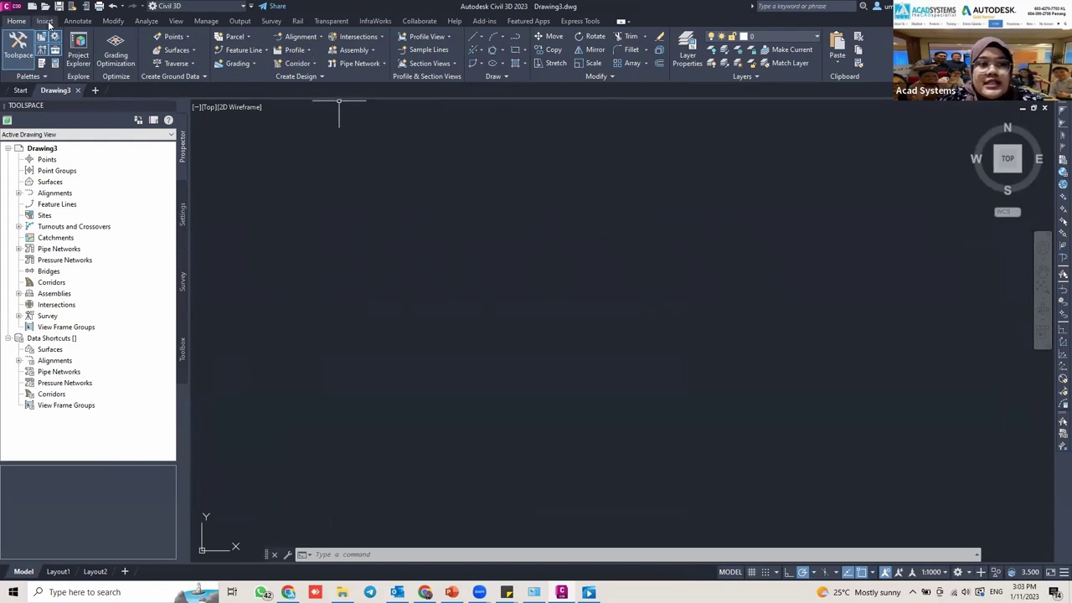
Start Points from File on the Insert tab to bring up the Import Points dialog.
left_click(45, 21)
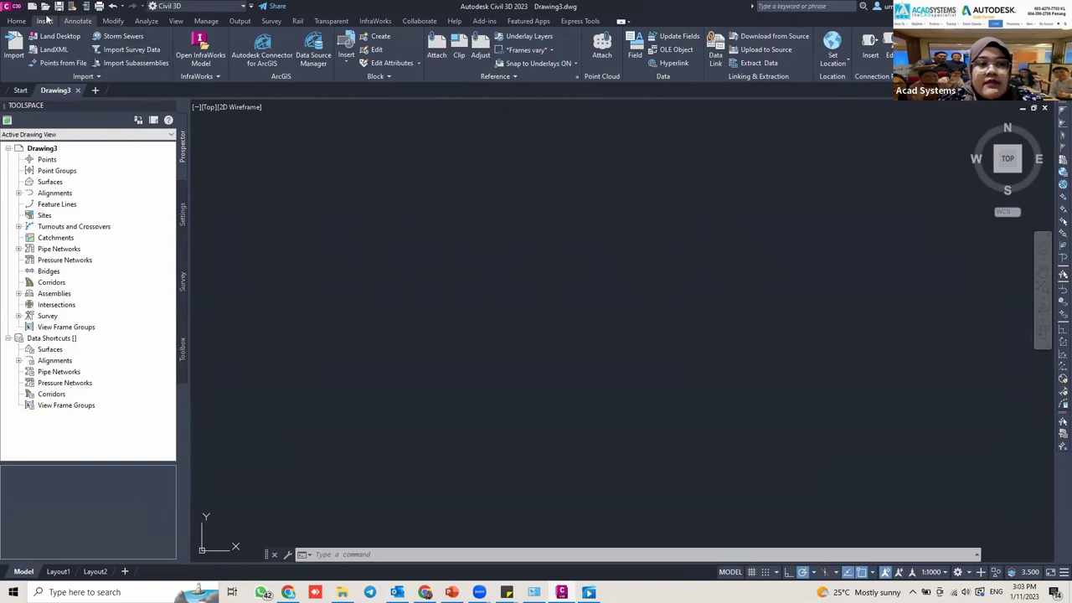
left_click(40, 64)
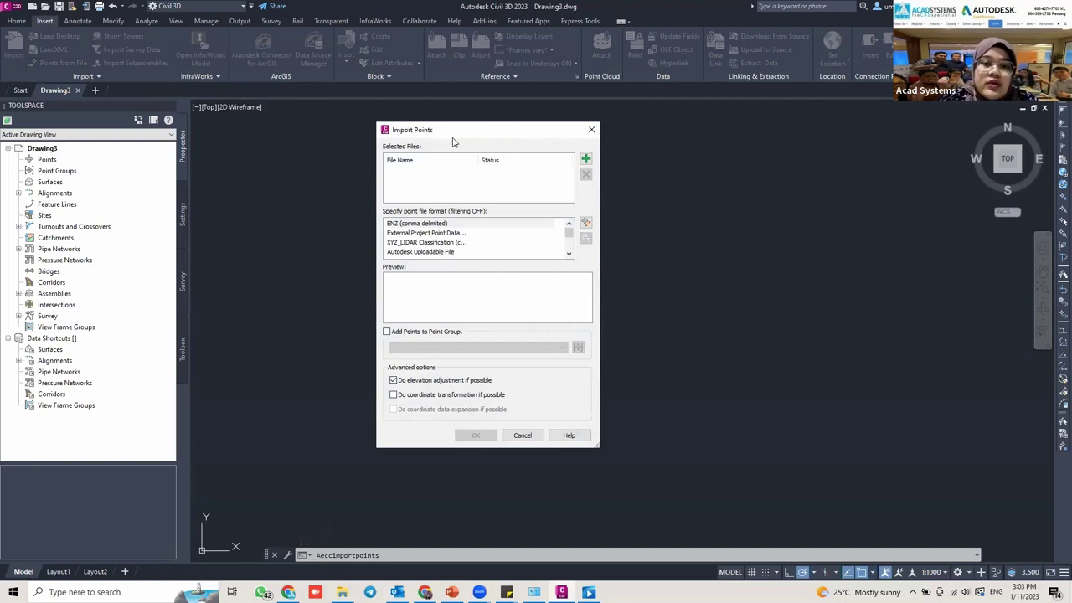
Add PNEZD-BRIDGE.csv from the Desktop as the file to import.
left_click(586, 160)
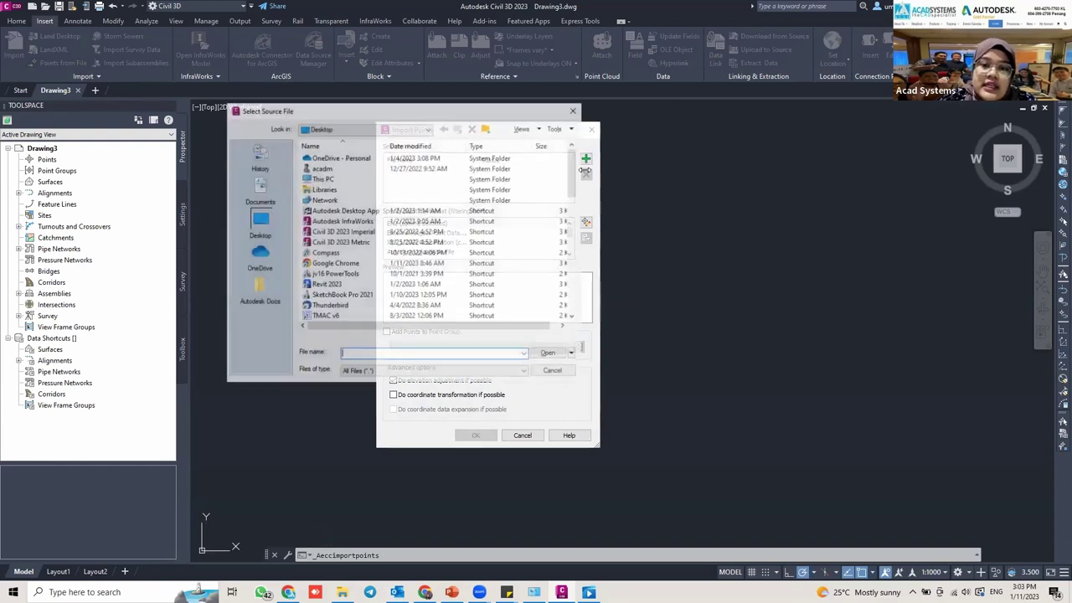
scroll(371, 264, "down", 4)
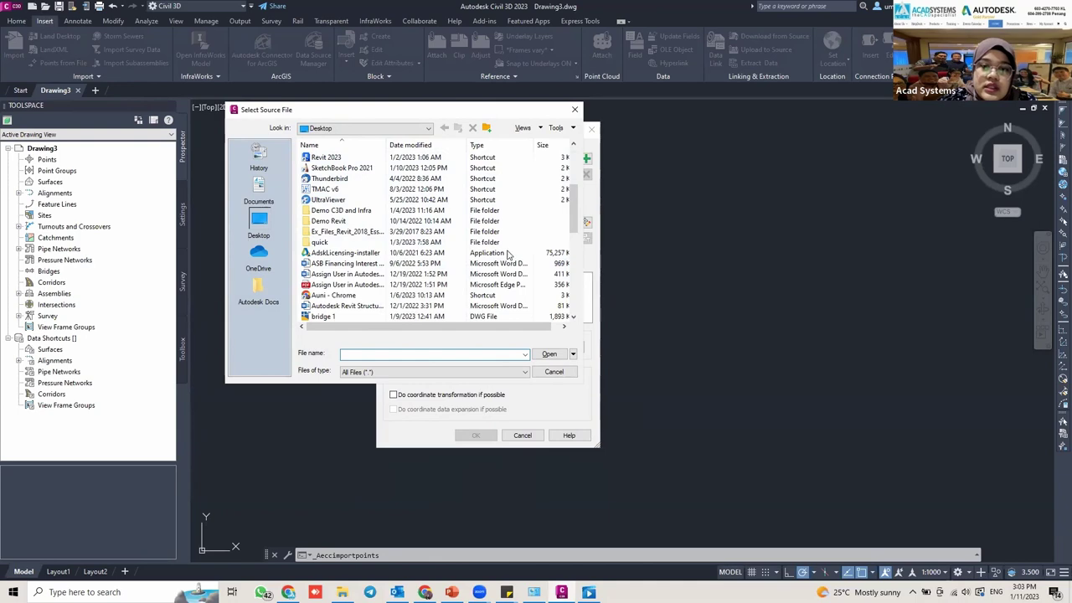
left_click_drag(442, 113, 512, 122)
scroll(450, 263, "down", 8)
scroll(450, 262, "down", 1)
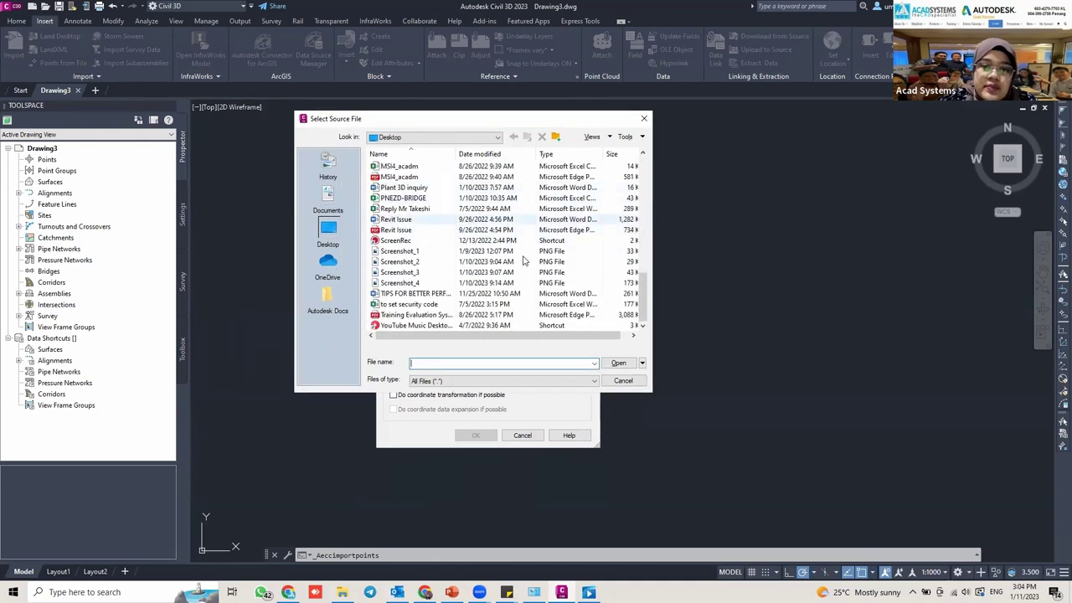
scroll(457, 310, "up", 1)
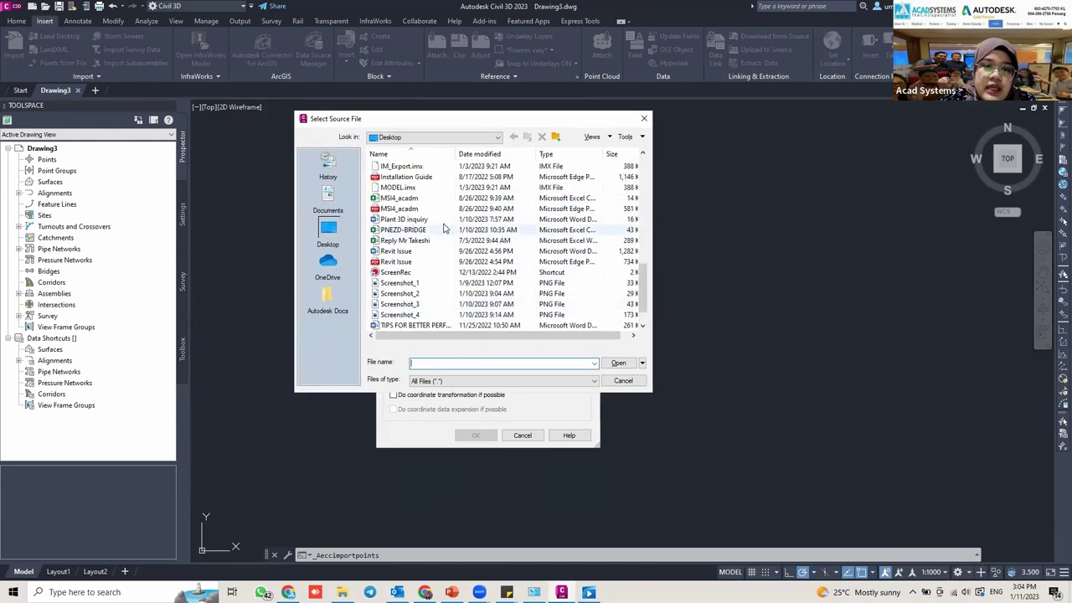
left_click(387, 232)
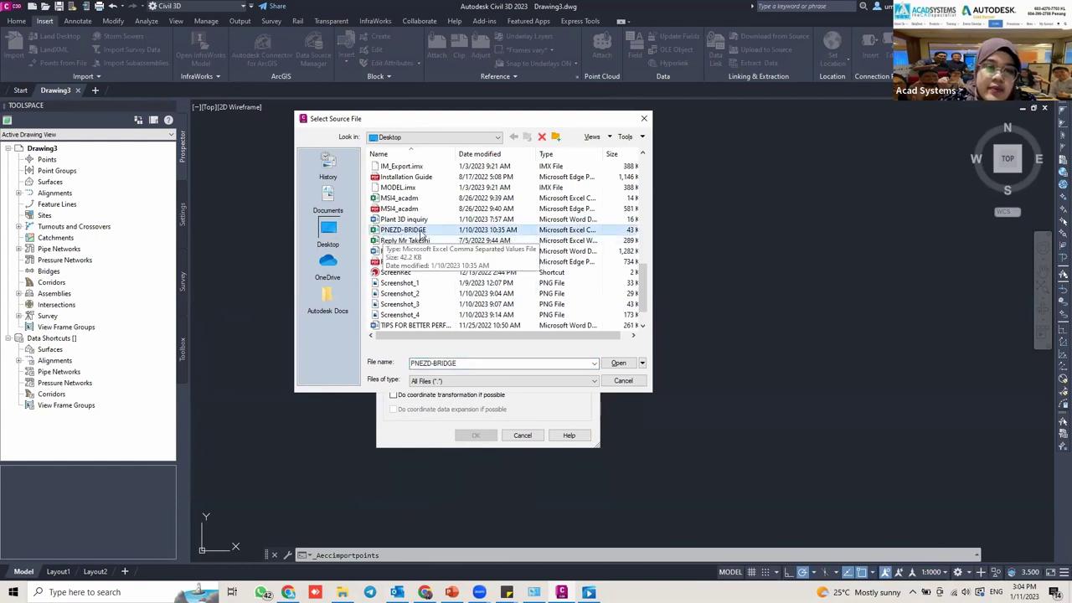
left_click(618, 364)
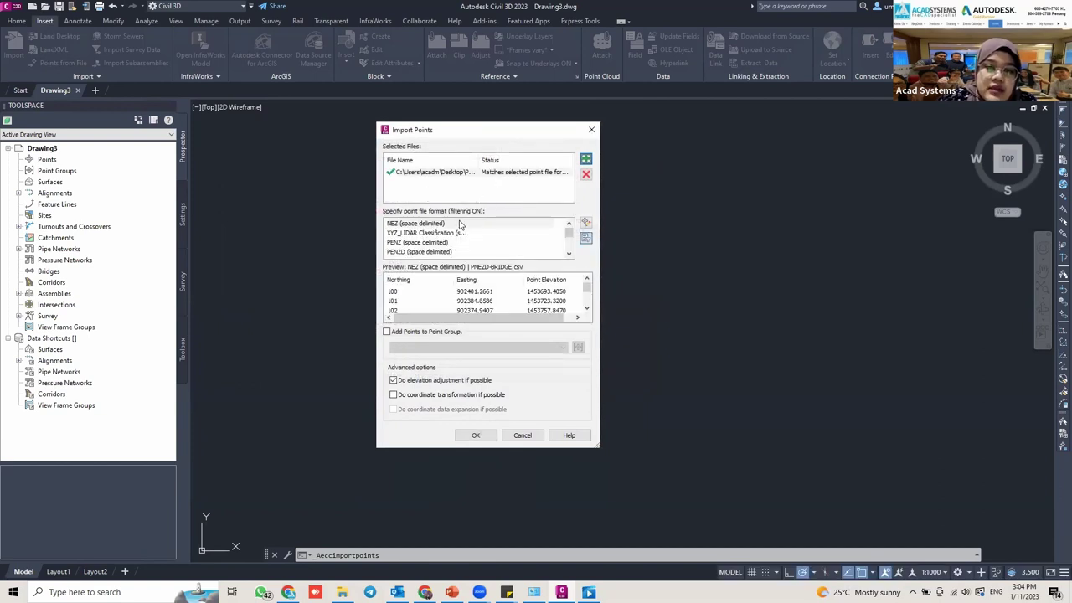
Choose the PNEZD (space delimited) file format for the import.
scroll(439, 232, "down", 2)
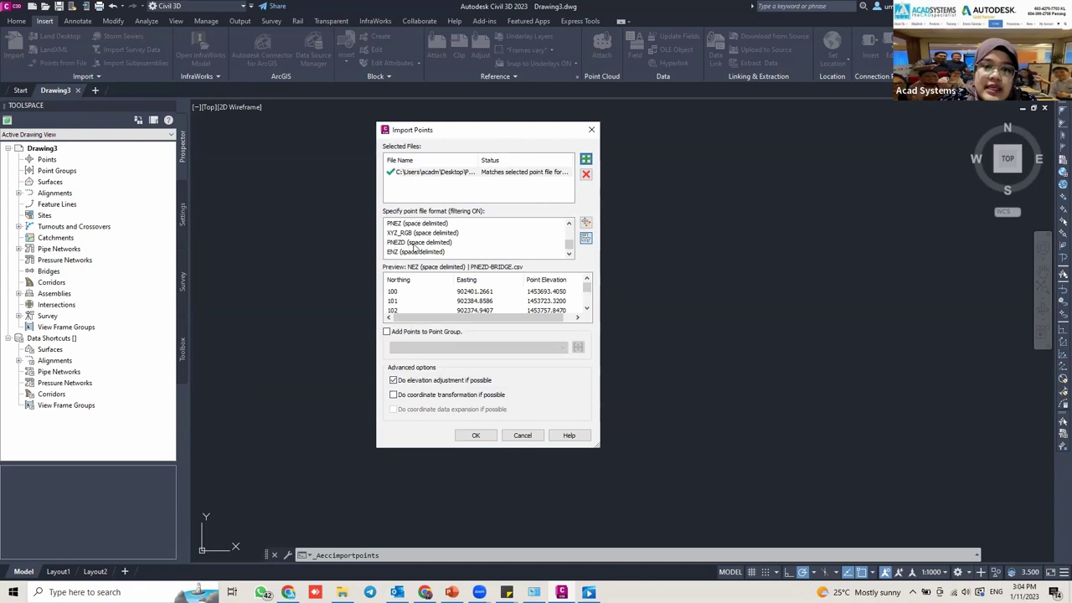
left_click(418, 242)
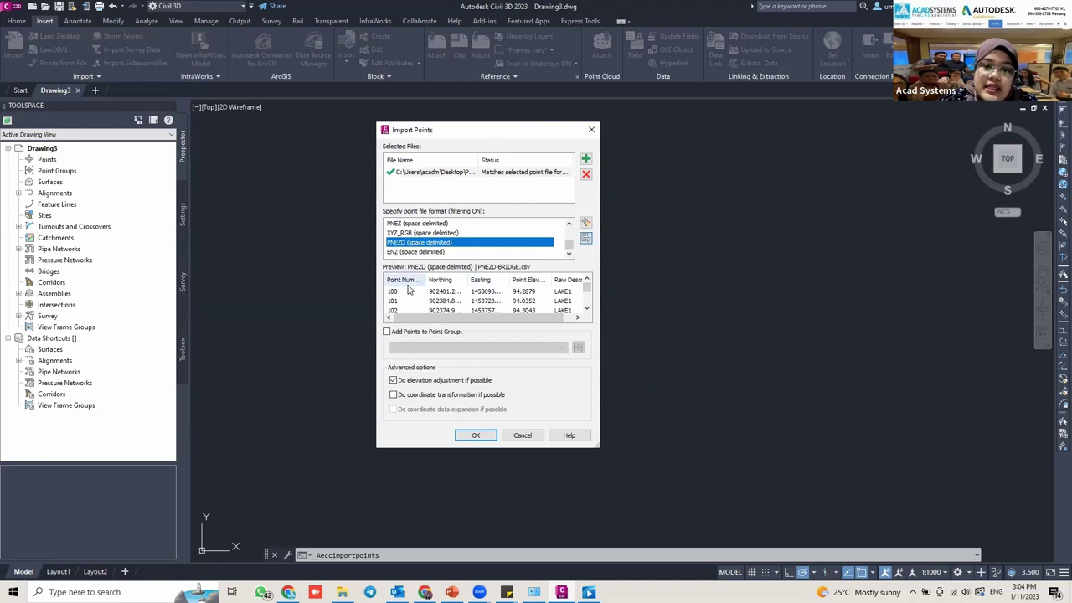
left_click_drag(404, 319, 470, 317)
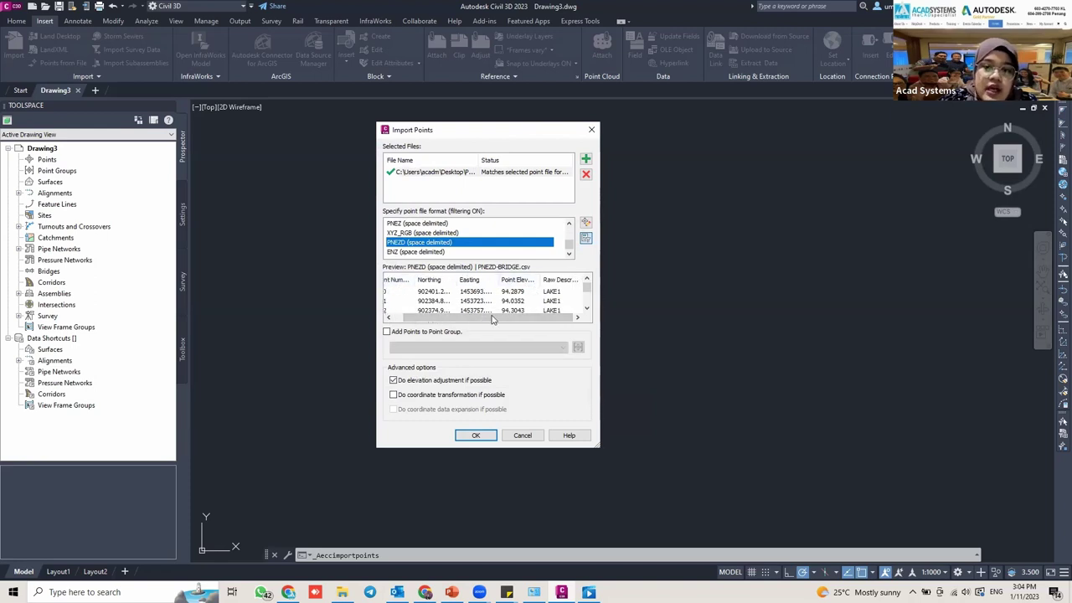
left_click_drag(493, 320, 453, 318)
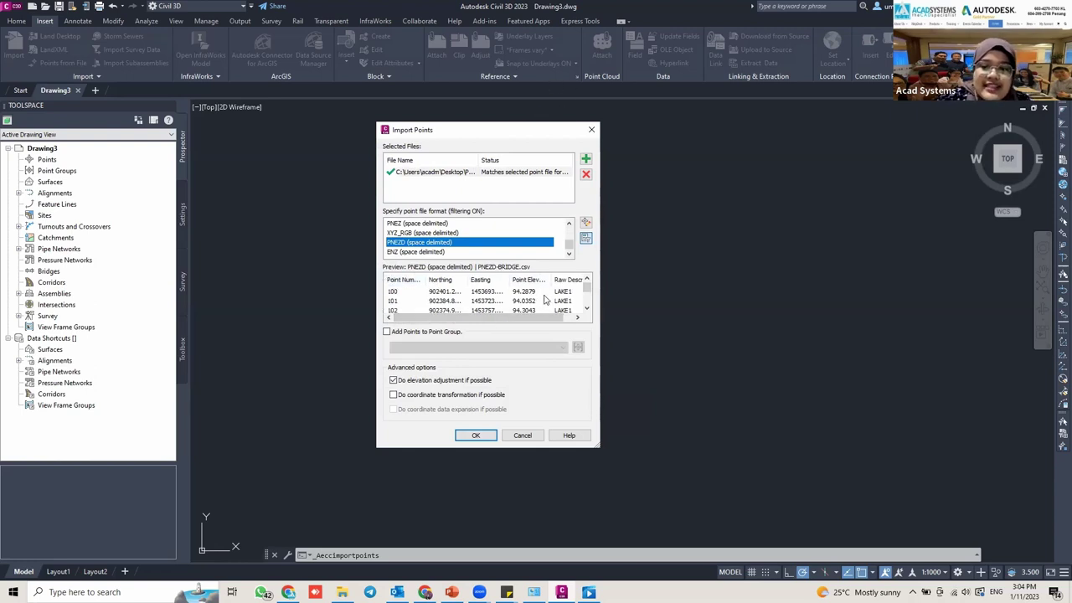
Import the points, resolving duplicate point numbers by overwriting them.
left_click(471, 435)
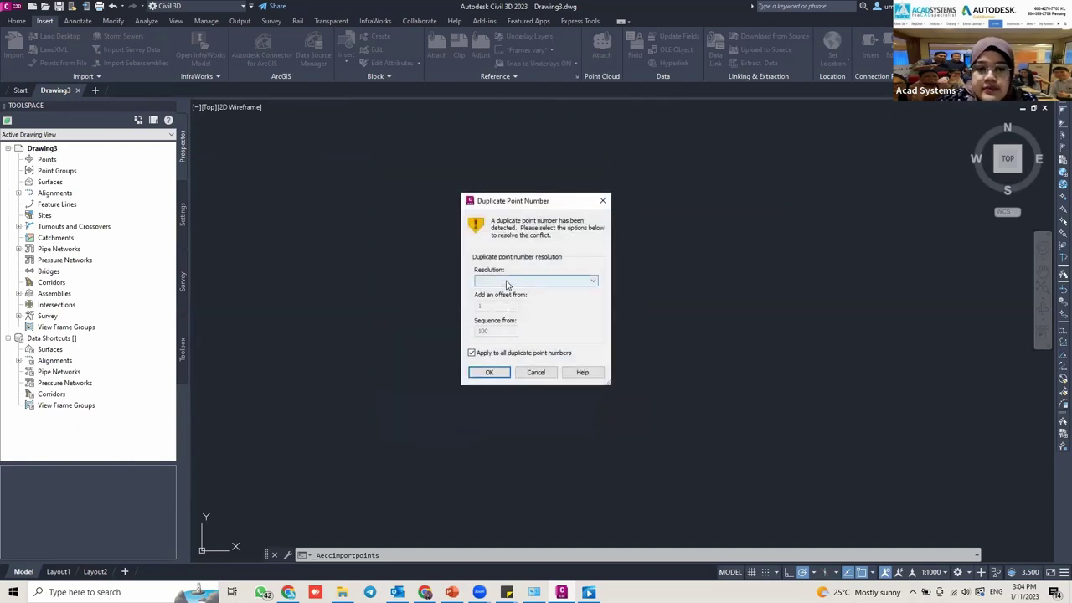
left_click(511, 282)
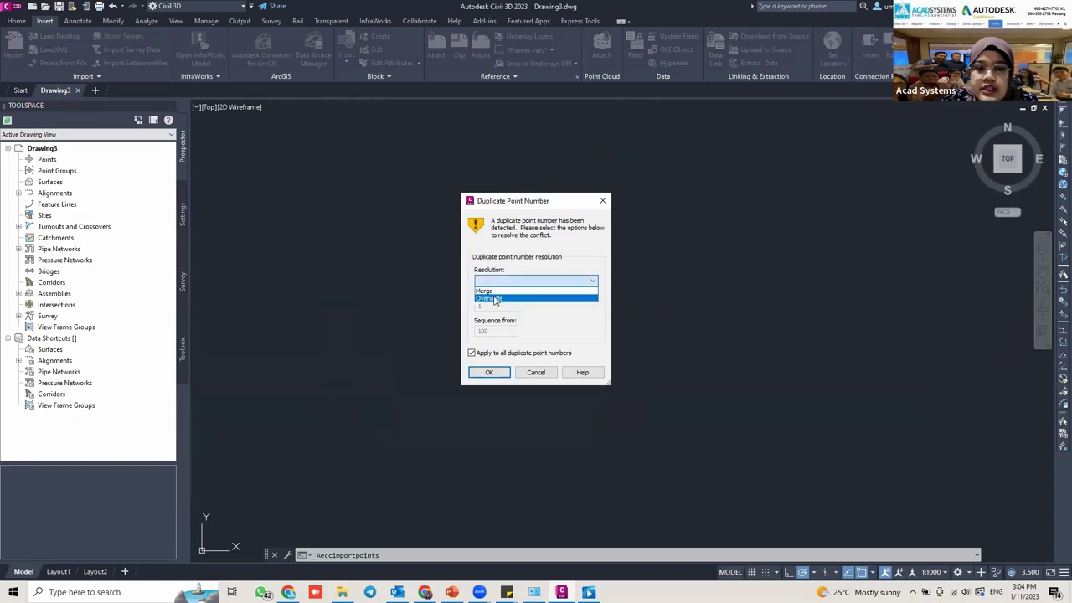
left_click(496, 295)
key("Return")
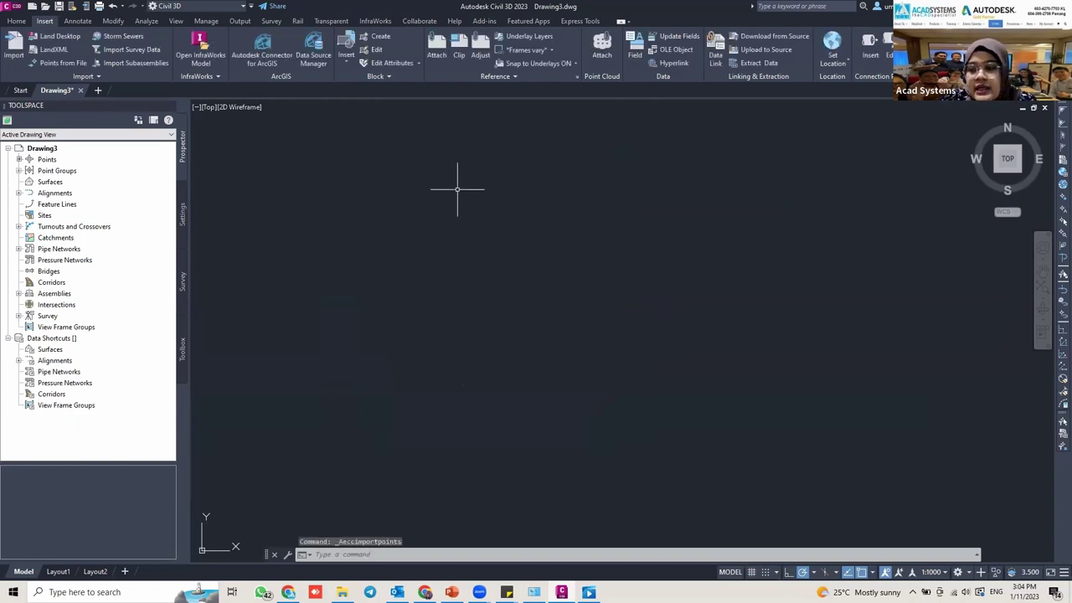
Zoom to extents and adjust the zoom to see all the red survey points.
middle_click(519, 228)
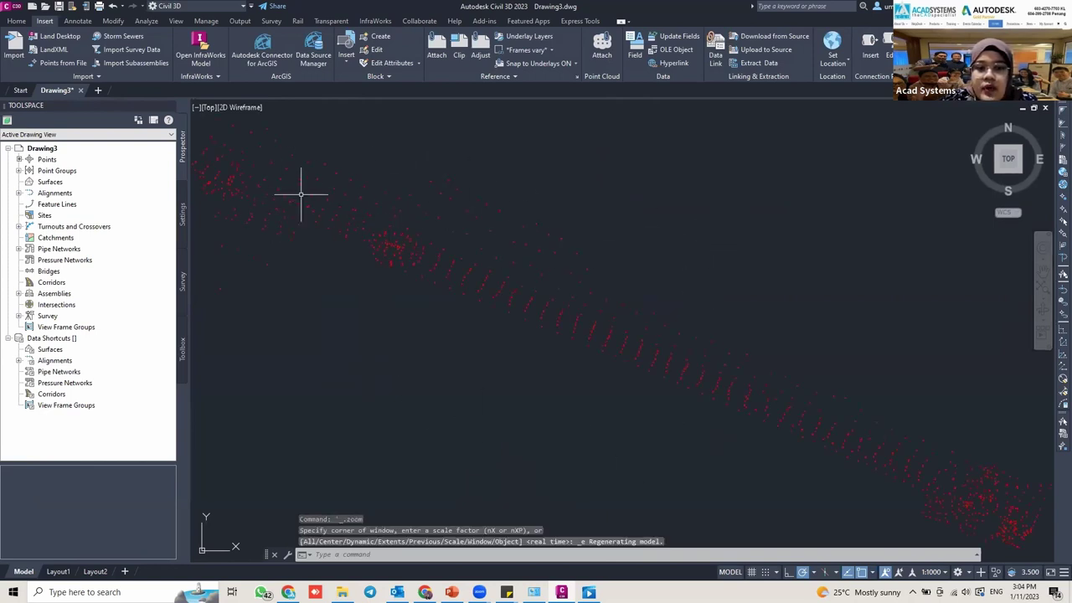
scroll(470, 194, "up", 5)
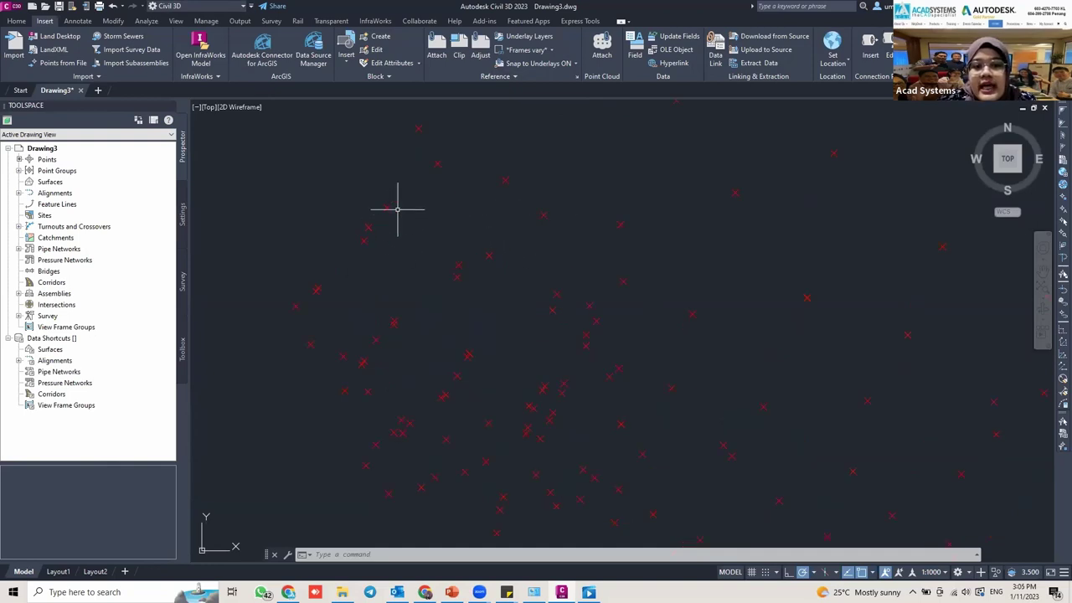
scroll(388, 209, "up", 2)
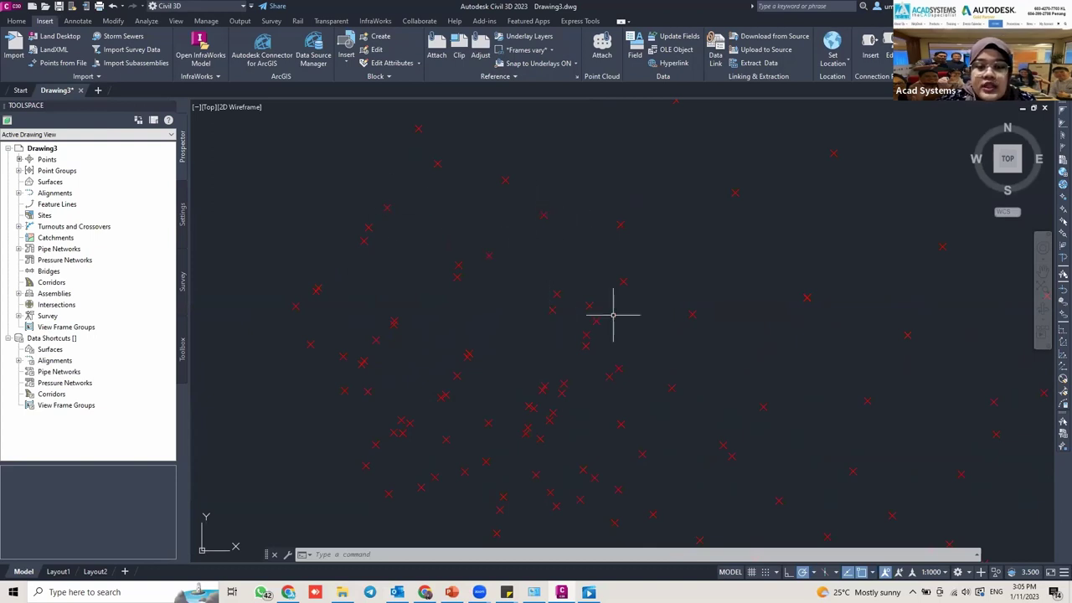
scroll(614, 315, "down", 3)
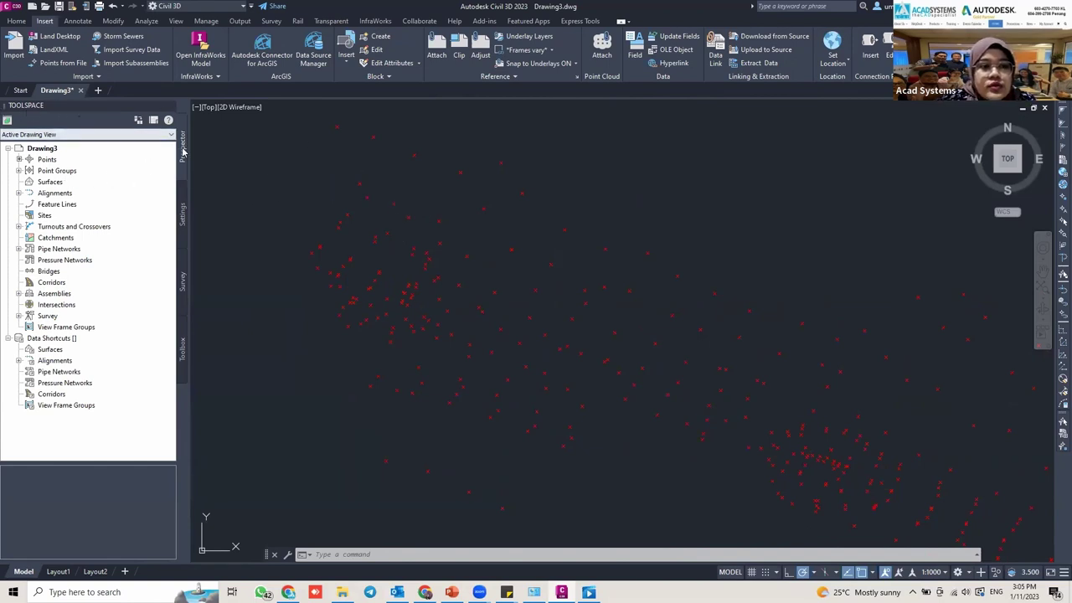
Open the Properties of _All Points under Point Groups in Prospector.
left_click(52, 171)
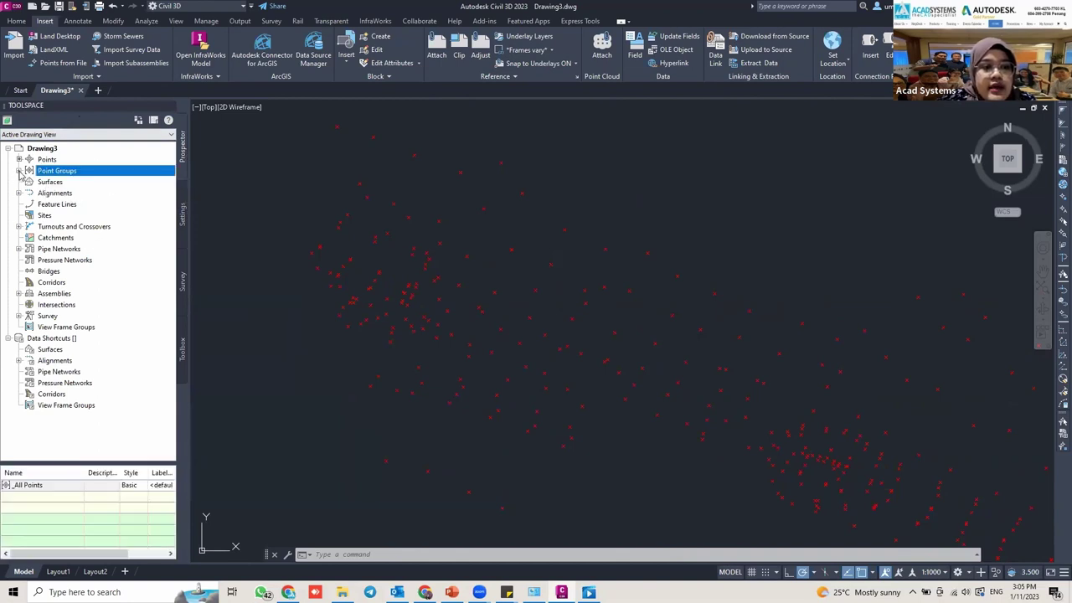
left_click(19, 171)
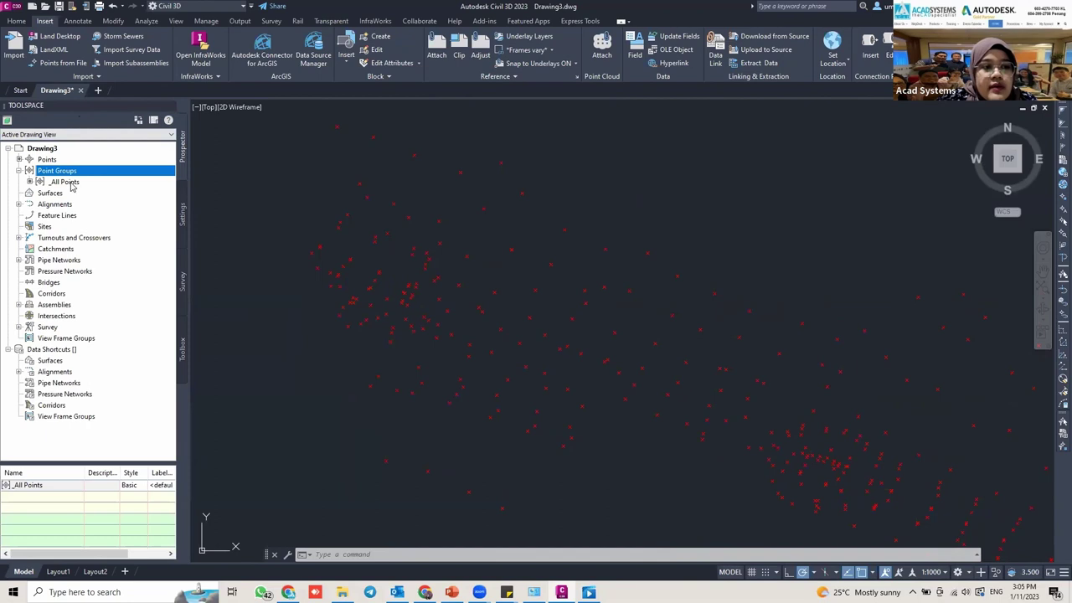
left_click(62, 181)
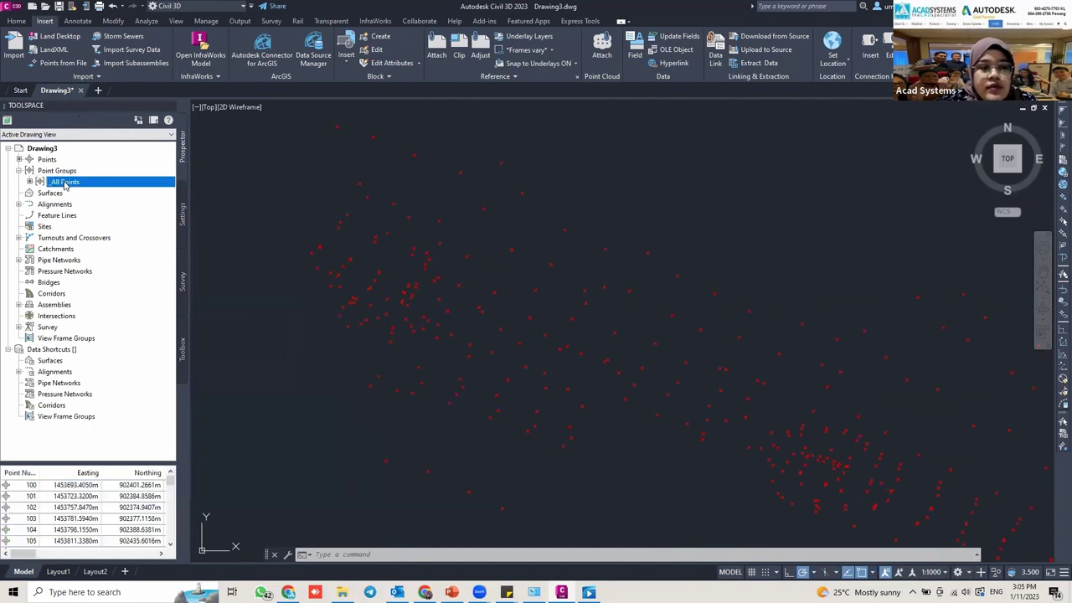
right_click(65, 186)
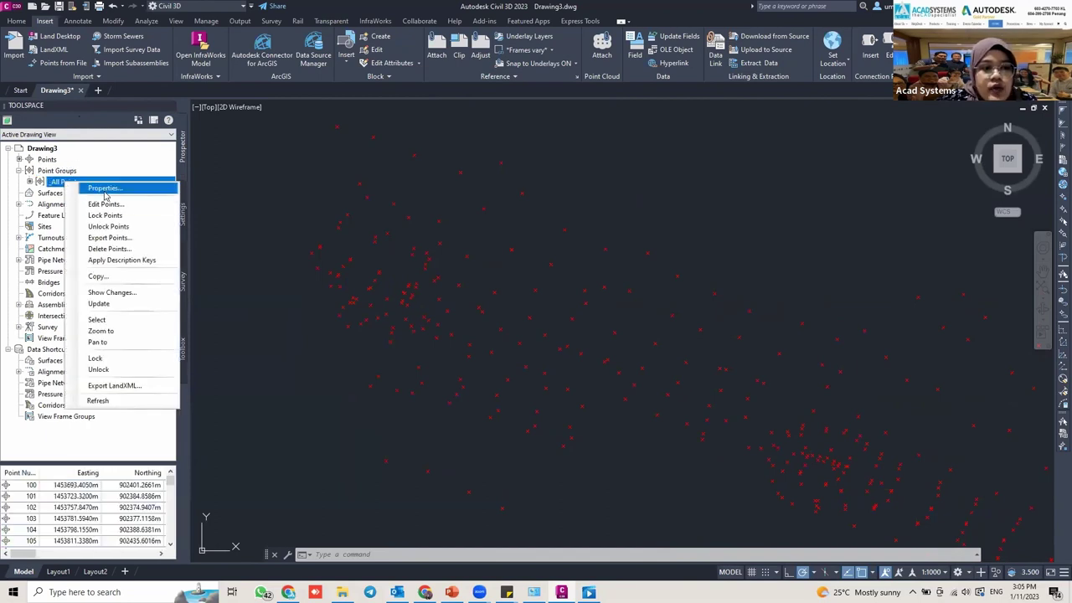
left_click(105, 191)
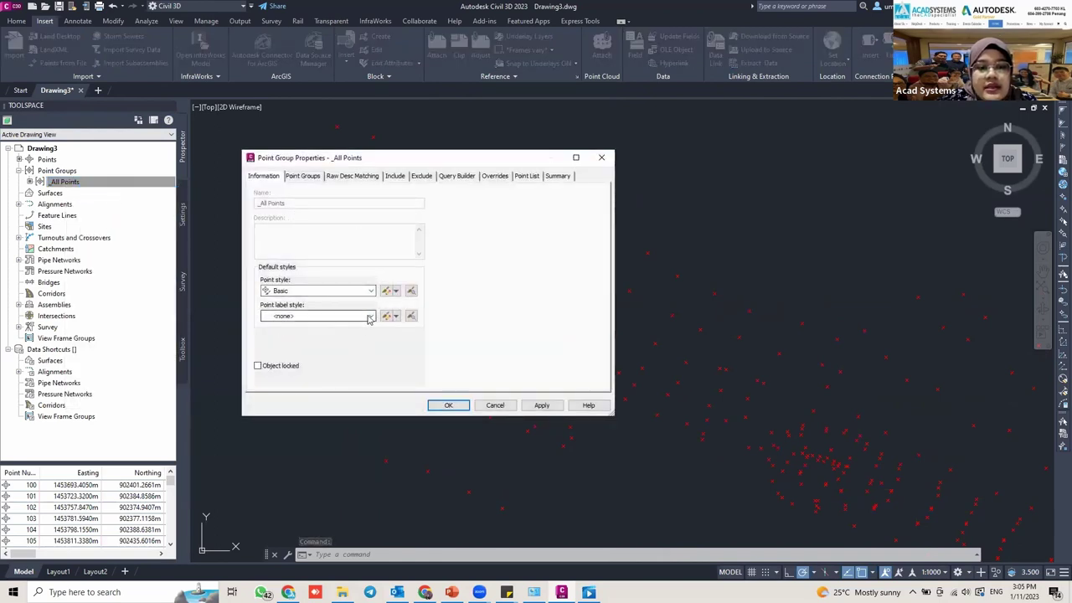
Set the _All Points label style to Elevation Only, apply it, and close the dialog.
left_click(370, 317)
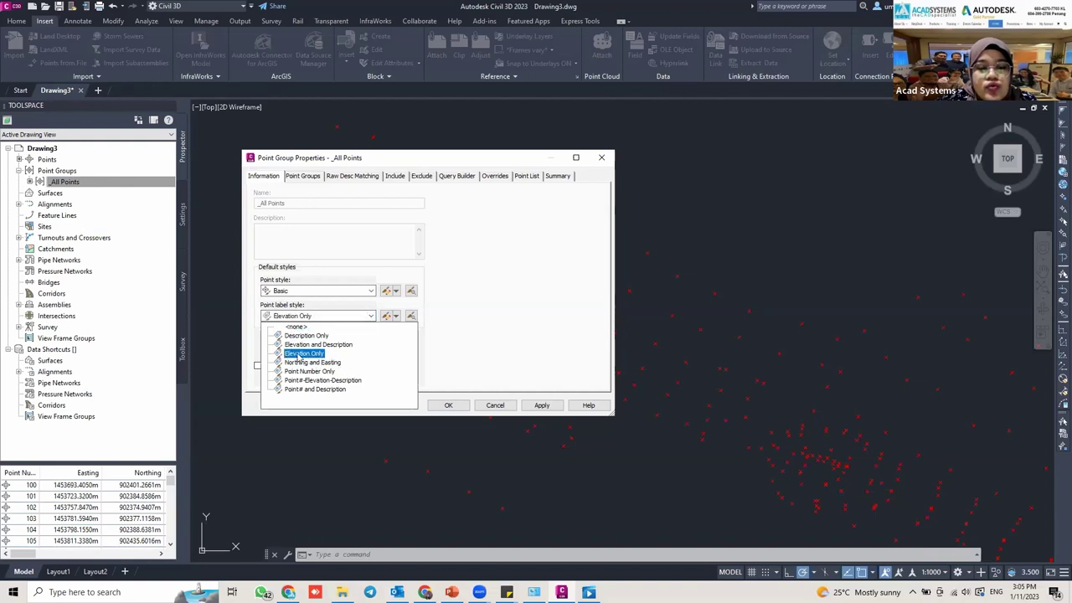
left_click(301, 354)
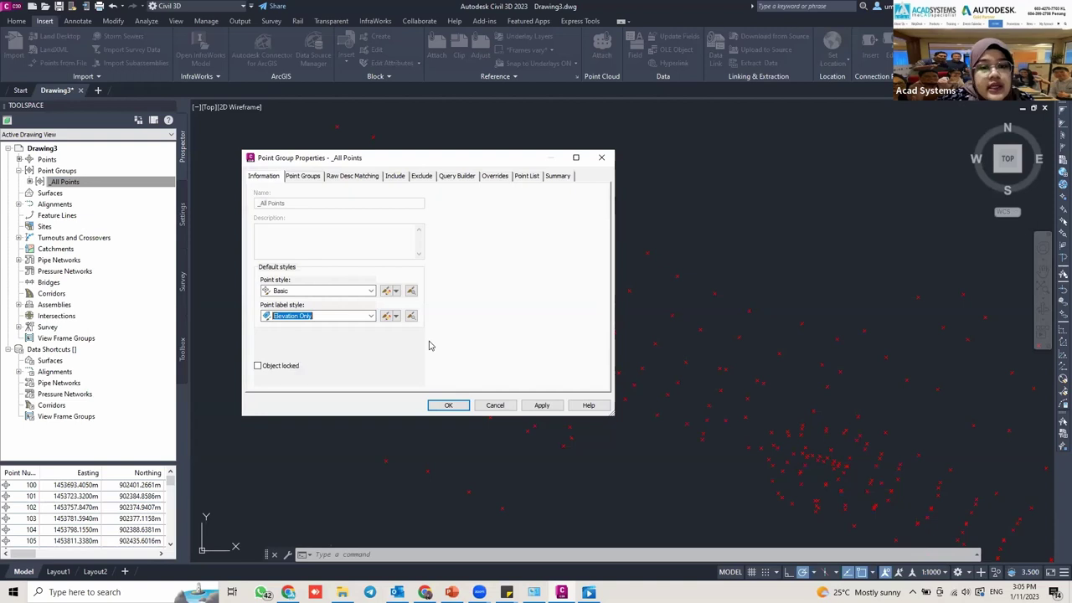
left_click(540, 405)
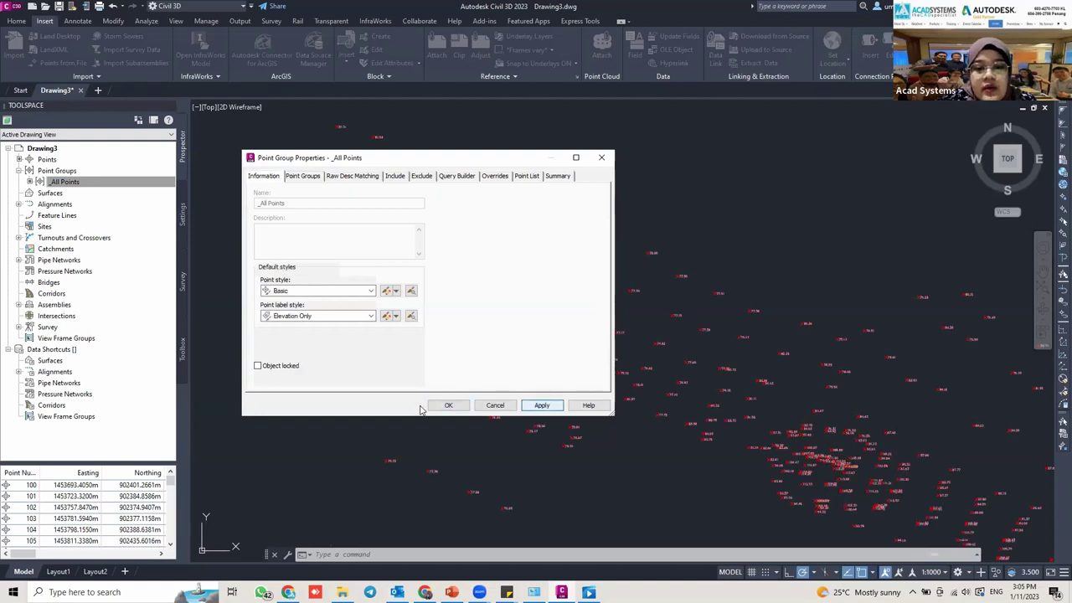
key("Escape")
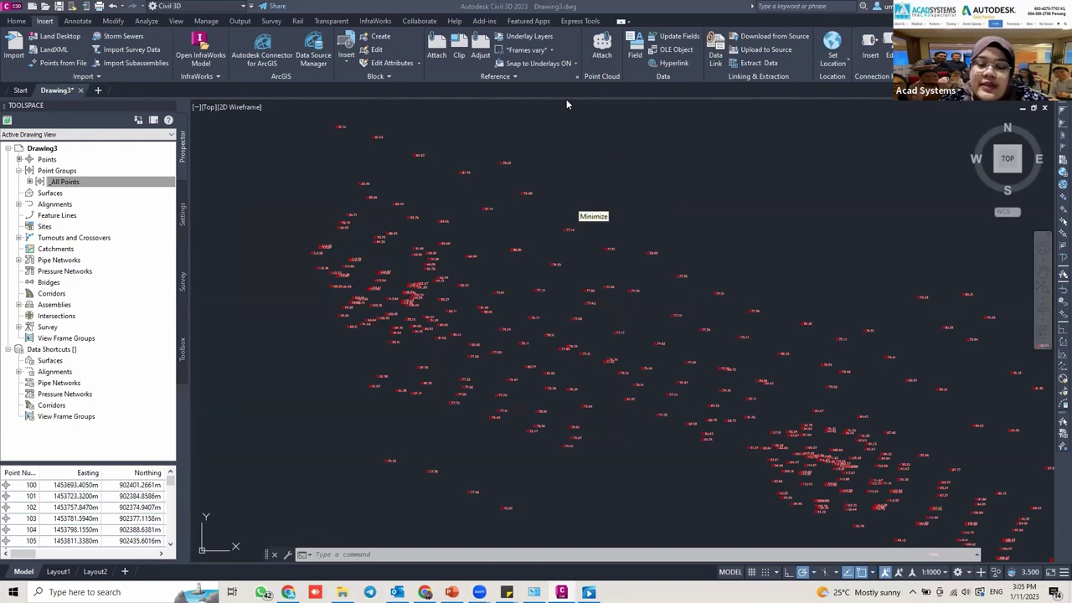
Pan and zoom across the elevation-labelled bridge survey points to inspect the site.
scroll(462, 316, "up", 5)
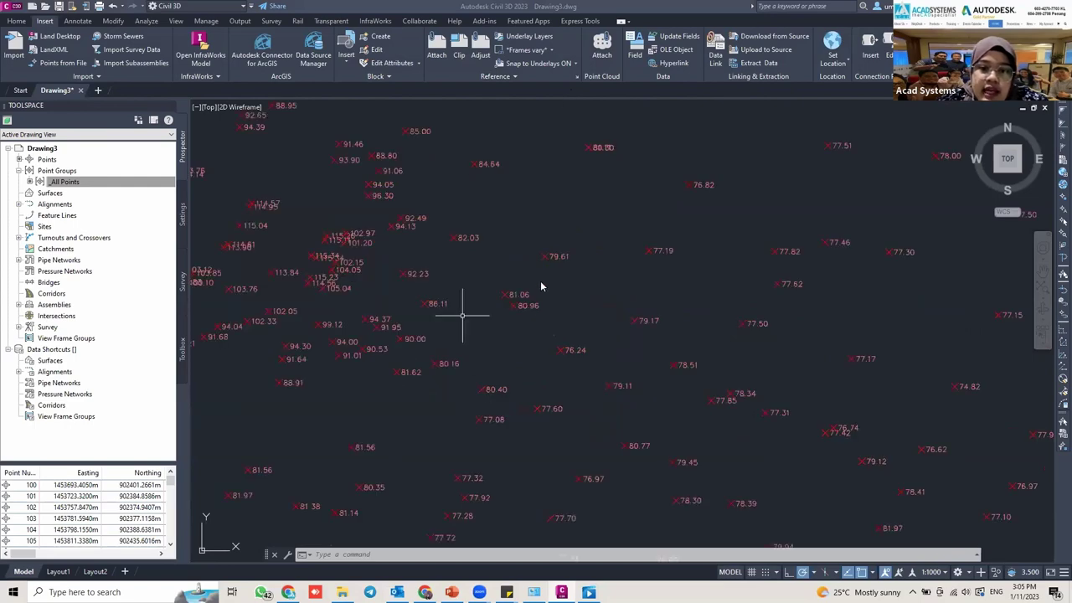
middle_click_drag(428, 259, 424, 327)
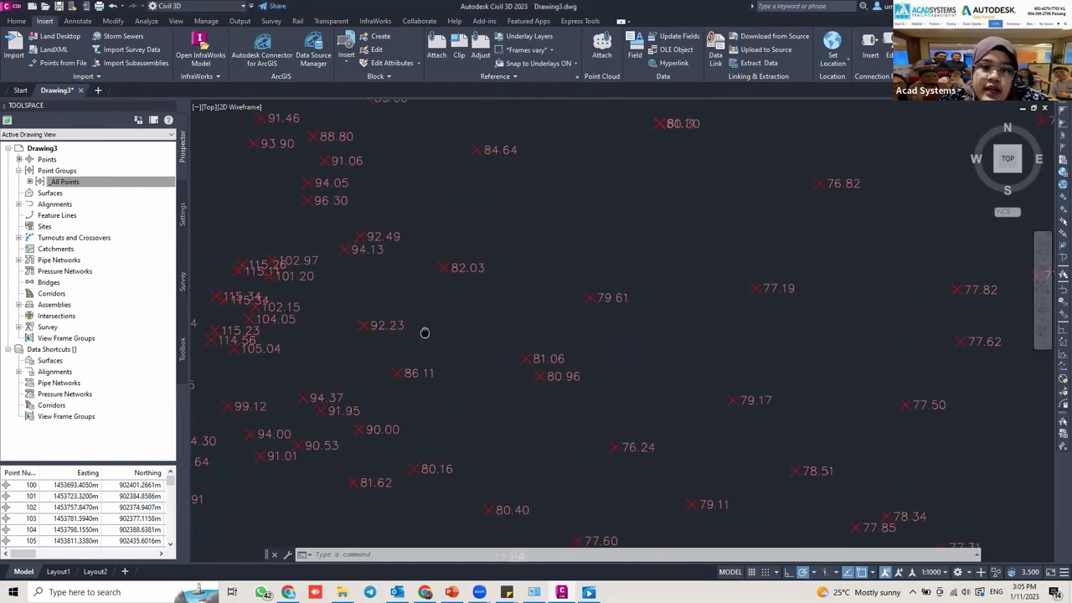
scroll(383, 249, "up", 3)
scroll(390, 254, "down", 8)
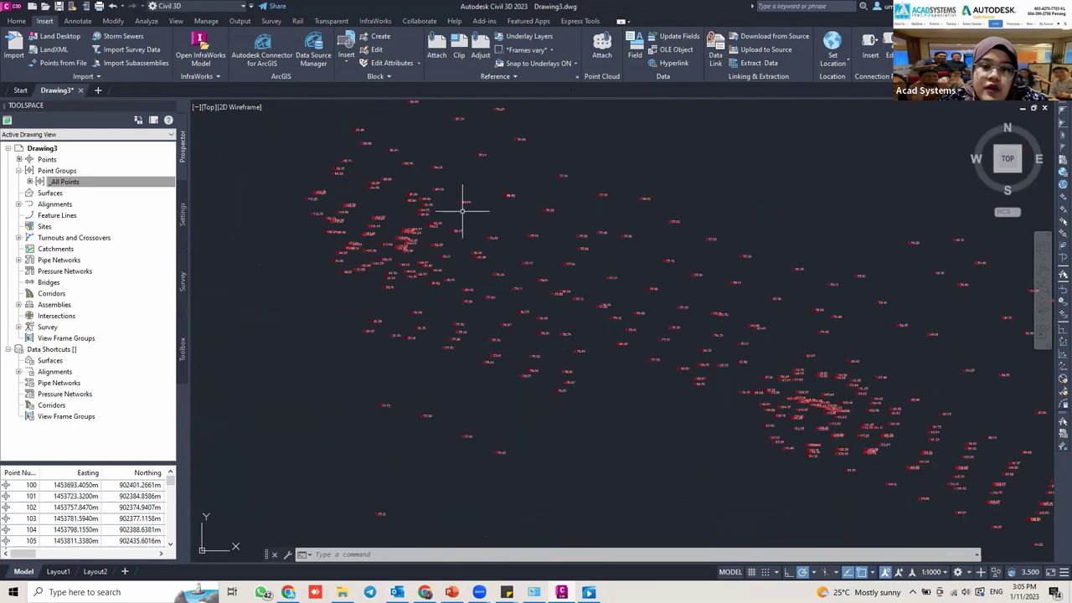
middle_click_drag(424, 224, 383, 227)
middle_click_drag(531, 283, 433, 227)
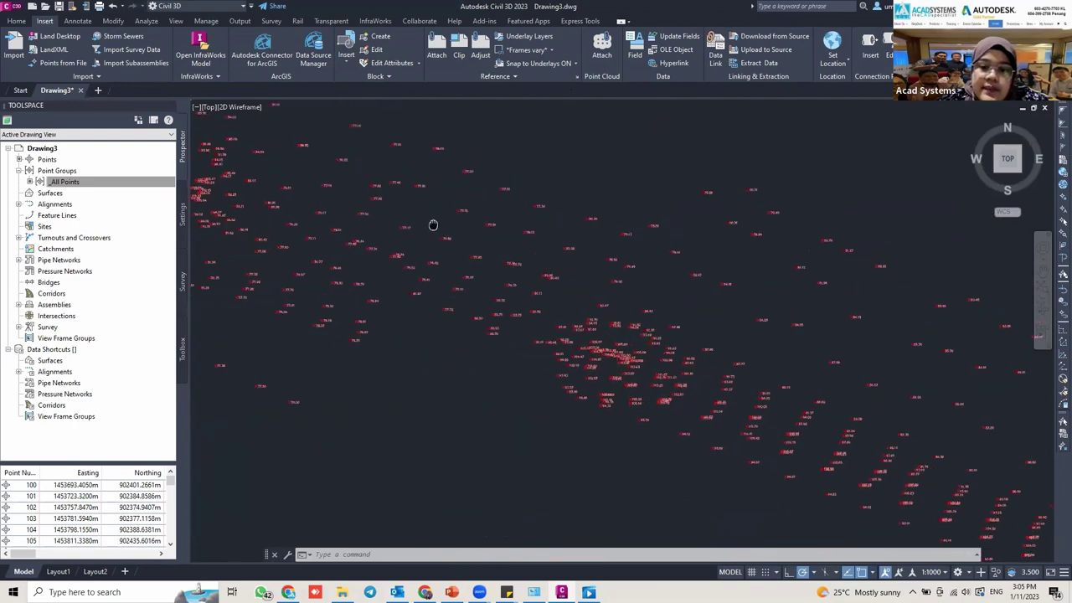
middle_click_drag(477, 268, 443, 247)
scroll(545, 307, "up", 4)
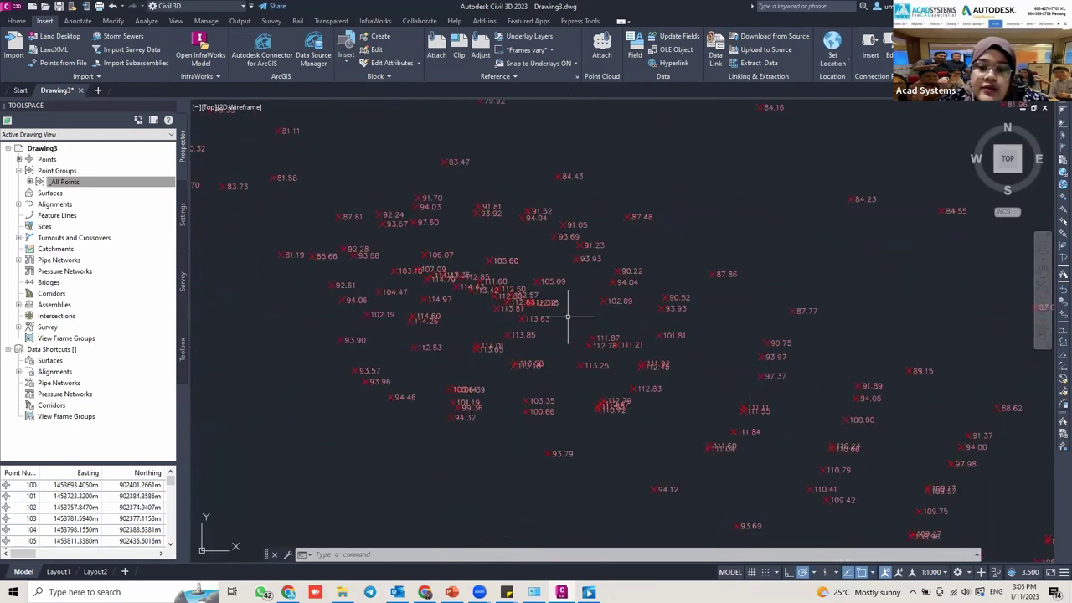
scroll(650, 332, "up", 2)
scroll(658, 335, "up", 2)
scroll(515, 287, "down", 7)
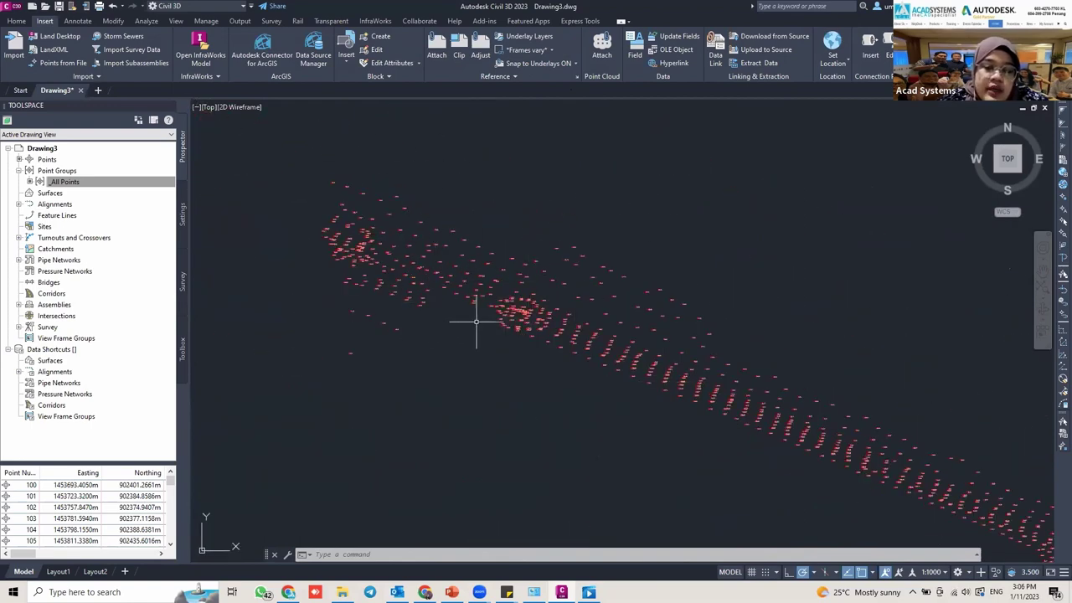
left_click(50, 194)
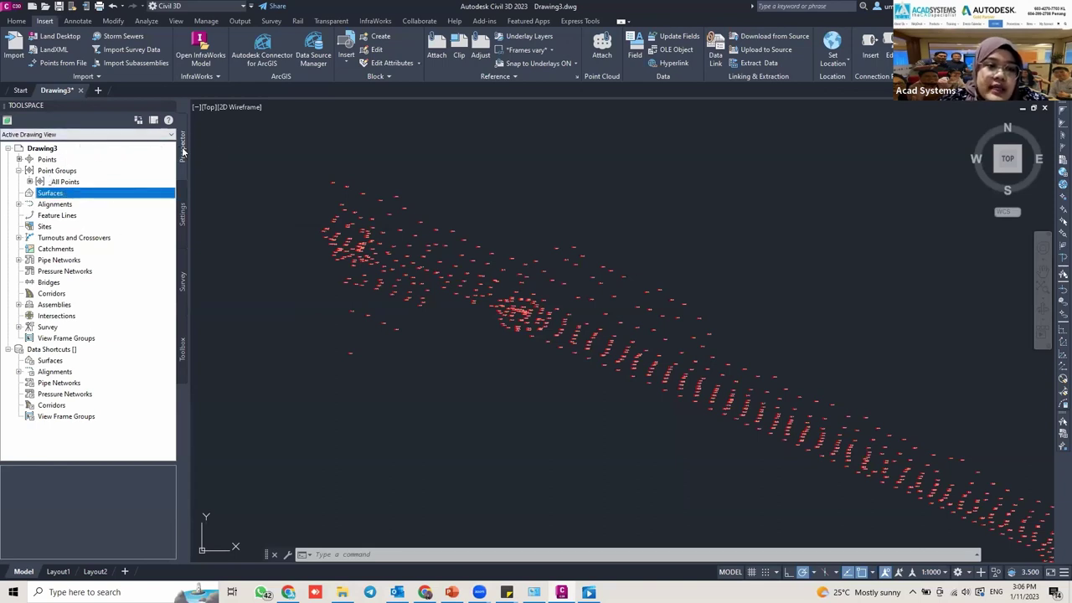
Open Create Surface from the Prospector Surfaces node and move the dialog aside.
right_click(48, 195)
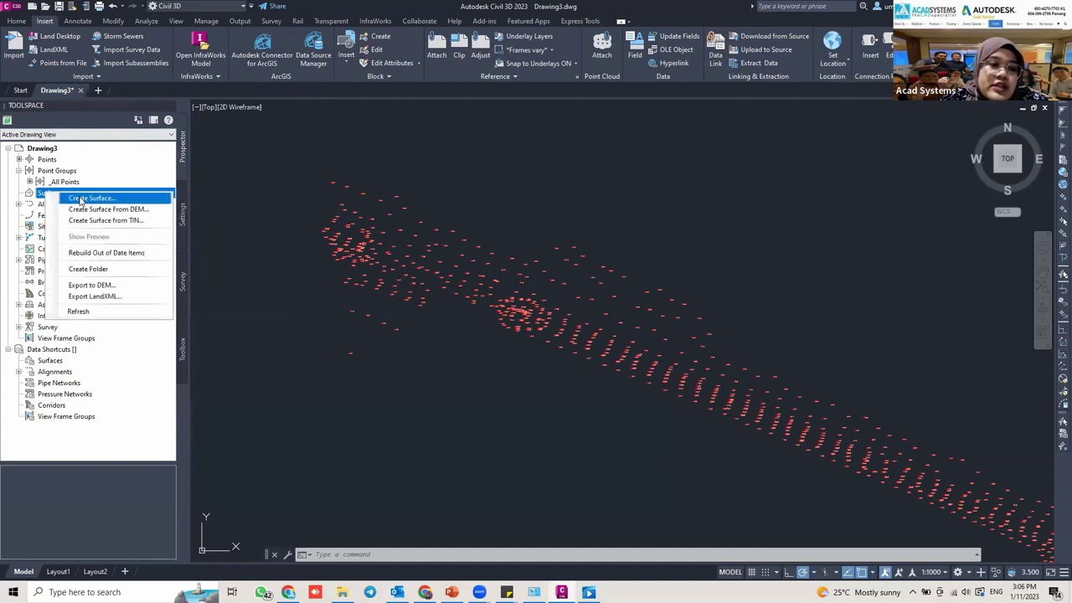
left_click(82, 200)
left_click_drag(309, 169, 377, 168)
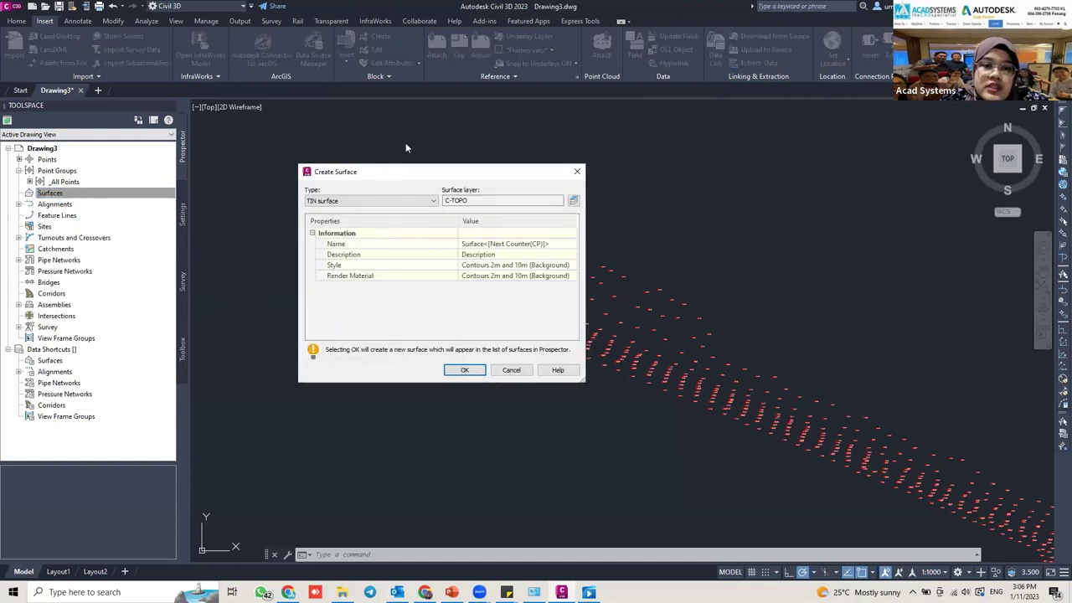
Create a TIN surface named EG Surface, keeping the Contours 2m and 10m (Background) style.
left_click(545, 244)
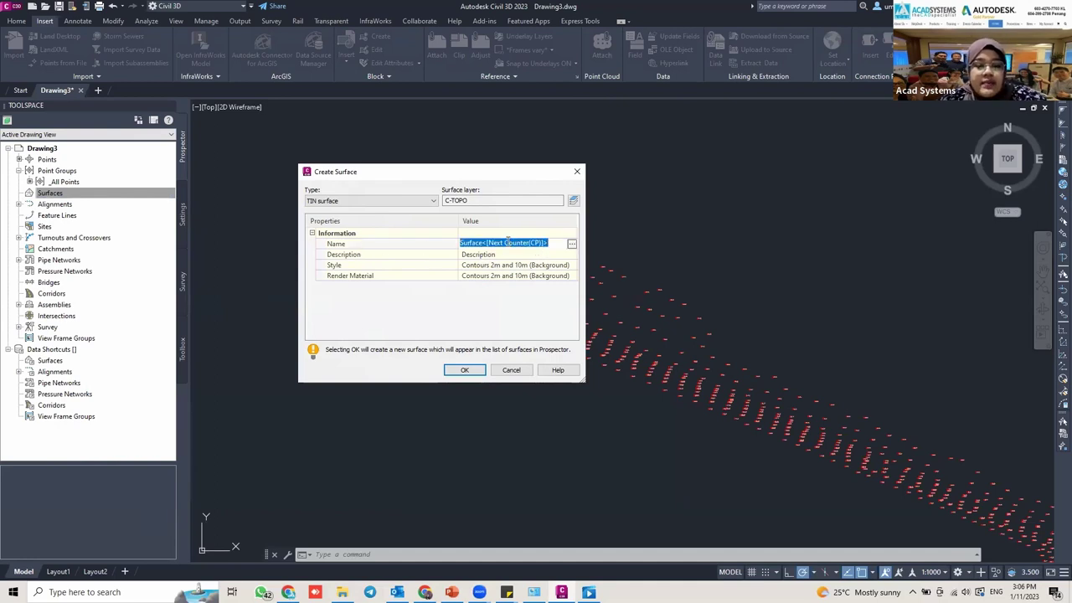
type("EG Surface")
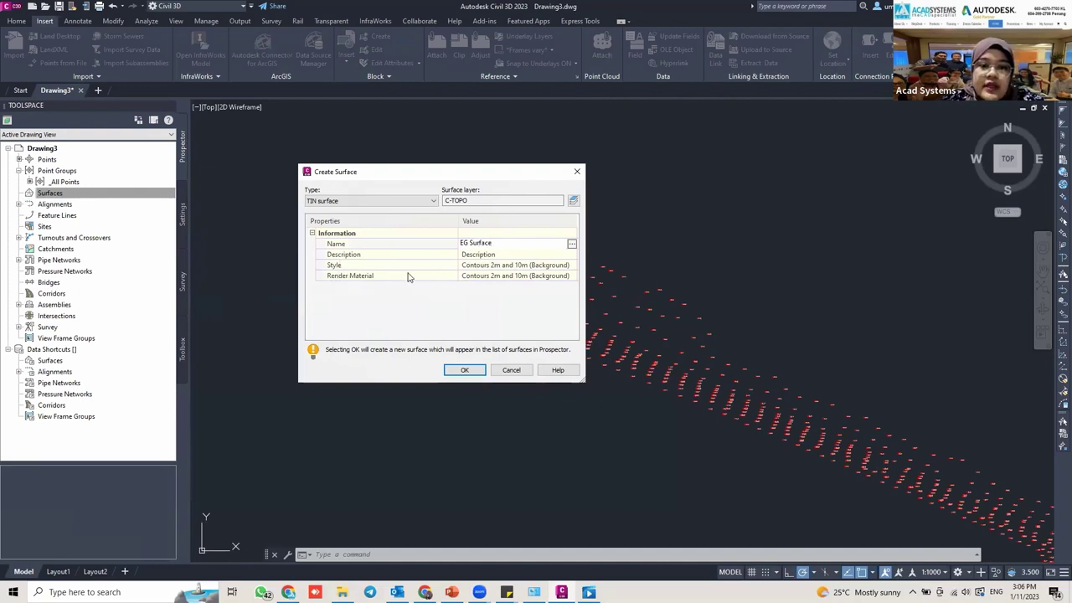
left_click(572, 267)
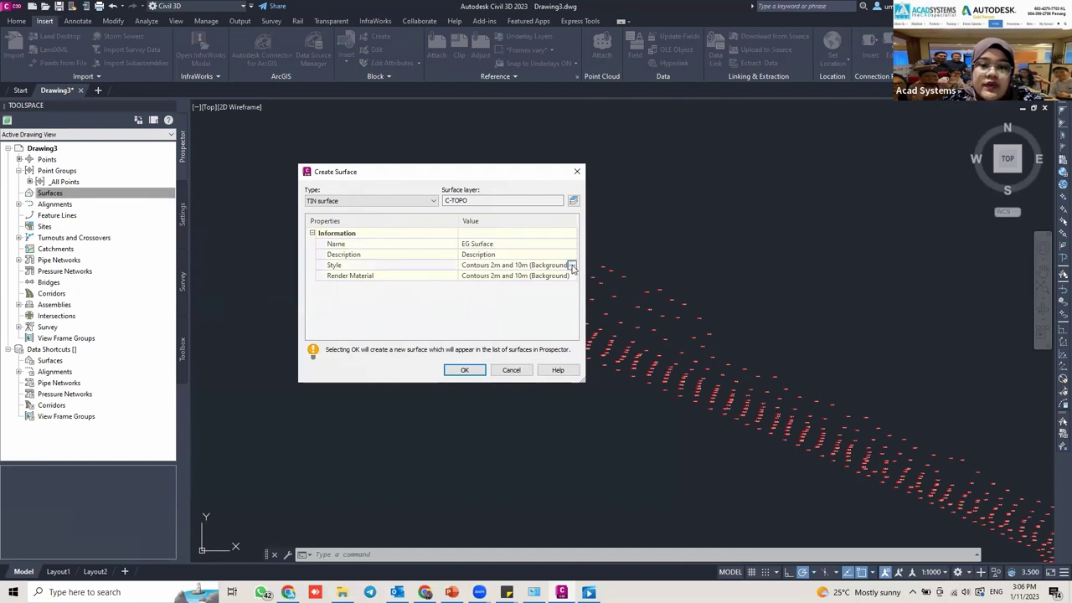
left_click(572, 267)
left_click(402, 191)
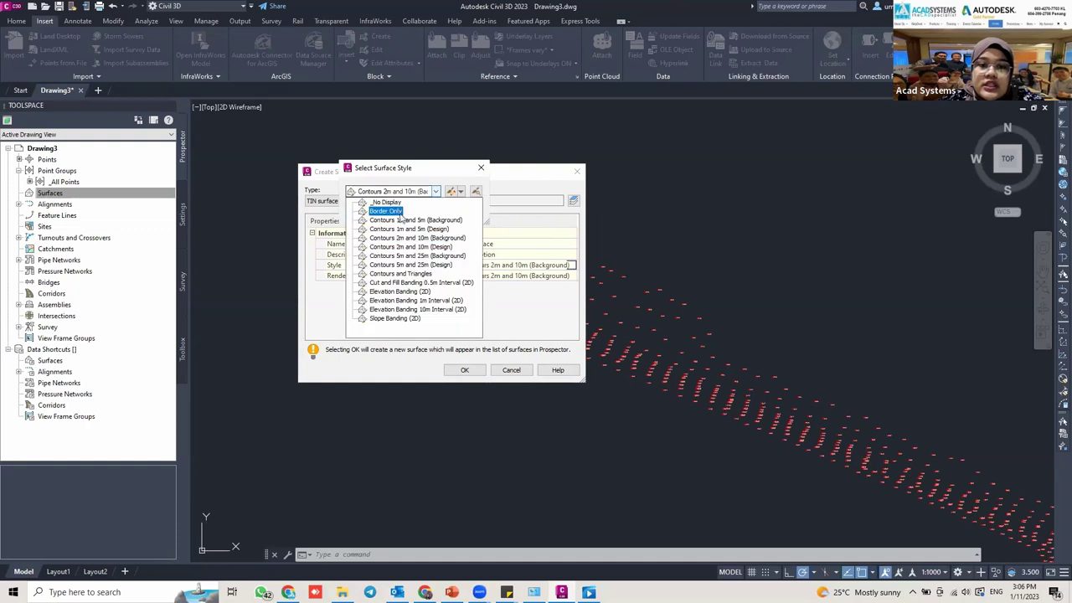
left_click(481, 167)
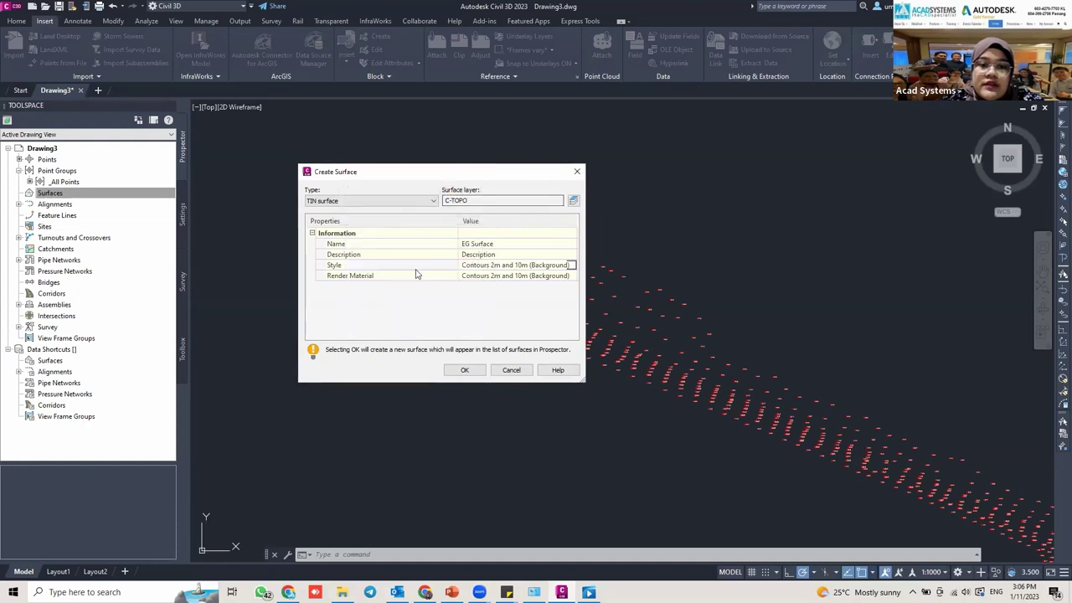
left_click(464, 369)
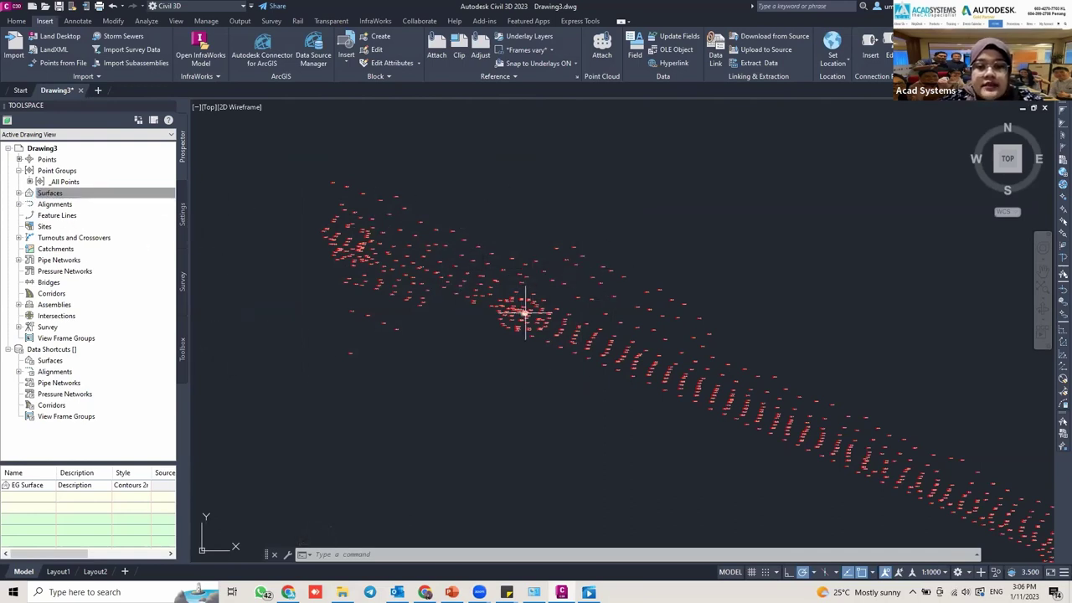
Expand Surfaces > EG Surface > Definition and select its Point Groups item.
left_click(51, 193)
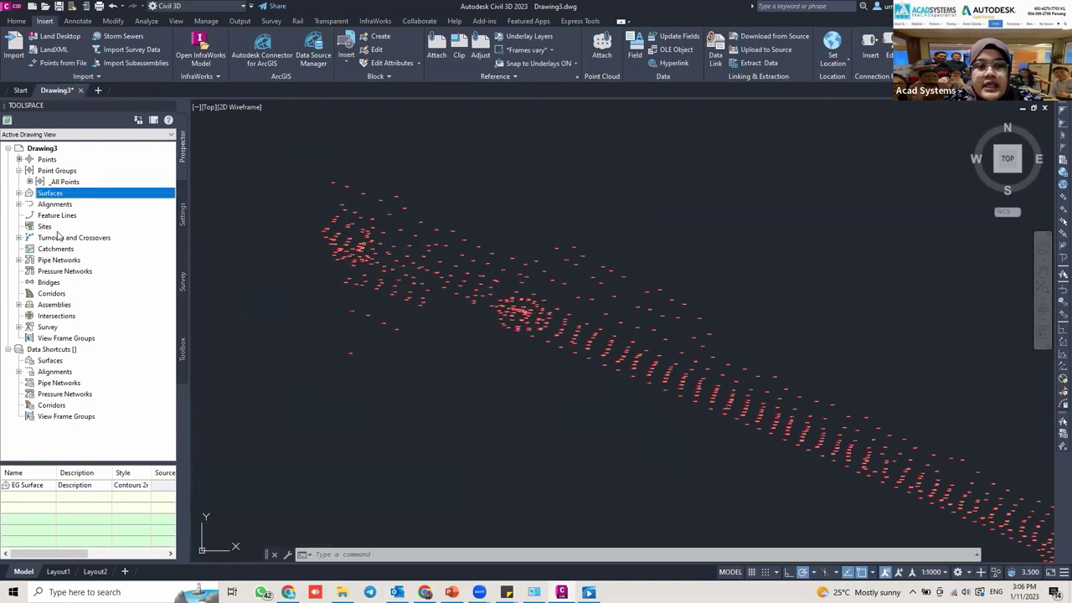
left_click(18, 193)
left_click(30, 205)
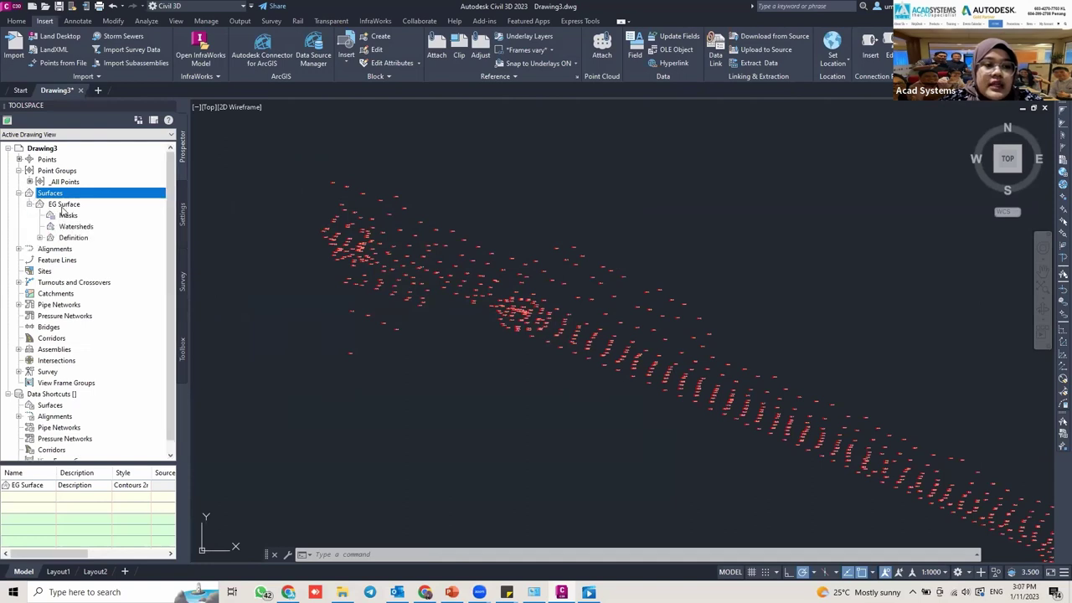
left_click(39, 238)
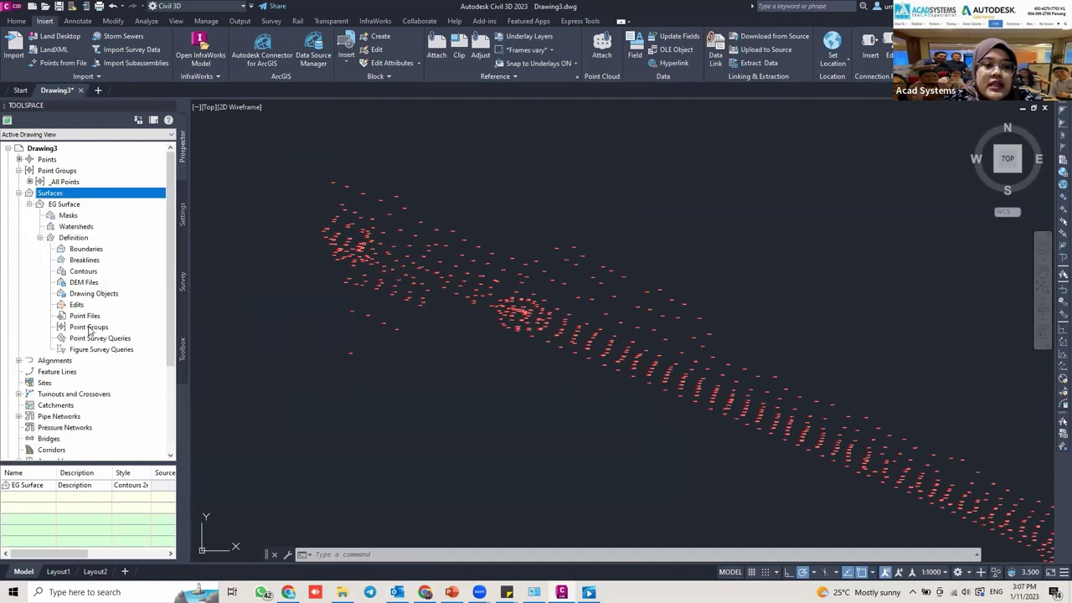
left_click(90, 328)
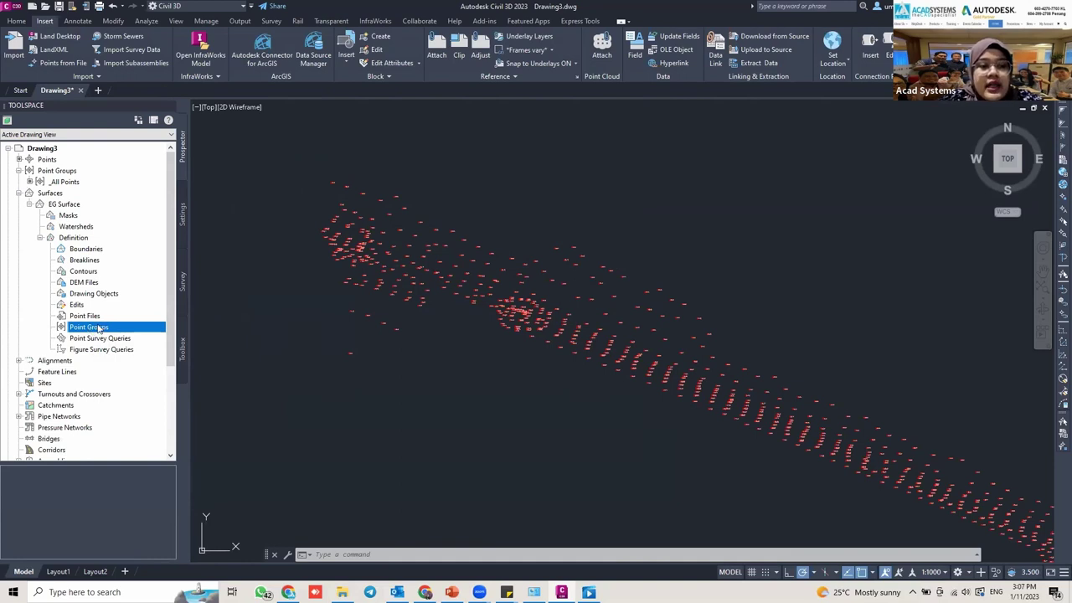
Add the _All Points point group to EG Surface's definition and build the surface.
right_click(98, 329)
left_click(139, 332)
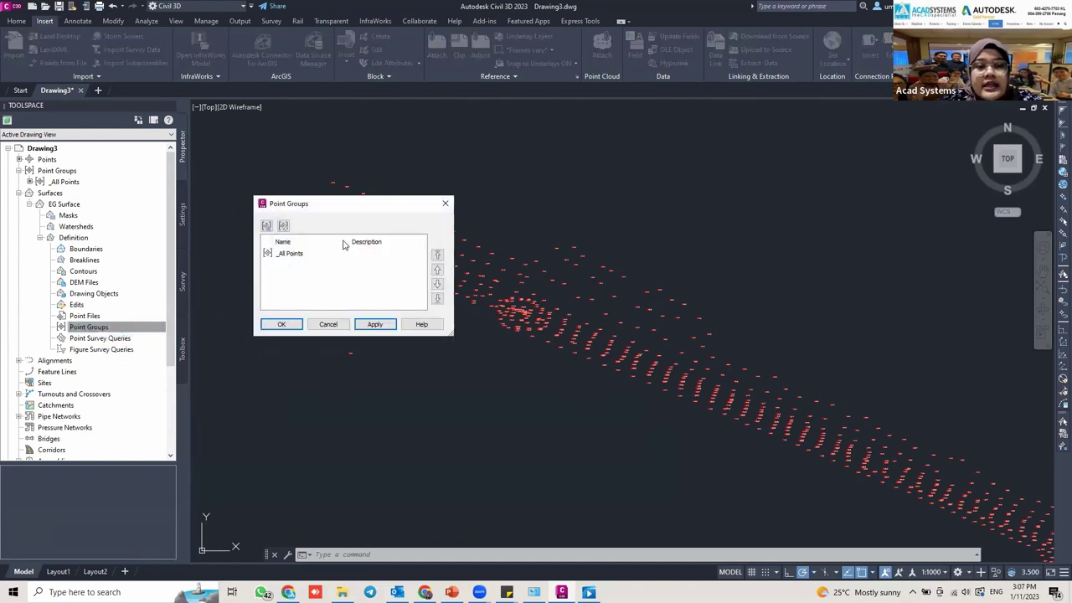
left_click_drag(341, 208, 321, 204)
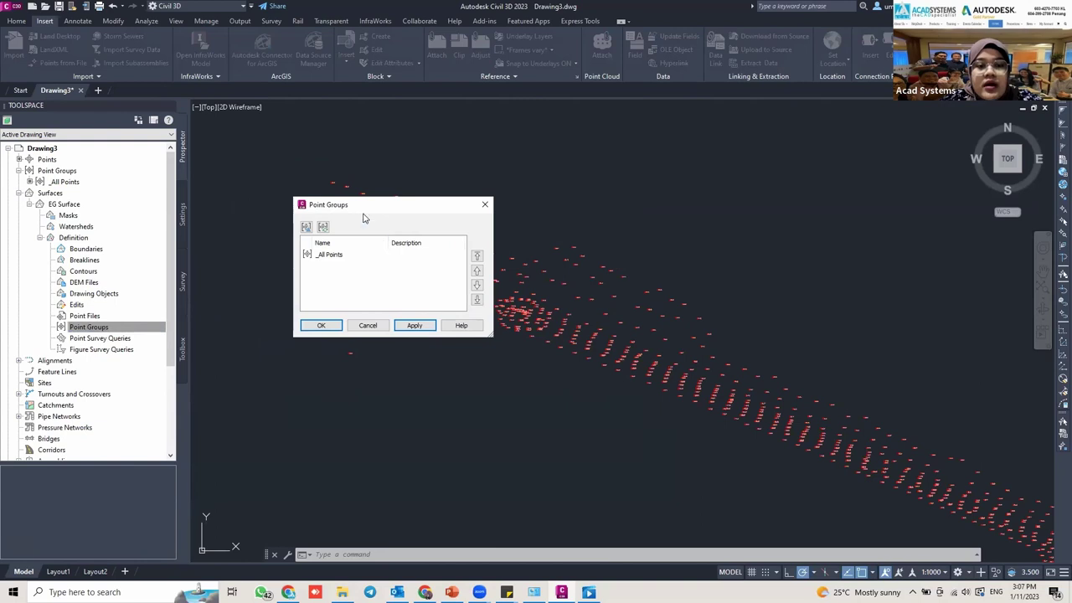
left_click(335, 254)
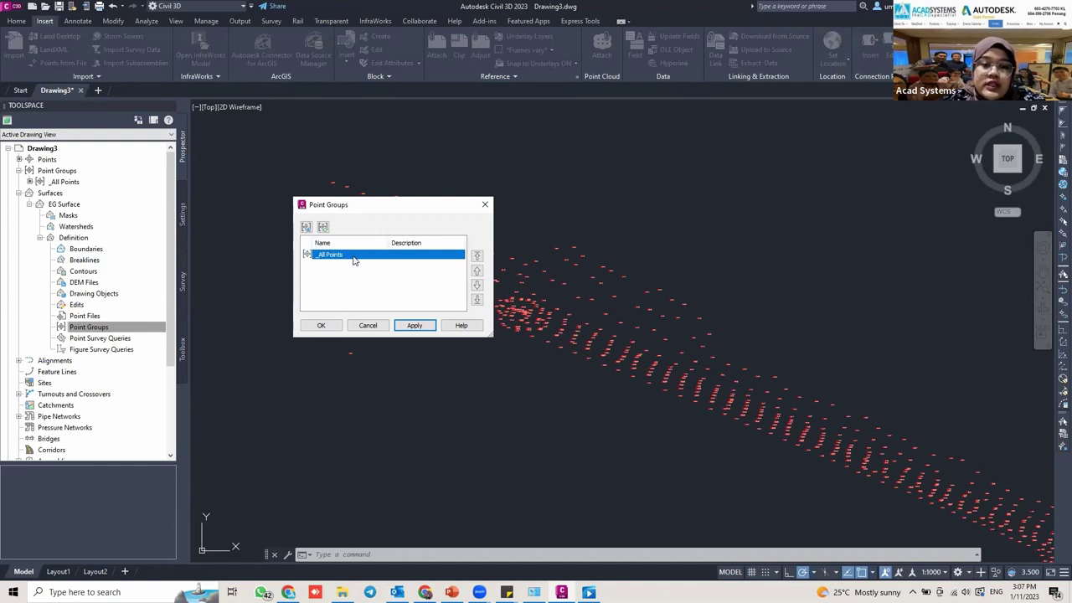
left_click(417, 325)
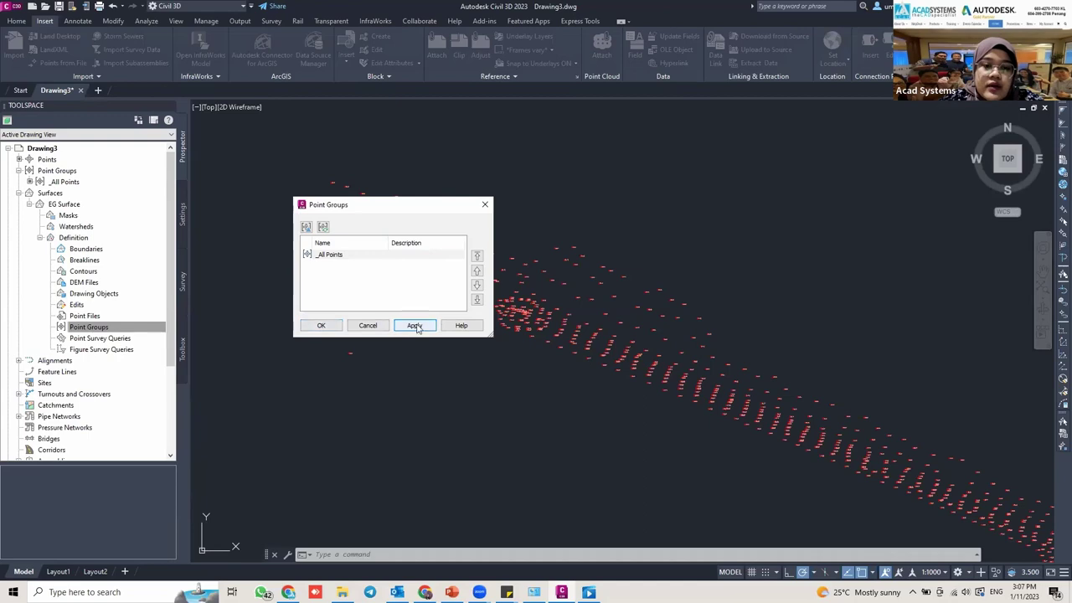
left_click(321, 325)
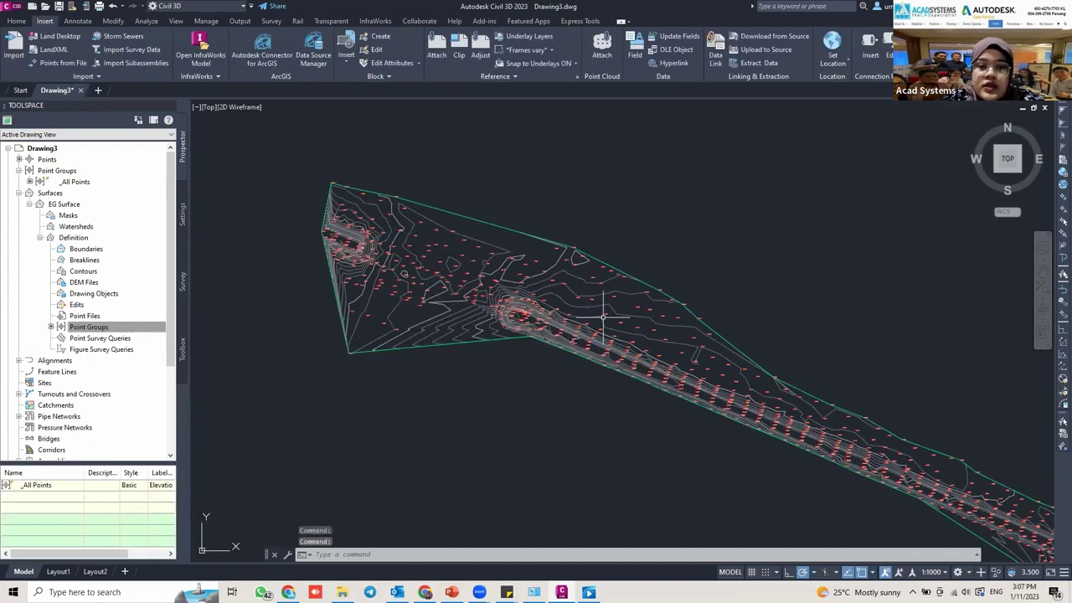
middle_click_drag(604, 317, 453, 251)
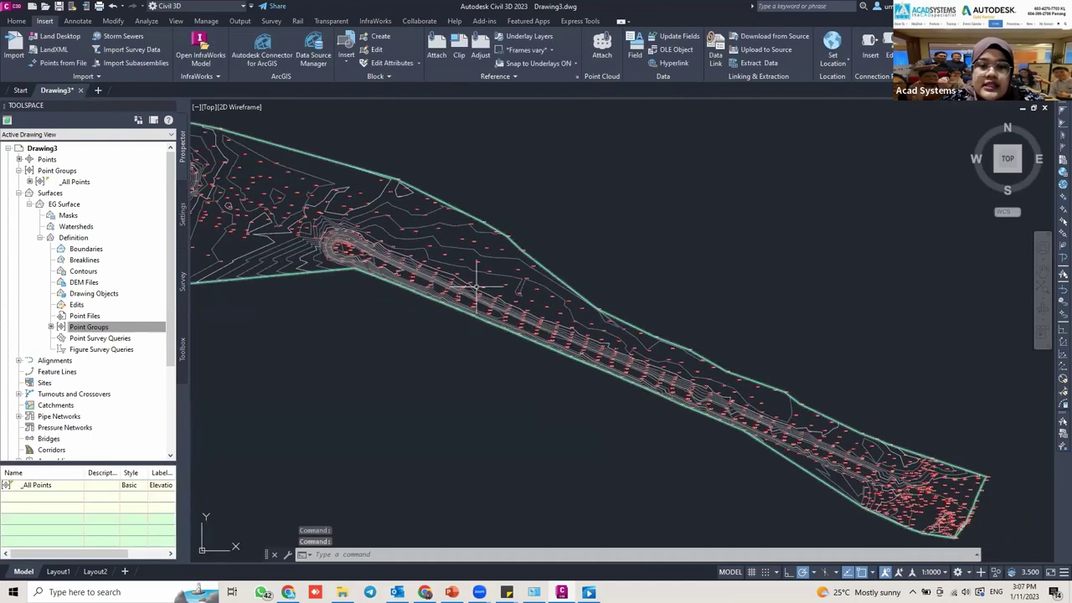
scroll(474, 293, "down", 3)
scroll(520, 295, "up", 6)
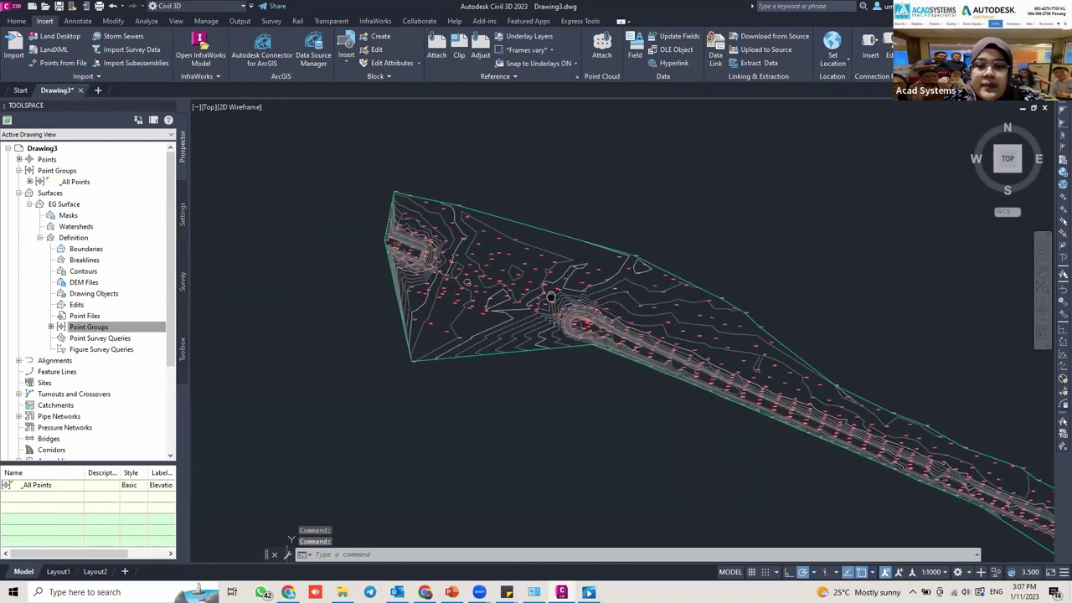
scroll(553, 301, "up", 4)
scroll(598, 287, "down", 5)
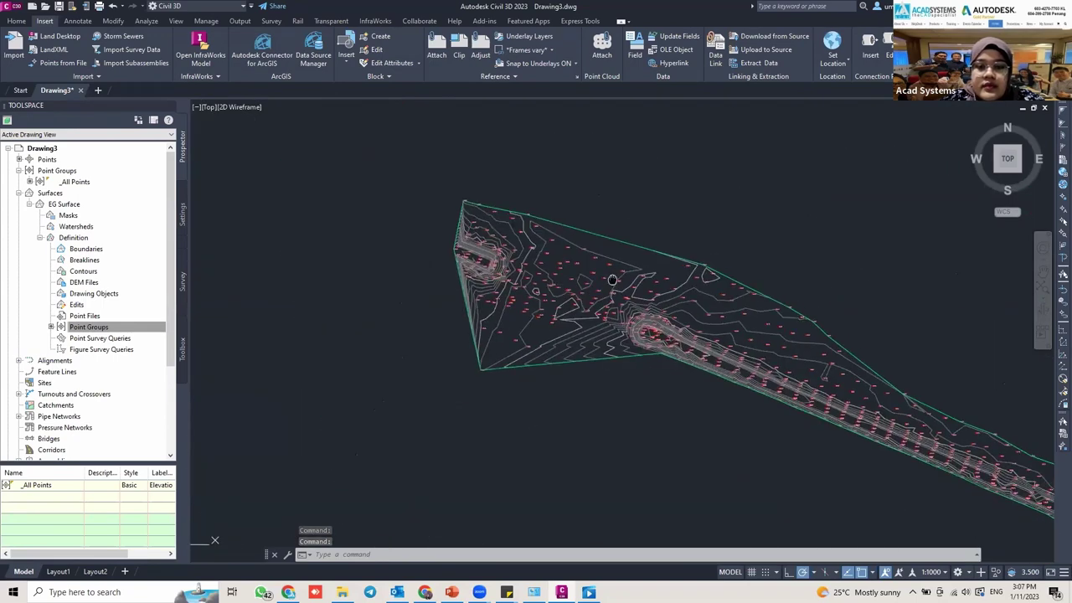
scroll(613, 280, "up", 6)
scroll(621, 359, "down", 6)
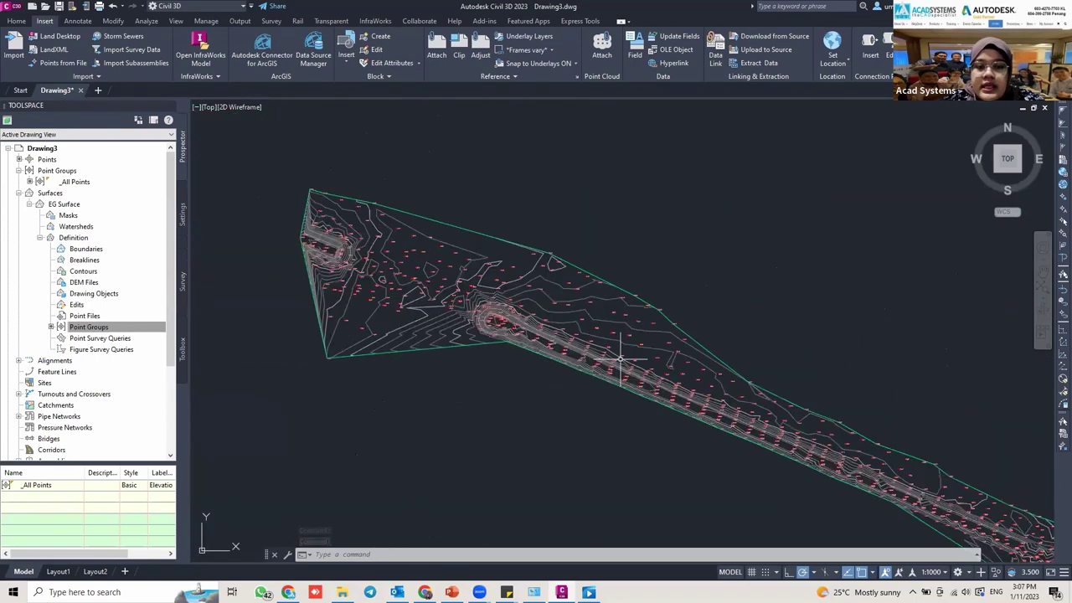
scroll(621, 359, "up", 4)
scroll(694, 359, "down", 4)
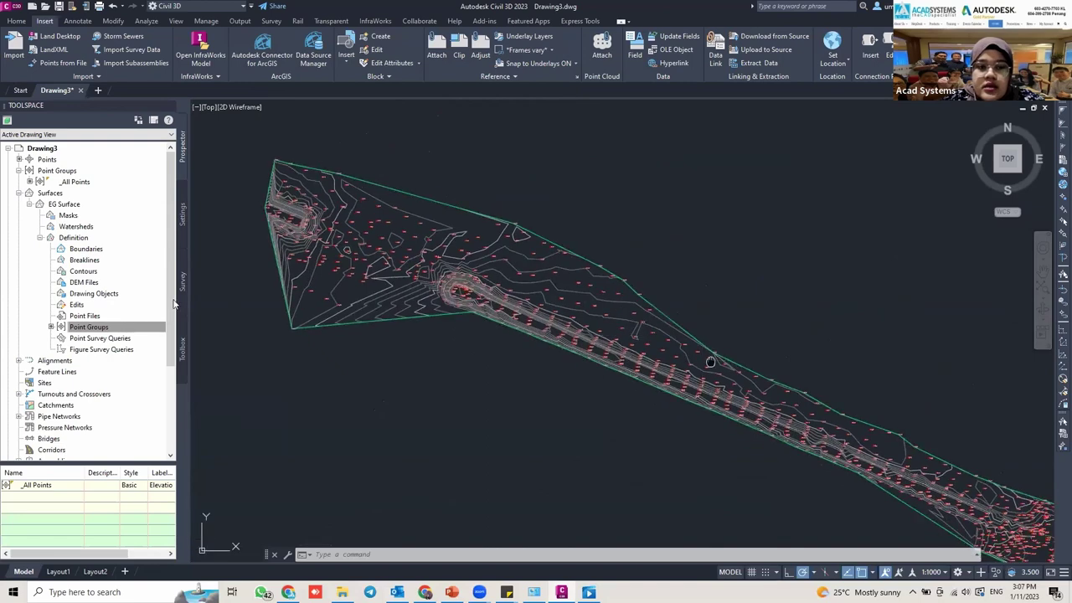
middle_click_drag(710, 362, 737, 371)
scroll(327, 226, "up", 2)
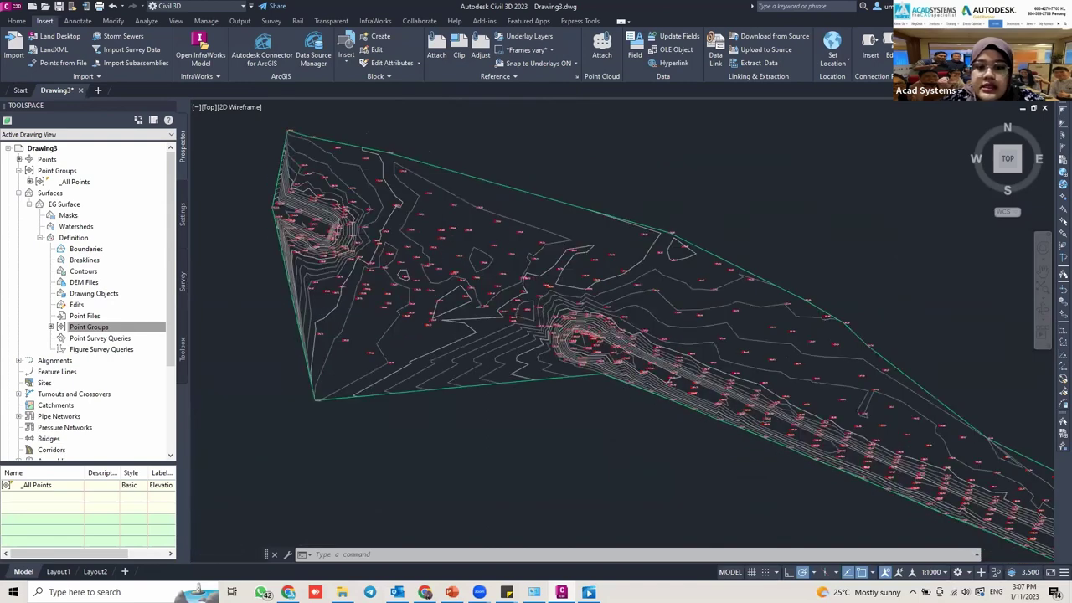
scroll(423, 262, "up", 2)
middle_click_drag(423, 263, 465, 304)
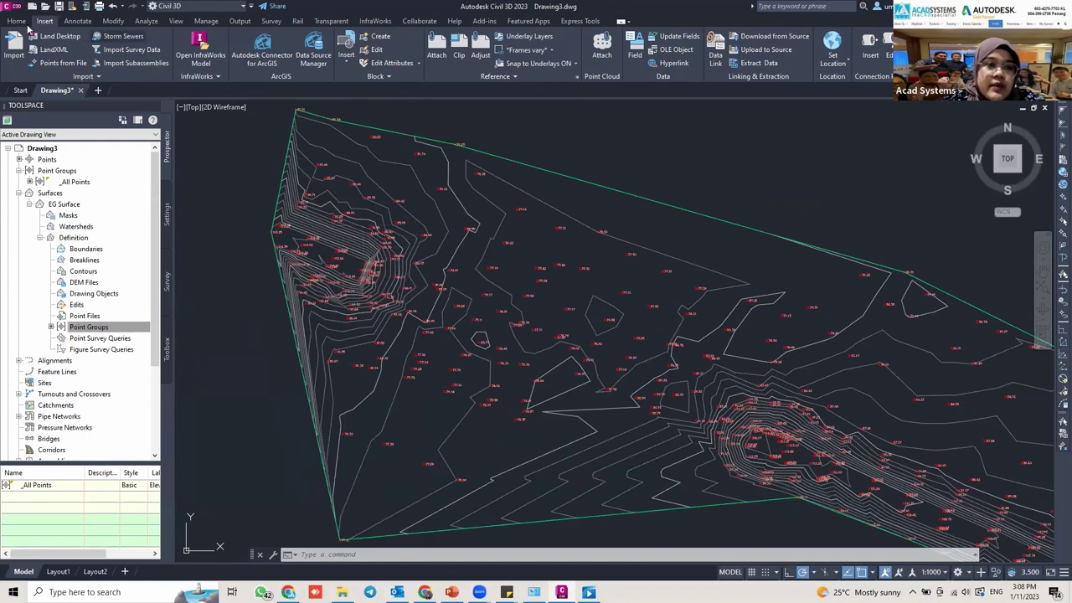
left_click(16, 21)
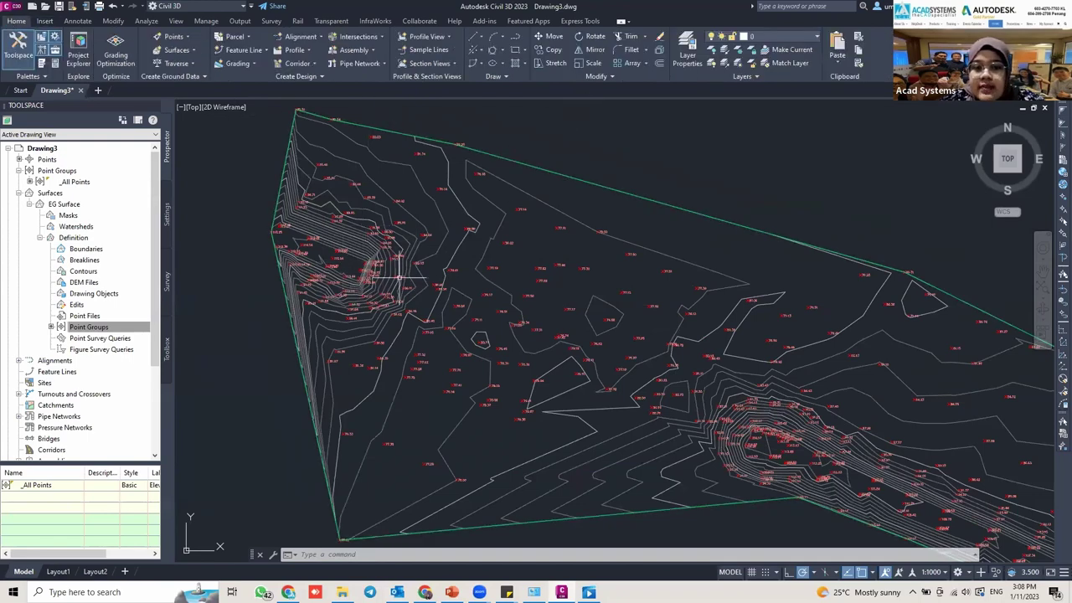
scroll(335, 243, "up", 5)
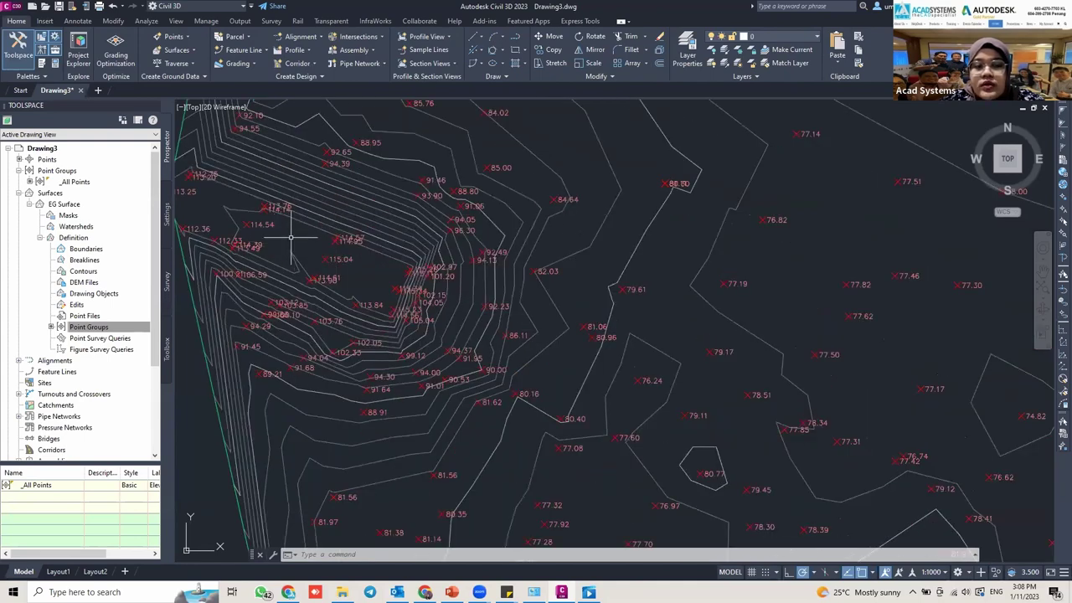
mouse_move(622, 360)
middle_mouse_down()
mouse_move(527, 304)
mouse_move(435, 276)
middle_mouse_up()
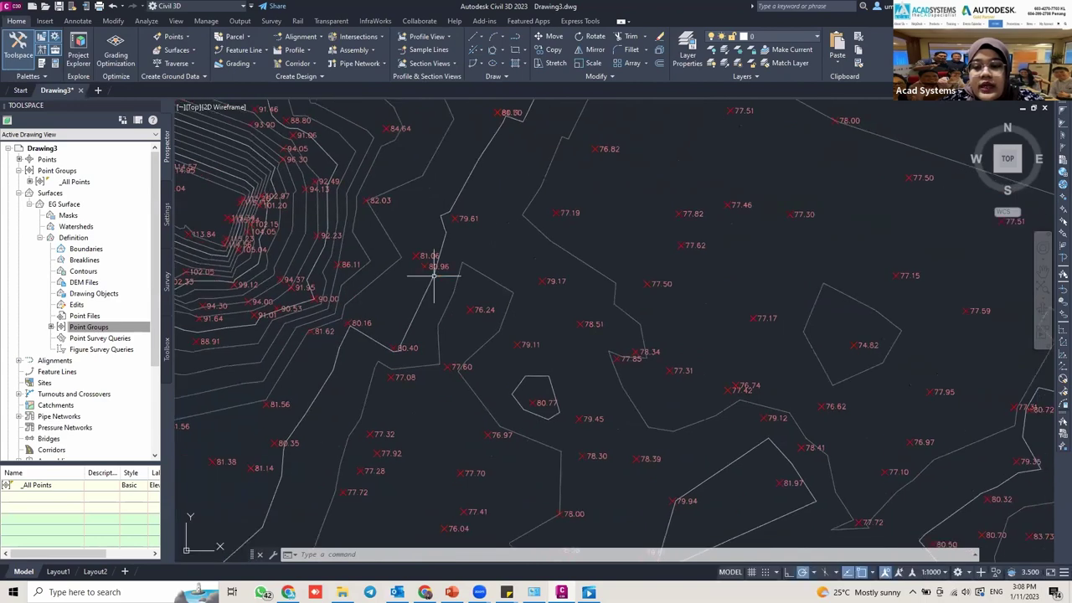
scroll(699, 379, "down", 2)
middle_click_drag(790, 383, 640, 301)
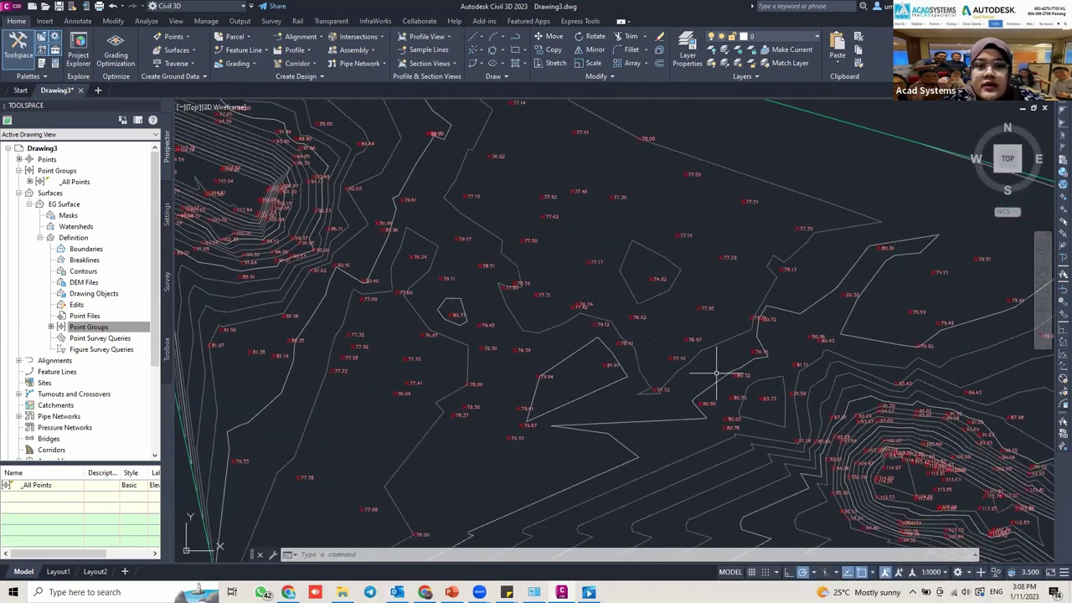
mouse_move(750, 385)
middle_mouse_down()
mouse_move(647, 324)
mouse_move(655, 312)
middle_mouse_up()
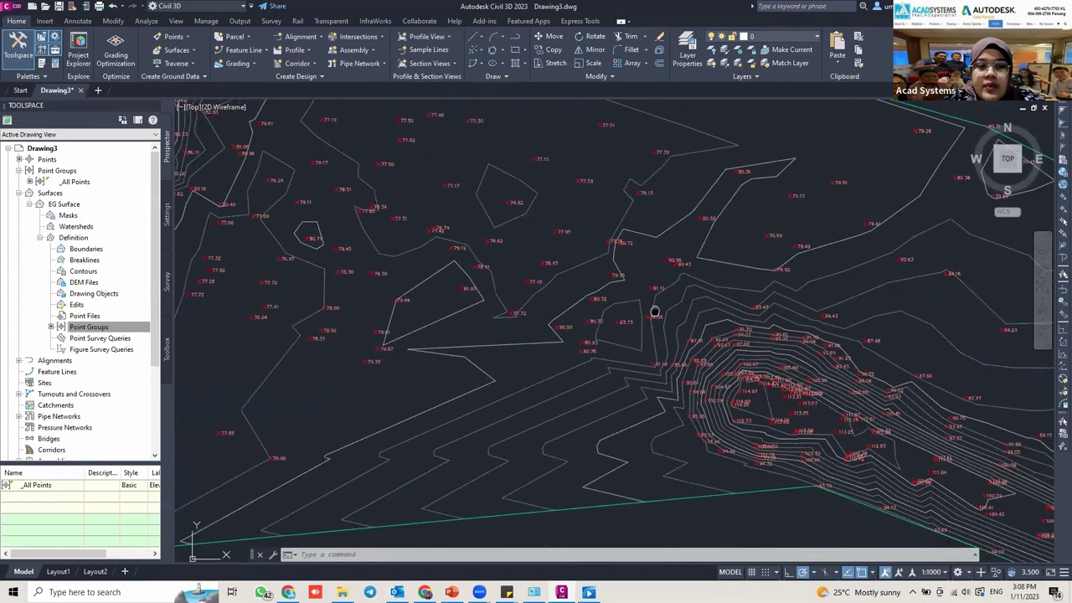
Draw a default-radius circle with CIRCLE (C) on the western hilltop.
scroll(655, 312, "up", 5)
type("c")
key("Return")
scroll(298, 245, "up", 1)
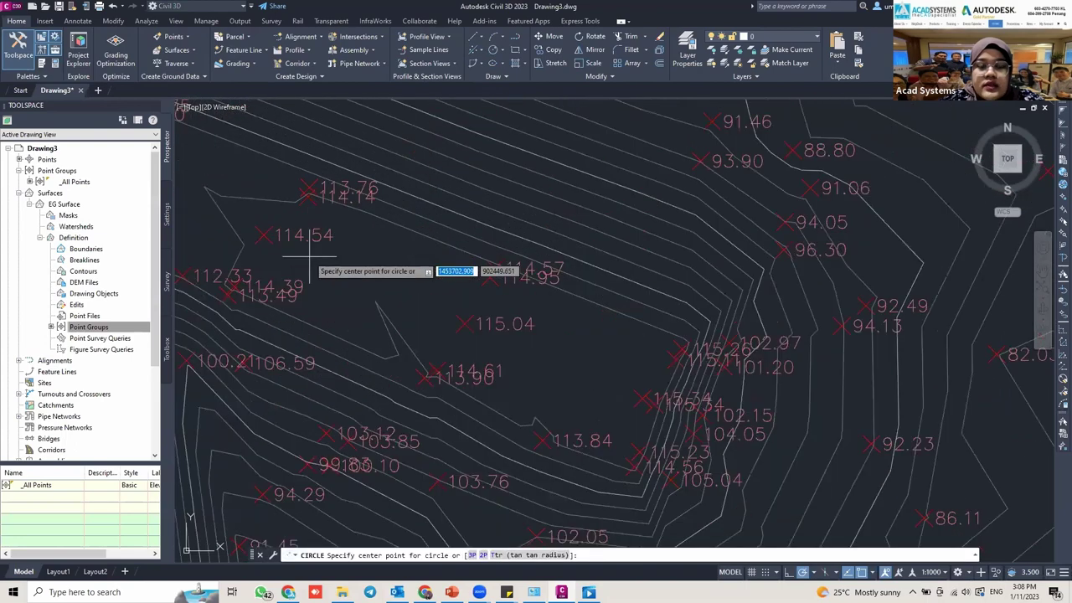
middle_click_drag(252, 192, 256, 210)
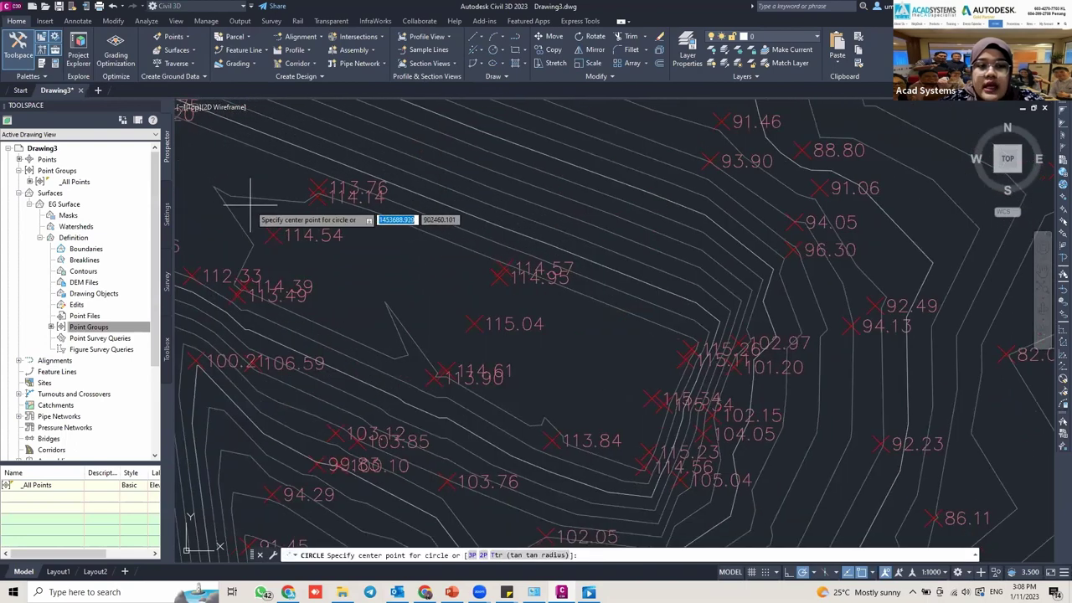
left_click(327, 252)
scroll(439, 275, "down", 5)
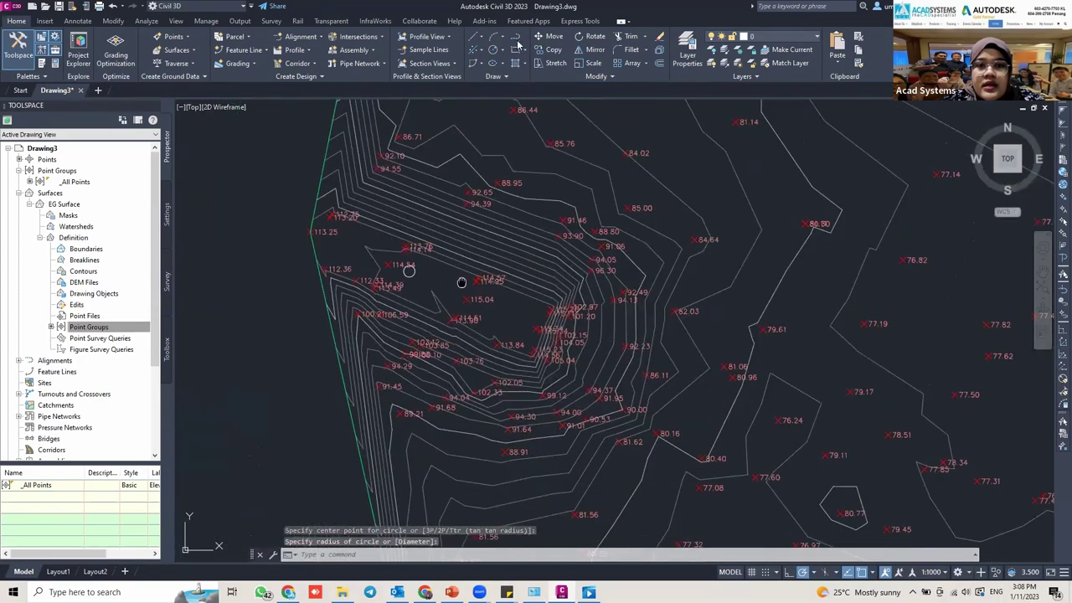
key("Return")
Draw a matching default-radius circle on the eastern hilltop among the 113–114 m spots.
mouse_move(820, 453)
middle_mouse_down()
mouse_move(642, 317)
mouse_move(415, 188)
middle_mouse_up()
middle_click_drag(651, 319, 410, 215)
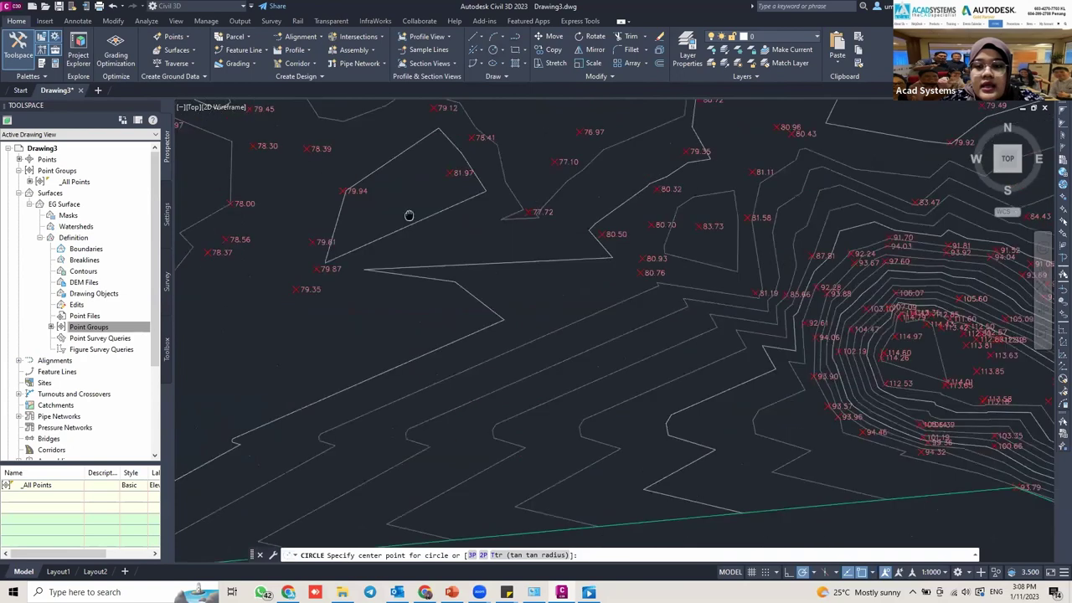
middle_click_drag(521, 246, 472, 160)
mouse_move(633, 283)
middle_mouse_down()
mouse_move(514, 258)
mouse_move(409, 256)
middle_mouse_up()
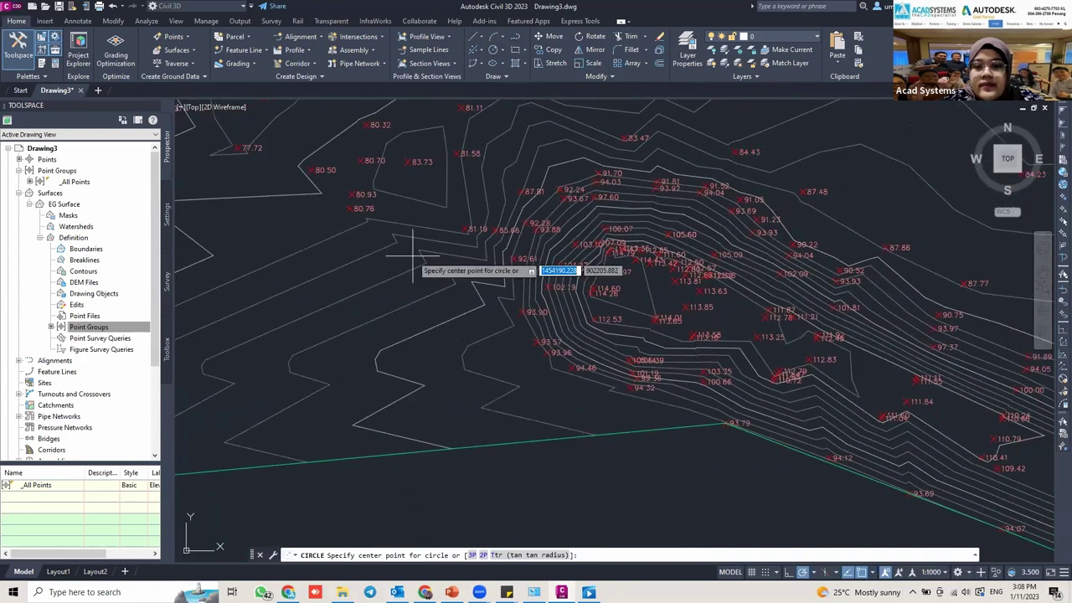
middle_click_drag(635, 312, 586, 289)
scroll(584, 285, "up", 3)
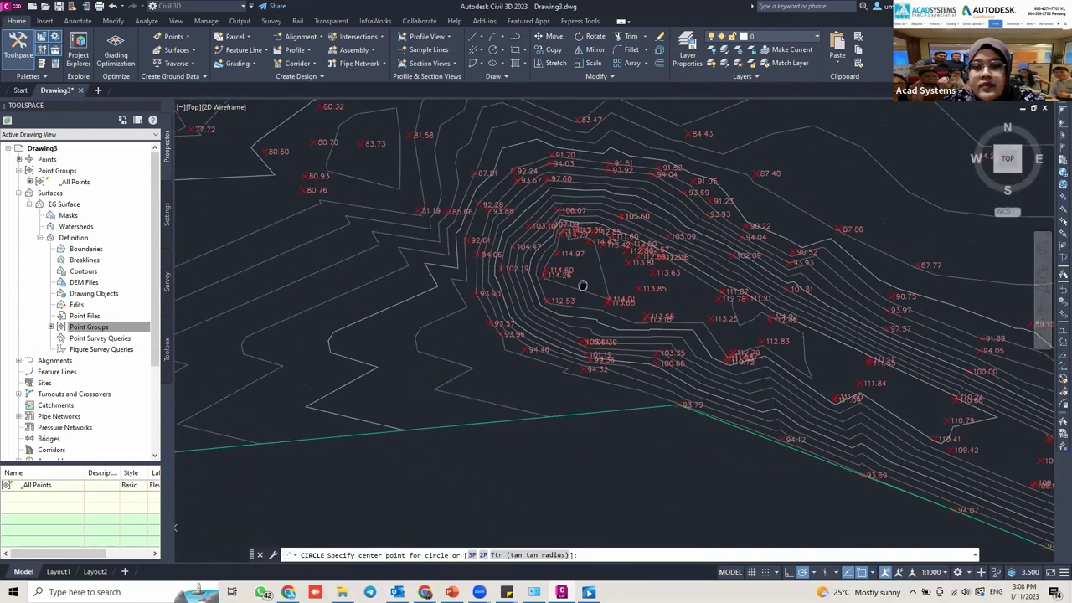
scroll(604, 278, "up", 2)
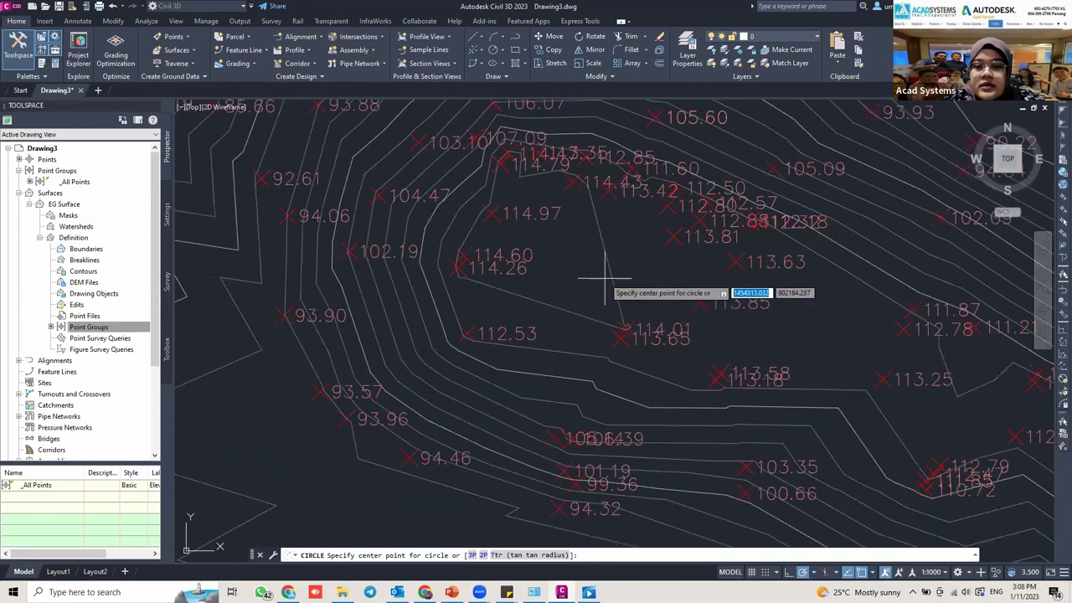
left_click(675, 285)
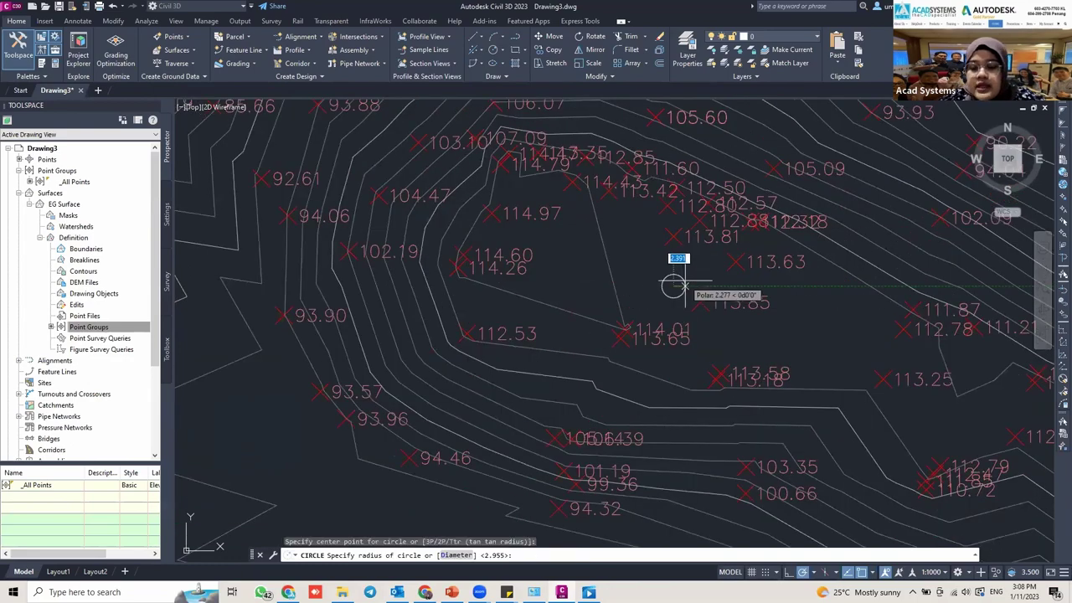
key("Return")
scroll(567, 256, "down", 2)
scroll(553, 252, "down", 3)
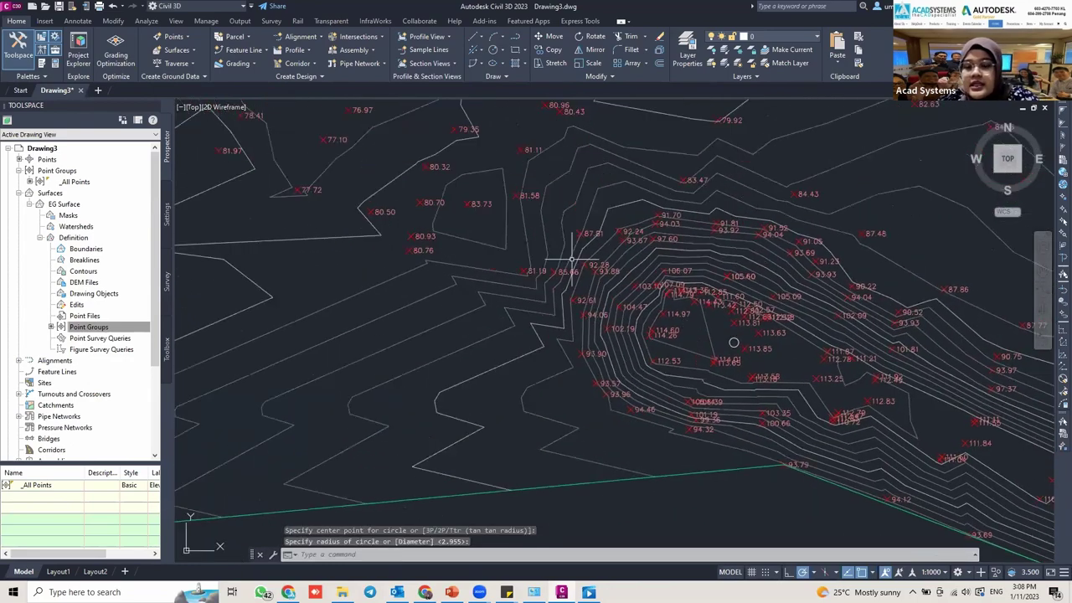
scroll(546, 250, "down", 3)
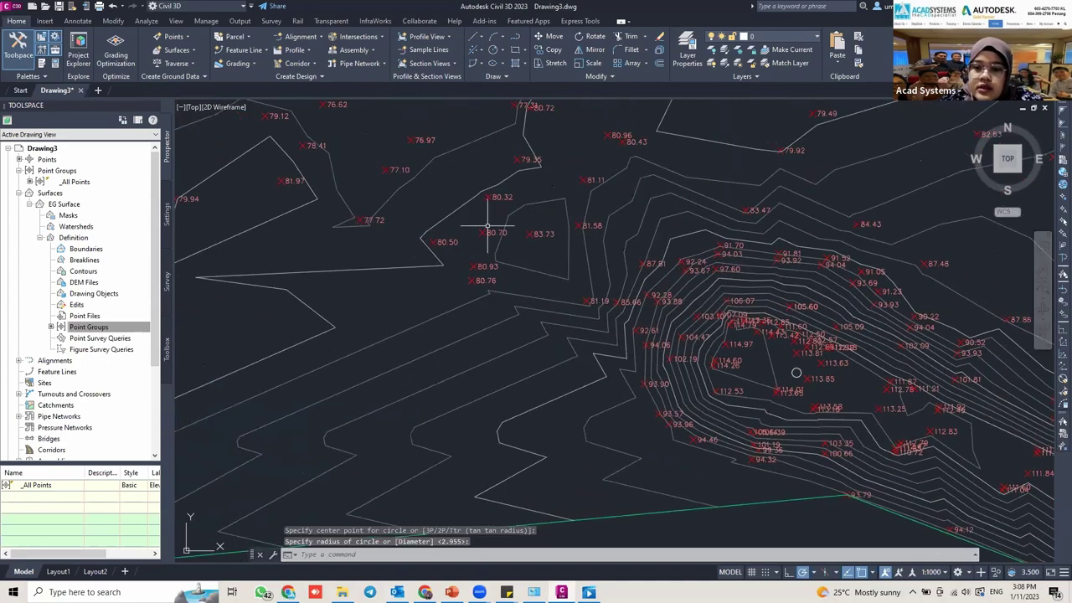
Draw a LINE from the eastern hilltop circle to the western hilltop circle.
type("l")
key("Return")
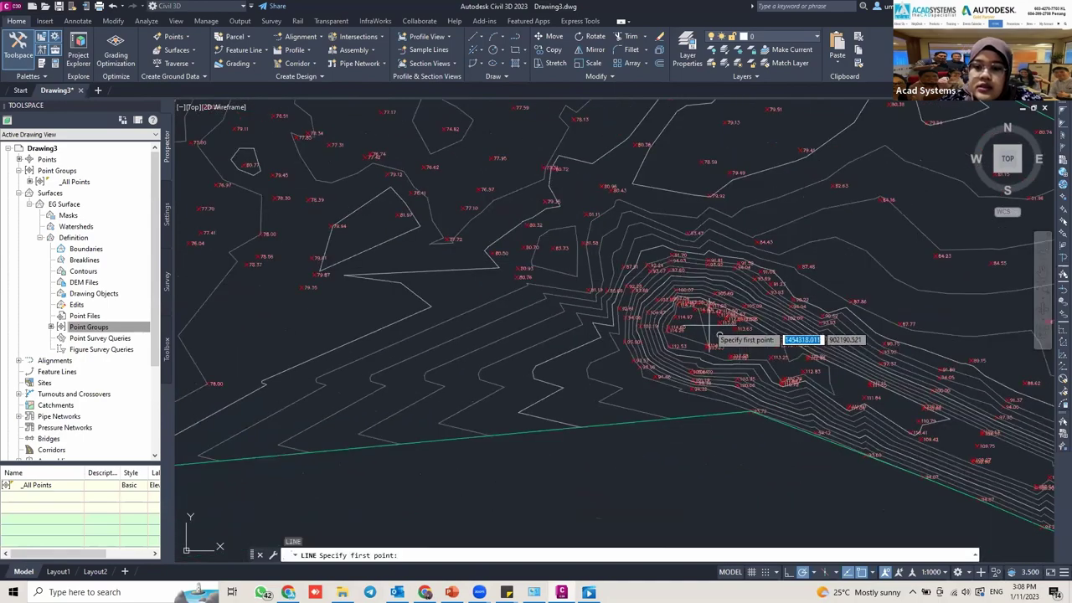
scroll(718, 338, "up", 5)
left_click(722, 342)
scroll(463, 266, "down", 2)
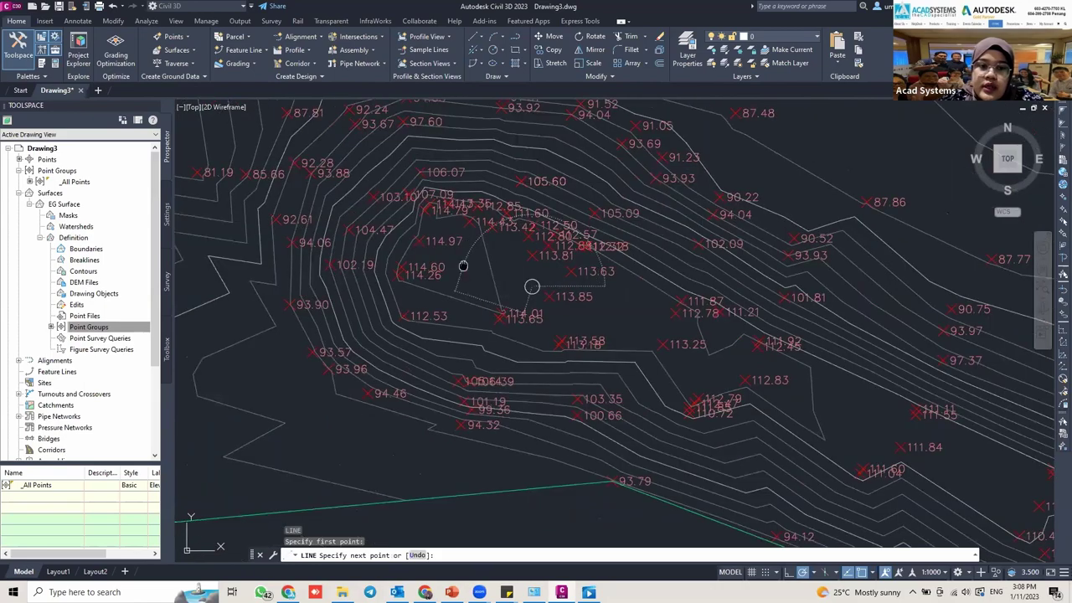
middle_click_drag(463, 266, 501, 279)
scroll(670, 327, "down", 2)
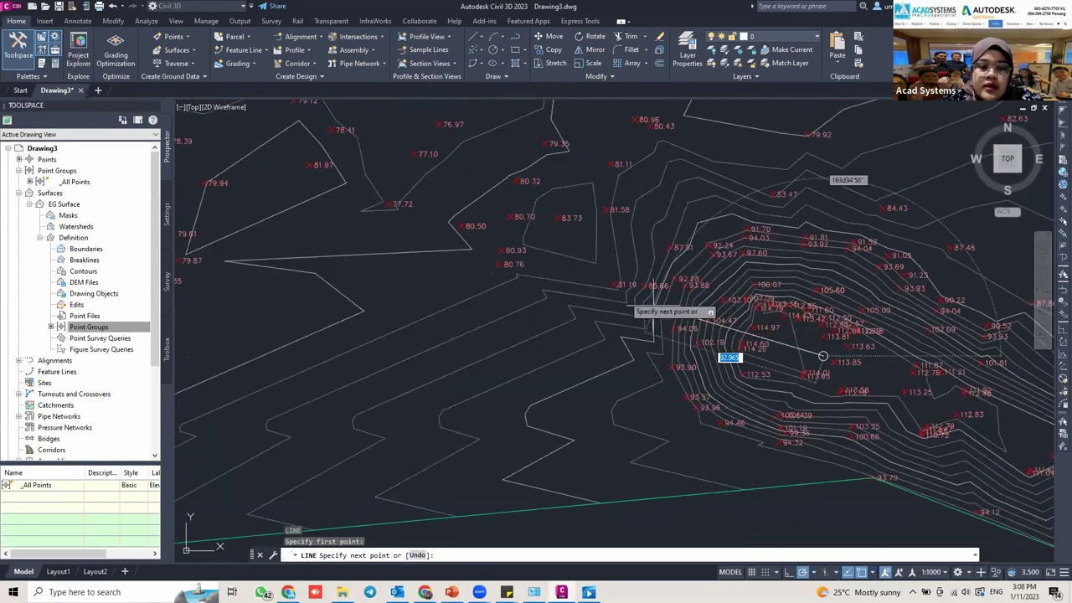
scroll(824, 356, "down", 2)
scroll(606, 304, "up", 2)
scroll(379, 217, "up", 1)
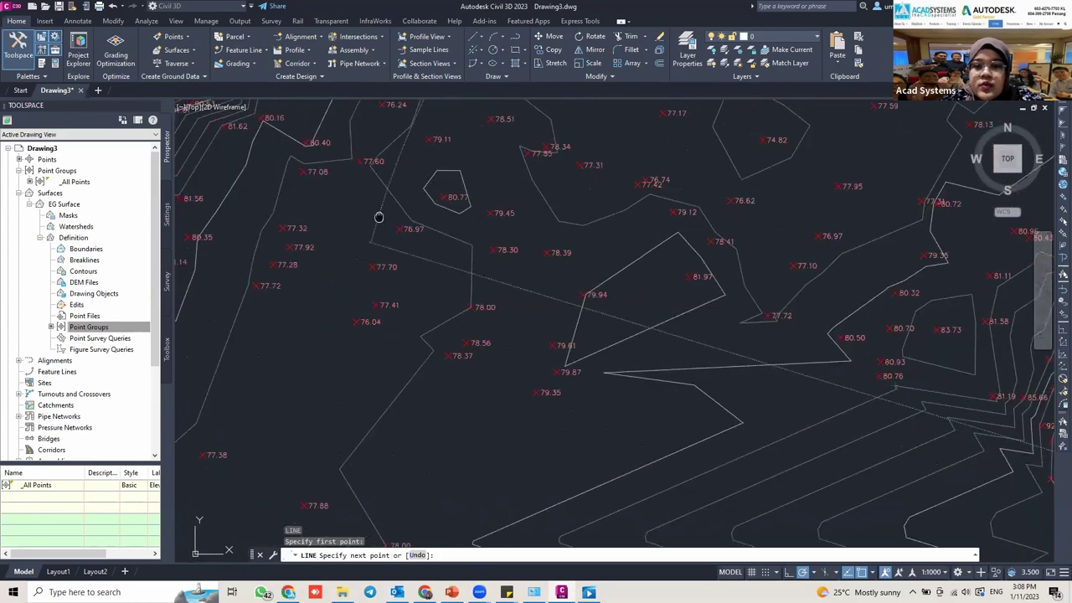
mouse_move(379, 217)
middle_mouse_down()
mouse_move(505, 314)
mouse_move(412, 240)
mouse_move(376, 153)
middle_mouse_up()
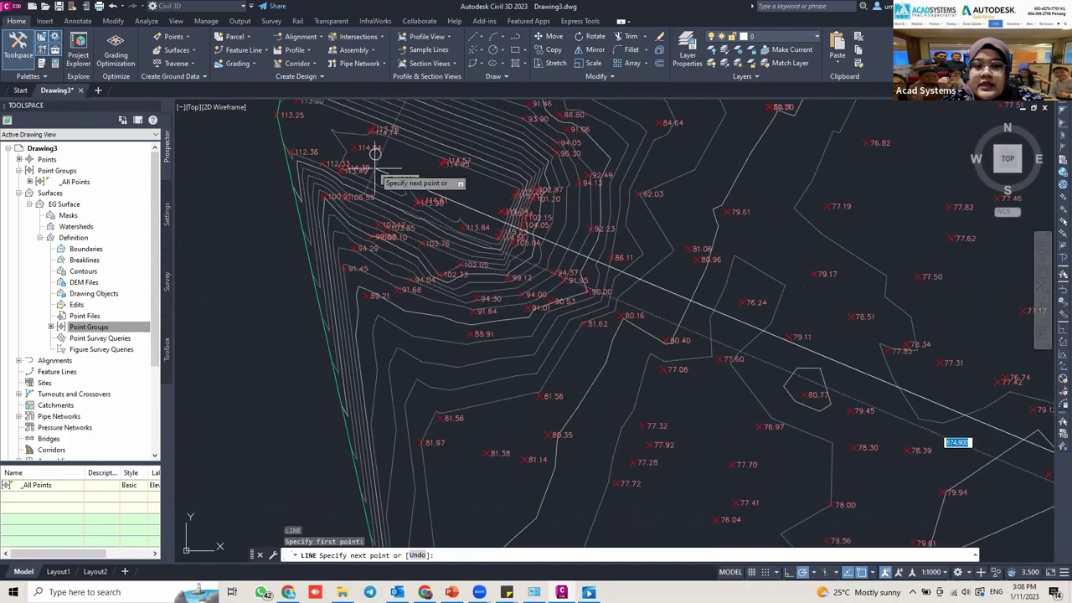
scroll(381, 222, "down", 3)
key("Escape")
middle_click_drag(742, 340, 539, 299)
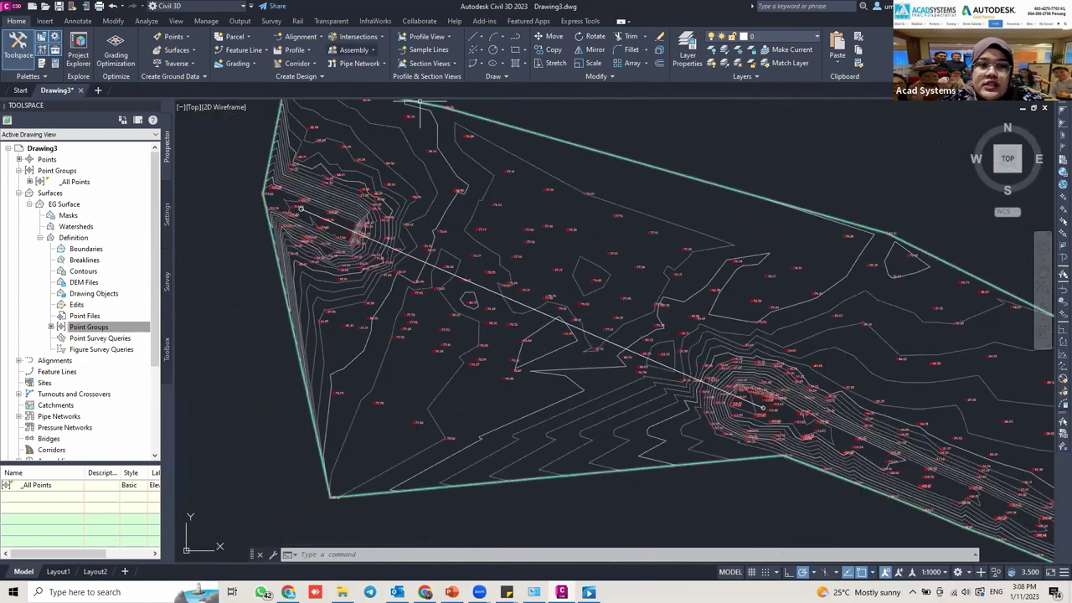
Run Create Alignment from Objects on the connecting line and accept its suggested direction.
left_click(301, 36)
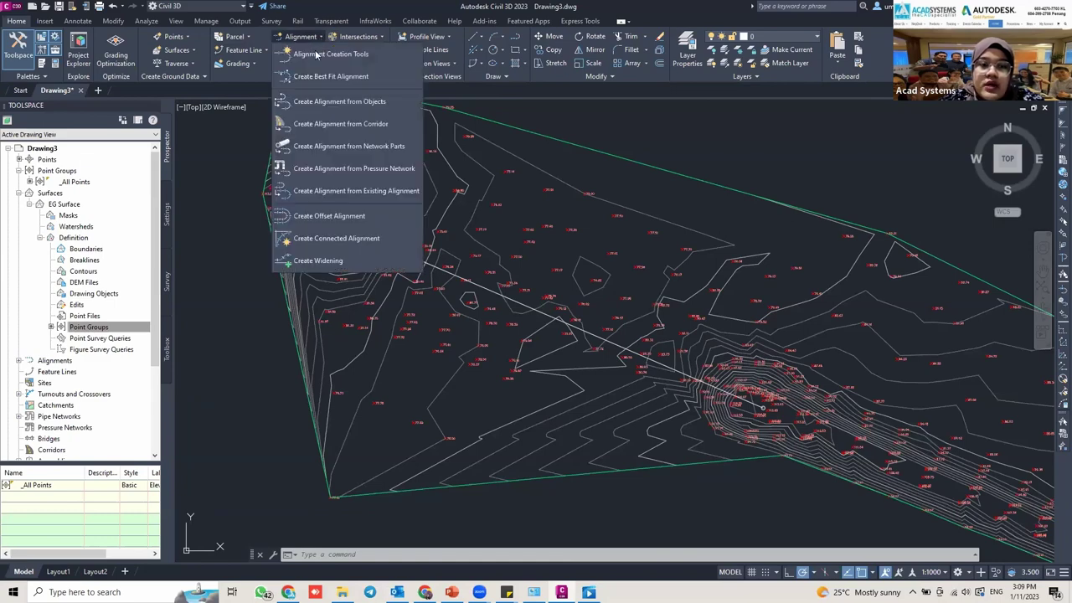
left_click(331, 102)
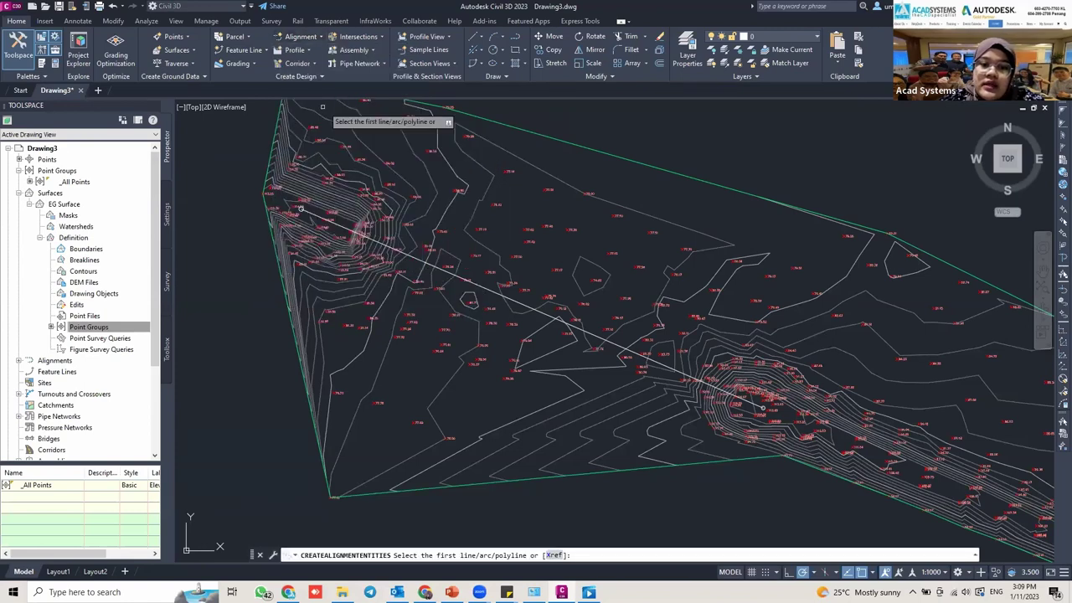
scroll(548, 297, "up", 2)
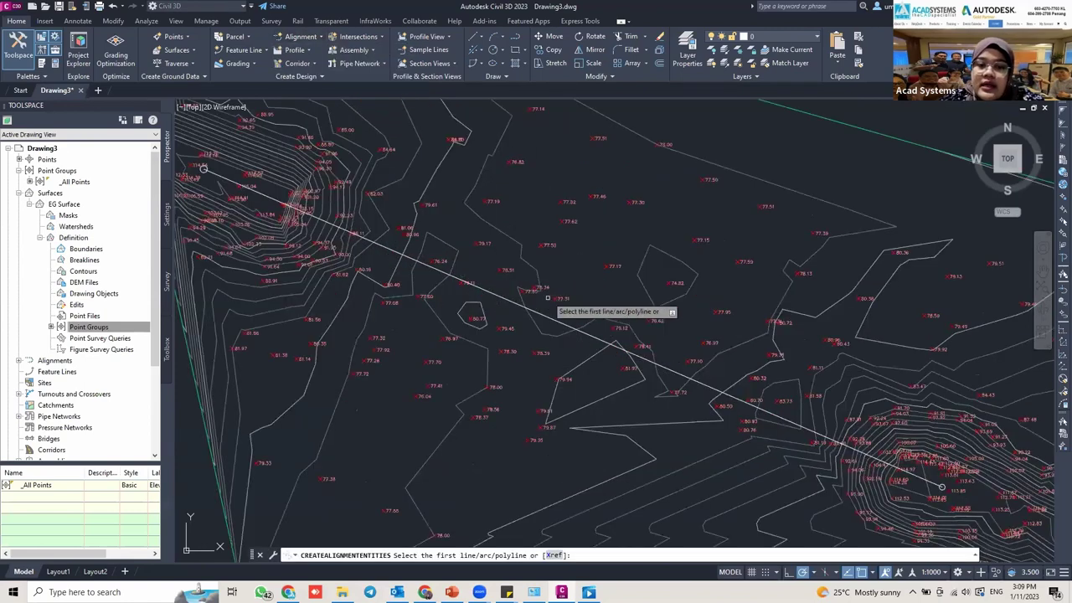
middle_click_drag(678, 318, 661, 314)
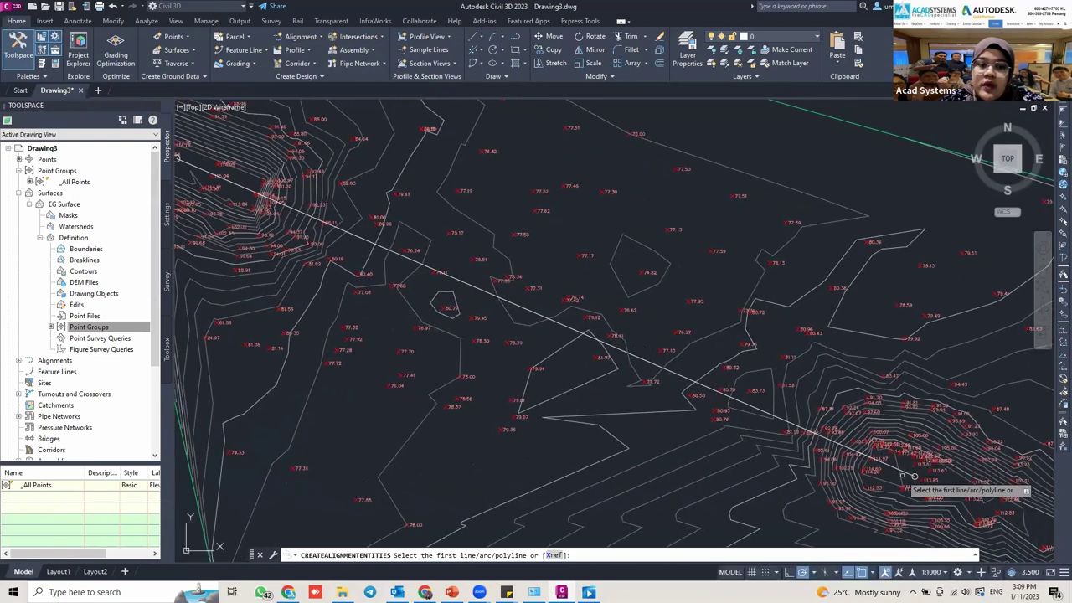
left_click(915, 477)
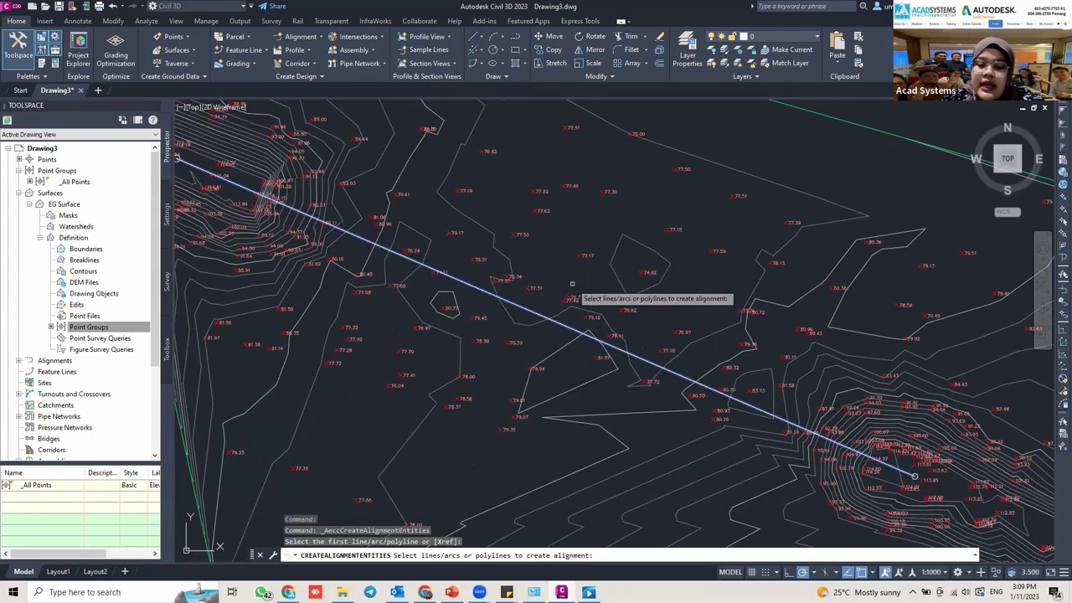
key("Return")
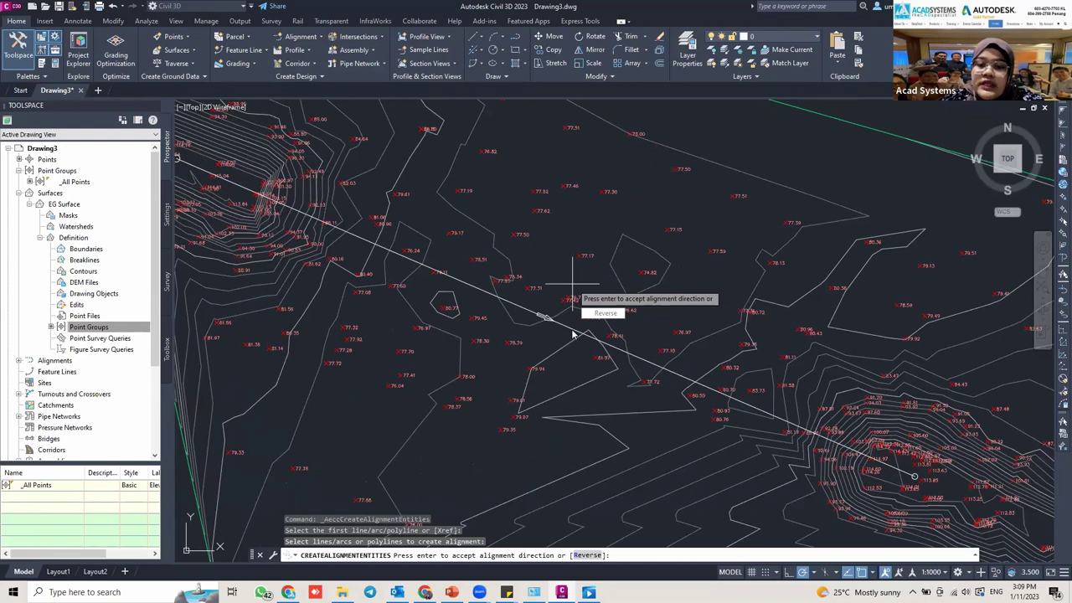
key("Return")
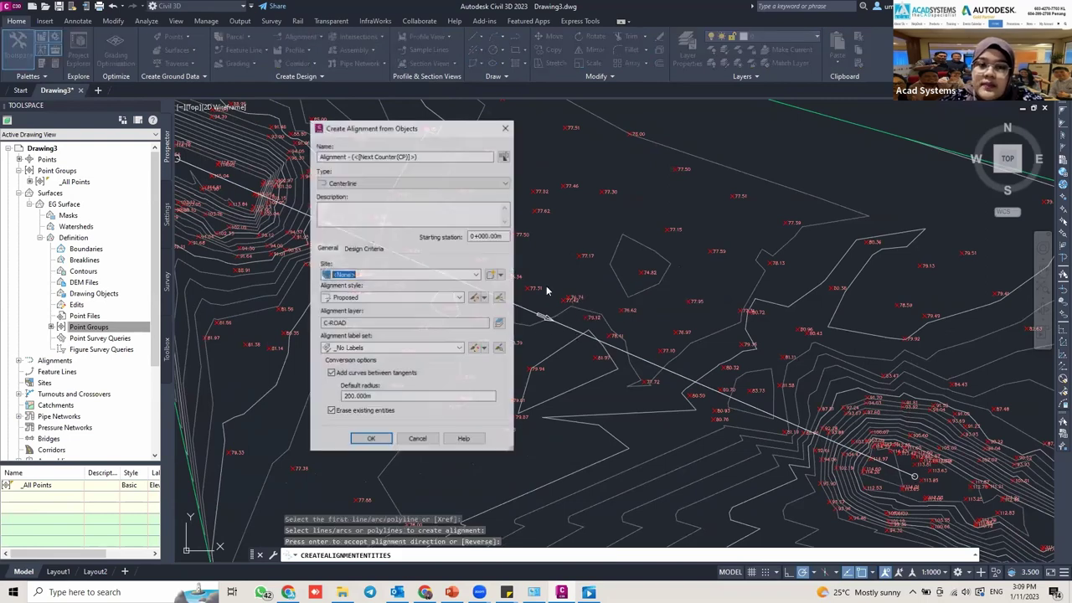
Name the alignment 'Road and Bridge' with Major and Minor only labels and no tangent curves.
left_click_drag(373, 130, 533, 167)
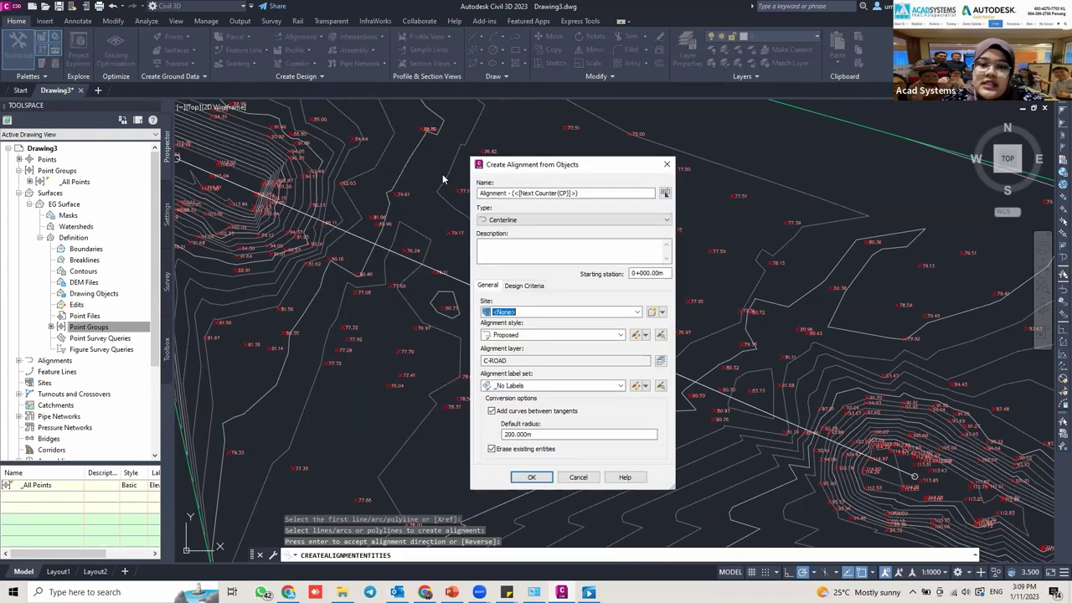
triple_click(579, 193)
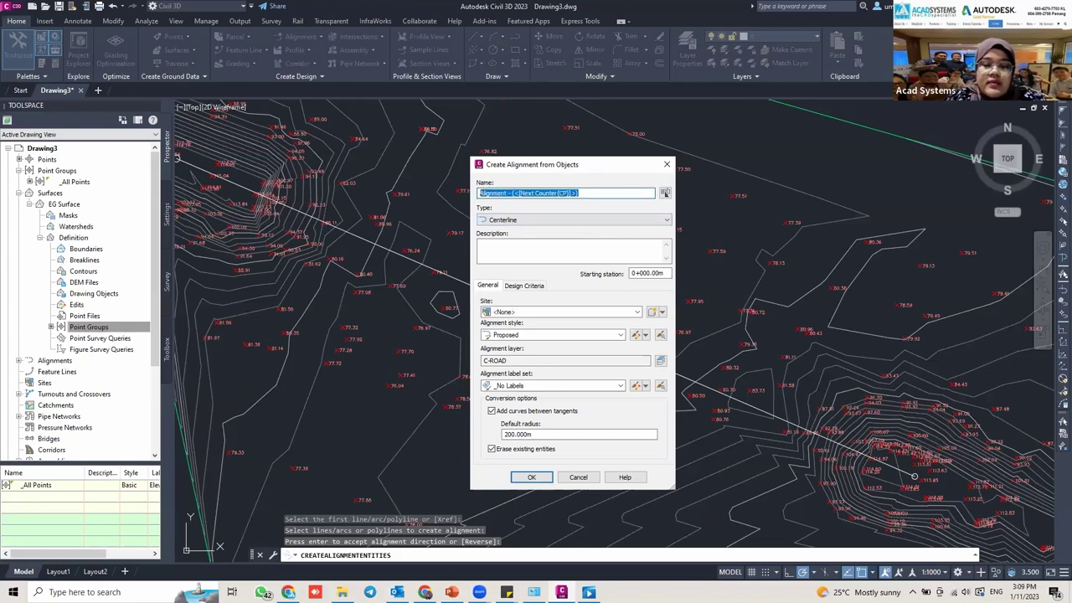
type("Road and")
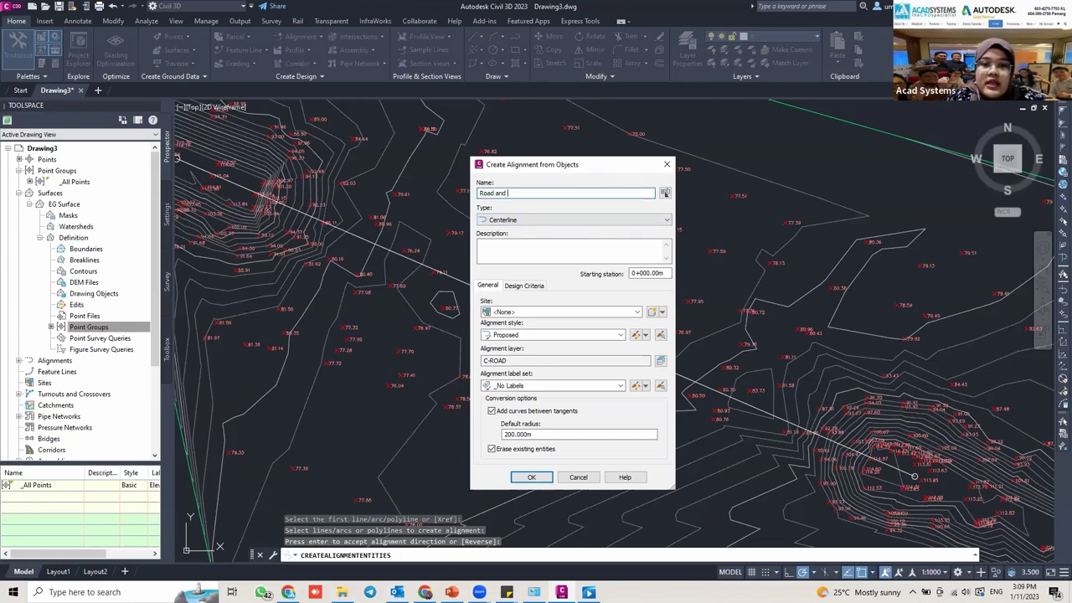
type(" Bridge")
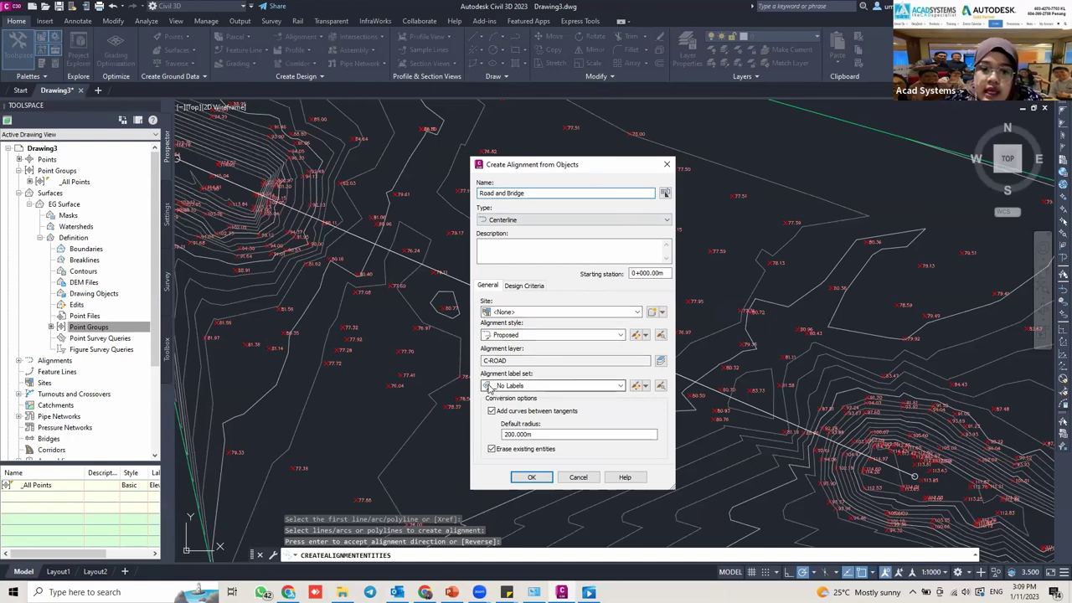
left_click(536, 386)
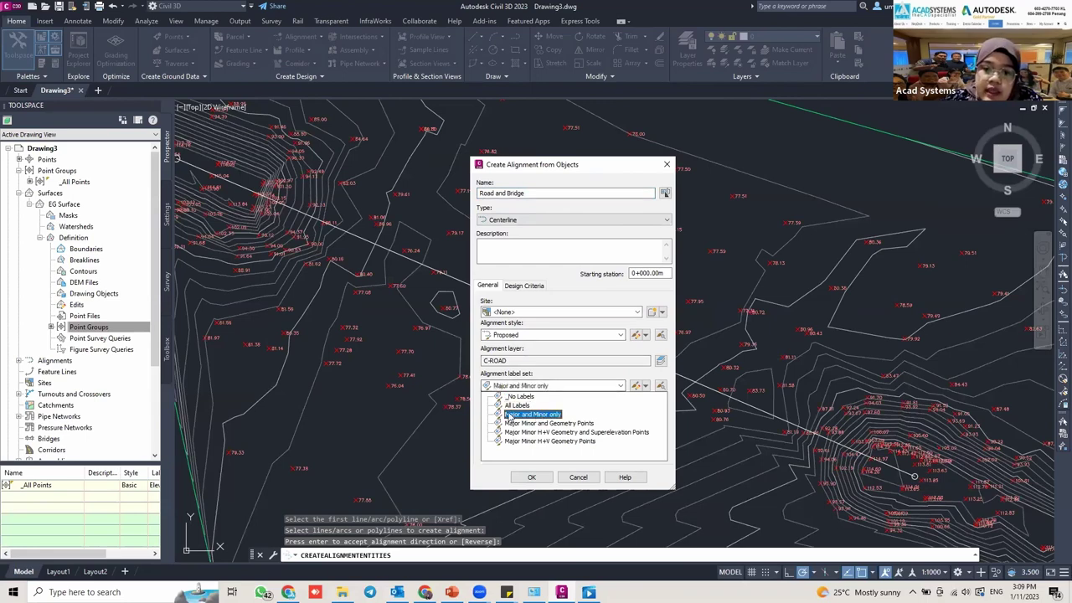
left_click(533, 415)
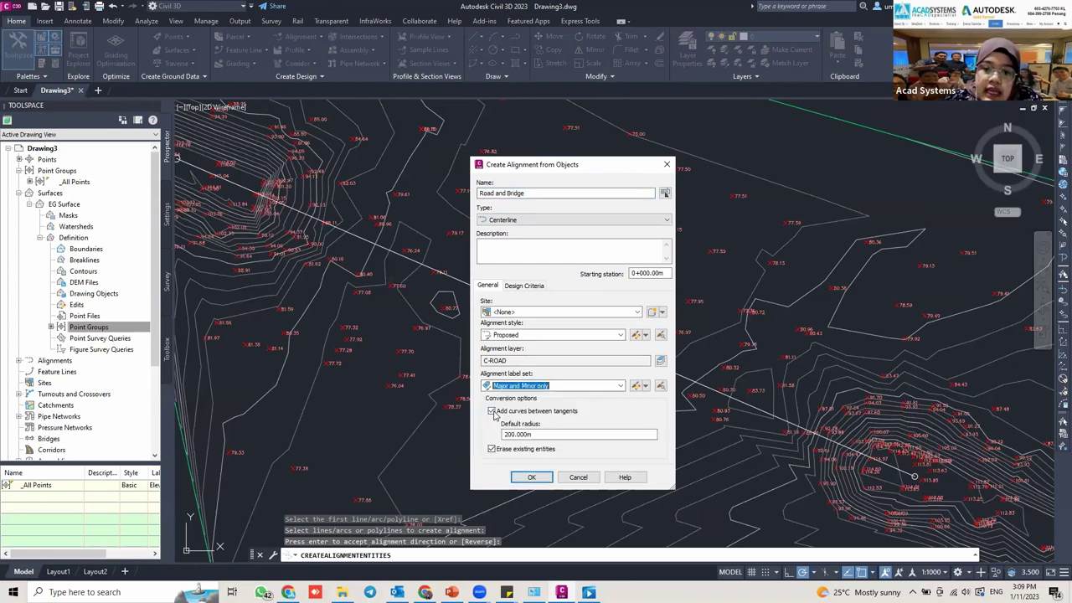
left_click(500, 412)
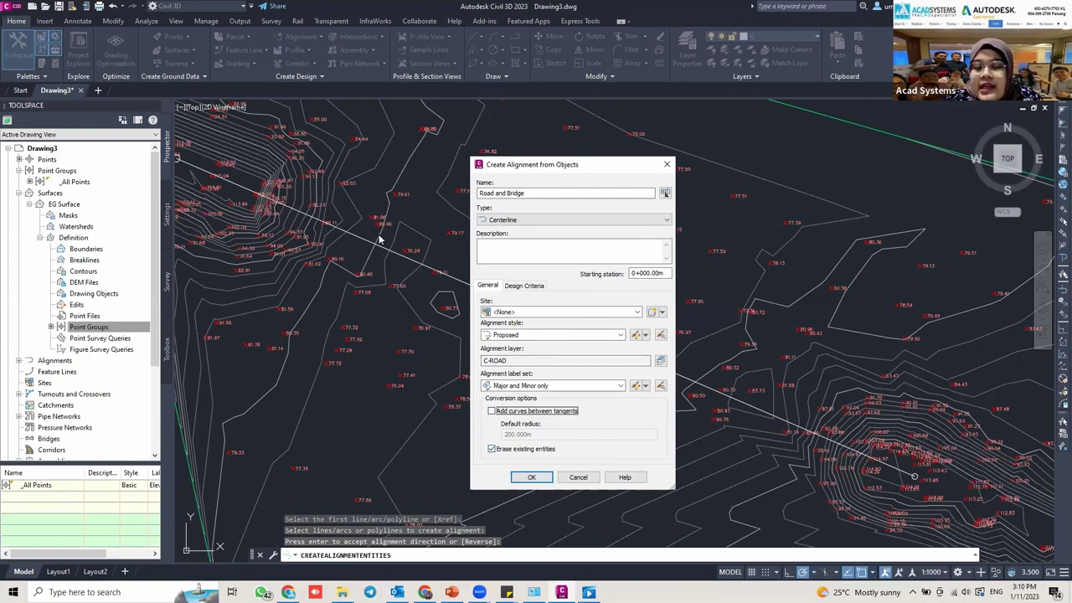
left_click(531, 476)
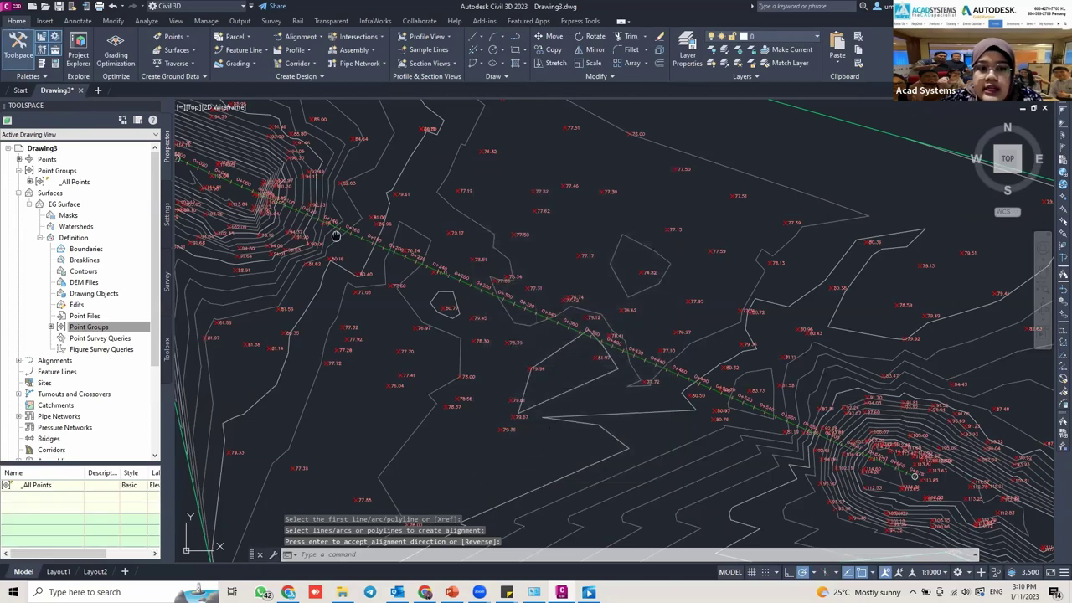
Window-select the leftover markers at the alignment's ends and delete them.
middle_click_drag(326, 234, 405, 257)
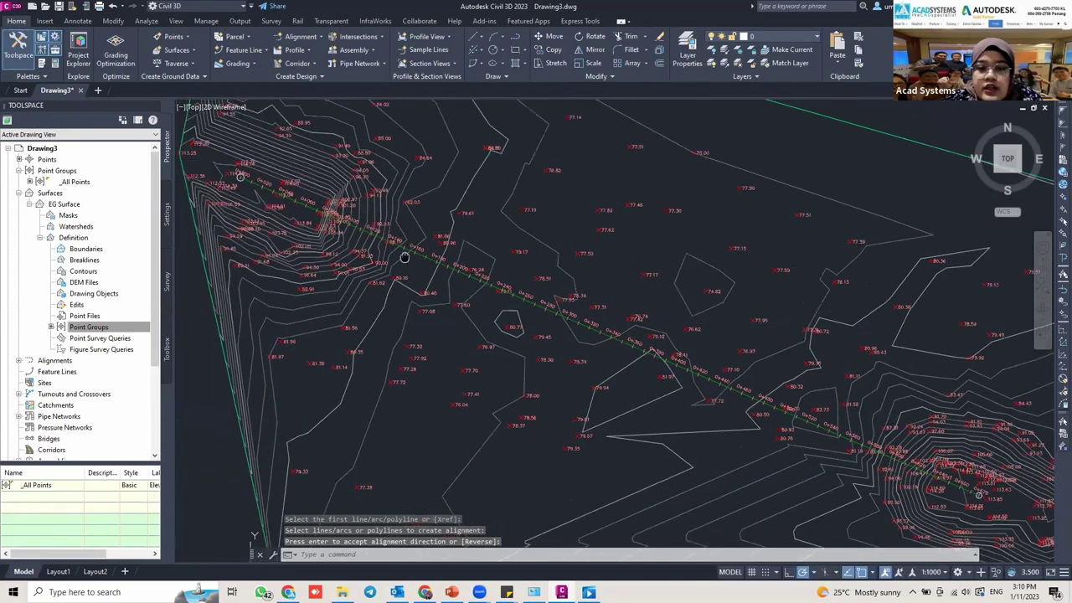
scroll(405, 257, "up", 5)
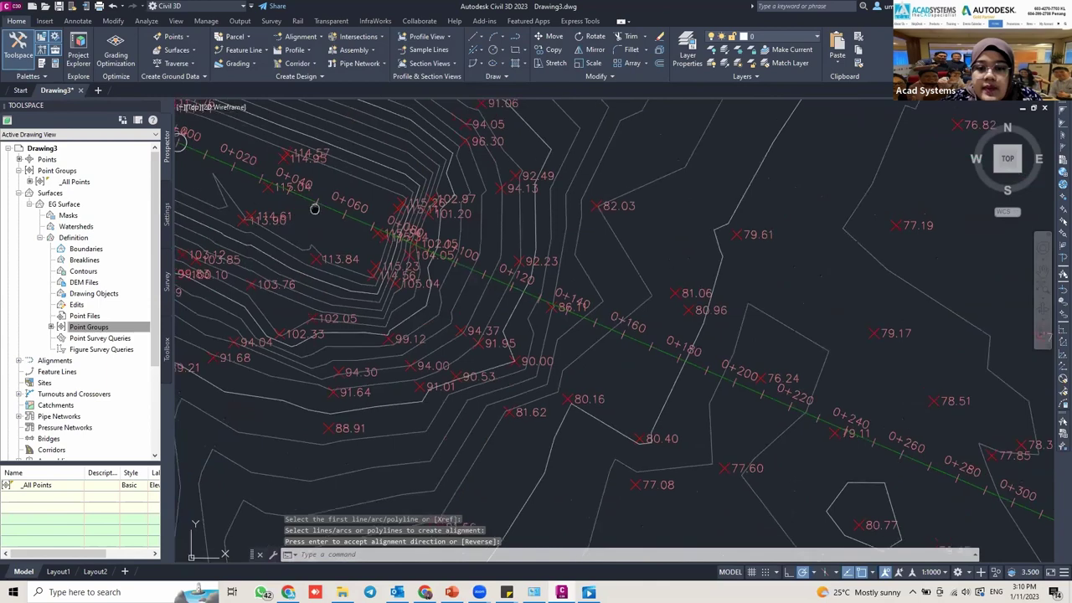
mouse_move(315, 209)
middle_mouse_down()
mouse_move(358, 244)
mouse_move(354, 227)
middle_mouse_up()
scroll(268, 201, "up", 2)
scroll(426, 241, "up", 2)
left_click(356, 250)
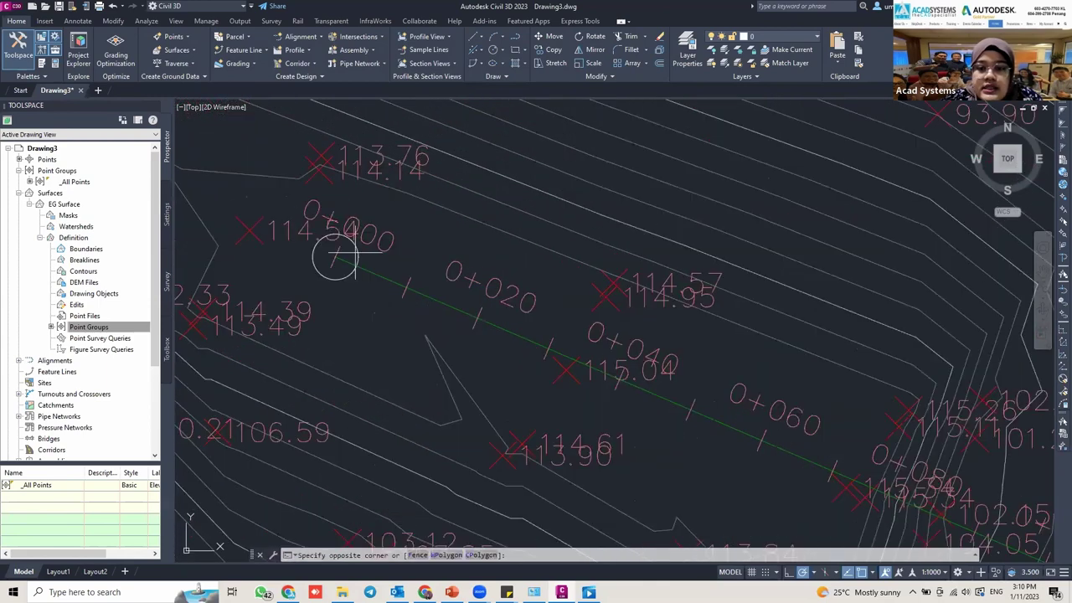
left_click(337, 255)
scroll(817, 319, "down", 3)
middle_click_drag(817, 319, 487, 207)
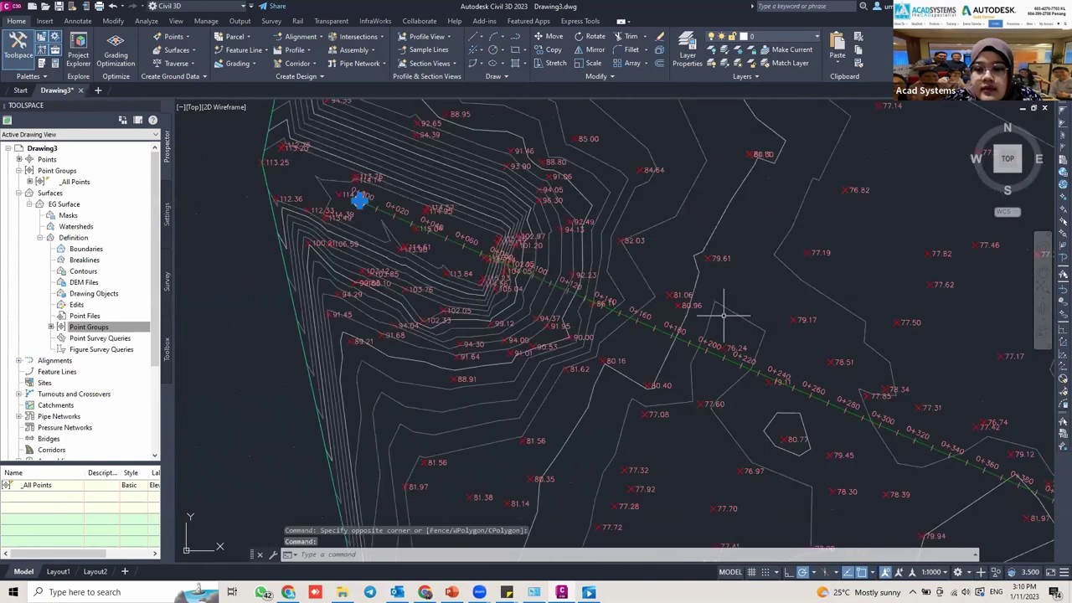
middle_click_drag(702, 304, 469, 176)
scroll(779, 365, "up", 3)
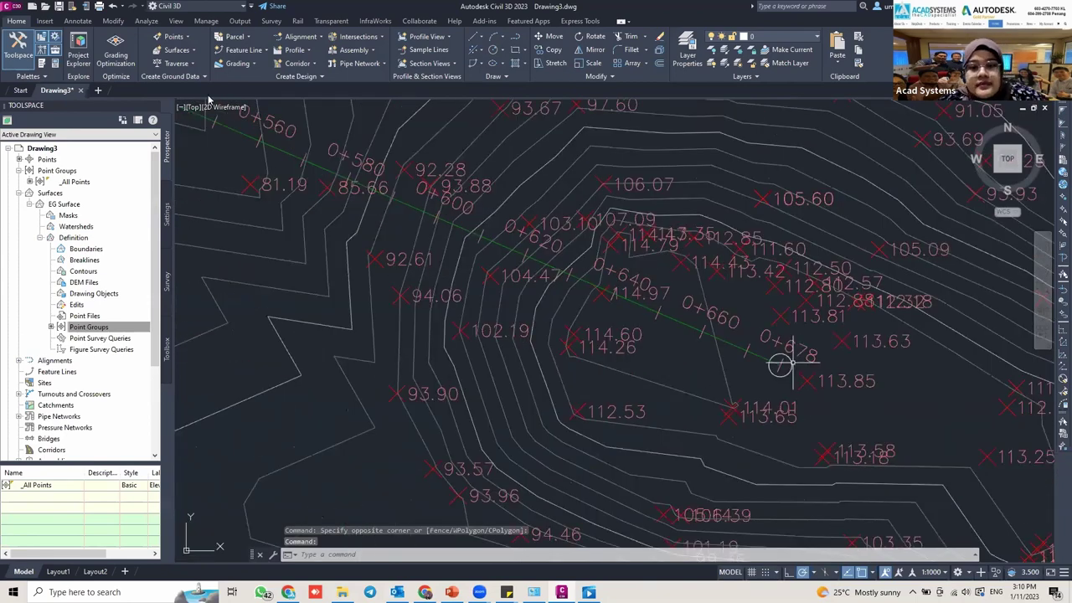
key("Delete")
Reframe the plan view and select the Road and Bridge alignment.
scroll(299, 125, "down", 3)
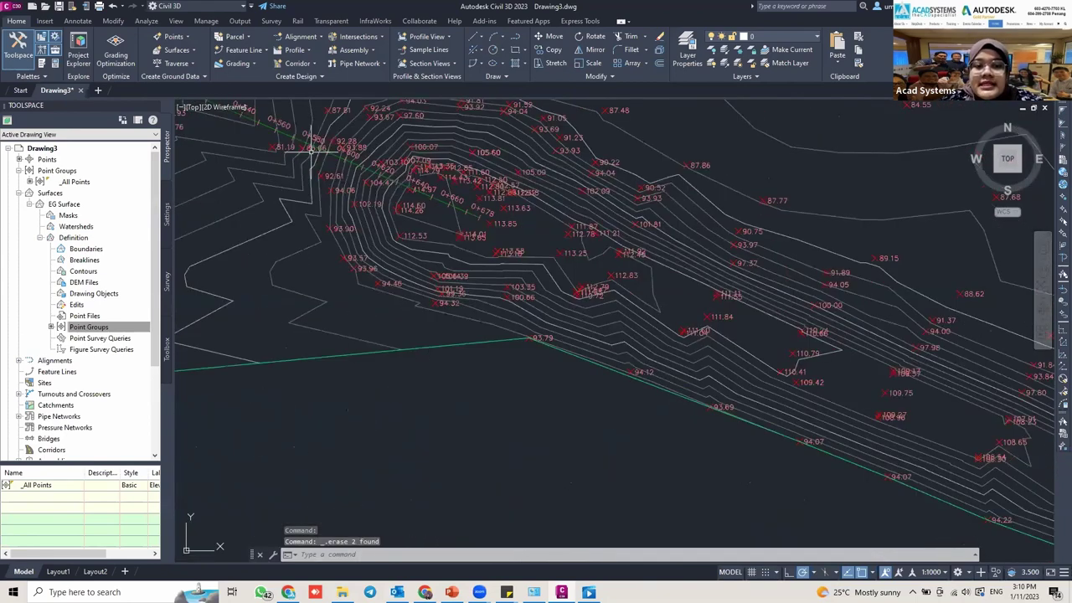
scroll(478, 355, "down", 3)
scroll(347, 227, "up", 2)
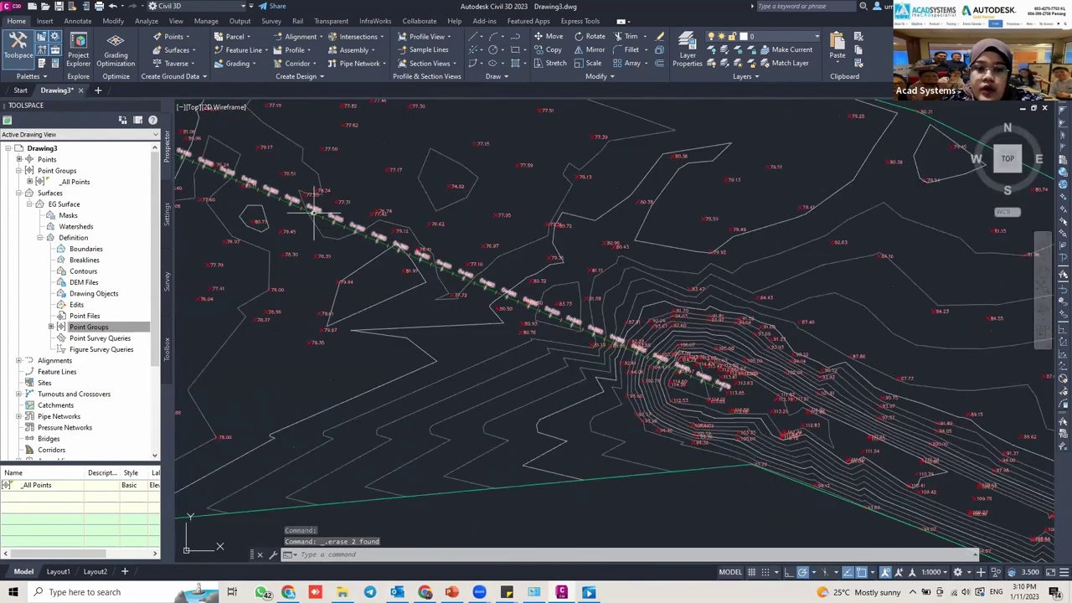
scroll(369, 261, "up", 2)
scroll(370, 261, "up", 2)
scroll(373, 259, "down", 3)
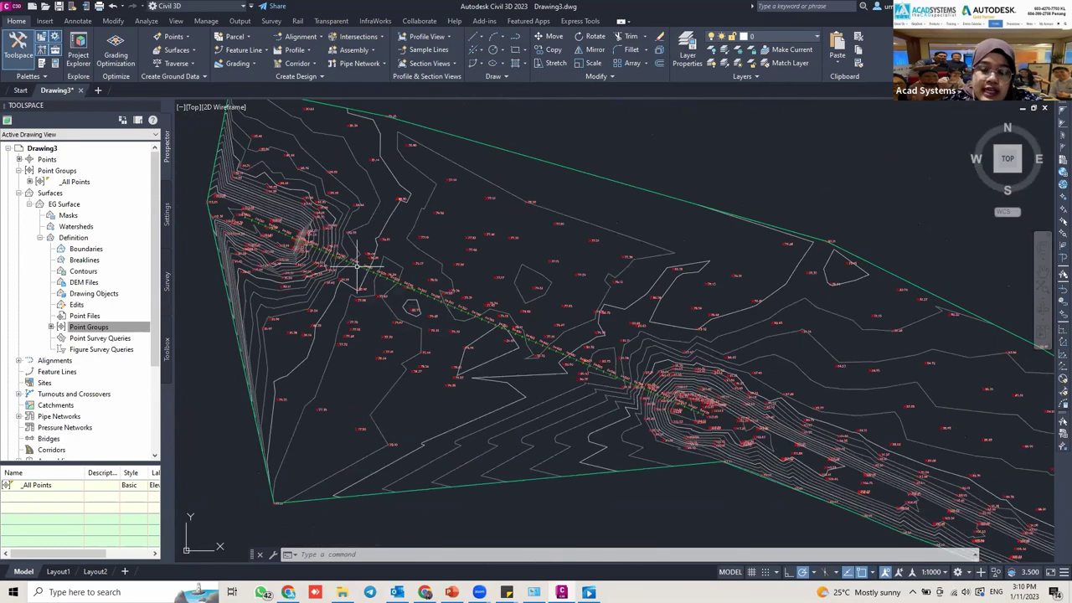
scroll(358, 267, "up", 2)
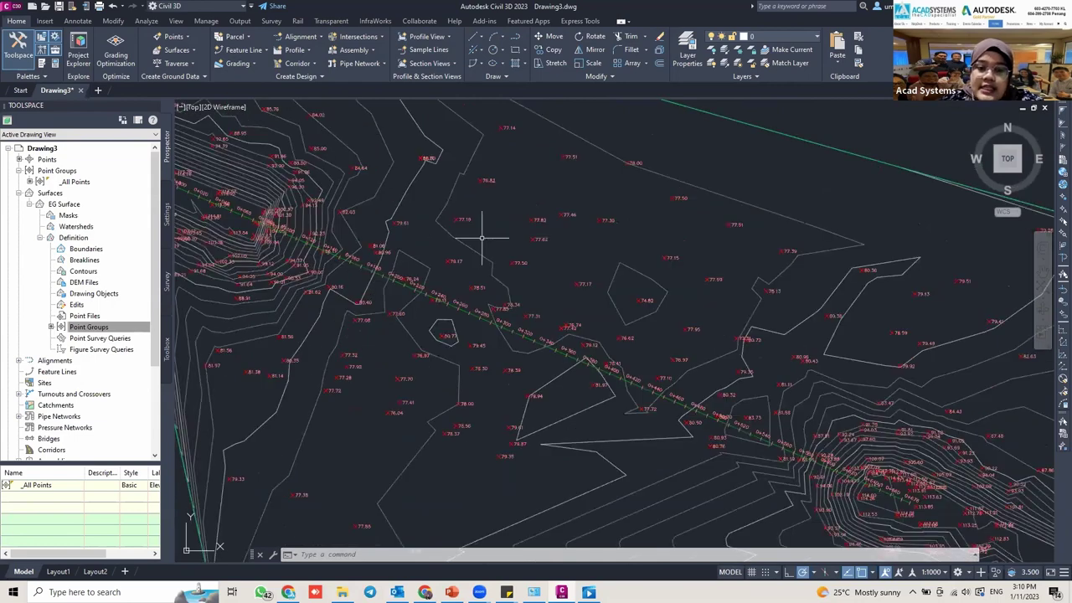
middle_click_drag(486, 232, 531, 263)
middle_click_drag(627, 307, 575, 283)
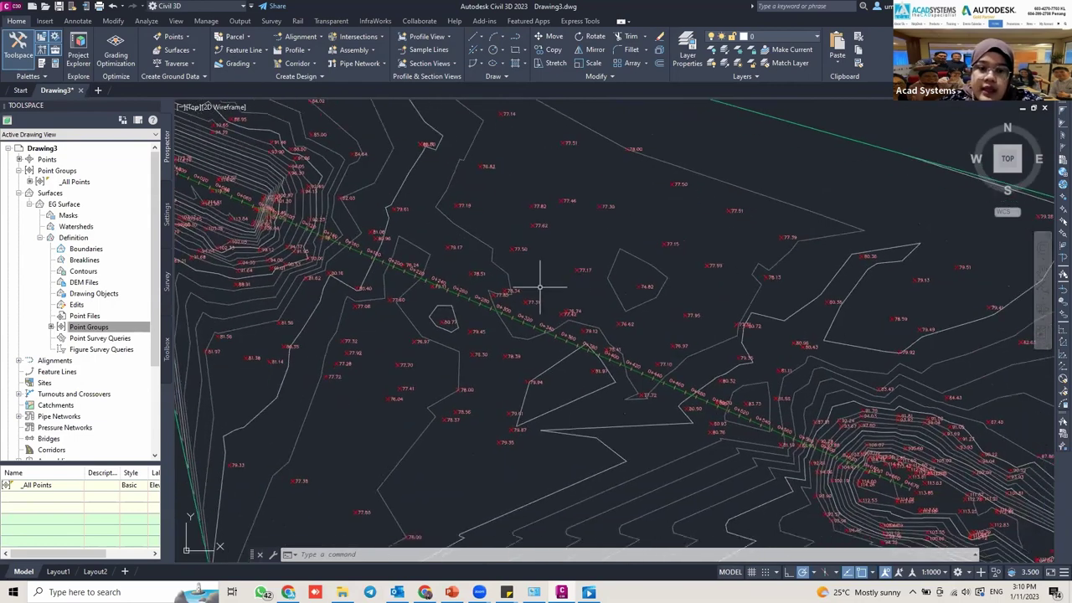
left_click(433, 283)
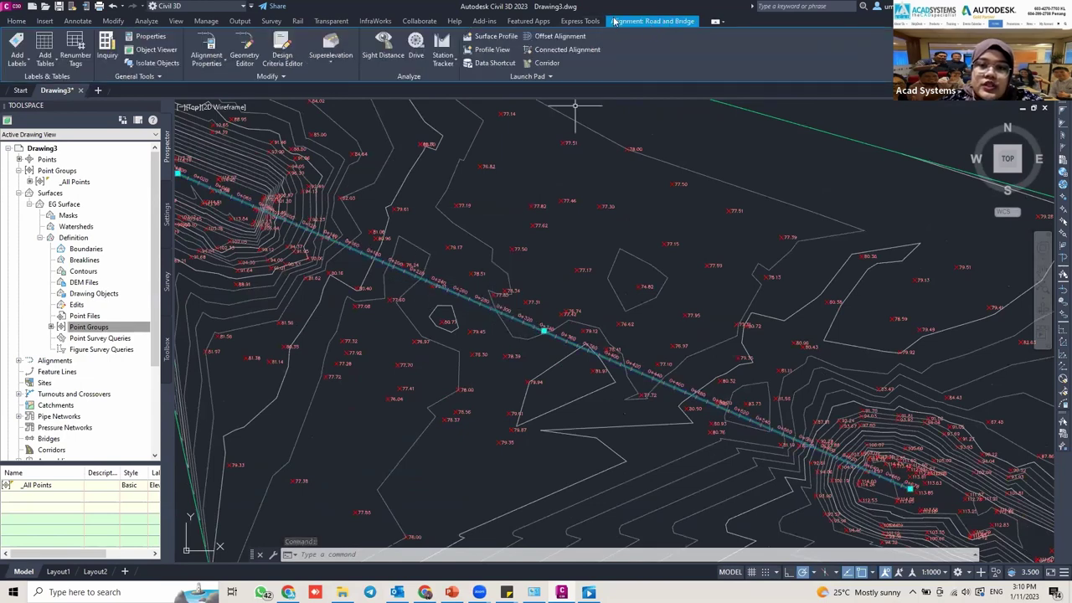
Add an EG Surface ground profile for Road and Bridge and choose to draw it in a profile view.
left_click(494, 37)
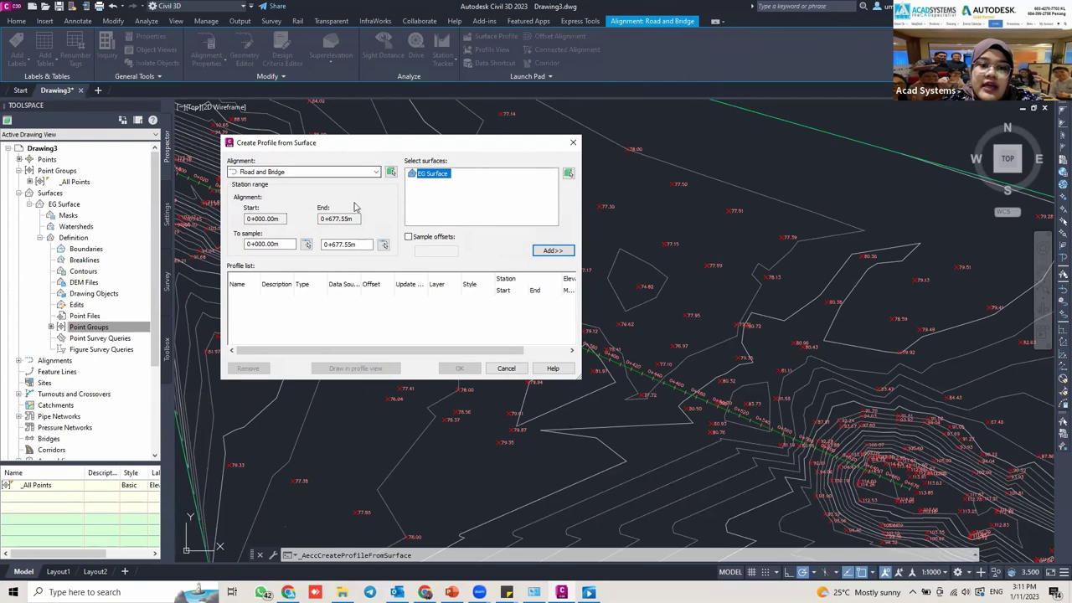
left_click(289, 172)
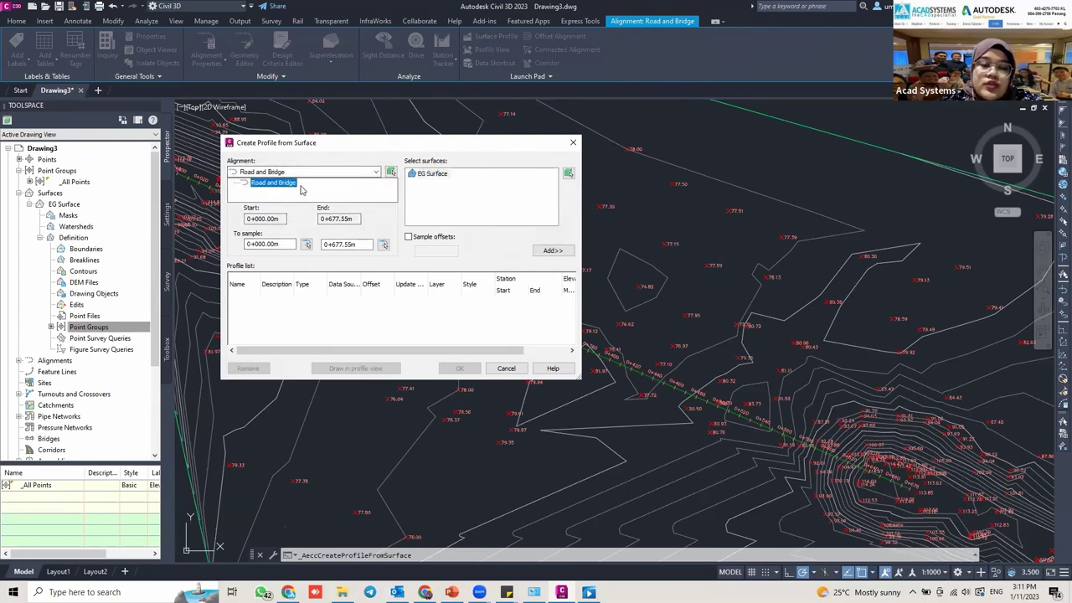
left_click(550, 252)
left_click(552, 252)
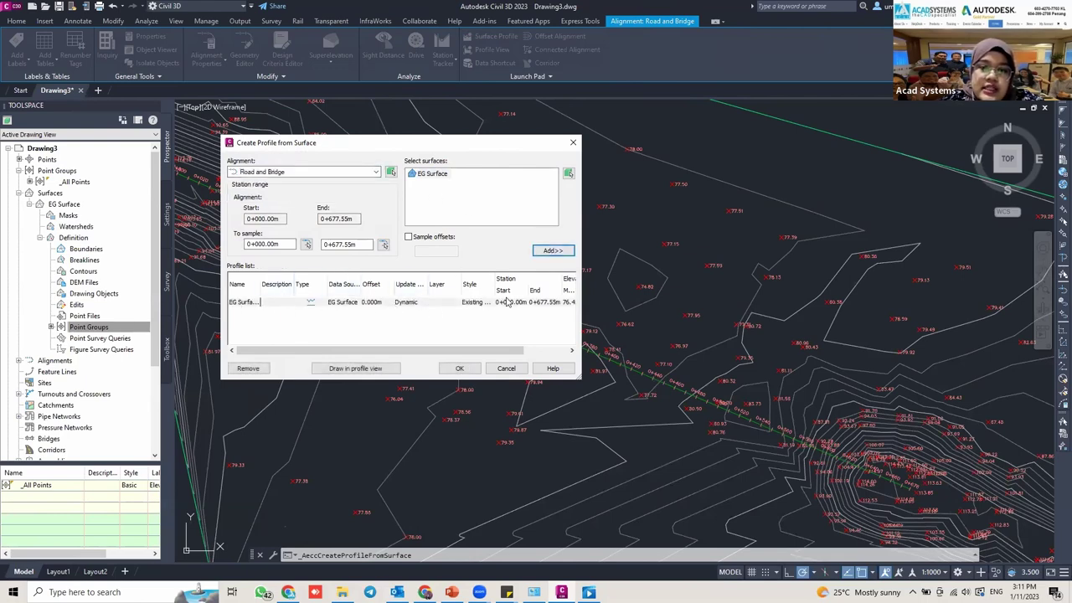
left_click(340, 371)
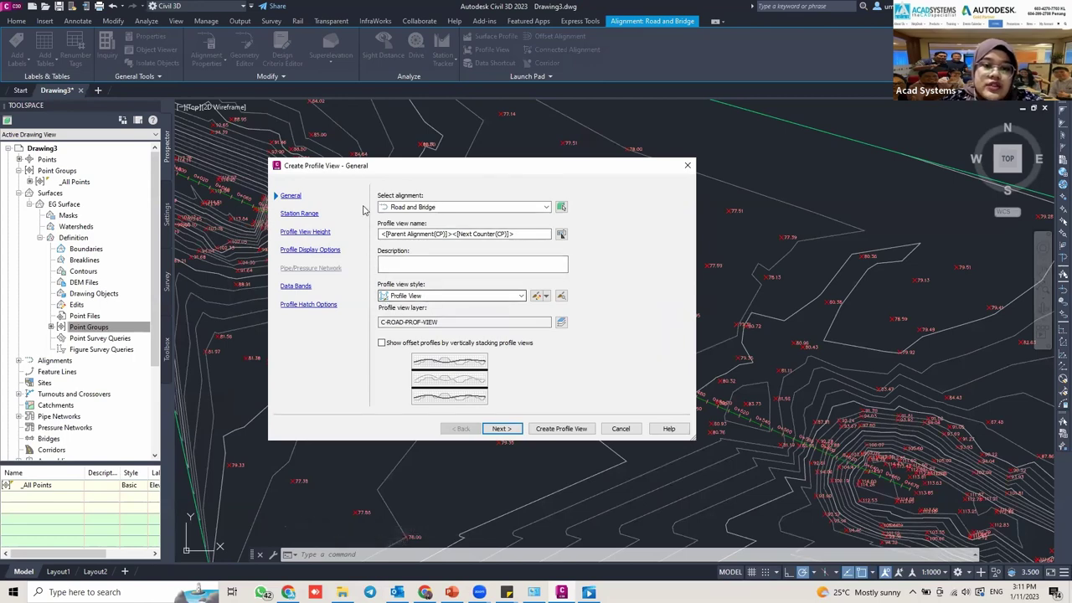
Create the profile view using the Land Desktop Profile View style, keeping other wizard defaults.
left_click(449, 298)
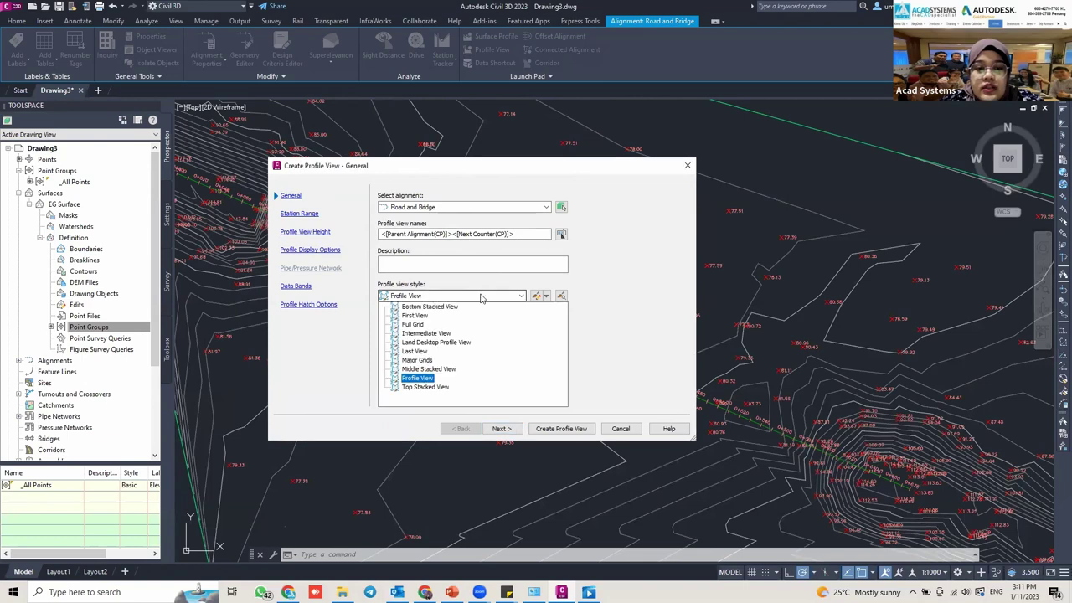
left_click(449, 346)
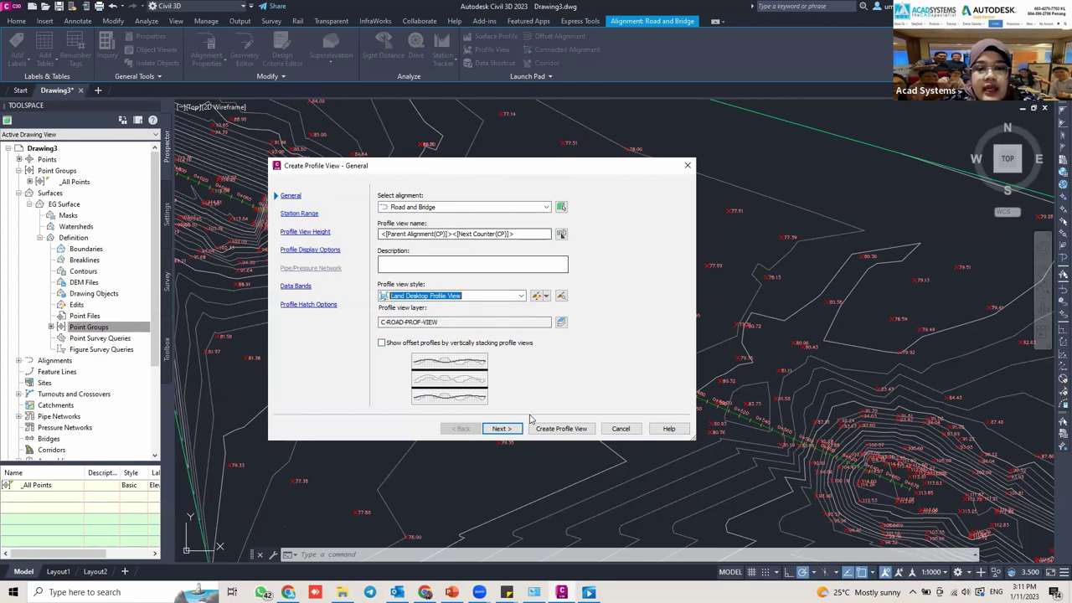
left_click(501, 429)
left_click(501, 428)
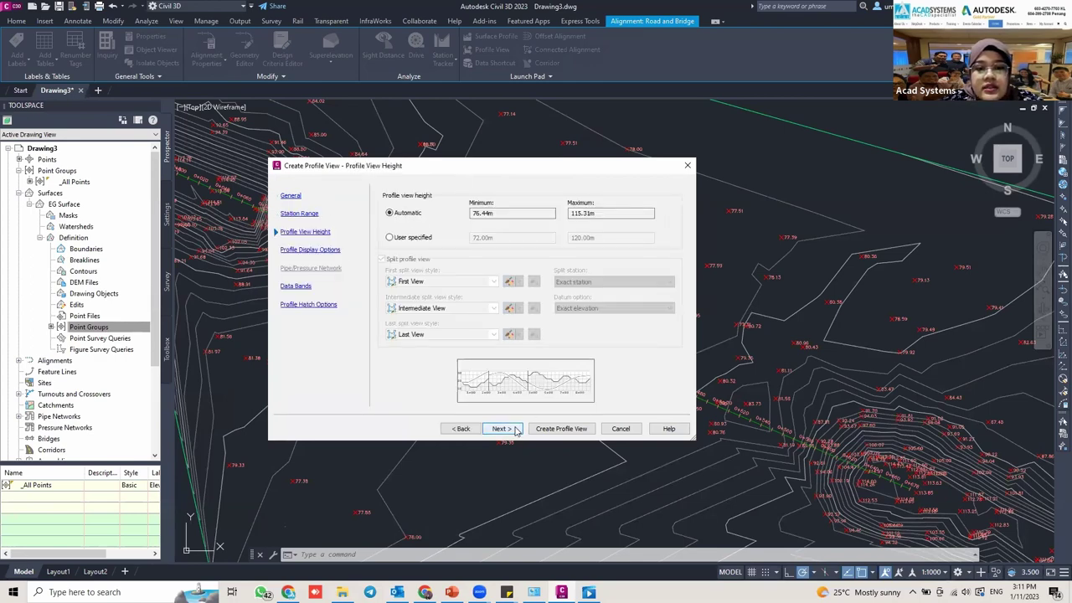
left_click(501, 429)
left_click(513, 429)
left_click(513, 429)
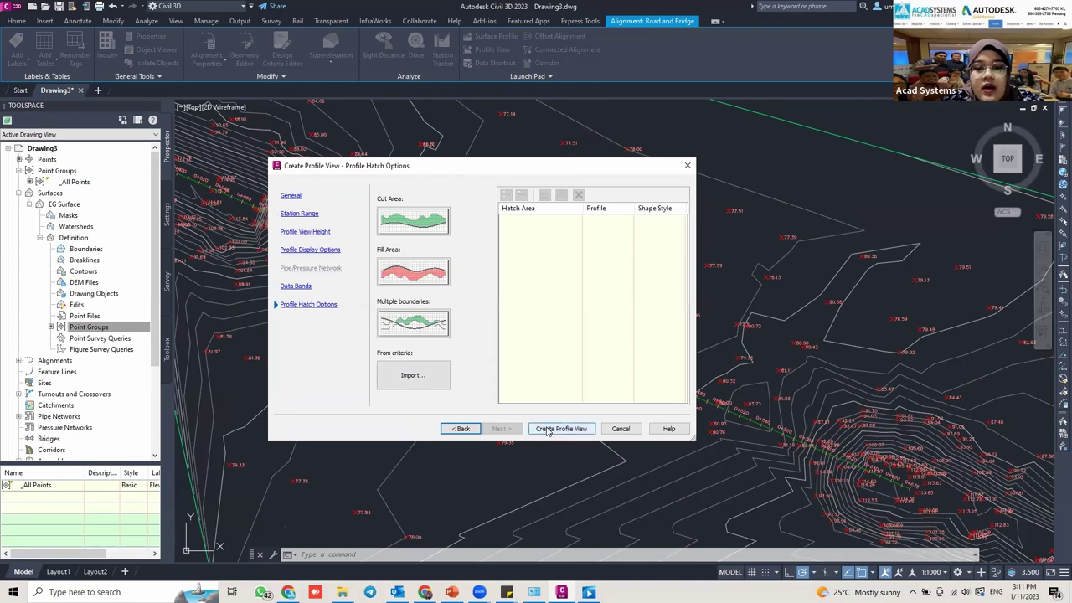
left_click(561, 428)
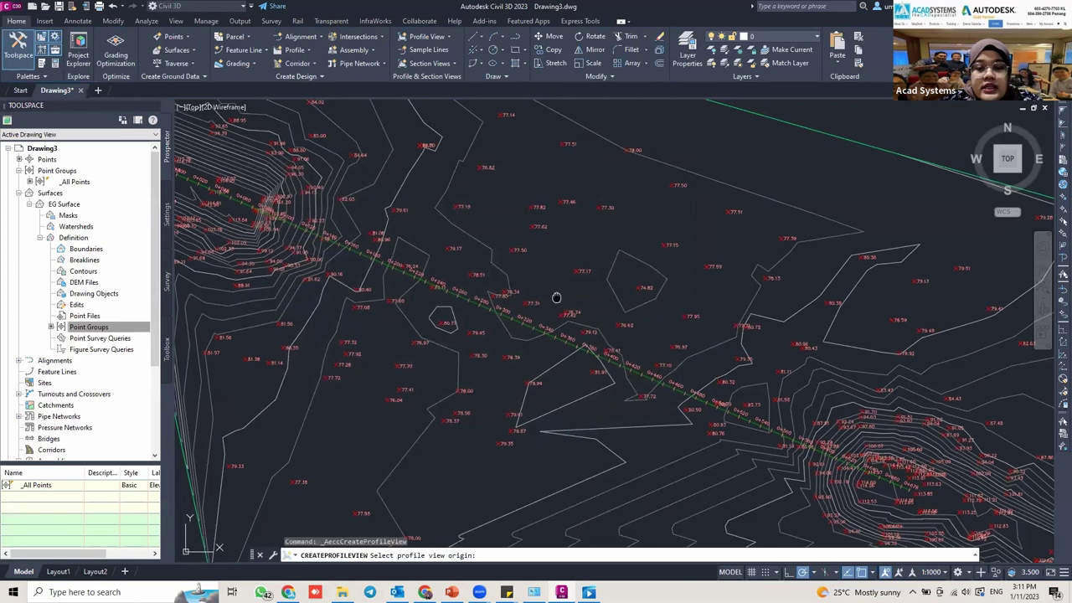
Place the profile view origin in open space above the surface.
middle_click_drag(555, 299, 534, 344)
scroll(528, 360, "down", 3)
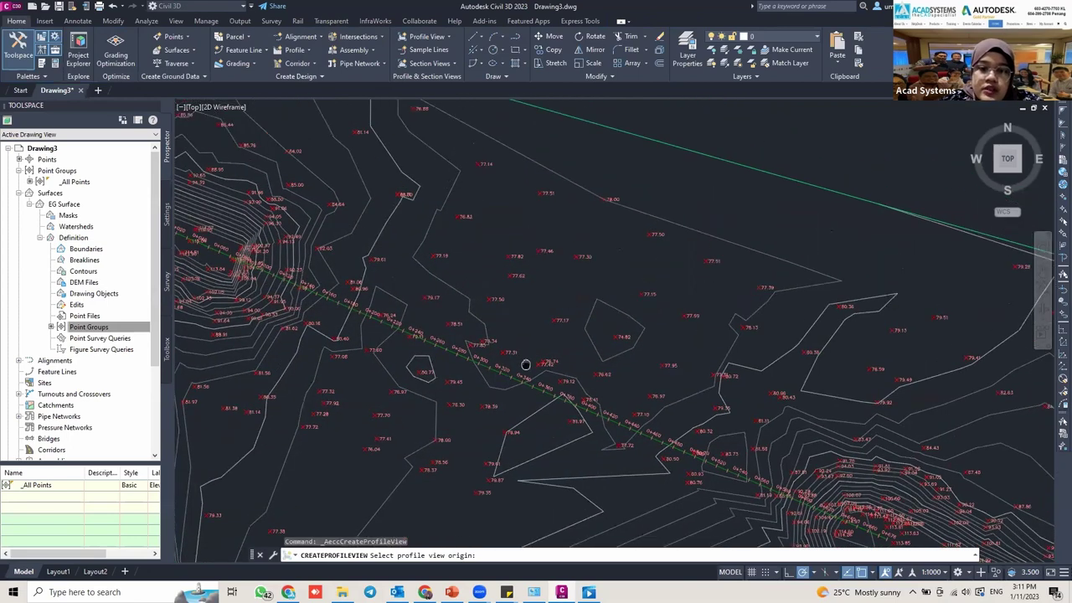
scroll(503, 423, "down", 2)
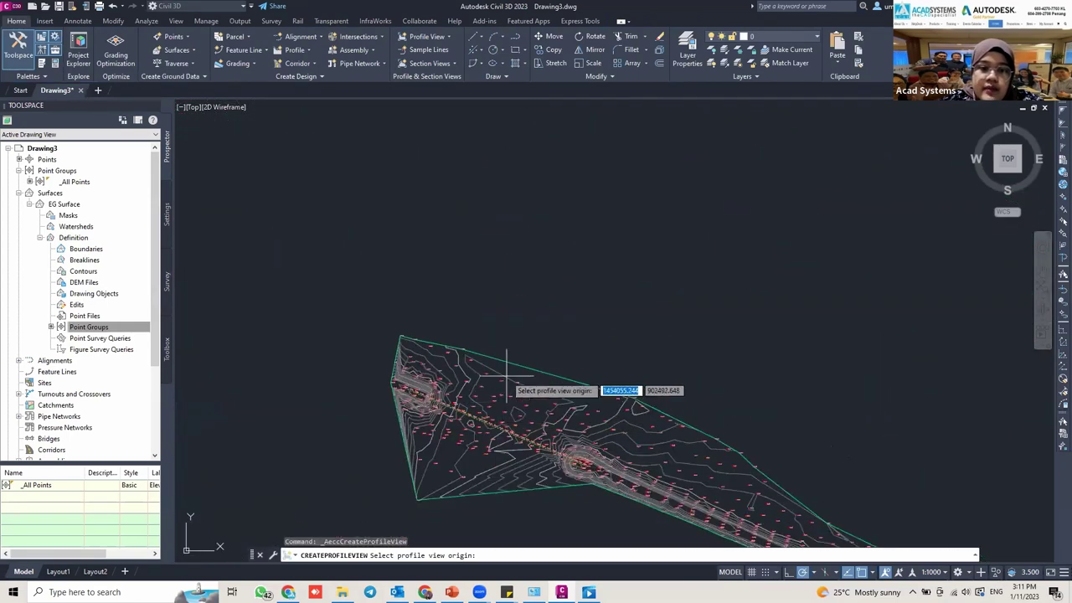
scroll(335, 304, "up", 1)
left_click(332, 311)
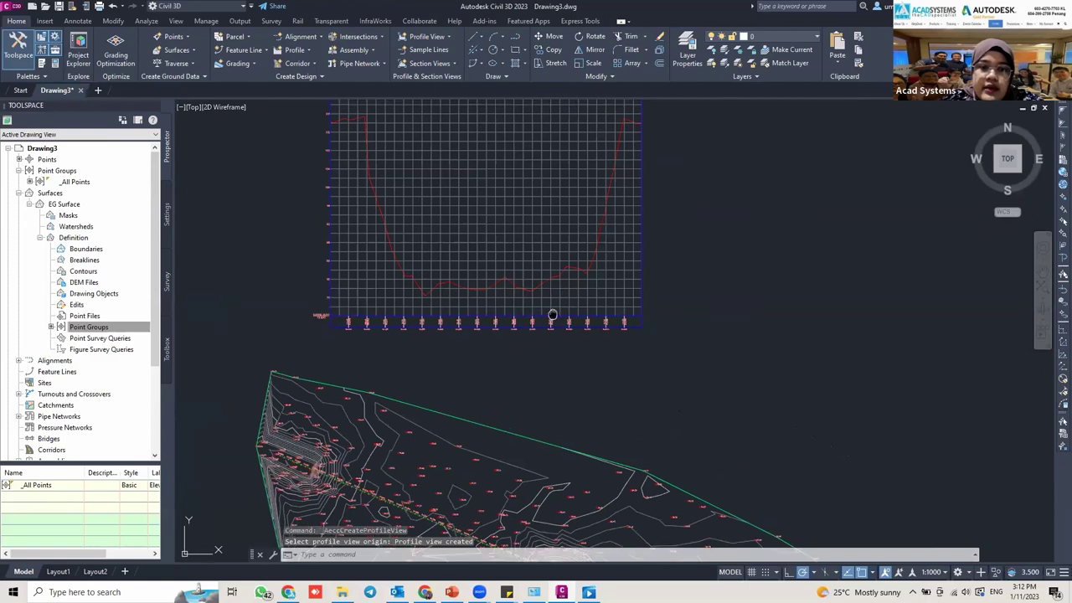
mouse_move(547, 317)
middle_mouse_down()
mouse_move(548, 352)
mouse_move(555, 342)
middle_mouse_up()
scroll(324, 215, "up", 3)
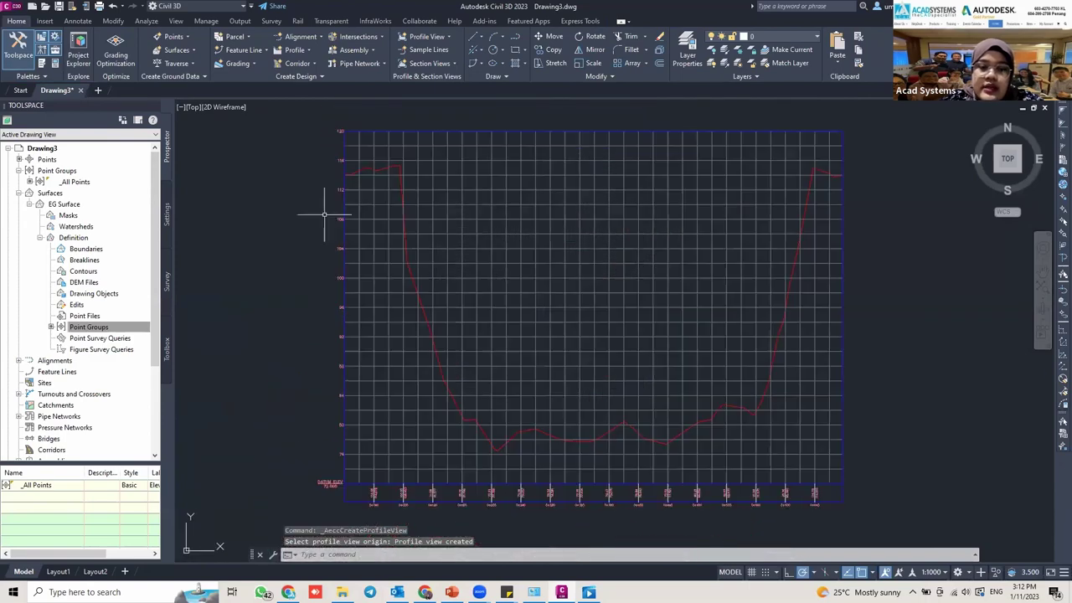
scroll(545, 222, "down", 1)
Deselect the ground profile line and select the Road and Bridge profile view grid instead.
left_click(425, 210)
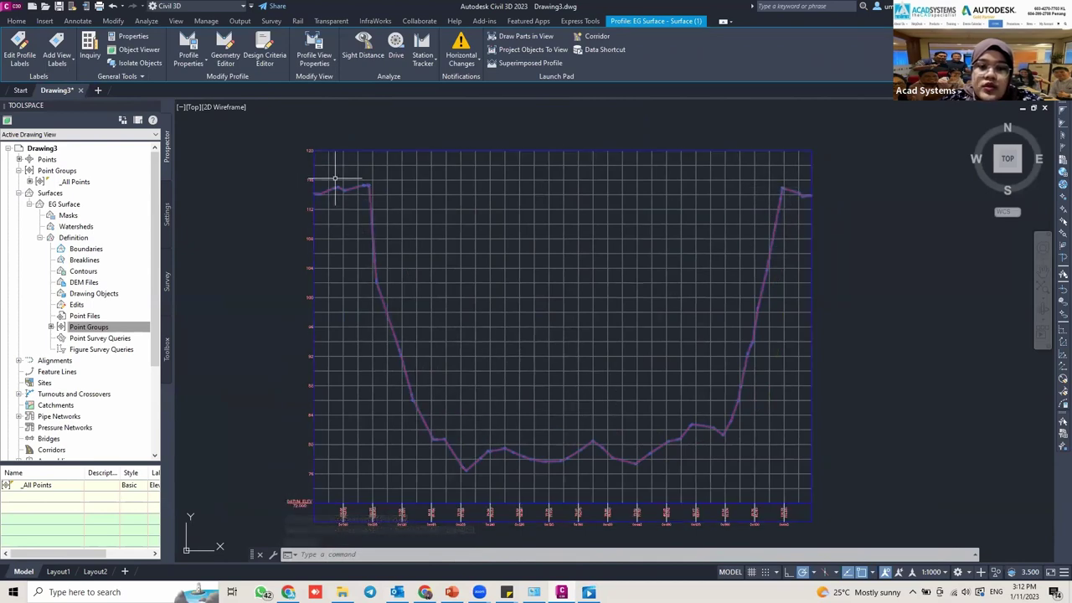
key("Escape")
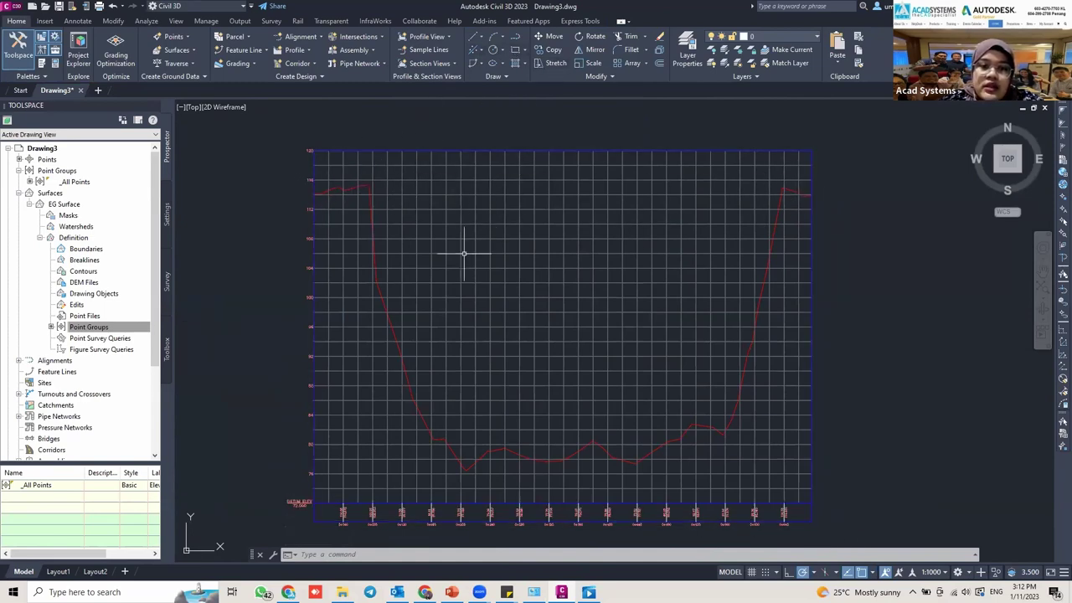
left_click(371, 289)
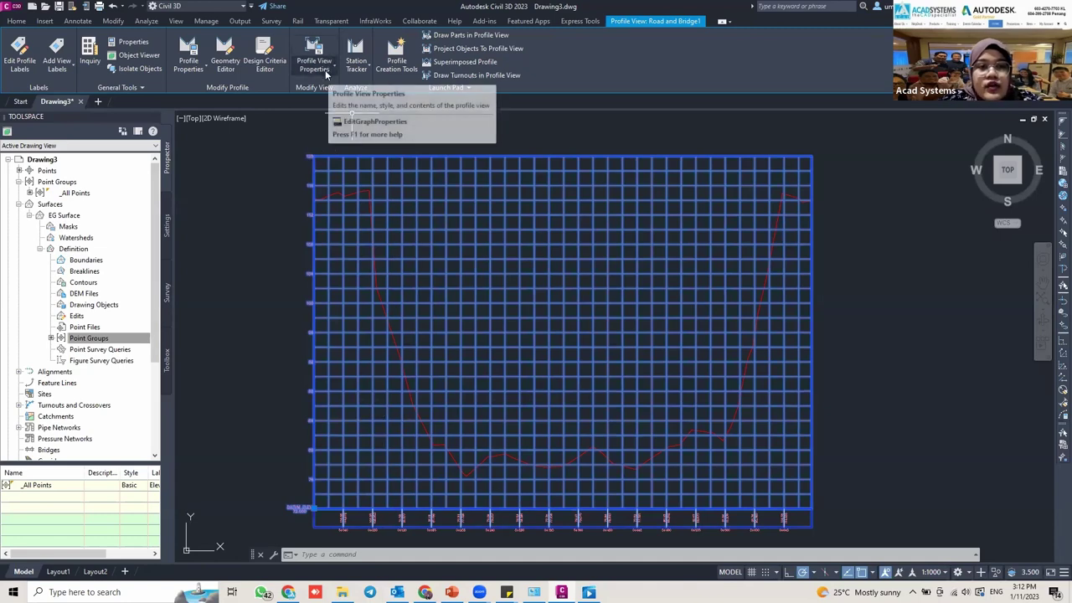
Edit the profile view style so bottom and top axes have 20 m major station ticks.
left_click(326, 72)
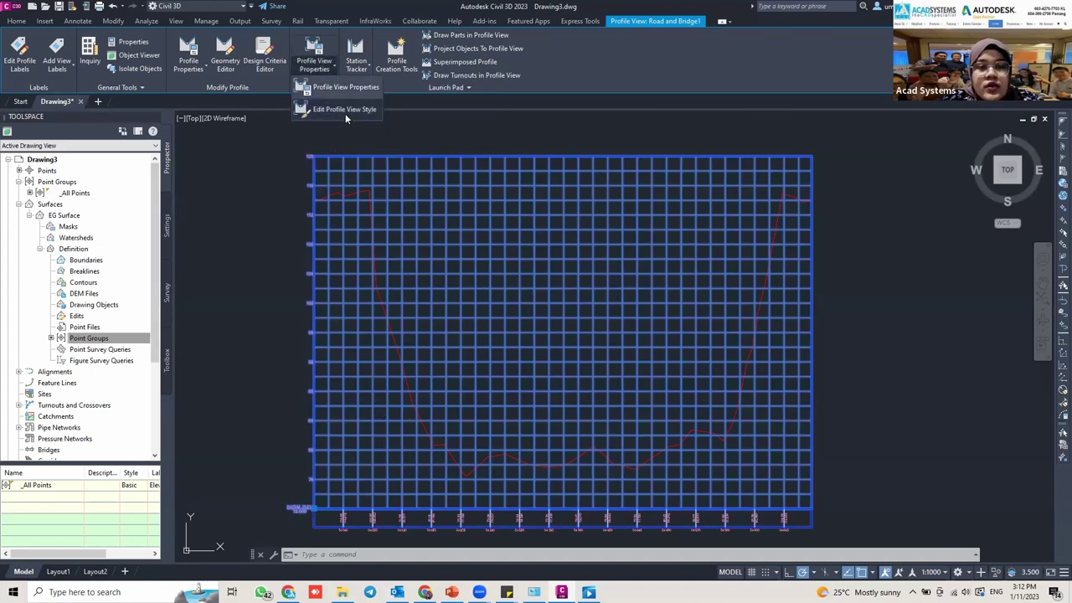
left_click(345, 113)
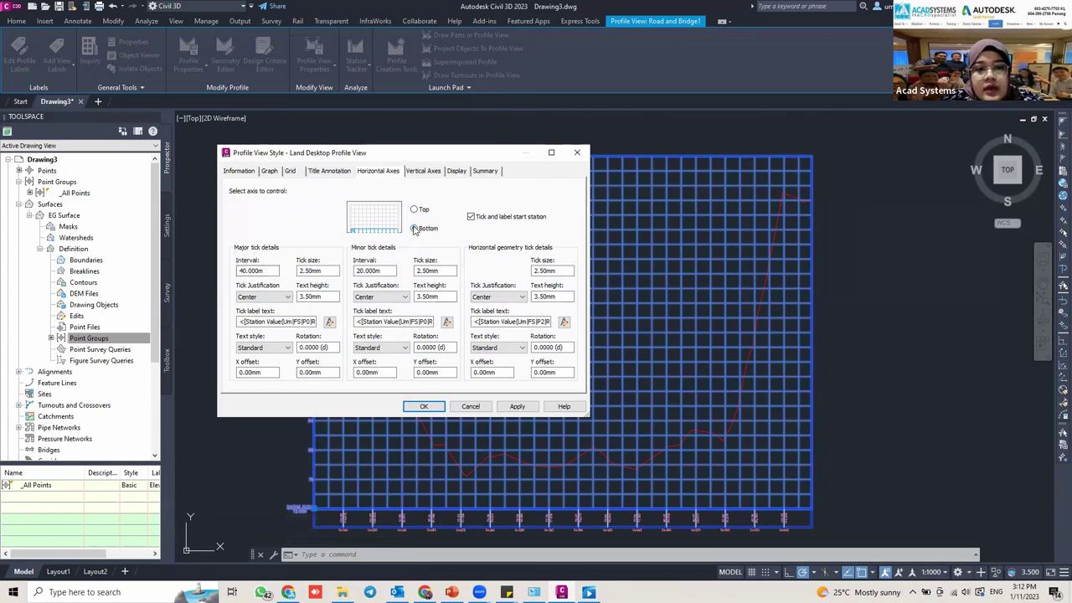
double_click(273, 271)
type("20")
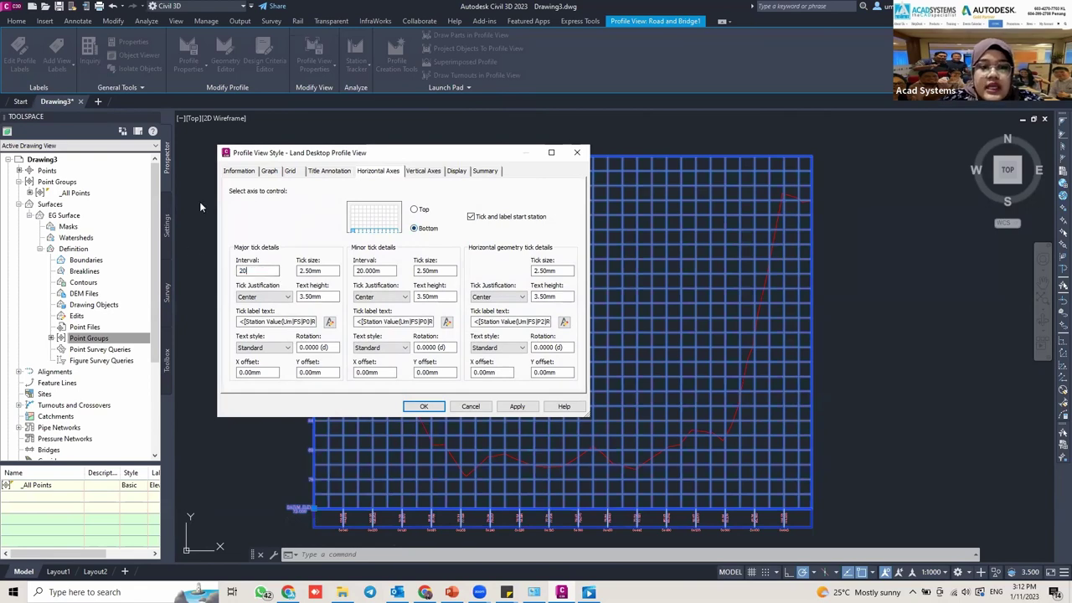
left_click(416, 210)
double_click(256, 271)
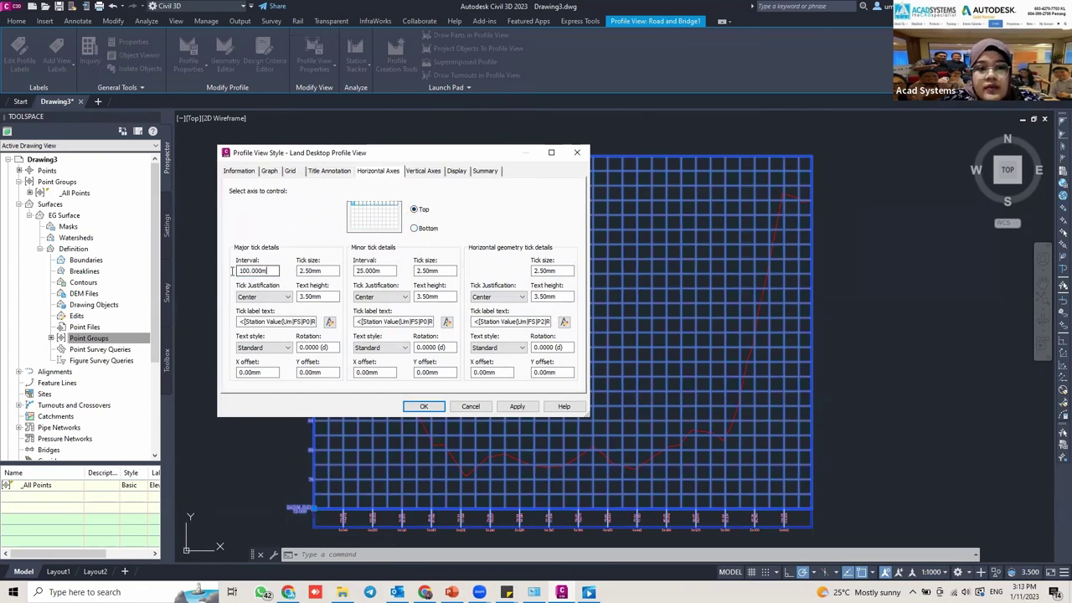
type("20")
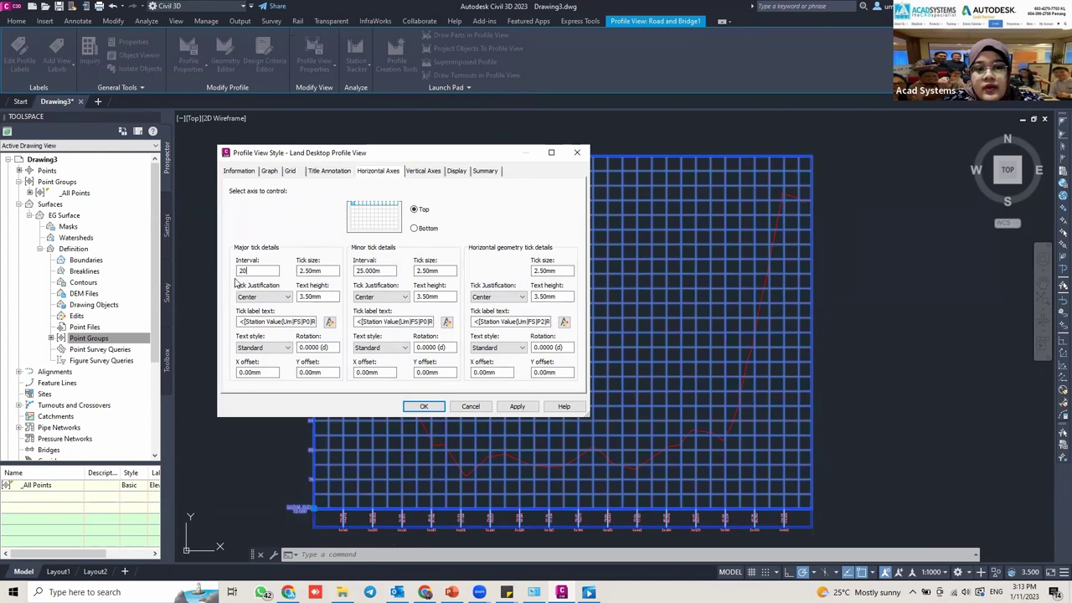
left_click(516, 407)
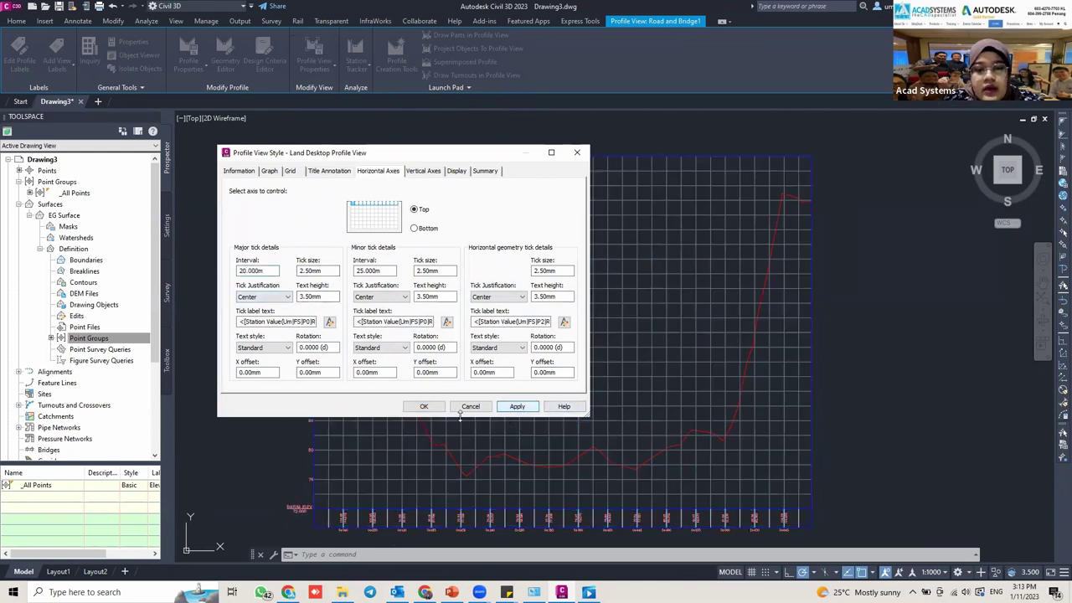
left_click(423, 407)
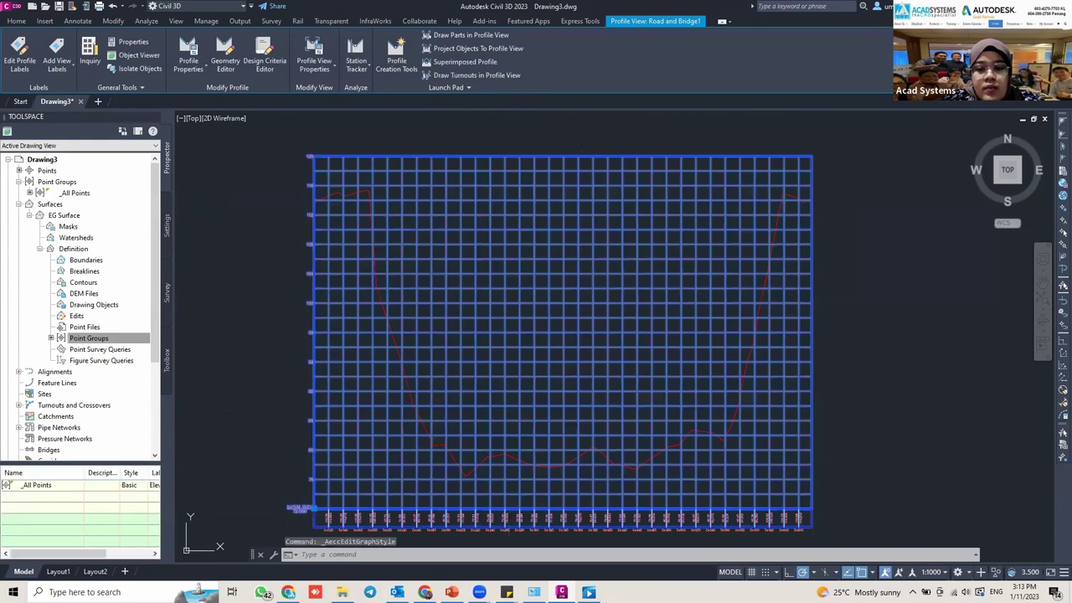
middle_click_drag(509, 483, 508, 424)
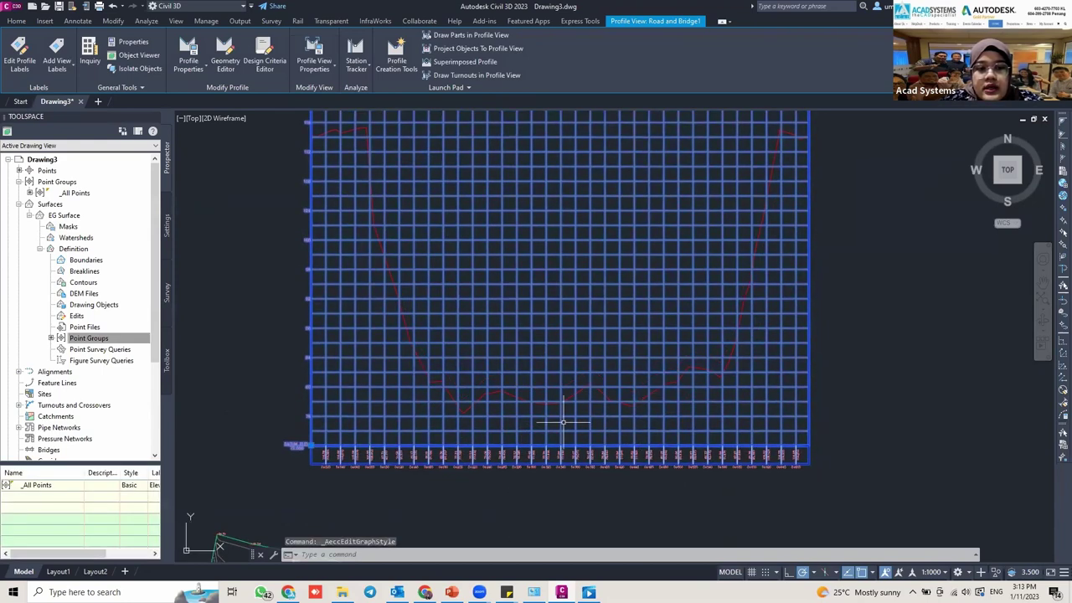
scroll(546, 426, "up", 2)
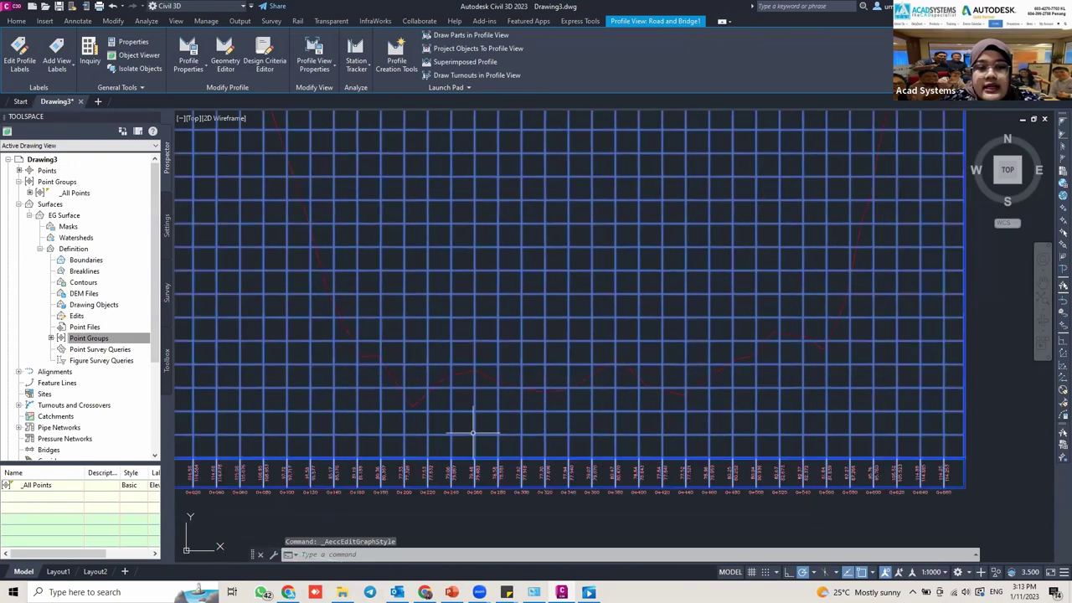
scroll(396, 445, "down", 2)
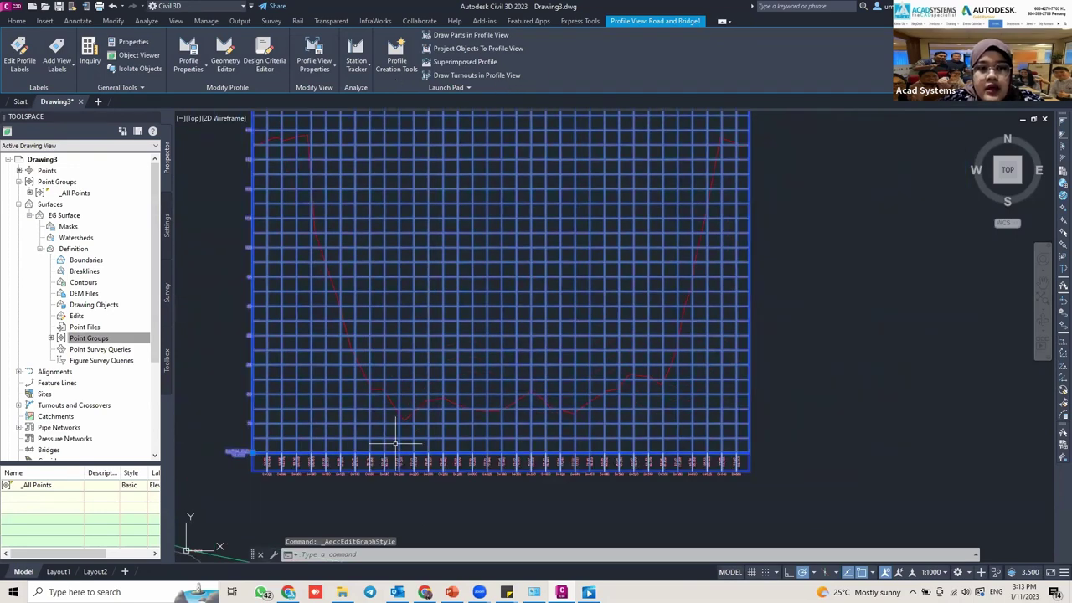
middle_click_drag(396, 444, 404, 469)
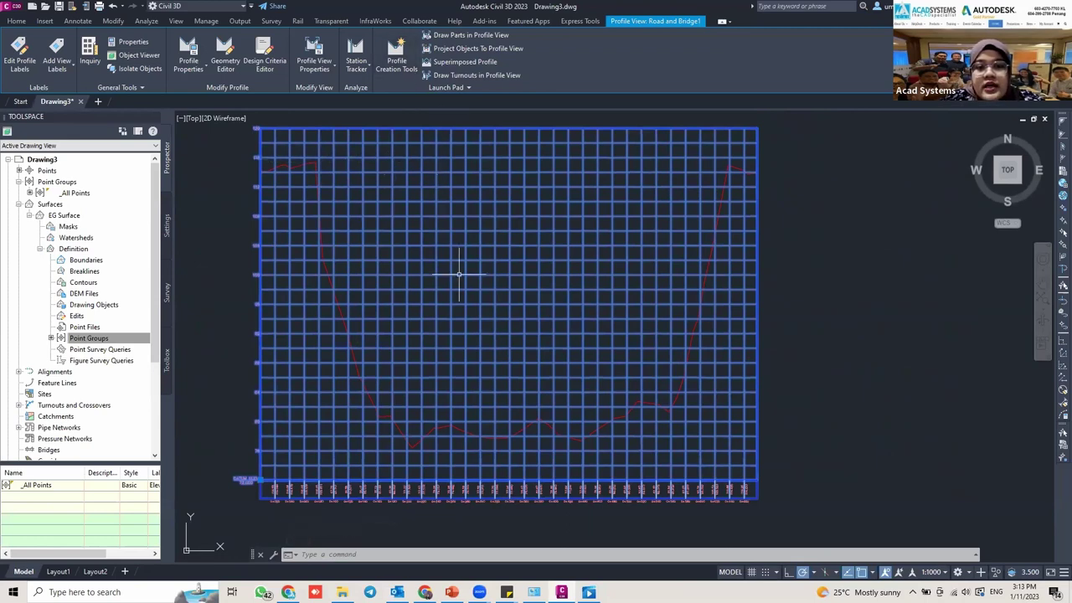
middle_click_drag(402, 179, 487, 197)
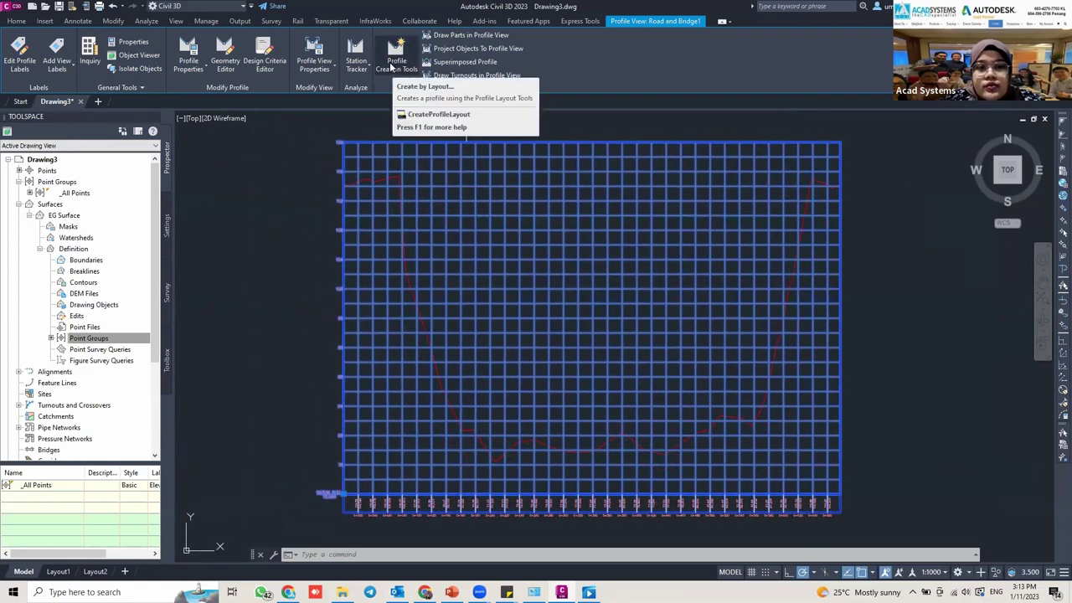
Create a layout profile named Design Bridge using the Design Profile style.
left_click(392, 67)
left_click(466, 192)
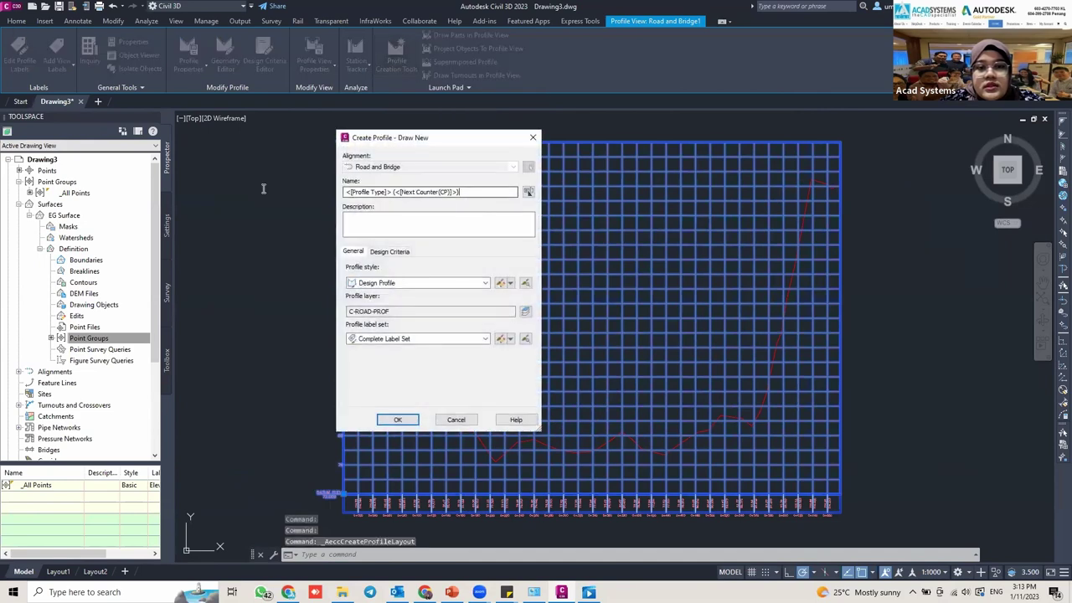
key("ctrl+a")
type("Des")
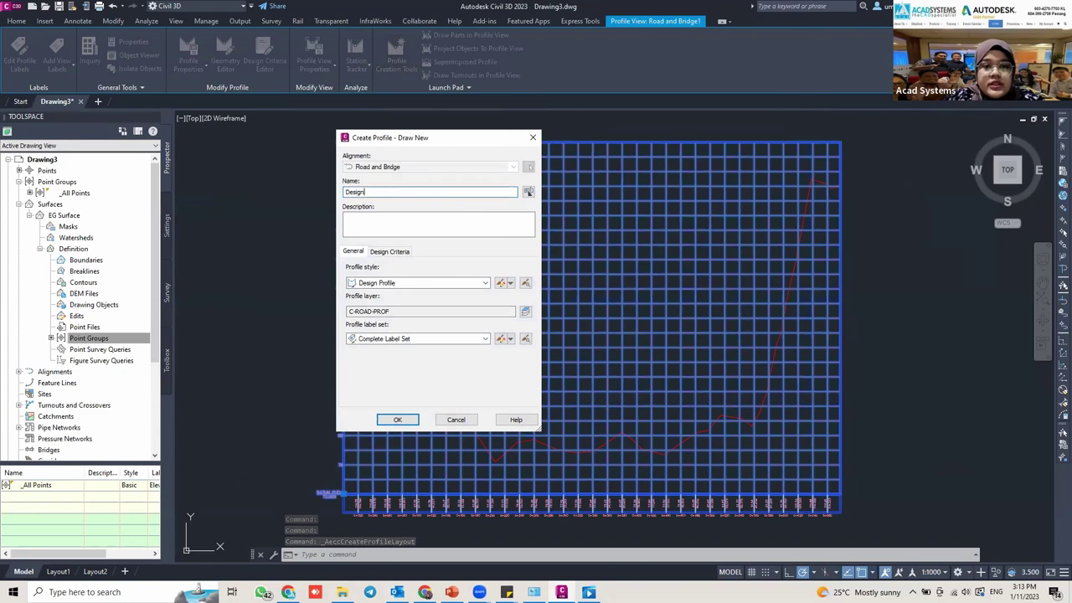
type("ign Bridge")
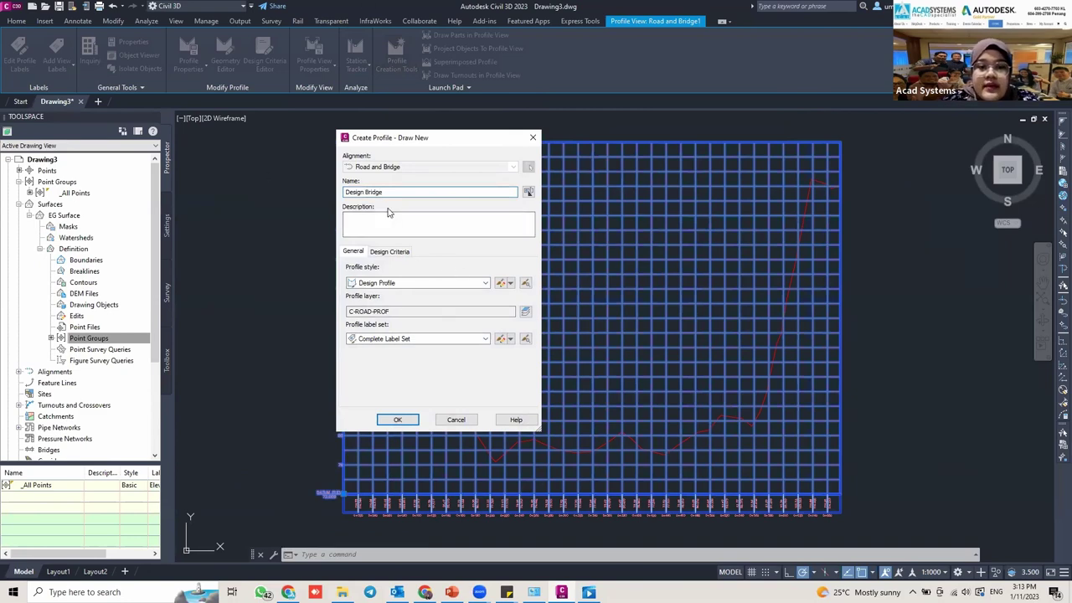
left_click(428, 289)
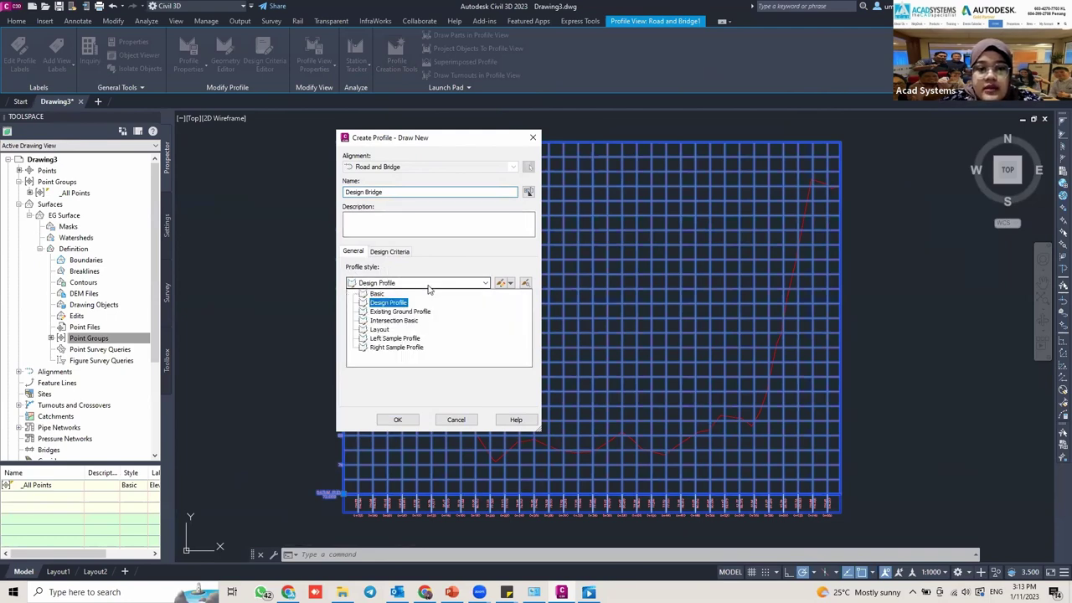
left_click(389, 304)
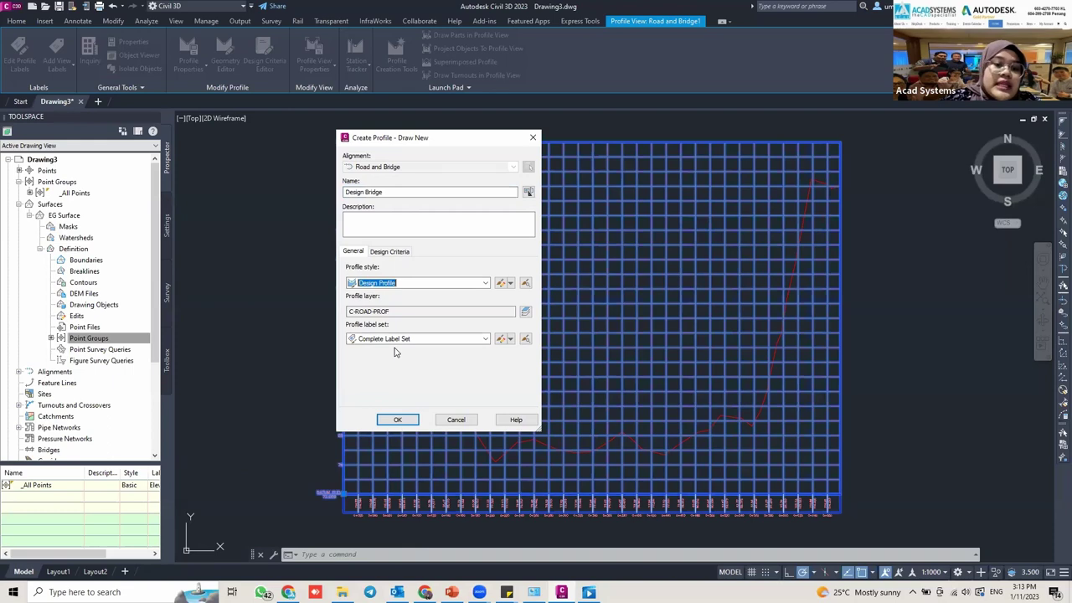
left_click(397, 420)
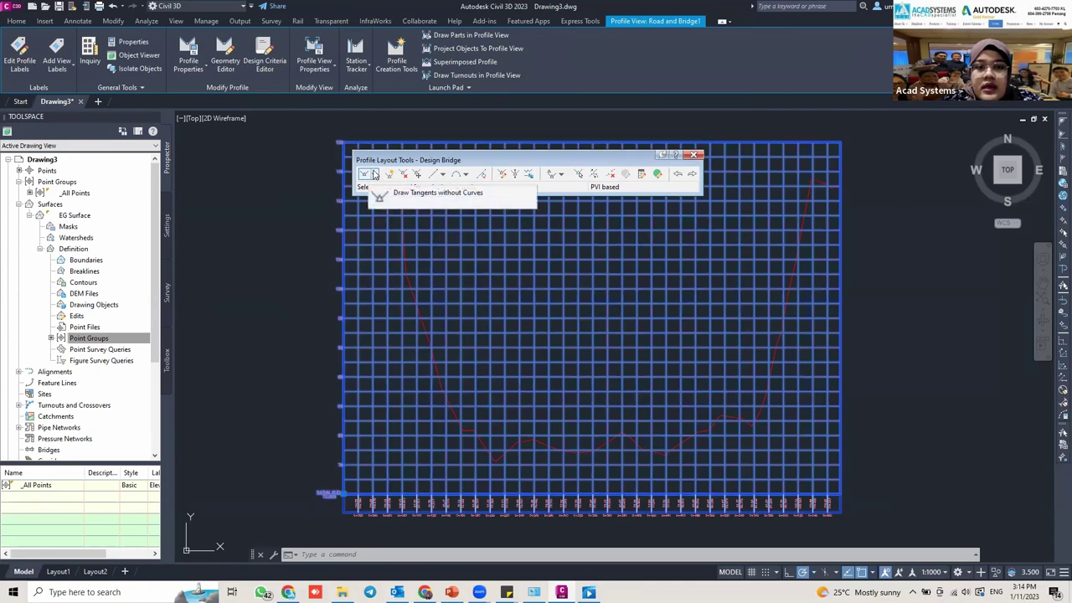
Draw a flat tangent with curves, starting at the ground line's left end.
left_click(374, 175)
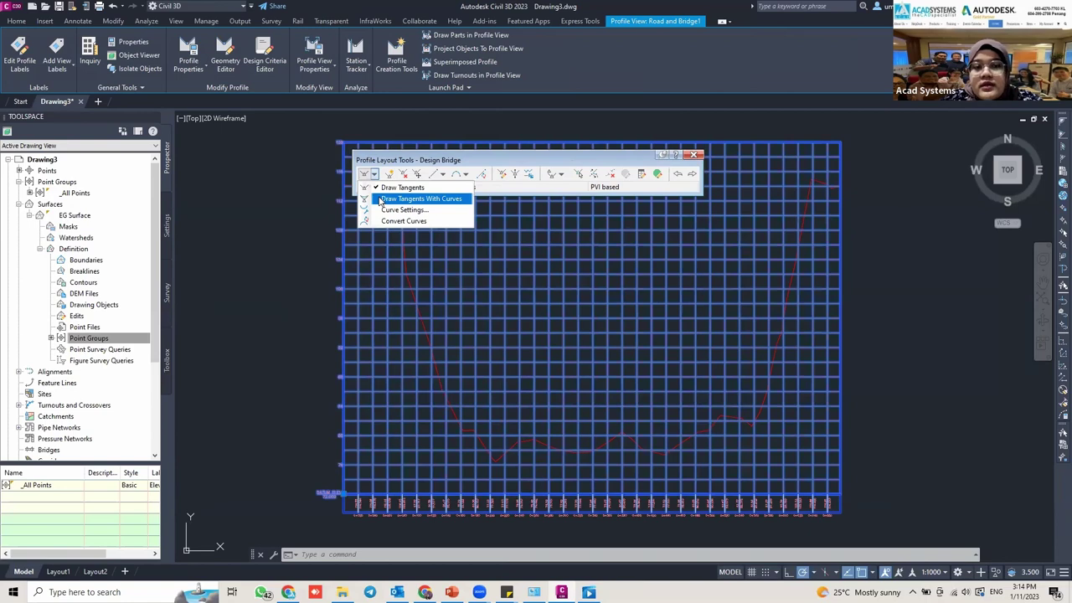
left_click(421, 198)
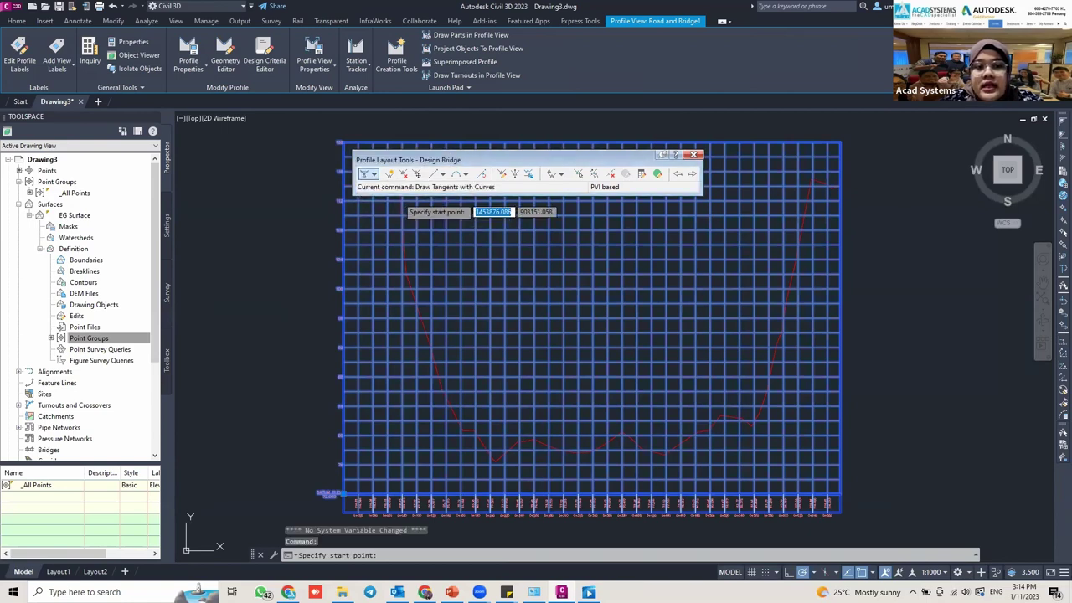
scroll(358, 172, "up", 6)
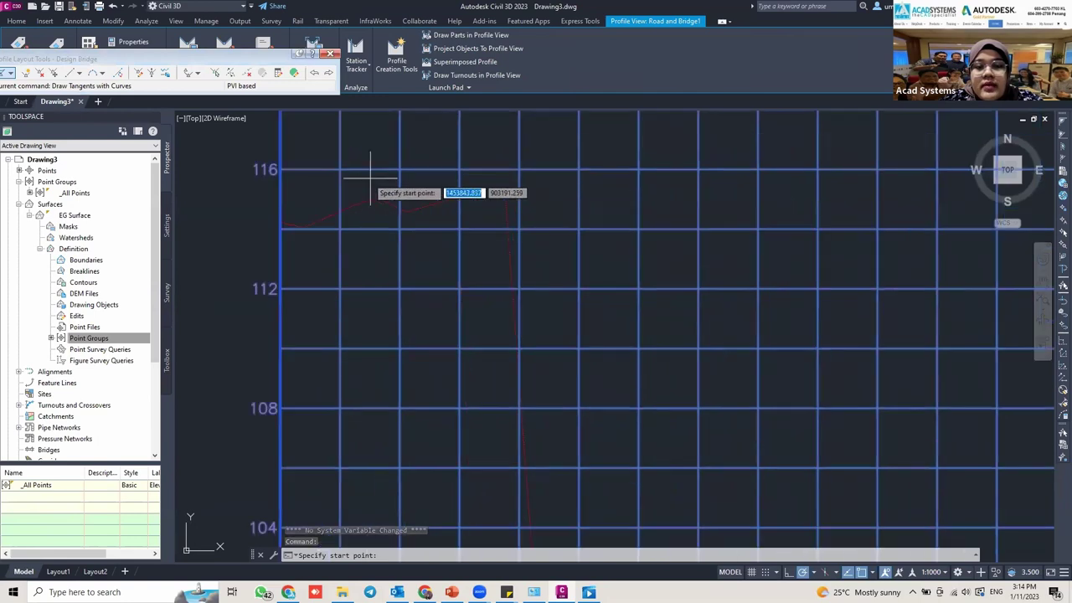
middle_click_drag(283, 198, 263, 196)
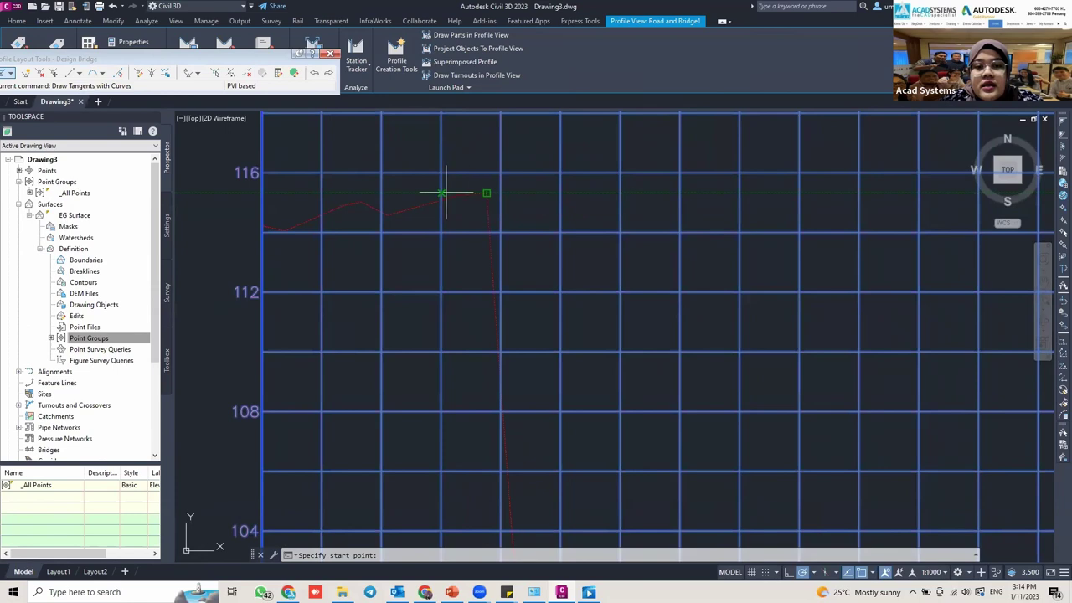
left_click(254, 194)
middle_click_drag(647, 186, 408, 193)
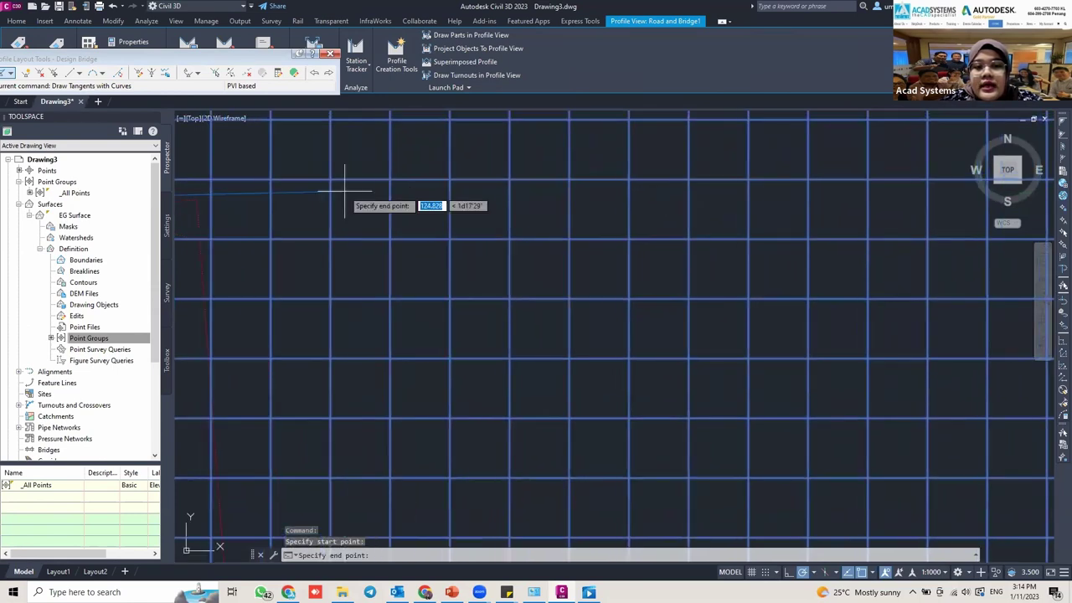
scroll(362, 184, "down", 1)
scroll(363, 184, "down", 2)
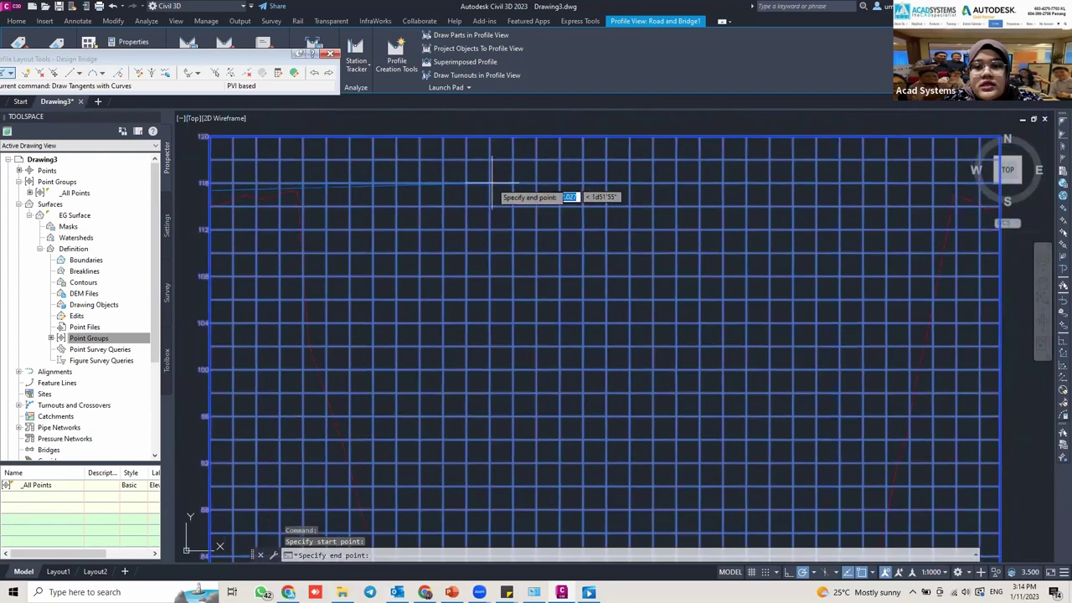
mouse_move(491, 182)
middle_mouse_down()
mouse_move(517, 187)
mouse_move(443, 196)
mouse_move(350, 186)
middle_mouse_up()
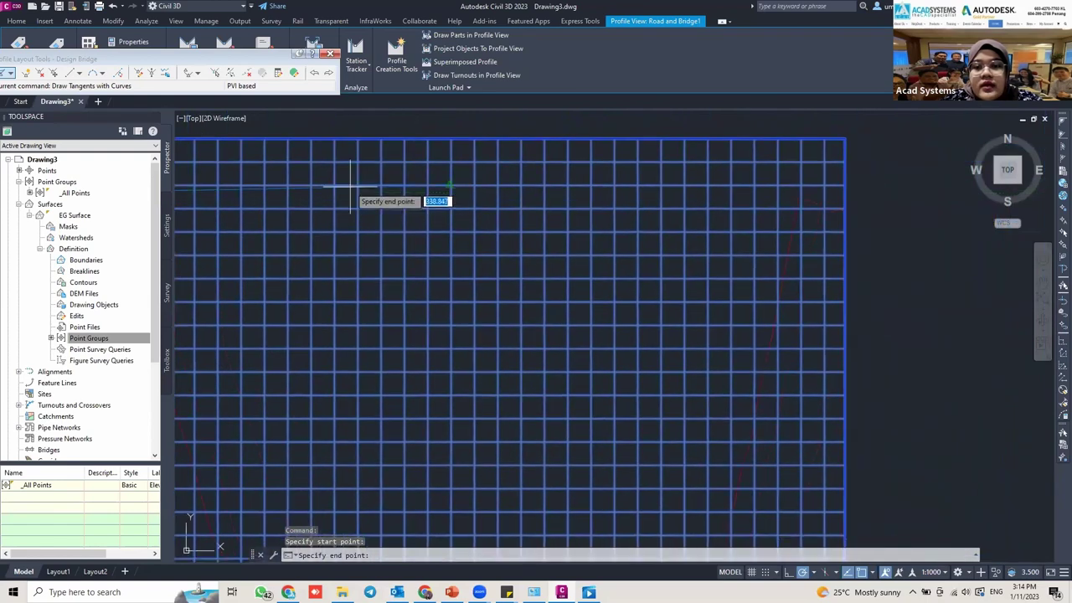
scroll(662, 209, "up", 6)
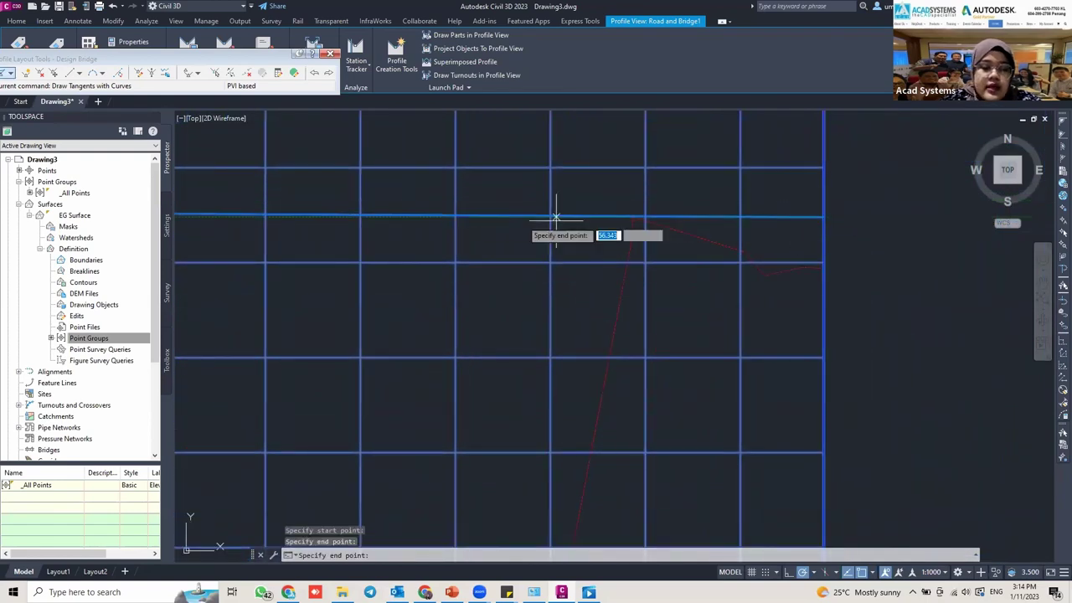
key("Escape")
scroll(480, 216, "down", 5)
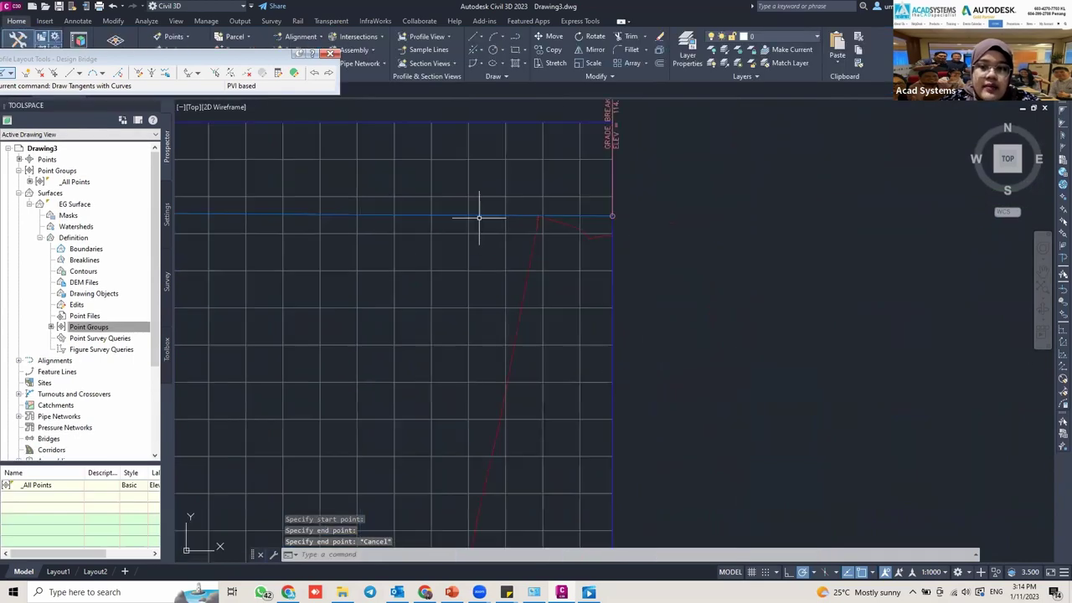
Select the blue Design Bridge profile line and zoom to its left end.
mouse_move(483, 218)
middle_mouse_down()
mouse_move(733, 232)
mouse_move(522, 220)
mouse_move(568, 216)
middle_mouse_up()
scroll(539, 192, "up", 10)
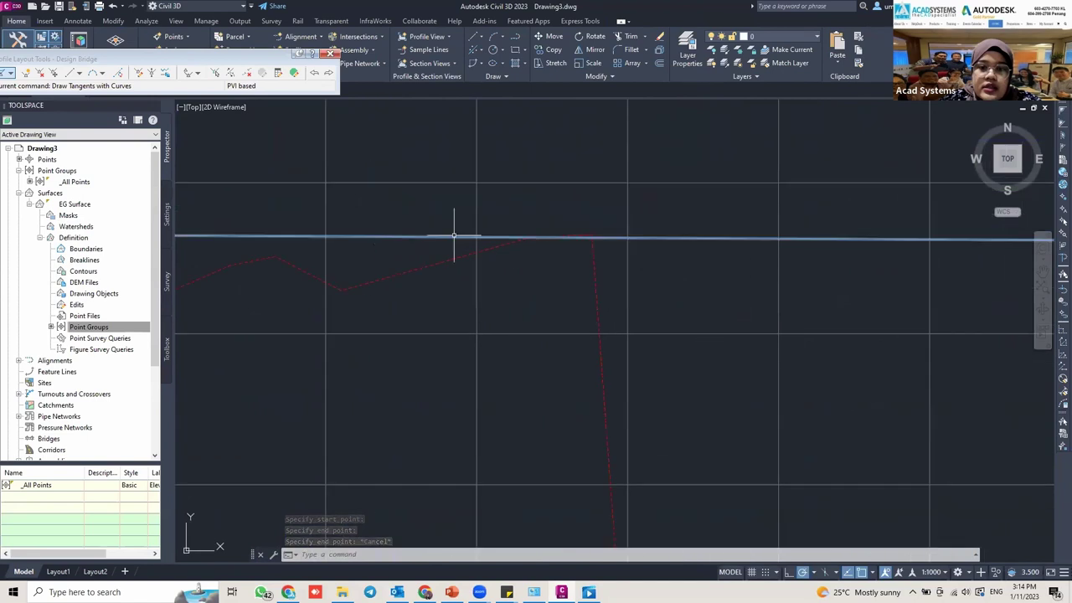
left_click(434, 238)
scroll(452, 236, "down", 4)
scroll(464, 233, "up", 2)
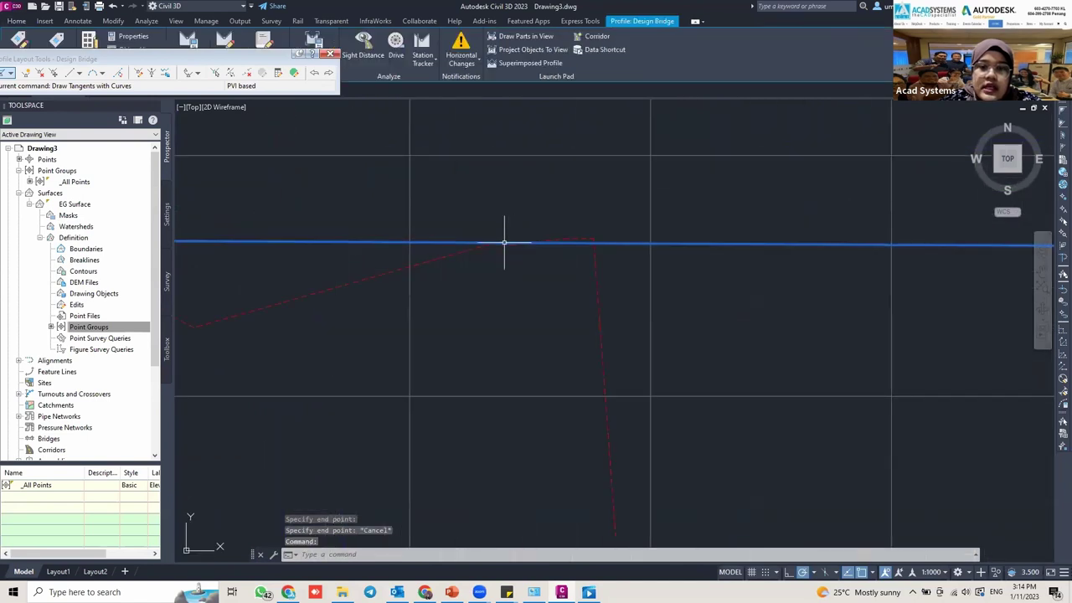
scroll(591, 270, "up", 2)
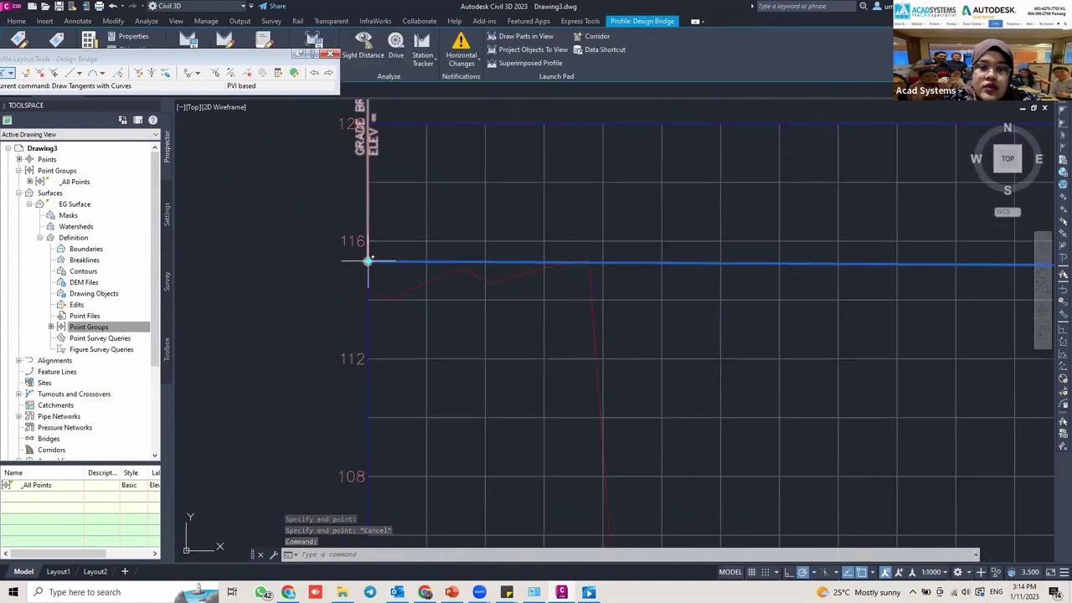
scroll(369, 261, "up", 3)
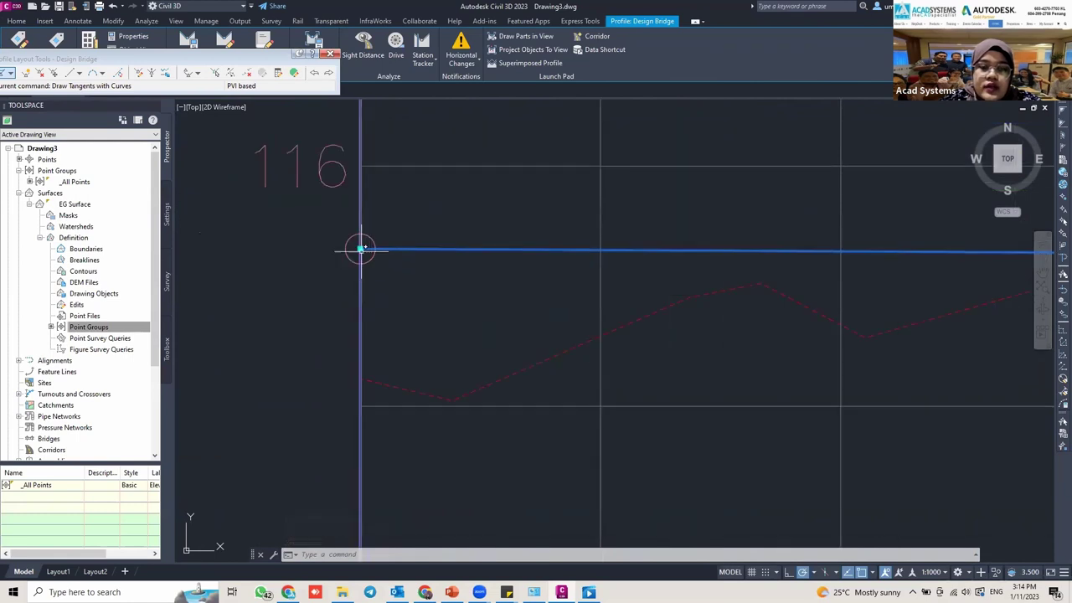
scroll(303, 257, "up", 3)
middle_click_drag(302, 256, 250, 263)
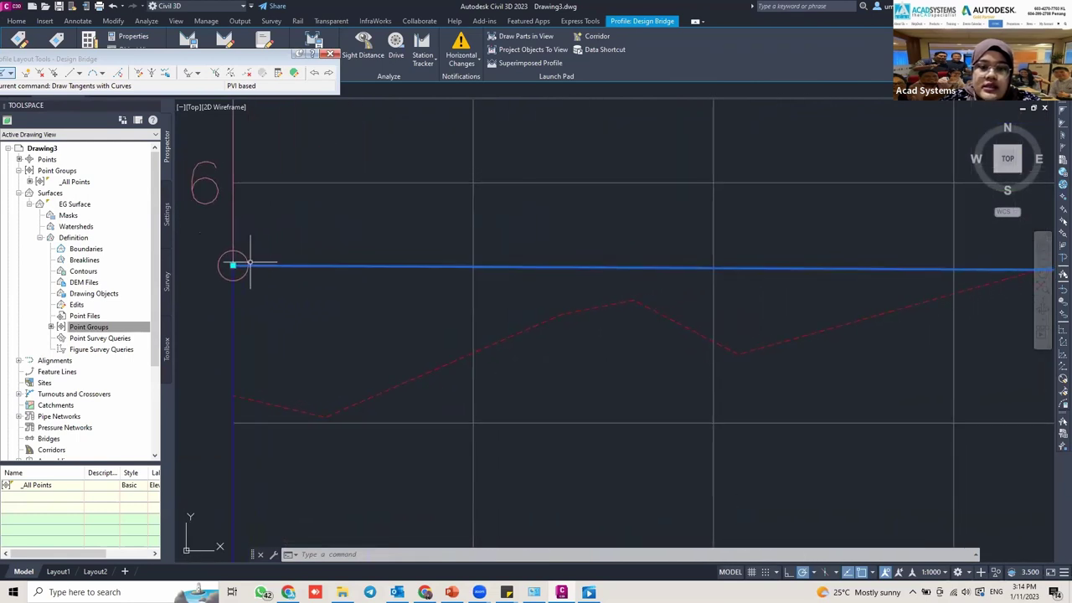
scroll(567, 225, "down", 5)
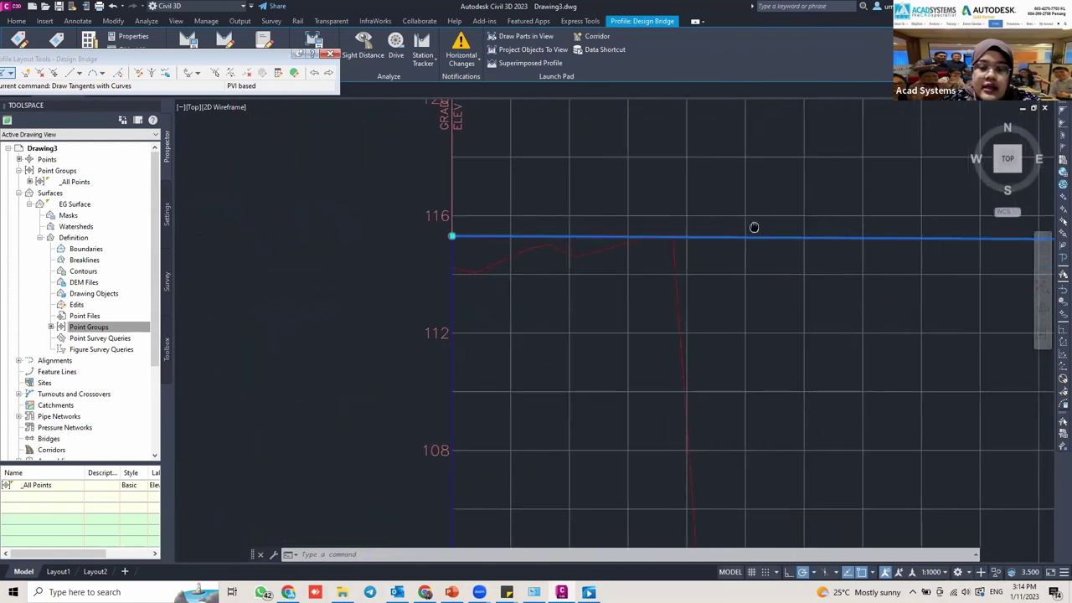
middle_click_drag(510, 240, 402, 240)
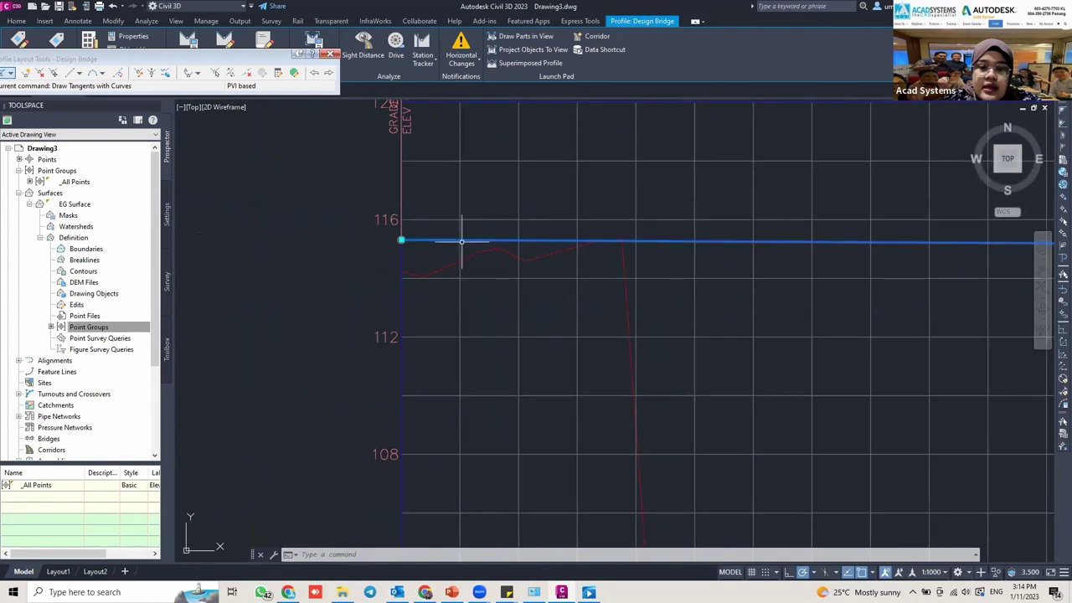
Grab the line's left grip, cancel without stretching, and close the Profile Layout Tools.
left_click(401, 239)
scroll(725, 236, "down", 3)
key("Escape")
key("Escape")
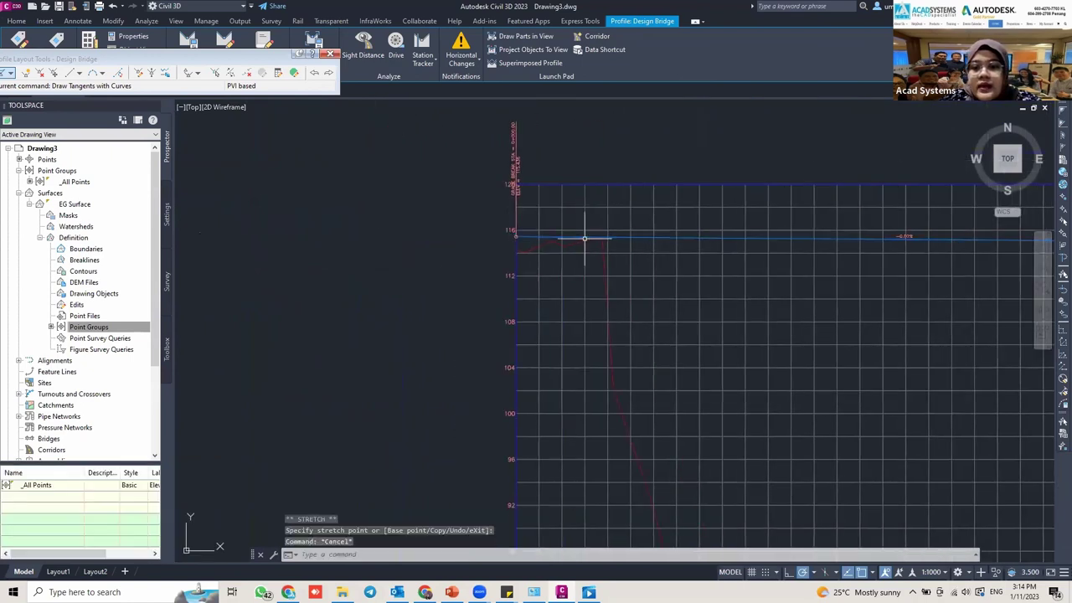
scroll(491, 237, "up", 5)
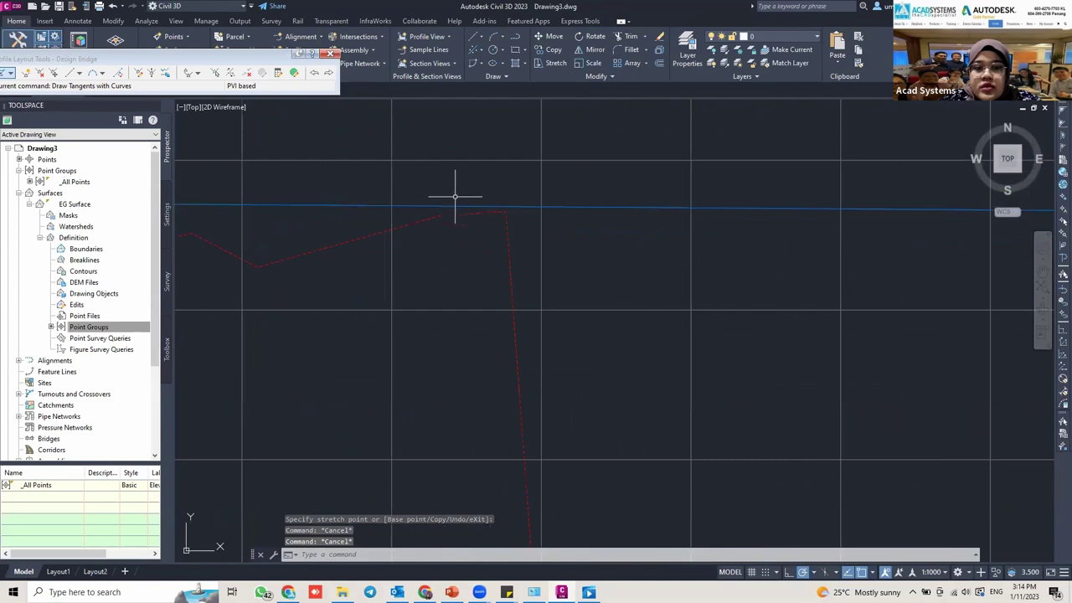
scroll(455, 196, "down", 2)
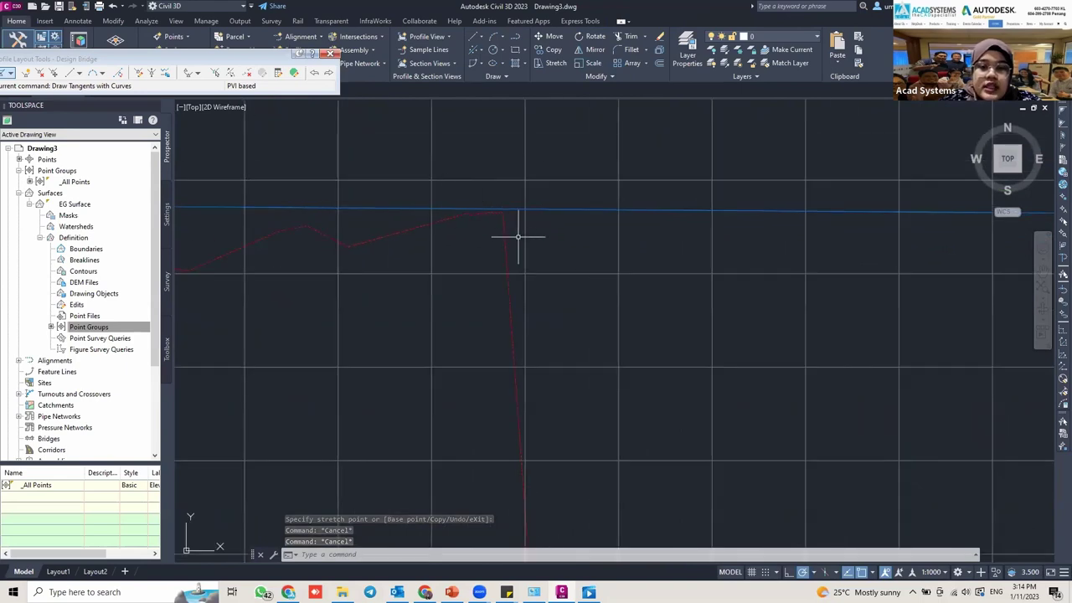
scroll(545, 228, "up", 3)
scroll(502, 201, "down", 4)
scroll(553, 194, "down", 2)
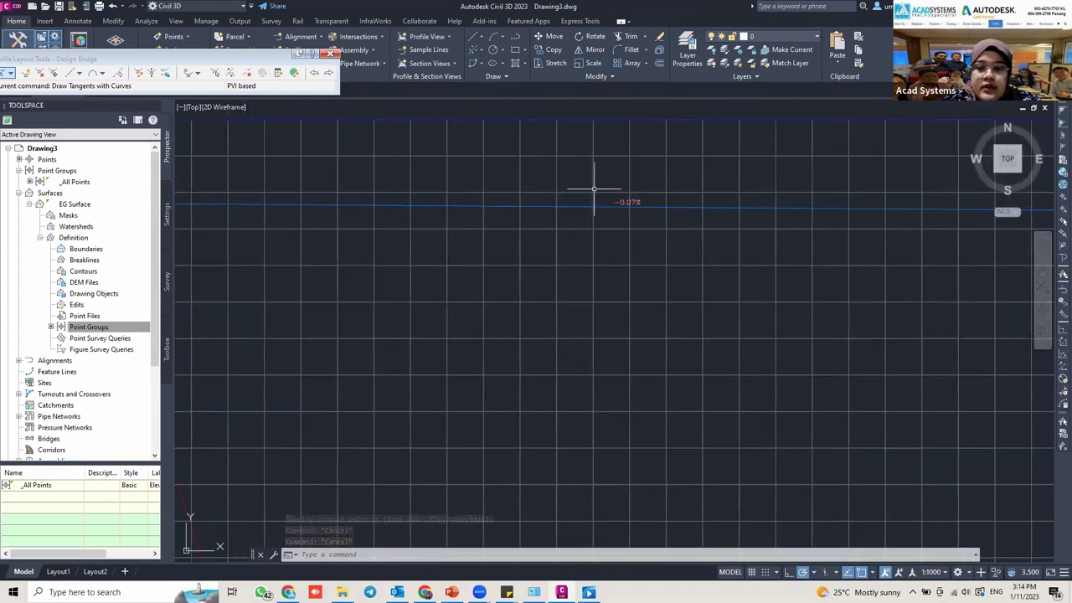
scroll(594, 189, "down", 2)
scroll(567, 210, "up", 2)
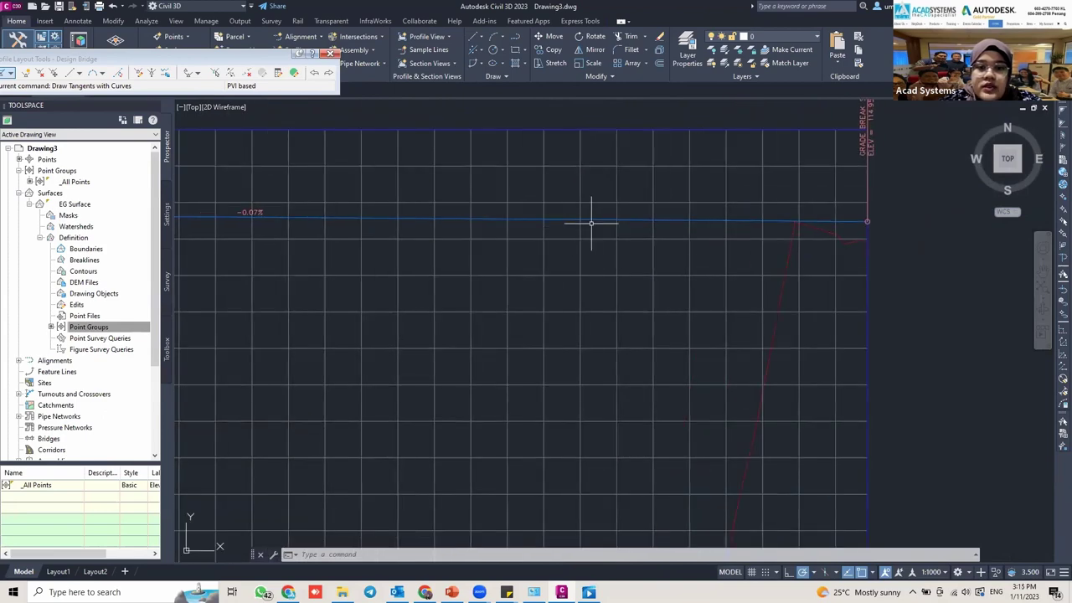
scroll(578, 220, "down", 3)
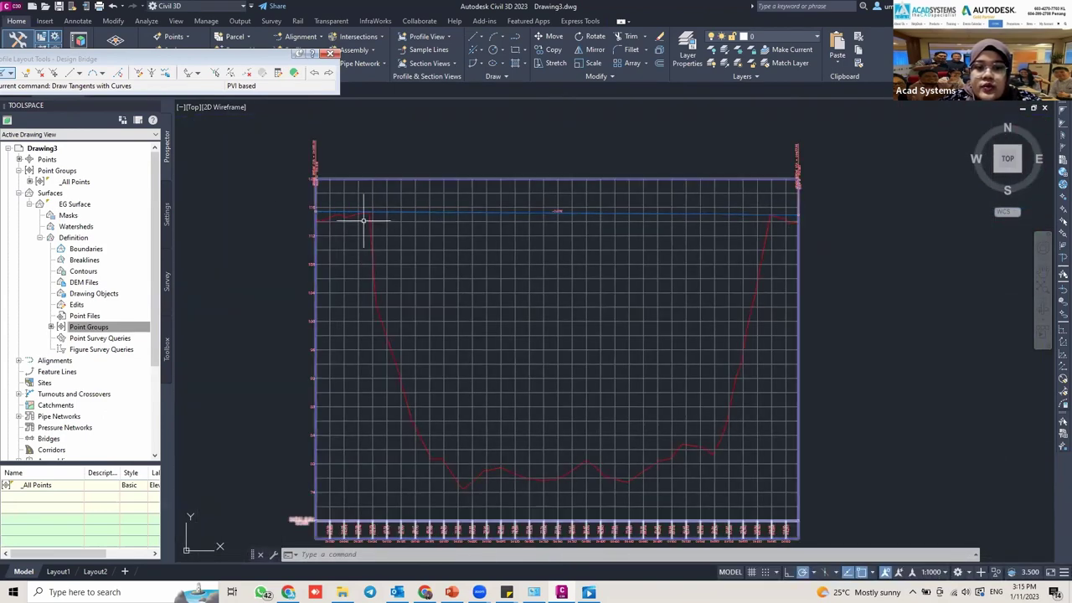
scroll(364, 219, "up", 3)
scroll(573, 201, "down", 1)
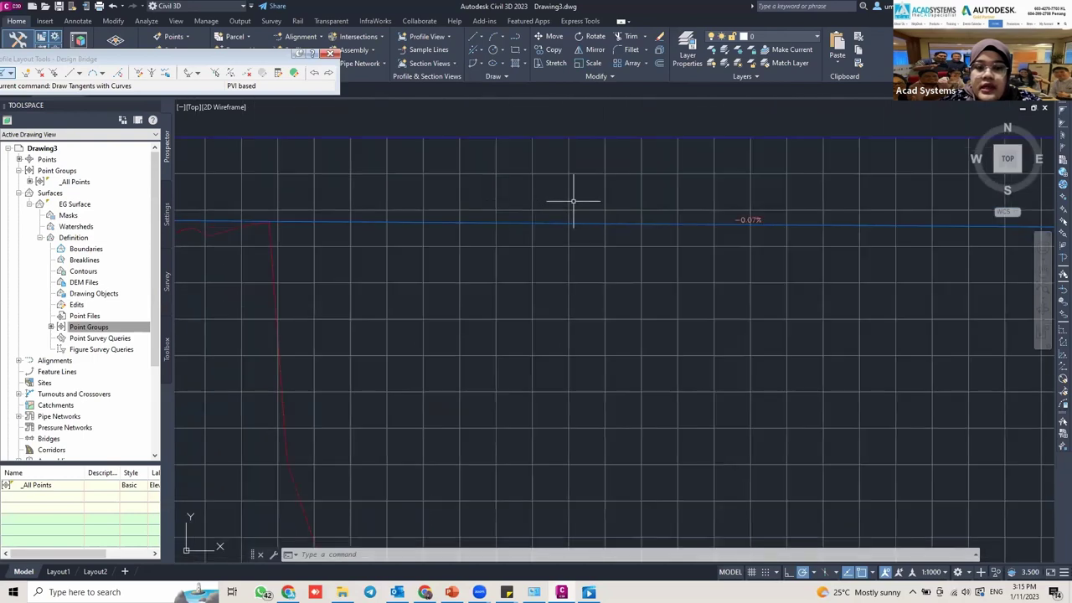
scroll(826, 210, "up", 2)
scroll(455, 217, "down", 2)
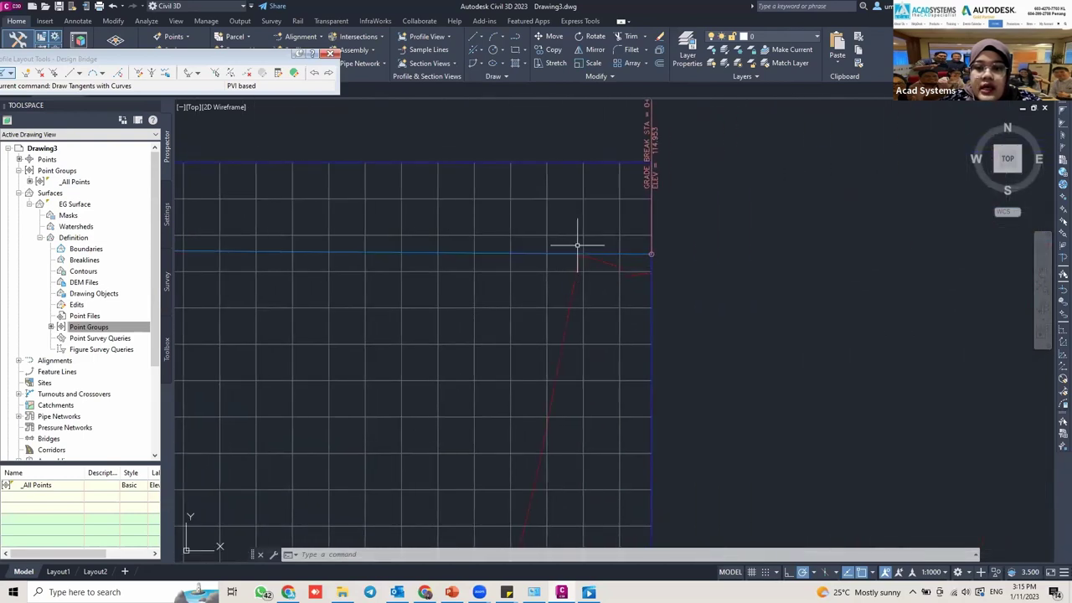
scroll(578, 245, "down", 3)
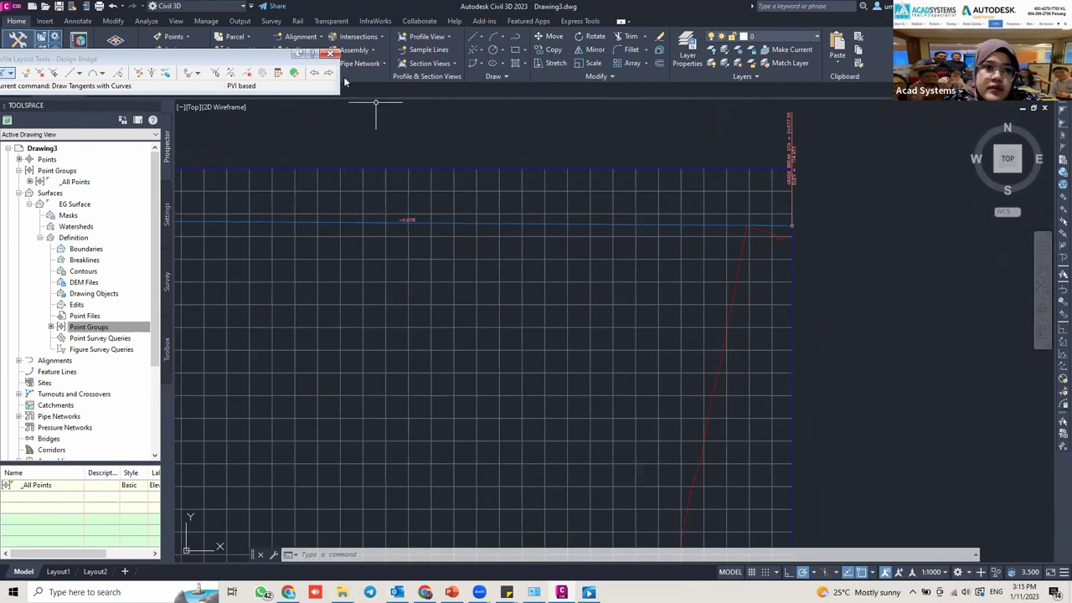
left_click(329, 54)
key("Escape")
key("Escape")
key("Escape")
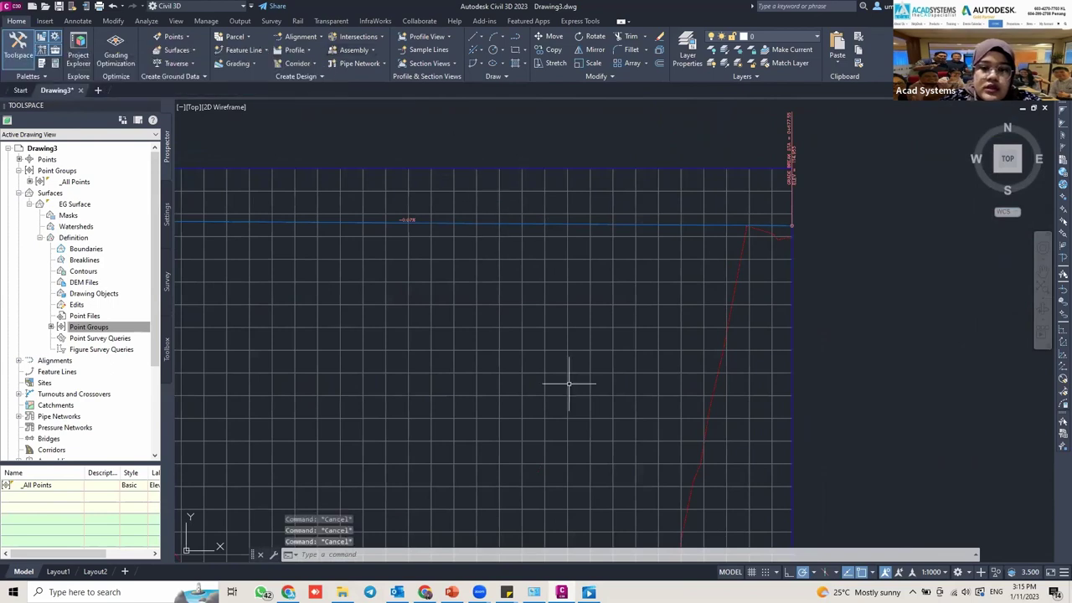
Create a new assembly named ROAD on layer C-ROAD-ASSM.
scroll(574, 378, "down", 5)
middle_click_drag(606, 366, 630, 269)
middle_click_drag(591, 343, 567, 283)
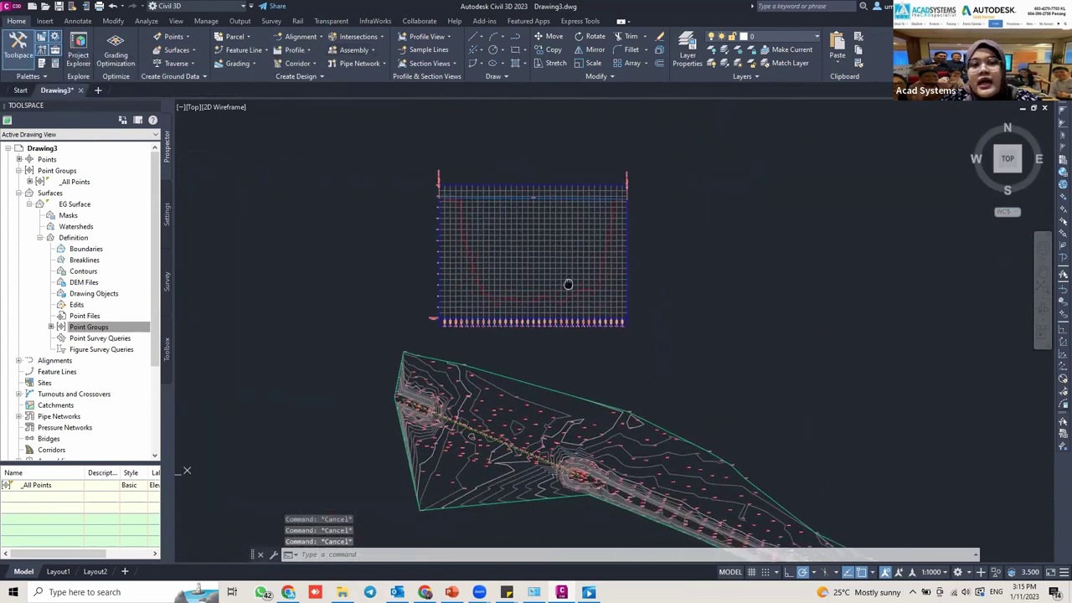
scroll(475, 342, "up", 2)
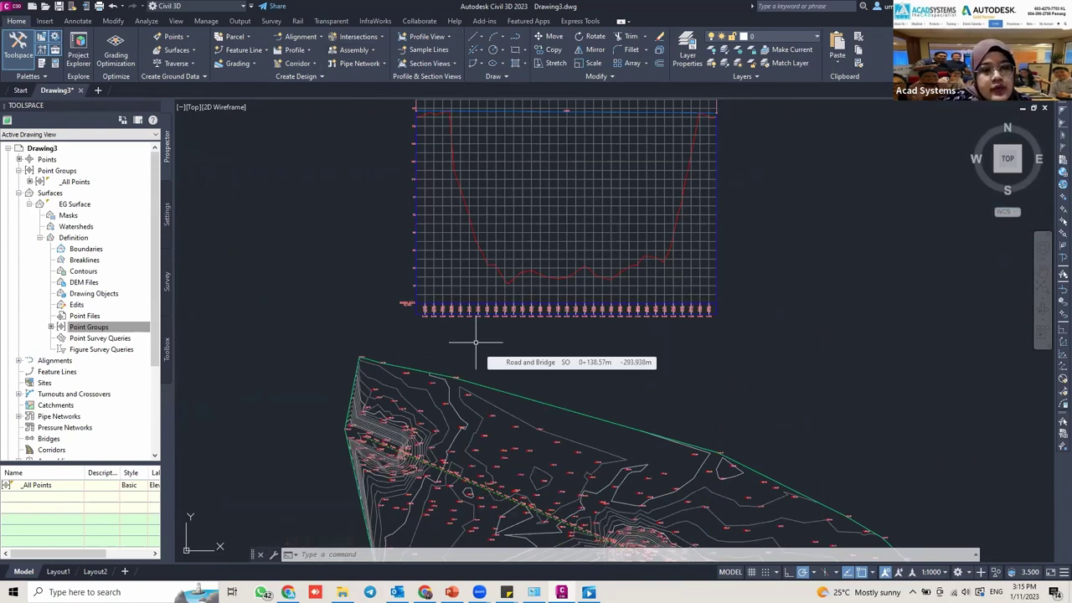
left_click(373, 50)
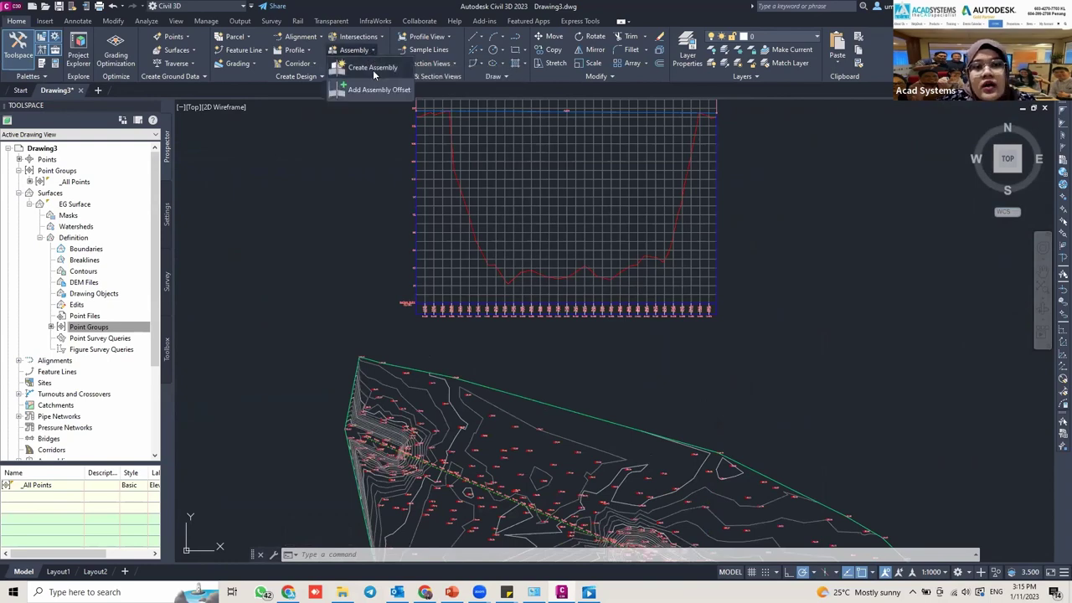
left_click(373, 70)
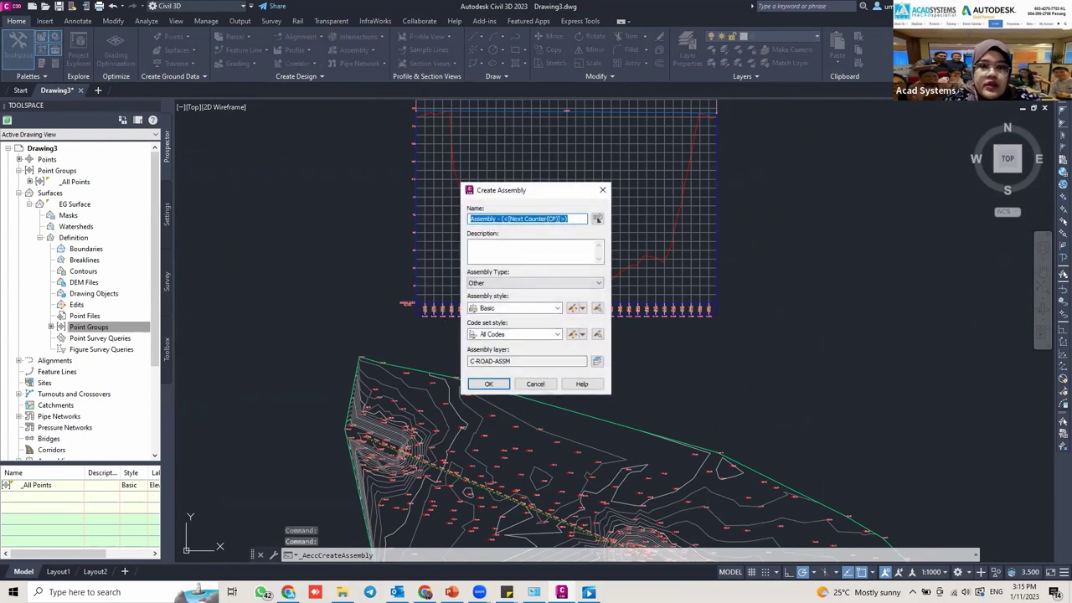
type("ROAD")
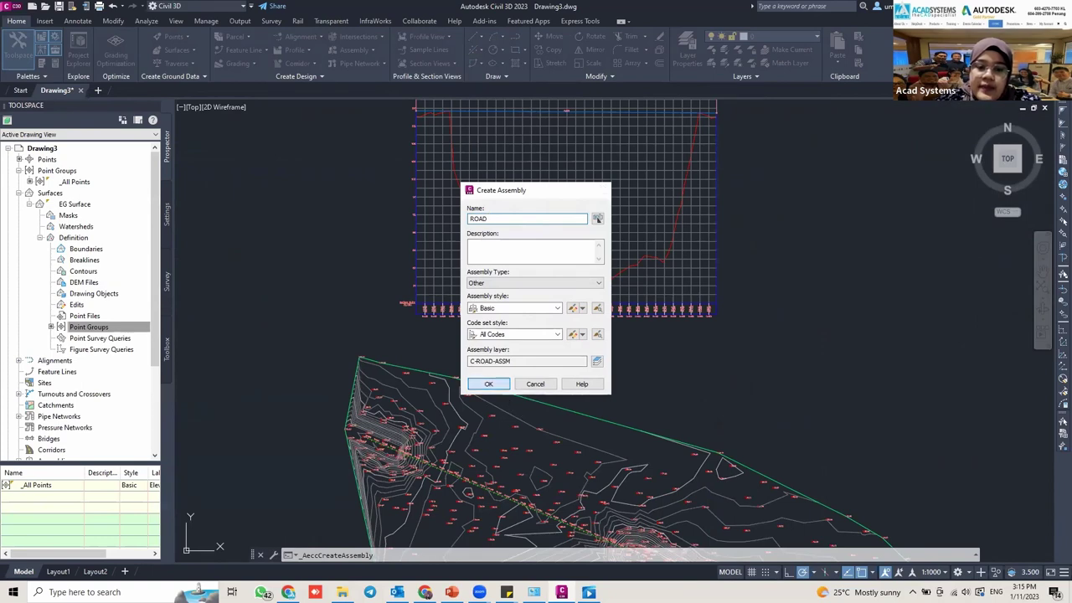
left_click(488, 383)
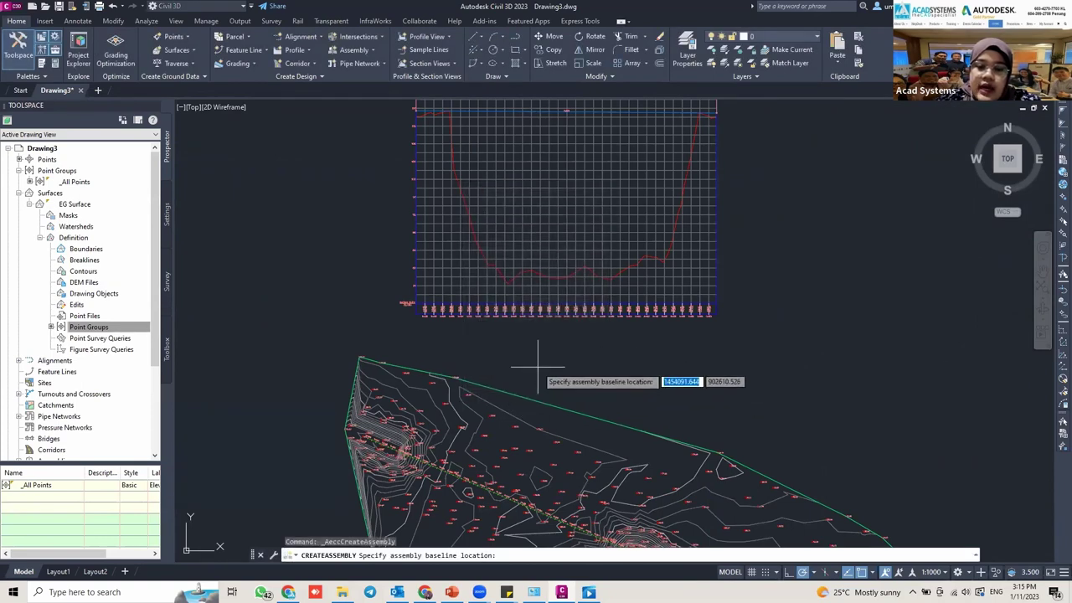
Place the ROAD assembly baseline in model space and centre its marker in view.
scroll(539, 370, "up", 2)
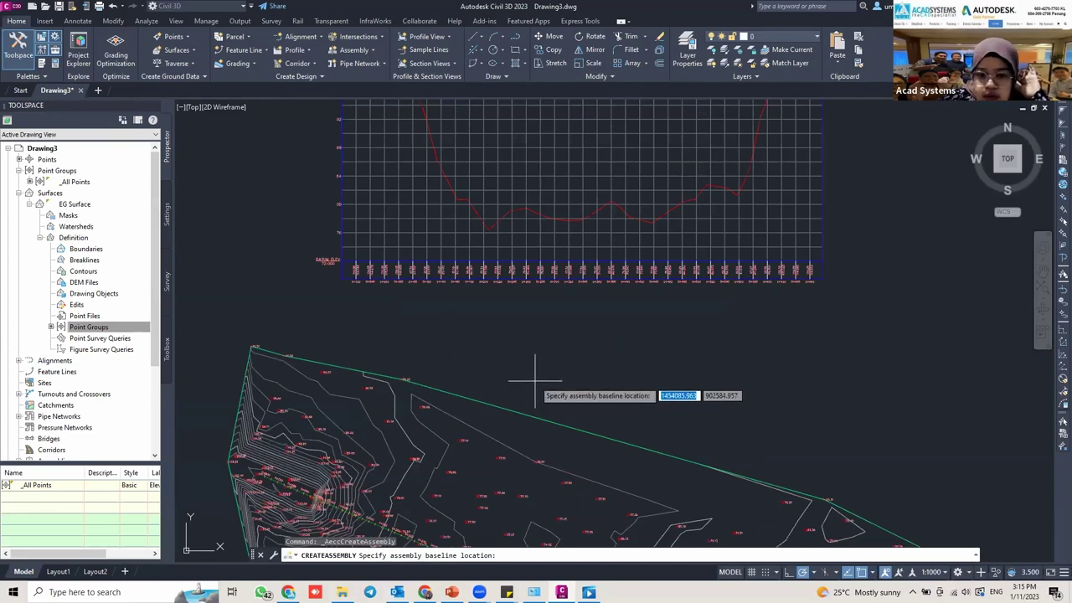
left_click(512, 387)
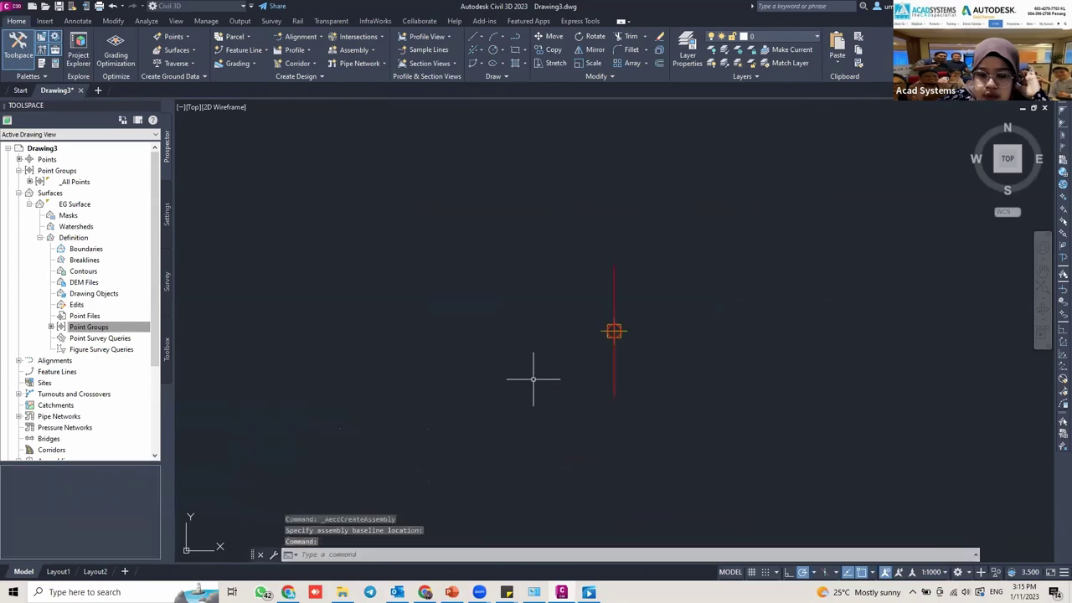
scroll(610, 342, "up", 5)
scroll(619, 327, "down", 2)
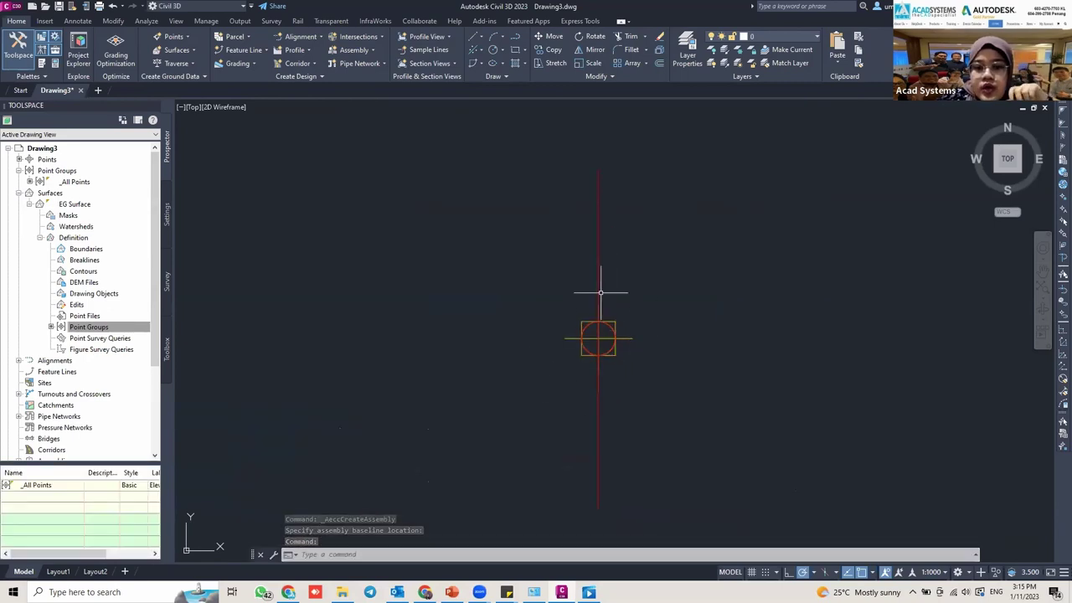
scroll(622, 348, "down", 3)
scroll(621, 347, "down", 5)
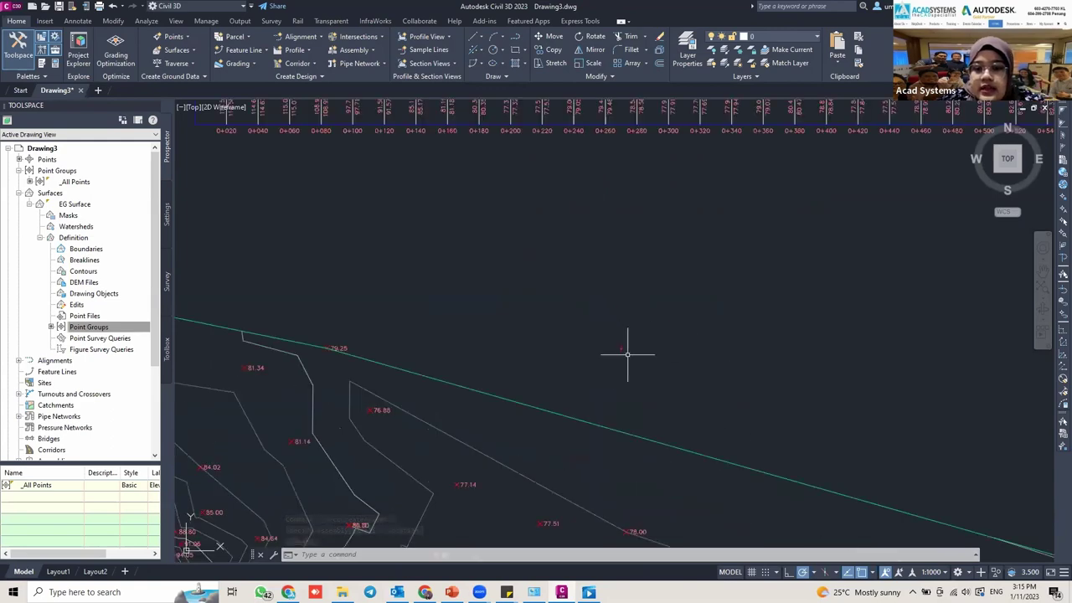
scroll(624, 353, "up", 10)
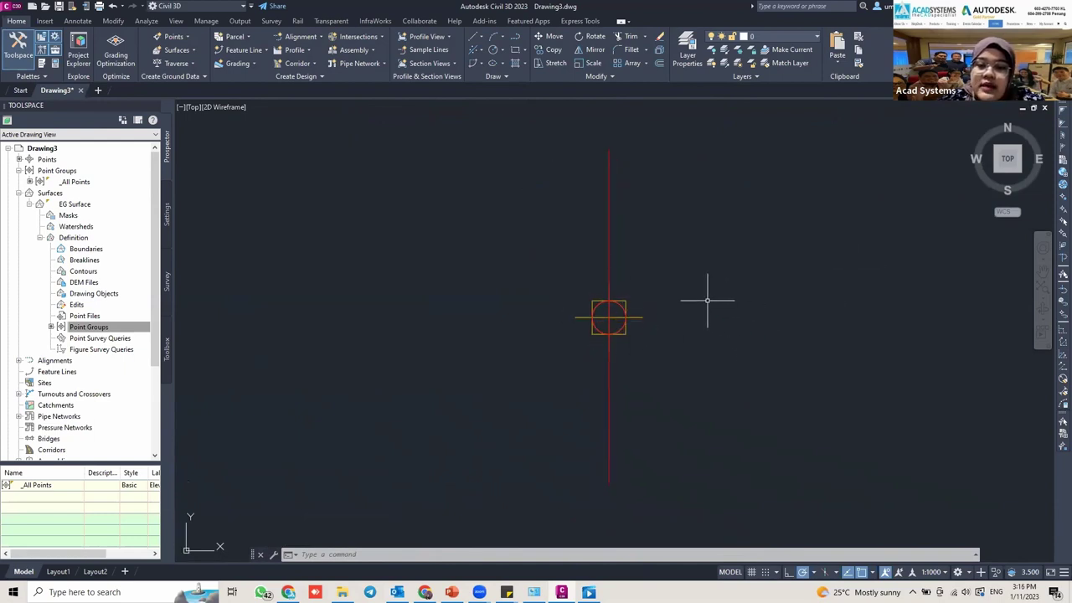
middle_click_drag(665, 294, 626, 290)
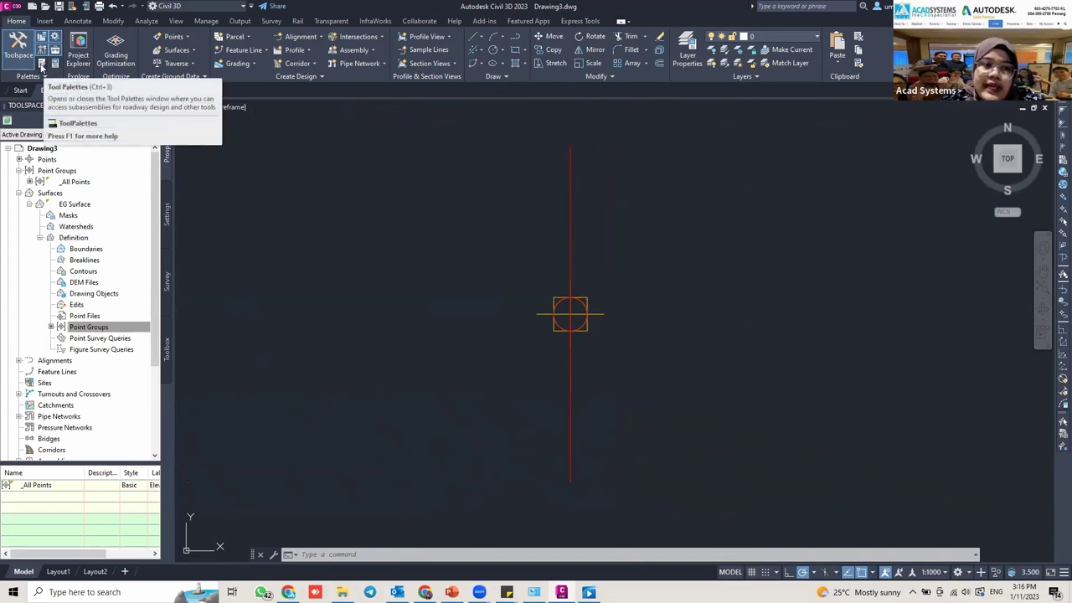
Select the LaneSuperelevationAOR subassembly from the Lanes tool palette.
left_click(42, 65)
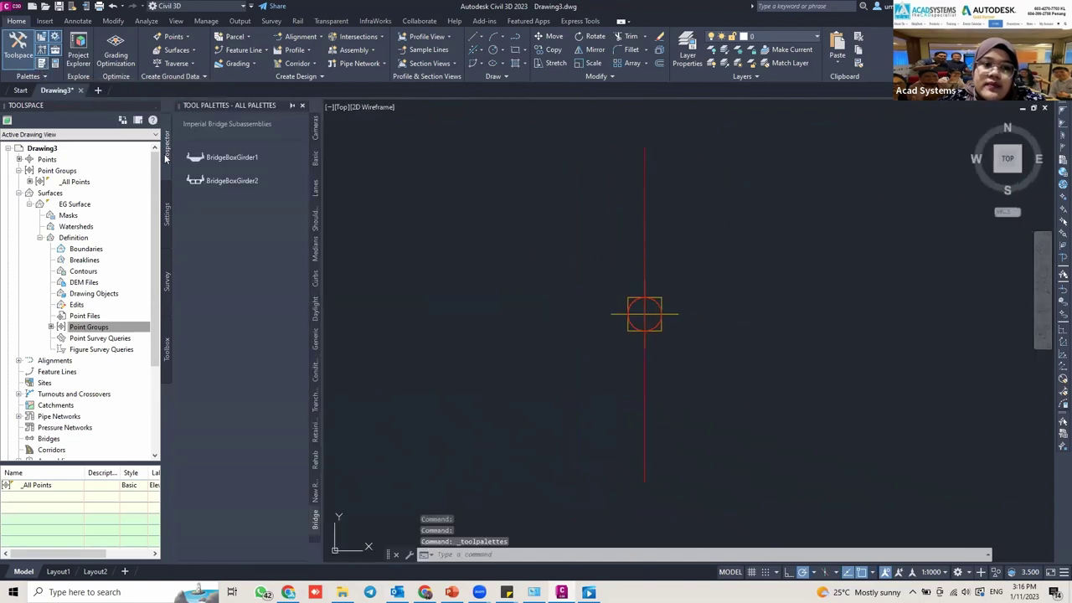
left_click(315, 157)
left_click(315, 186)
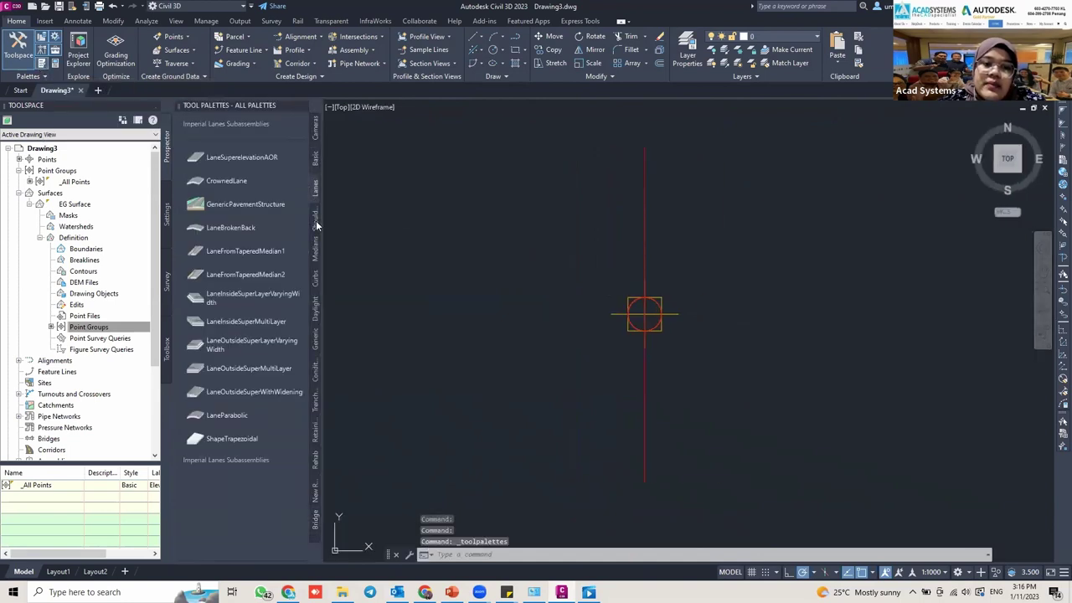
left_click(315, 216)
left_click(310, 249)
left_click(315, 278)
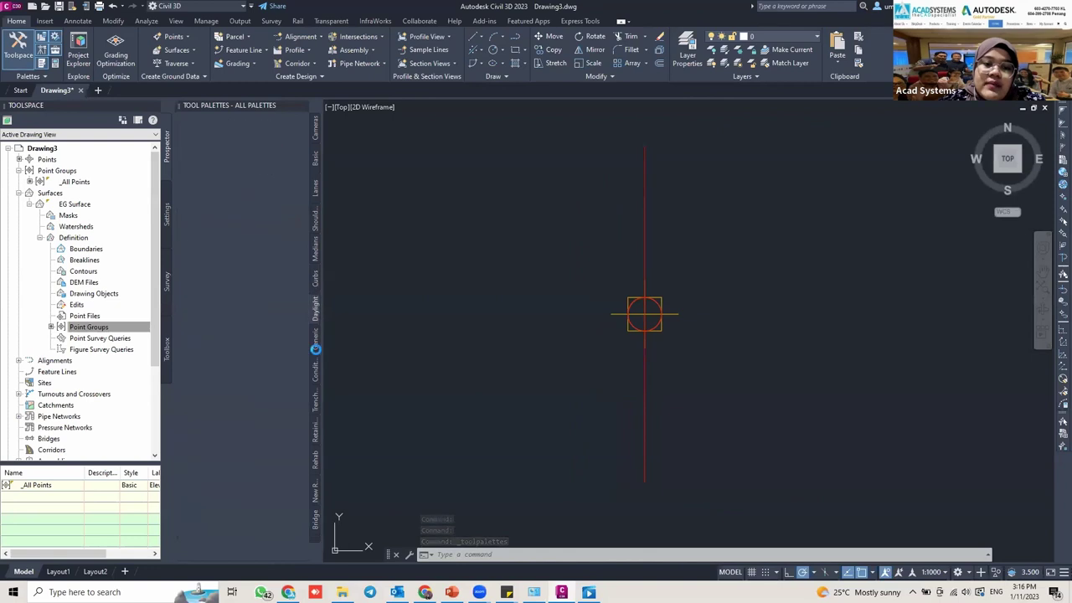
left_click(314, 339)
left_click(311, 382)
left_click(315, 161)
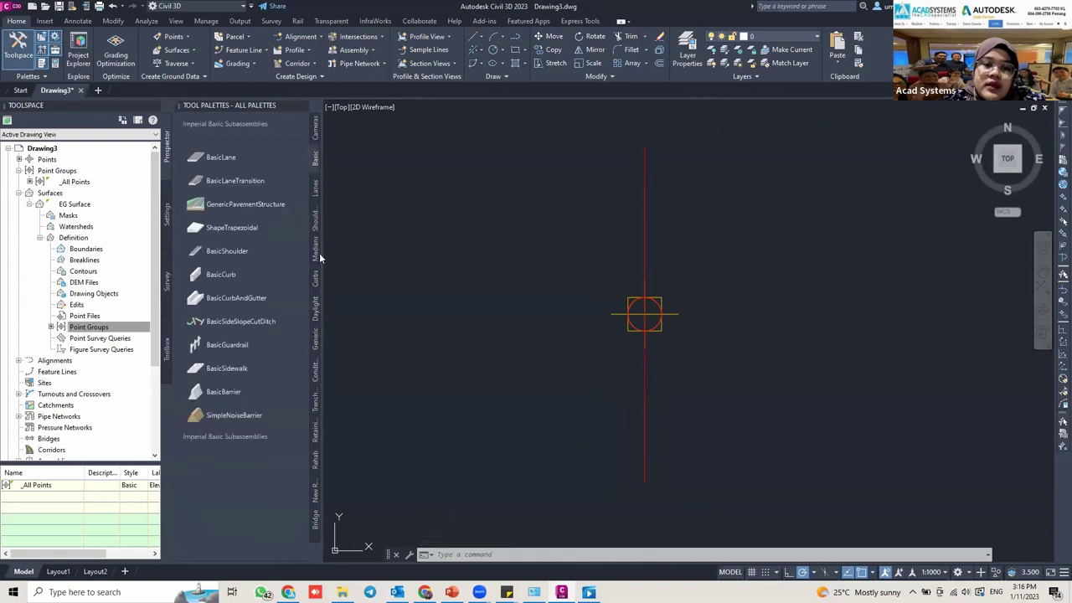
left_click(316, 189)
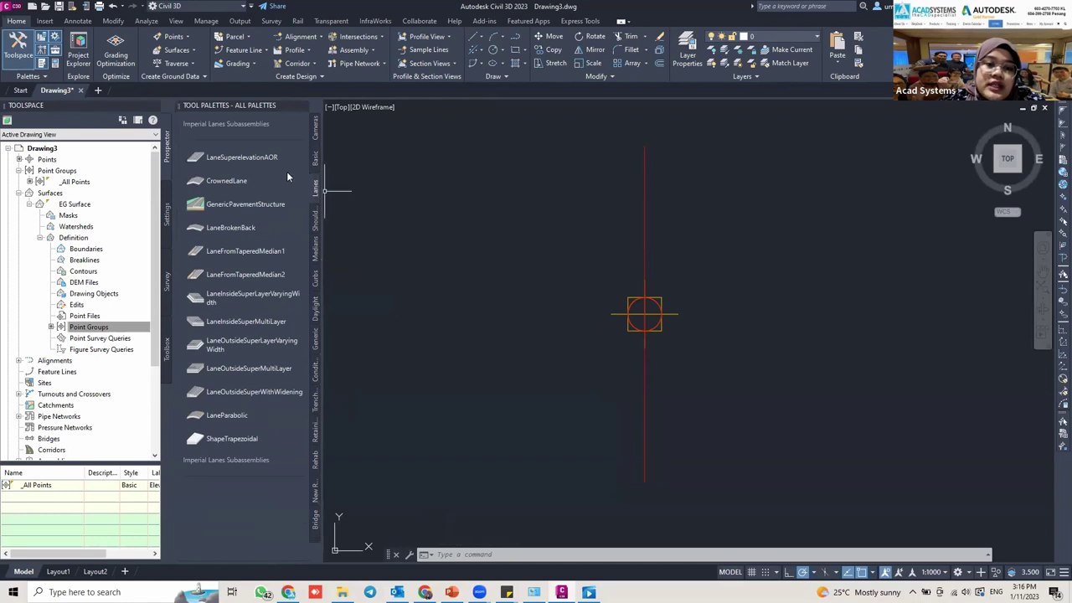
left_click(235, 161)
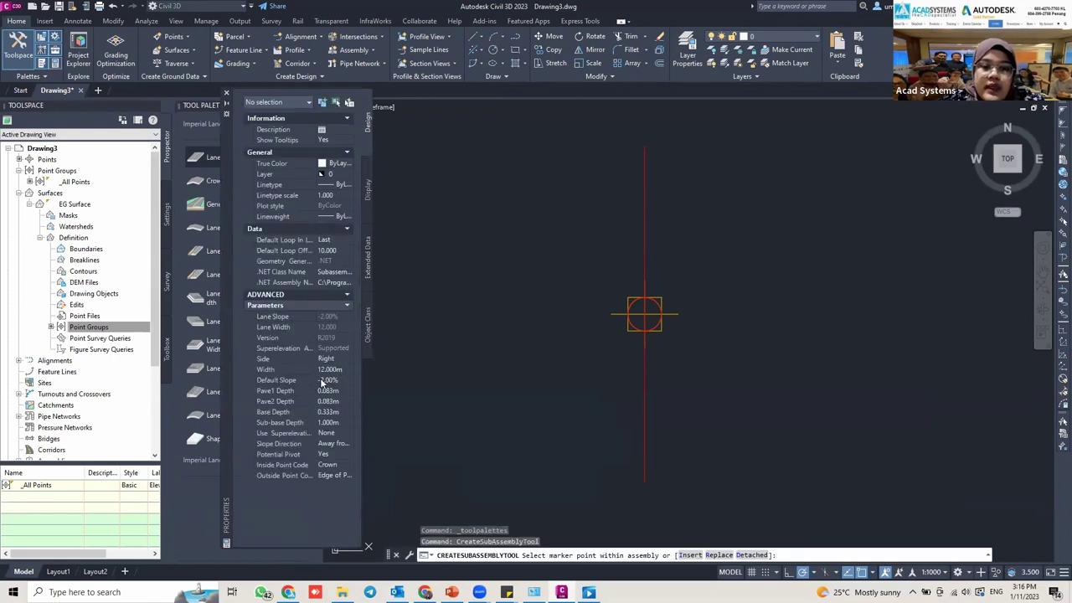
Set the lane Width to 8 m and Default Slope to 0%.
left_click(337, 370)
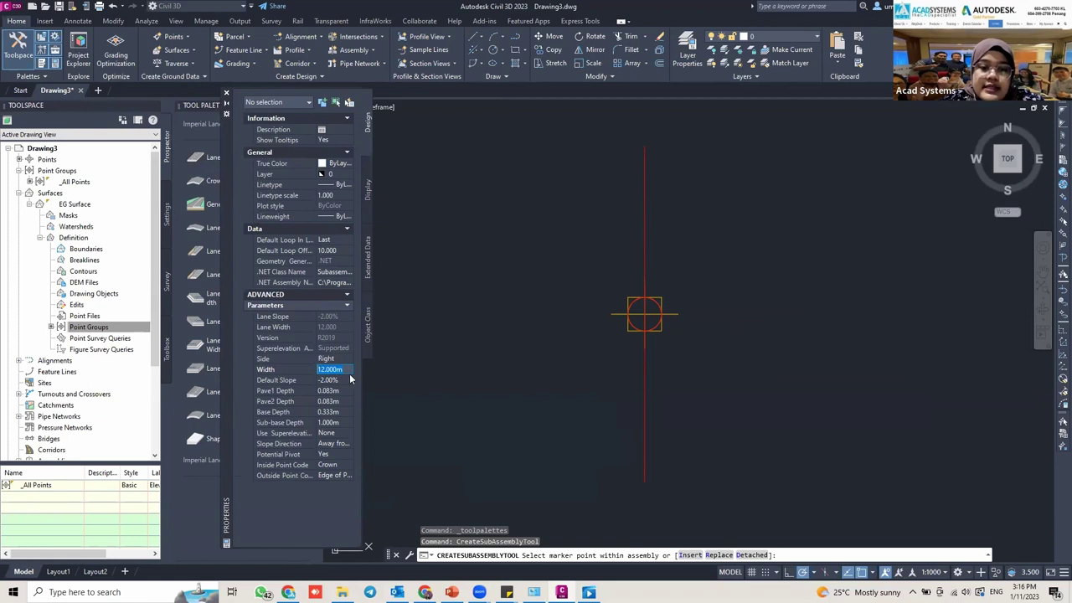
type("8")
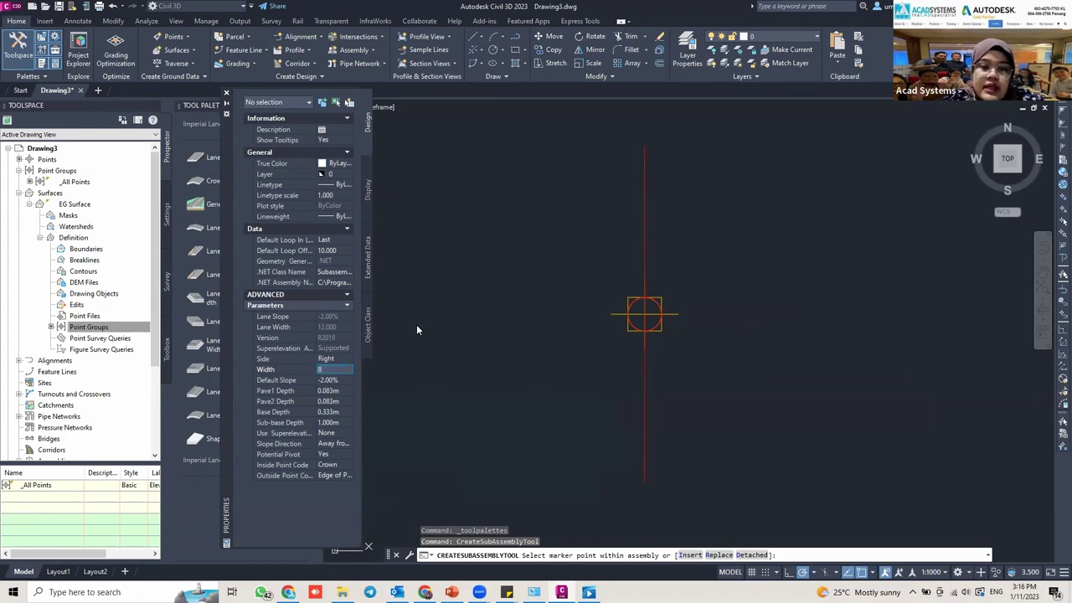
left_click(323, 380)
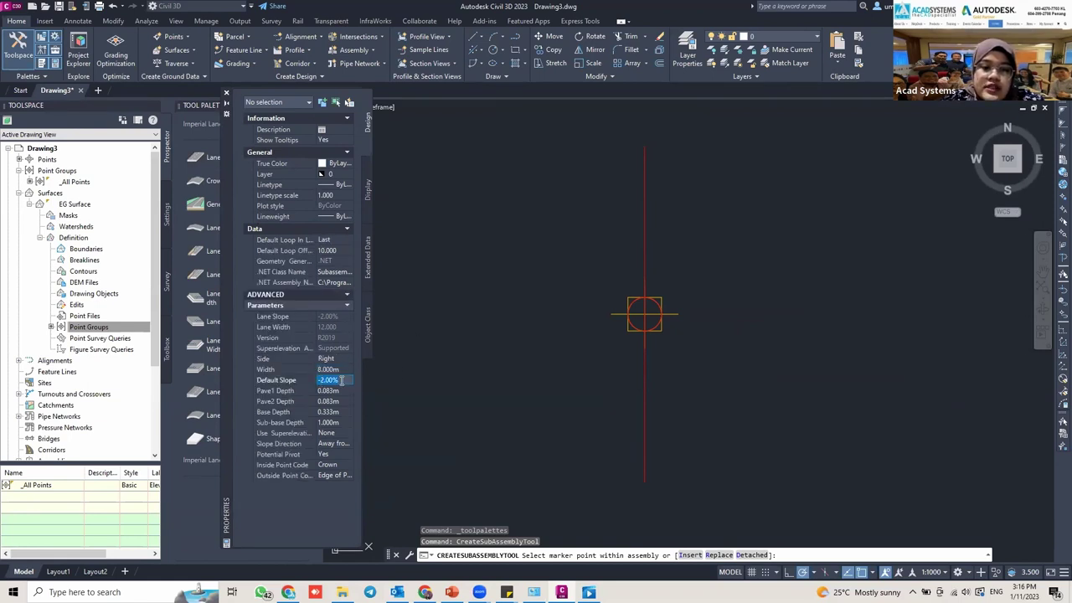
type("0")
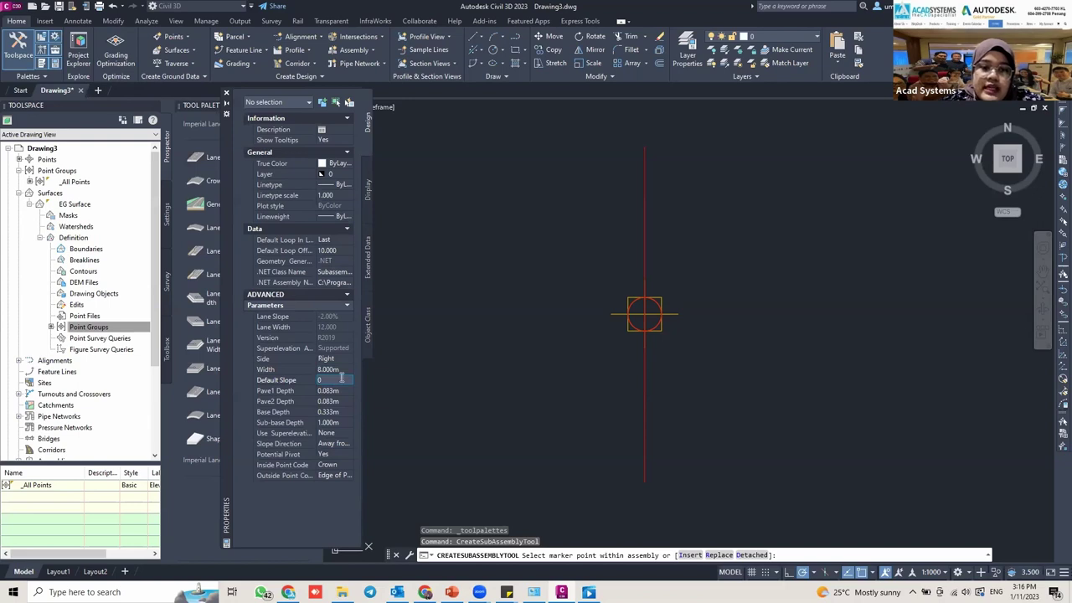
key("Return")
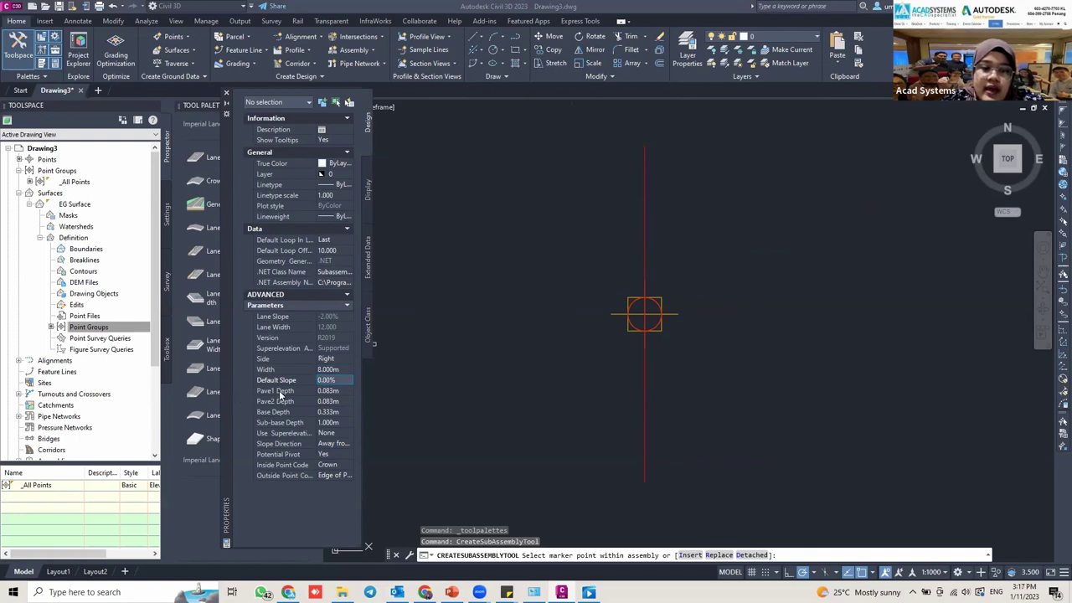
Set lane depths: Pave1 0.25 m, Pave2 0 m, Base 0.15 m, Sub-base 0 m.
left_click(335, 391)
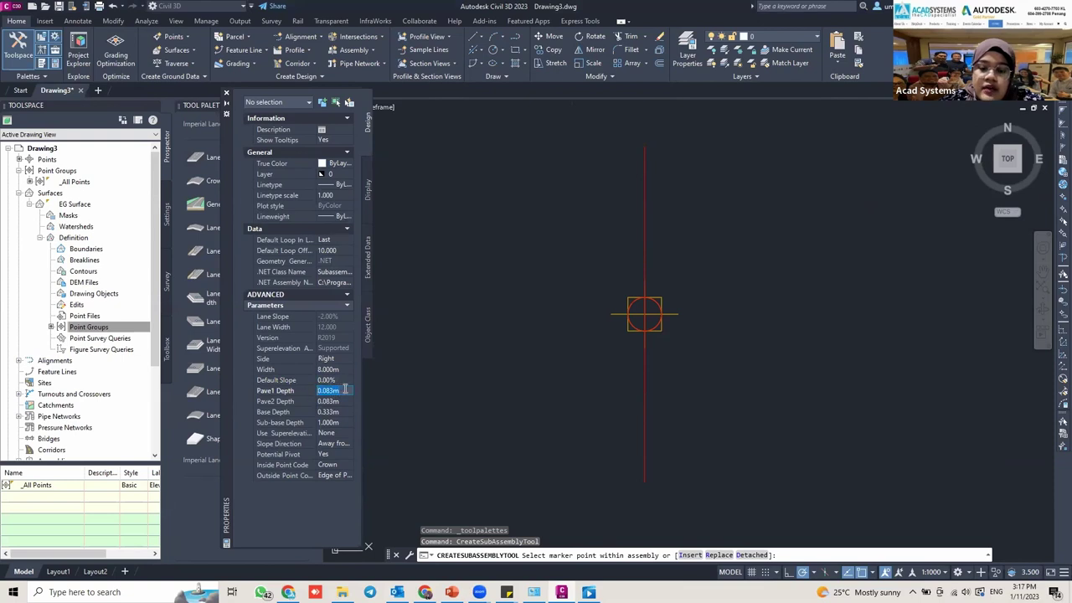
type("0.25")
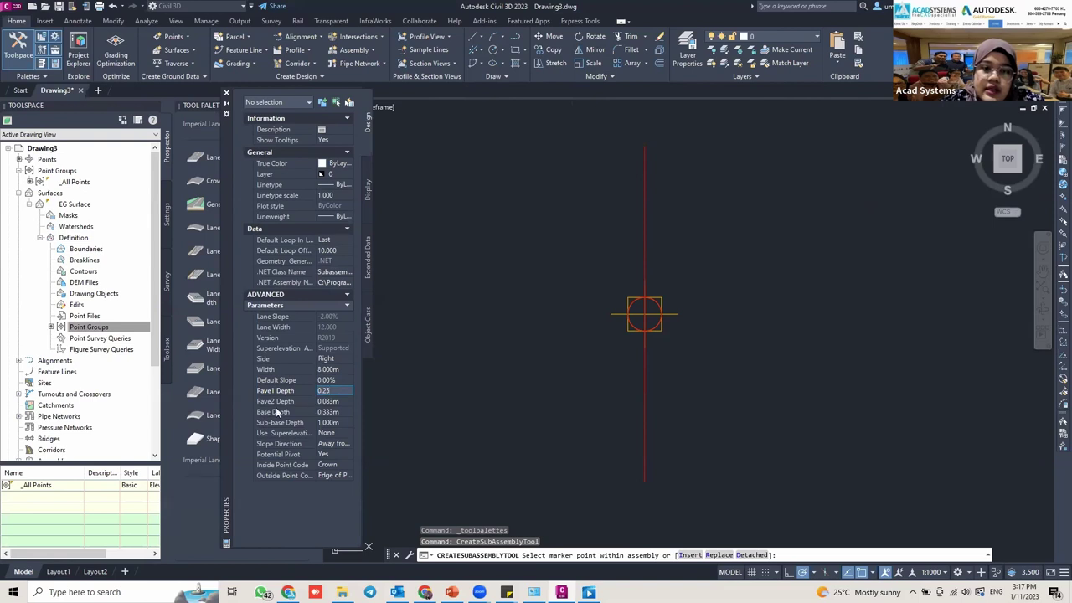
left_click(331, 402)
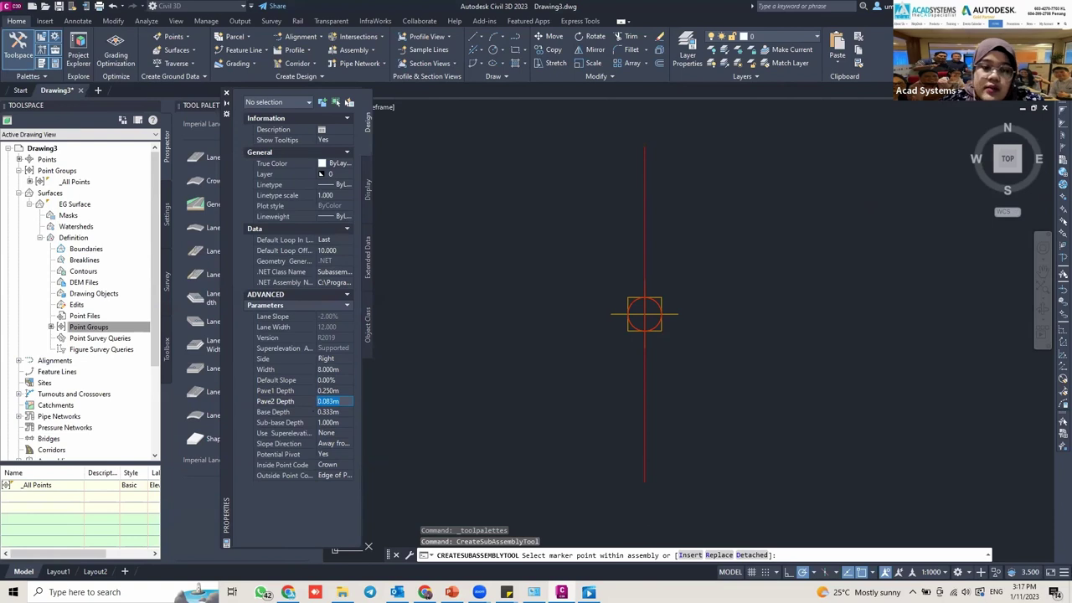
type("0")
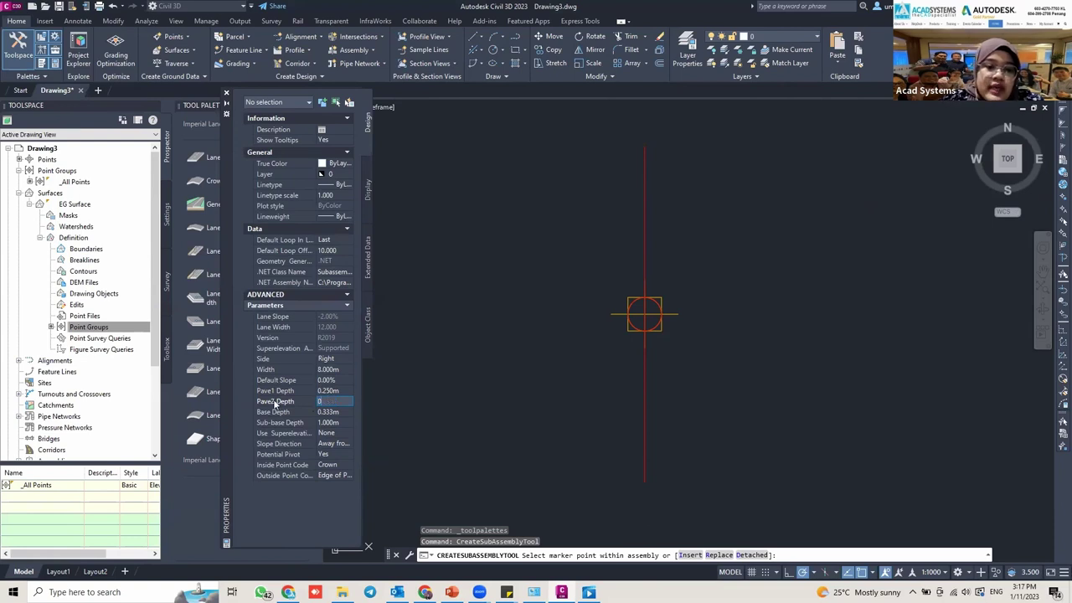
left_click(342, 414)
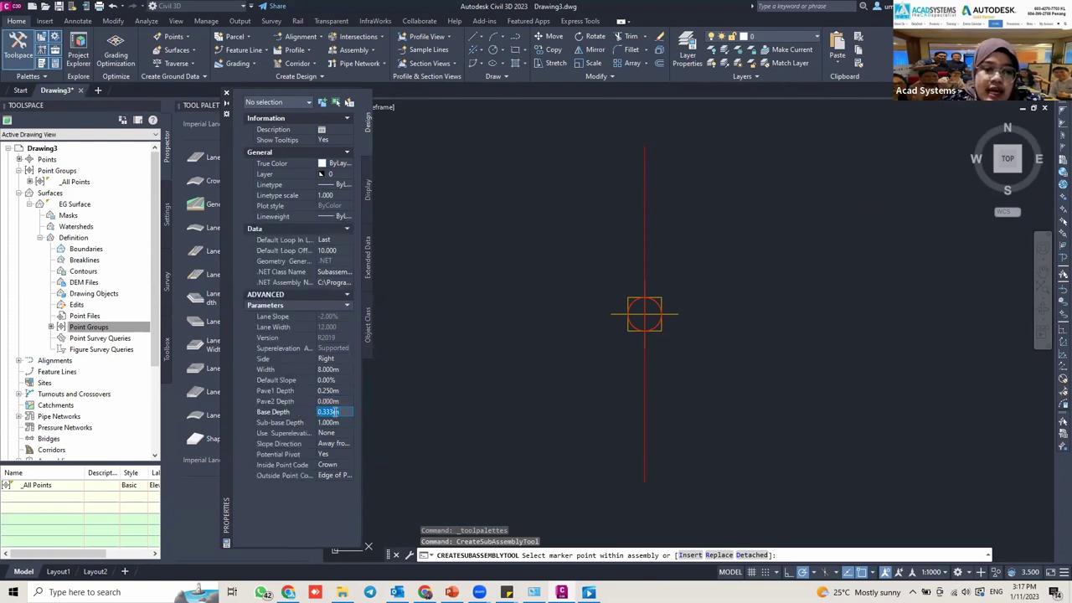
type("0")
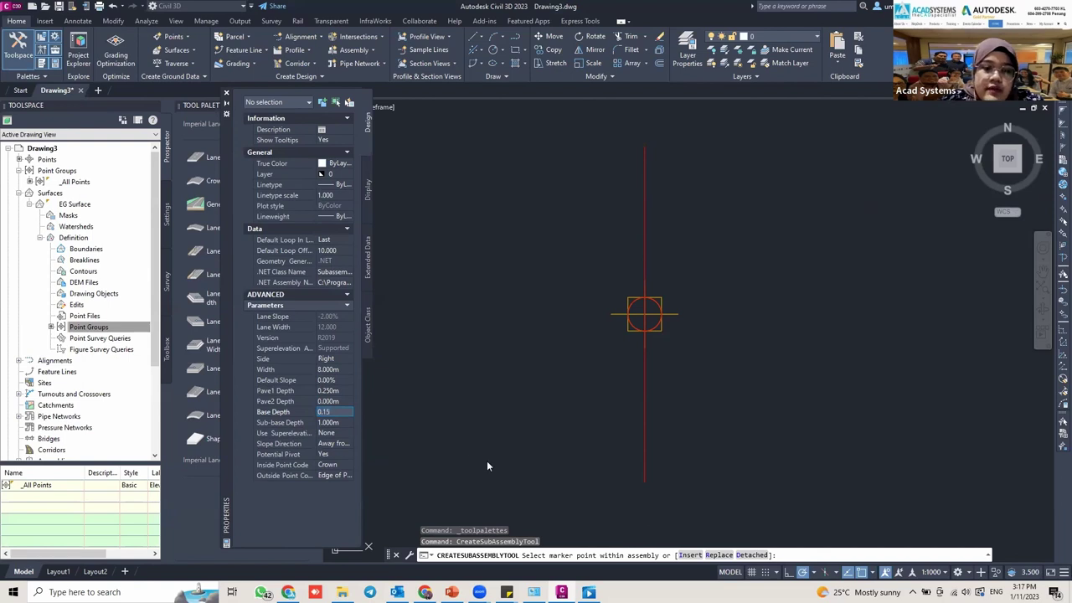
type(".15")
left_click(328, 423)
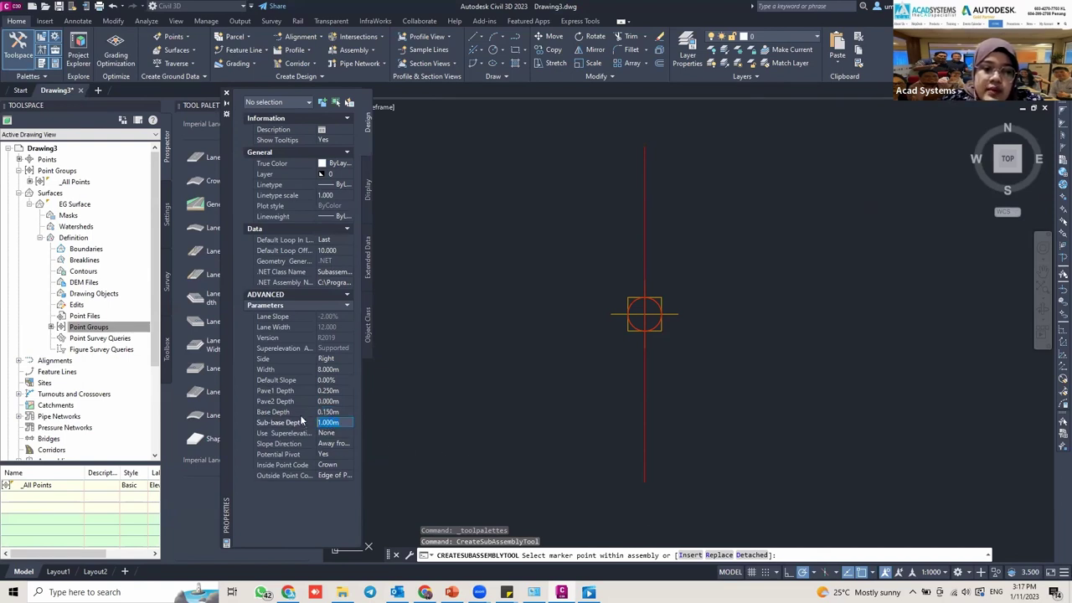
type("0")
left_click(335, 435)
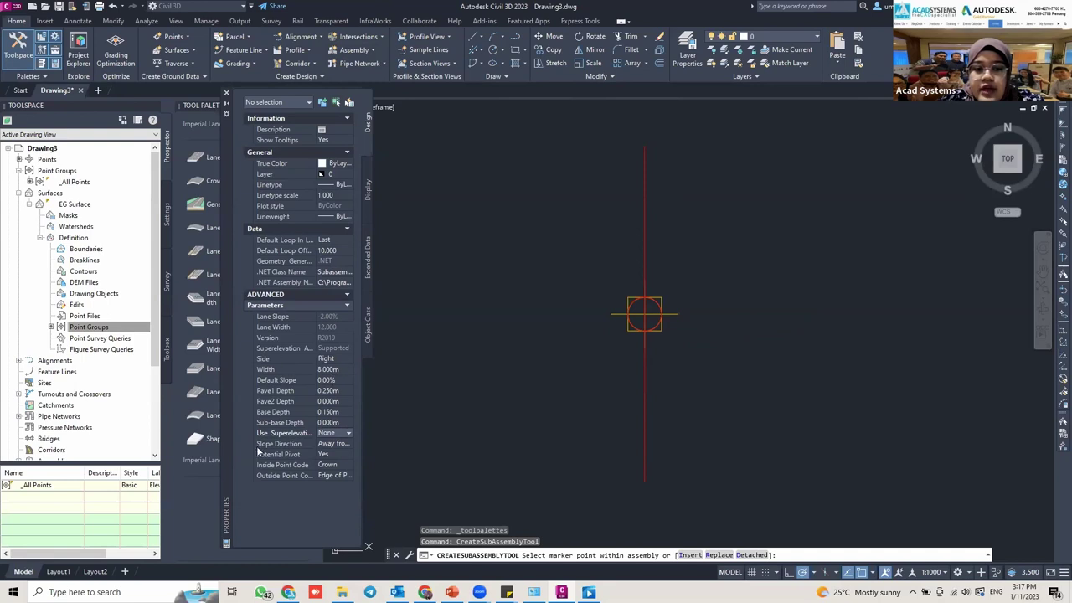
Attach the 8 m lane right of the ROAD marker and show the Shoulders palette.
left_click(645, 314)
scroll(586, 312, "down", 3)
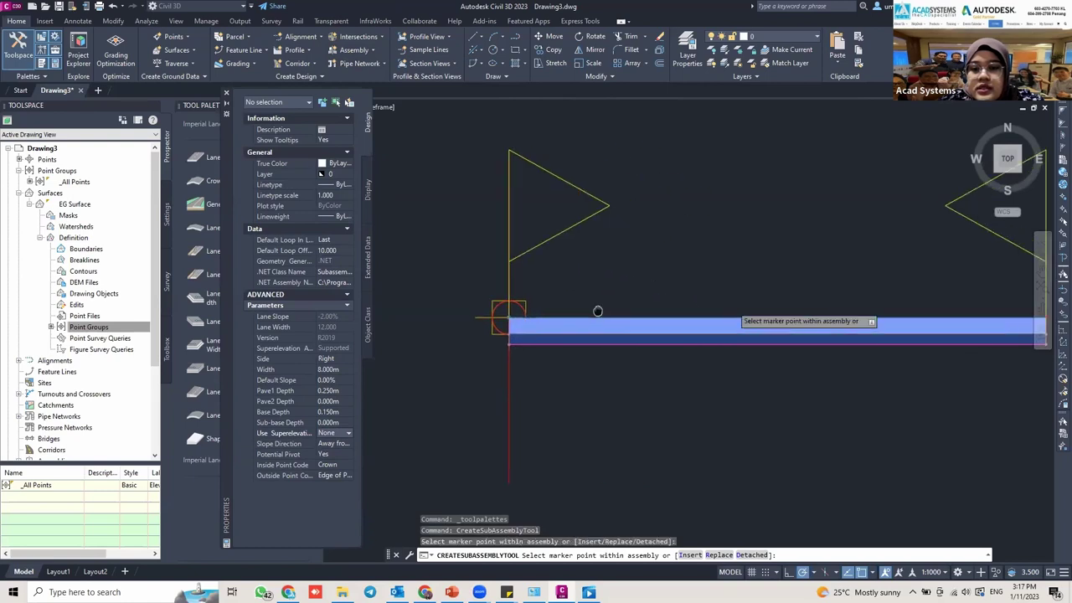
scroll(593, 317, "up", 4)
scroll(536, 315, "down", 4)
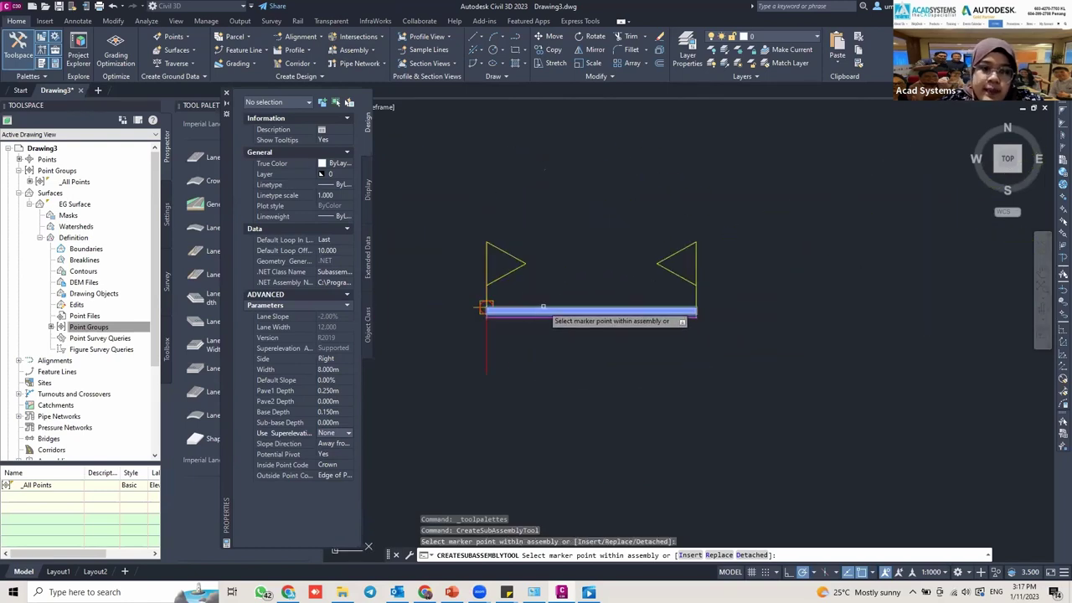
mouse_move(224, 130)
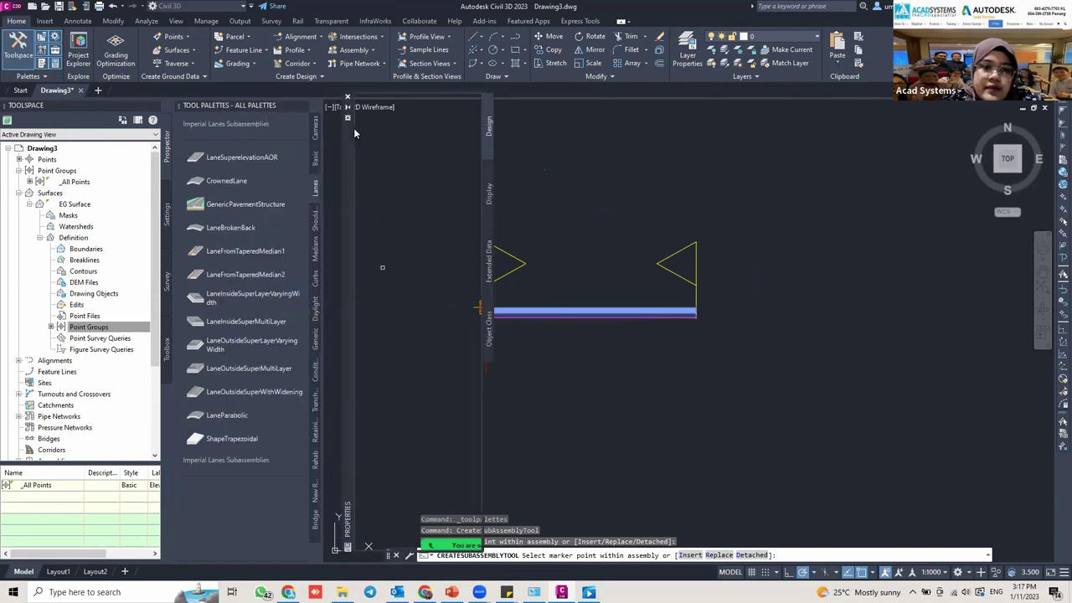
left_click(315, 220)
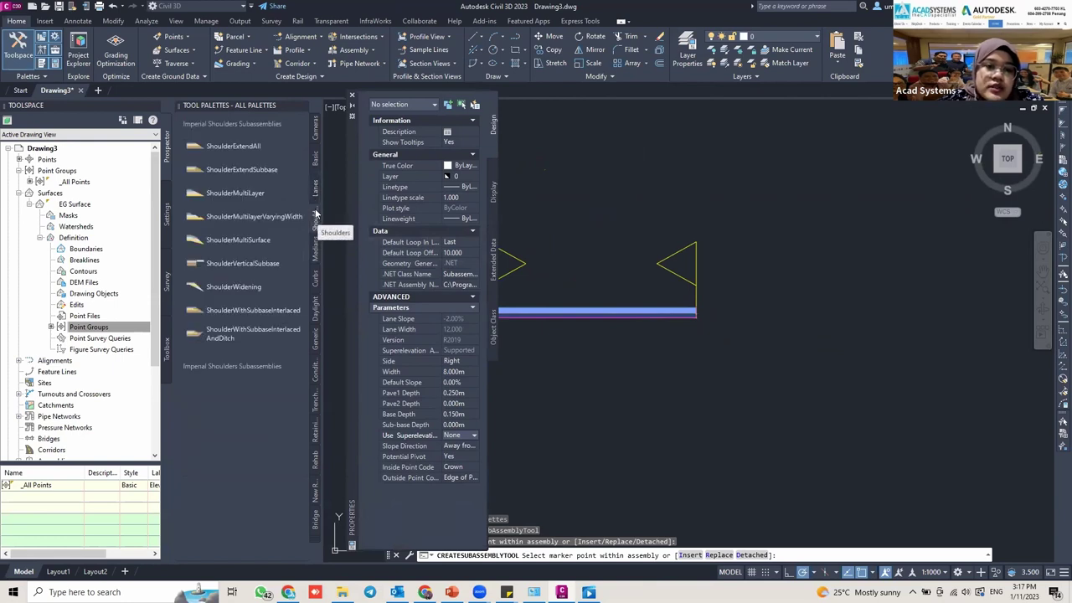
Select ShoulderExtendAll with the Properties palette docked beside the Tool Palettes.
left_click(206, 147)
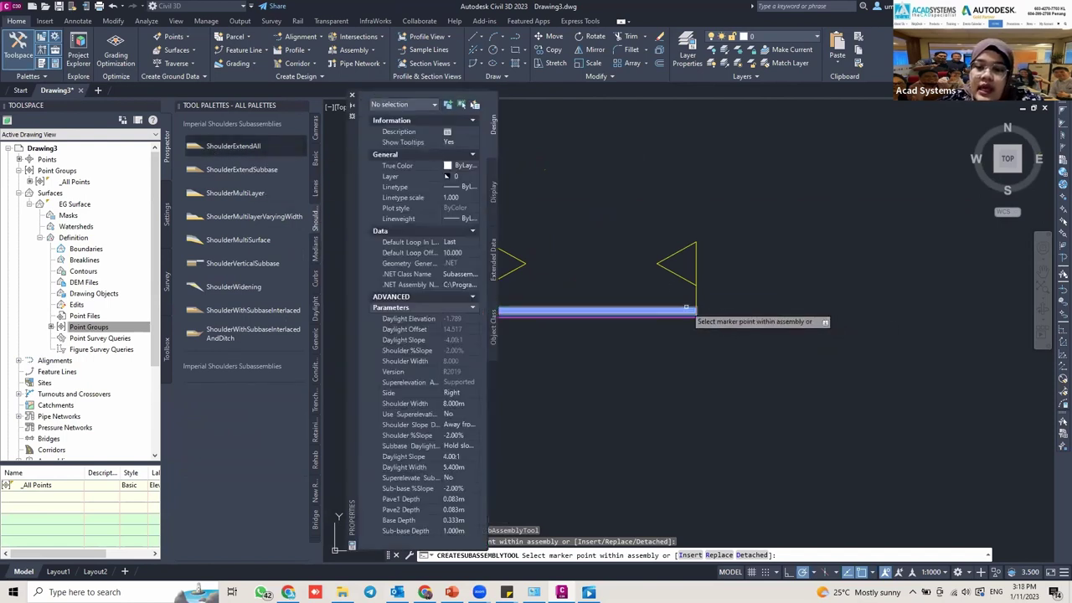
scroll(671, 310, "up", 2)
scroll(666, 310, "down", 2)
scroll(663, 311, "up", 2)
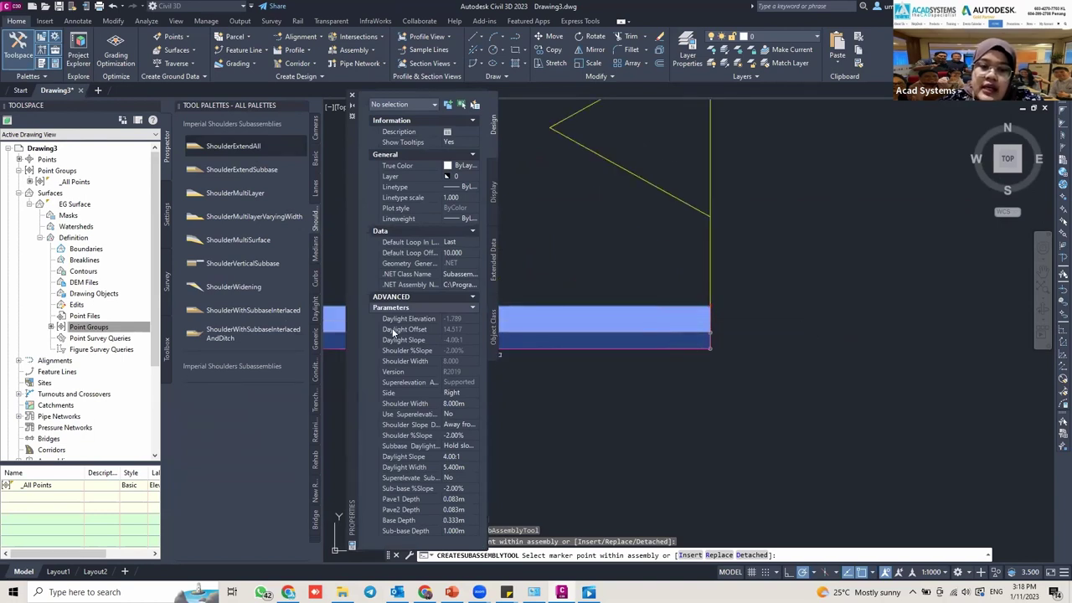
left_click_drag(350, 154, 278, 138)
key("Escape")
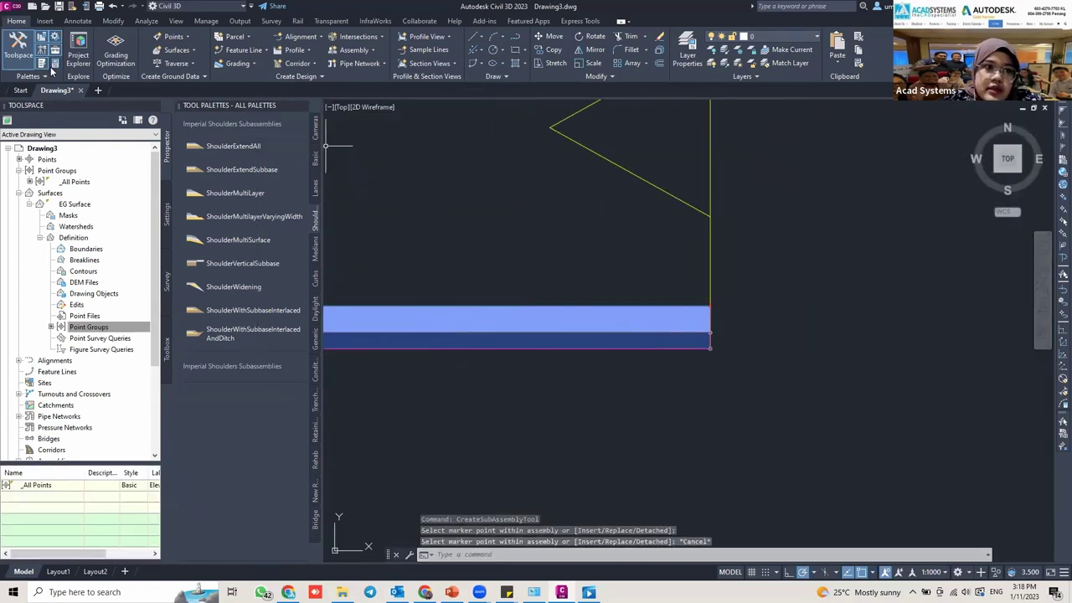
key("ctrl+1")
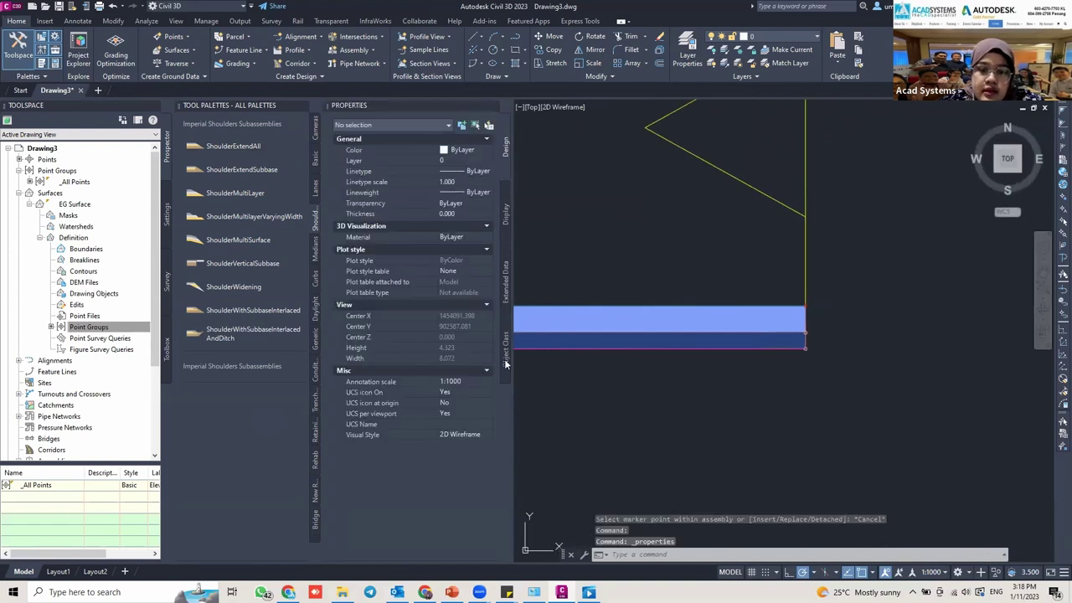
left_click(244, 145)
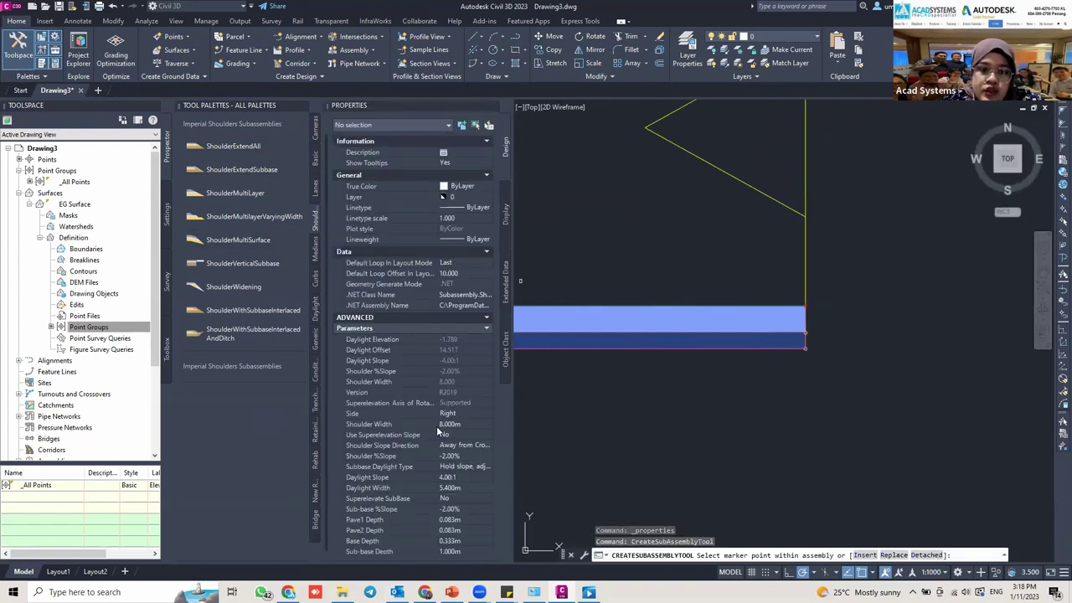
scroll(436, 426, "down", 1)
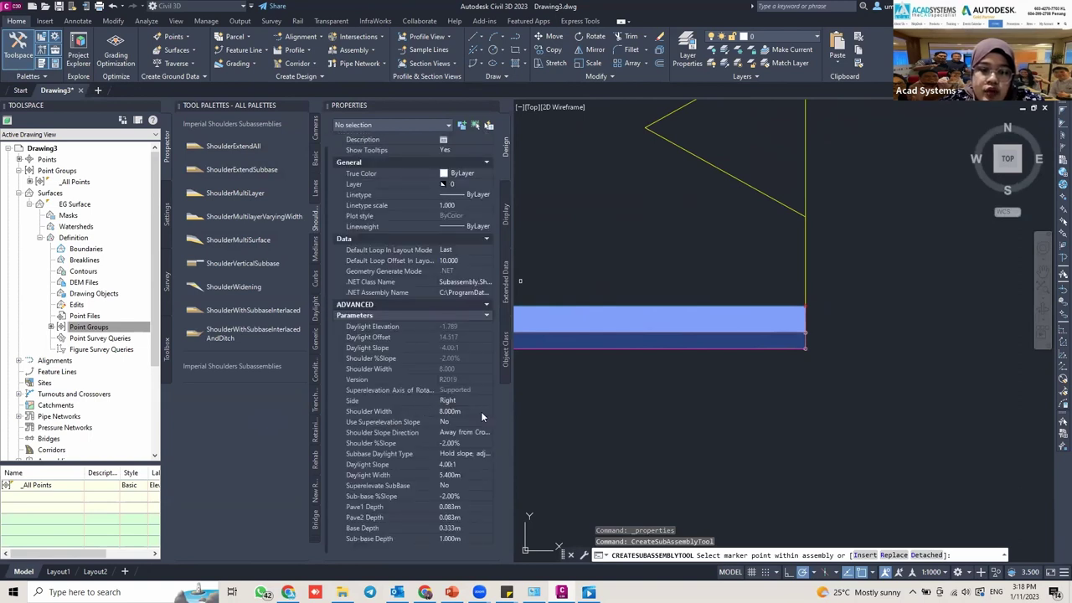
Set the shoulder width to 1.5 m and the daylight slope to 2:1.
left_click(474, 409)
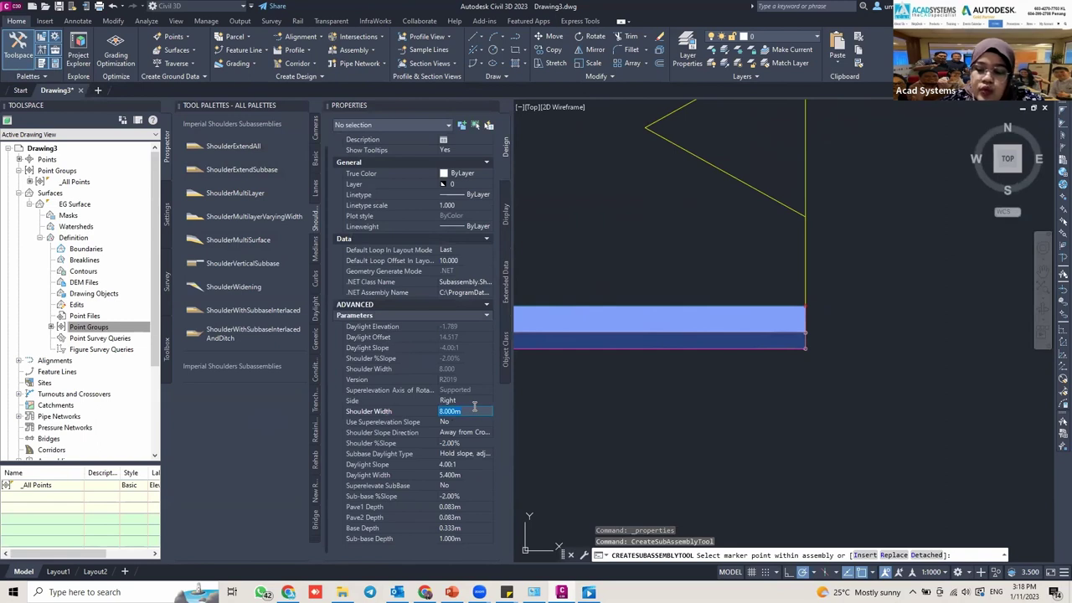
type("1.5")
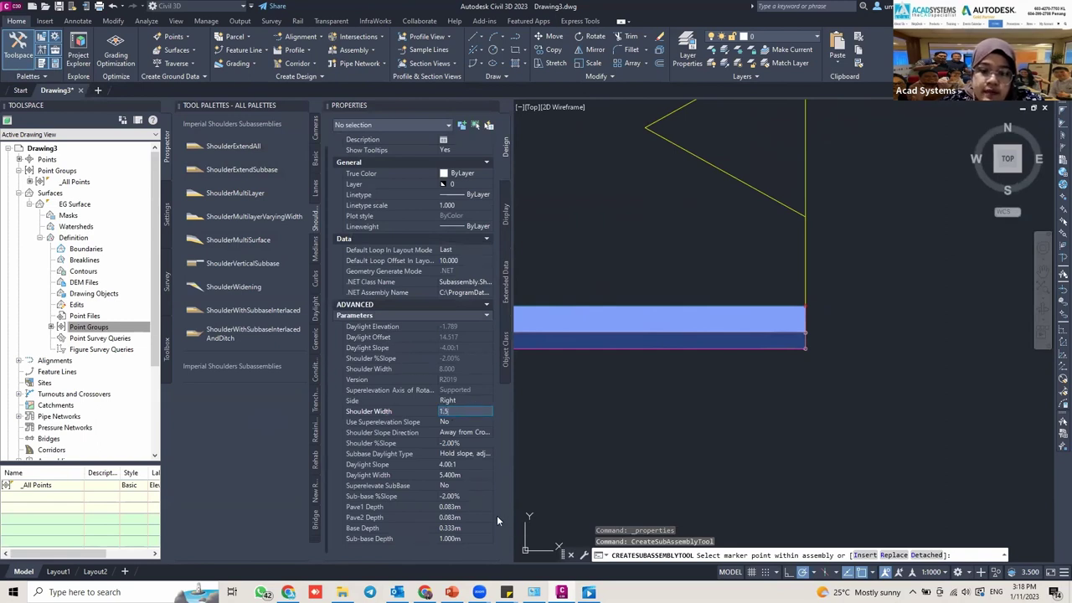
left_click(471, 464)
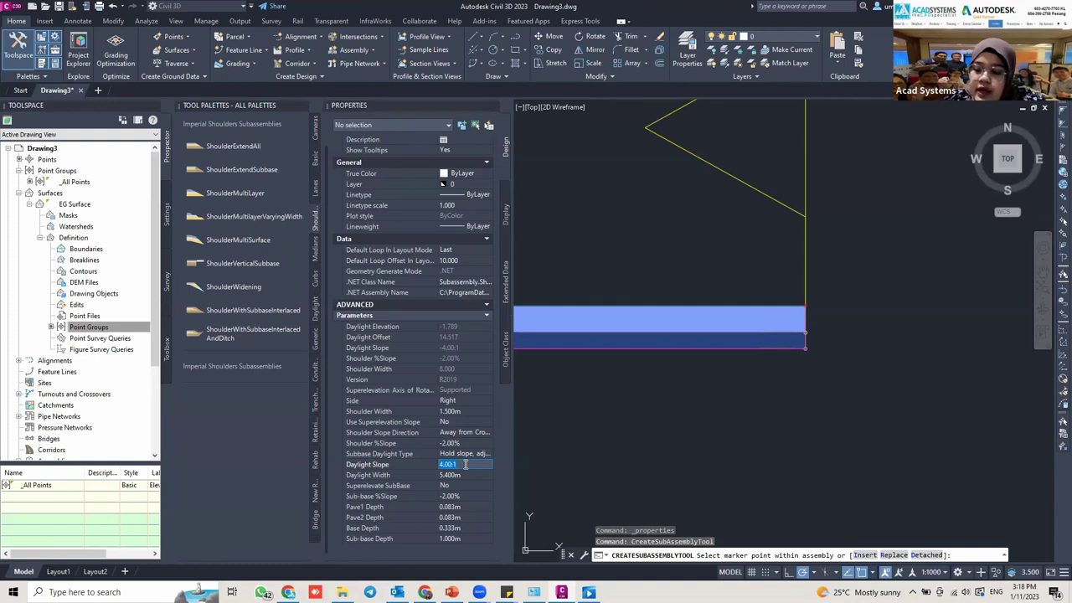
type("2")
left_click(466, 486)
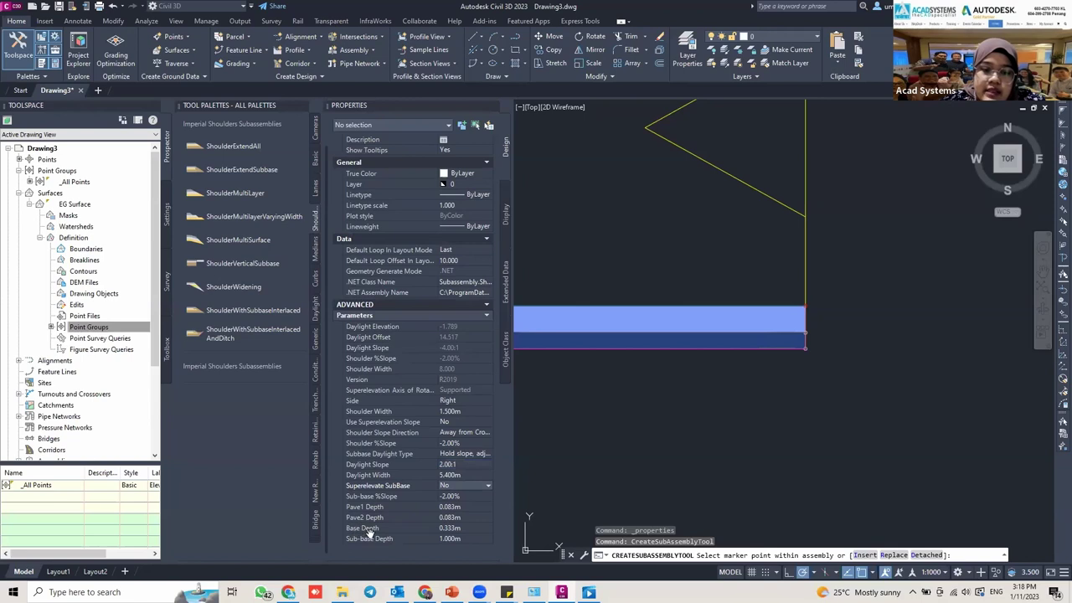
Set shoulder depths: Pave1 0.25 m, Pave2 0 m, Base 0.15 m, Sub-base 0 m.
left_click(460, 508)
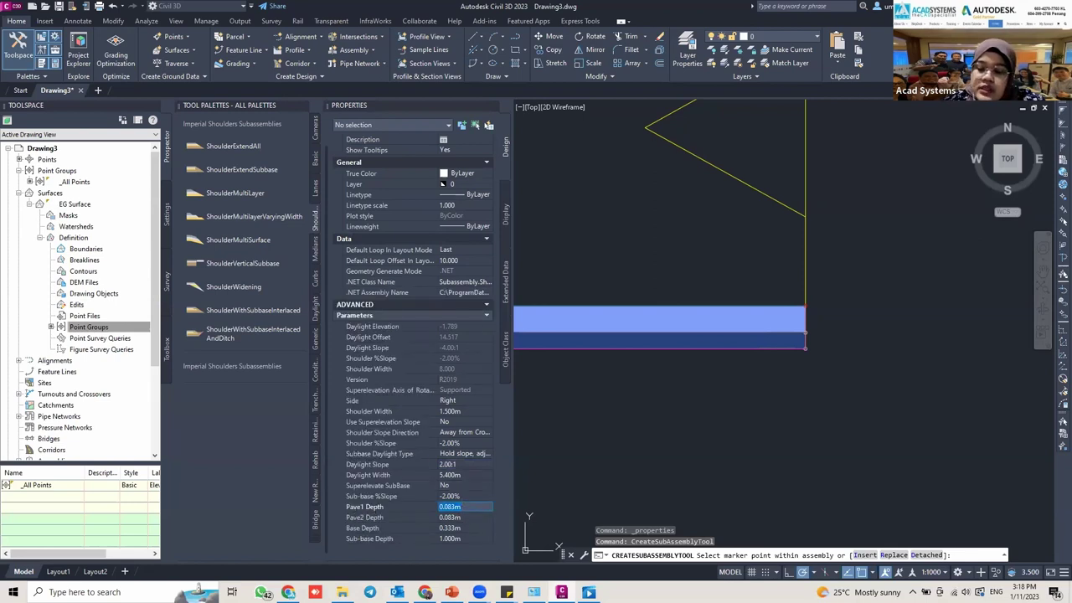
type("0.25")
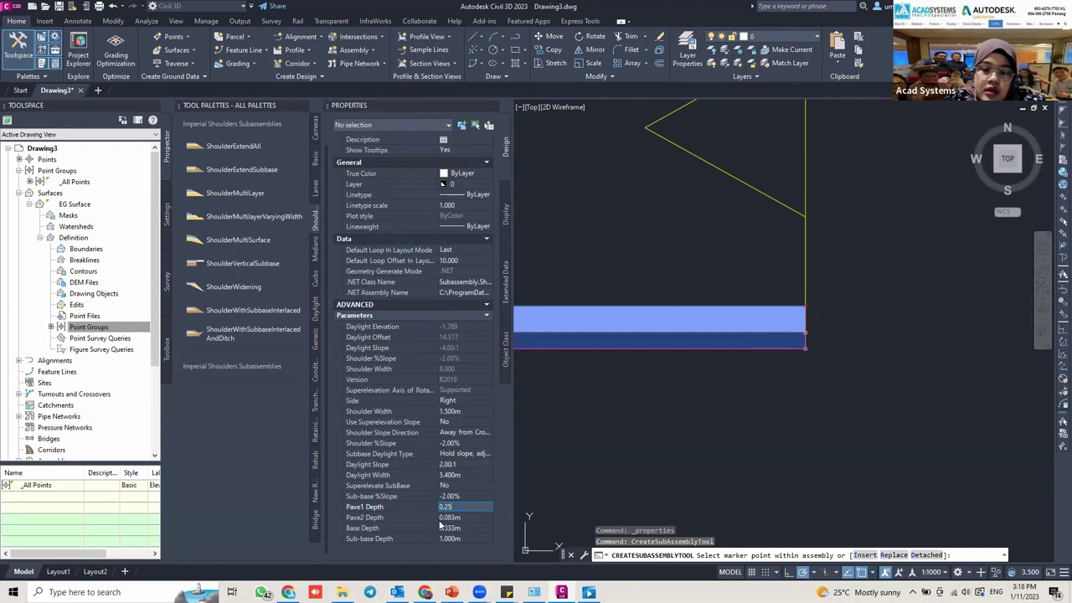
left_click(460, 519)
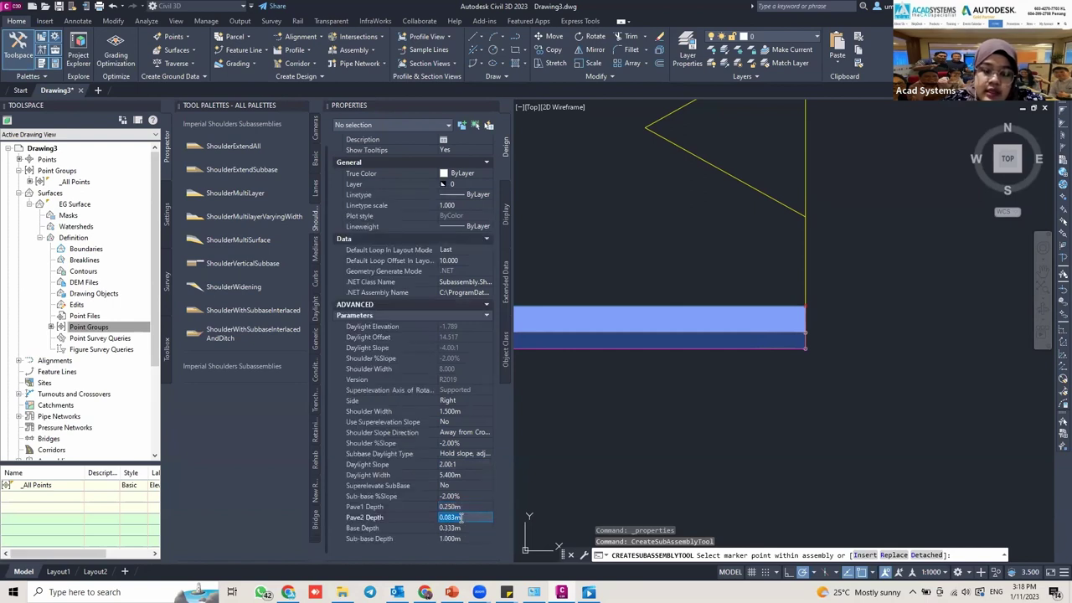
type("0")
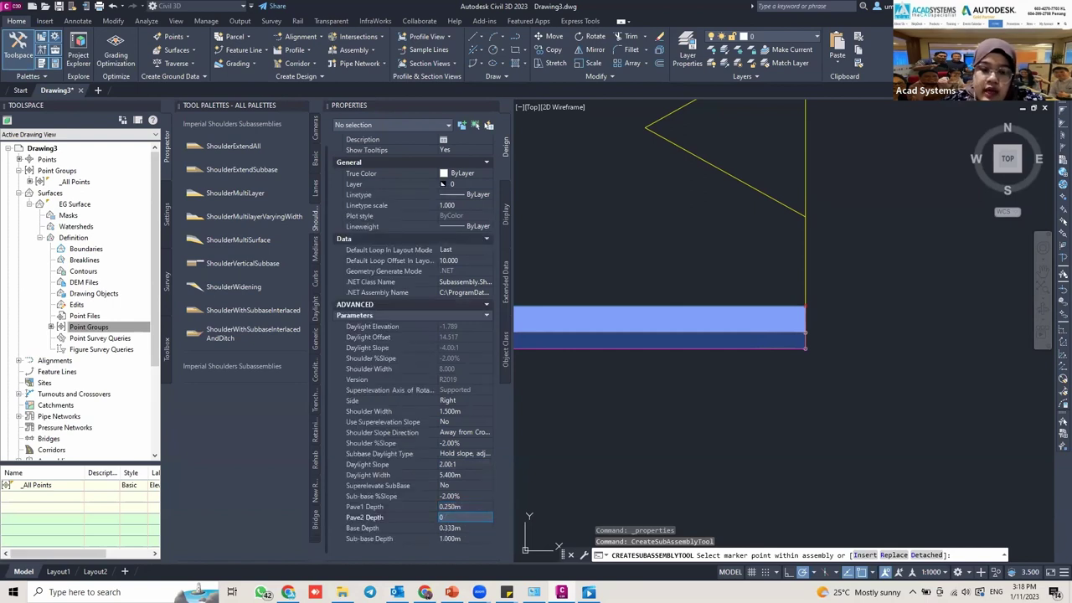
left_click(460, 529)
type("0.15")
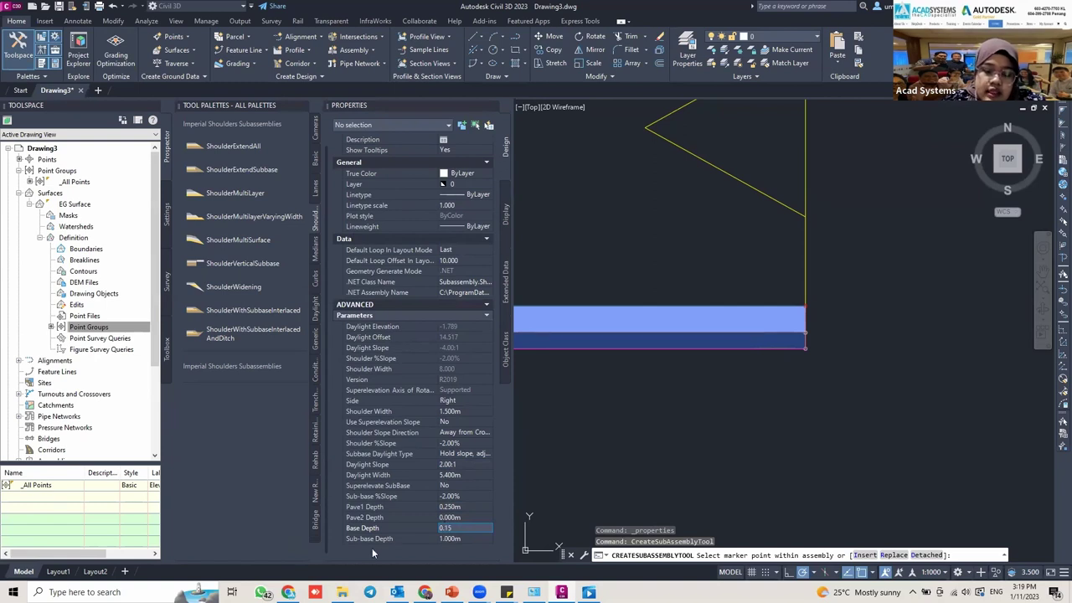
key("Return")
left_click(449, 539)
type("0")
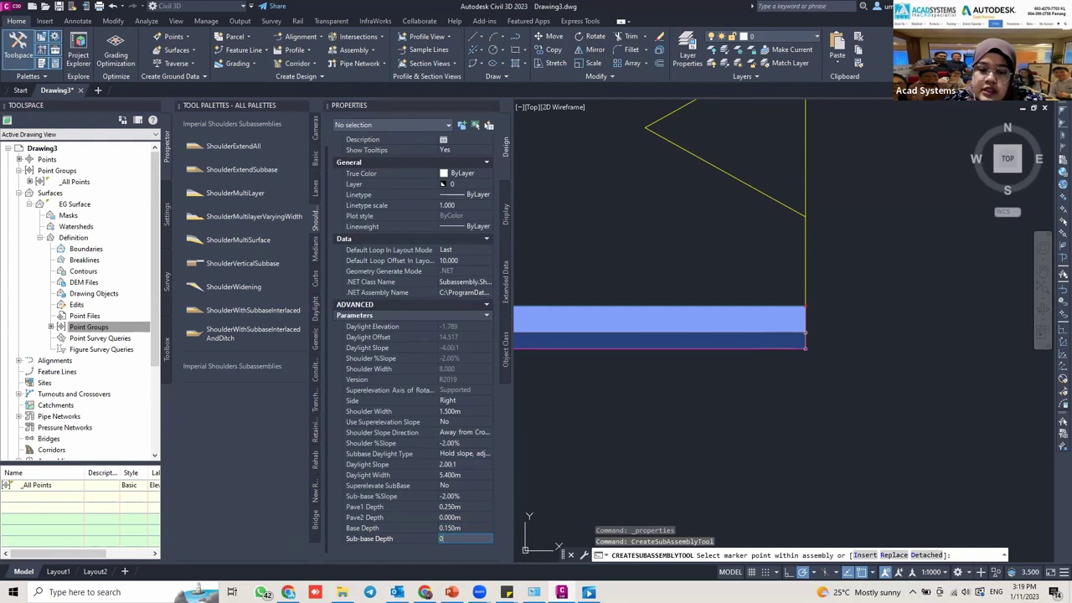
left_click(479, 528)
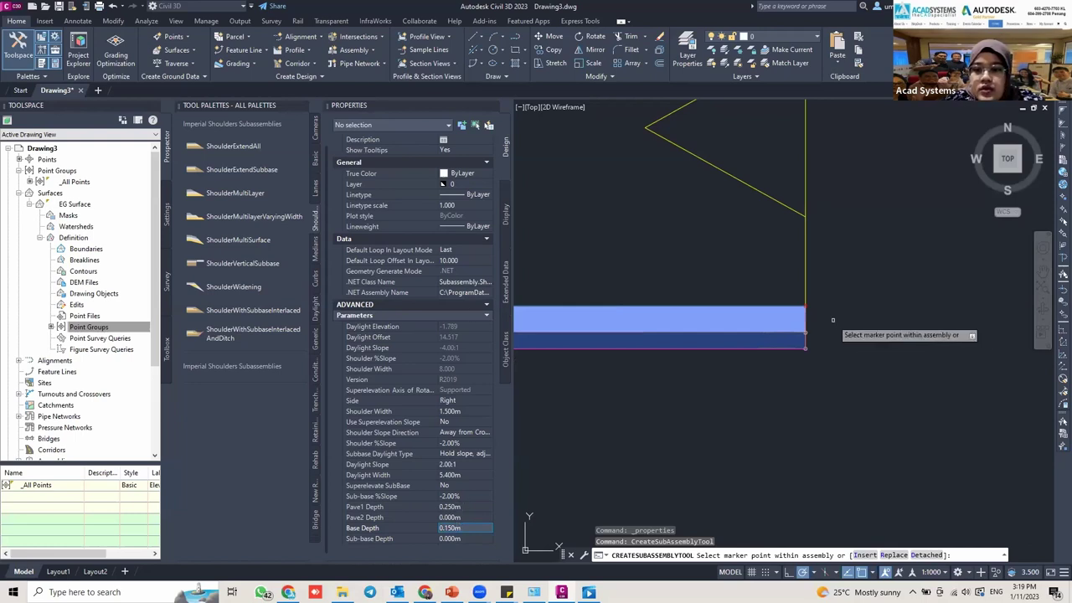
Zoom and pan to the lane's right end to reach the shoulder attachment point.
middle_click_drag(831, 320, 593, 391)
scroll(593, 390, "up", 2)
scroll(548, 377, "up", 3)
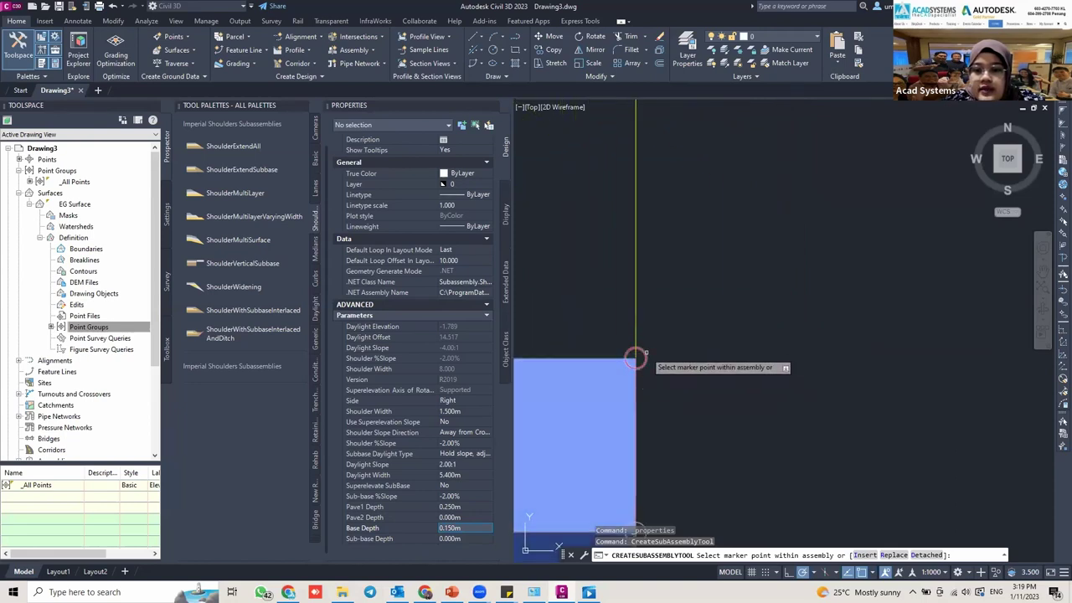
scroll(637, 356, "down", 4)
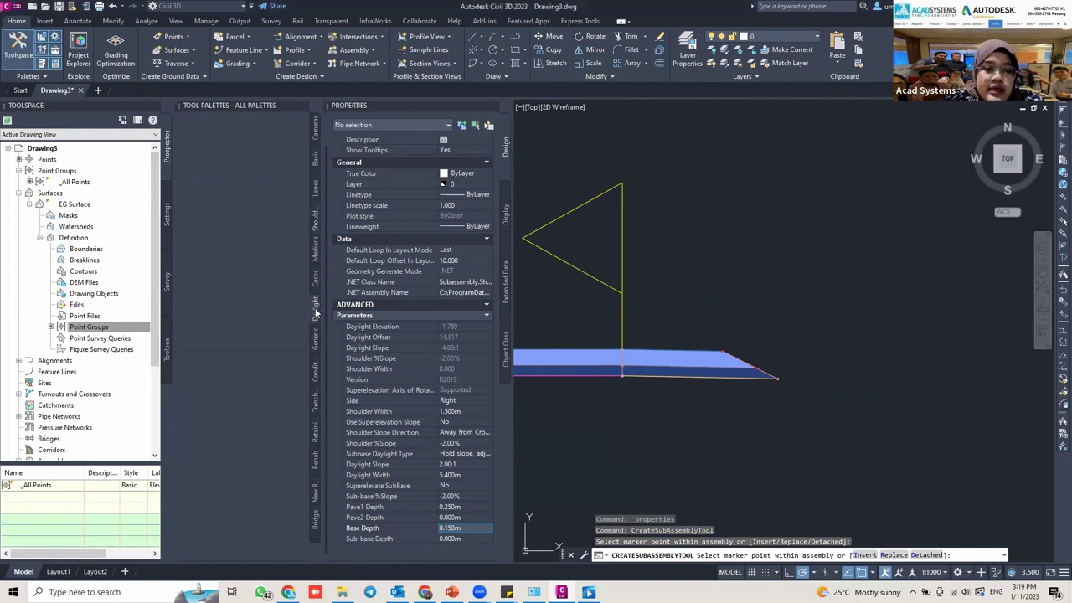
Select the BasicSideSlopeCutDitch subassembly from the Basic tool palette for placement.
left_click(315, 307)
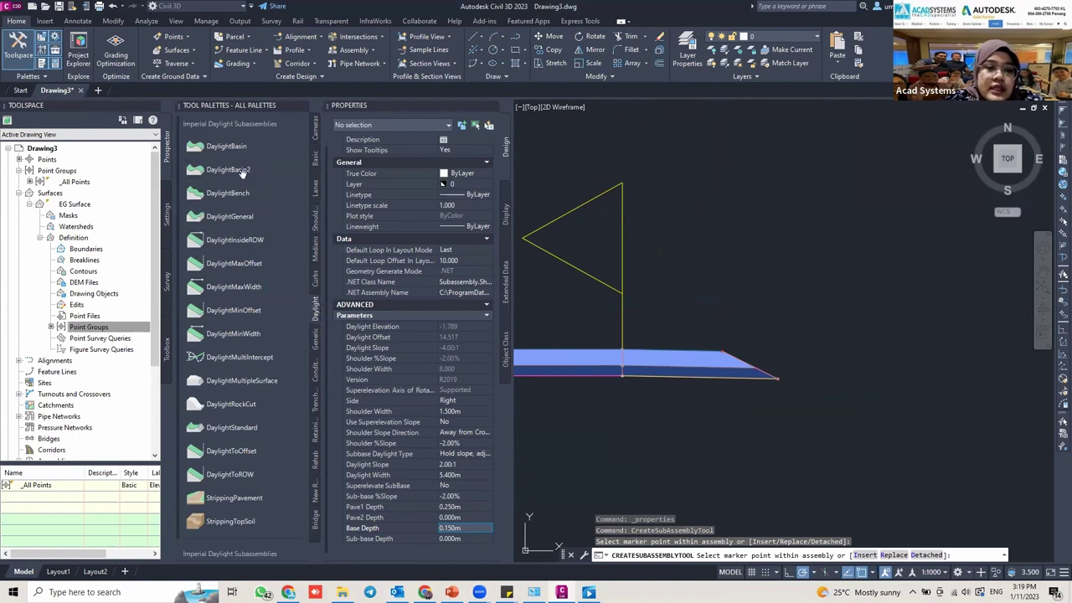
scroll(221, 331, "up", 1)
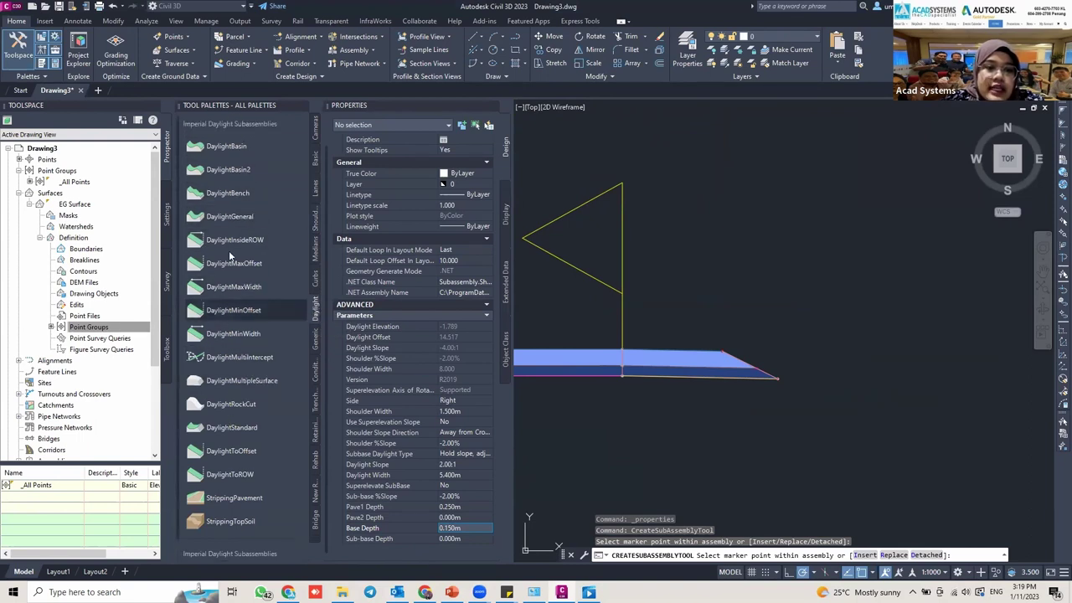
left_click(316, 160)
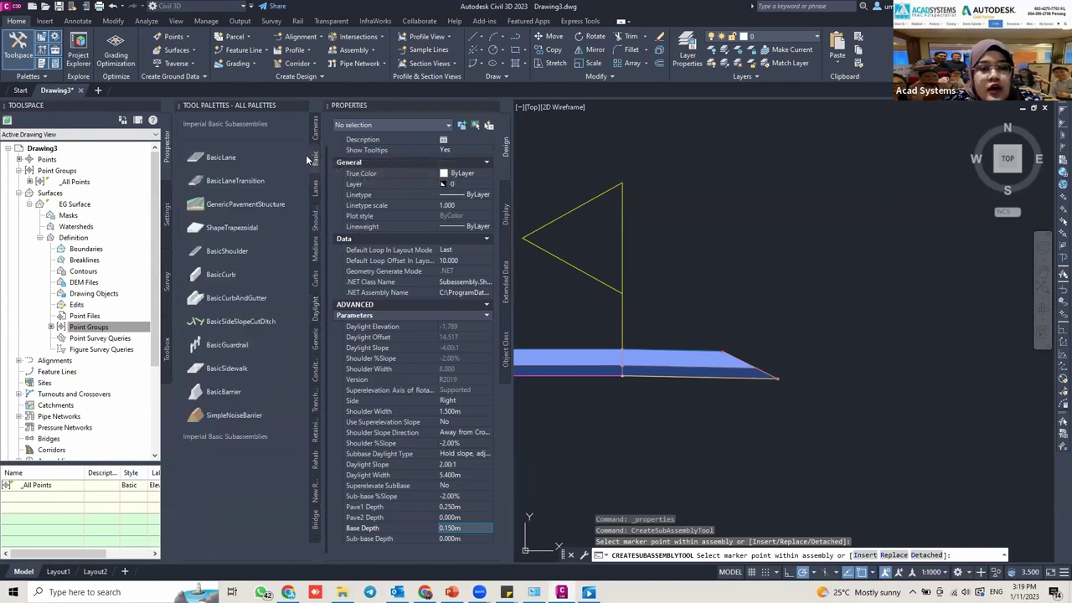
left_click(212, 327)
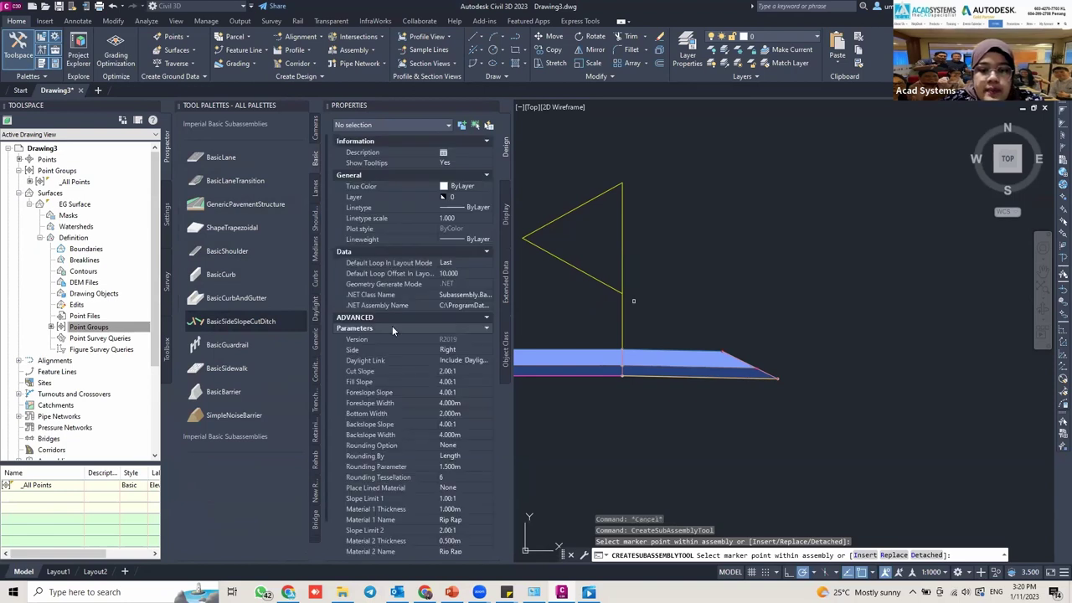
Set the subassembly's Cut Slope to 1:1 and Fill Slope to 2:1.
left_click(465, 371)
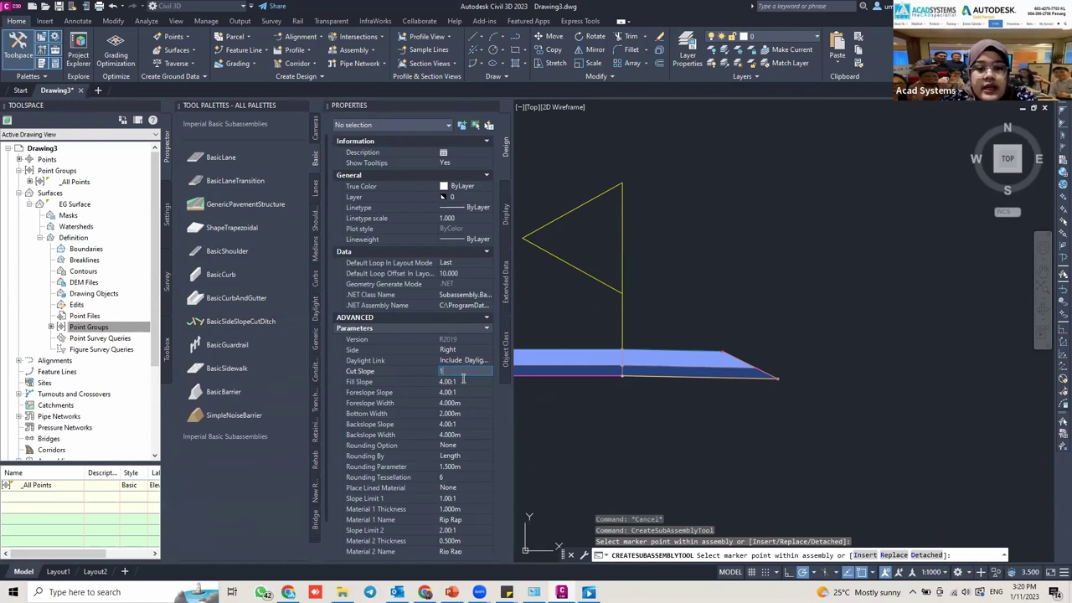
type("1")
left_click(463, 381)
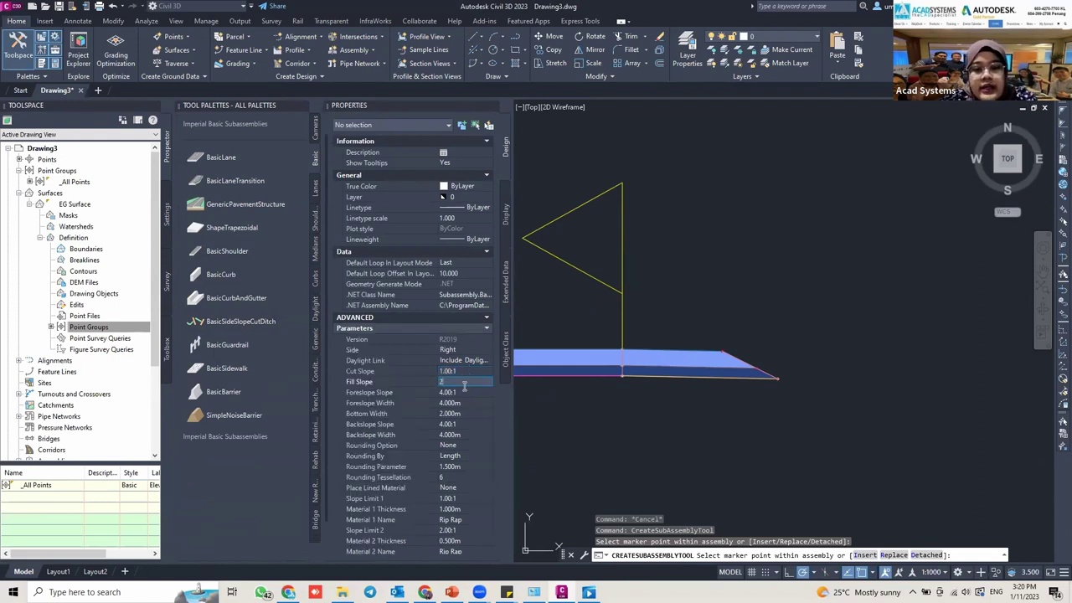
type("2")
key("Return")
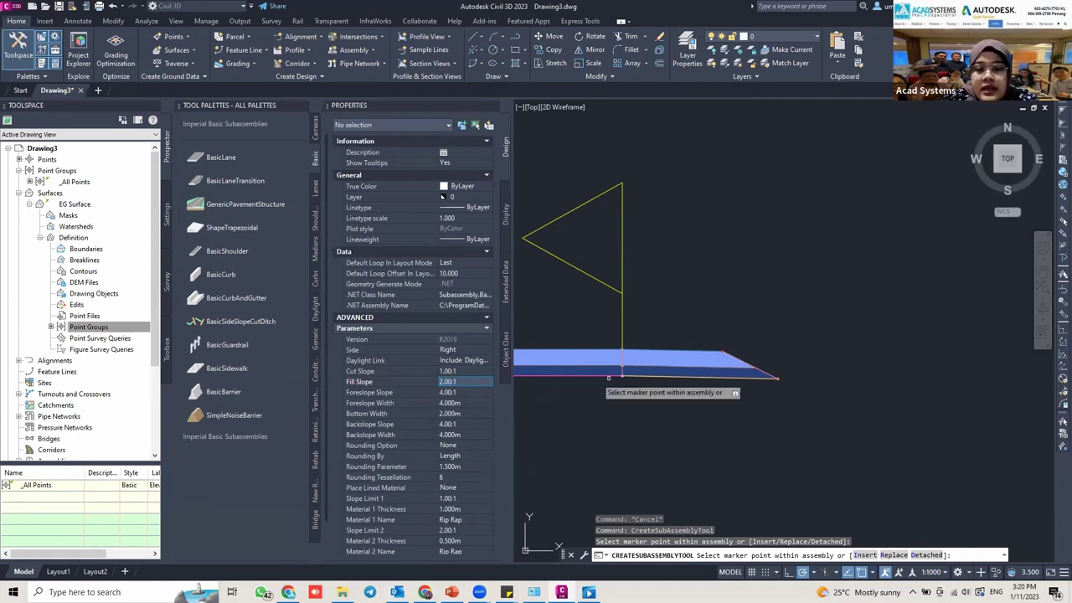
Attach the BasicSideSlopeCutDitch to the outer end marker of the right shoulder.
scroll(779, 377, "up", 2)
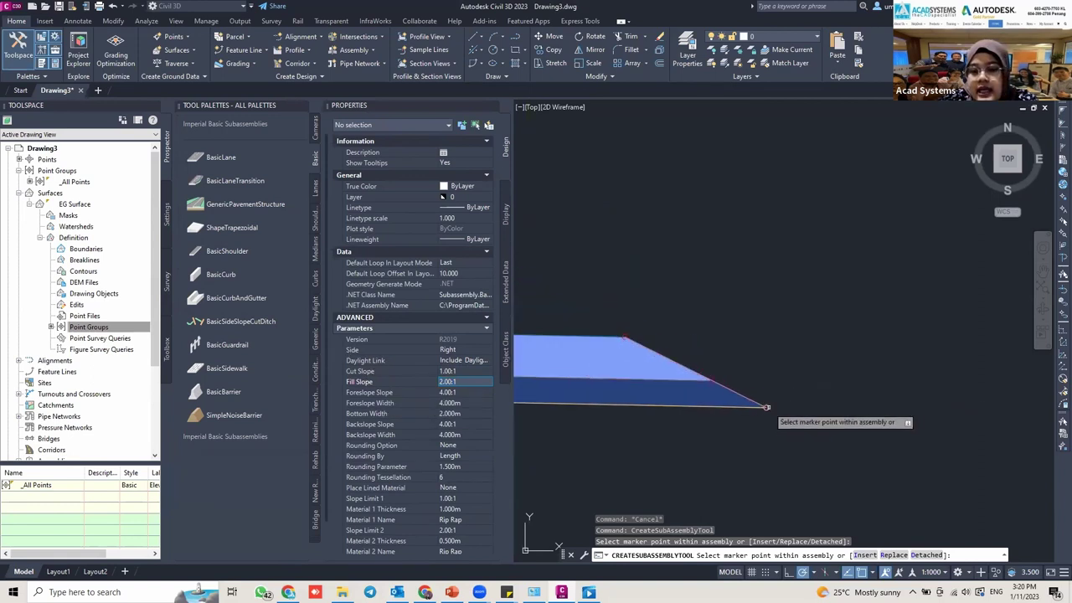
scroll(523, 360, "down", 2)
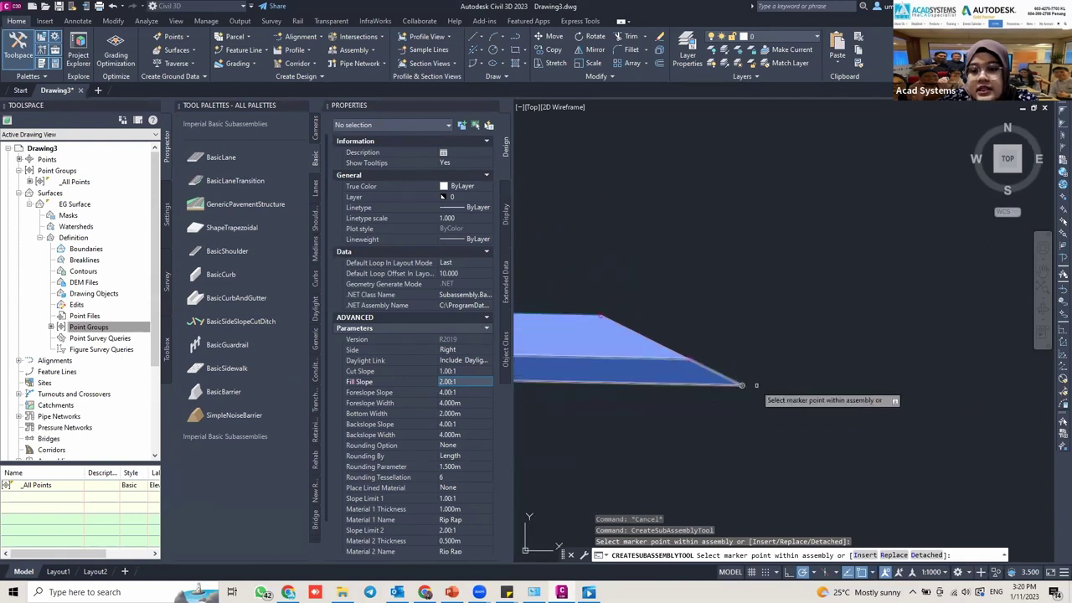
scroll(737, 384, "up", 2)
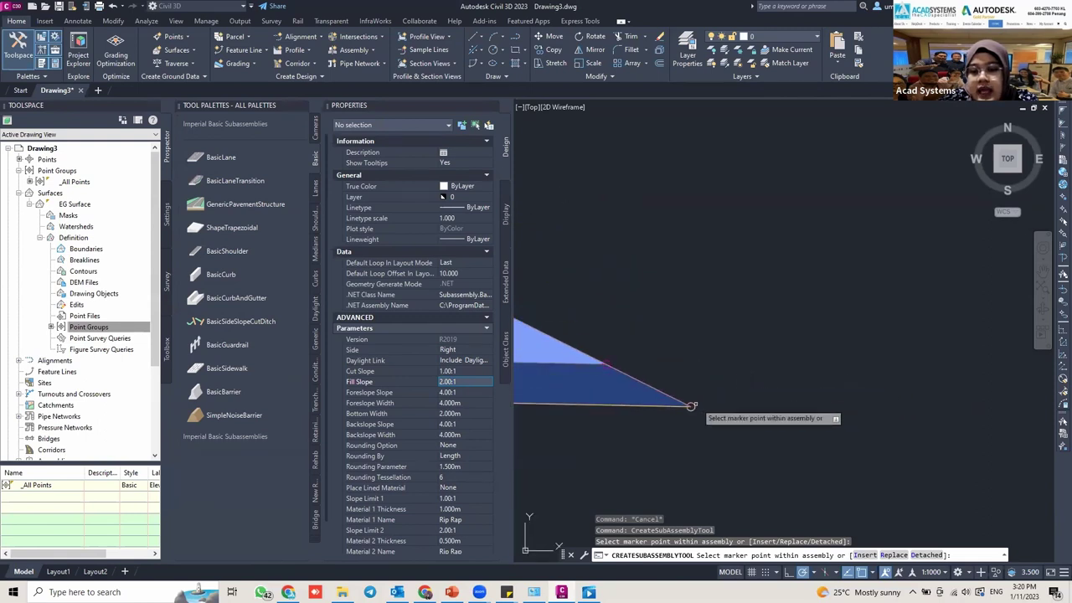
left_click(691, 407)
scroll(696, 402, "down", 2)
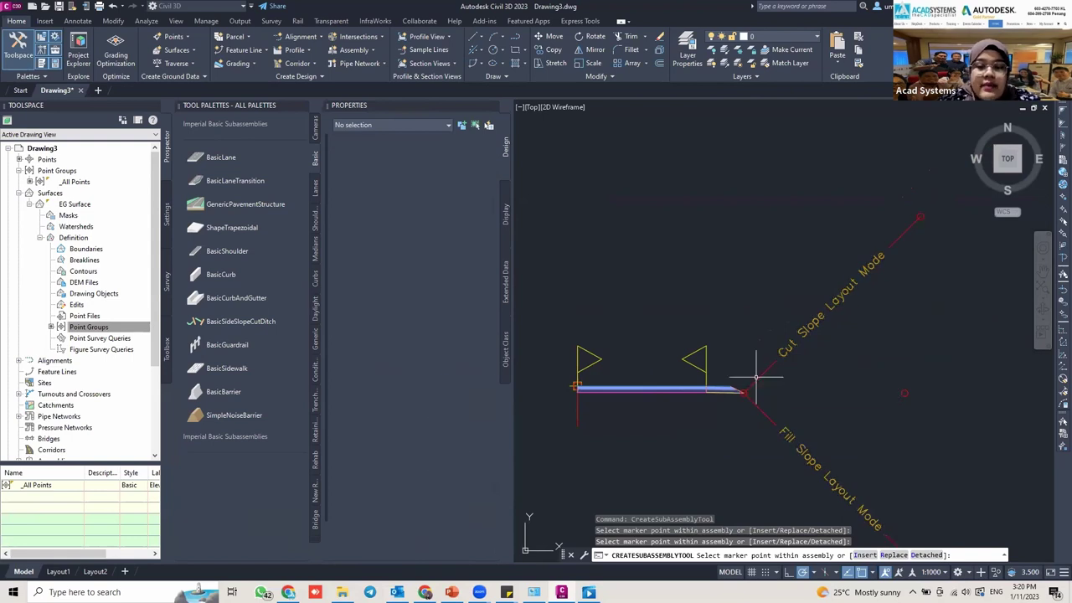
End subassembly placement, close the Properties palette, and recentre the ROAD assembly.
key("Escape")
left_click(493, 108)
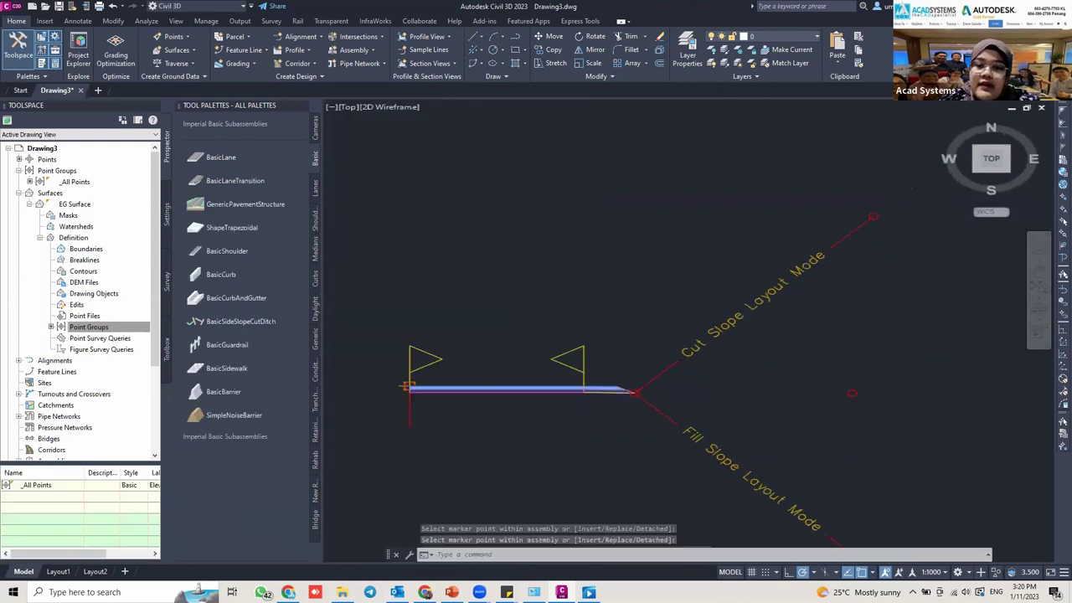
middle_click_drag(640, 370, 647, 276)
scroll(647, 276, "up", 2)
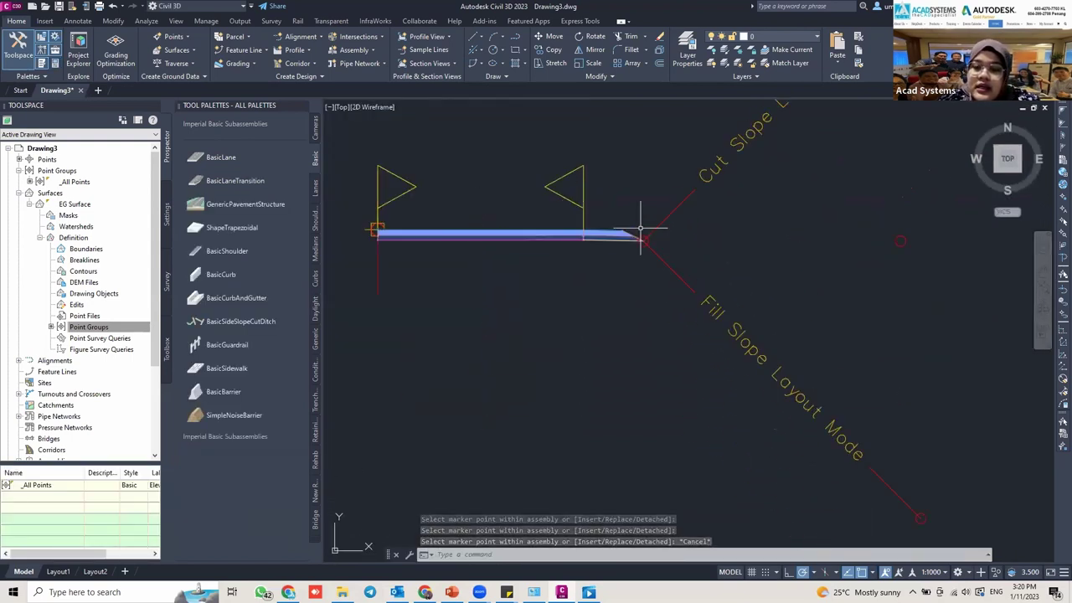
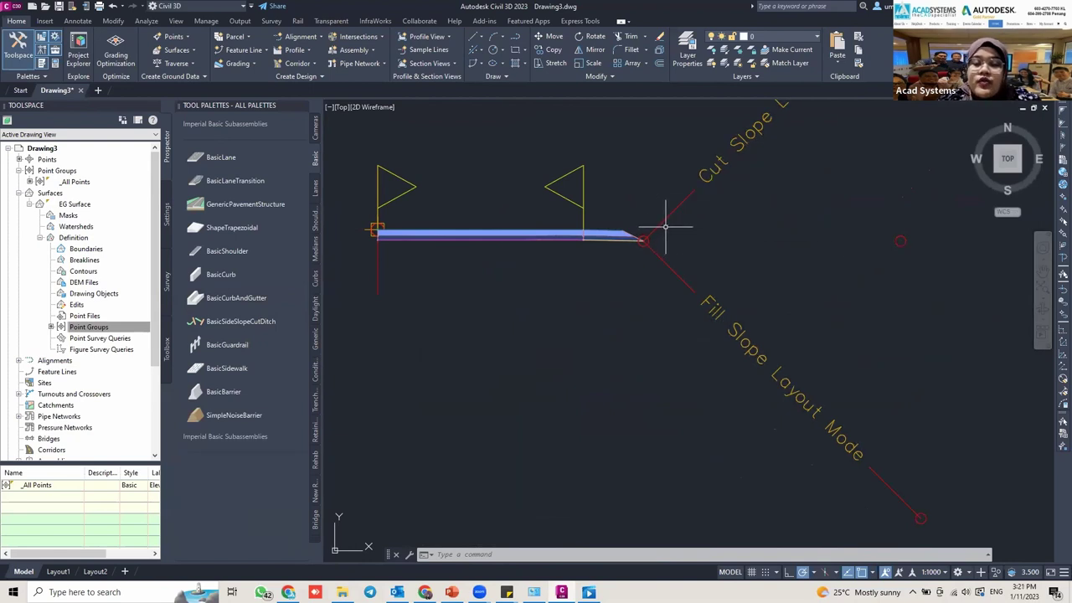
Select the whole ROAD assembly, including lane and cut/fill daylight slopes, with a crossing window.
scroll(666, 242, "down", 5)
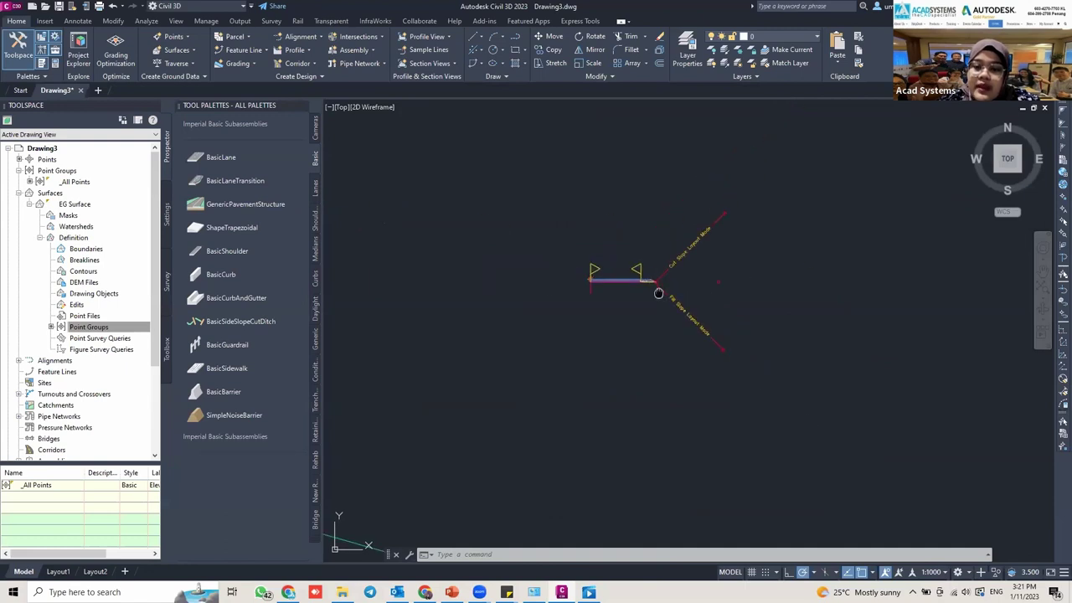
left_click(751, 346)
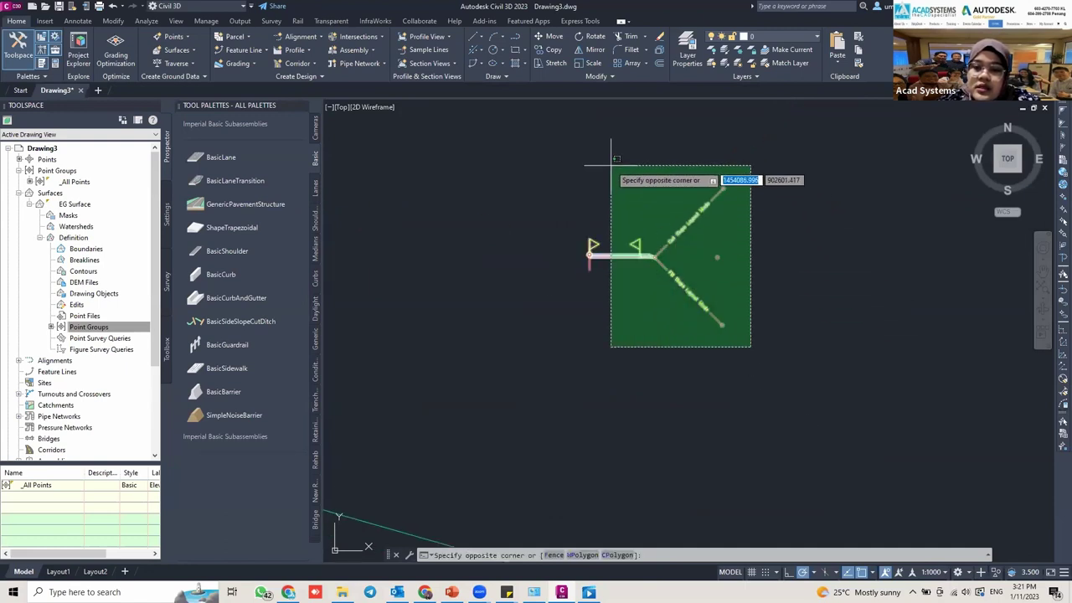
key("Escape")
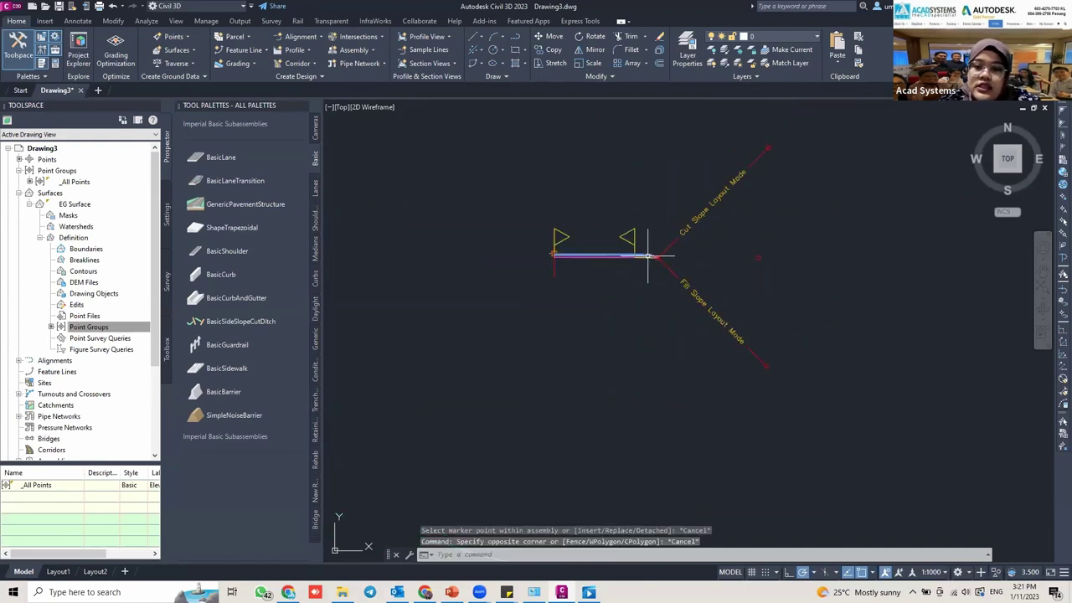
scroll(637, 268, "up", 8)
middle_click_drag(677, 254, 551, 263)
scroll(550, 263, "down", 4)
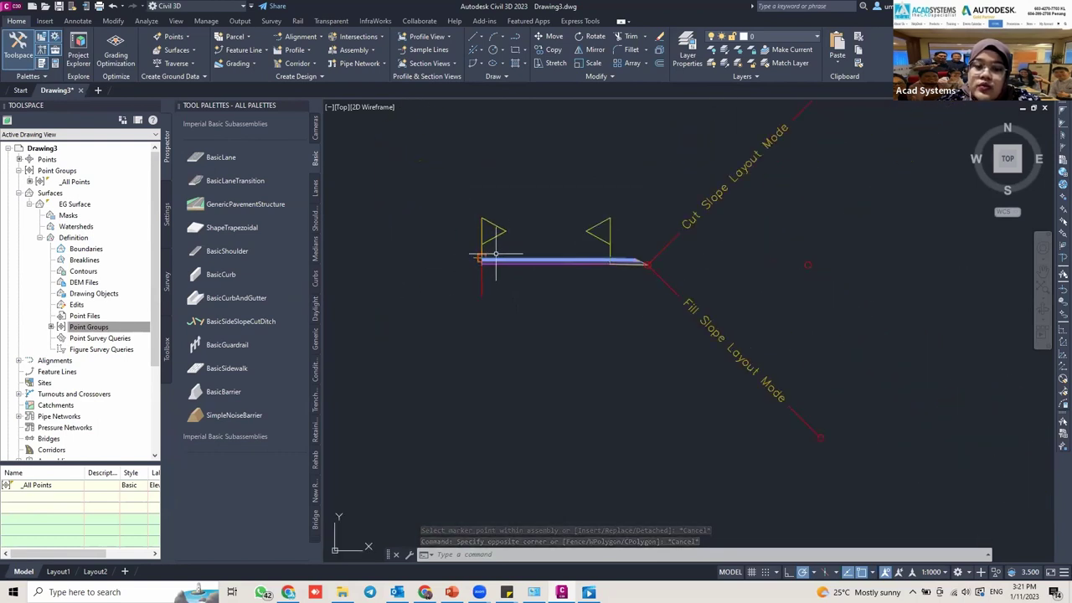
left_click(868, 454)
left_click(473, 99)
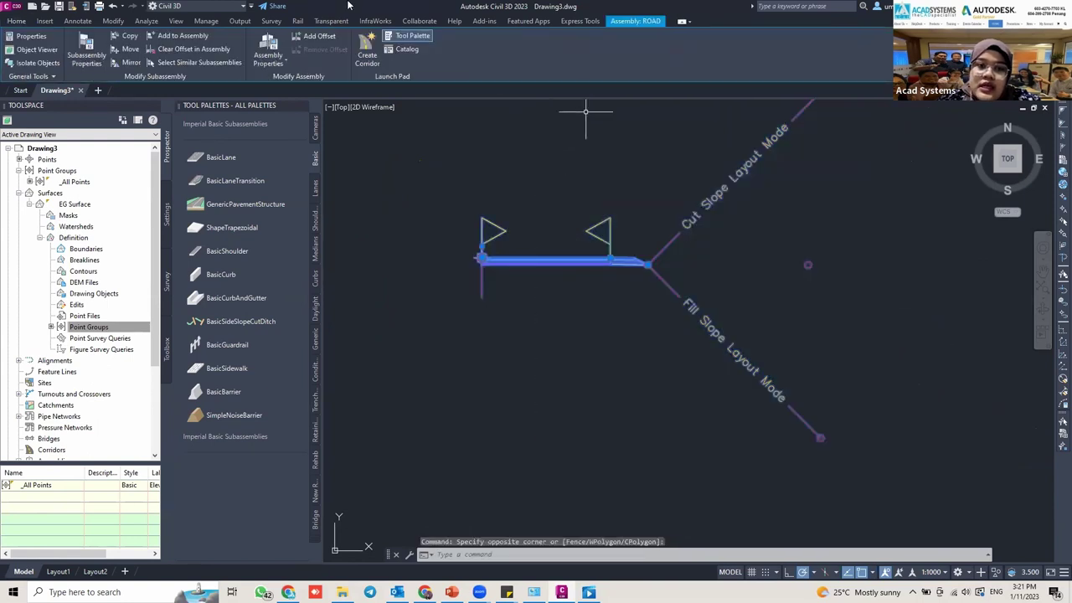
Mirror the right-side lane and daylight slope to the left about the ROAD assembly marker.
left_click(121, 65)
scroll(469, 260, "up", 5)
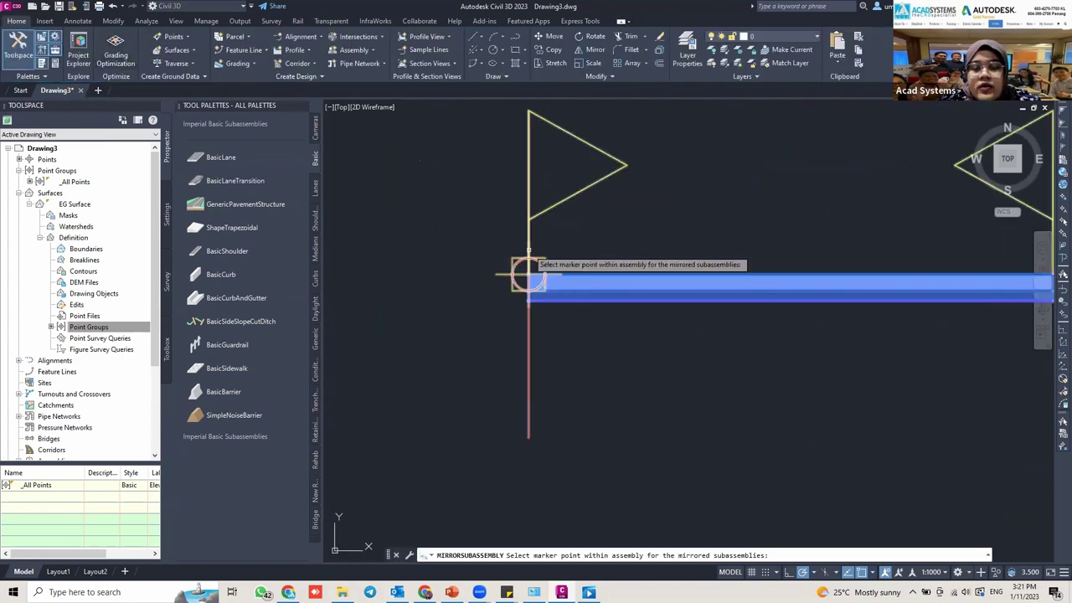
left_click(528, 274)
scroll(530, 273, "down", 4)
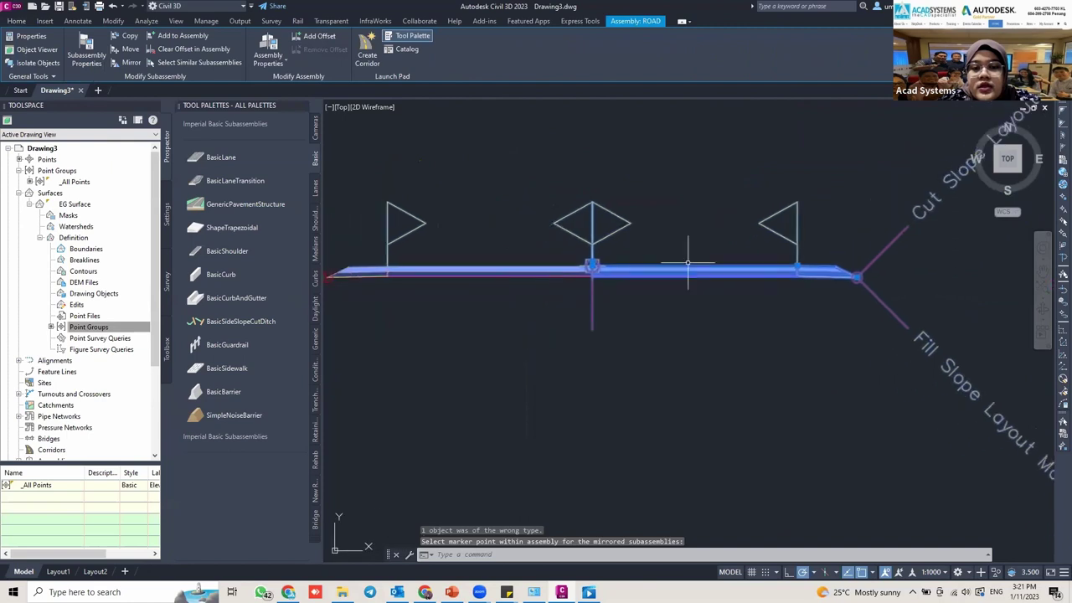
key("Escape")
scroll(593, 267, "down", 4)
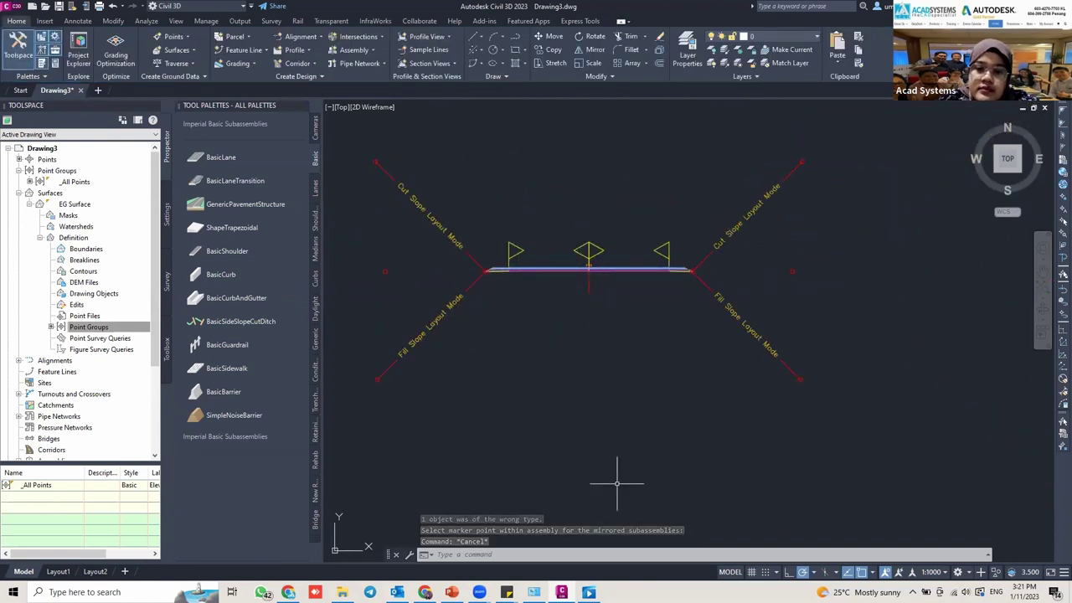
middle_click_drag(614, 331, 639, 384)
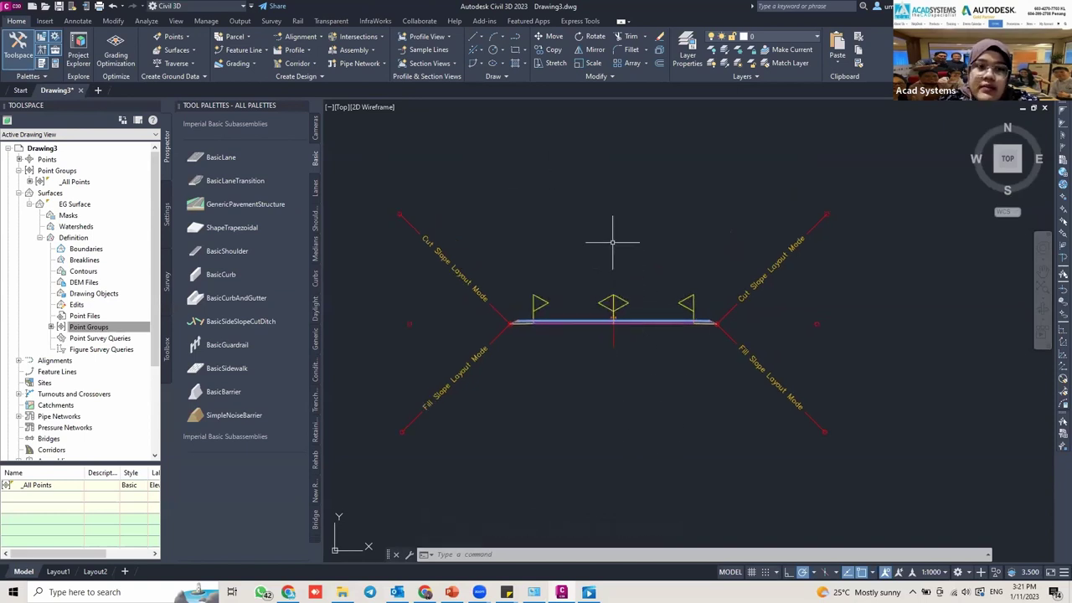
Create an assembly named BRIDGE and place its baseline marker in empty space above ROAD.
left_click(374, 52)
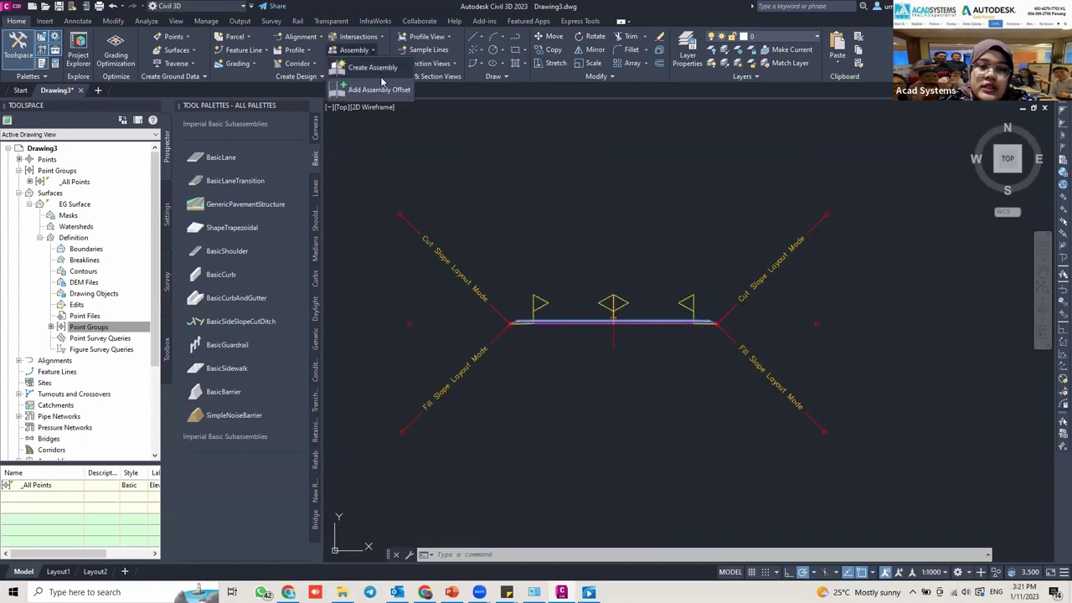
left_click(375, 68)
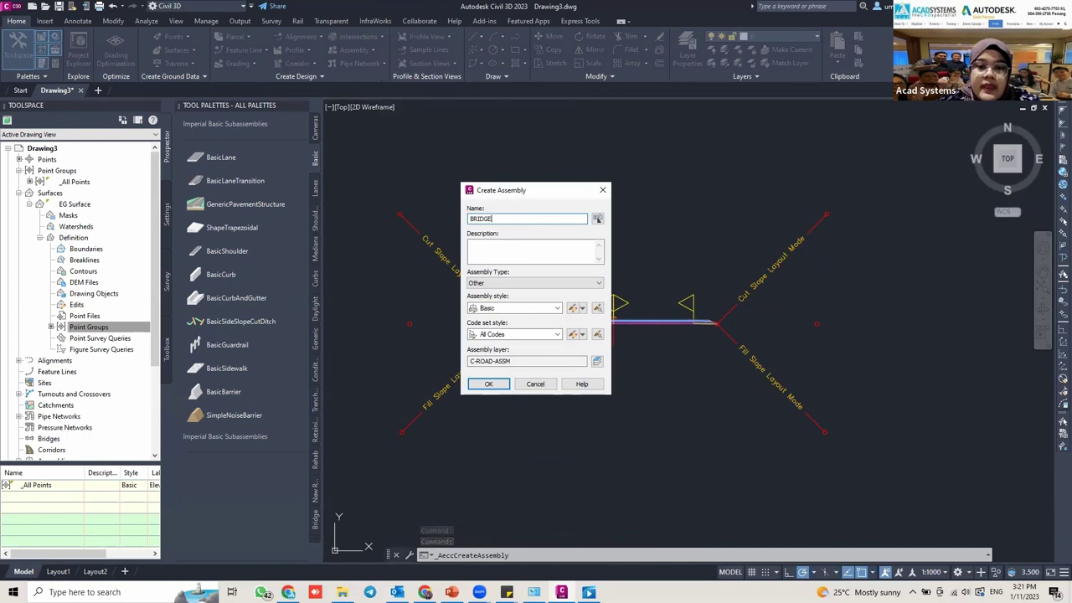
type("BRIDGE")
left_click(490, 383)
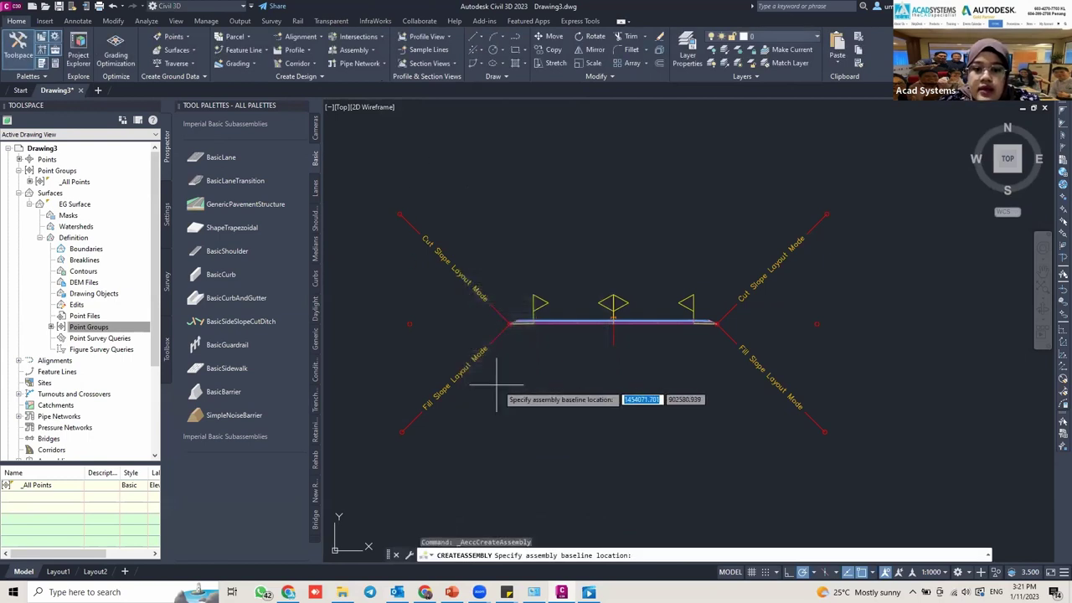
middle_click_drag(617, 143, 621, 316)
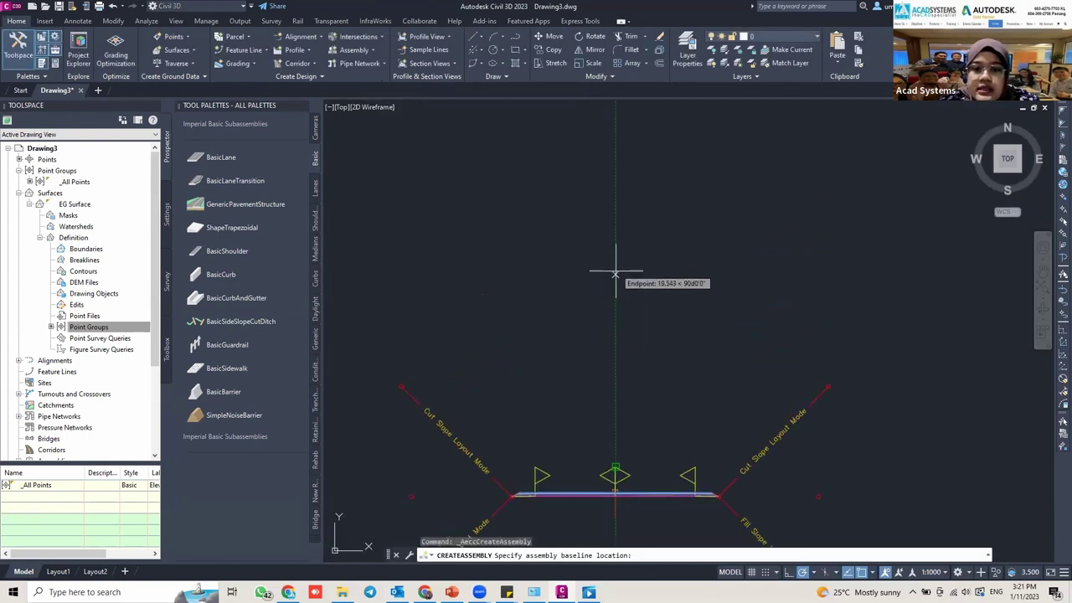
left_click(627, 165)
scroll(680, 309, "up", 3)
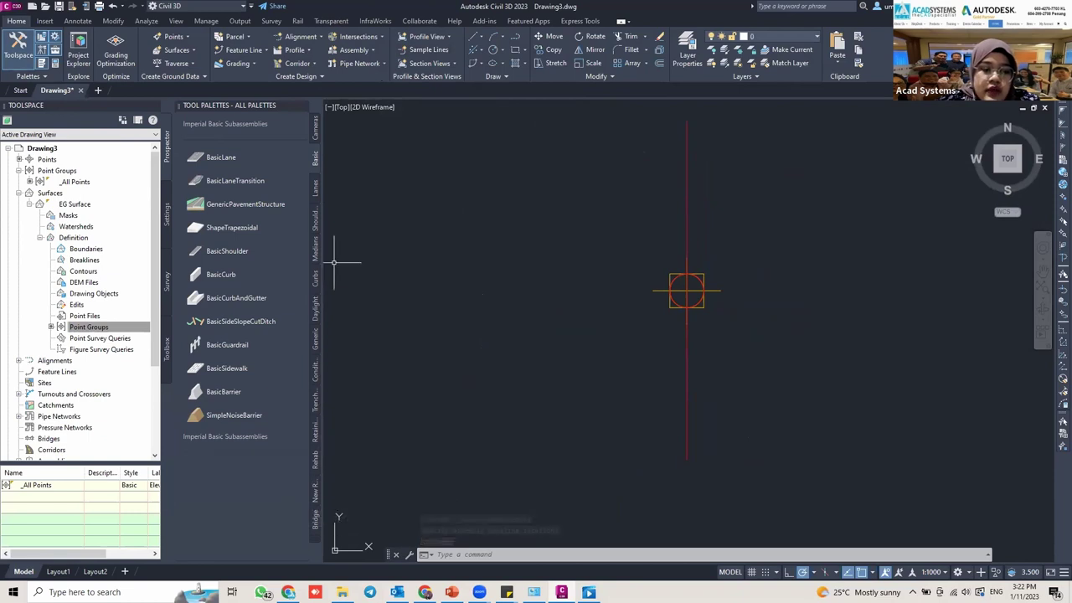
Copy the ROAD assembly's right lane onto the BRIDGE assembly marker.
scroll(658, 342, "down", 2)
scroll(627, 355, "down", 2)
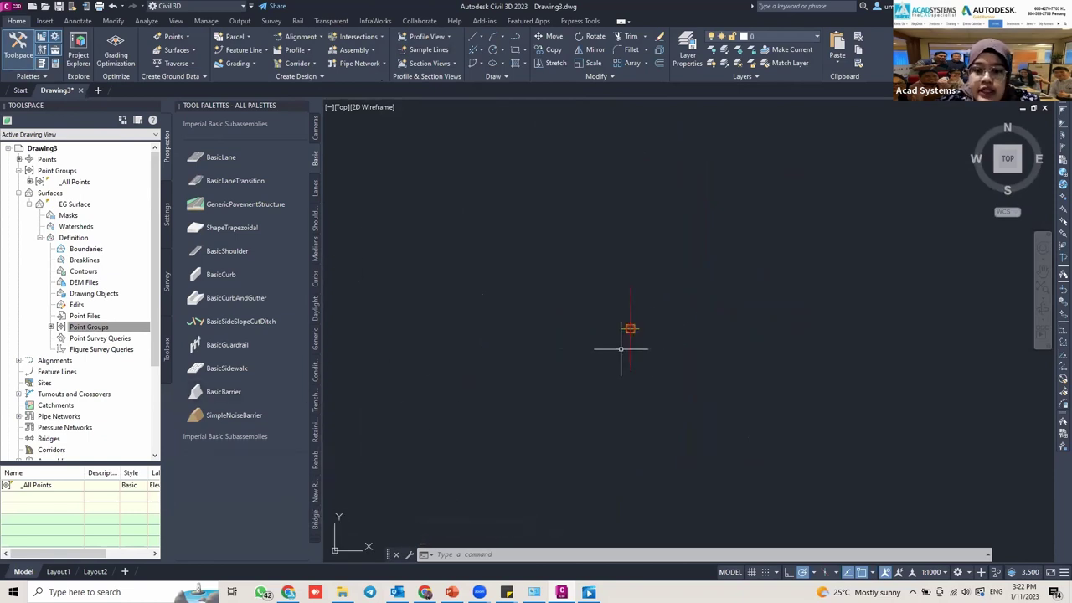
scroll(628, 311, "up", 5)
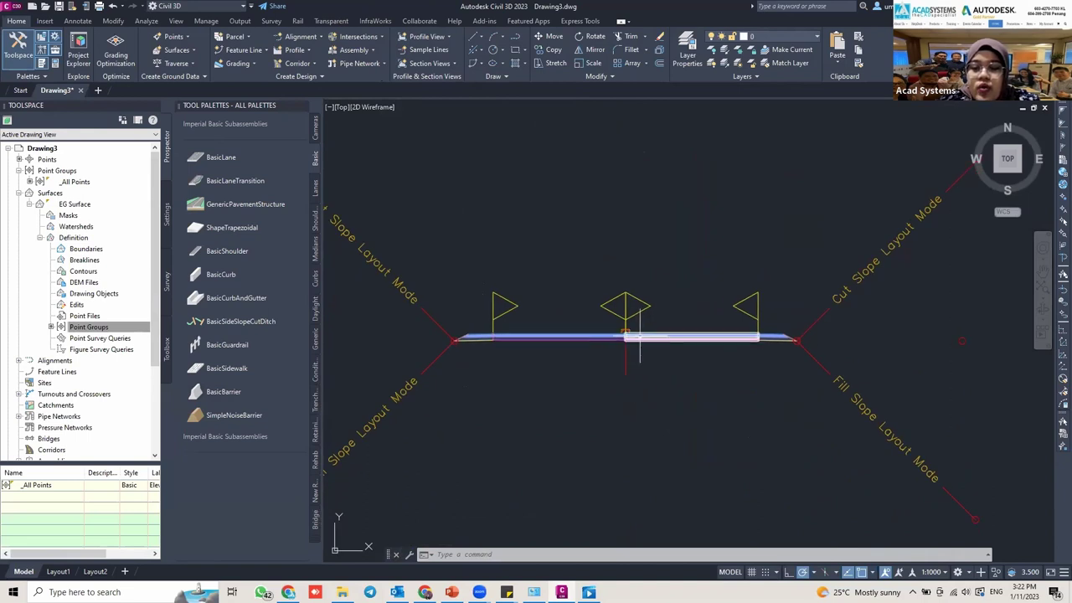
mouse_move(639, 338)
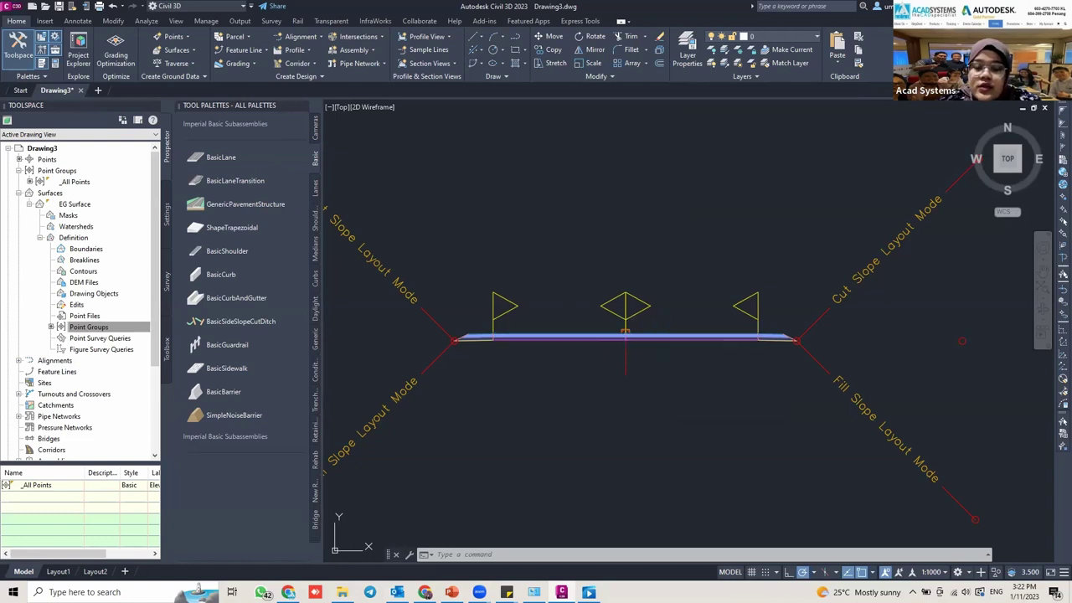
left_click(666, 338)
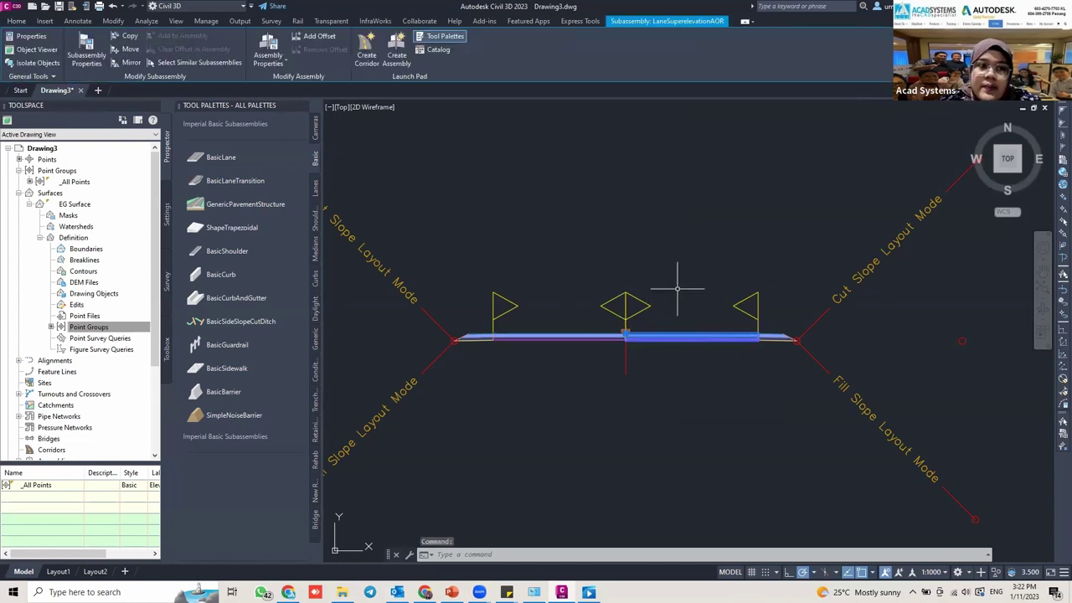
left_click(130, 40)
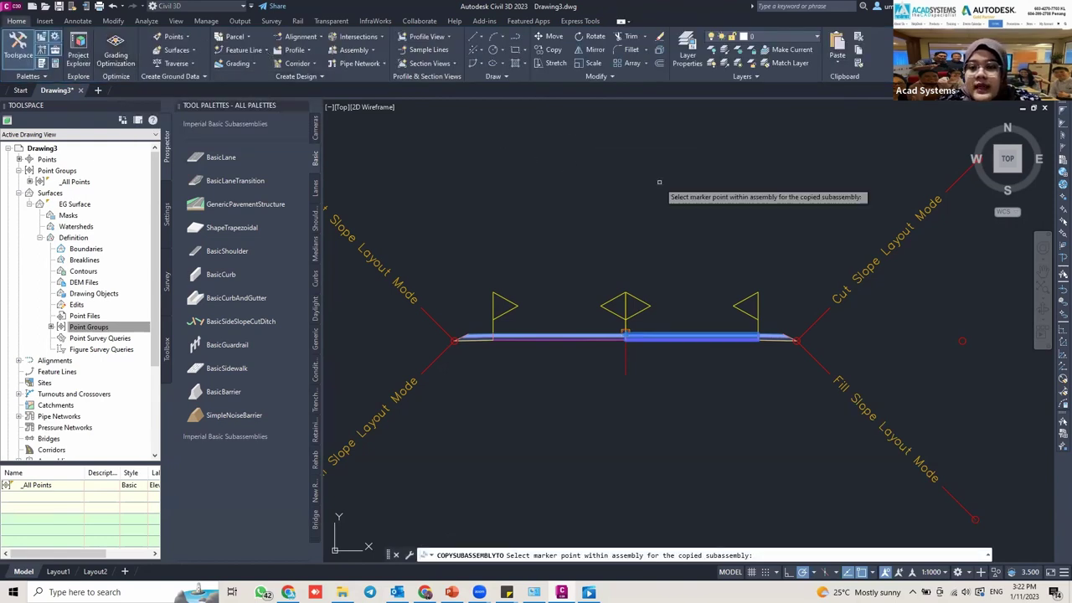
mouse_move(661, 183)
middle_mouse_down()
mouse_move(654, 331)
mouse_move(616, 180)
mouse_move(587, 172)
mouse_move(634, 206)
mouse_move(611, 226)
mouse_move(634, 245)
middle_mouse_up()
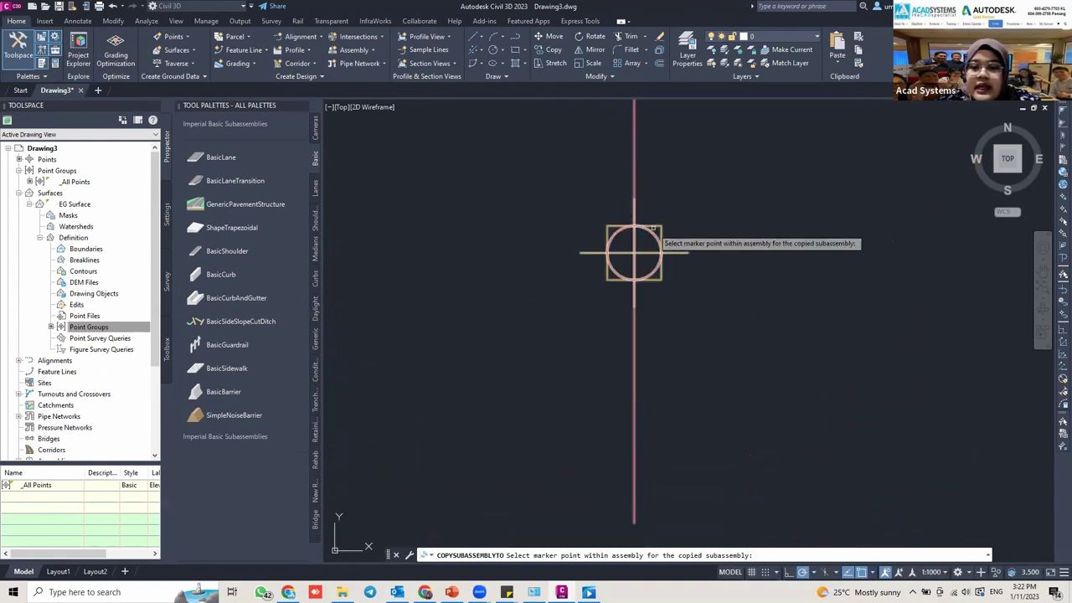
scroll(635, 245, "down", 3)
left_click(635, 245)
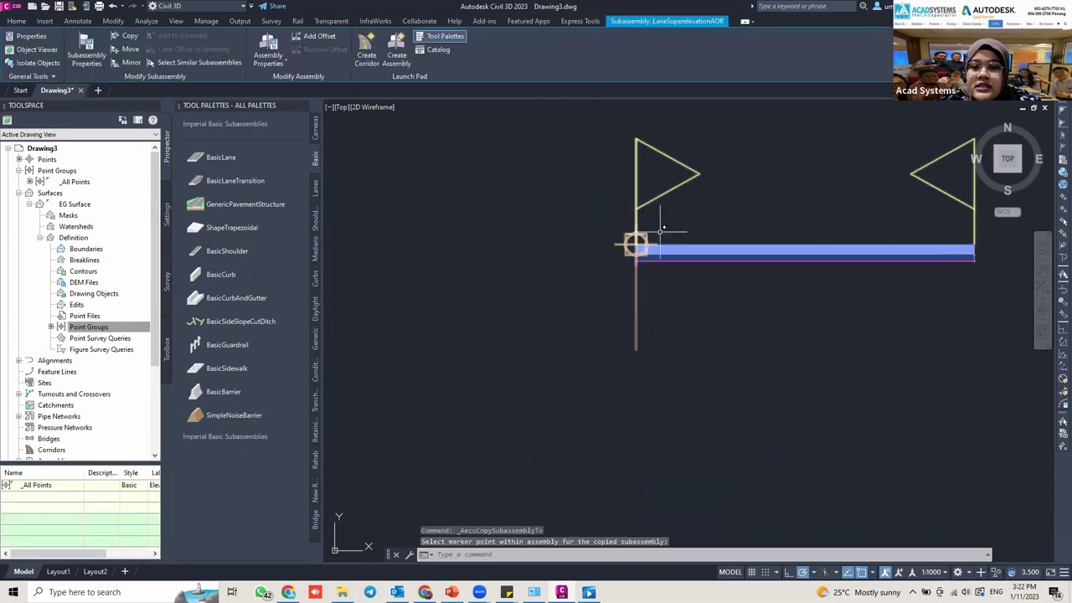
scroll(637, 242, "down", 3)
scroll(642, 251, "up", 2)
middle_click_drag(643, 414, 642, 263)
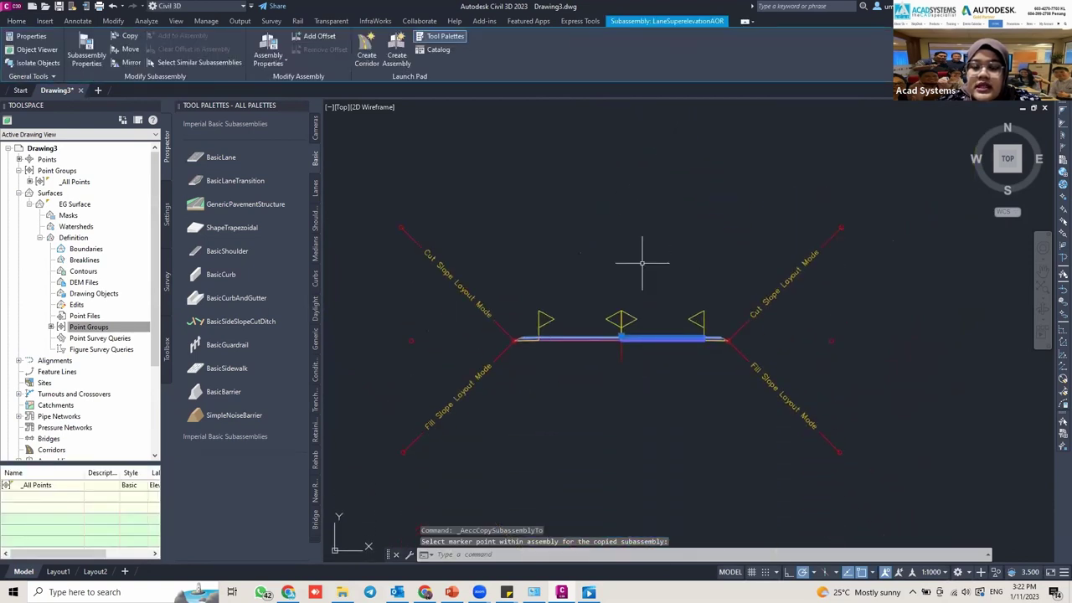
key("Escape")
Copy the ROAD left lane onto the BRIDGE marker too, then show the Bridge subassemblies.
left_click(581, 328)
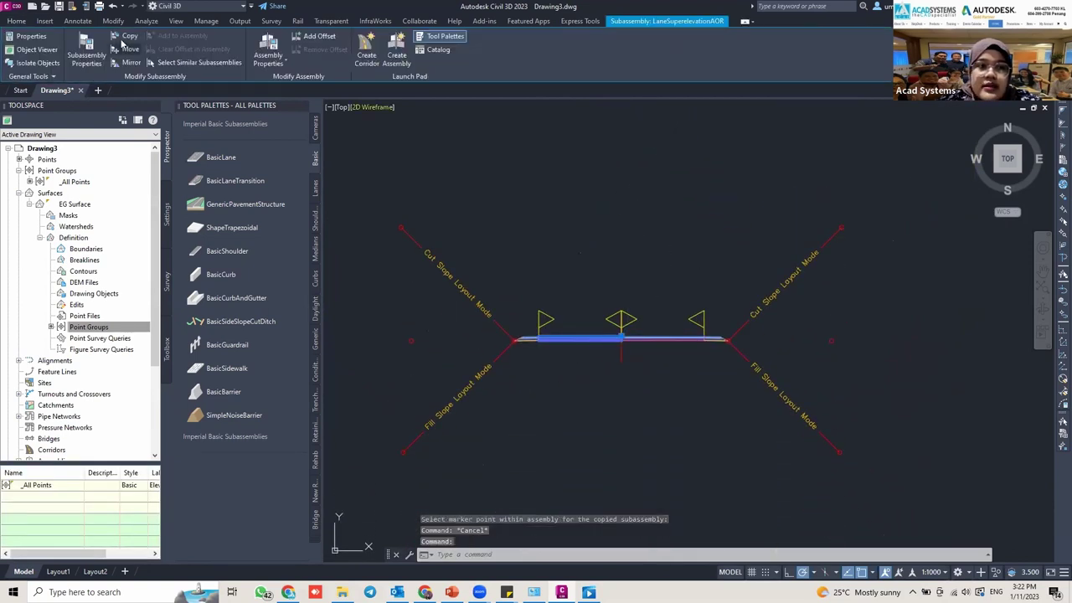
left_click(129, 36)
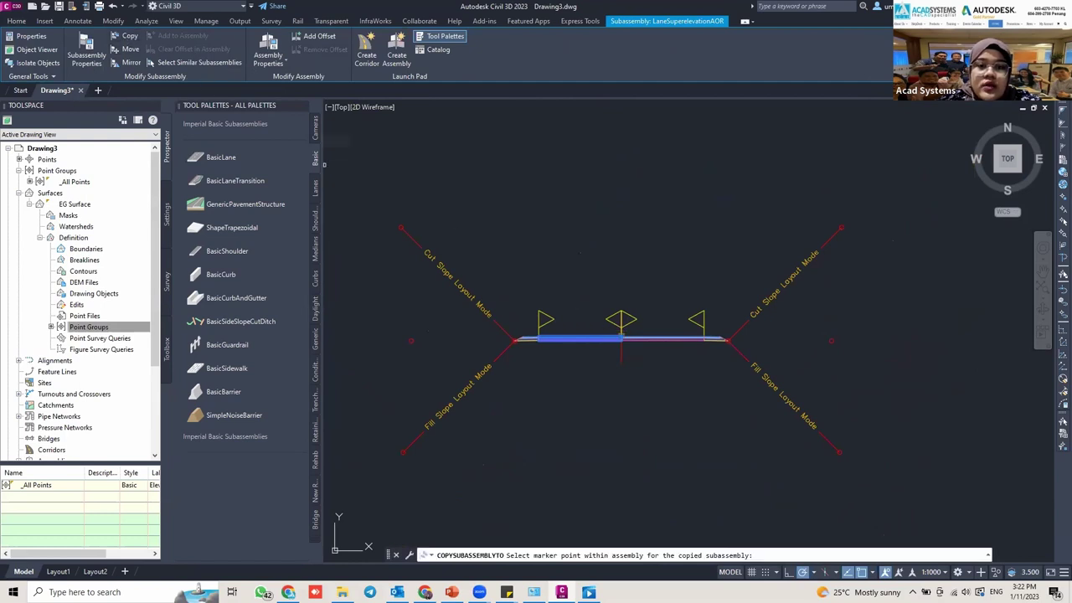
scroll(539, 258, "down", 2)
scroll(605, 265, "up", 3)
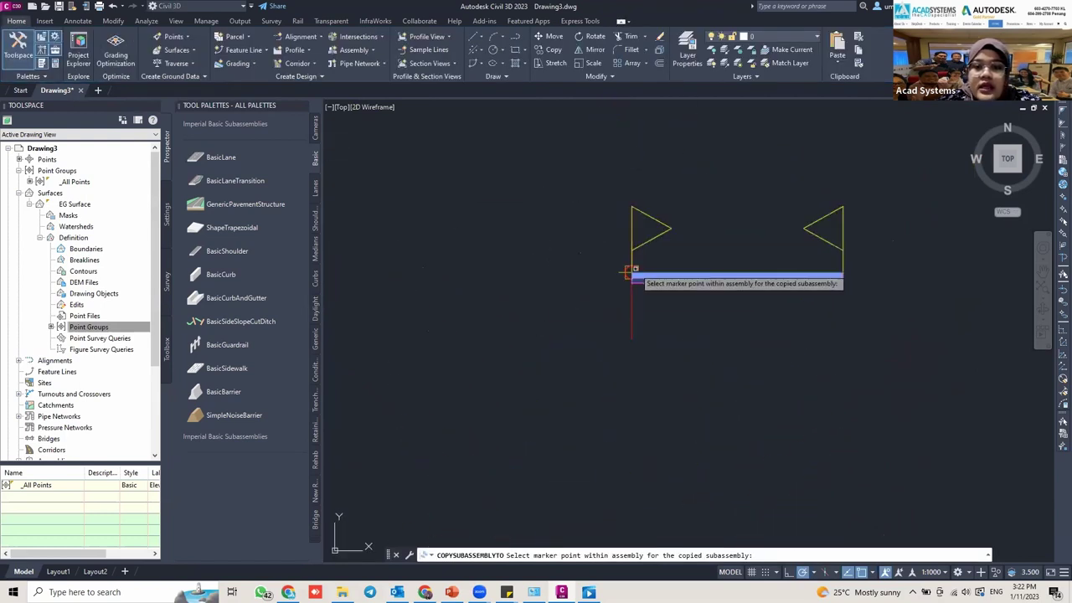
left_click(632, 271)
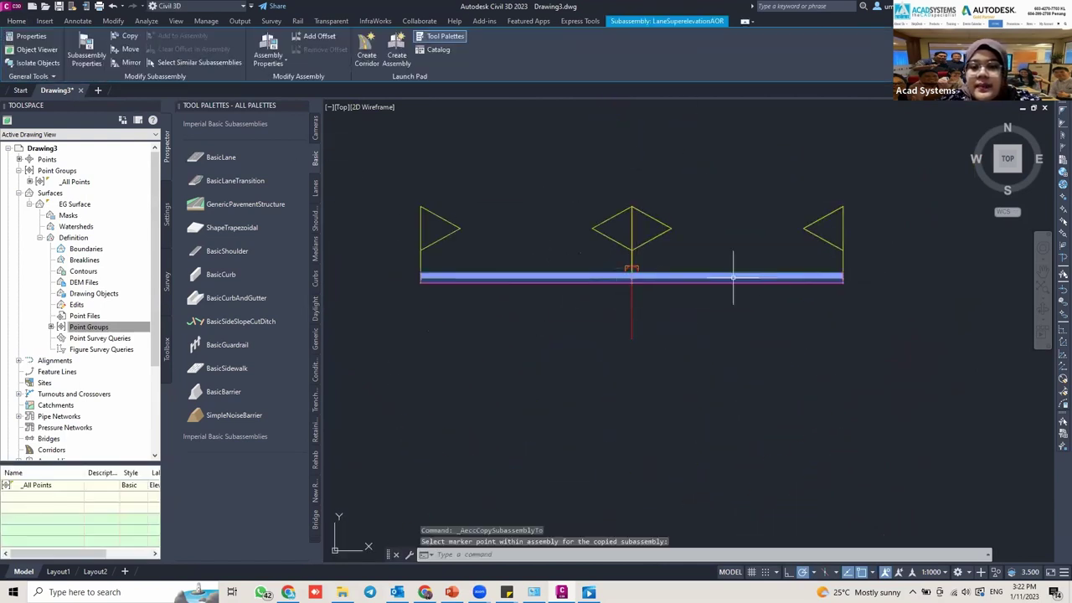
key("Escape")
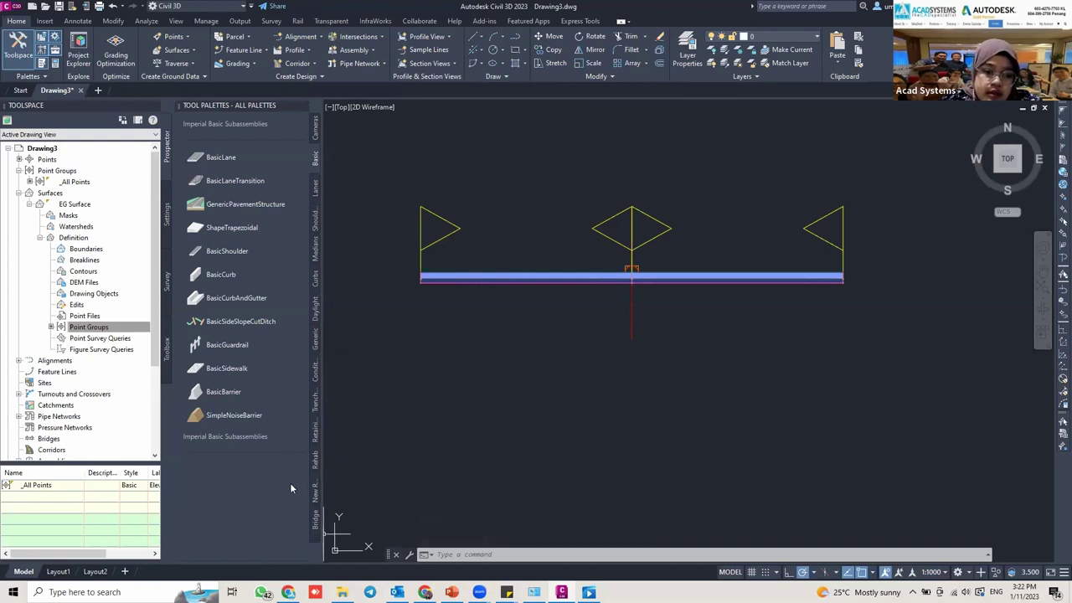
left_click(315, 520)
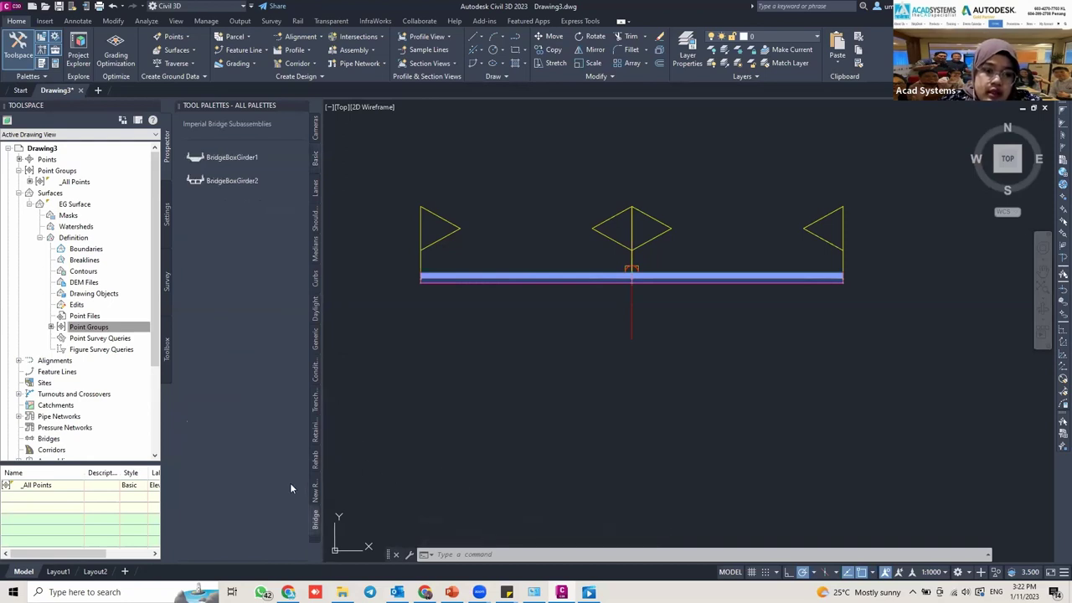
Begin a BridgeBoxGirder2 insertion, enter Left Lane Width 99, then cancel it.
left_click(240, 187)
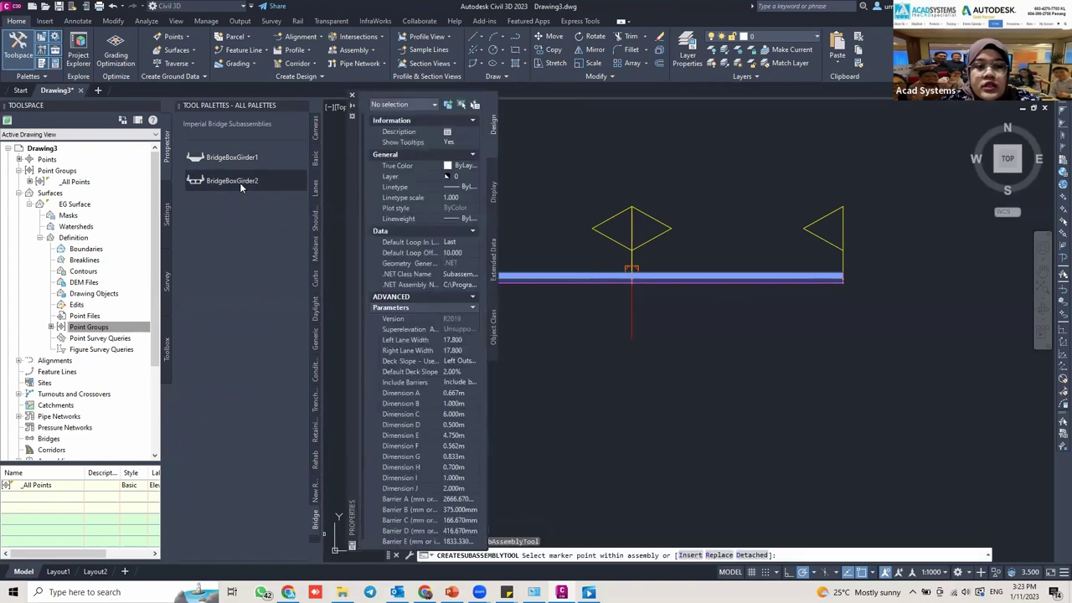
left_click(468, 341)
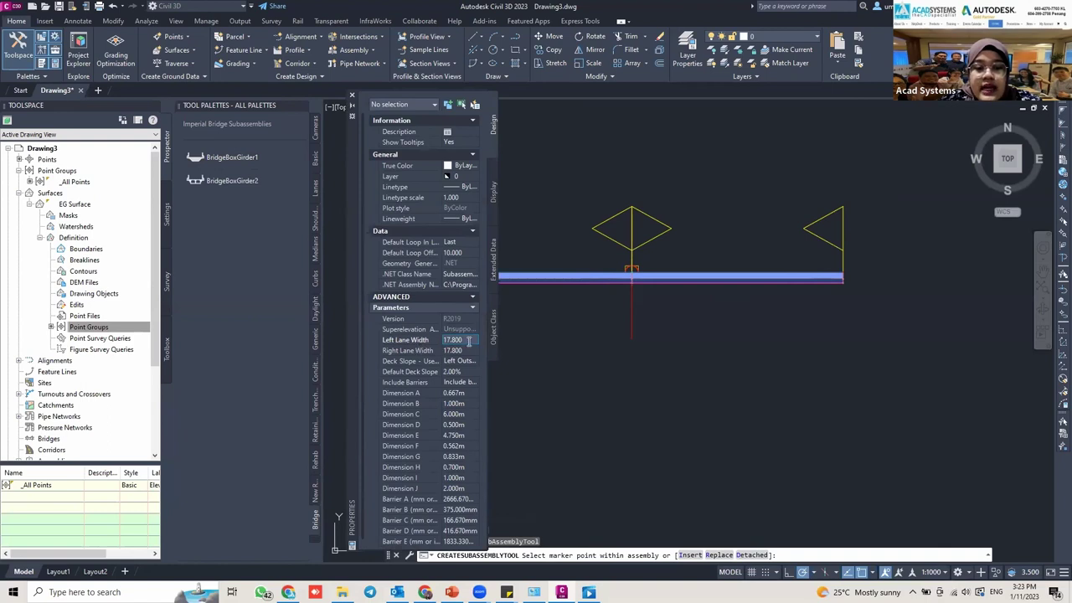
left_click(470, 340)
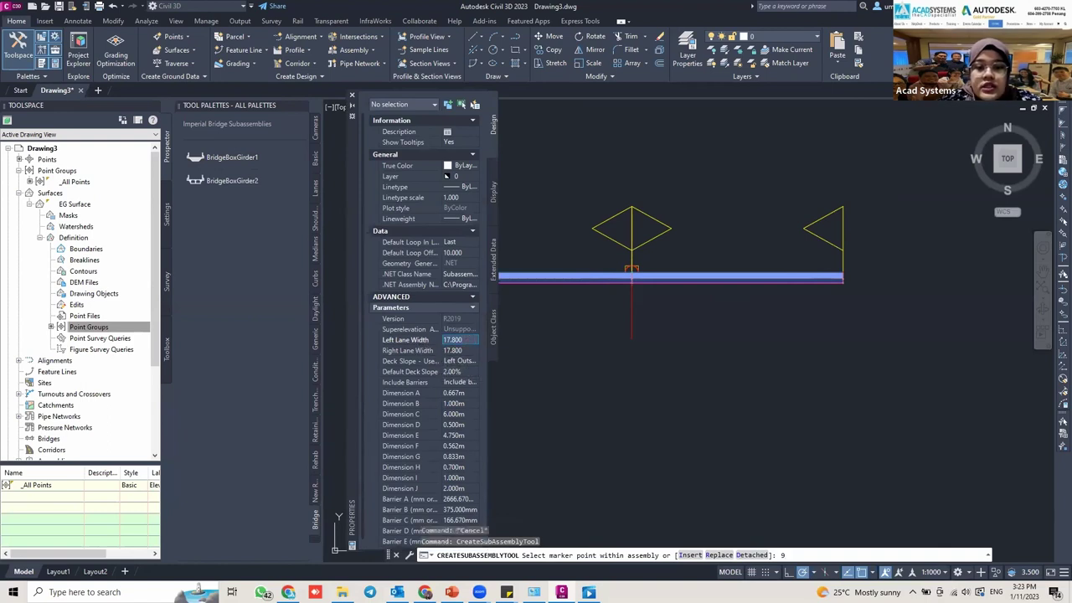
double_click(456, 339)
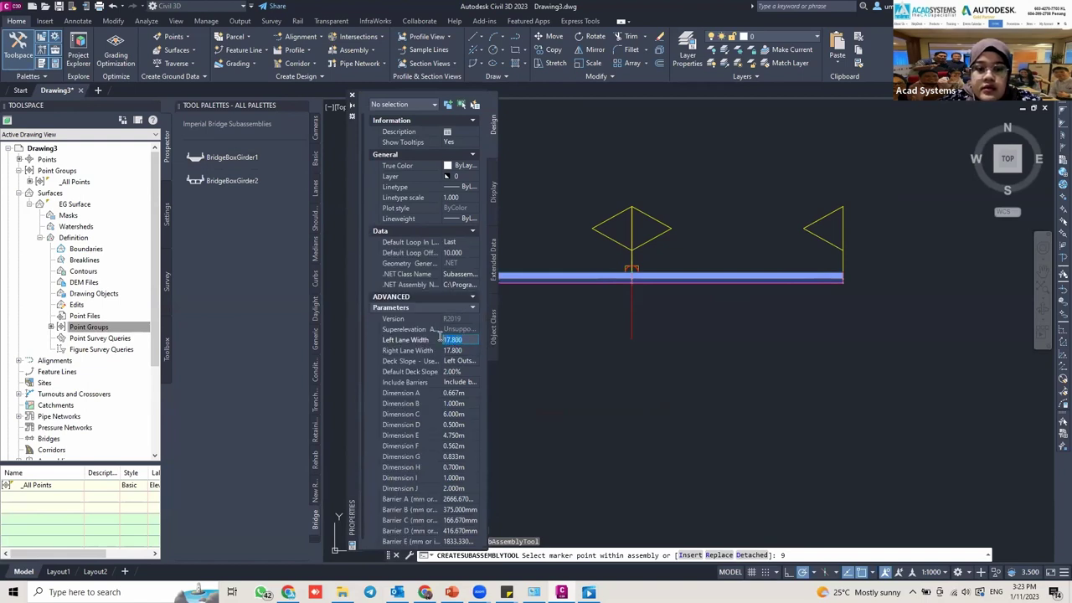
type("99")
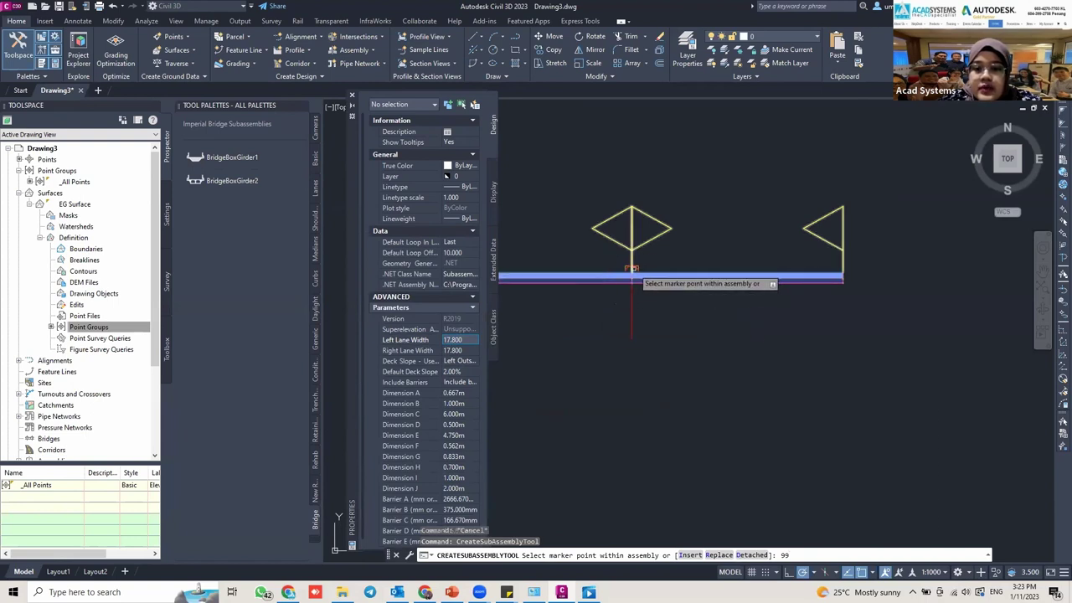
key("Escape")
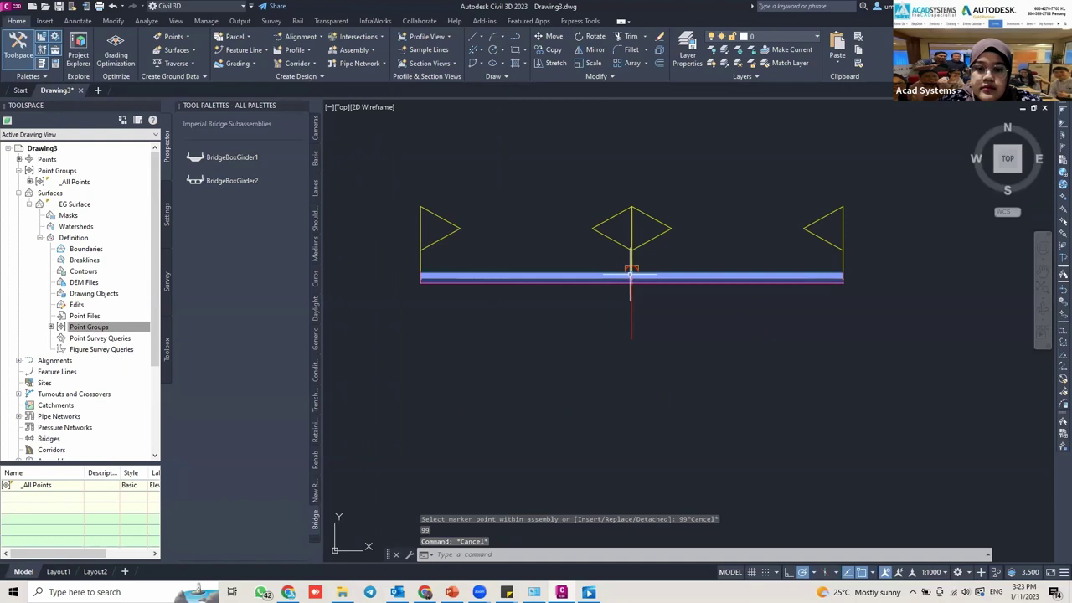
Attach BridgeBoxGirder2 at the BRIDGE assembly marker and select the placed girder.
left_click(250, 182)
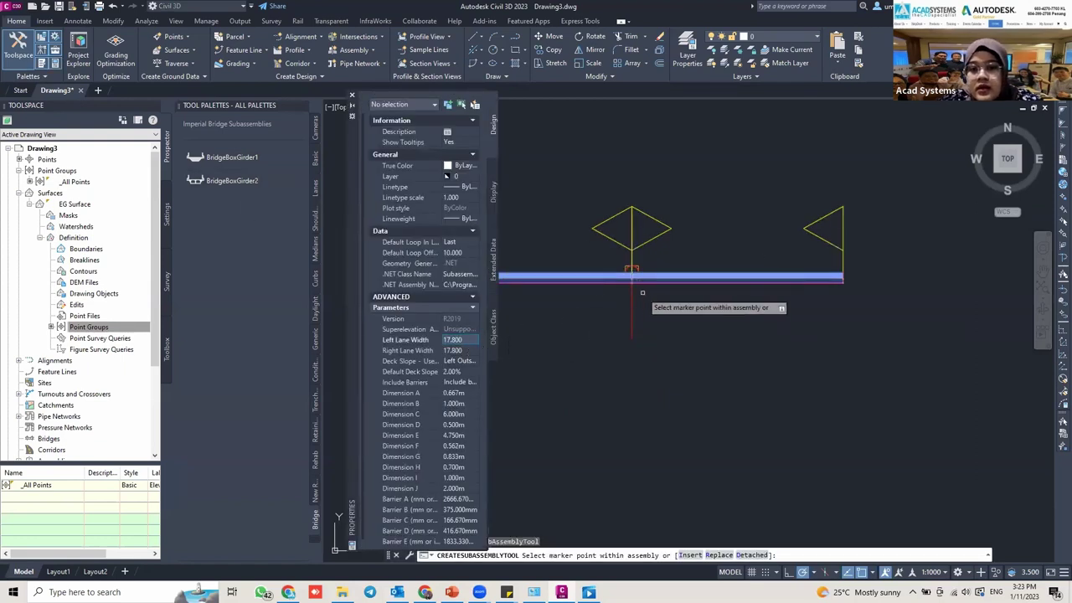
left_click(633, 269)
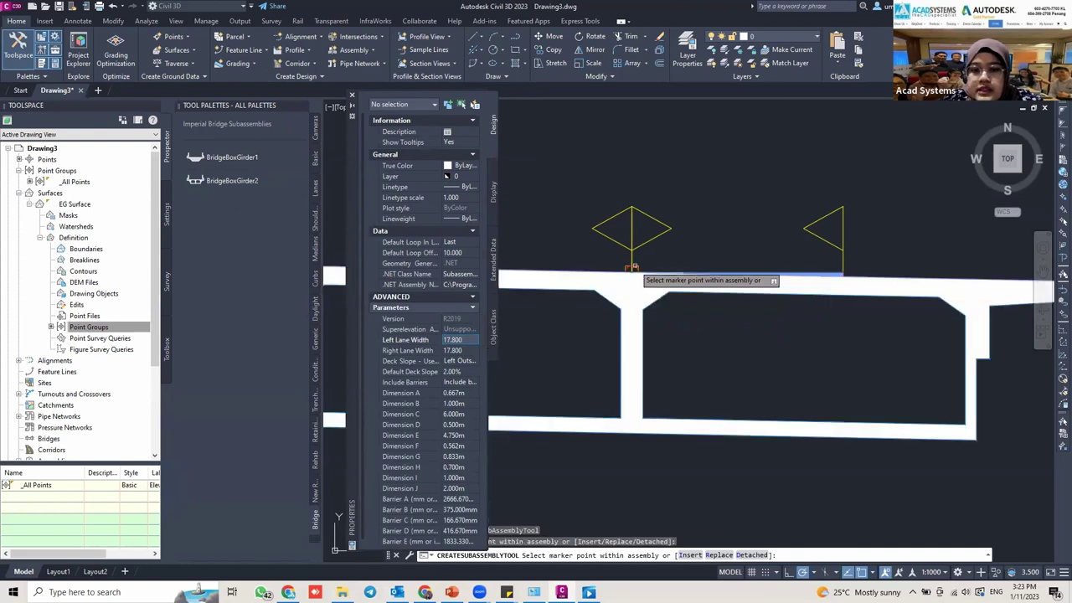
scroll(633, 269, "down", 3)
key("Escape")
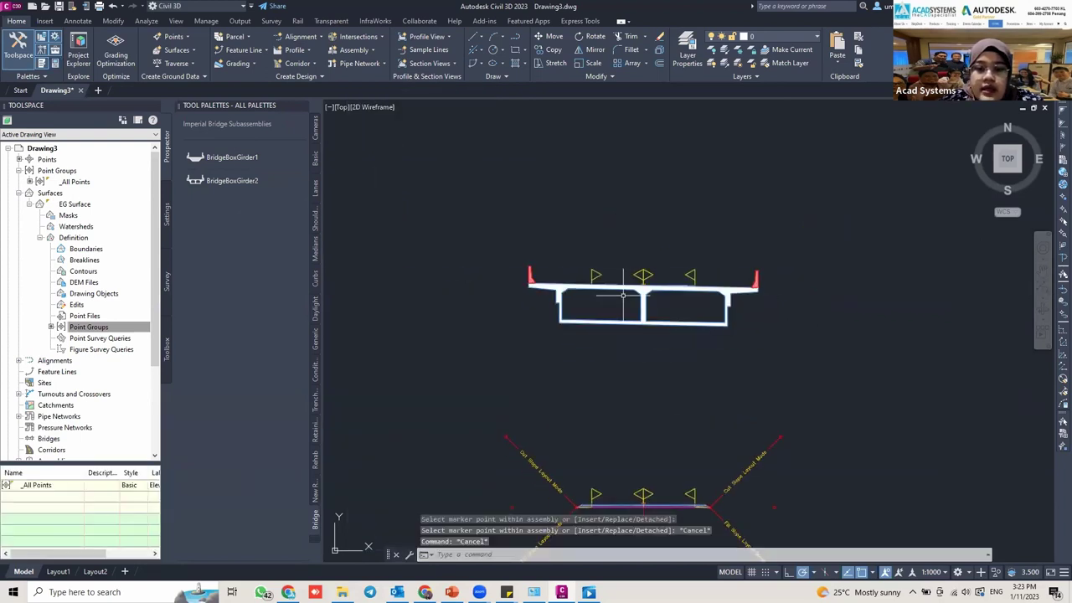
left_click(627, 293)
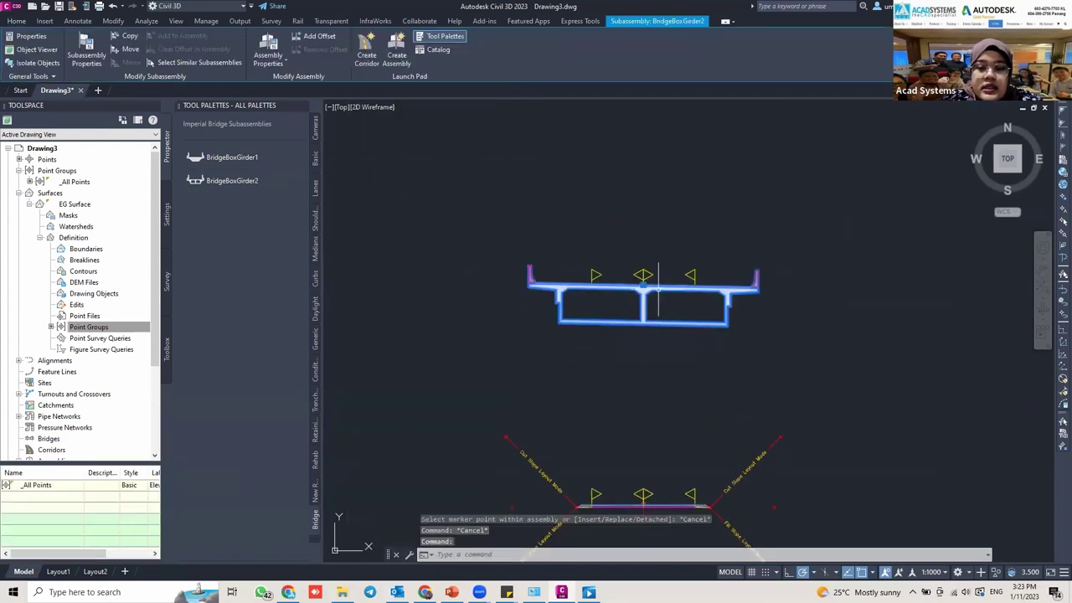
Set the box girder's Left and Right Lane Width parameters to 9.000.
left_click(87, 52)
left_click(341, 174)
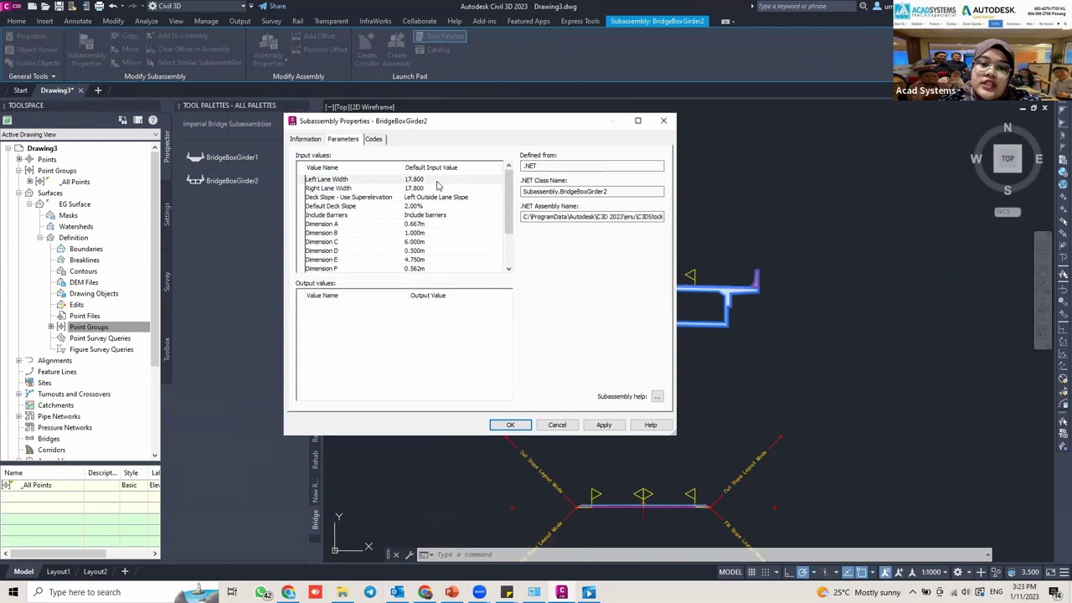
left_click(434, 179)
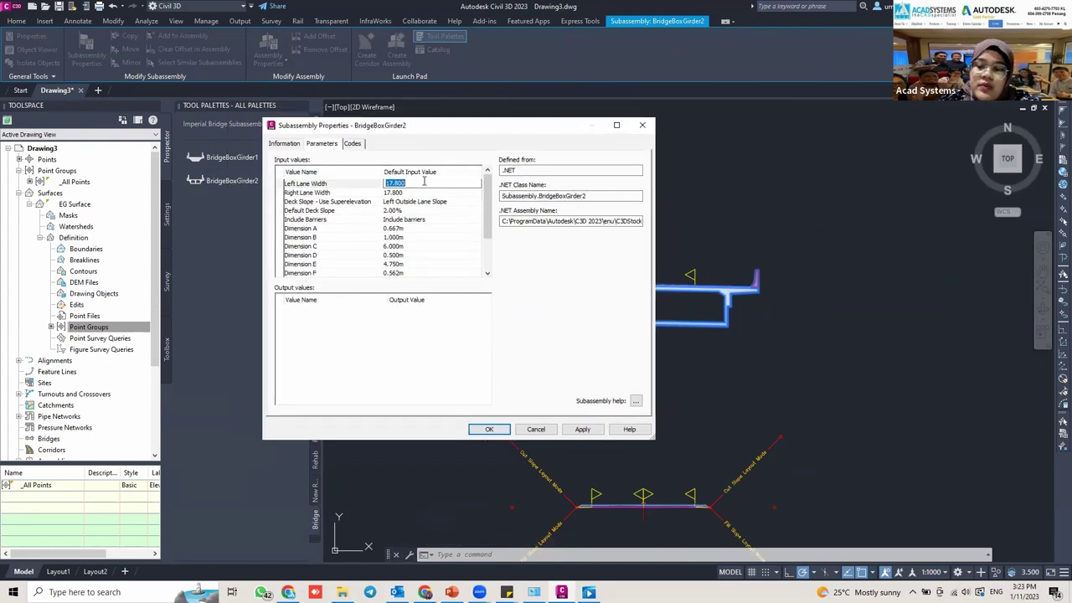
type("9")
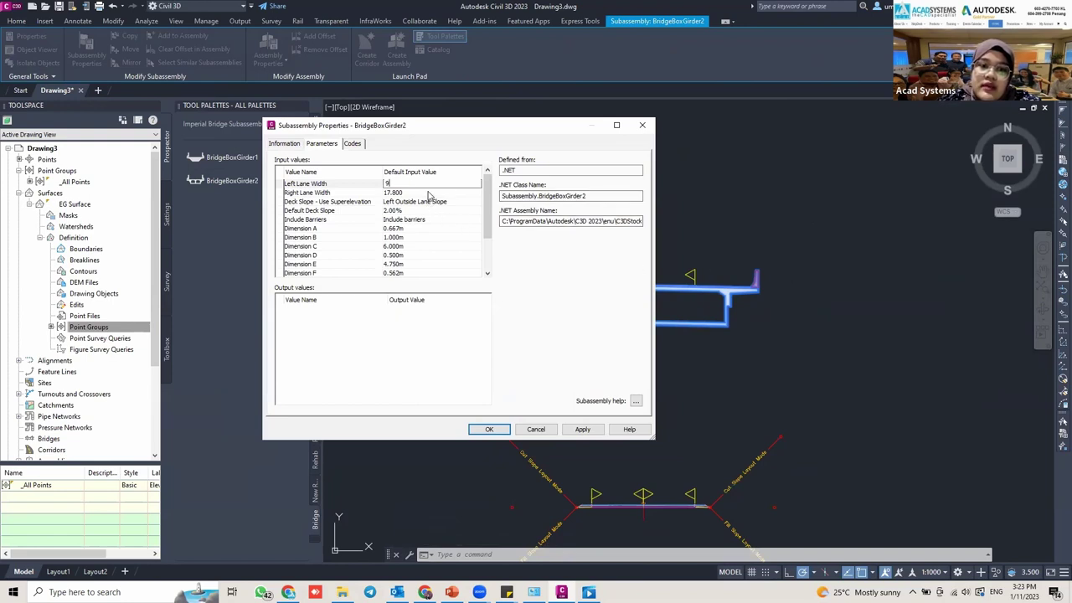
left_click(428, 194)
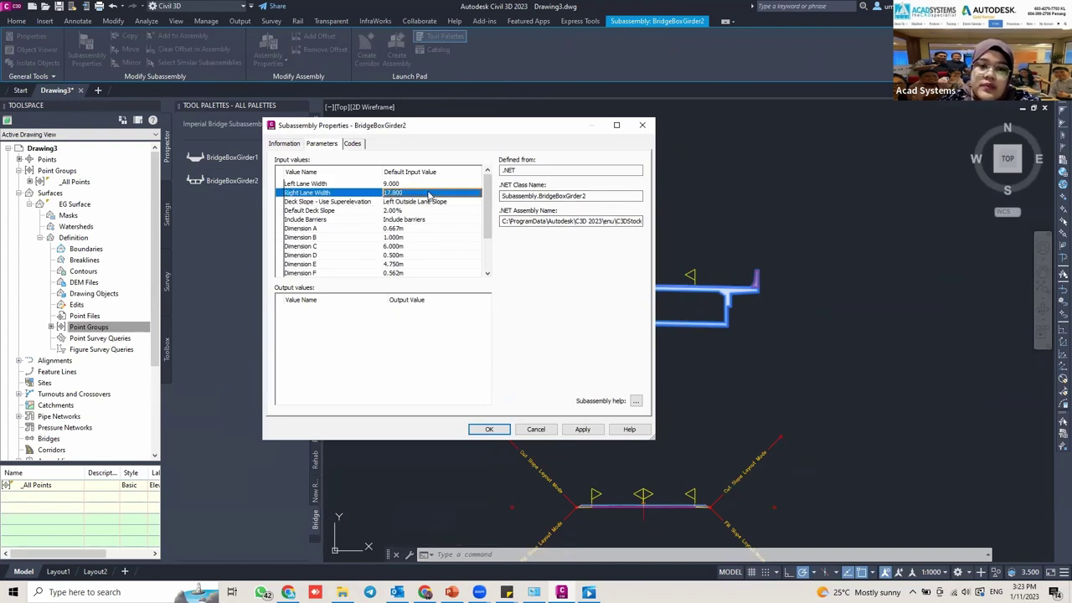
left_click(429, 194)
type("9")
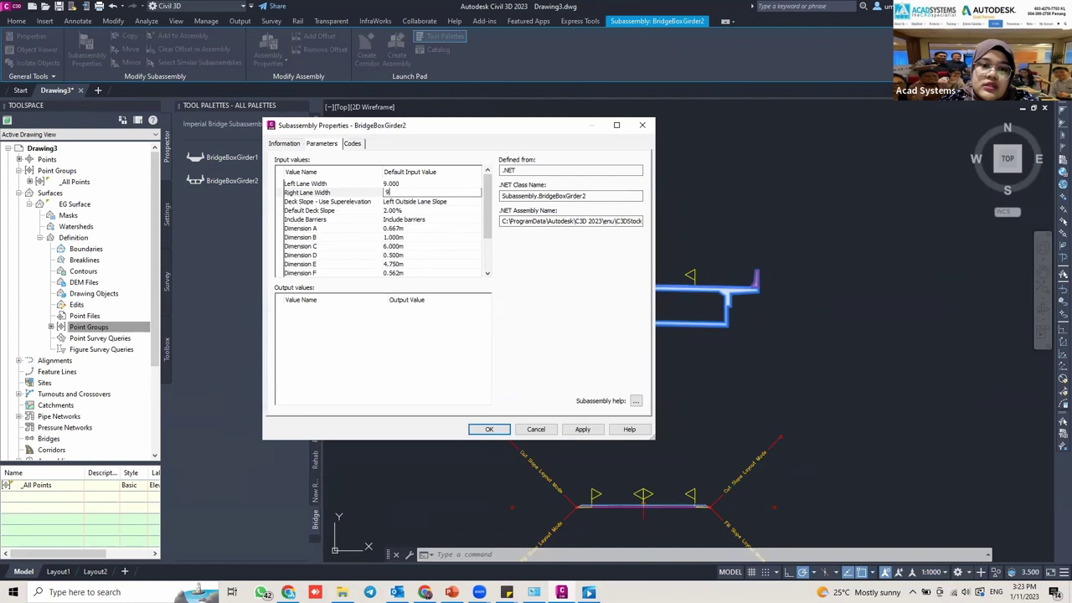
left_click(423, 238)
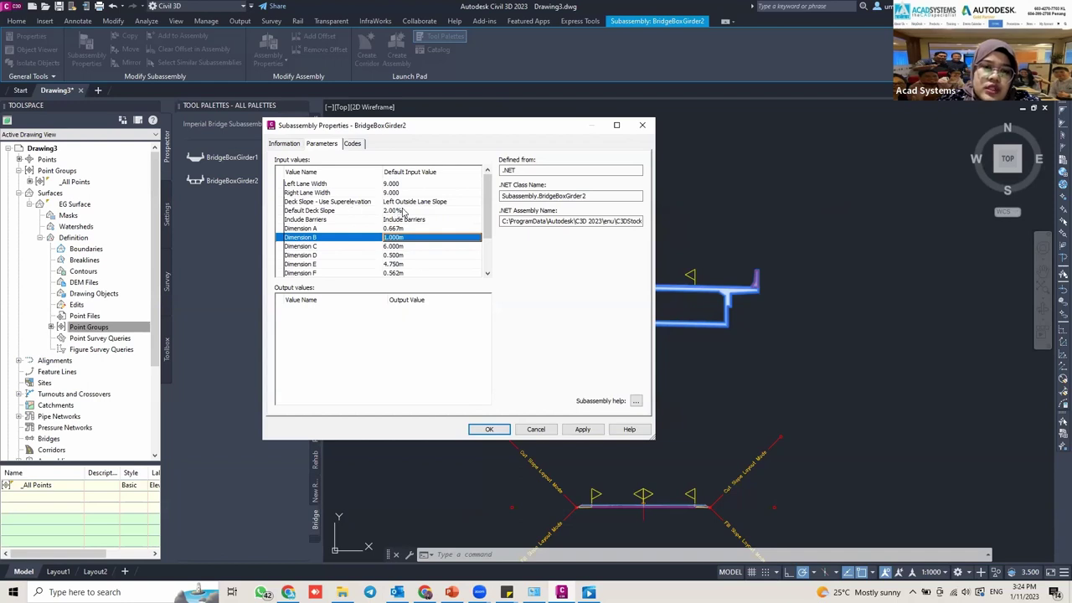
Set Default Deck Slope to 0.00% and Dimension C to 3.000m, then apply.
left_click(404, 212)
left_click(410, 212)
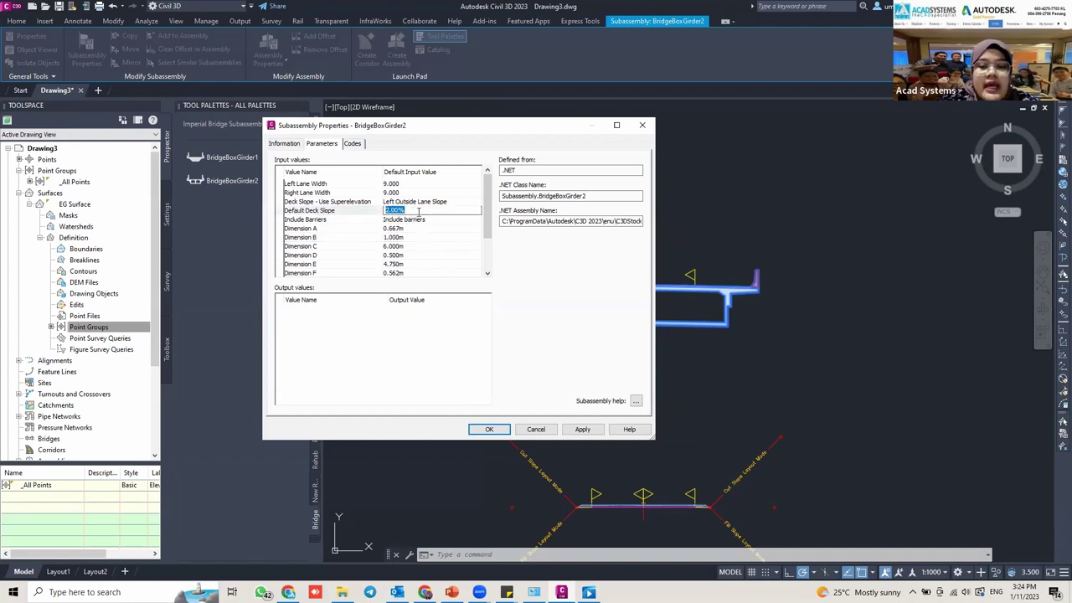
type("0")
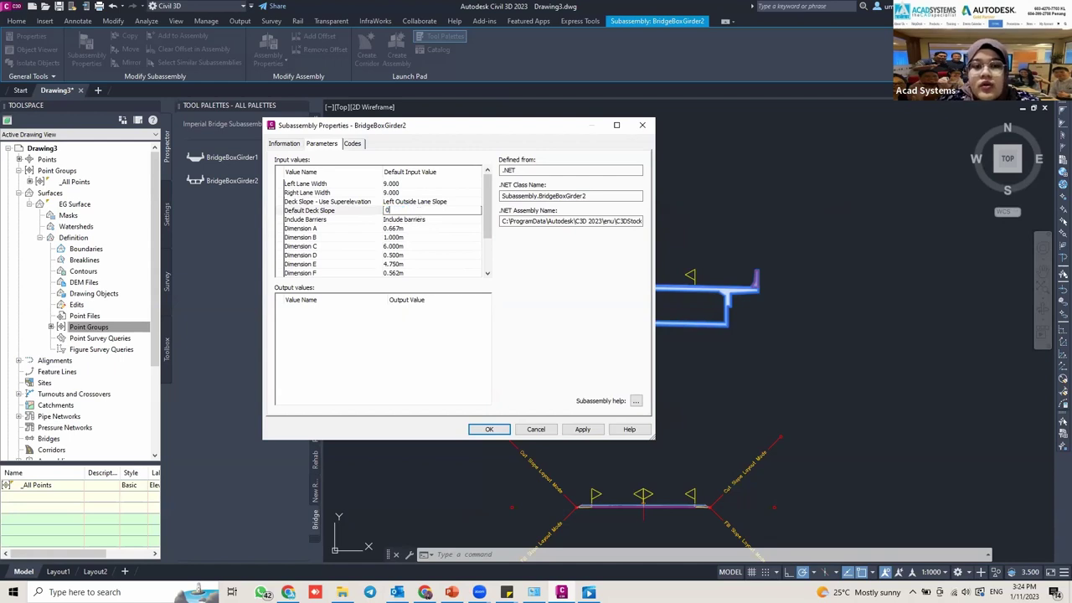
left_click(411, 238)
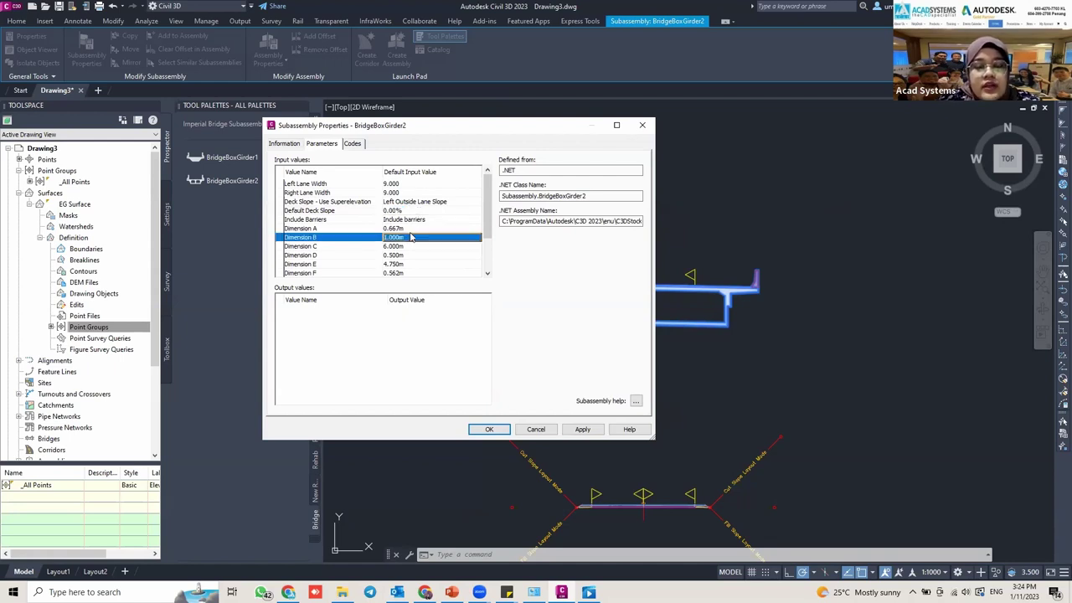
left_click(306, 248)
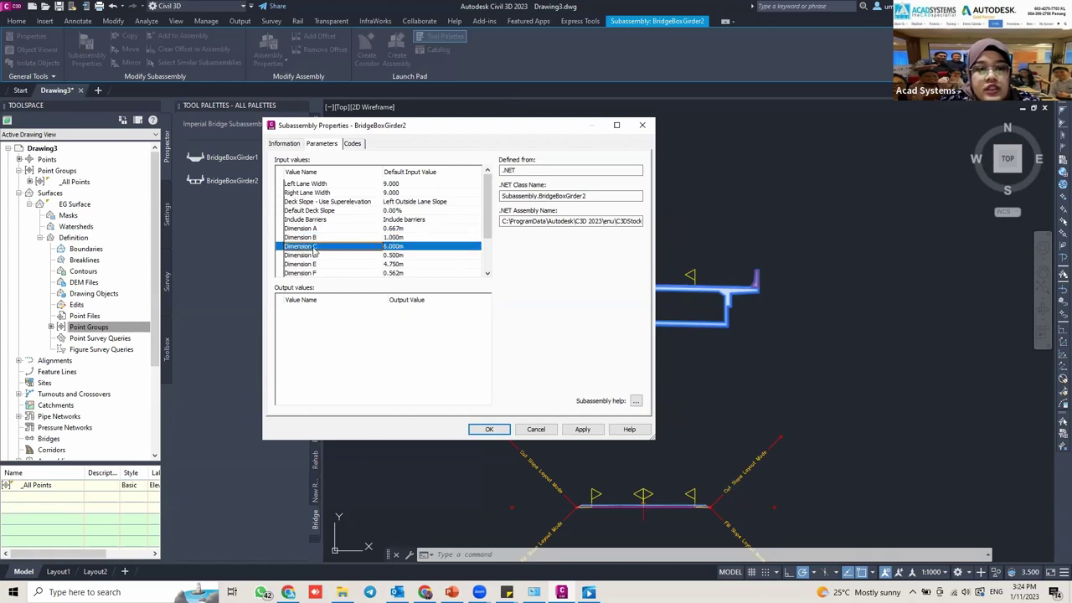
left_click(395, 247)
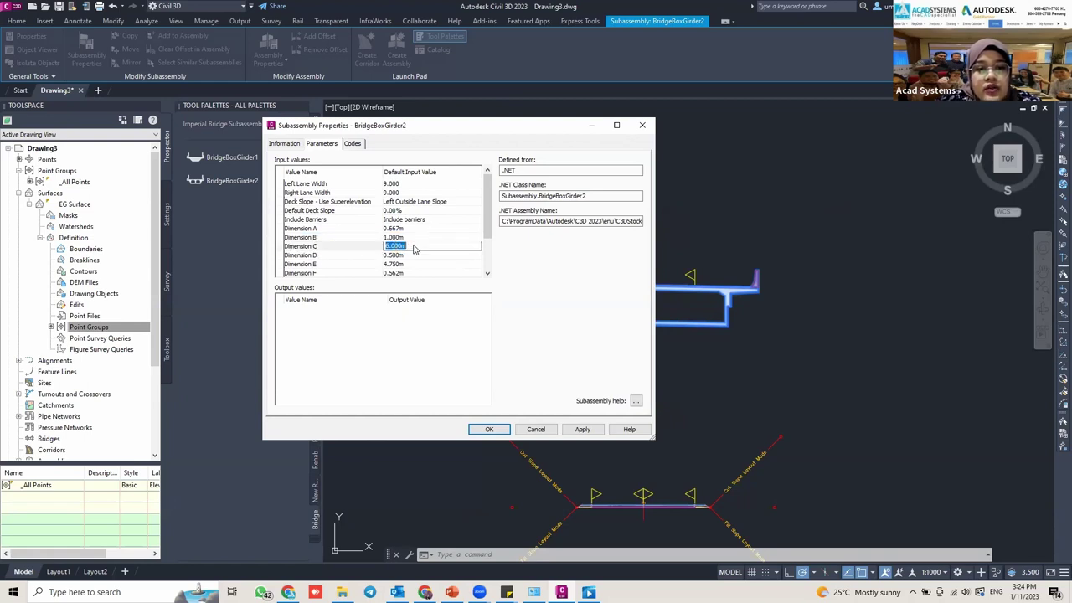
type("3")
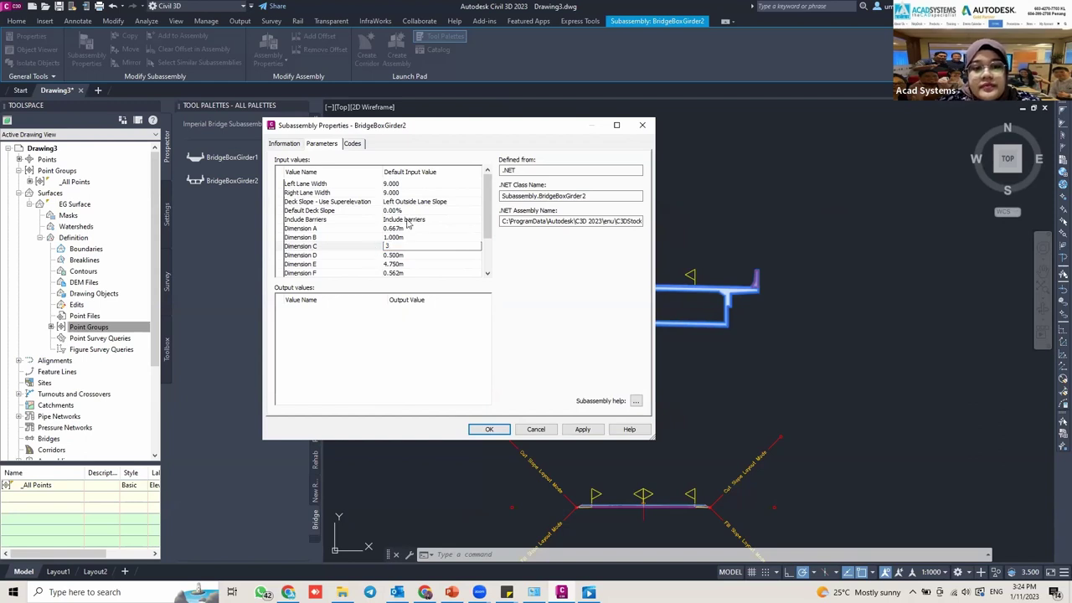
left_click(408, 229)
scroll(413, 218, "down", 2)
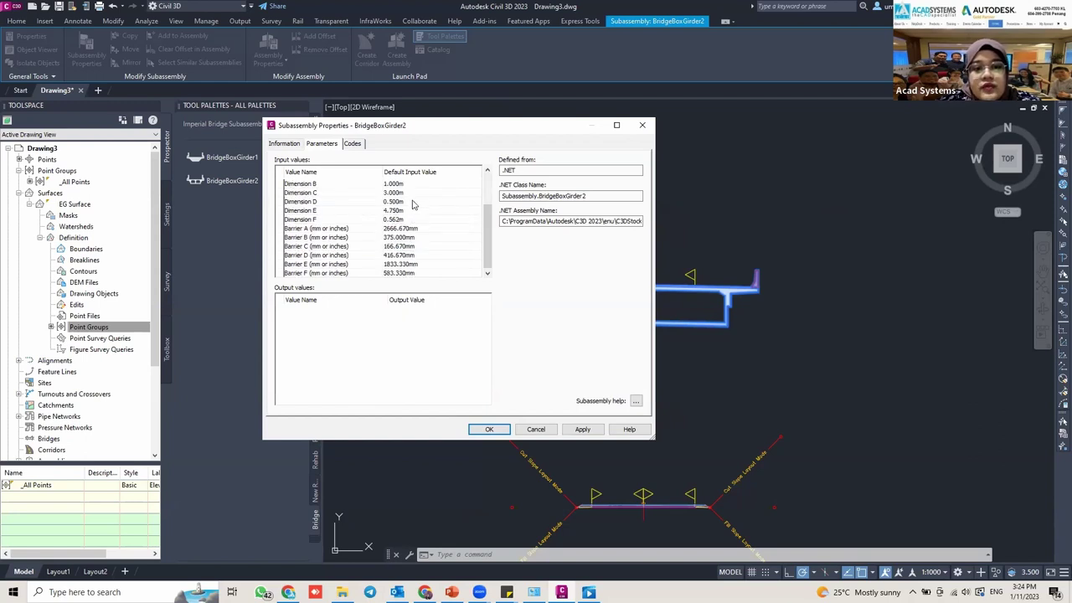
scroll(399, 237, "up", 2)
scroll(390, 234, "down", 2)
scroll(429, 239, "up", 2)
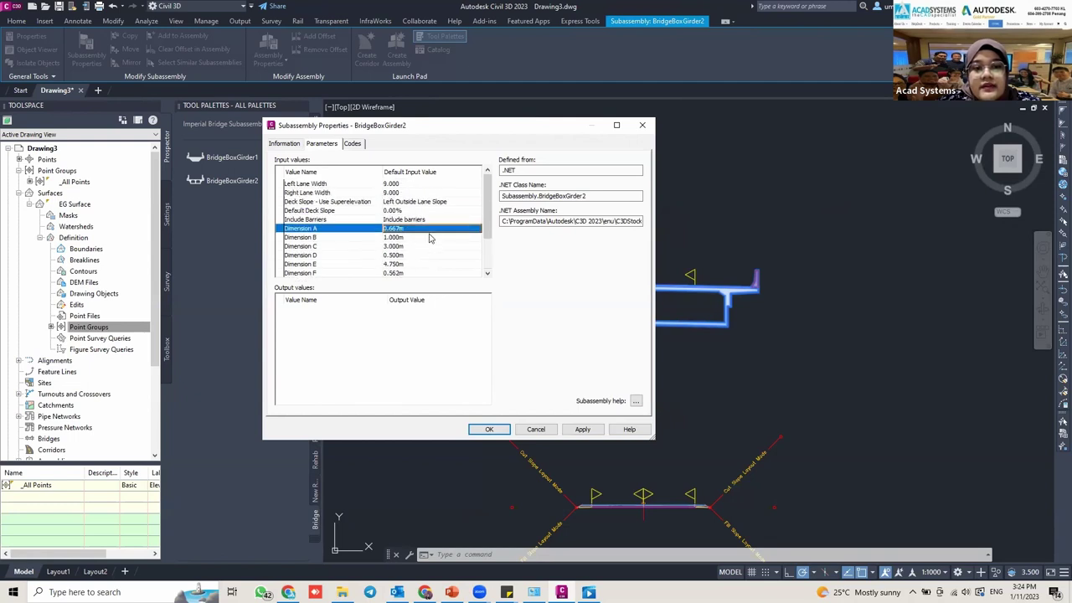
left_click(582, 428)
Close the girder properties keeping the new values and deselect the girder.
left_click(491, 427)
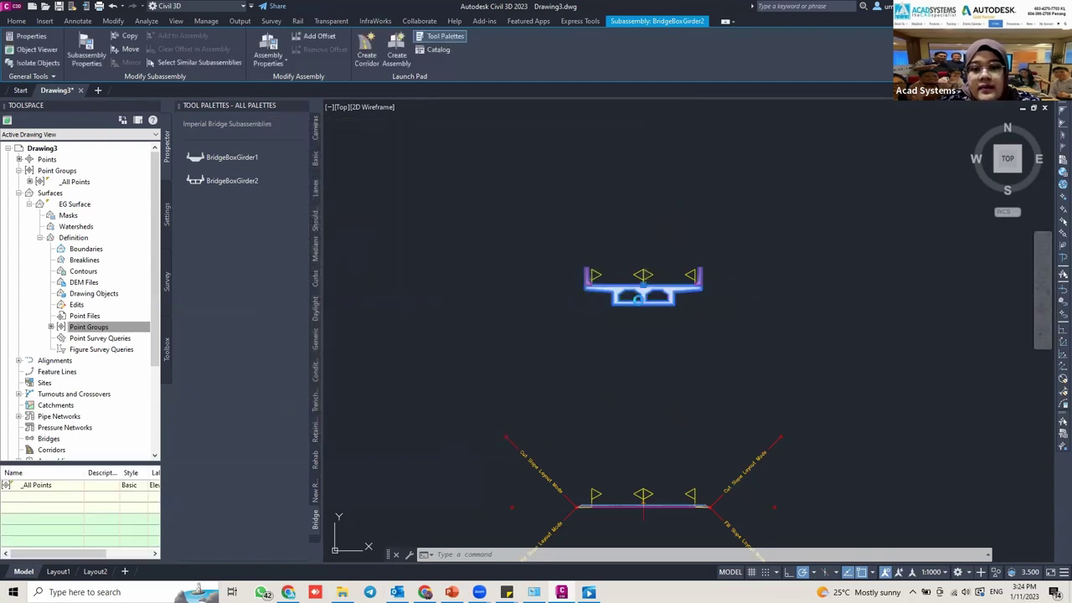
scroll(645, 292, "up", 2)
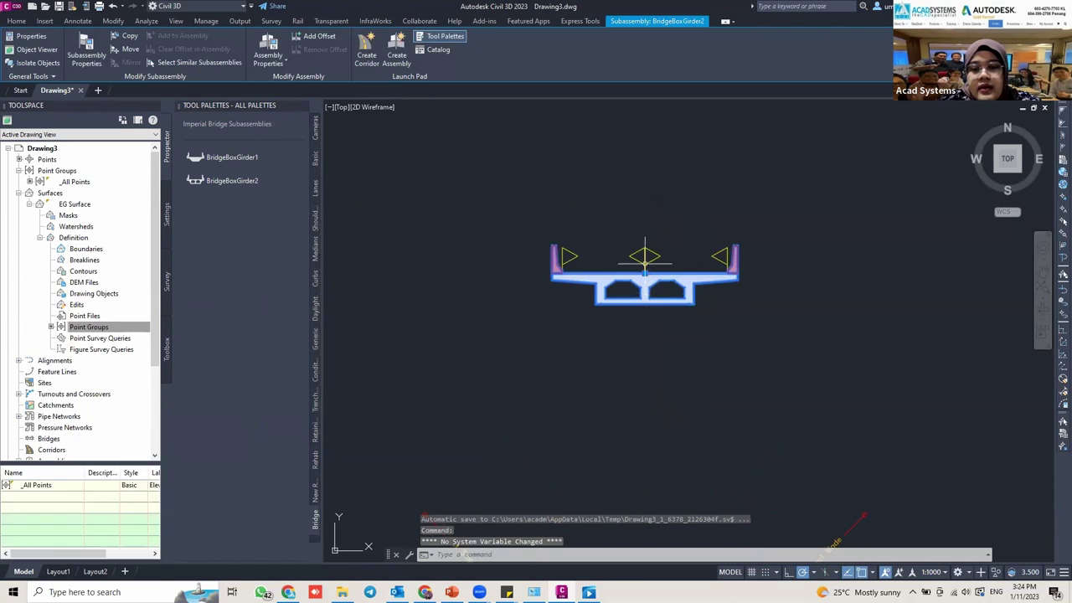
key("Escape")
scroll(647, 276, "up", 6)
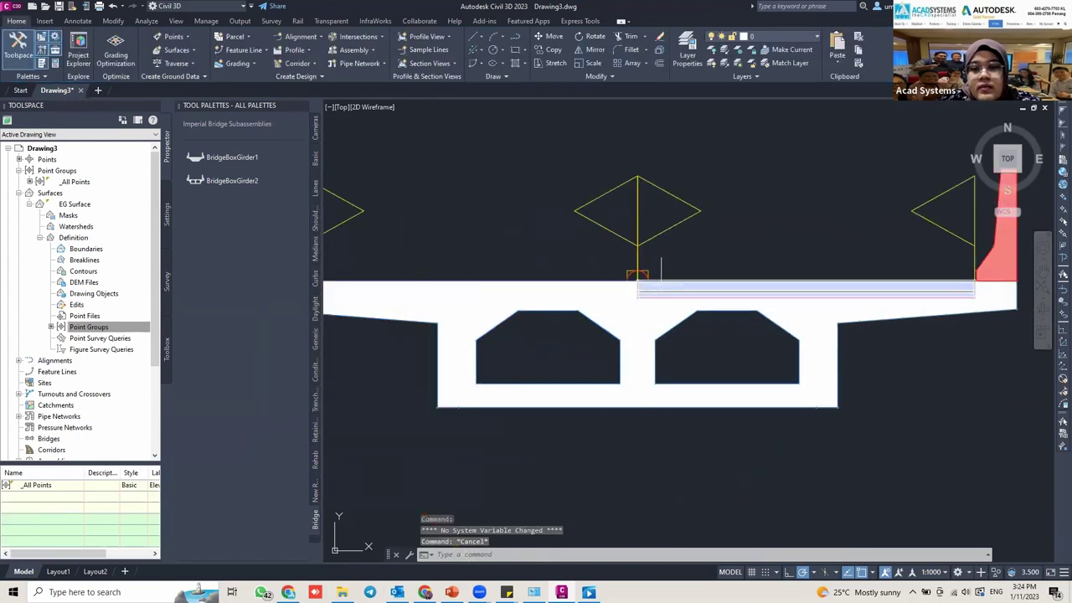
scroll(650, 274, "down", 3)
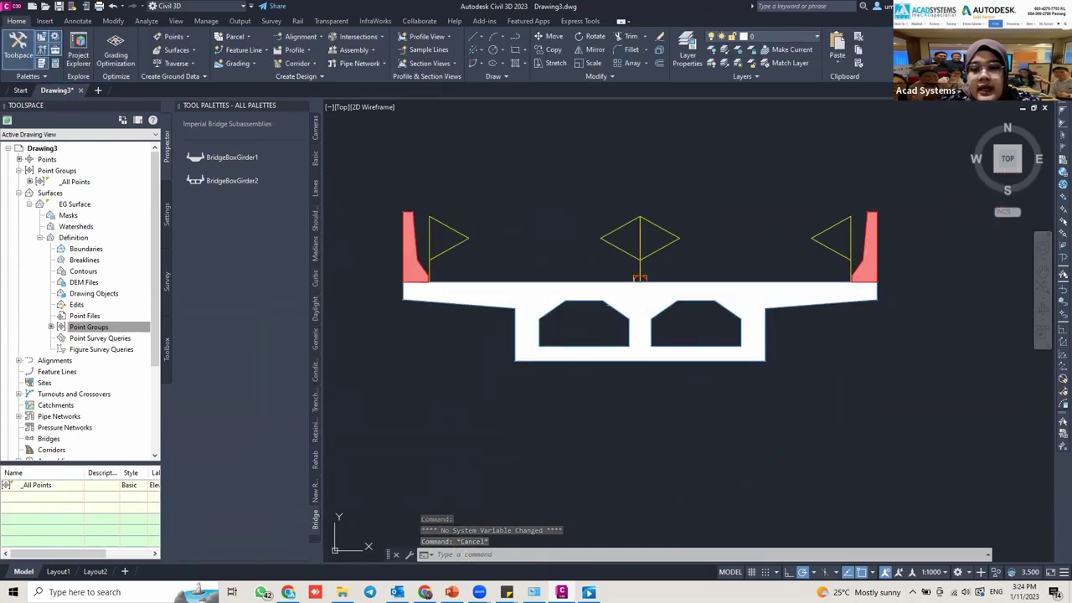
Stretch the box girder assembly from its base grip to a new point, then end STRETCH.
left_click(654, 317)
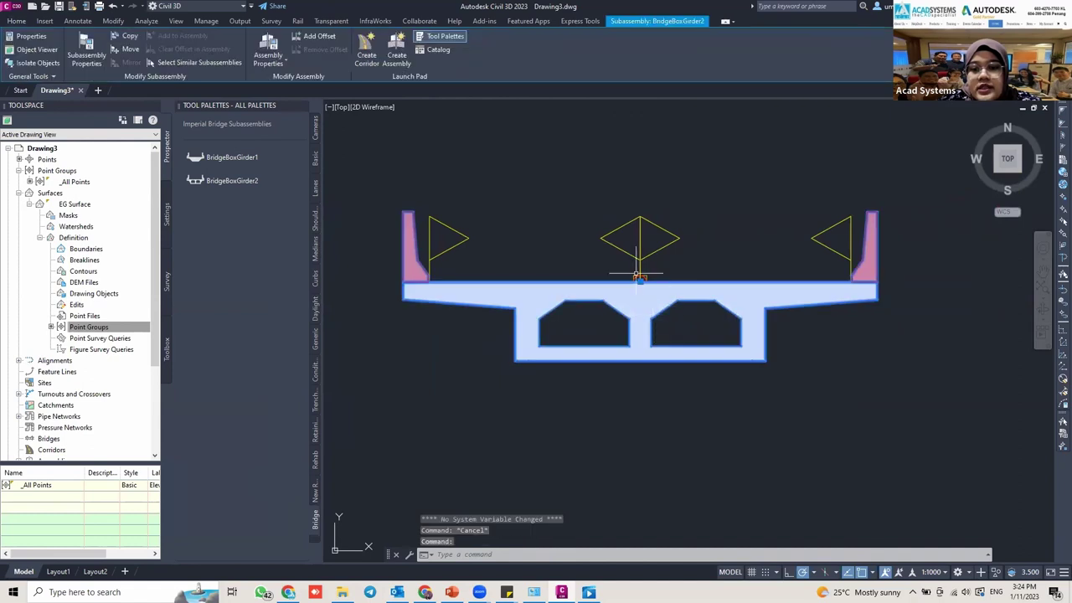
scroll(651, 287, "up", 5)
scroll(638, 289, "down", 3)
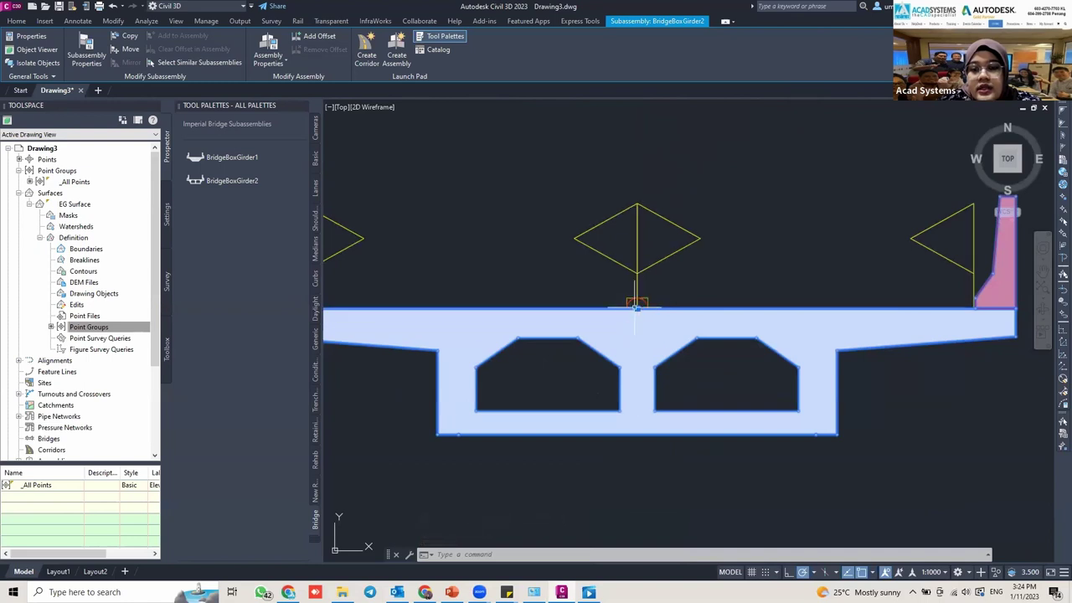
left_click(637, 308)
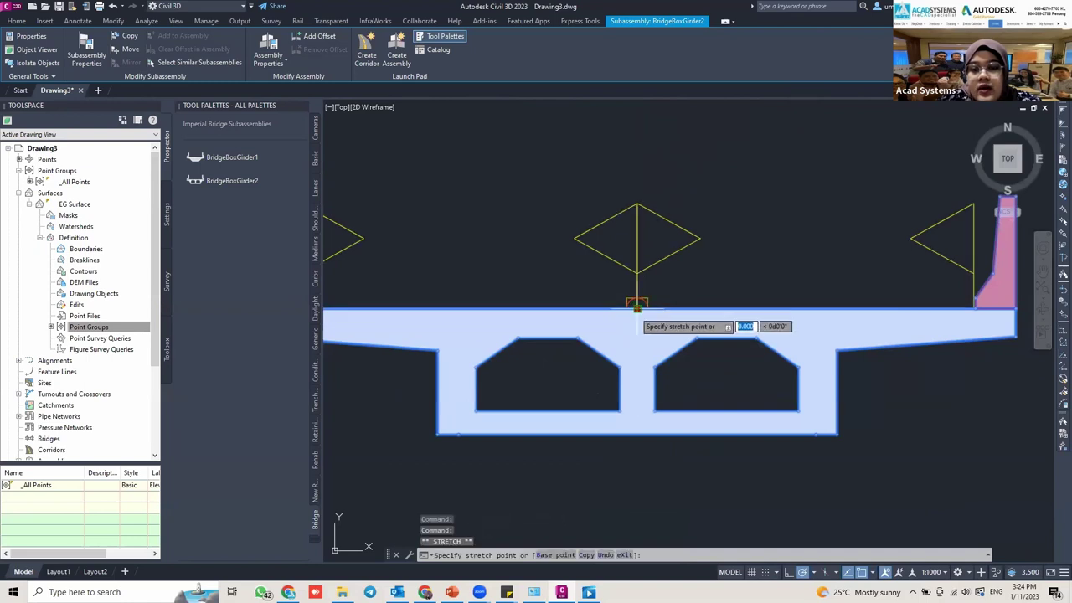
scroll(636, 318, "up", 2)
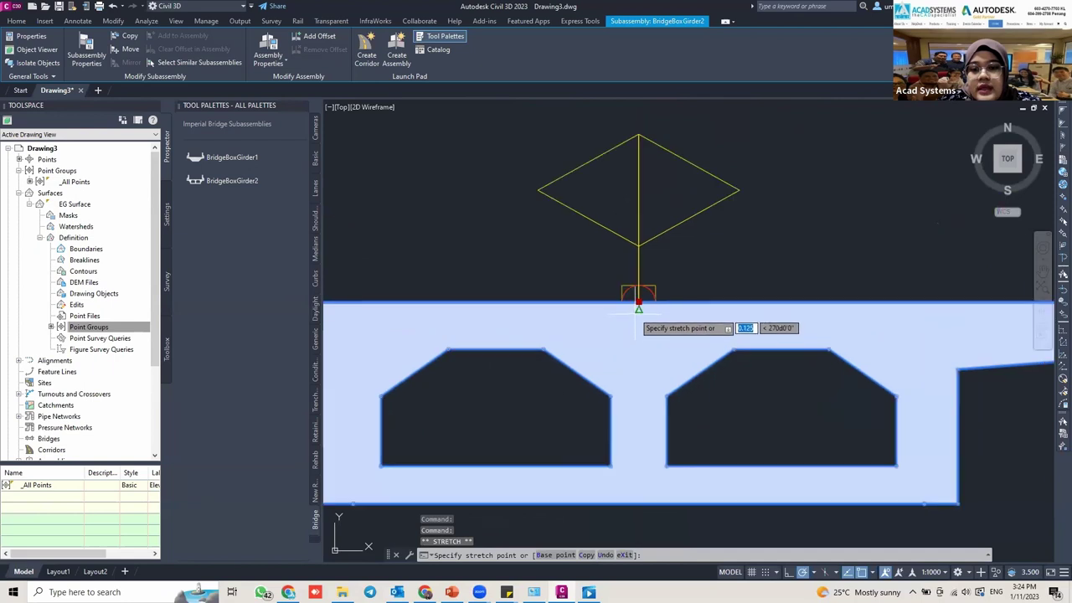
left_click(646, 312)
scroll(653, 312, "down", 2)
key("Escape")
key("Escape")
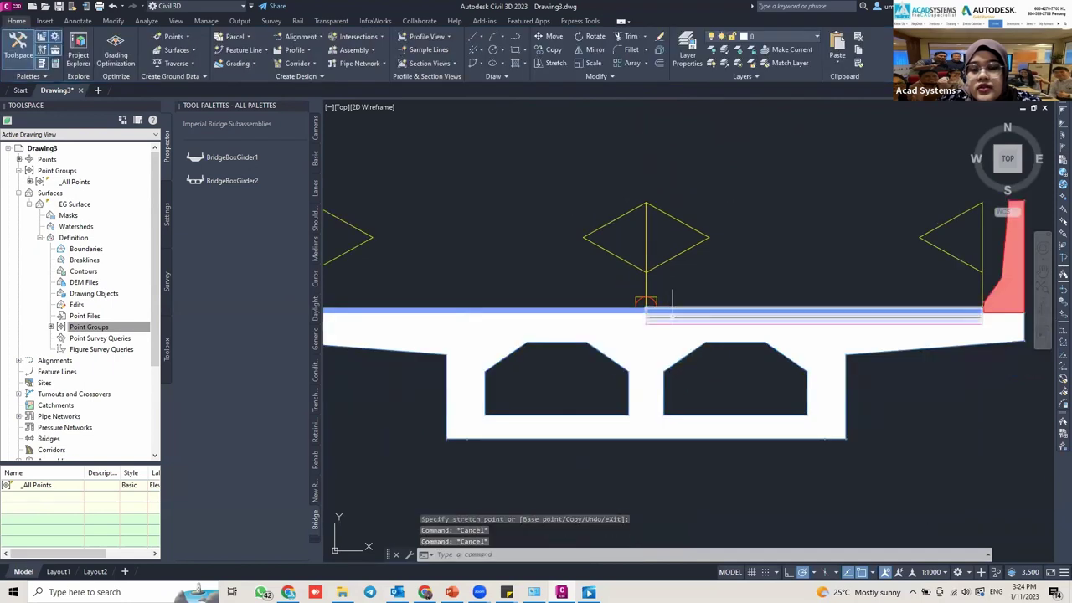
Zoom and pan out from the bridge section to the contoured EG surface and alignment.
scroll(658, 311, "down", 1)
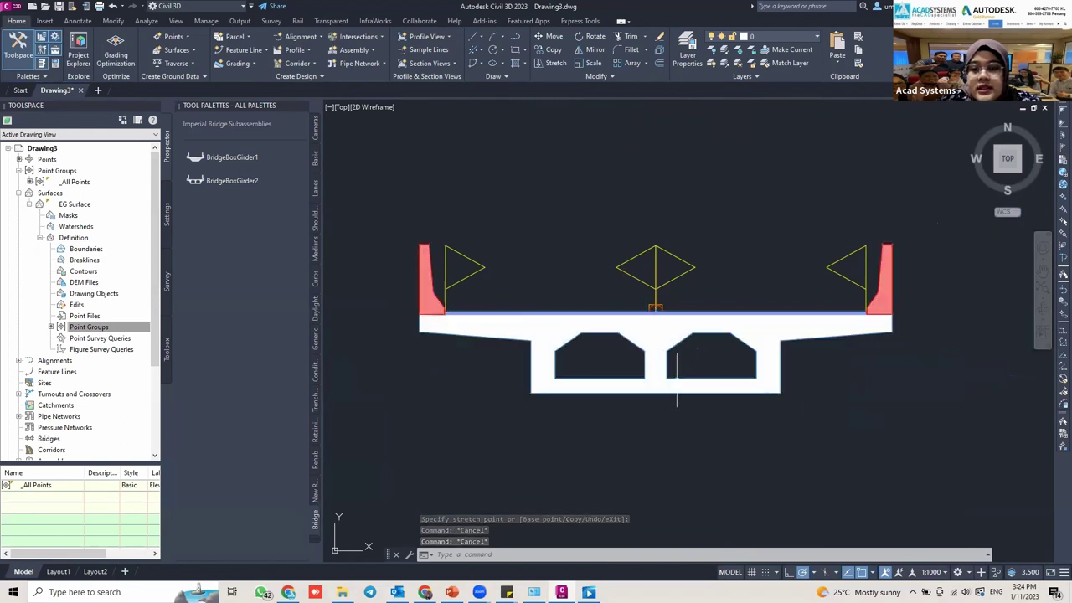
scroll(656, 309, "up", 4)
scroll(614, 276, "down", 2)
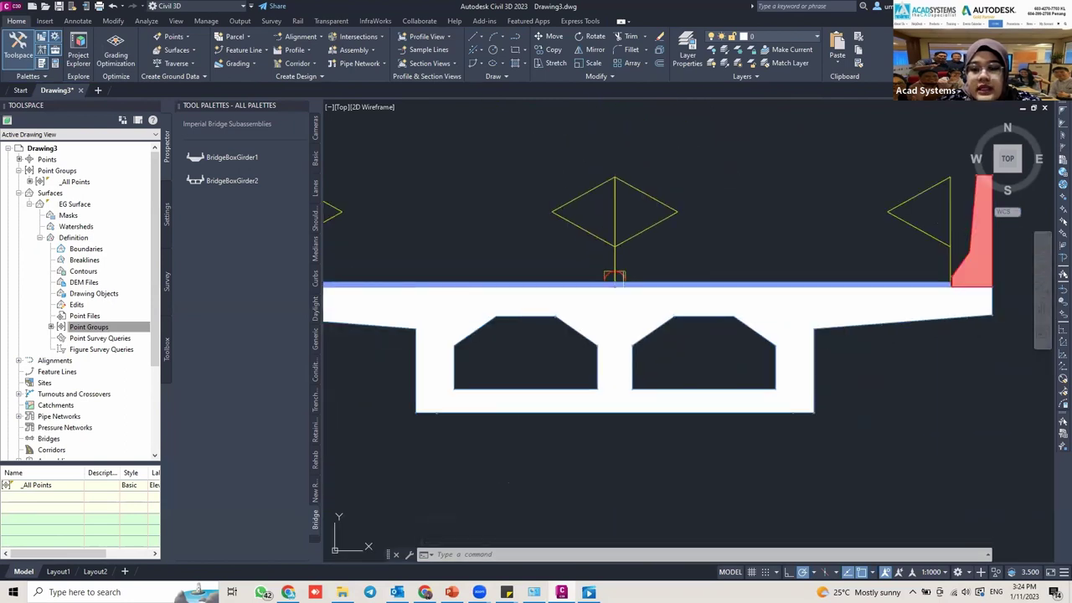
scroll(614, 276, "down", 4)
middle_click_drag(562, 314, 578, 318)
scroll(578, 318, "down", 2)
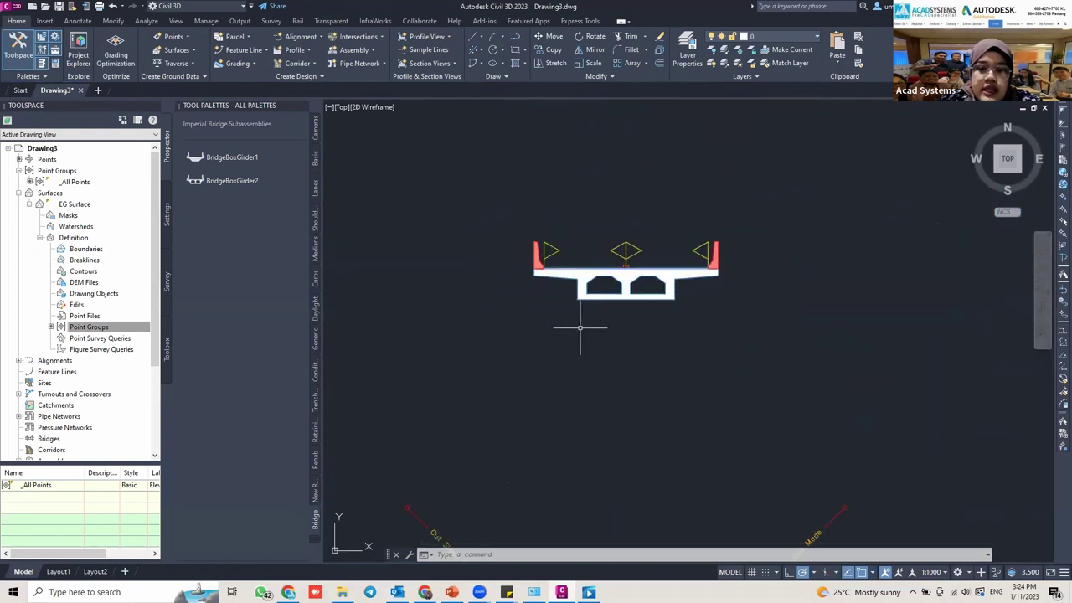
scroll(586, 311, "down", 5)
scroll(628, 286, "down", 6)
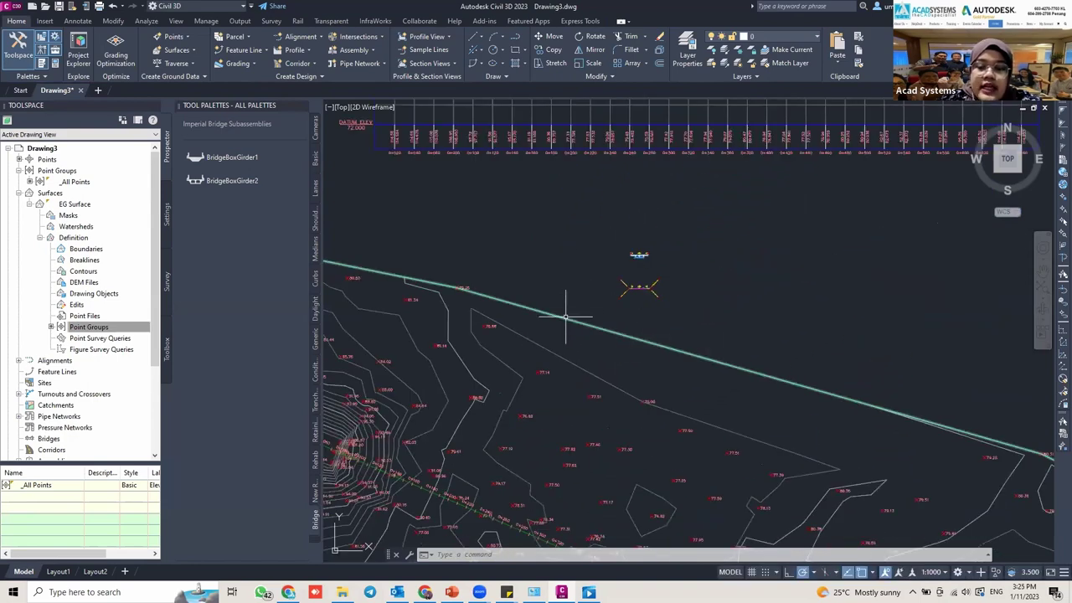
mouse_move(524, 337)
middle_mouse_down()
mouse_move(581, 283)
mouse_move(535, 277)
middle_mouse_up()
Create corridor 'Road and Bridge' using assembly ROAD and target surface EG Surface.
scroll(611, 285, "down", 8)
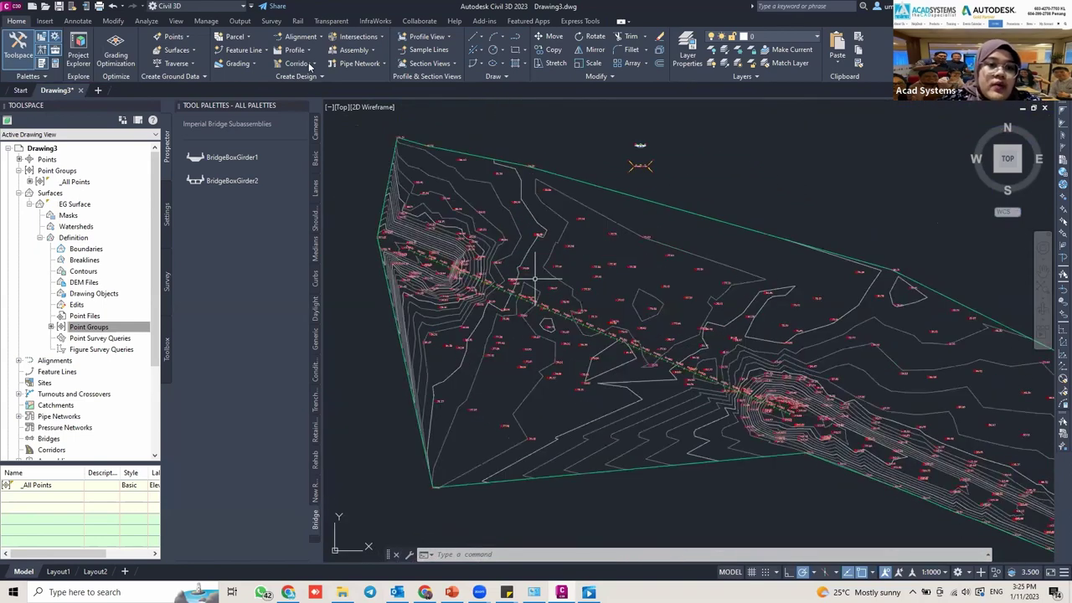
left_click(311, 64)
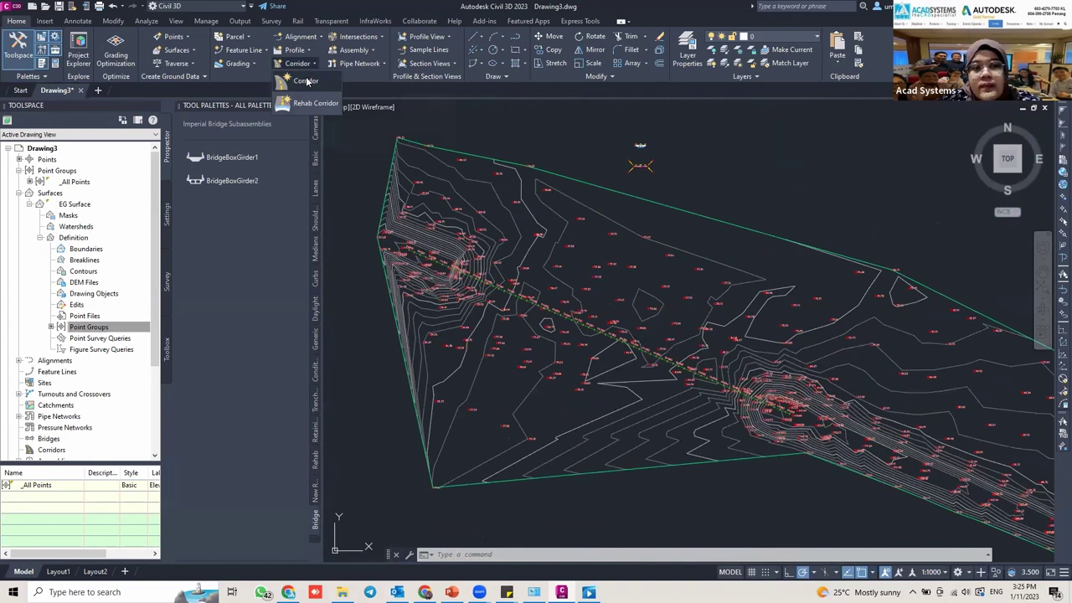
left_click(305, 81)
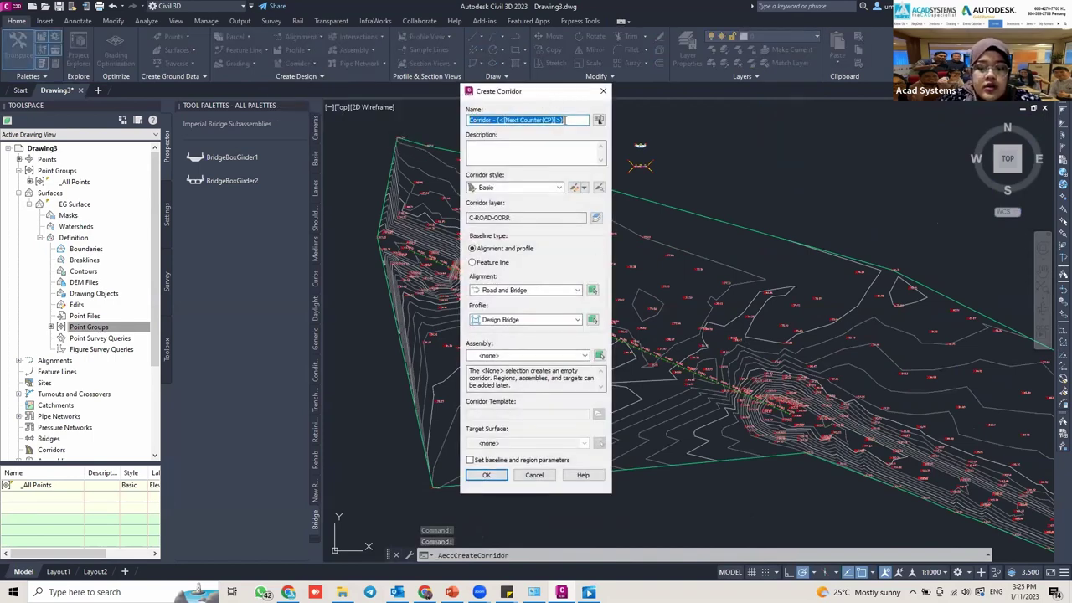
type("ra")
key("BackSpace")
key("BackSpace")
type("Road and Bridge")
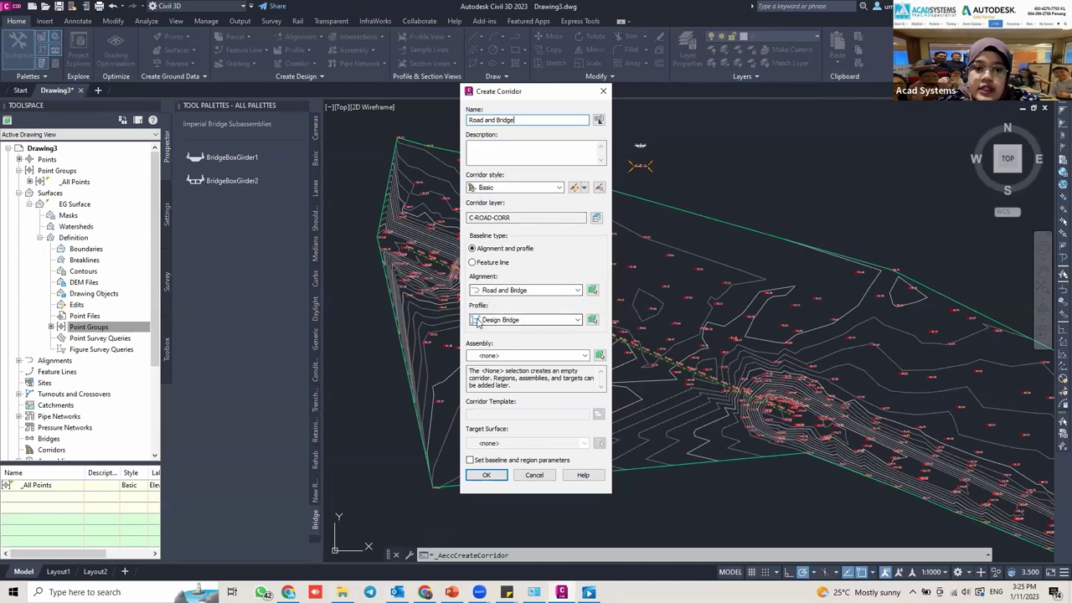
left_click(525, 359)
left_click(498, 384)
left_click(508, 356)
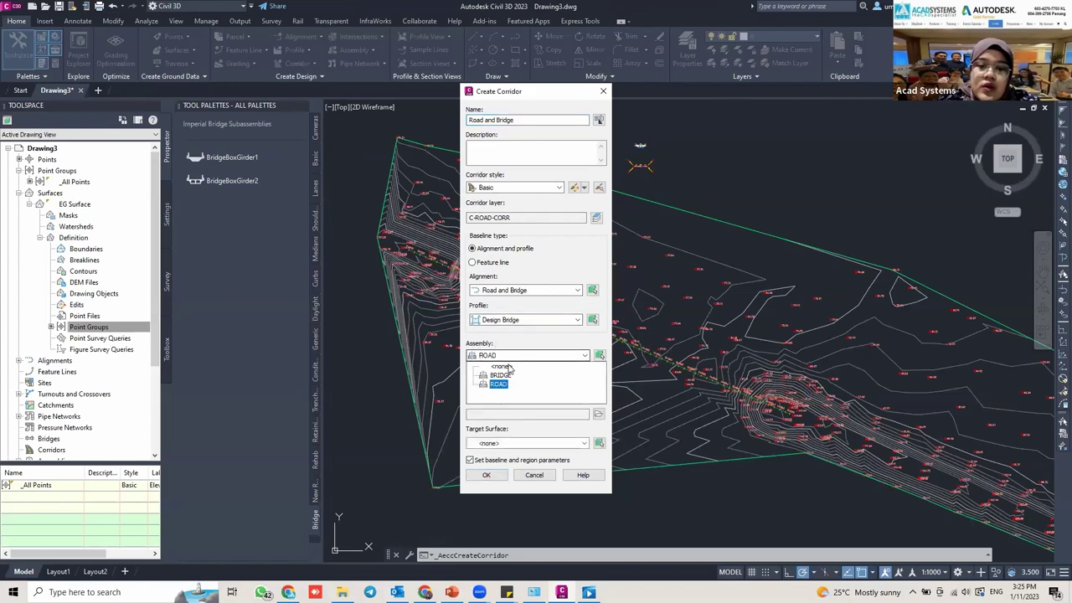
left_click(498, 384)
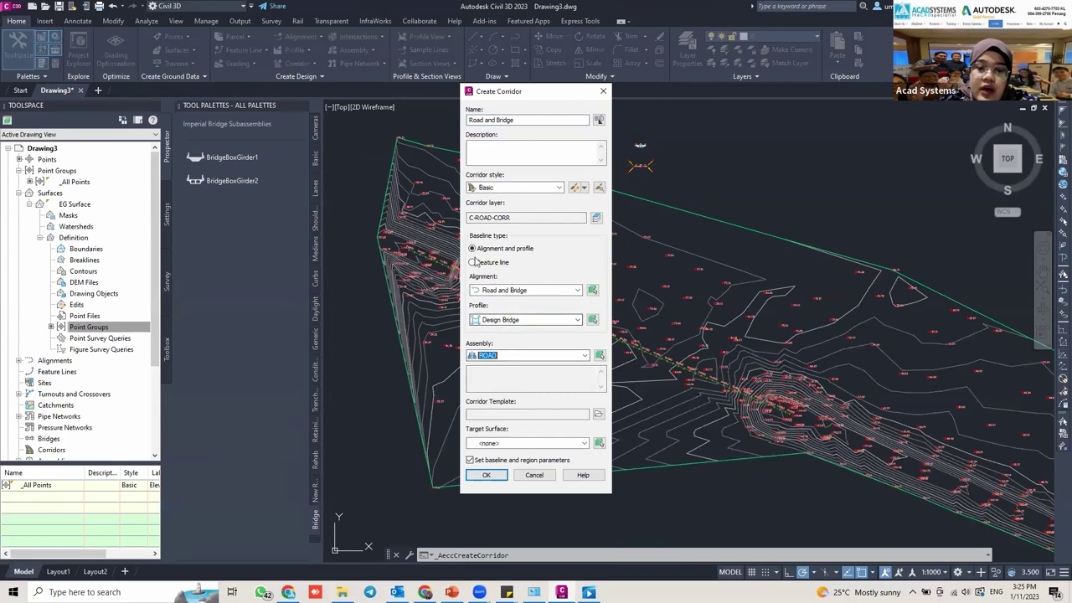
left_click(510, 442)
left_click(505, 465)
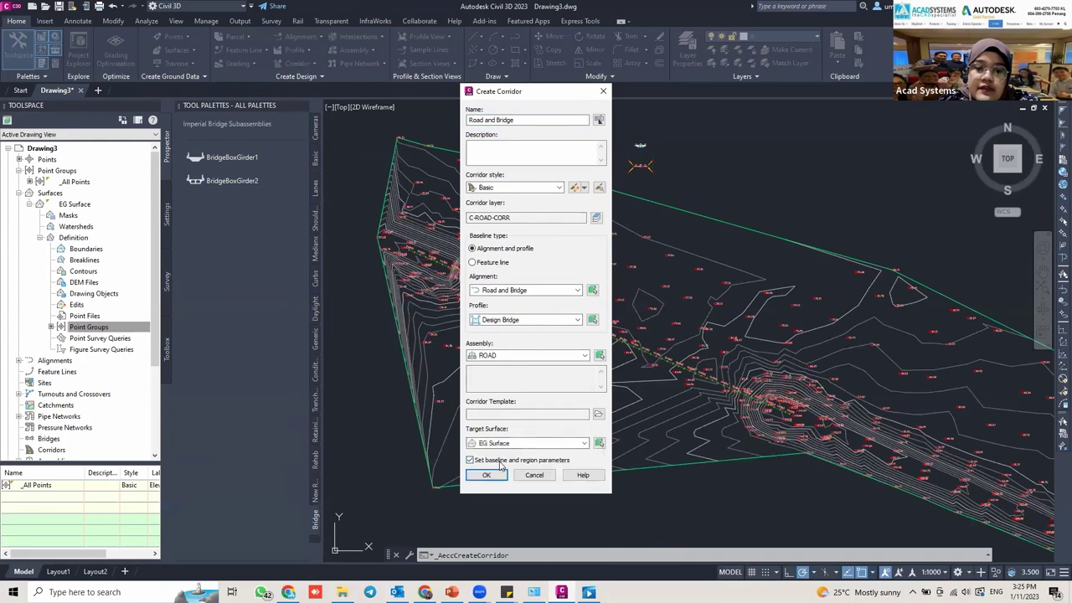
left_click(486, 475)
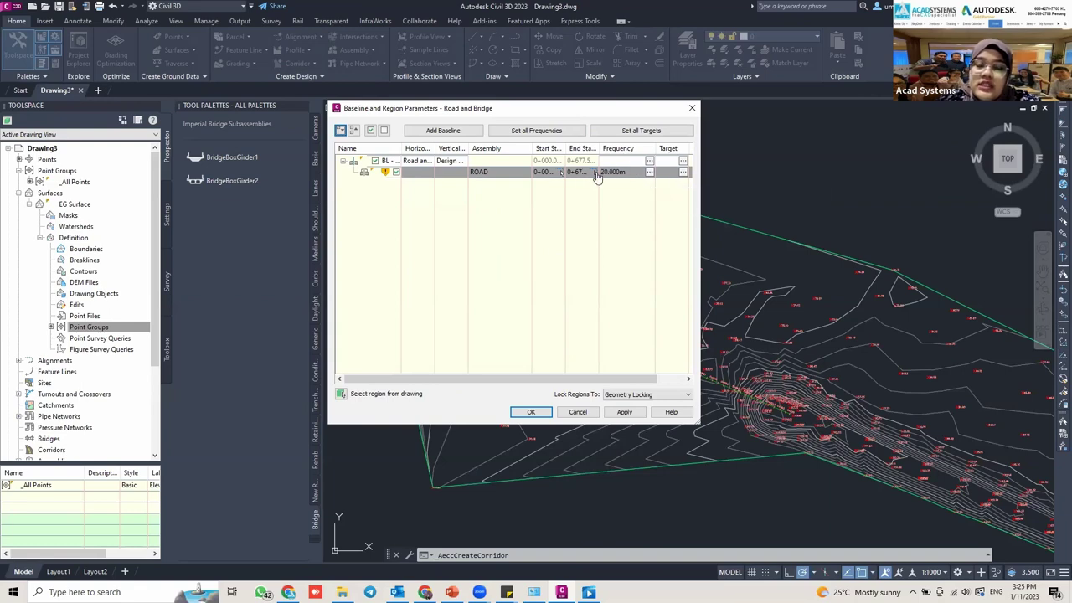
Set the ROAD region frequency to 5 m along tangents, curves, spirals and vertical curves.
left_click(650, 173)
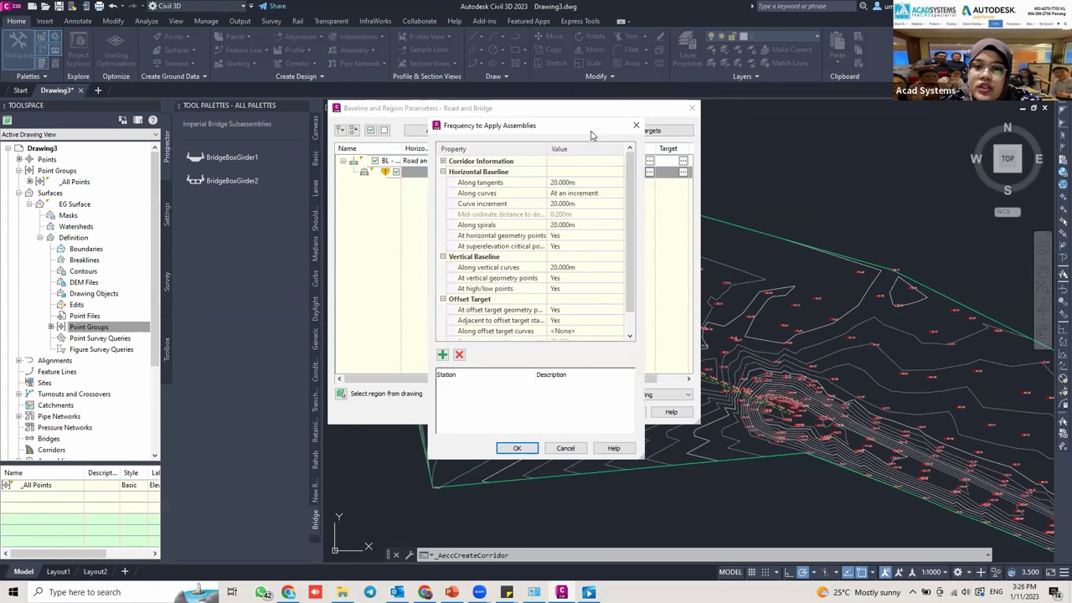
left_click_drag(586, 132, 512, 130)
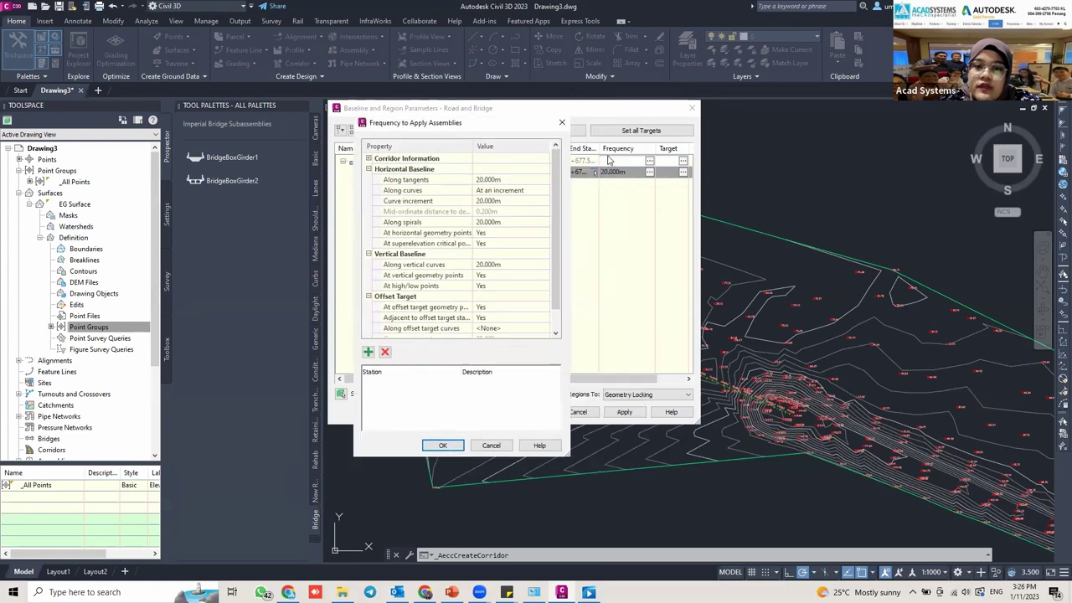
left_click(503, 179)
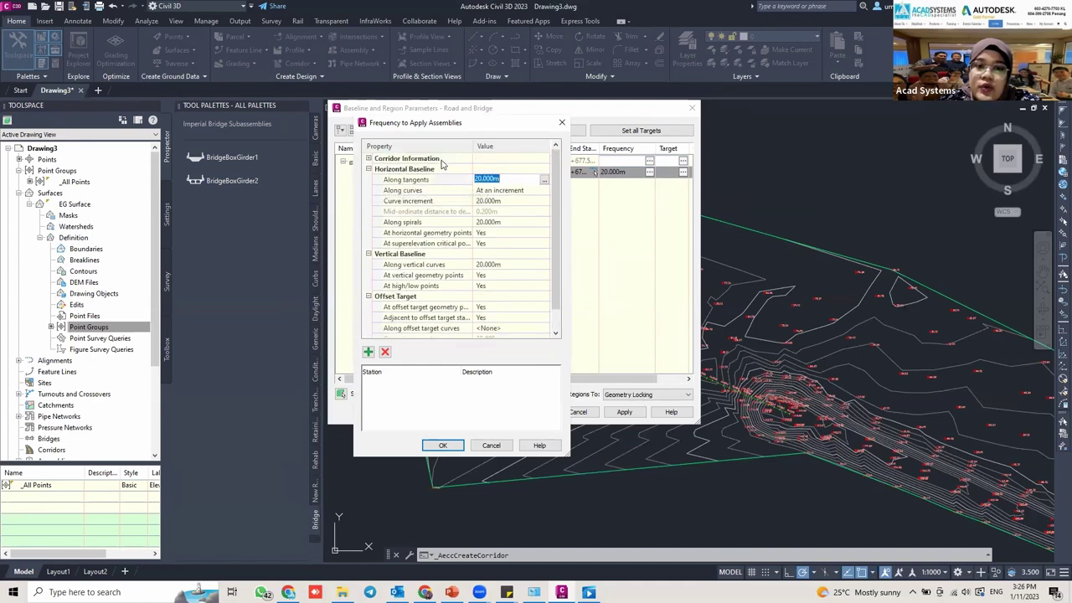
type("5")
left_click(505, 200)
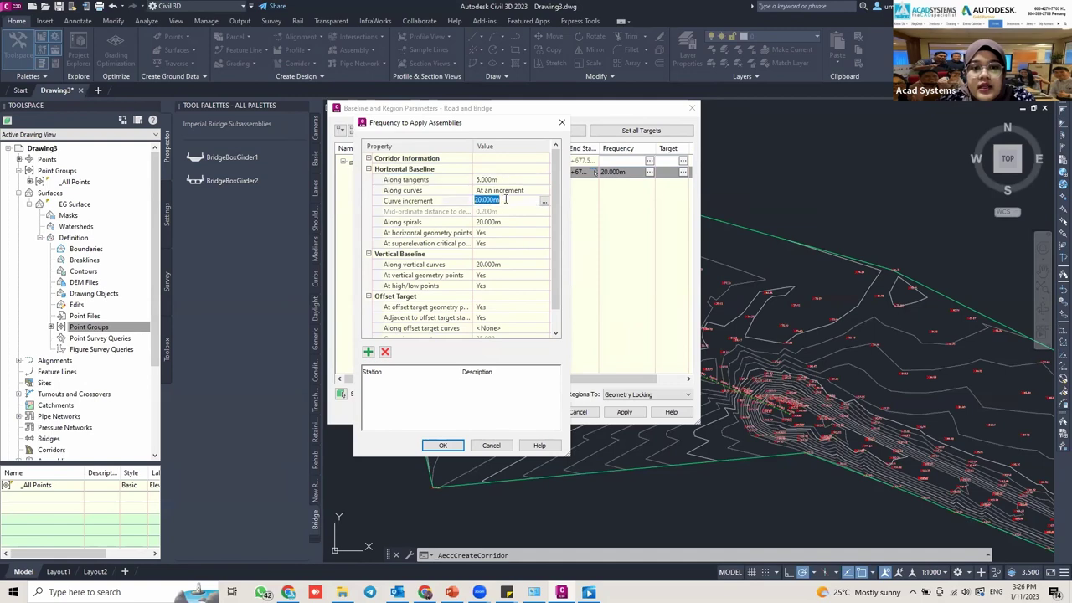
type("5")
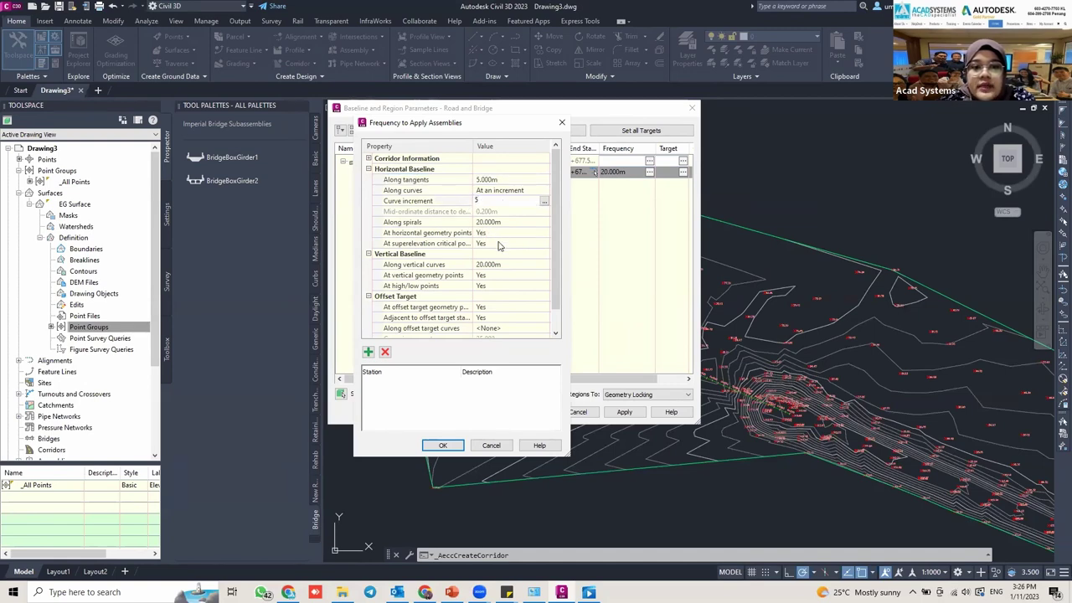
left_click(503, 222)
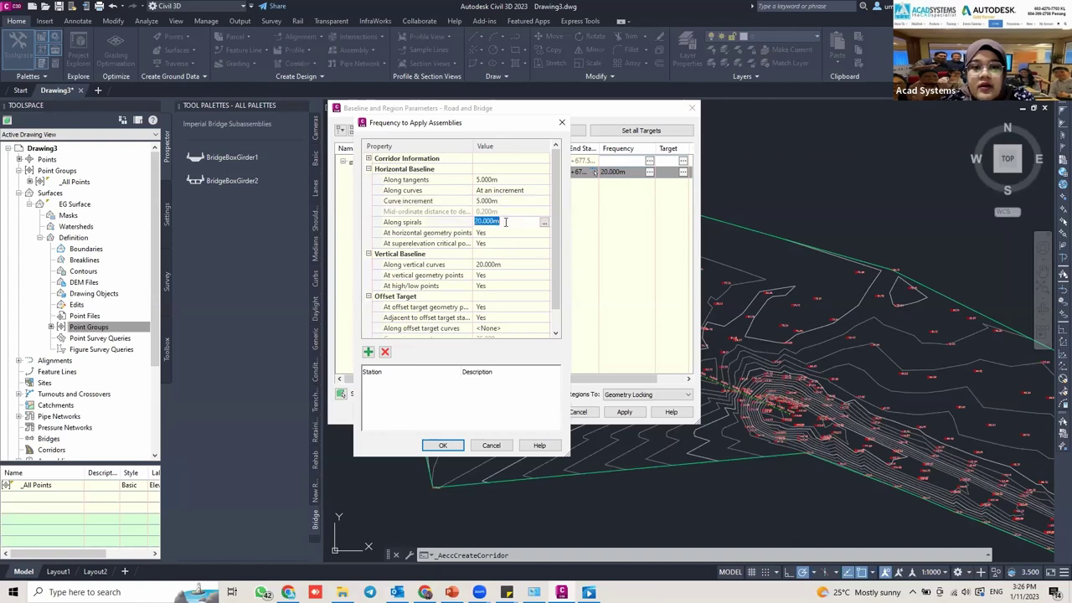
type("5")
left_click(491, 254)
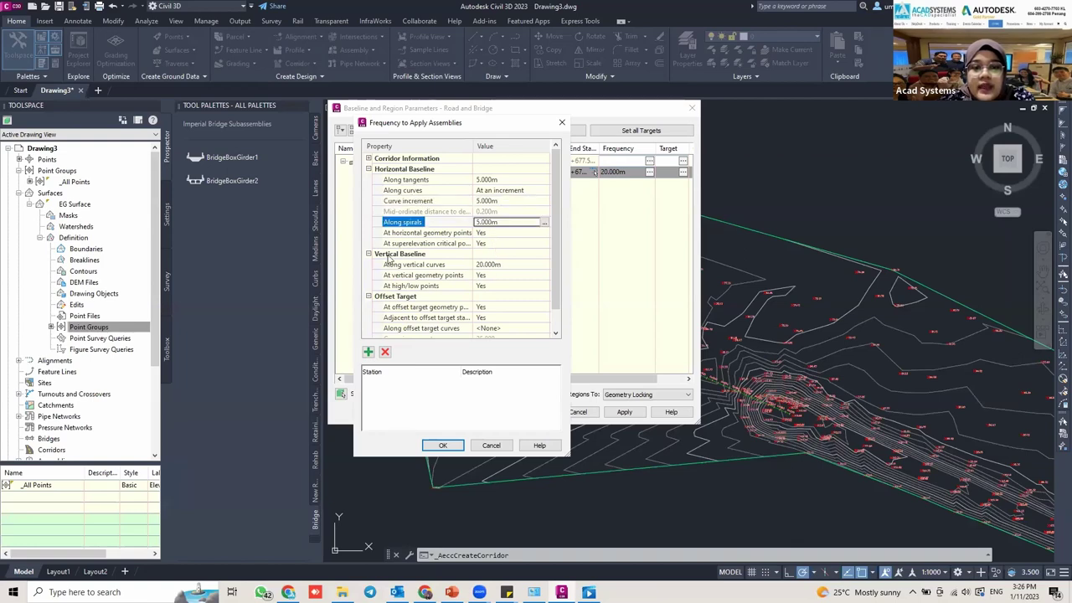
left_click(505, 265)
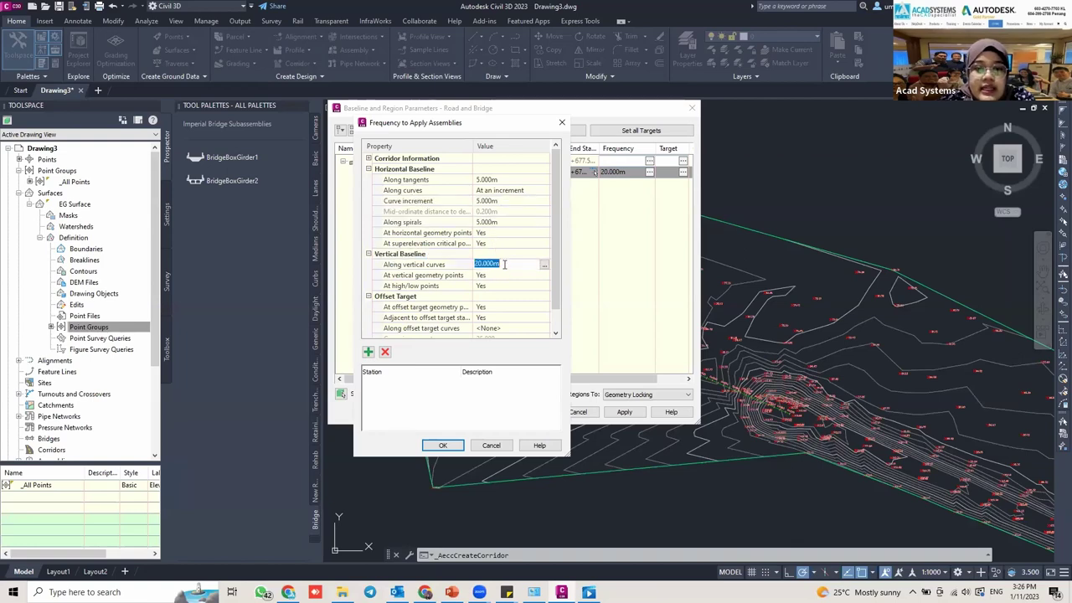
type("5")
key("Return")
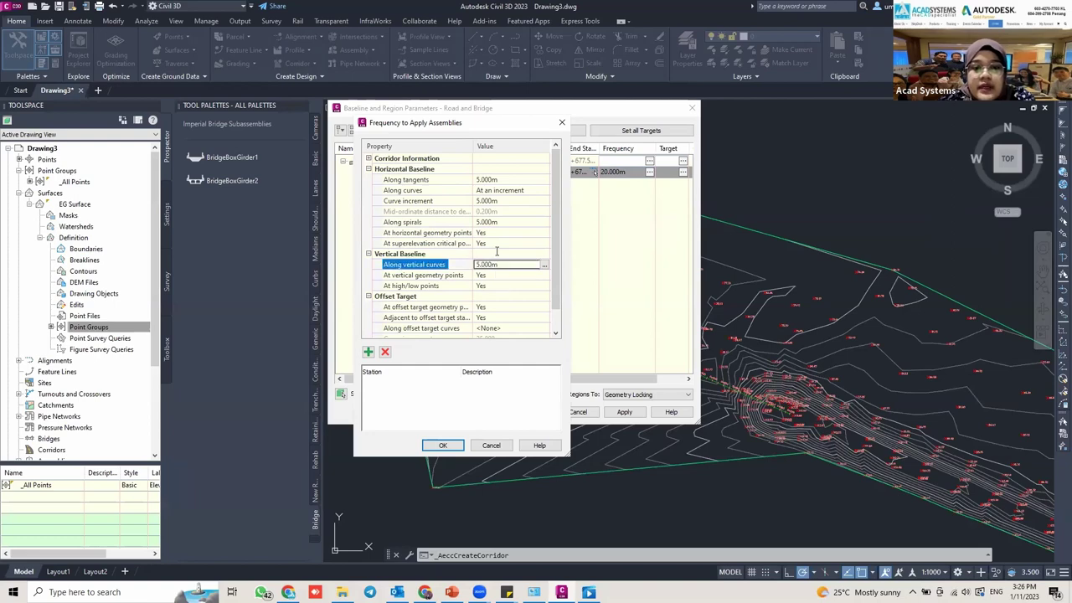
Accept the 5 m frequencies, apply them and rebuild the corridor.
scroll(499, 234, "down", 1)
scroll(511, 208, "up", 1)
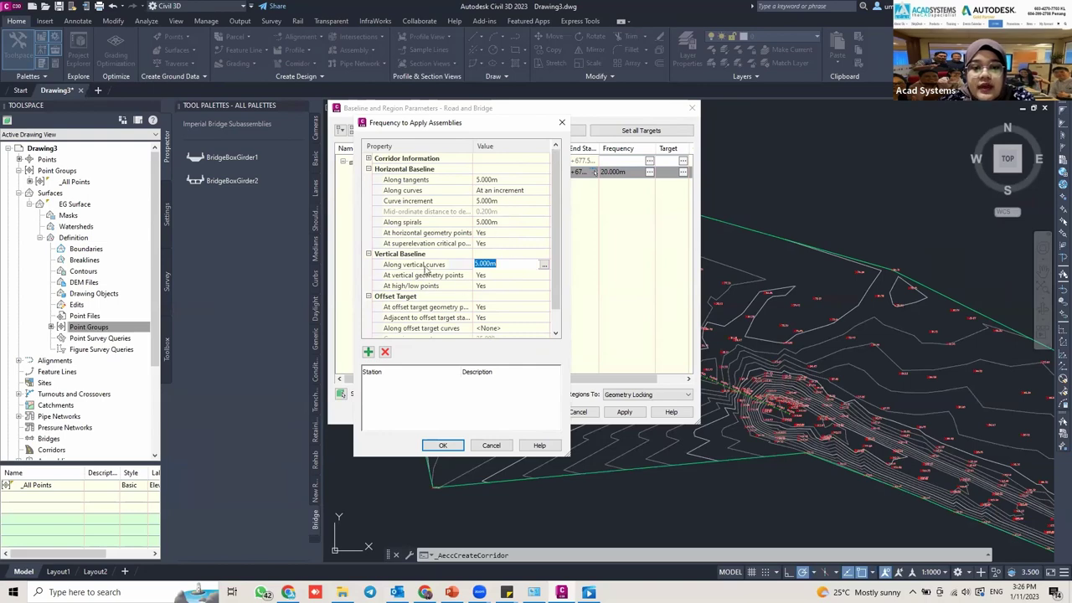
left_click(442, 445)
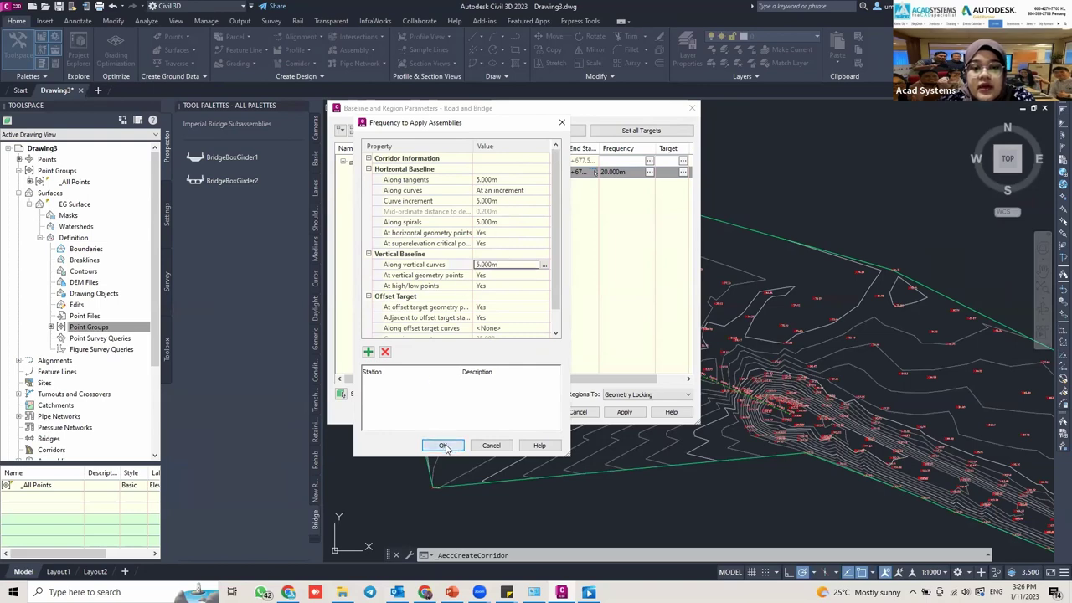
left_click(624, 411)
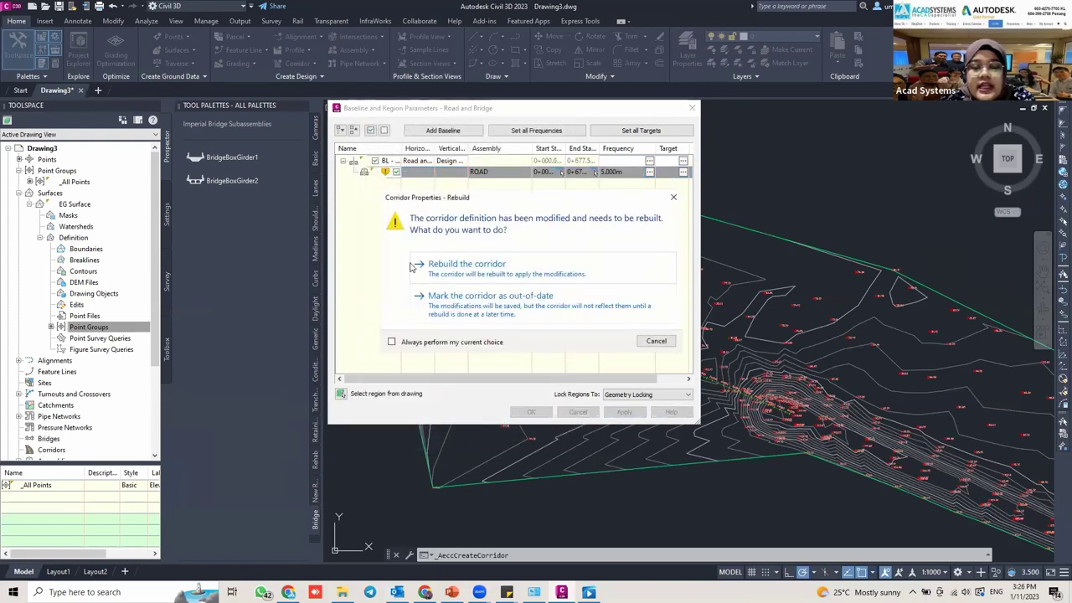
left_click(572, 279)
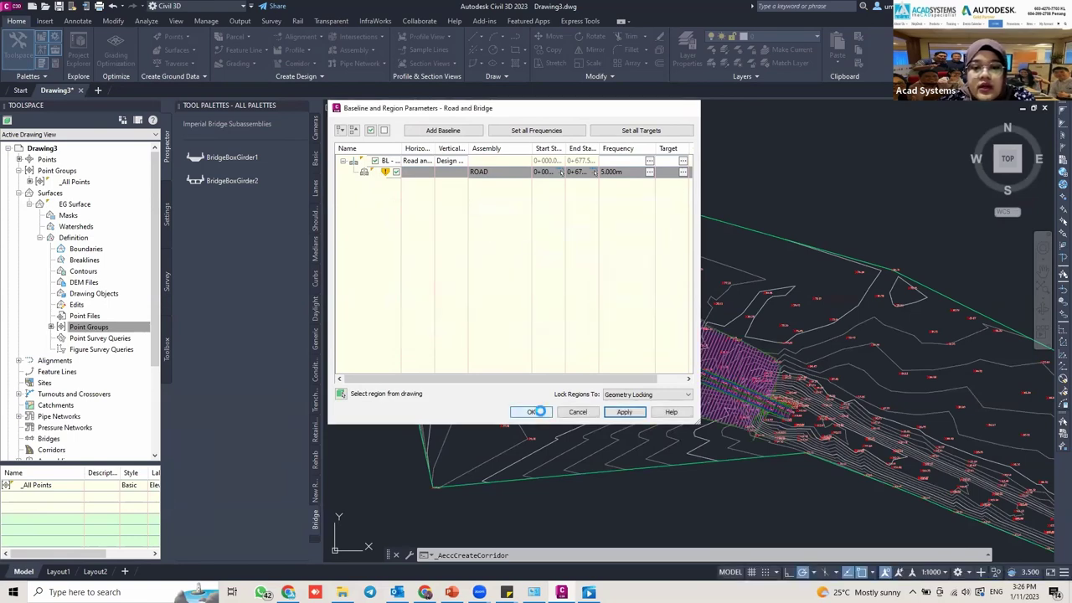
left_click(536, 412)
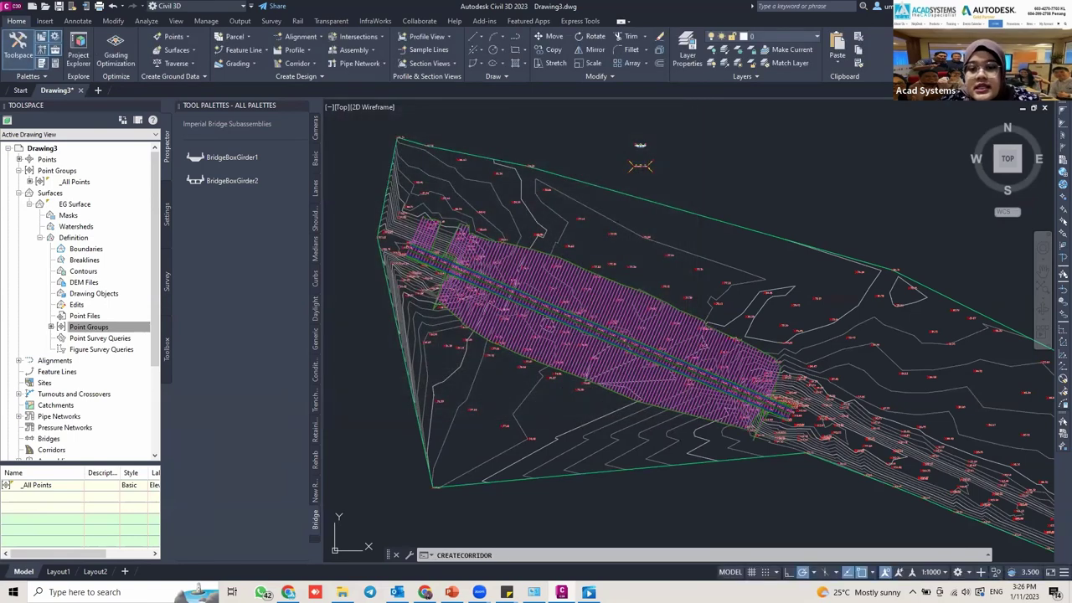
Close the Tool Palettes and pan along the Road and Bridge corridor toward the near bridge end.
scroll(635, 325, "up", 2)
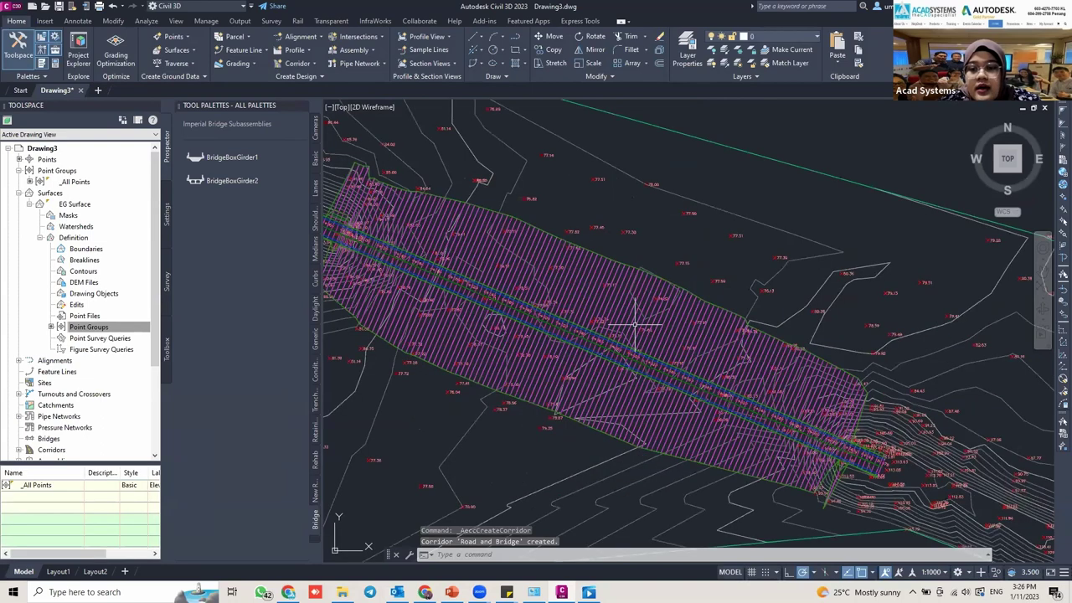
scroll(646, 329, "up", 1)
mouse_move(646, 329)
middle_mouse_down()
mouse_move(616, 295)
mouse_move(593, 295)
mouse_move(541, 256)
middle_mouse_up()
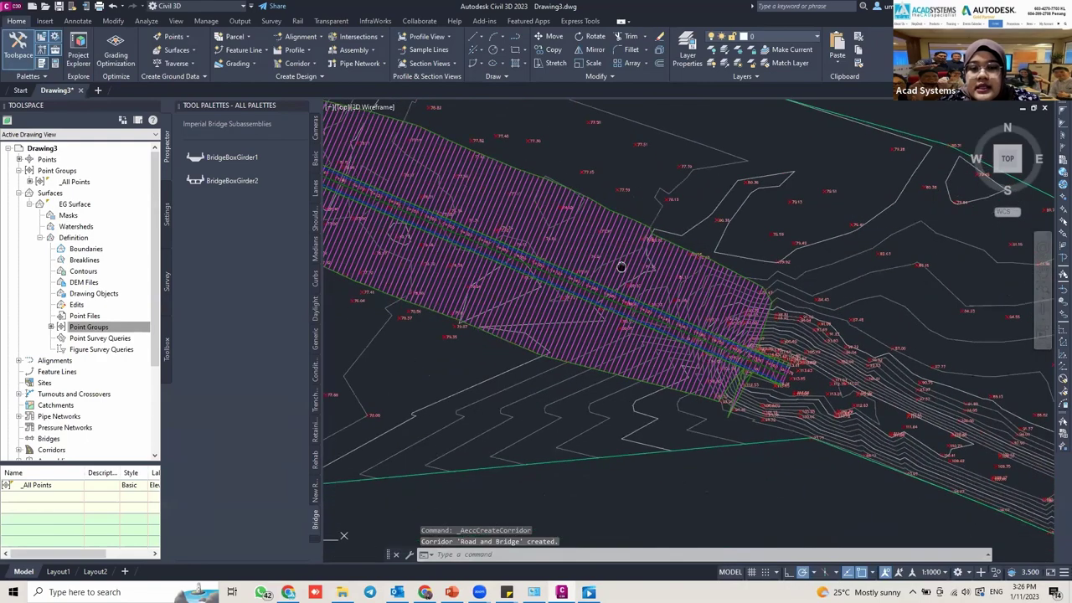
scroll(621, 267, "up", 3)
scroll(545, 227, "down", 5)
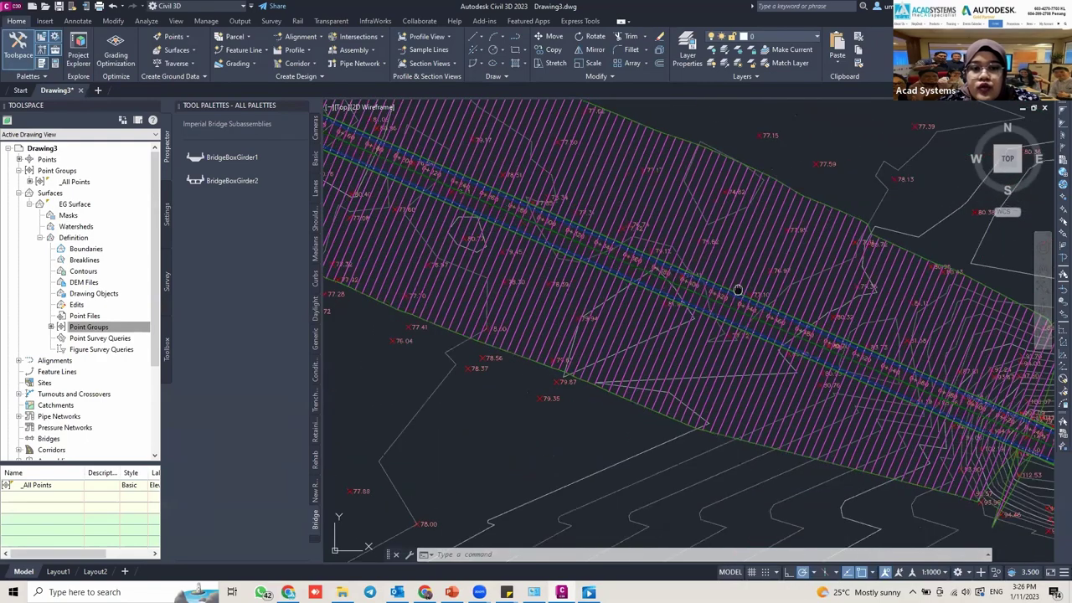
scroll(531, 216, "up", 5)
middle_click_drag(528, 211, 536, 229)
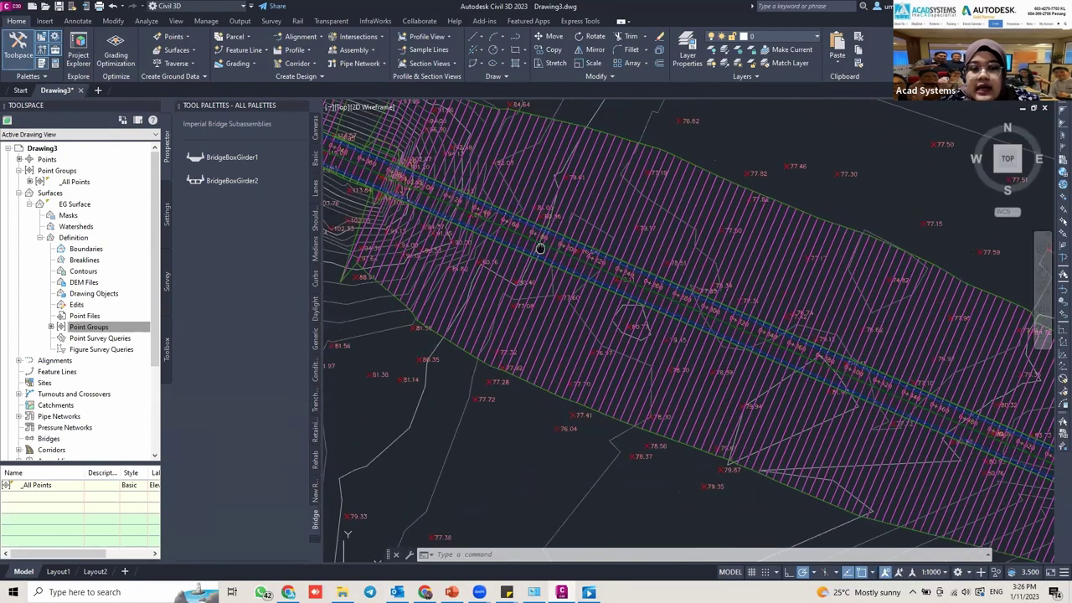
scroll(544, 251, "down", 2)
scroll(559, 289, "up", 2)
middle_click_drag(589, 306, 553, 285)
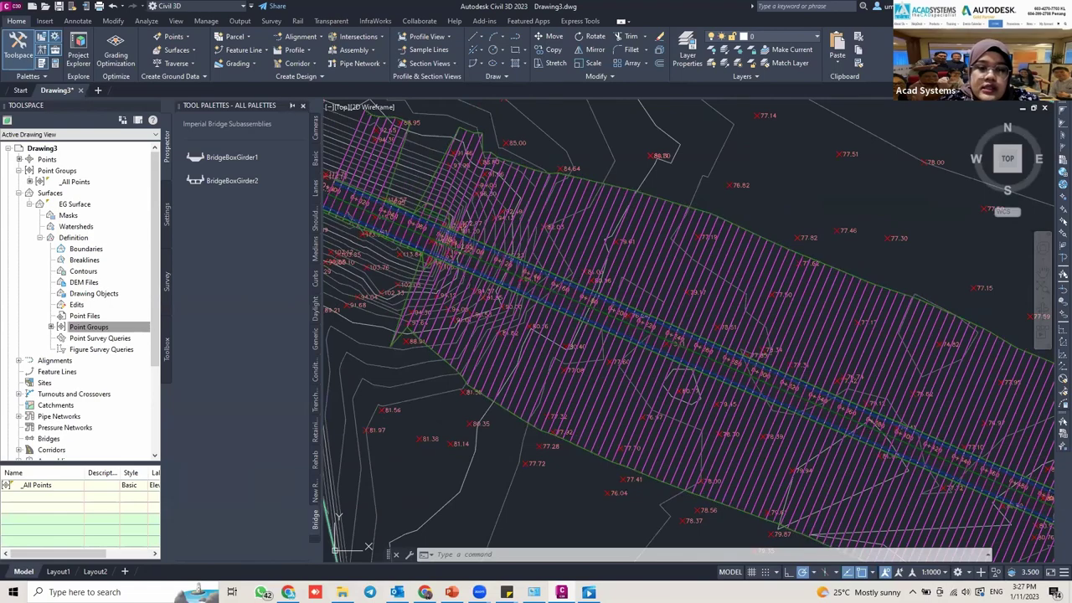
left_click(303, 105)
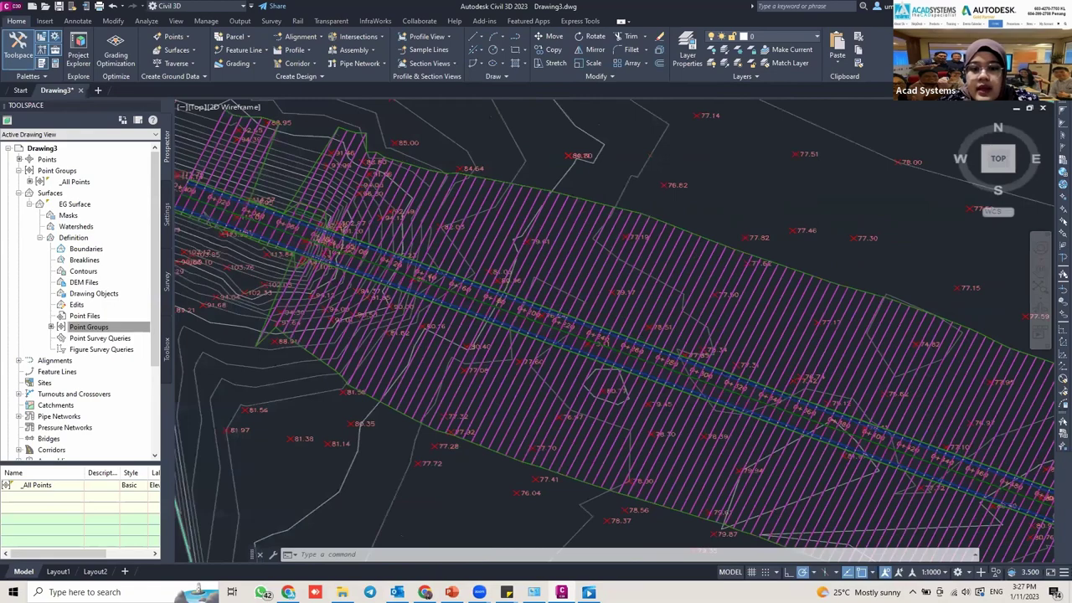
mouse_move(516, 249)
middle_mouse_down()
mouse_move(355, 137)
mouse_move(409, 193)
mouse_move(357, 186)
middle_mouse_up()
key("Escape")
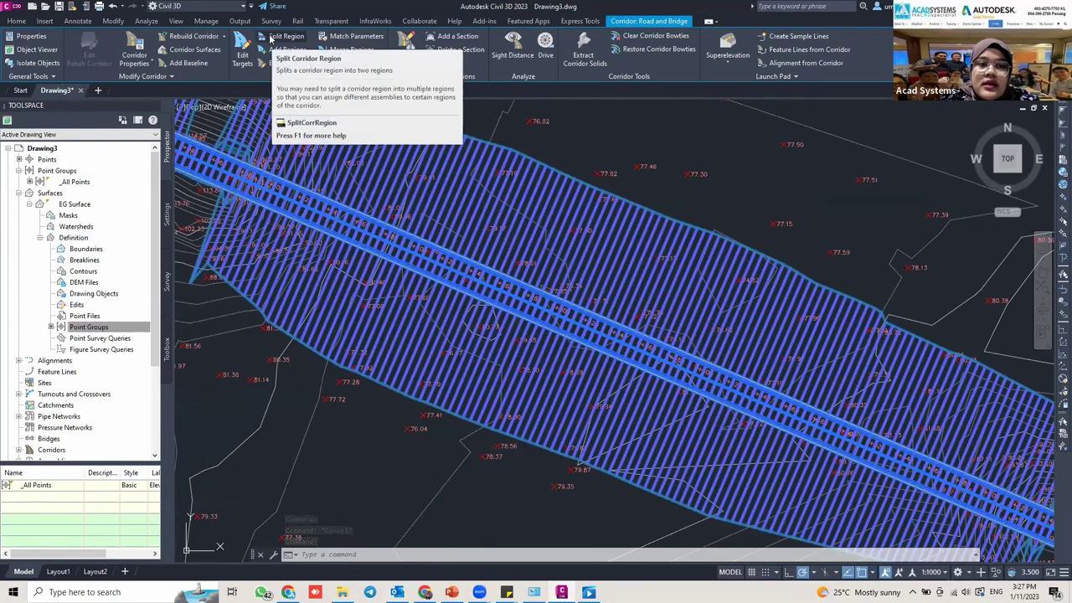
Split the corridor's ROAD region at the near bridge end.
left_click(271, 38)
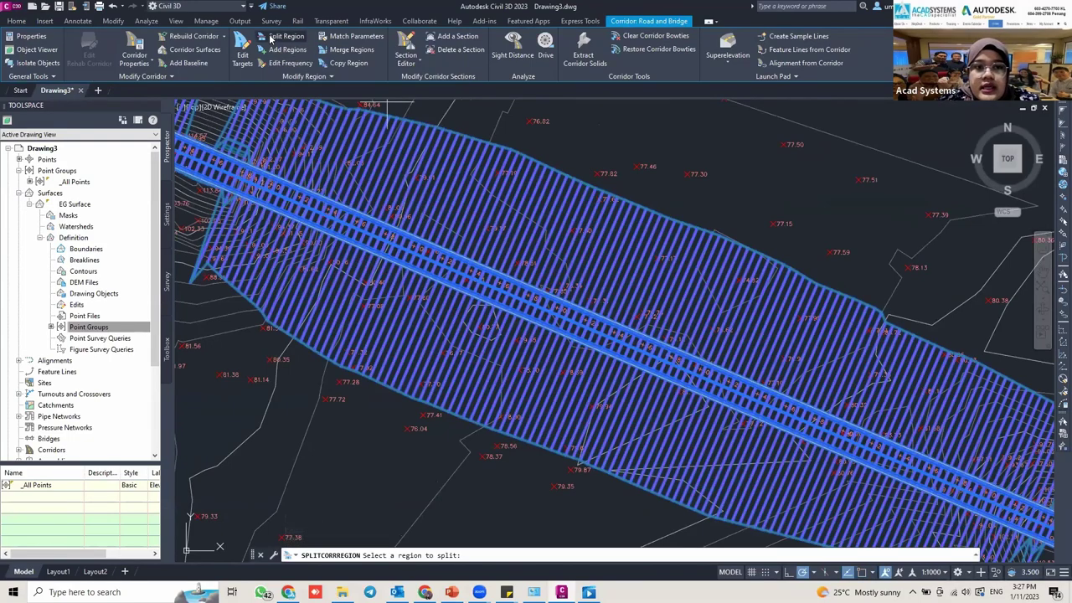
middle_click_drag(219, 157, 283, 202)
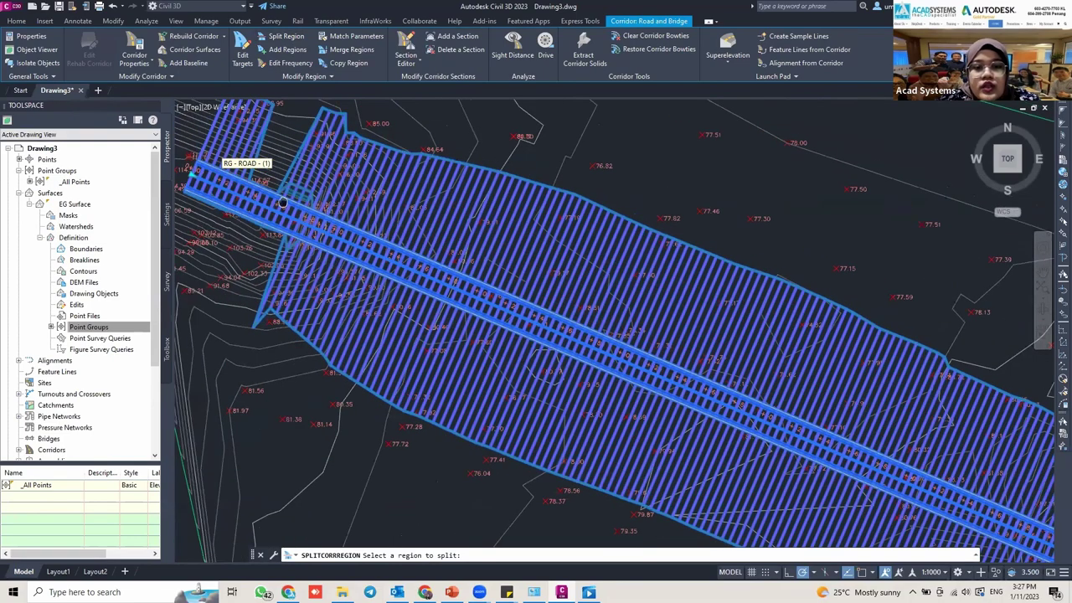
scroll(283, 203, "up", 3)
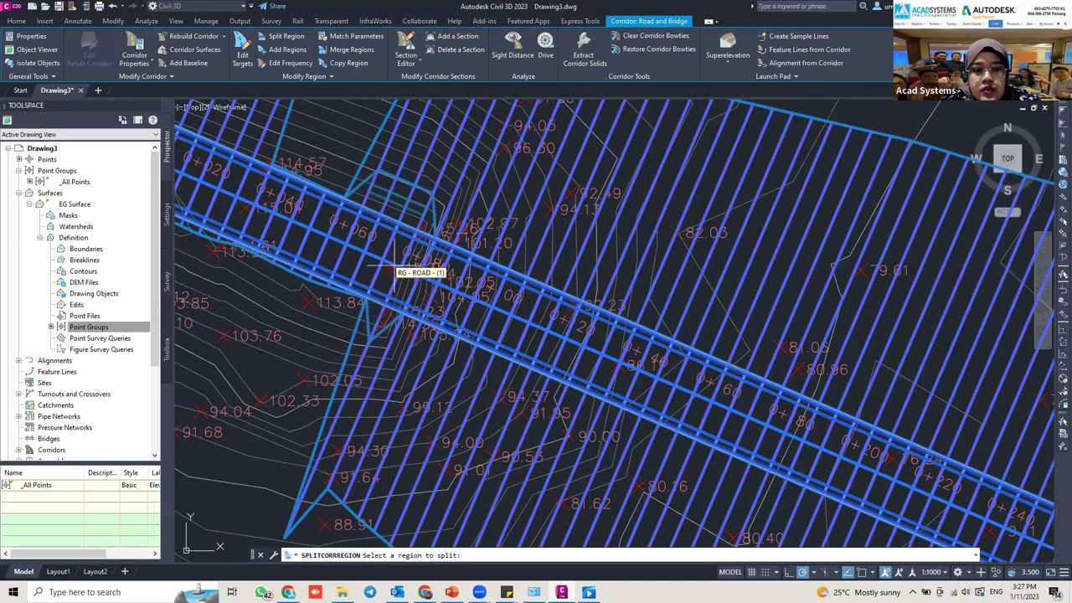
scroll(400, 269, "up", 4)
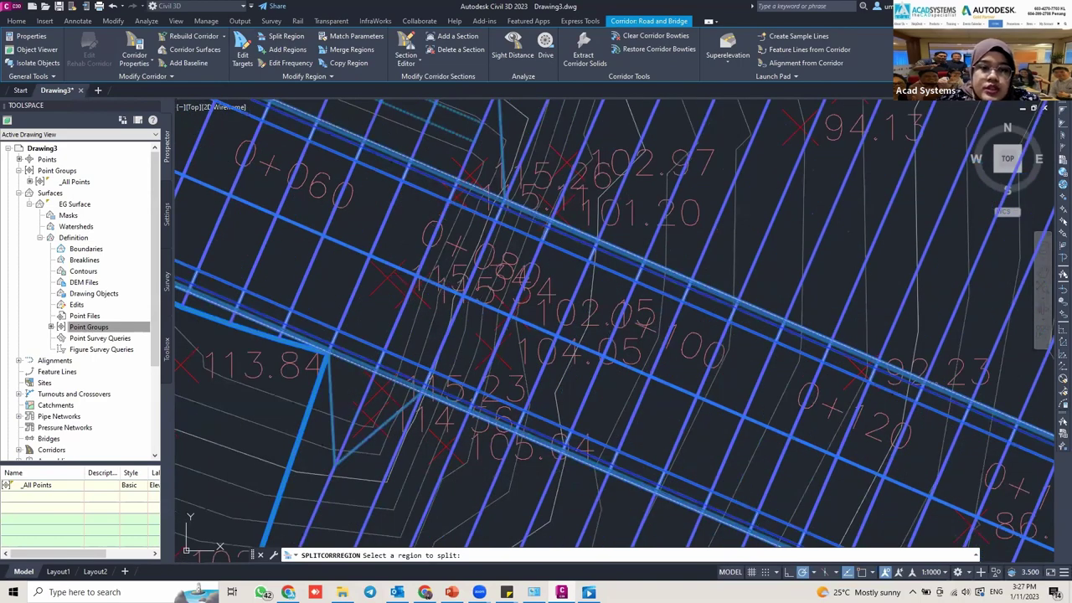
left_click(378, 261)
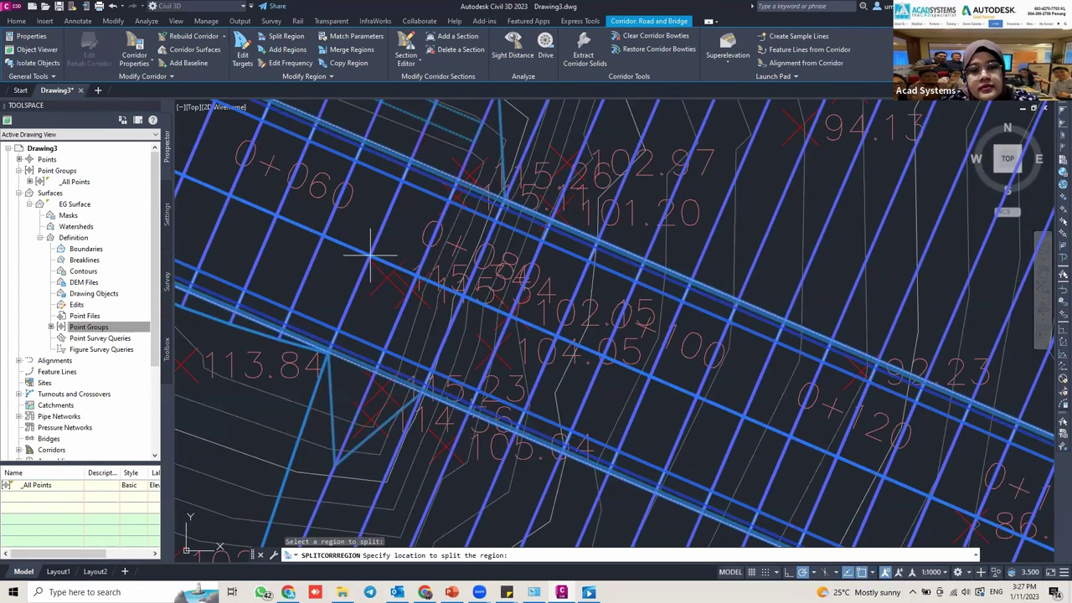
left_click(370, 255)
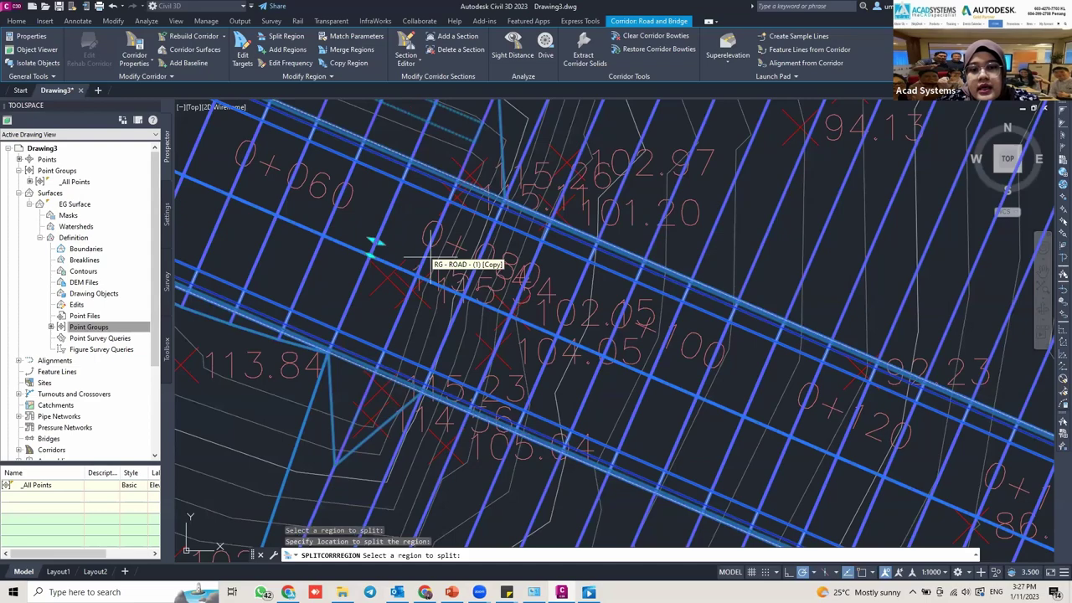
Split the copied ROAD region again at station 0+635.
scroll(429, 258, "down", 5)
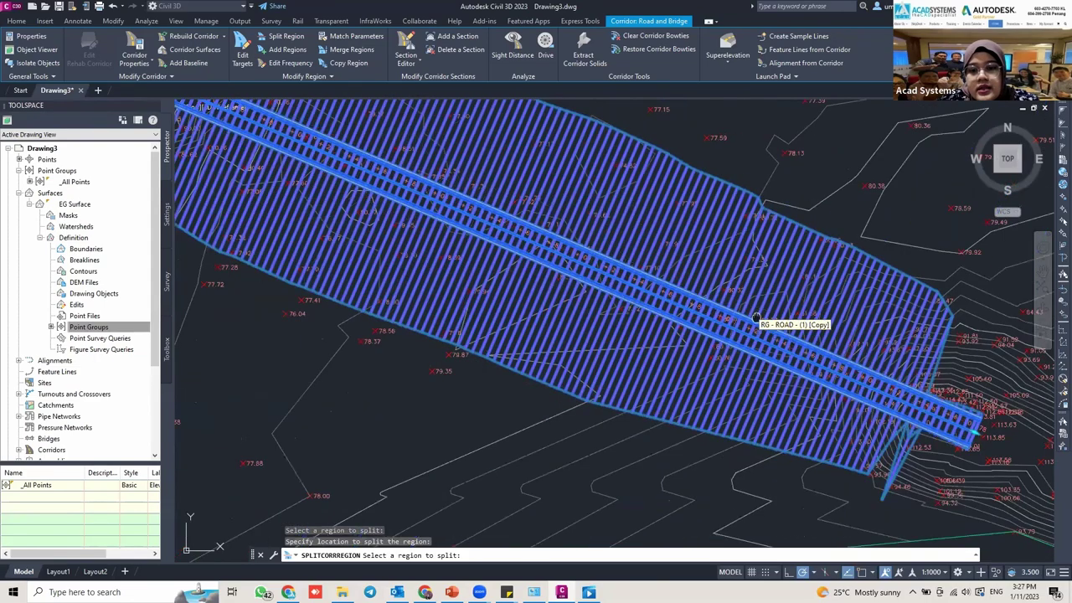
scroll(662, 328, "up", 3)
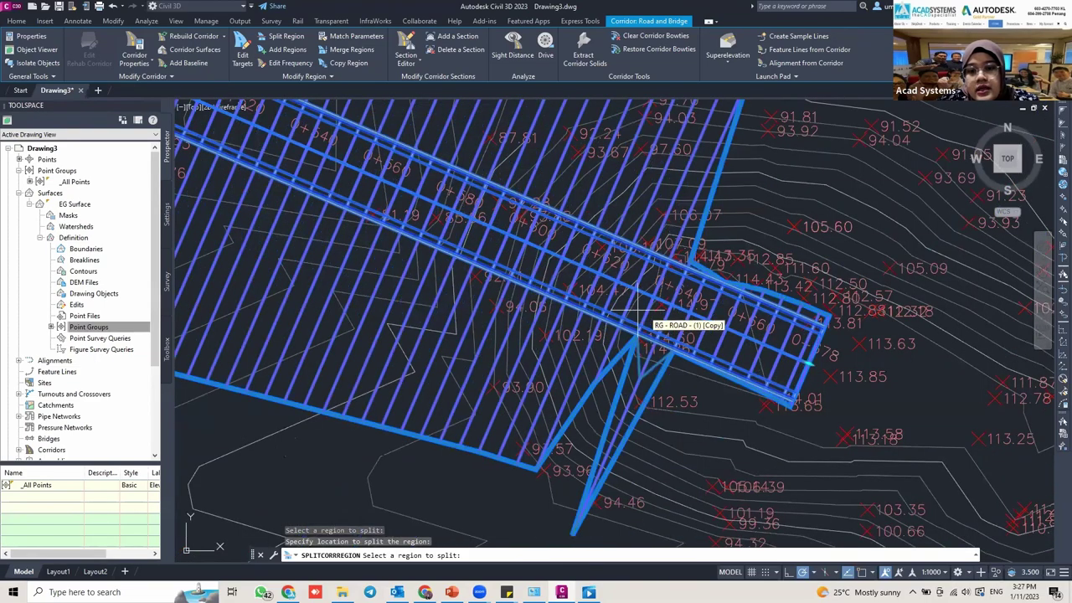
scroll(653, 325, "up", 2)
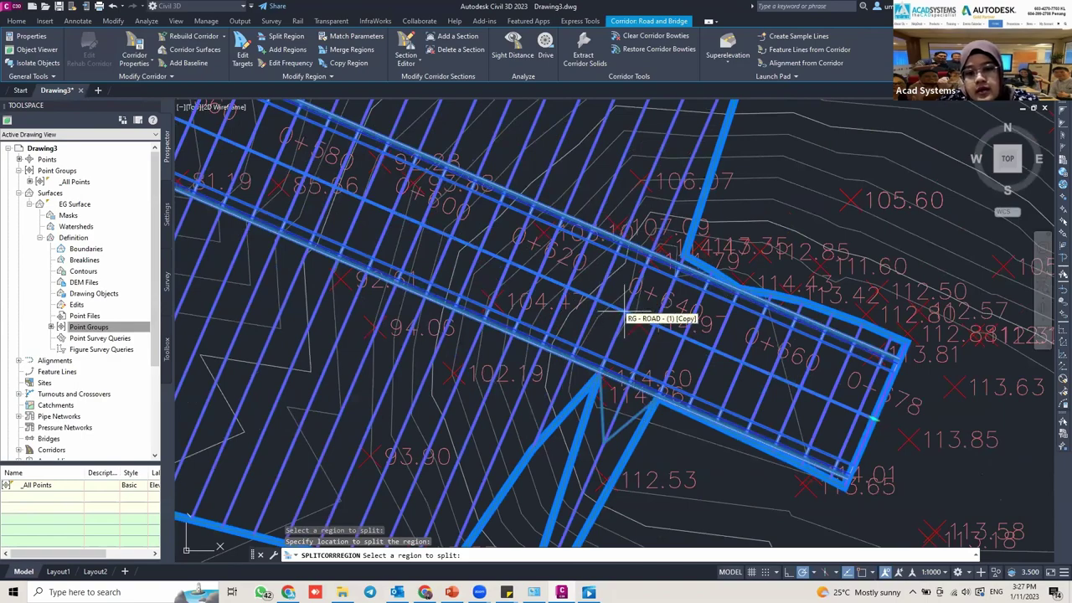
left_click(624, 309)
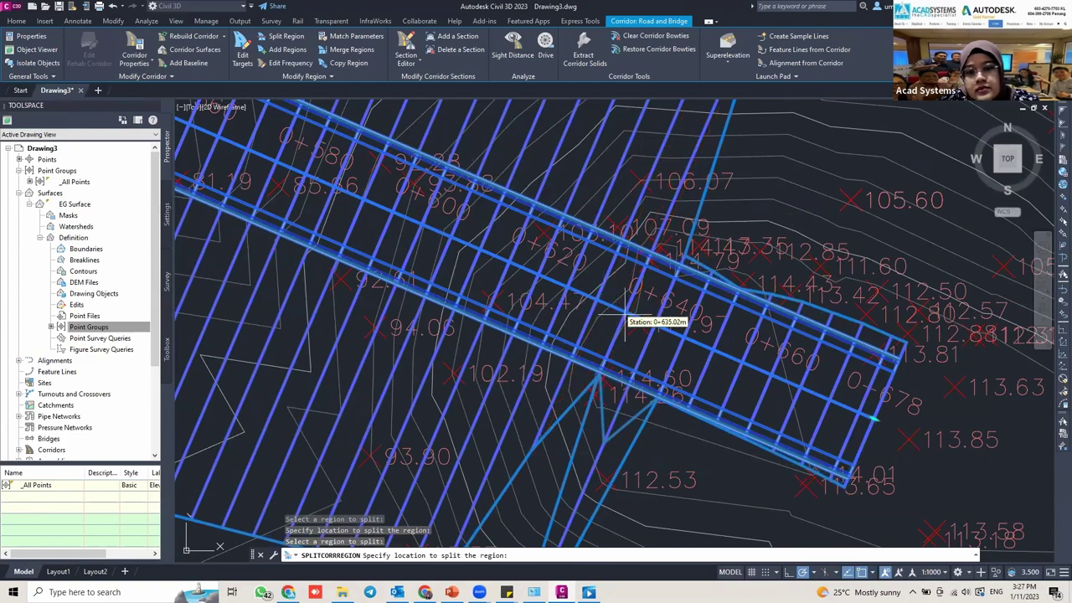
left_click(625, 321)
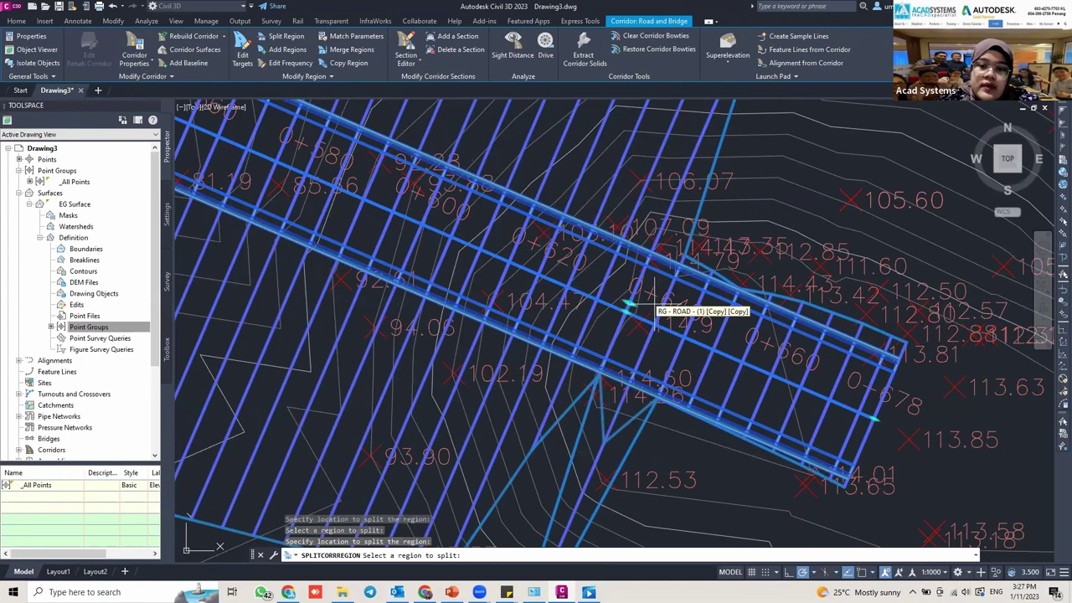
scroll(635, 311, "down", 5)
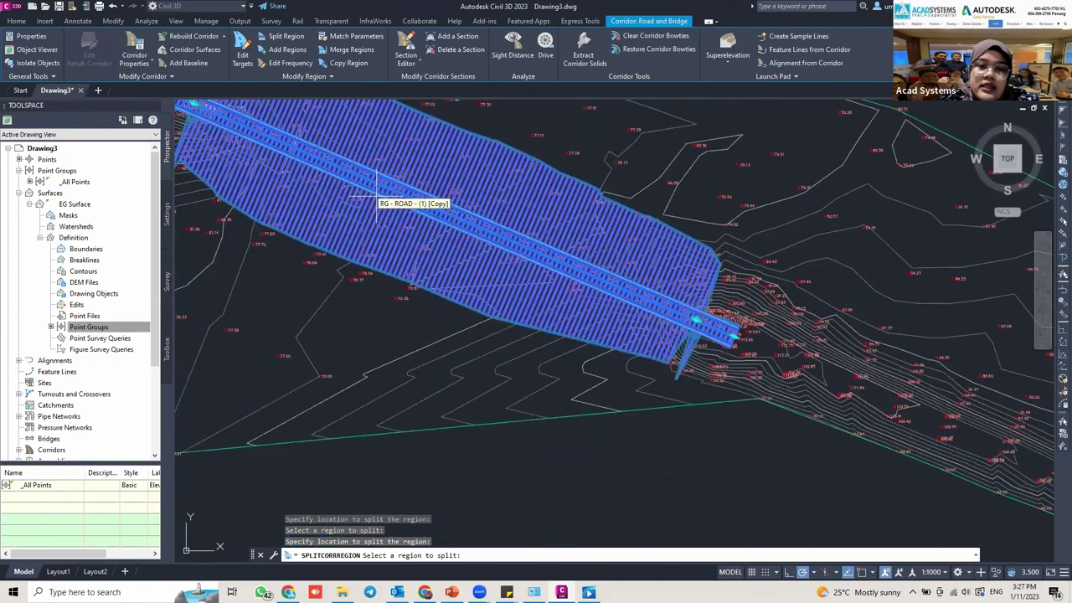
scroll(392, 220, "up", 2)
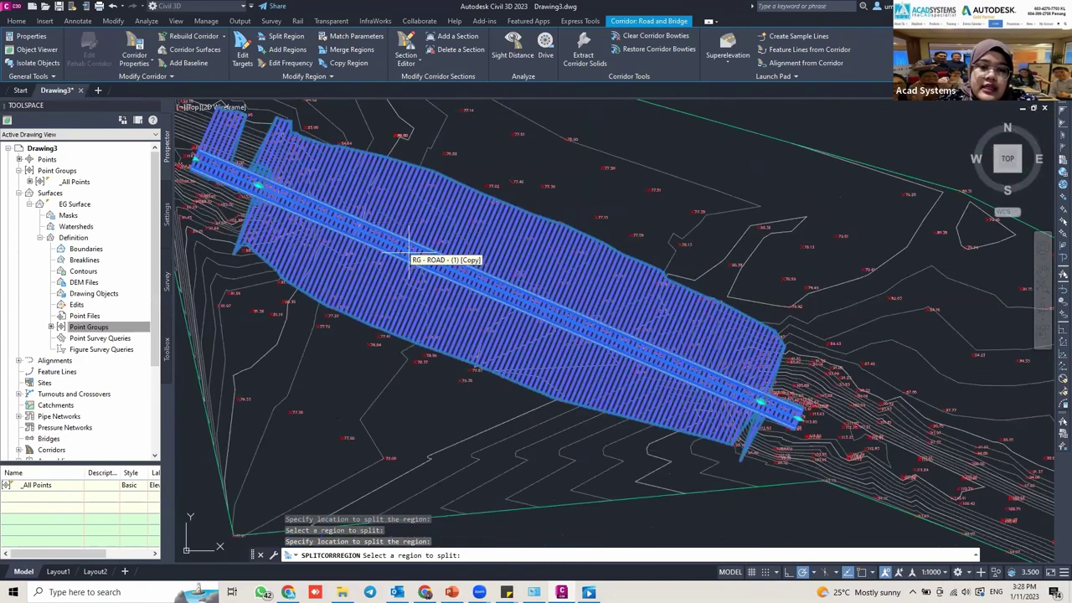
key("Escape")
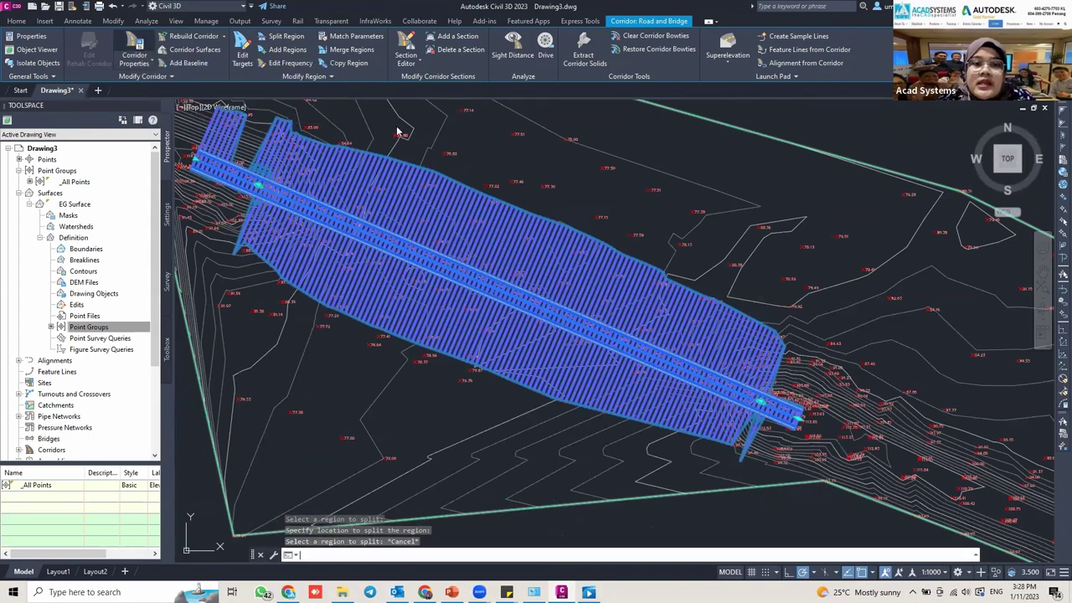
In corridor Parameters, give the second region the BRIDGE assembly and rebuild the corridor.
key("Escape")
double_click(410, 240)
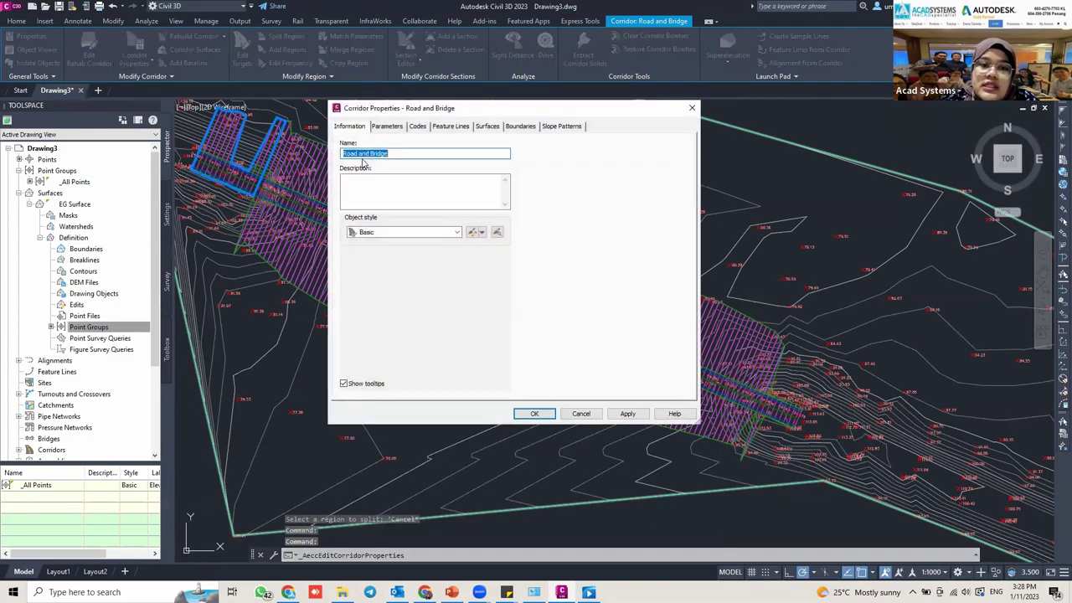
left_click(387, 126)
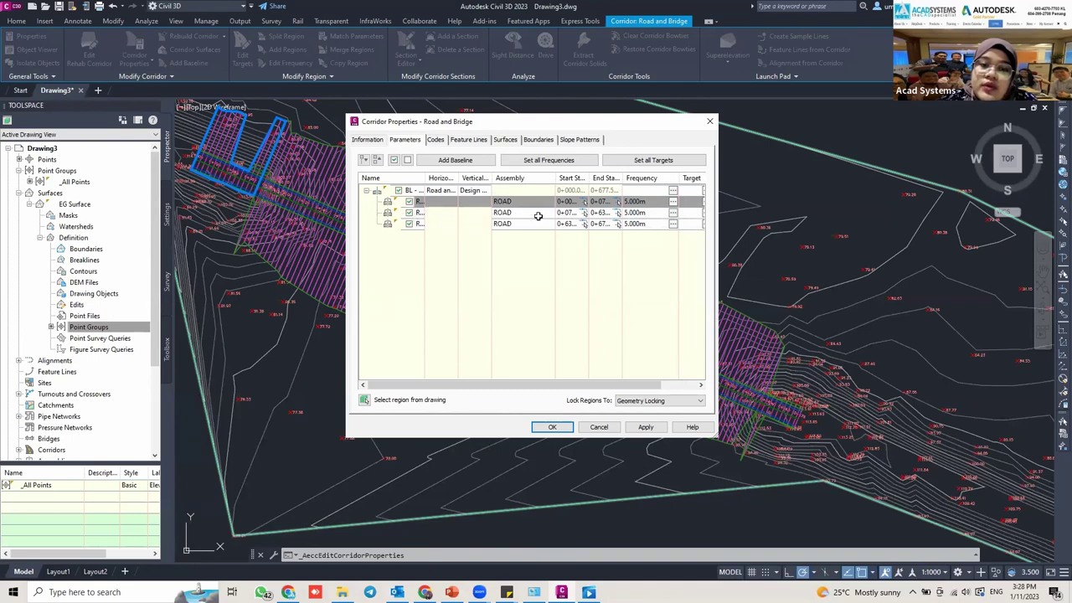
left_click(499, 215)
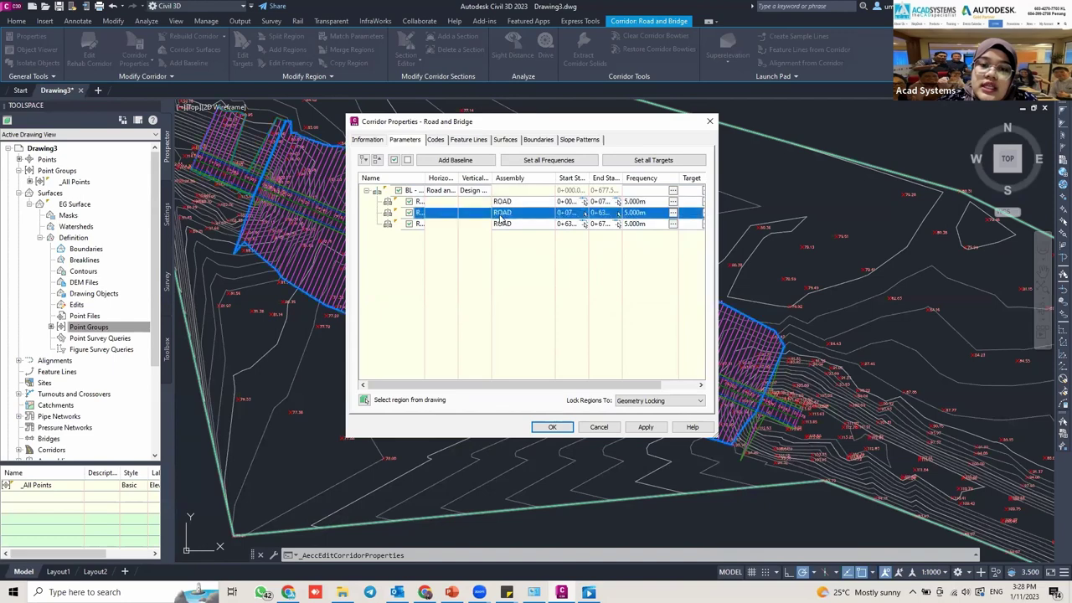
double_click(501, 216)
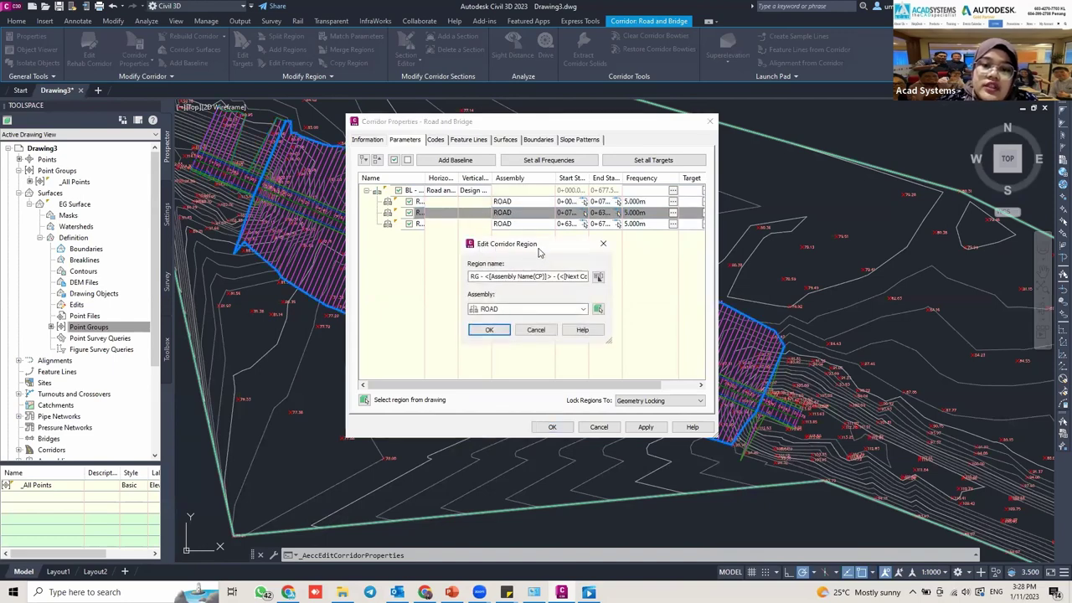
left_click_drag(540, 248, 536, 214)
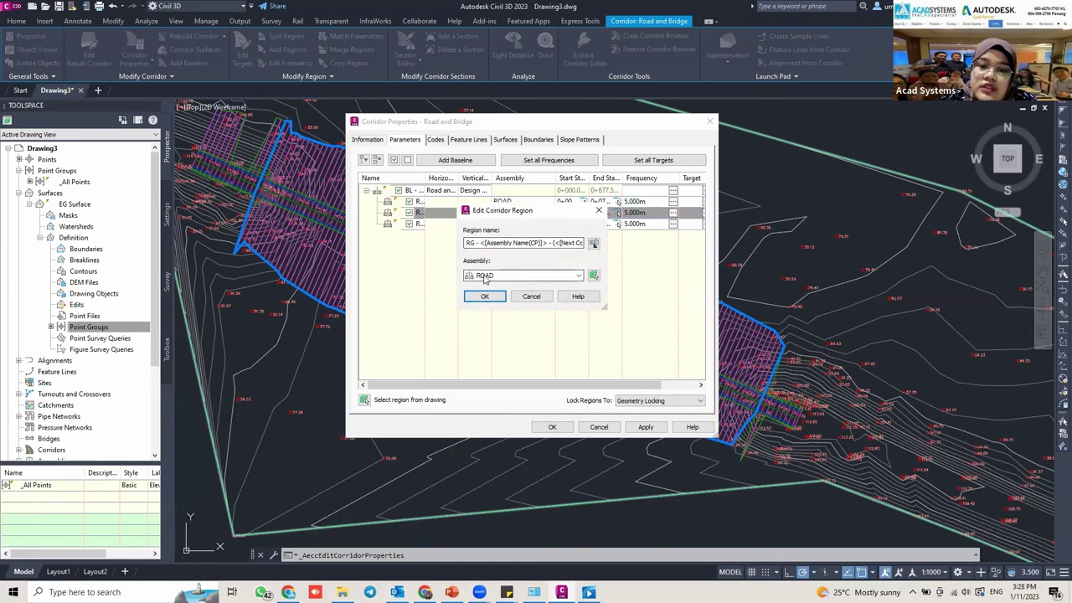
left_click(485, 297)
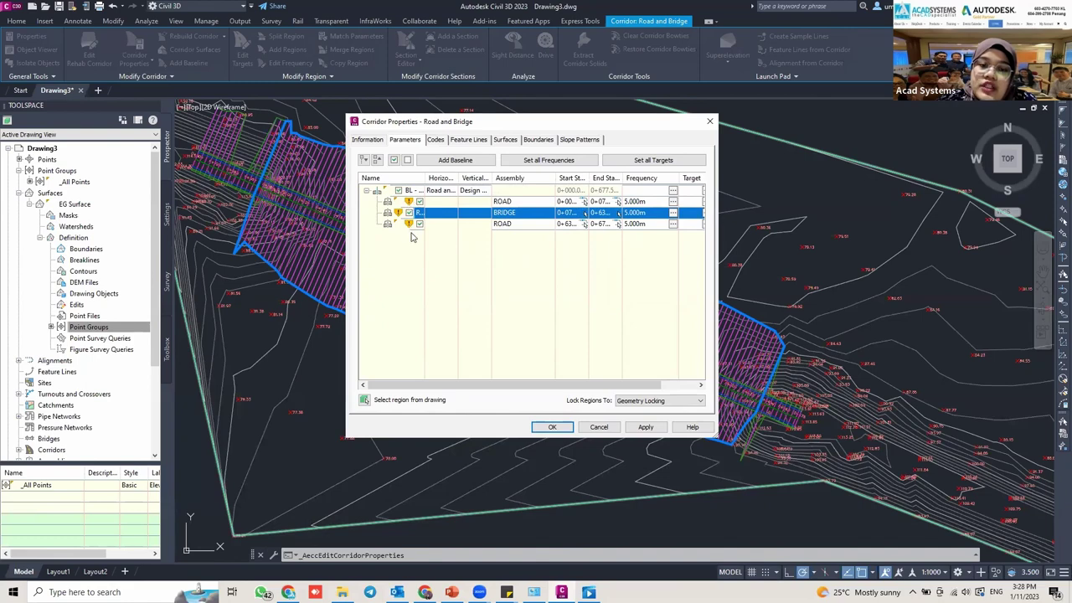
left_click(645, 427)
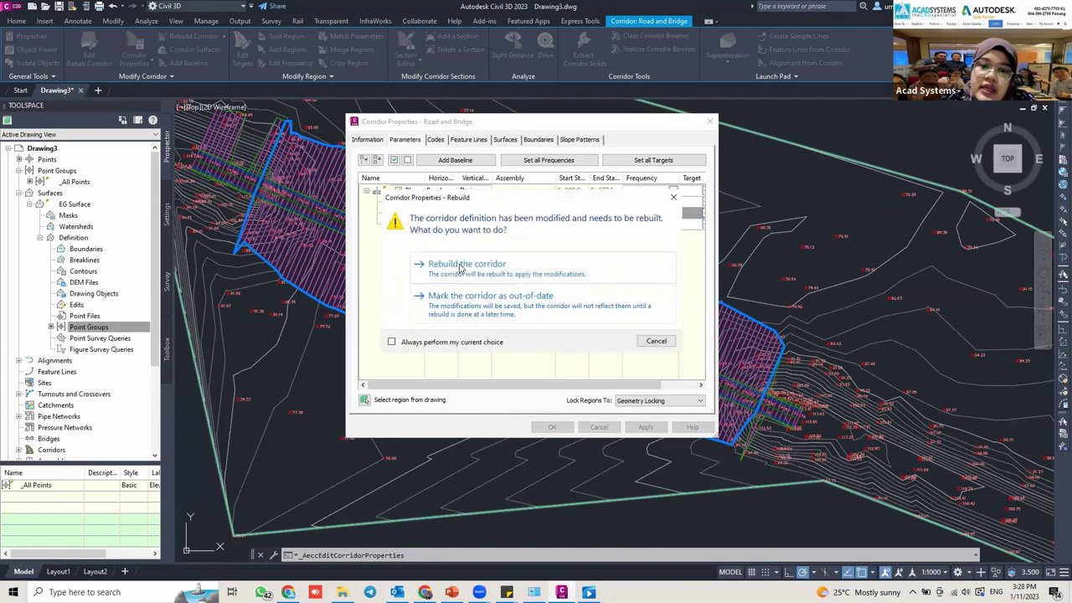
left_click(494, 267)
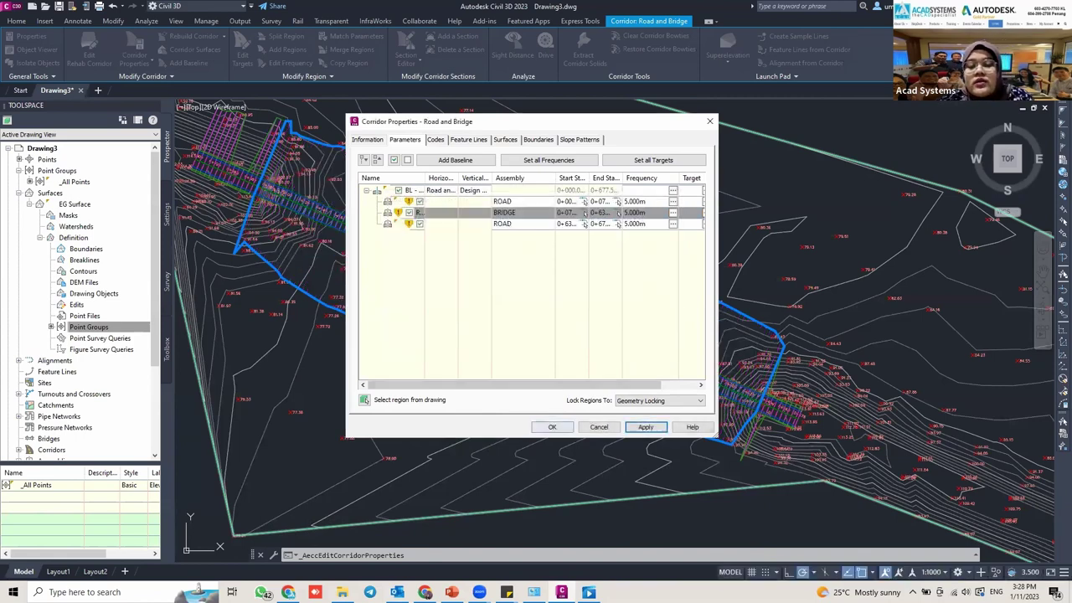
key("Return")
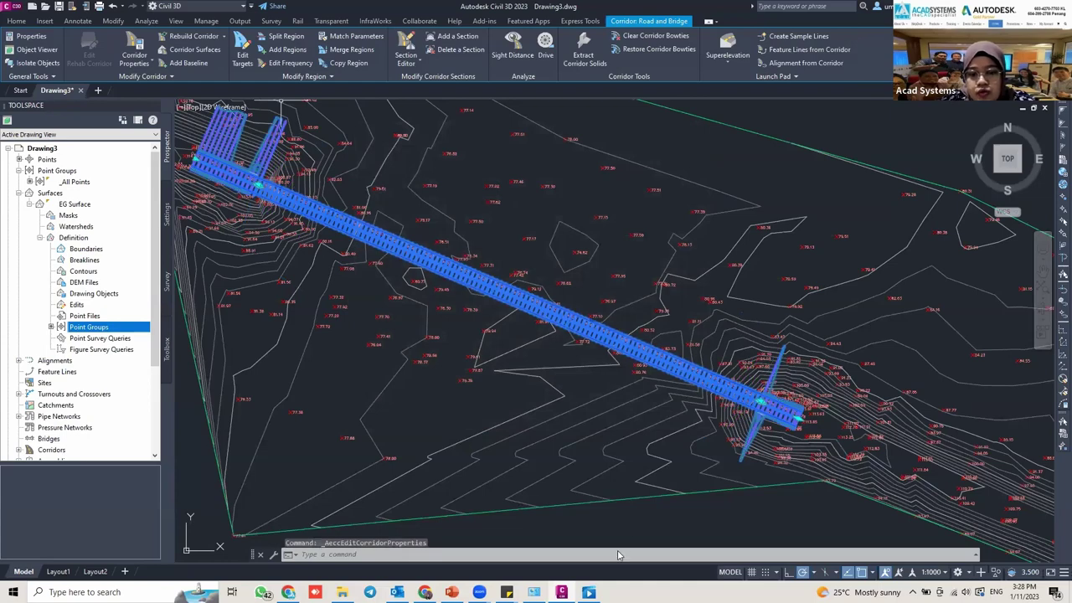
Select all the corridor objects and view them in 3D from the front.
right_click(550, 422)
left_click(564, 411)
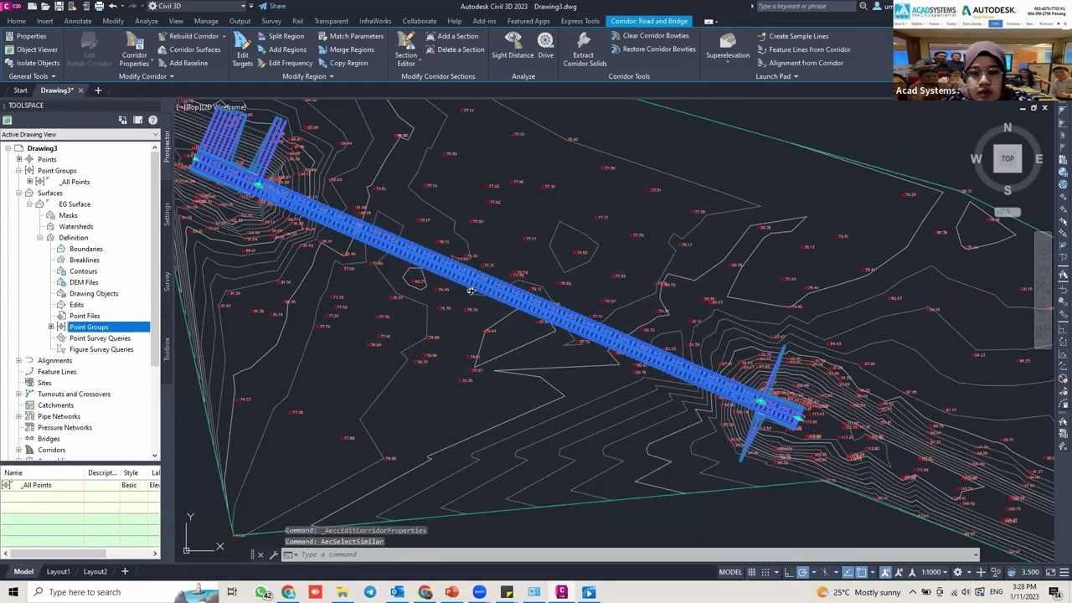
right_click(618, 375)
key("Escape")
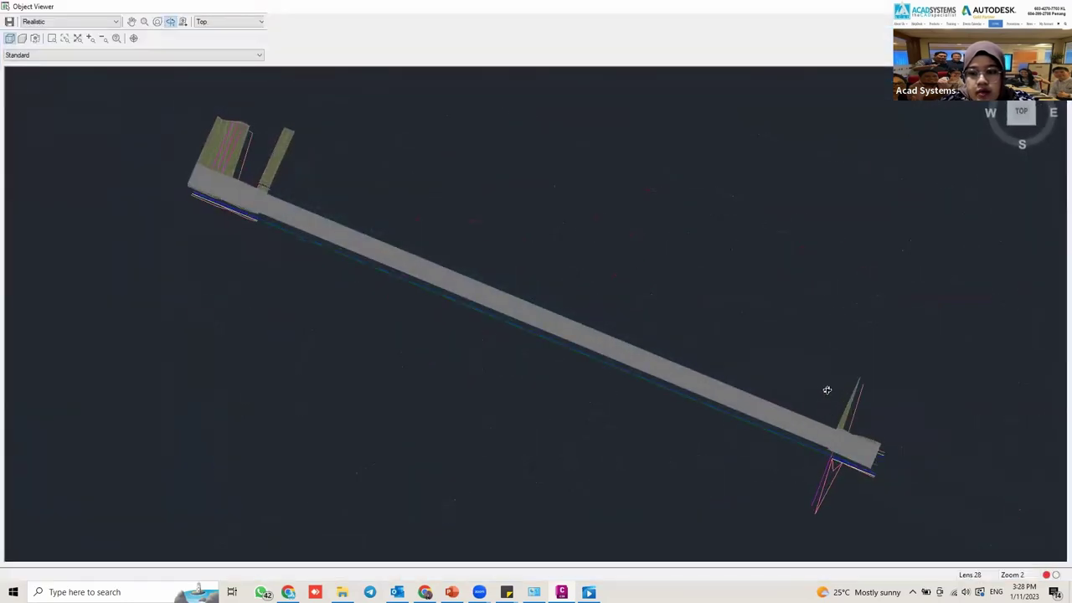
left_click_drag(827, 390, 339, 276)
scroll(331, 268, "up", 5)
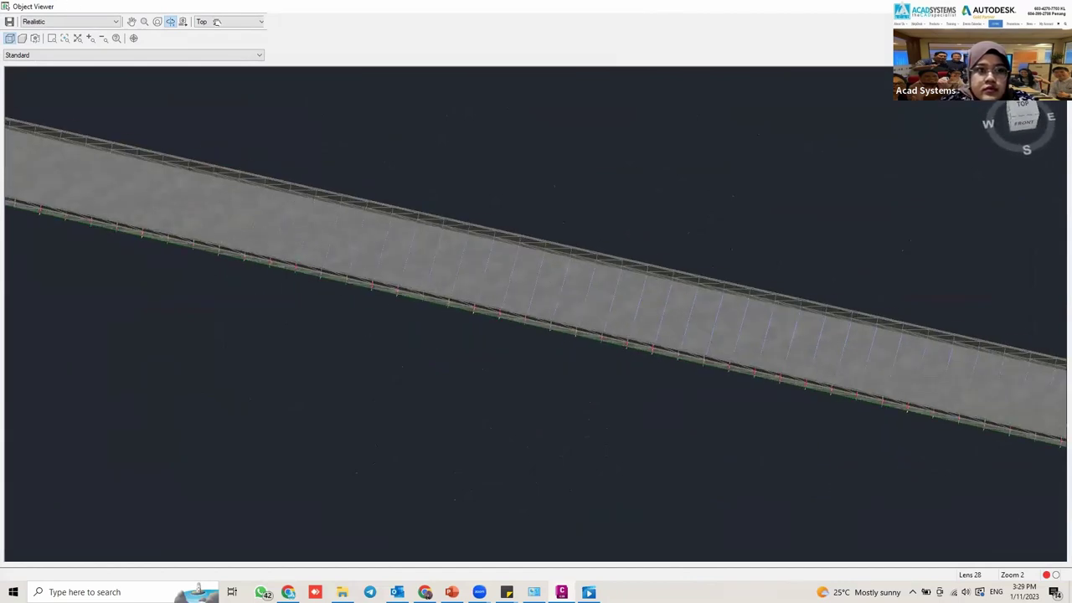
left_click(220, 25)
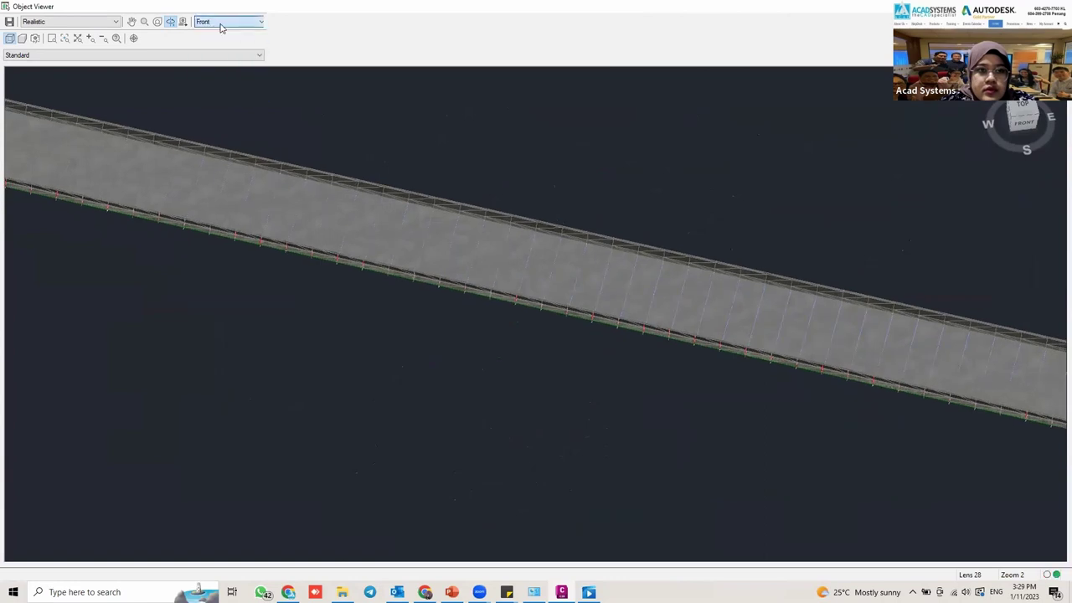
scroll(221, 25, "down", 4)
Switch to SW Isometric, orbit toward the bridge approach slabs, and close the viewer.
left_click(221, 24)
left_click(220, 76)
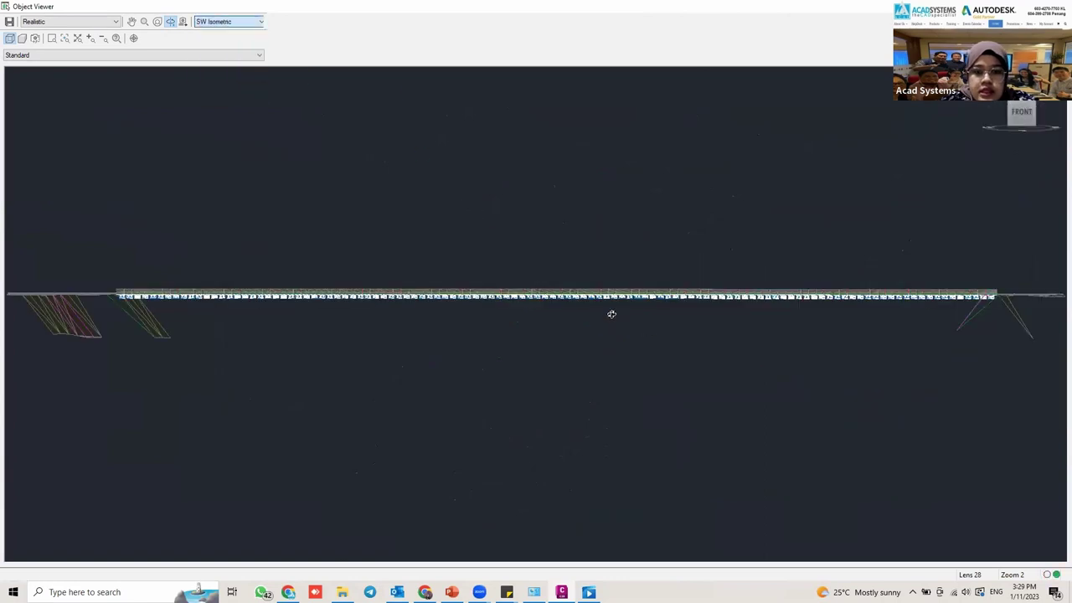
scroll(297, 369, "up", 6)
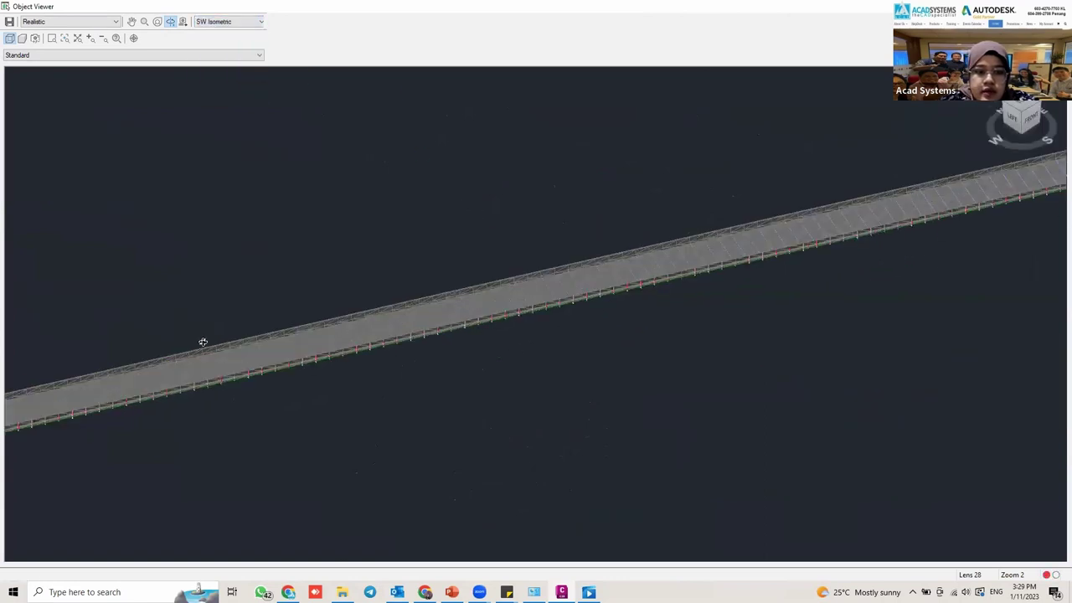
left_click_drag(557, 244, 415, 322)
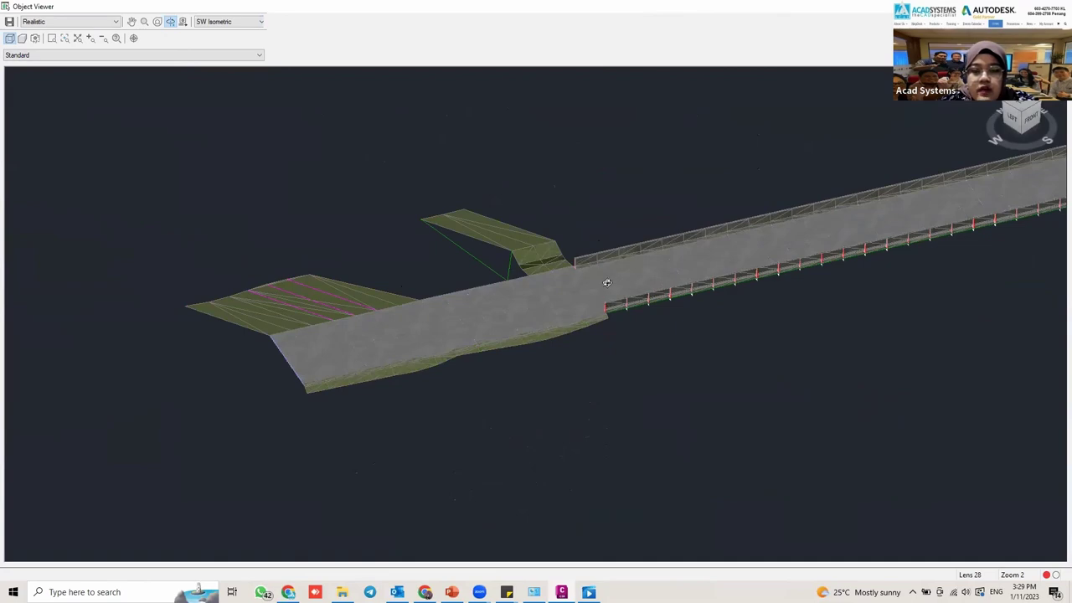
left_click_drag(419, 333, 210, 352)
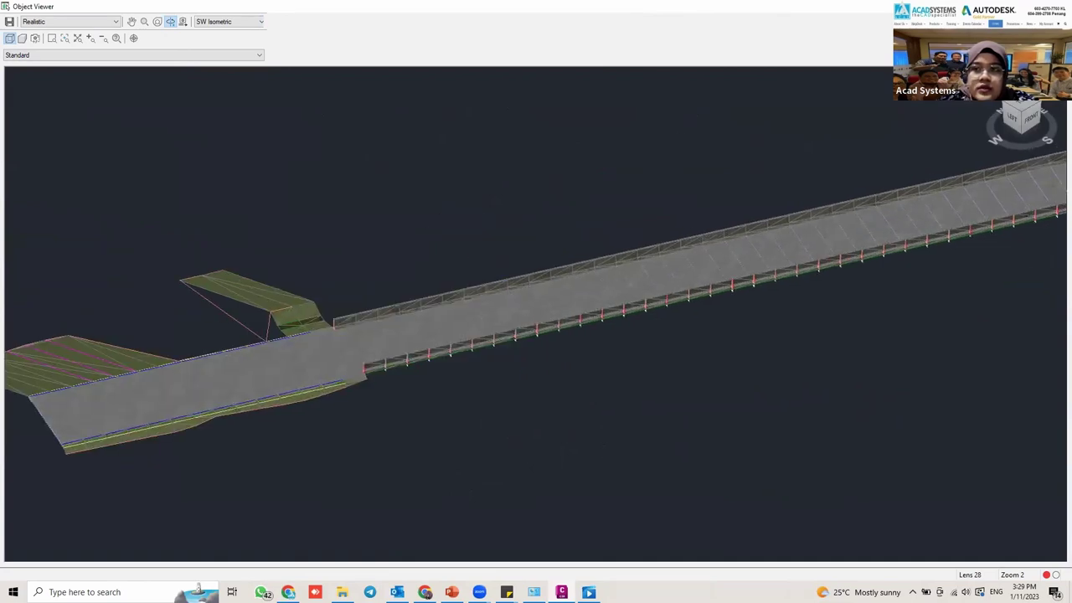
key("Escape")
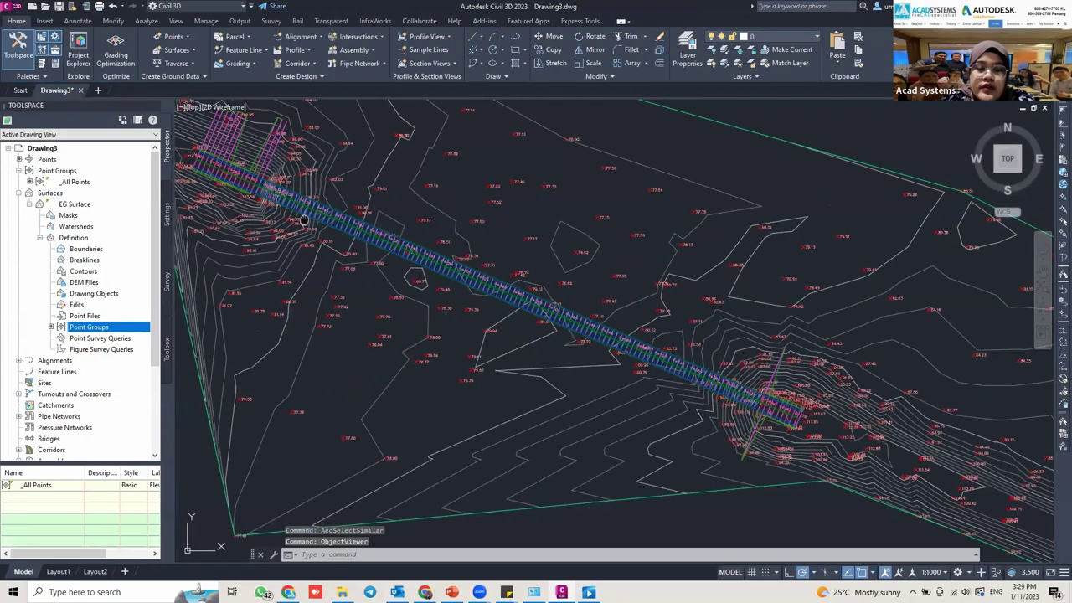
Frame the corridor near station 0+080 and start the Rectangle command.
middle_click_drag(312, 227, 333, 237)
scroll(334, 238, "up", 8)
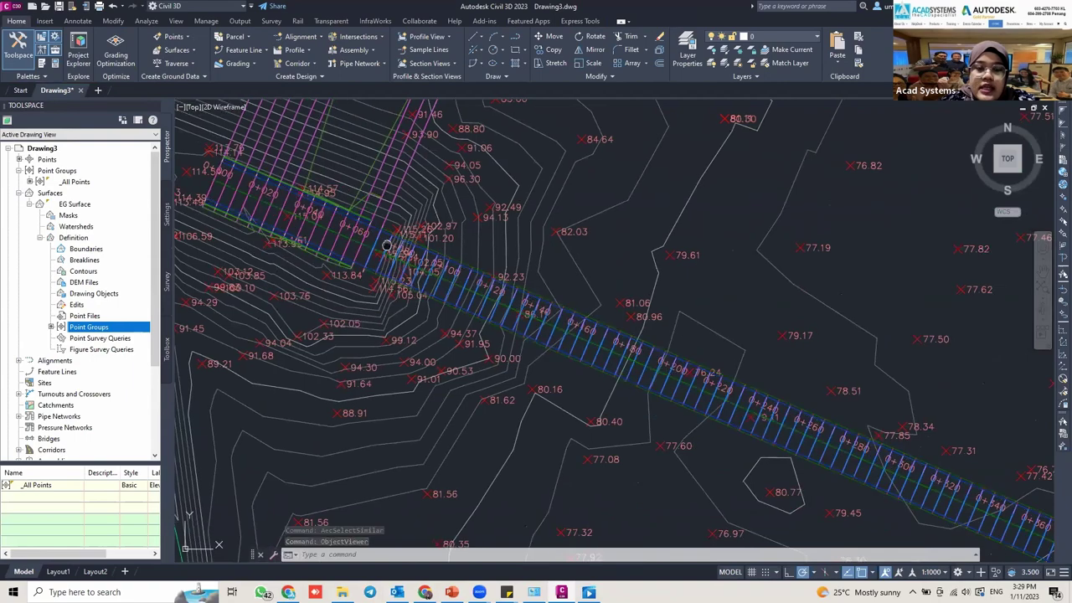
middle_click_drag(663, 361, 595, 326)
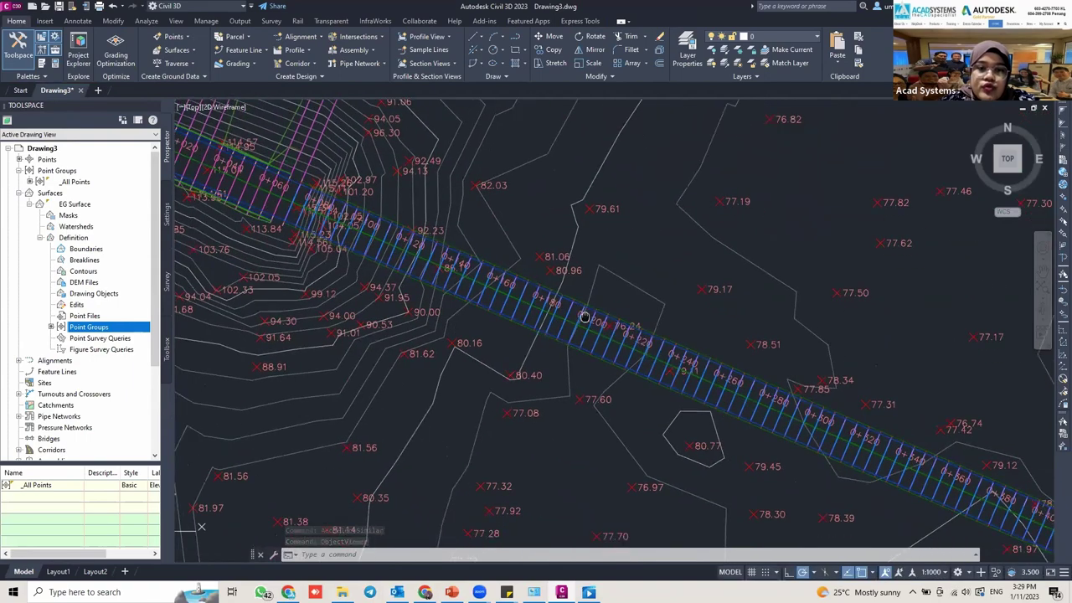
scroll(594, 304, "down", 3)
scroll(324, 174, "up", 2)
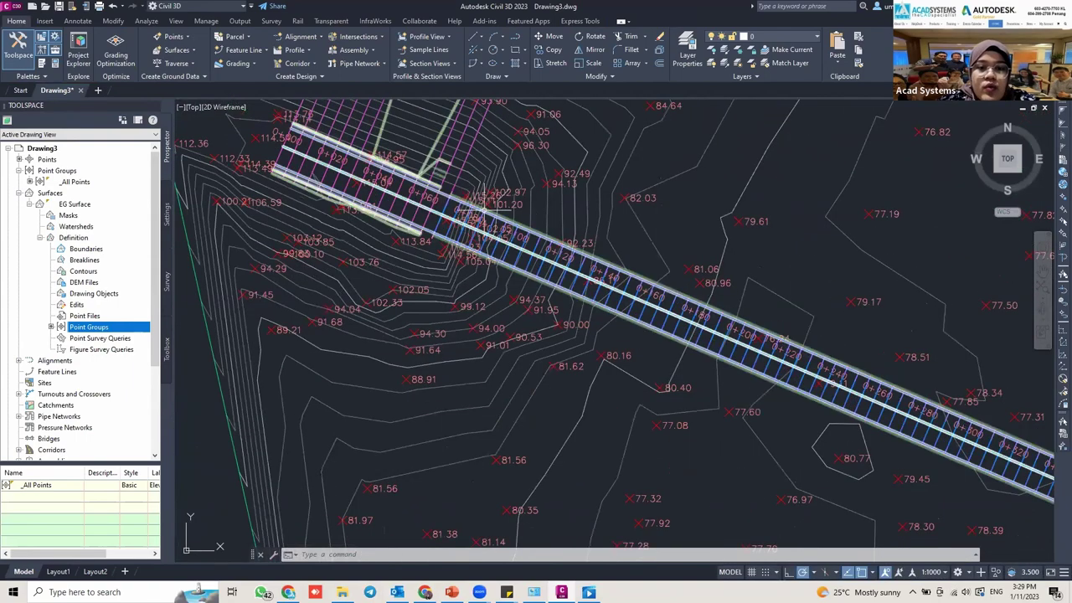
middle_click_drag(474, 218, 410, 217)
scroll(411, 217, "up", 4)
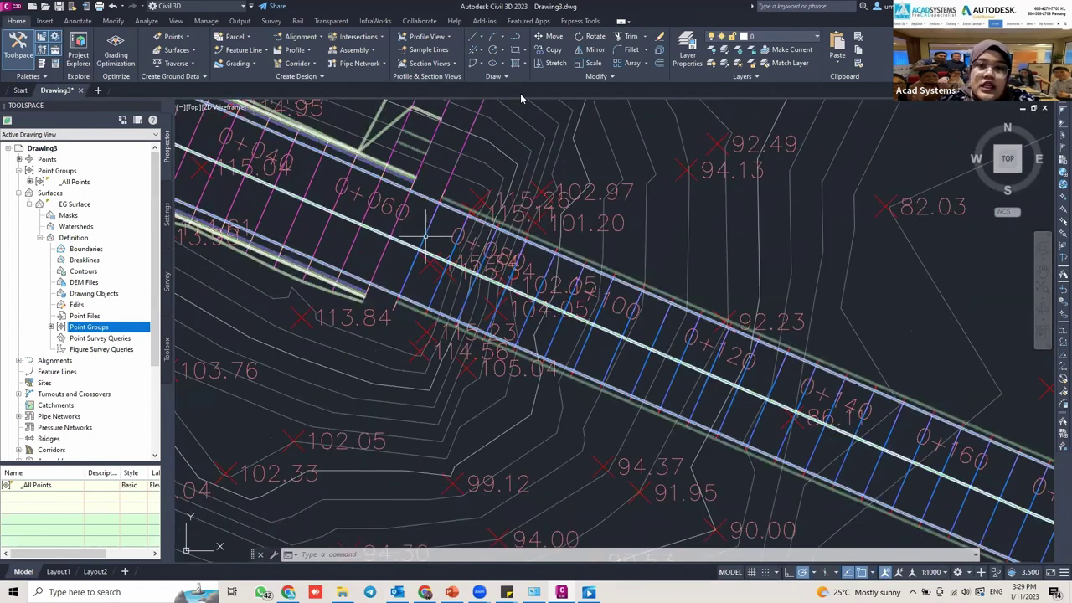
left_click(518, 50)
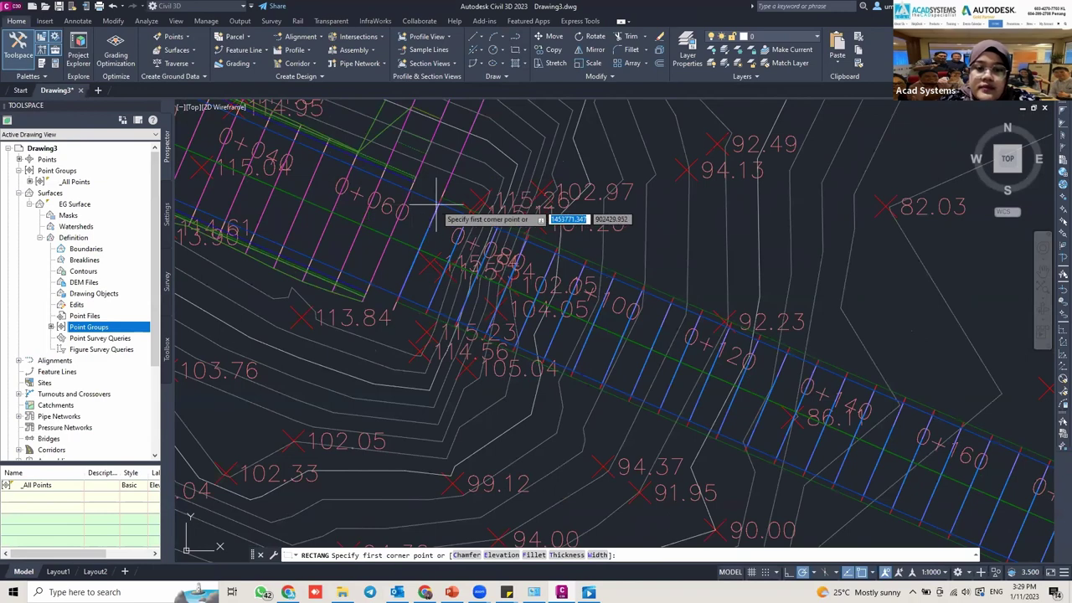
scroll(443, 208, "up", 2)
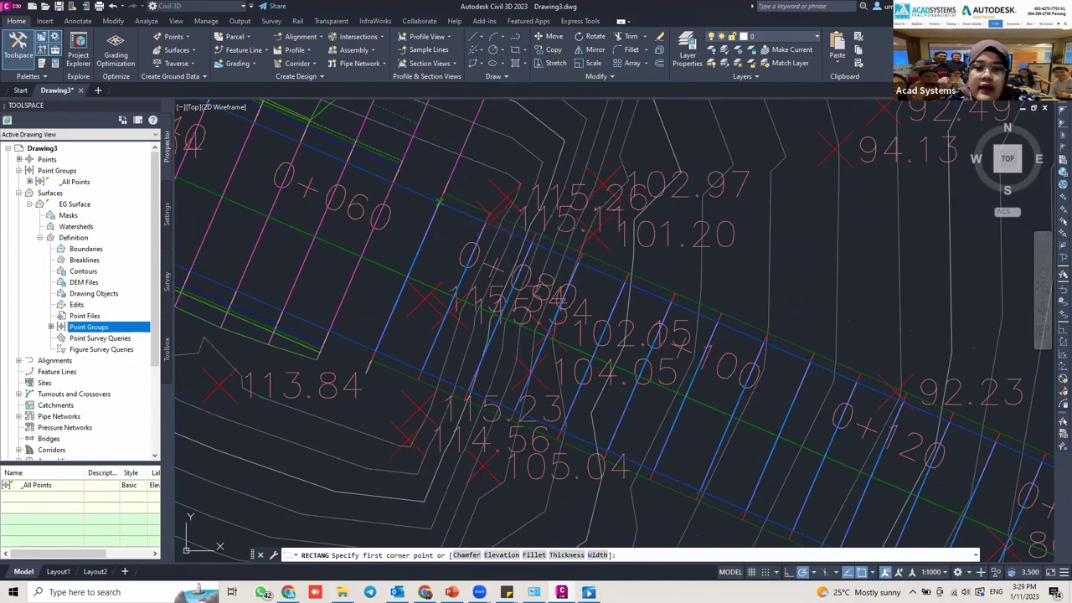
Draw an upright rectangle across the corridor near station 0+080 and select it.
left_click(439, 202)
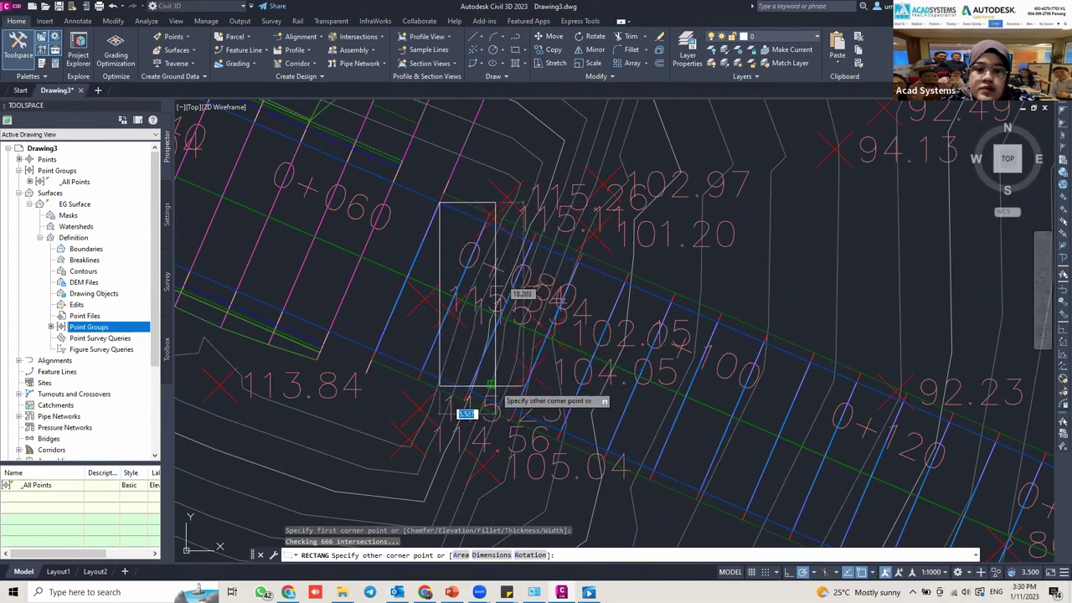
left_click(491, 385)
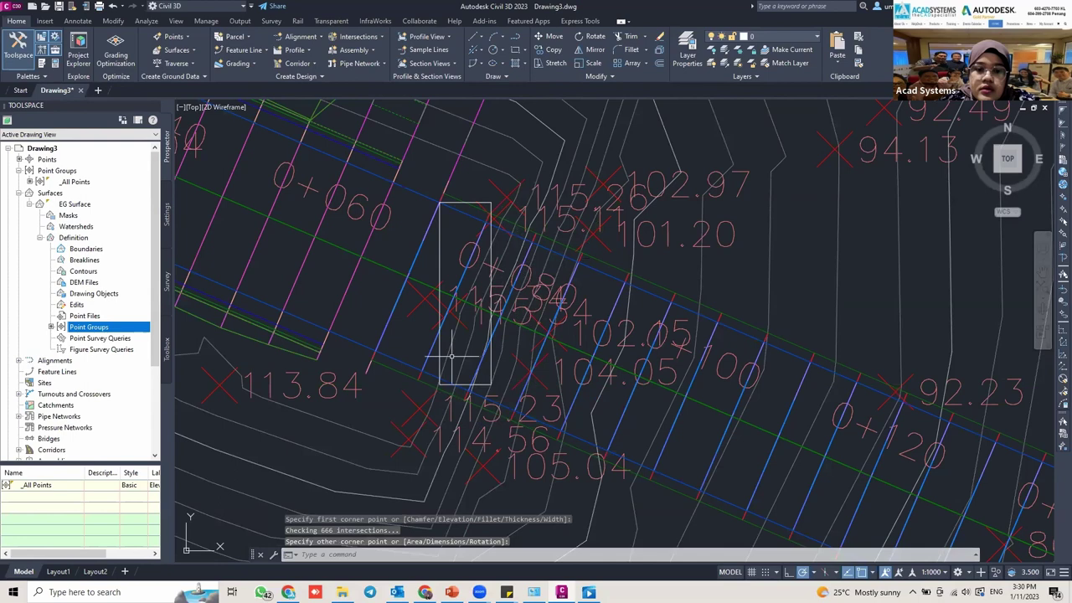
left_click(491, 222)
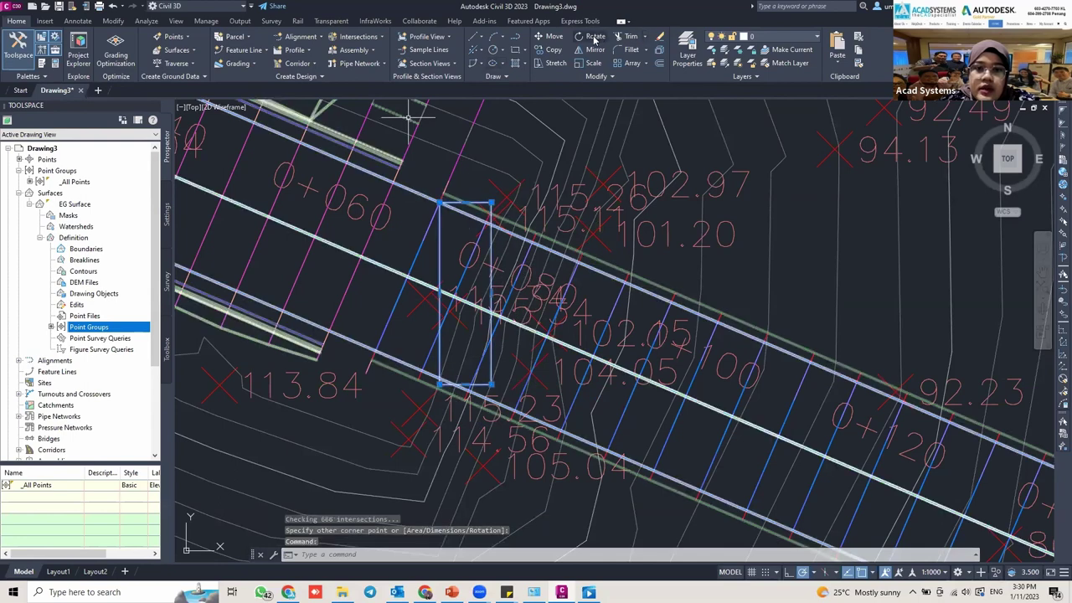
Rotate the rectangle about its top-left corner to match the cross-section lines.
left_click(589, 36)
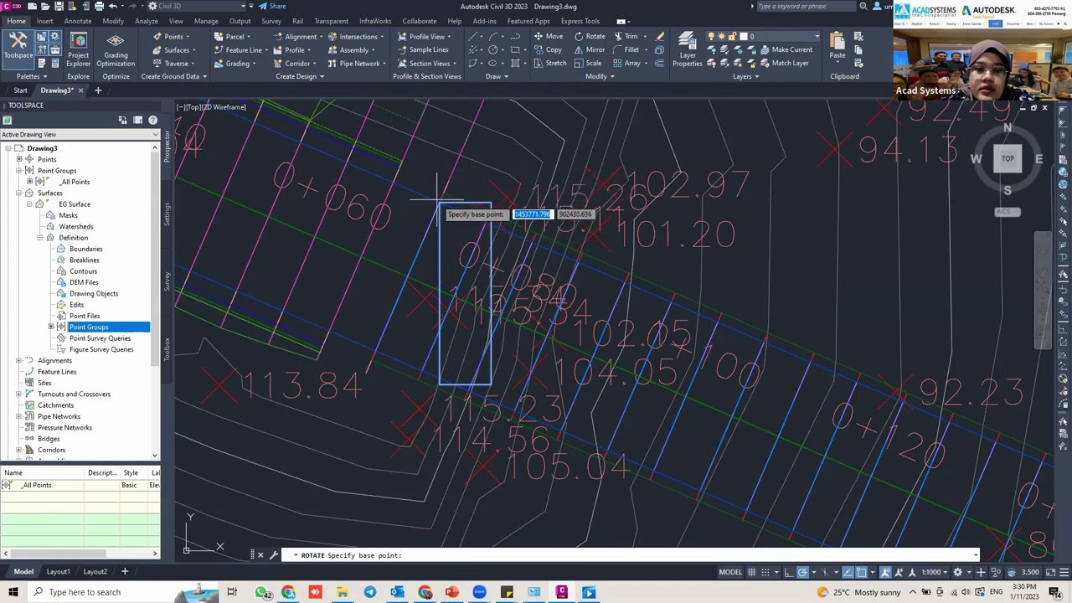
left_click(439, 203)
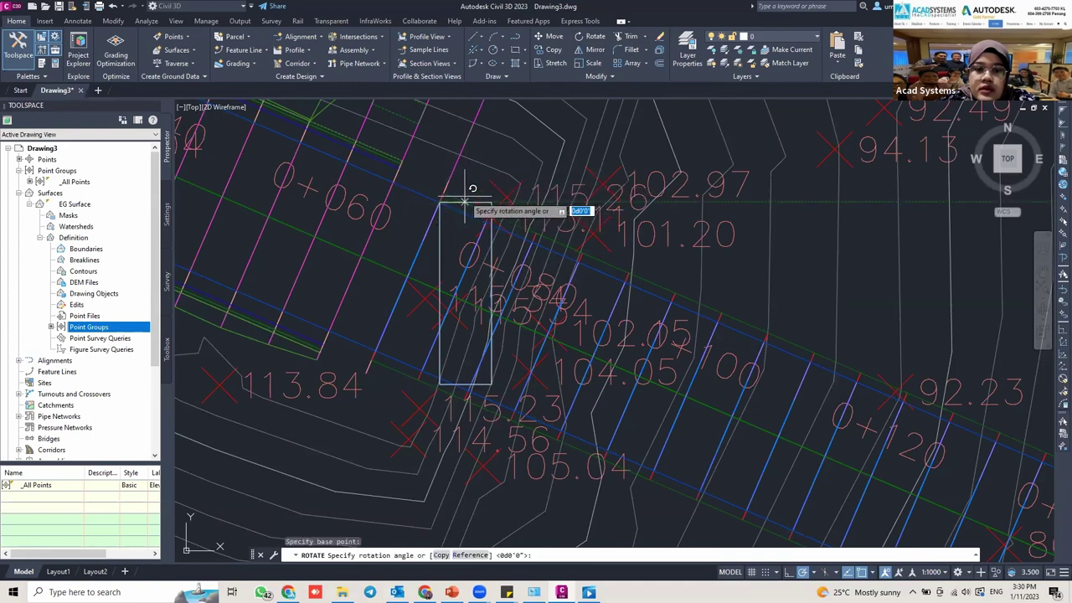
left_click(528, 240)
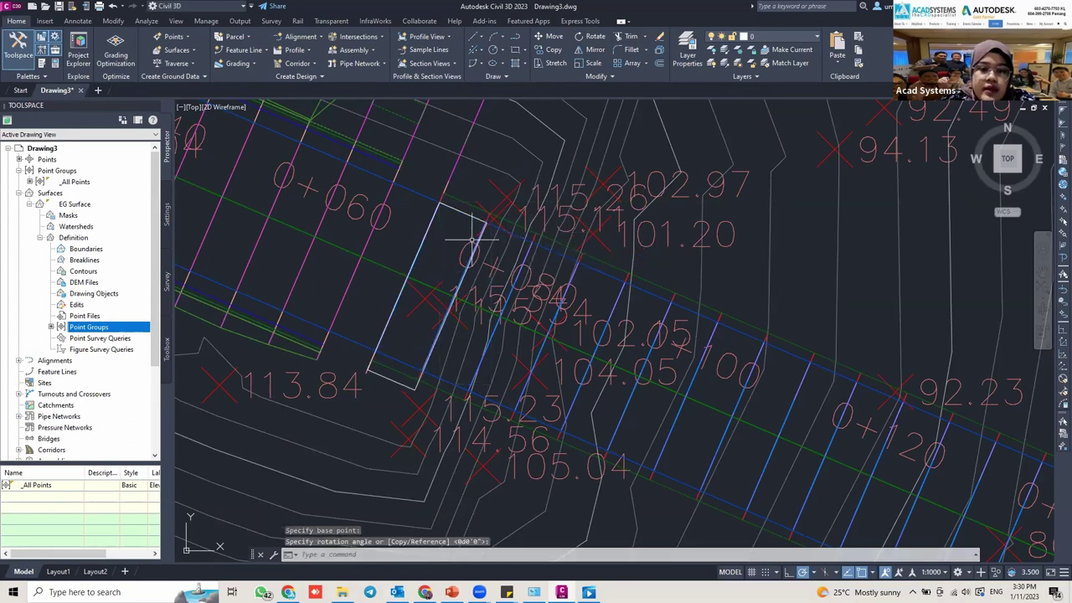
key("Escape")
key("Escape")
middle_click_drag(390, 363, 392, 338)
scroll(392, 340, "up", 6)
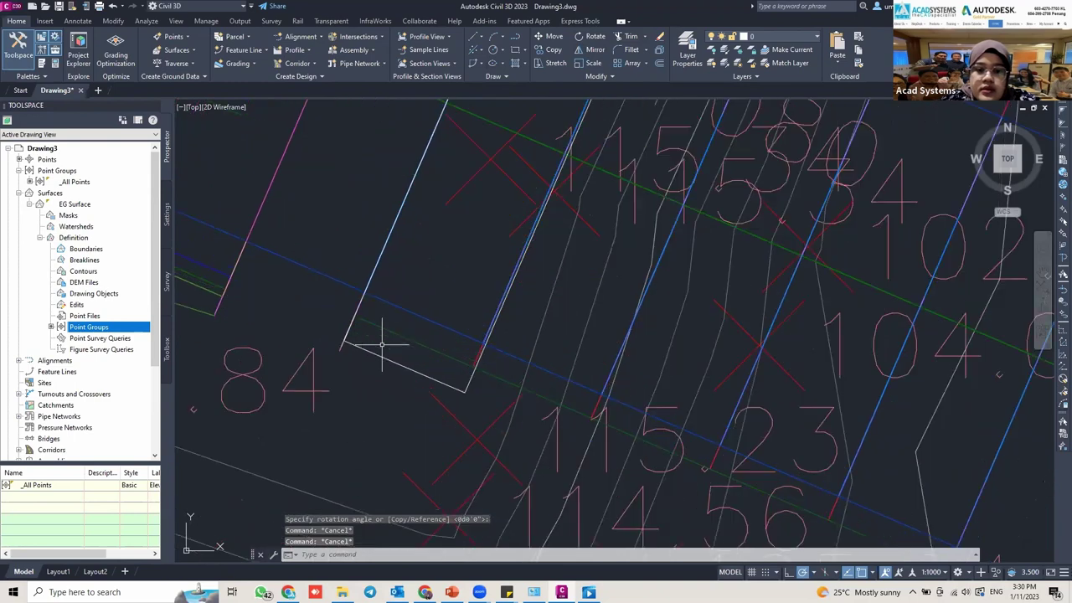
Stretch the rectangle's bottom-right and left corners, snapping the left one to an endpoint.
left_click(502, 415)
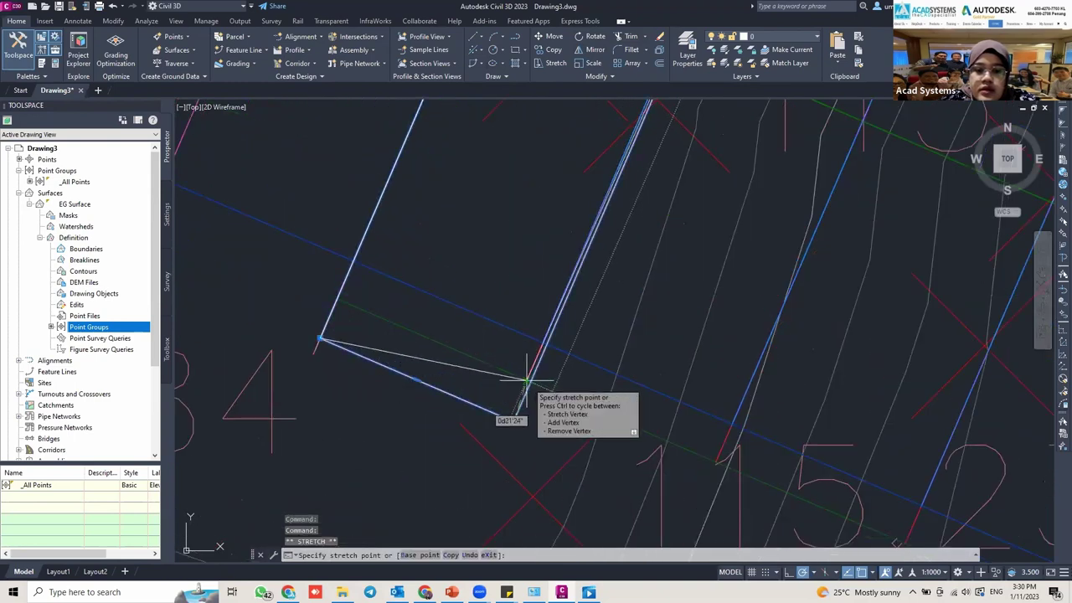
left_click(513, 419)
left_click(526, 382)
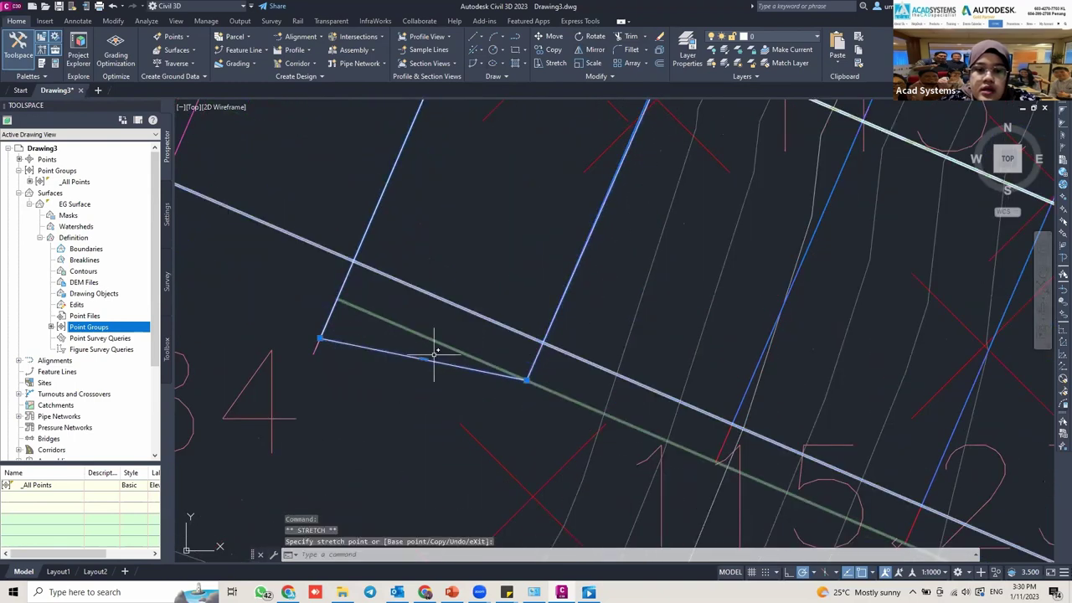
left_click(322, 338)
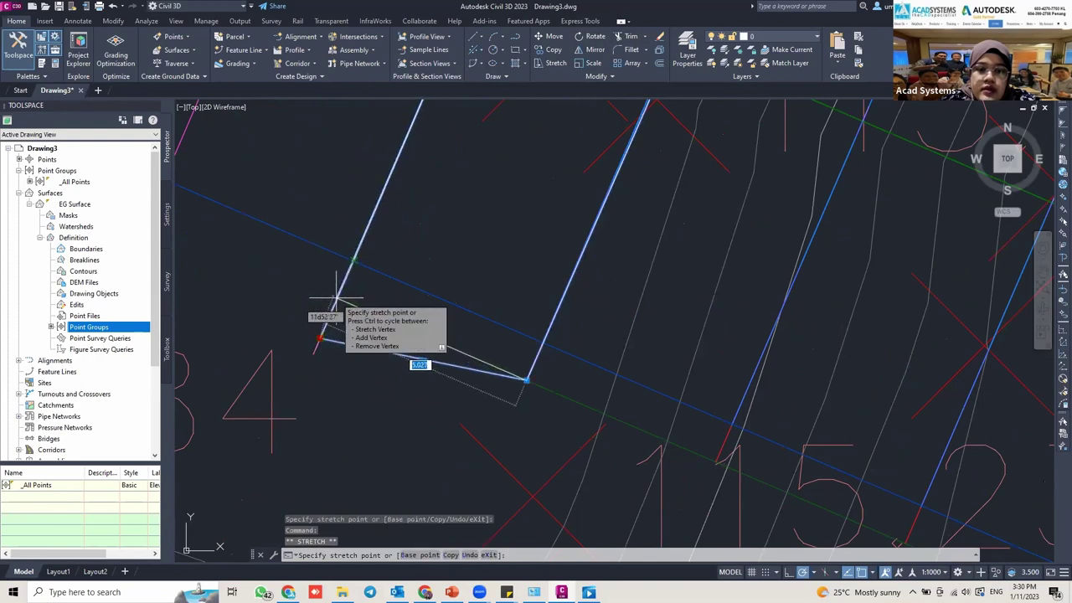
left_click(354, 262)
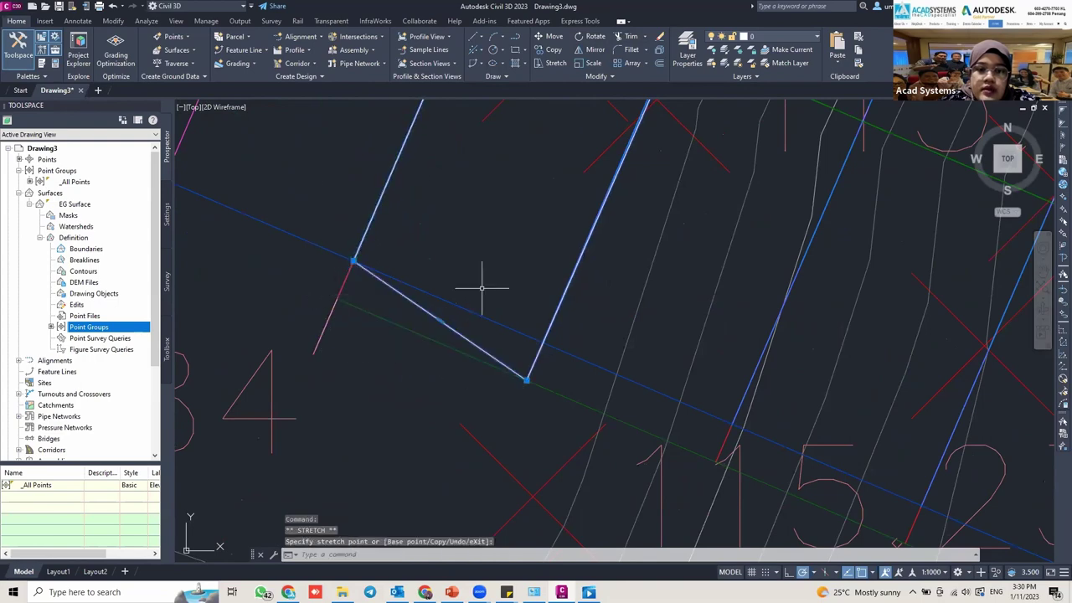
left_click(354, 262)
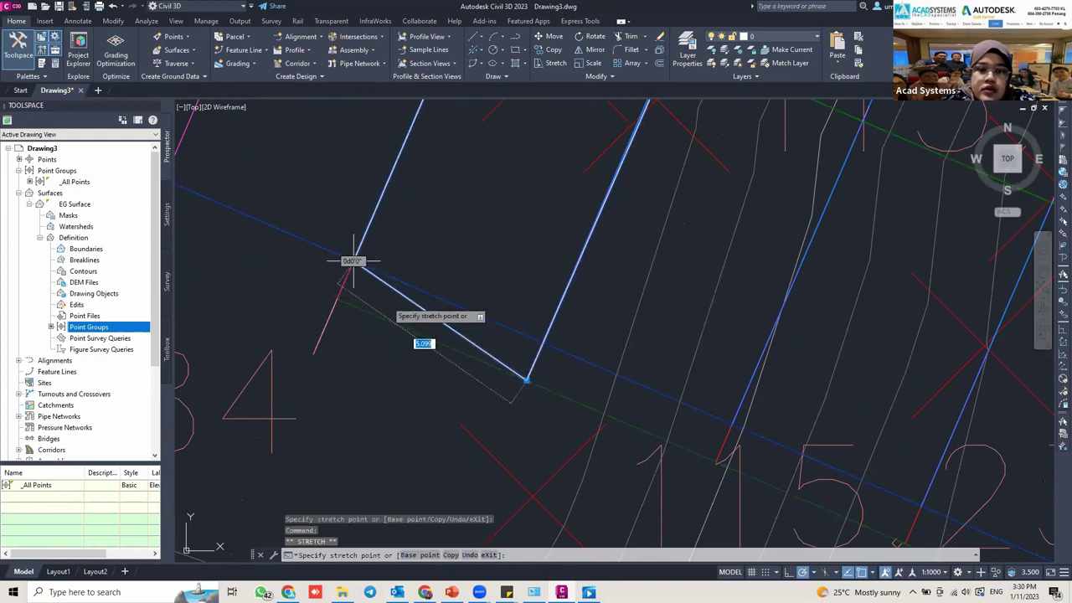
right_click(336, 302, "shift")
left_click(391, 374)
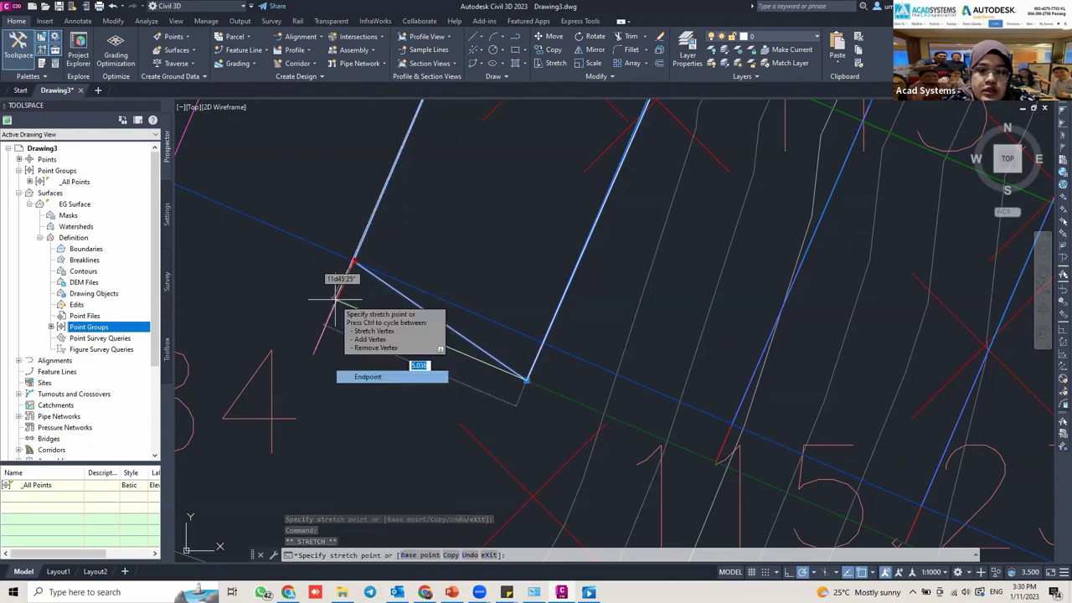
left_click(338, 298)
Snap the rectangle's top corner to an endpoint on the corridor line.
middle_click_drag(467, 247, 363, 457)
scroll(409, 359, "down", 6)
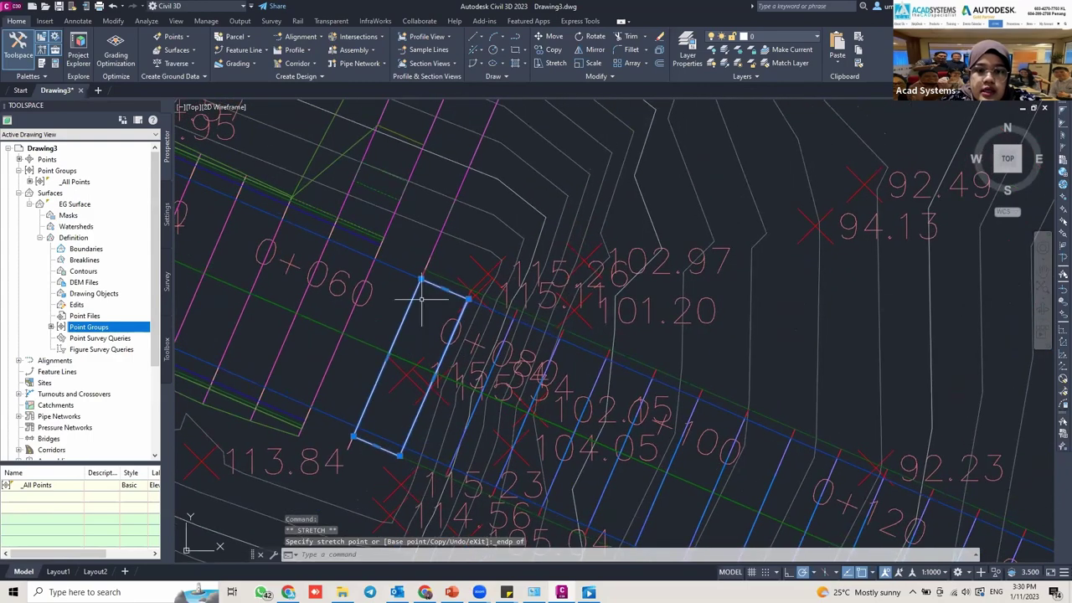
scroll(422, 295, "up", 2)
scroll(397, 254, "up", 2)
right_click(390, 246, "shift")
left_click(431, 310)
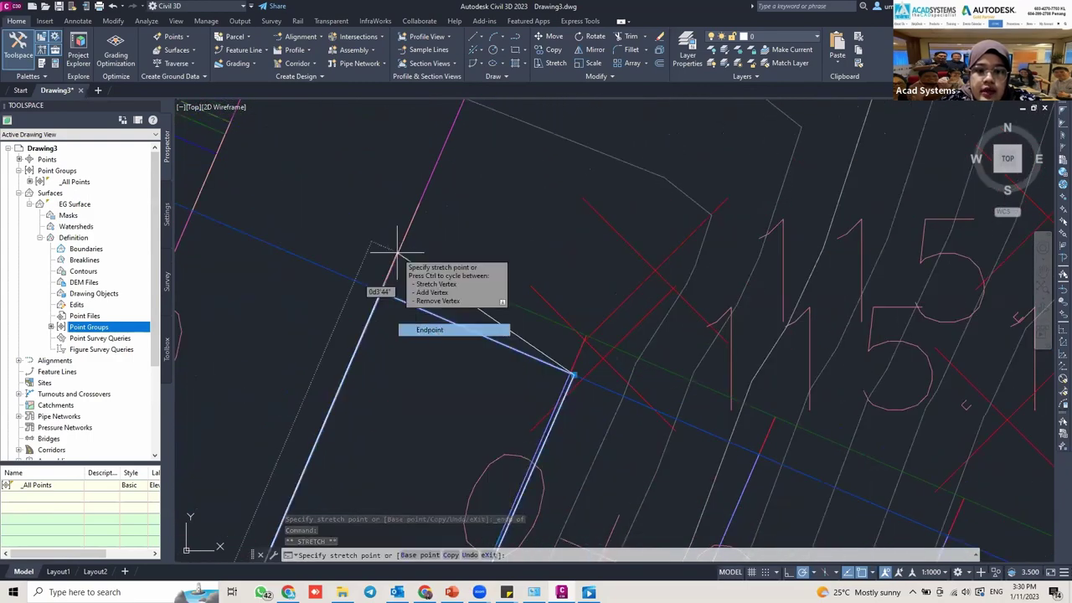
left_click(397, 254)
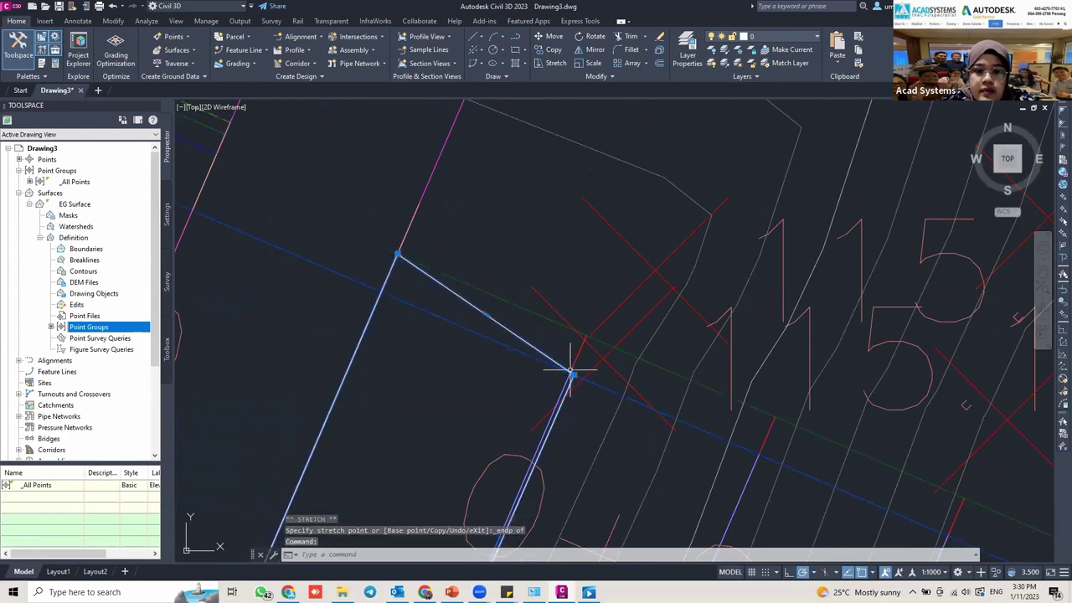
Abandon the lower-corner stretch and frame the whole rectangle near station 0+080.
left_click(574, 372)
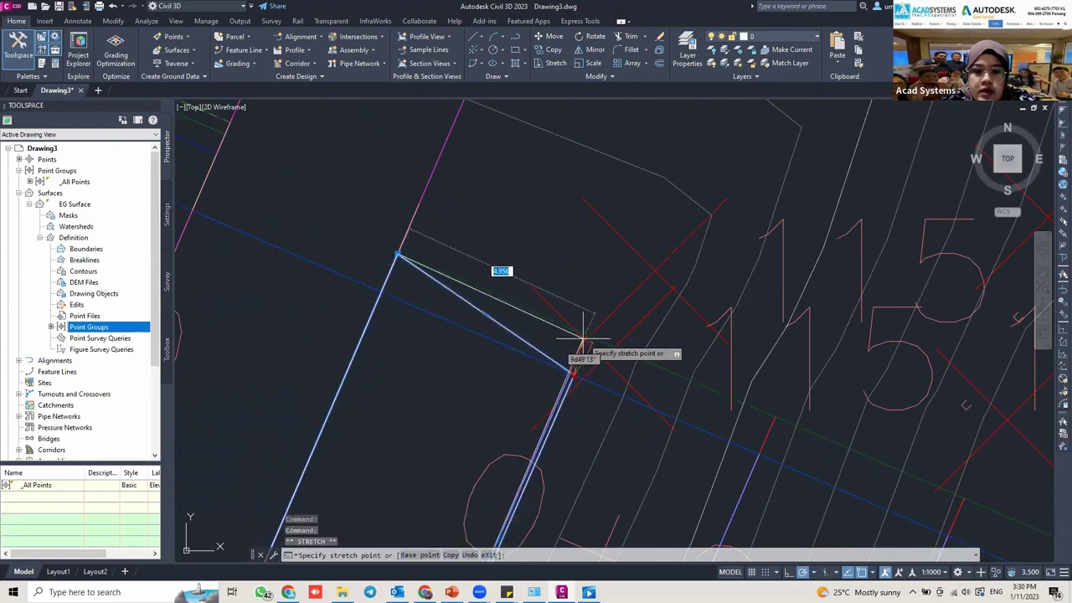
right_click(587, 335, "shift")
key("Escape")
key("Escape")
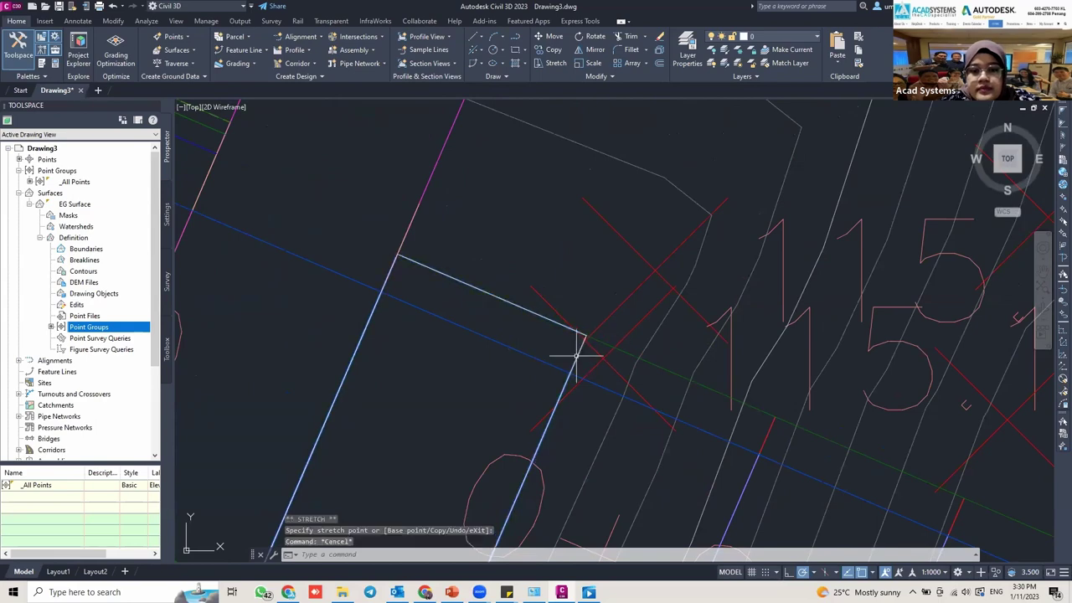
scroll(584, 353, "down", 1)
scroll(584, 353, "down", 2)
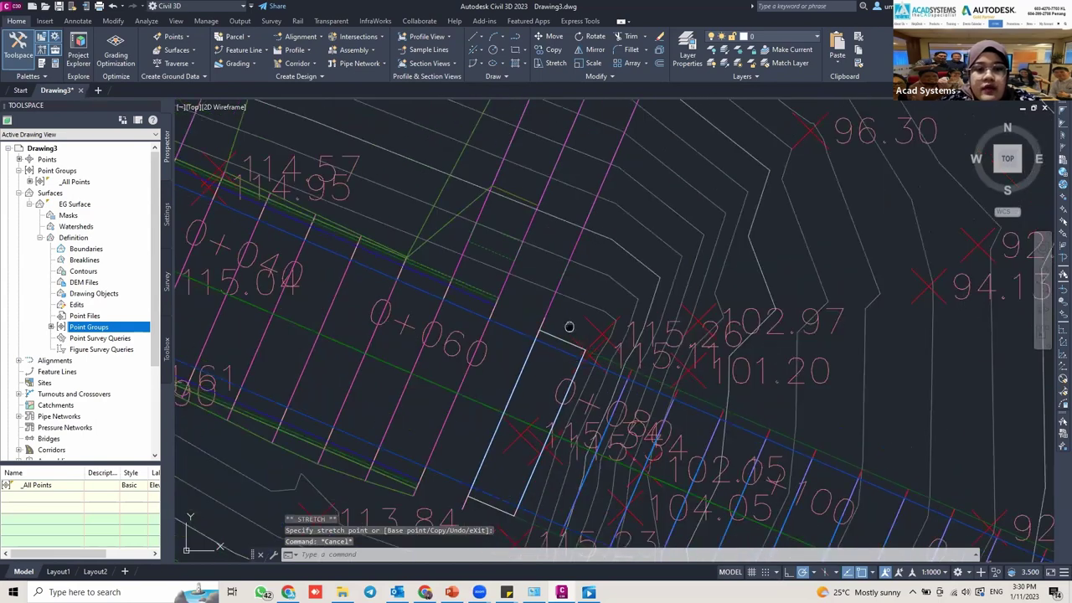
middle_click_drag(570, 326, 478, 222)
middle_click_drag(502, 306, 497, 276)
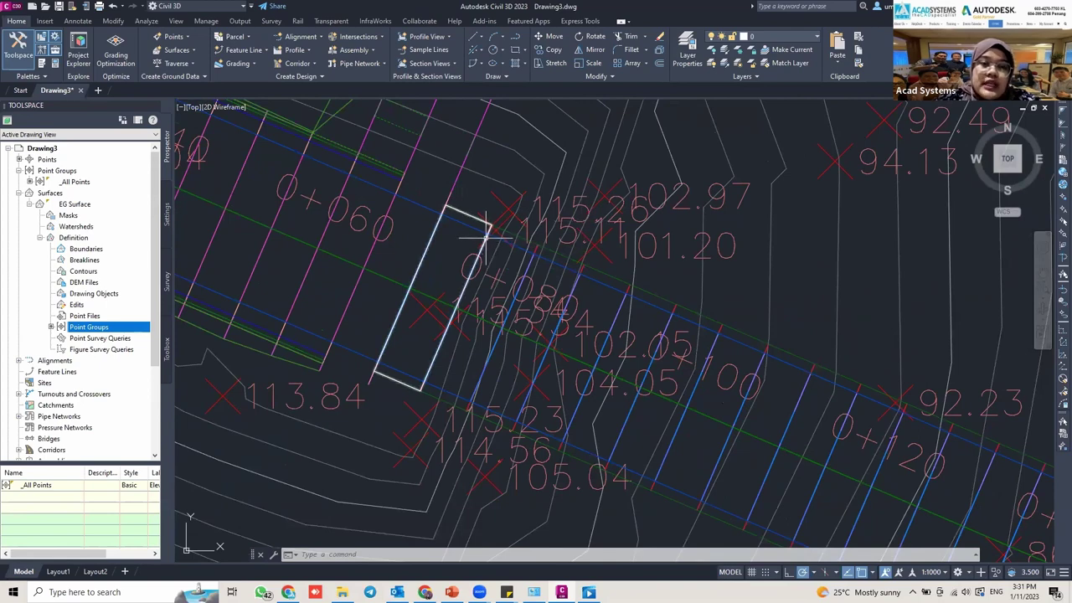
left_click(266, 50)
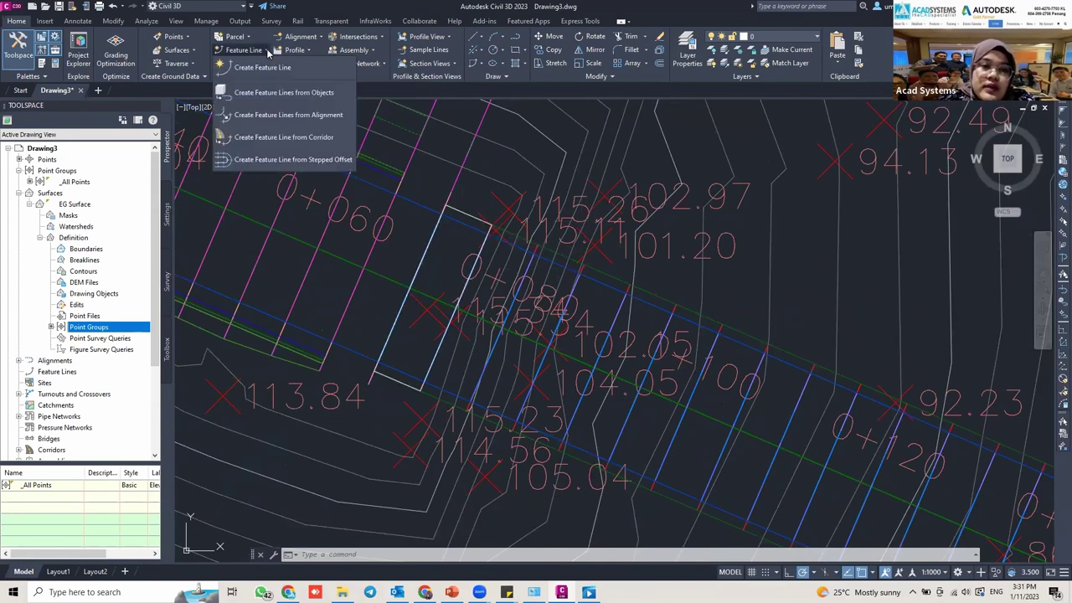
left_click(272, 93)
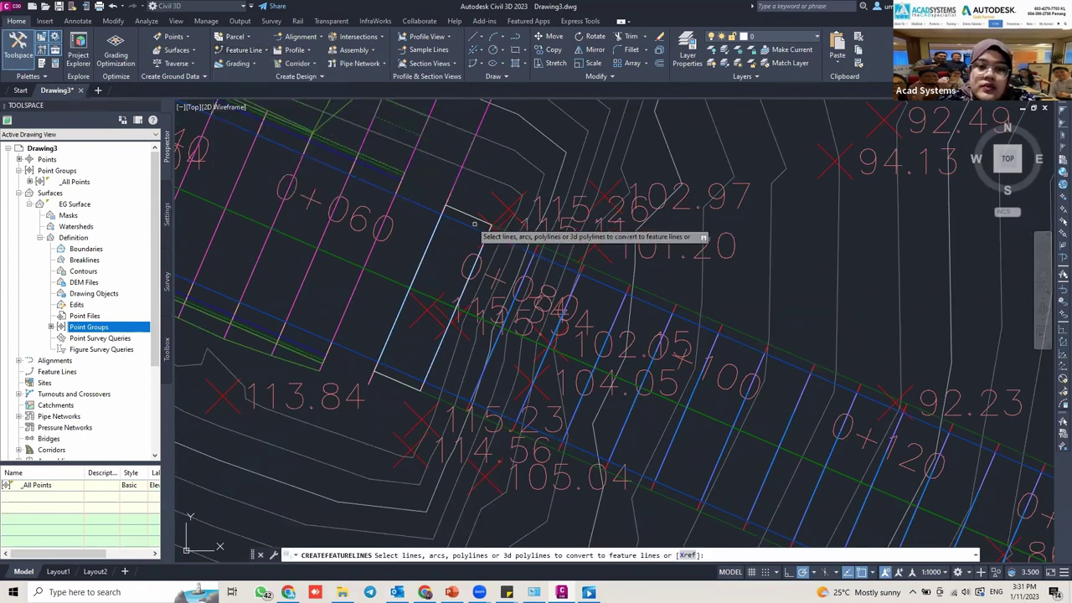
left_click(484, 243)
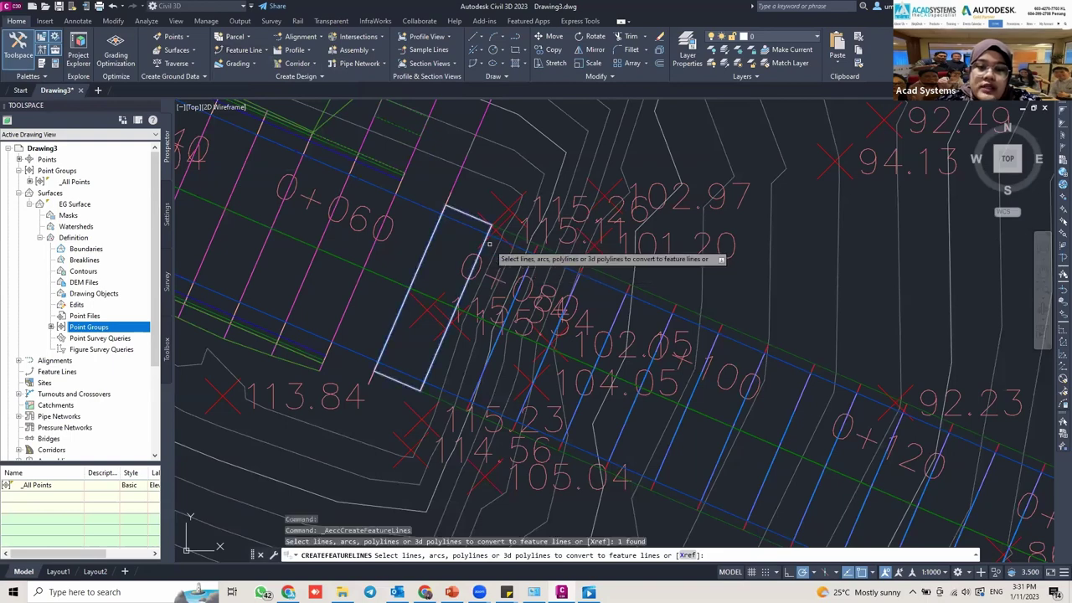
key("Return")
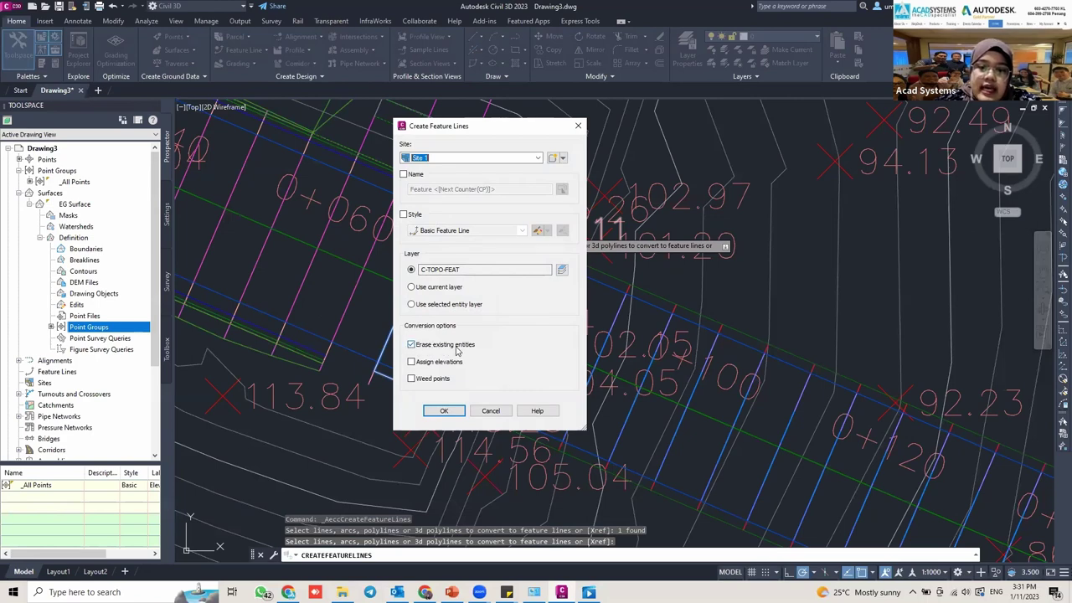
left_click(445, 411)
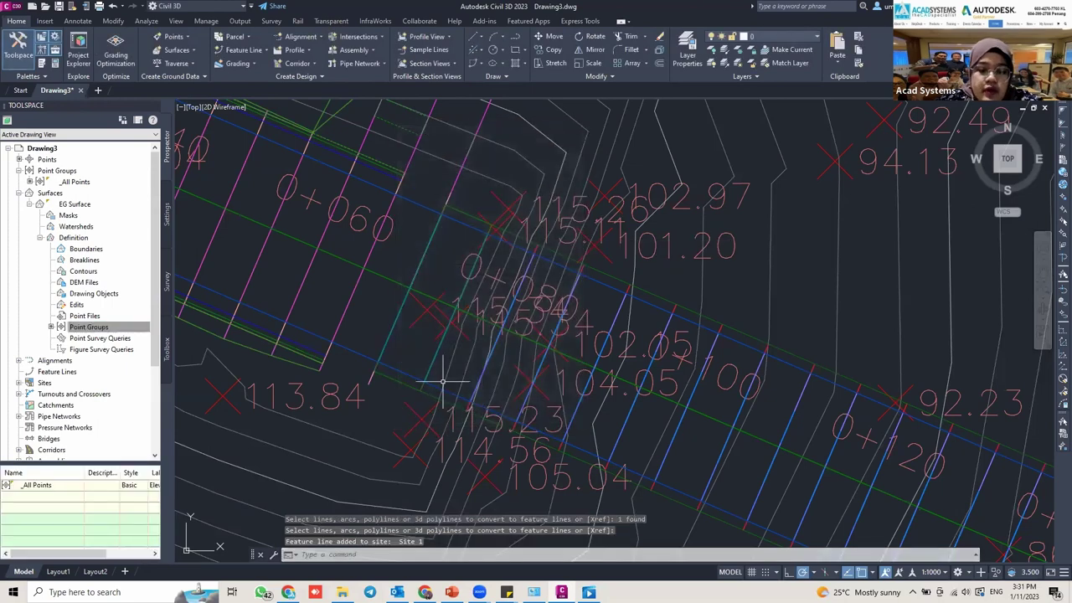
key("ctrl+z")
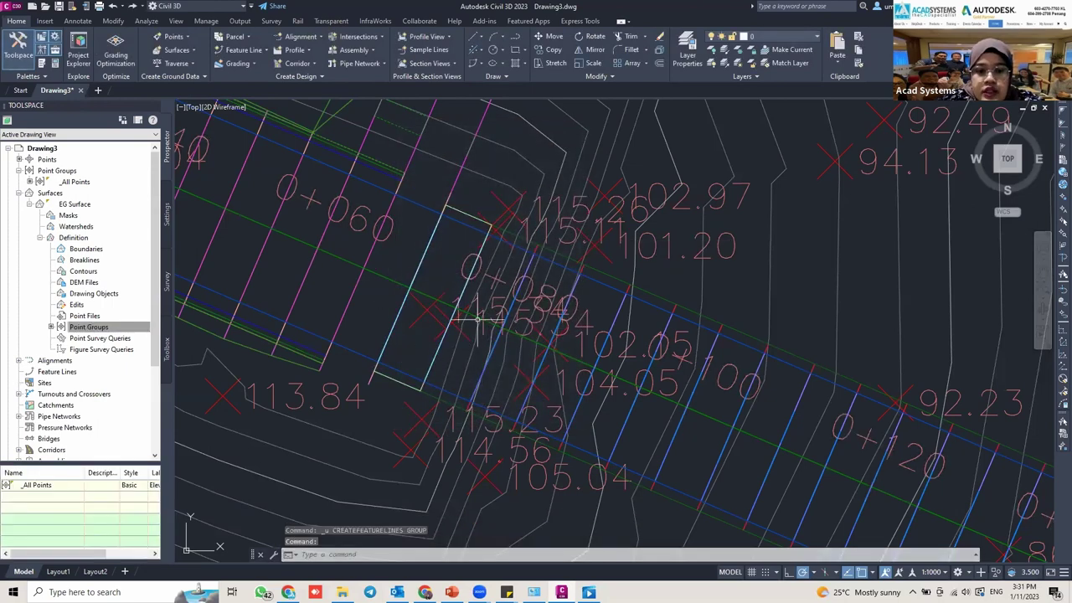
left_click(455, 310)
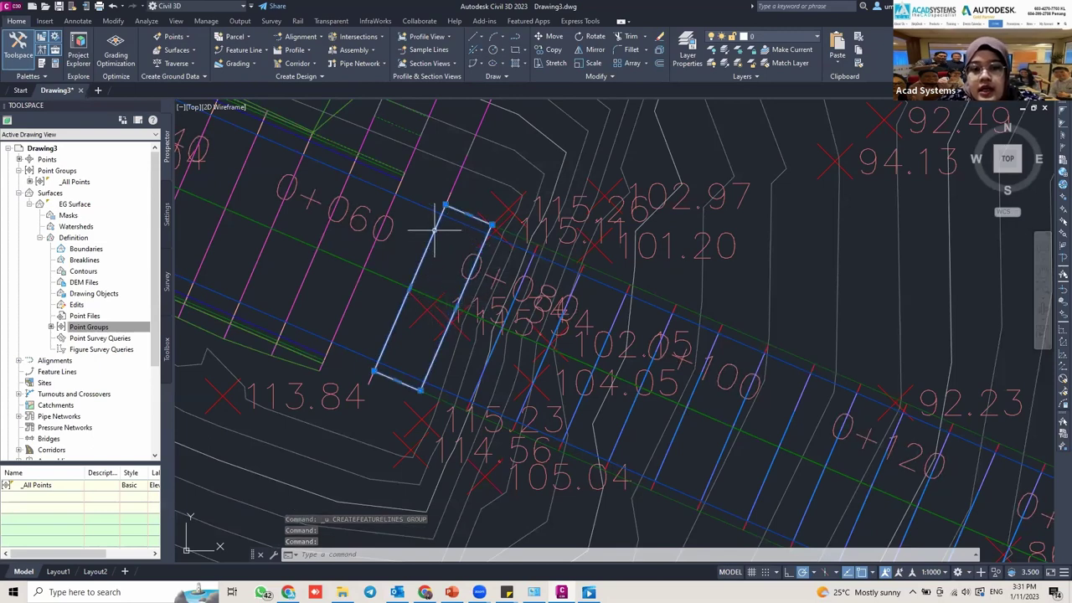
Check the nearby EG spot point's elevation of 115.34.
scroll(444, 314, "up", 2)
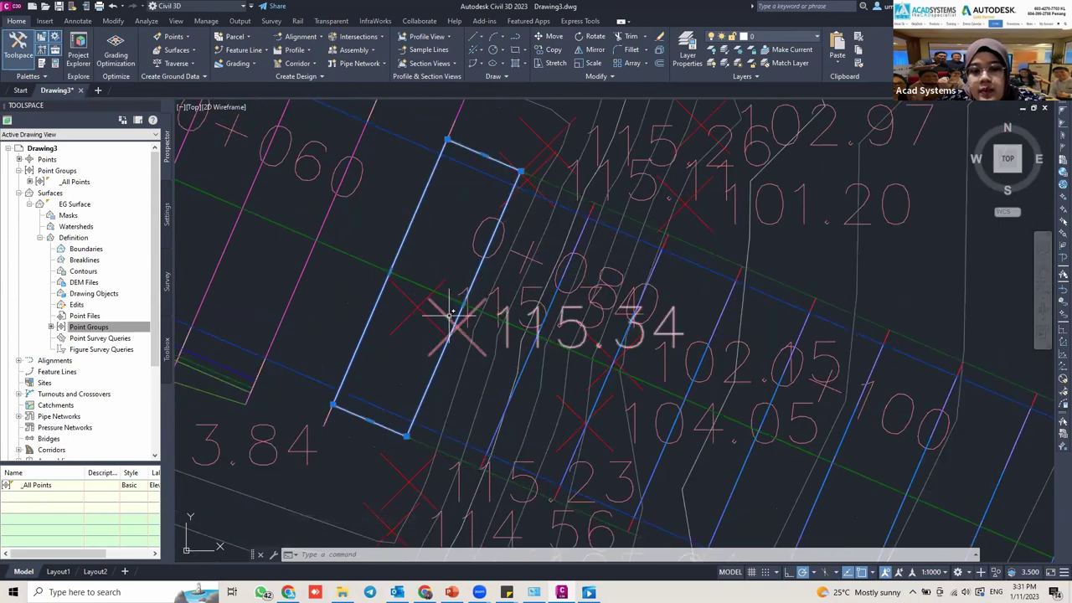
left_click(452, 314)
key("Escape")
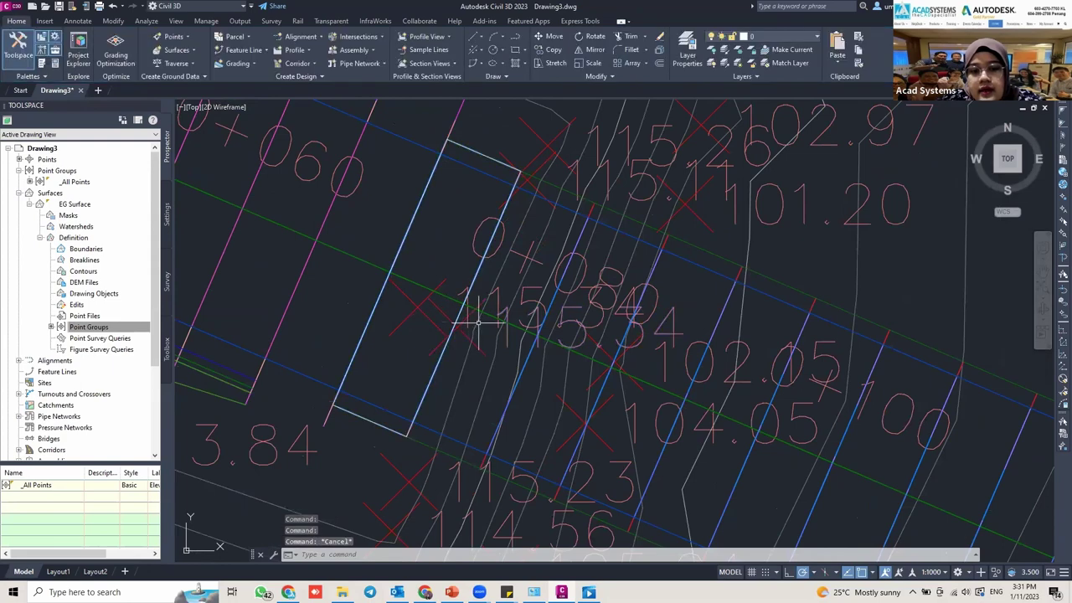
left_click(455, 314)
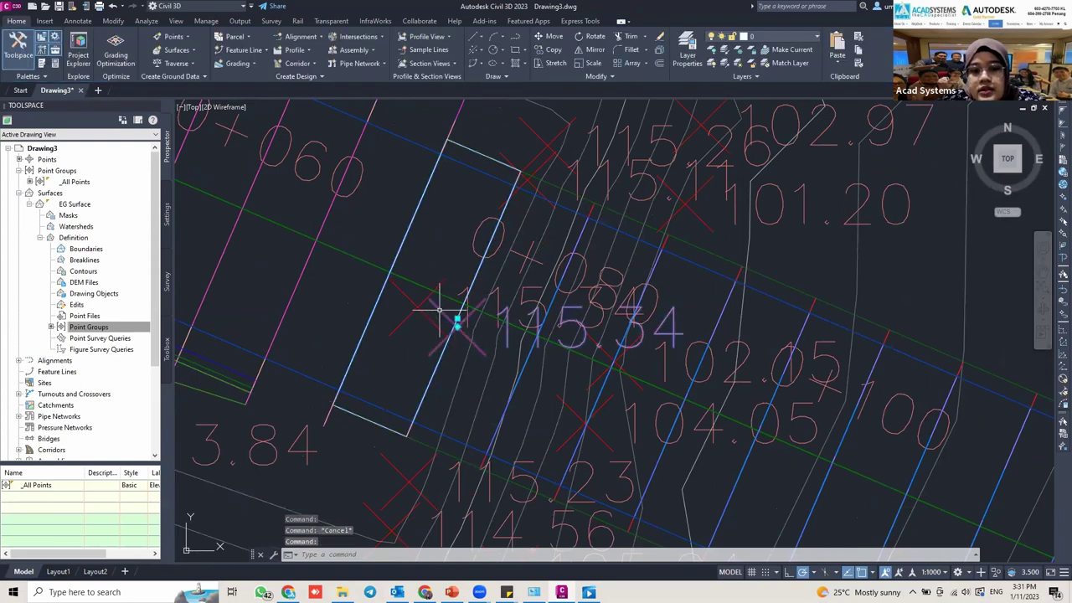
key("Escape")
scroll(508, 202, "down", 1)
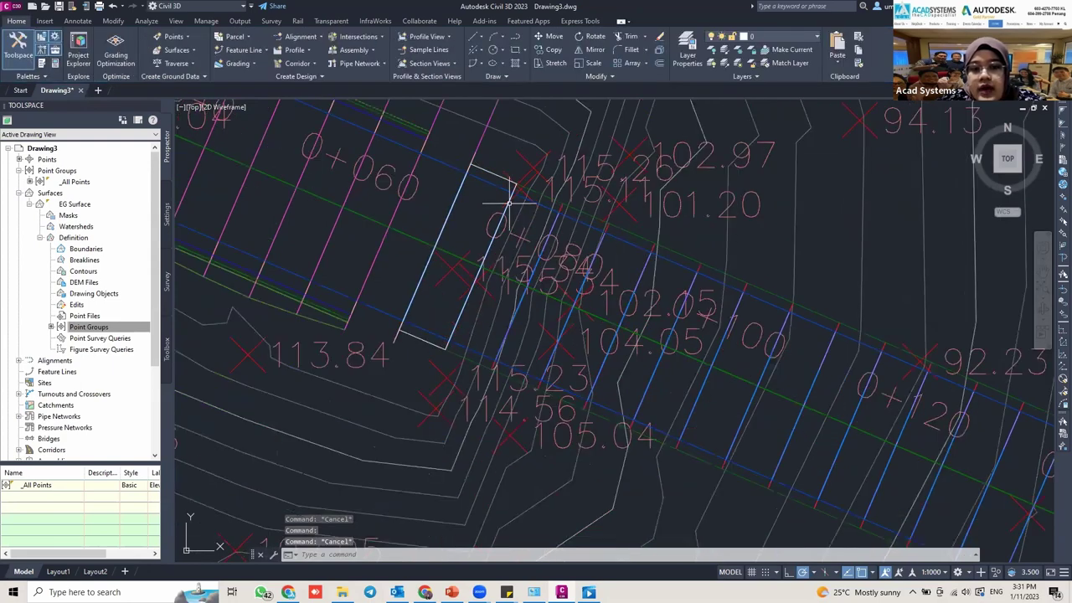
Set the rectangle's elevation to 115.34 in the Properties palette.
left_click(447, 216)
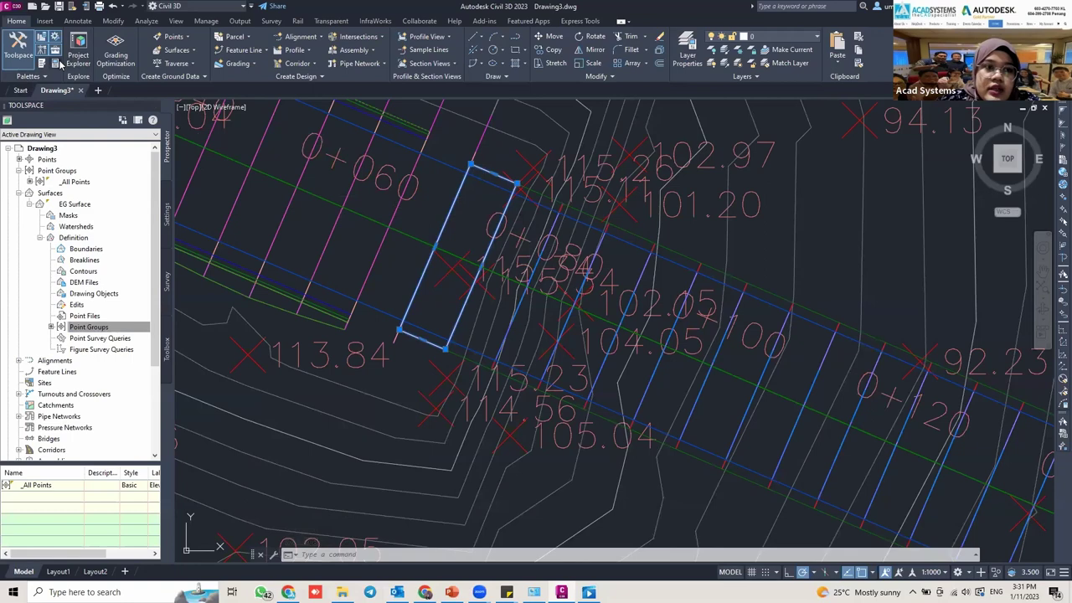
key("ctrl+1")
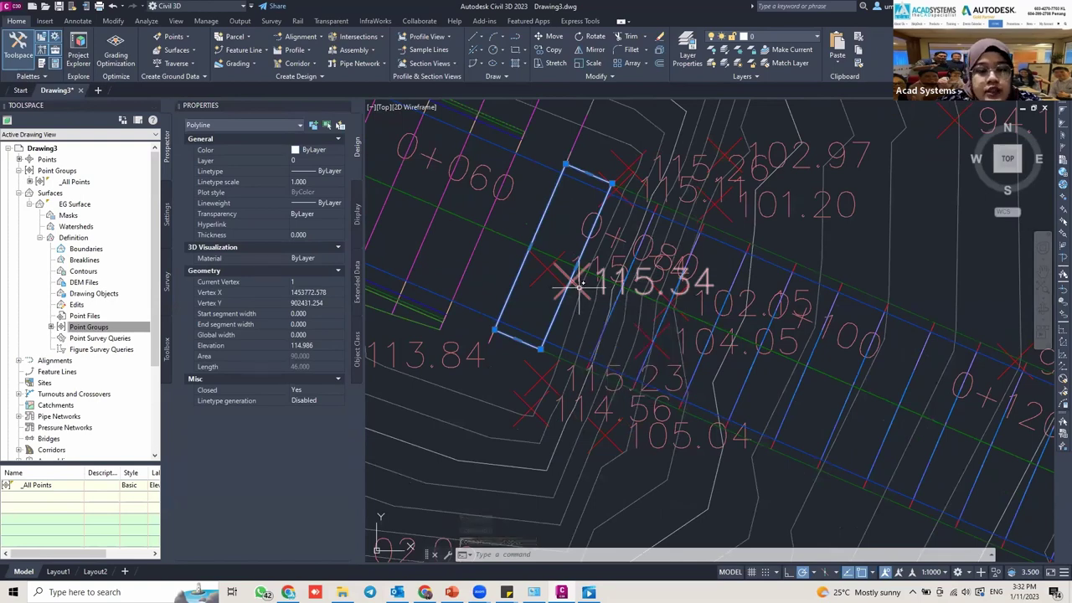
left_click(309, 346)
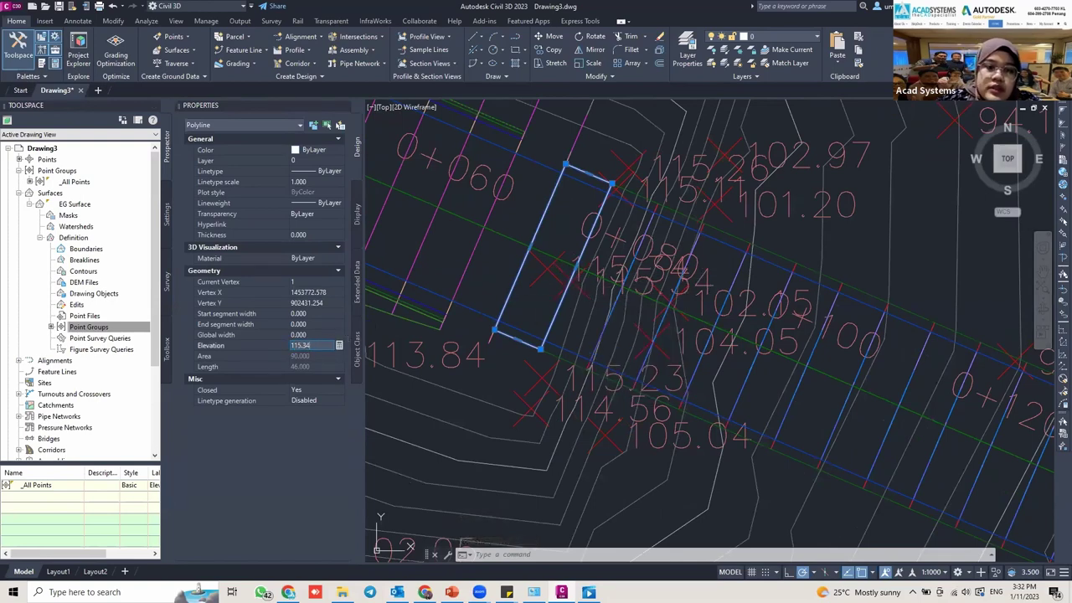
type("115.34")
key("Return")
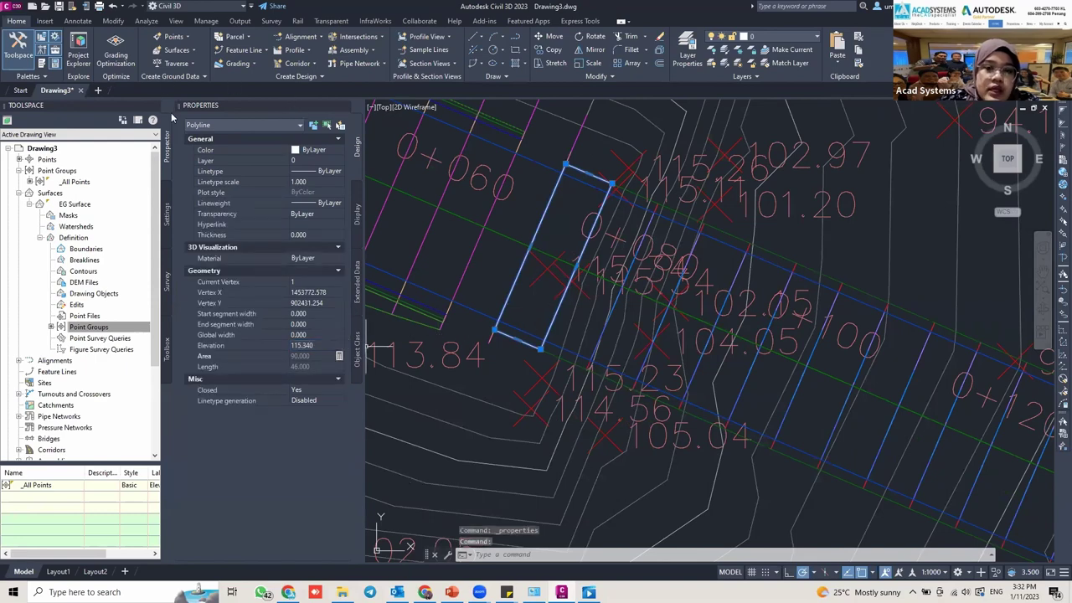
key("Escape")
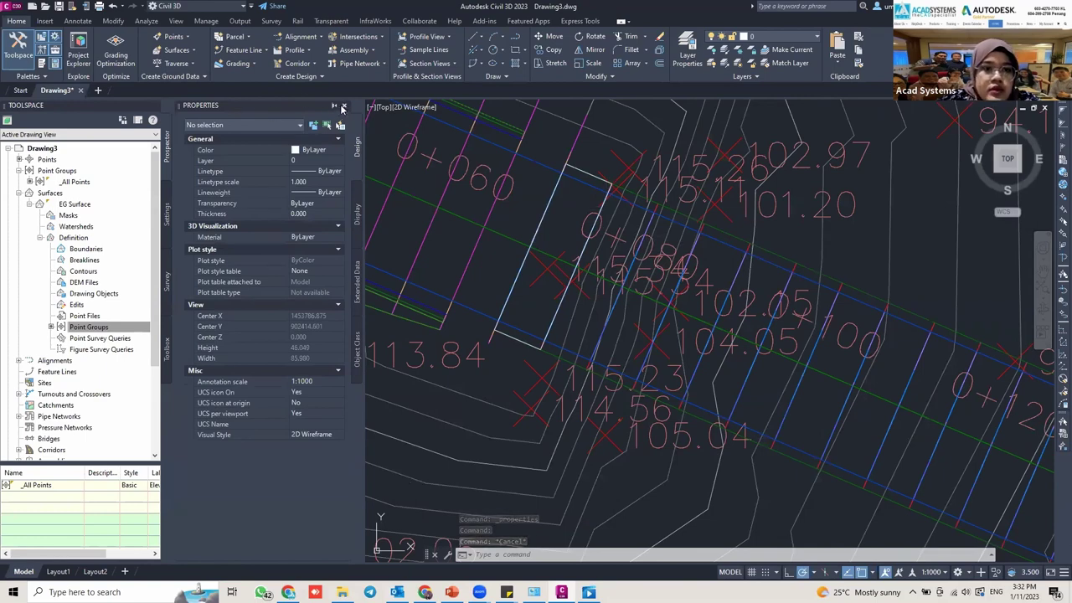
Convert the rectangle to a Site 1 feature line on layer C-TOPO-FEAT, erasing the polyline.
key("ctrl+1")
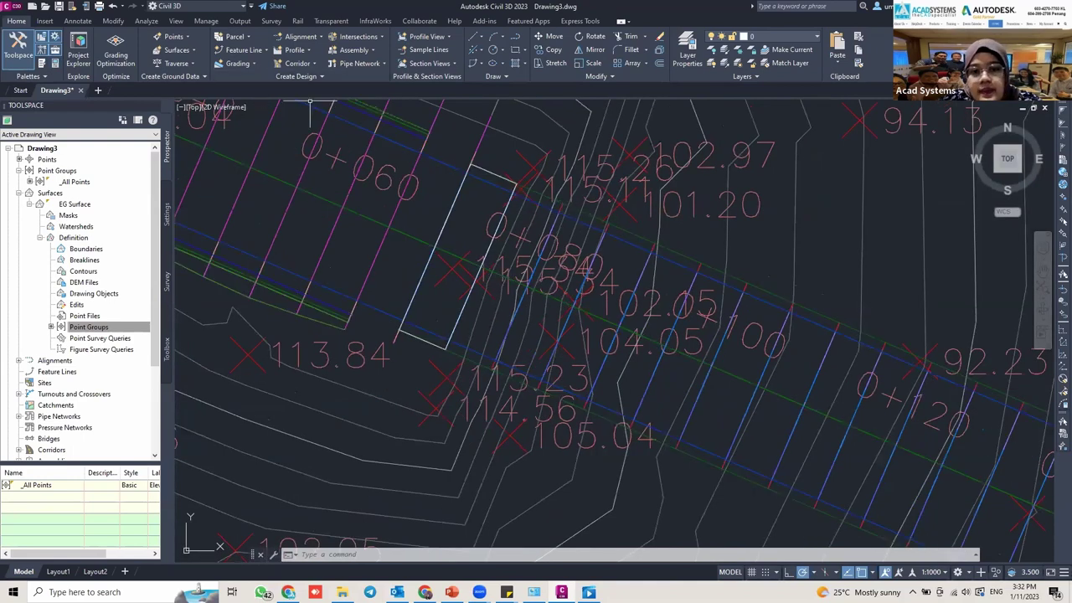
left_click(508, 208)
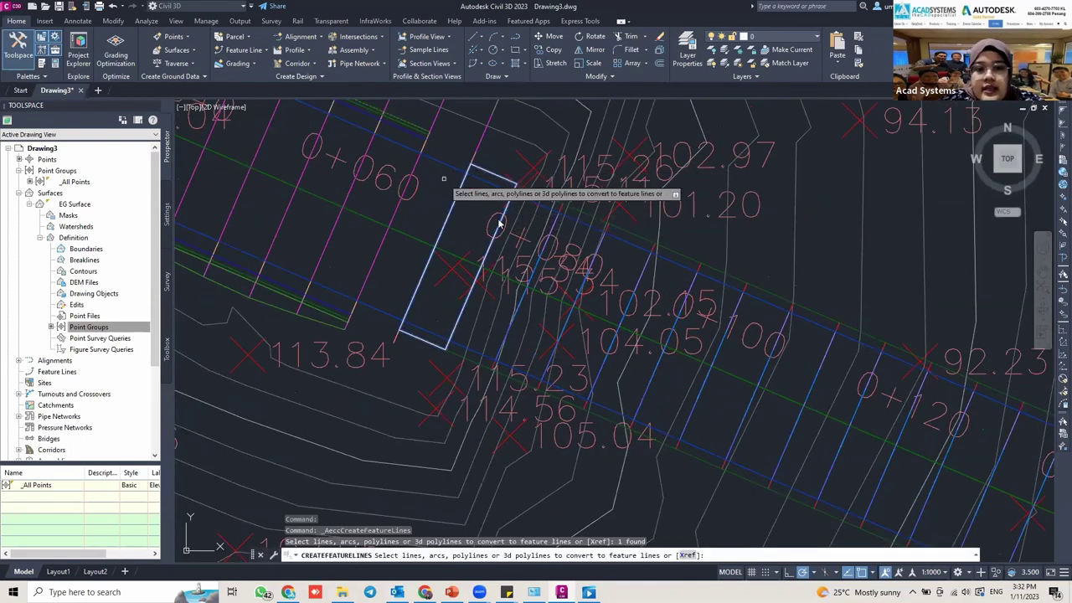
key("Return")
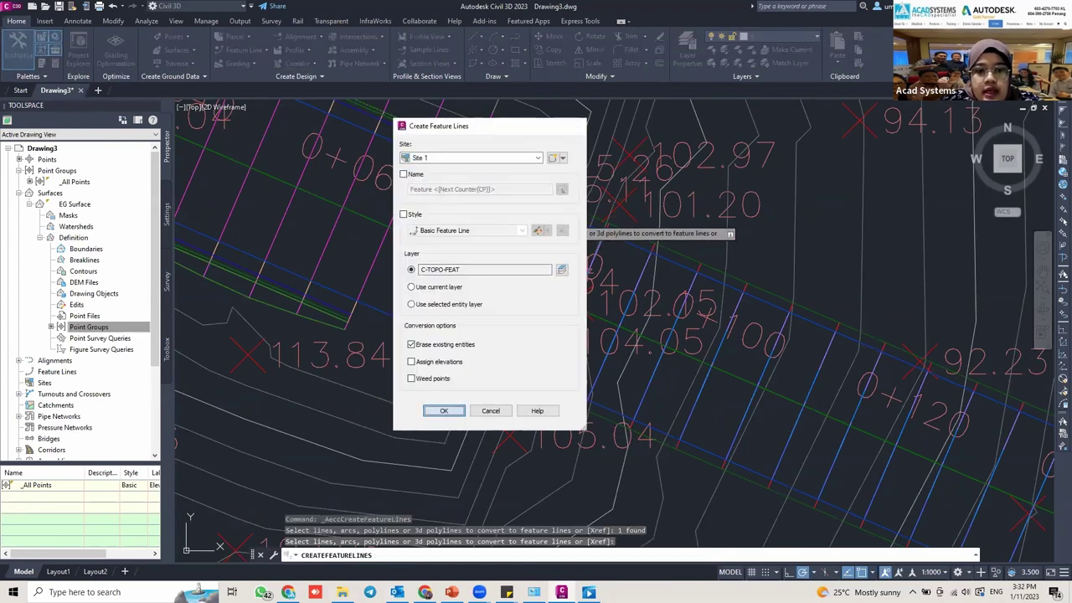
left_click(443, 410)
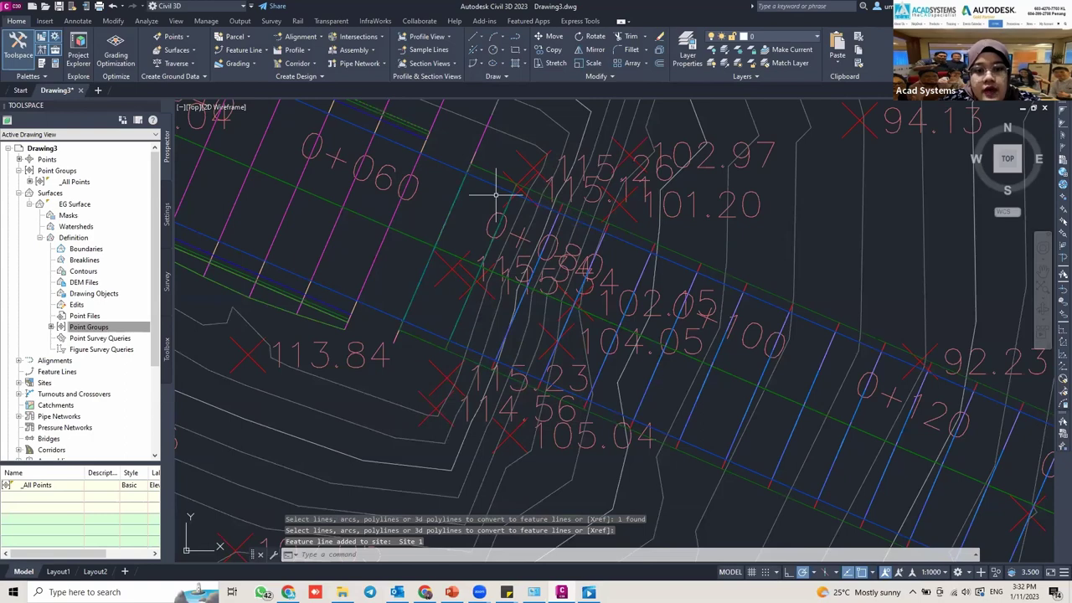
Bring up the Grading Creation Tools toolbar over the drawing.
left_click(253, 64)
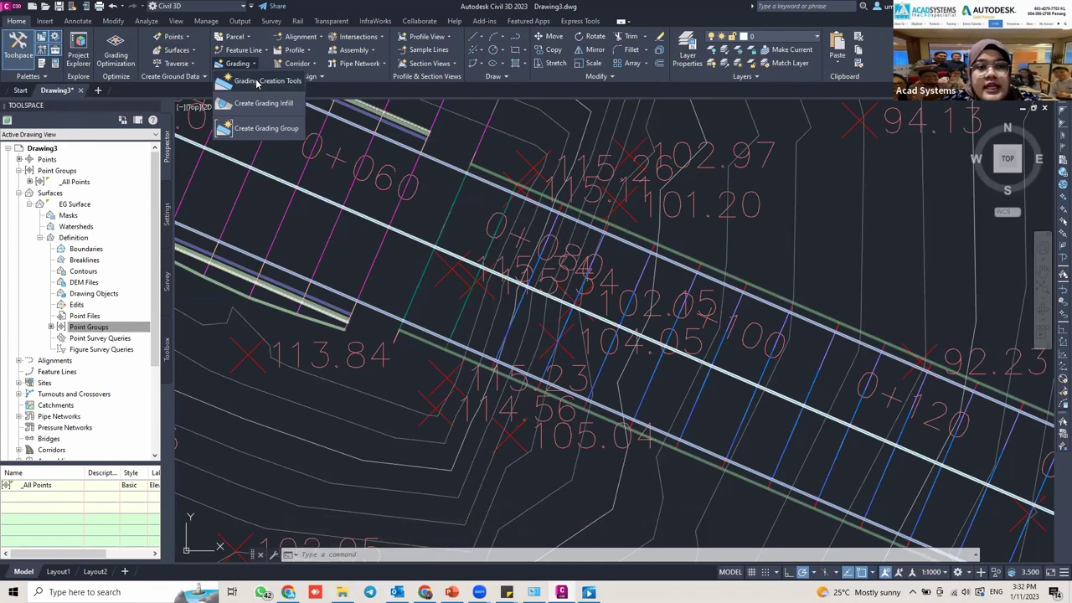
left_click(262, 81)
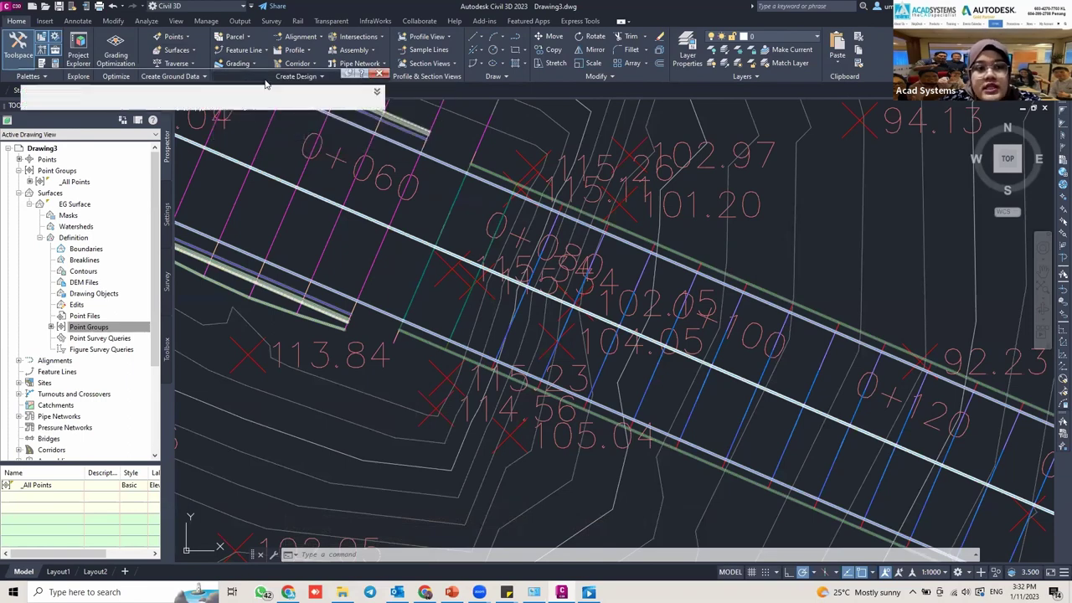
left_click_drag(115, 77, 324, 205)
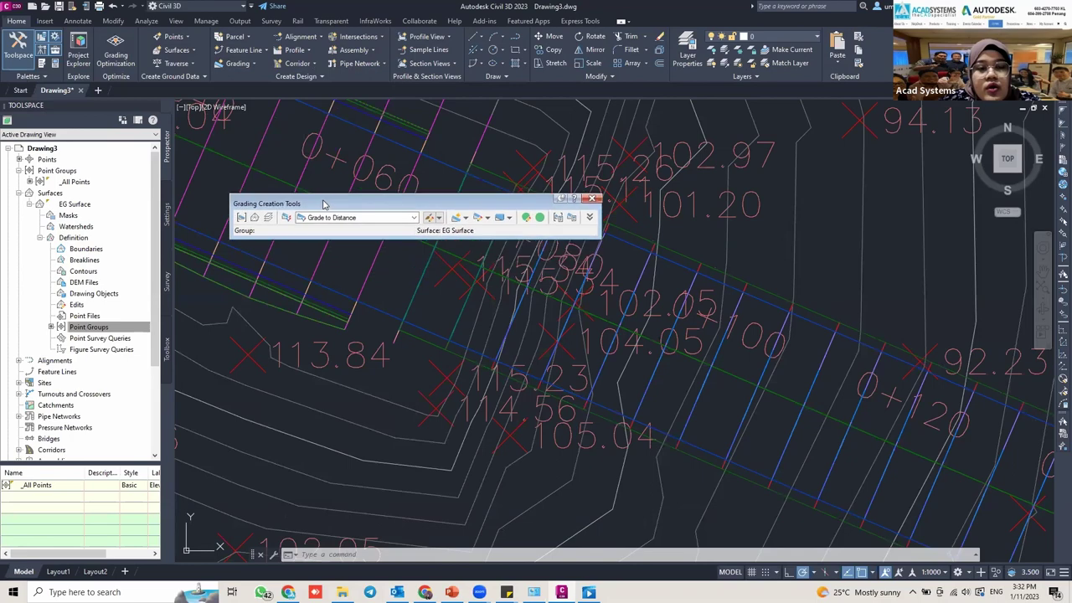
Create Grading Group 1 with an automatic surface and EG Surface as volume base.
left_click(241, 218)
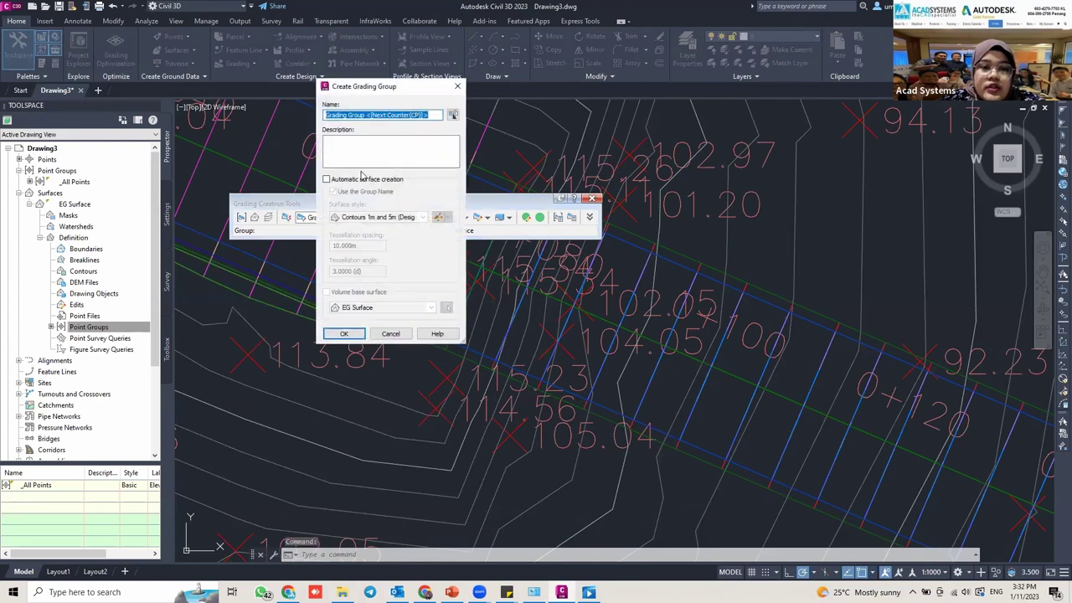
left_click(327, 180)
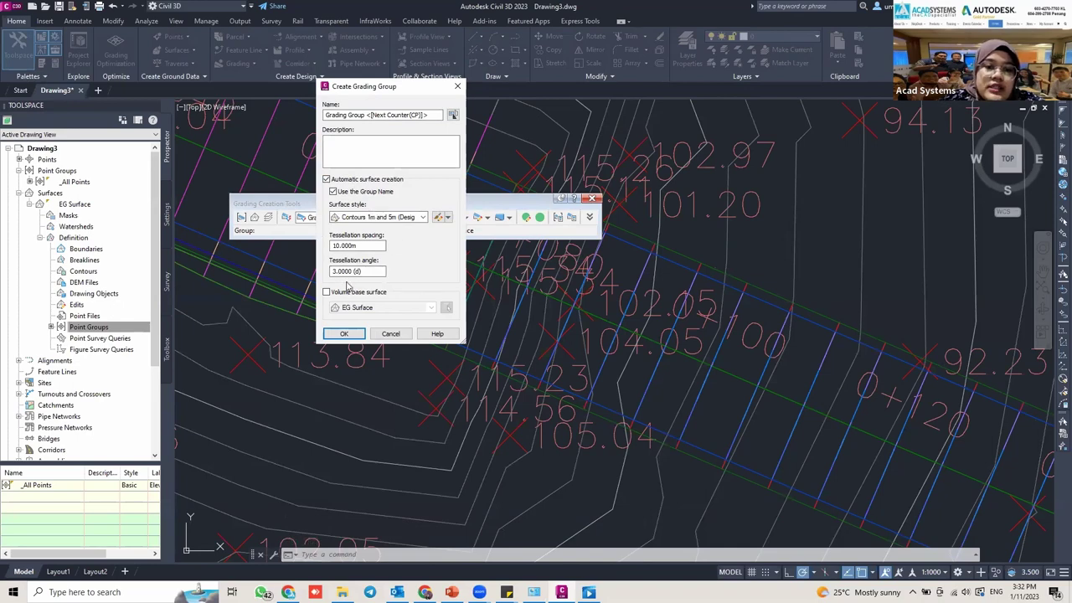
left_click(338, 245)
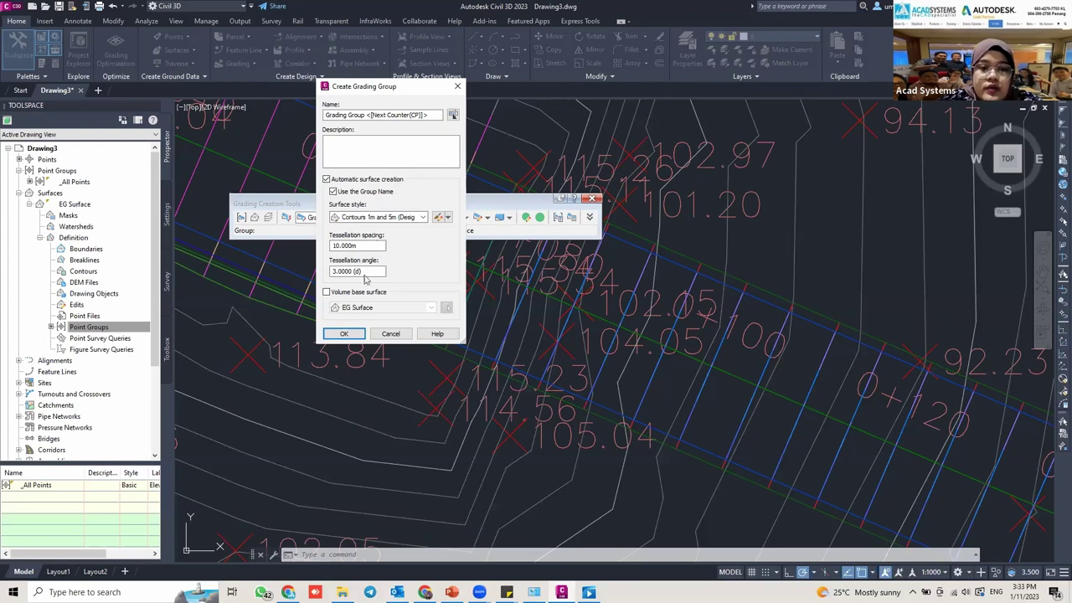
left_click(336, 294)
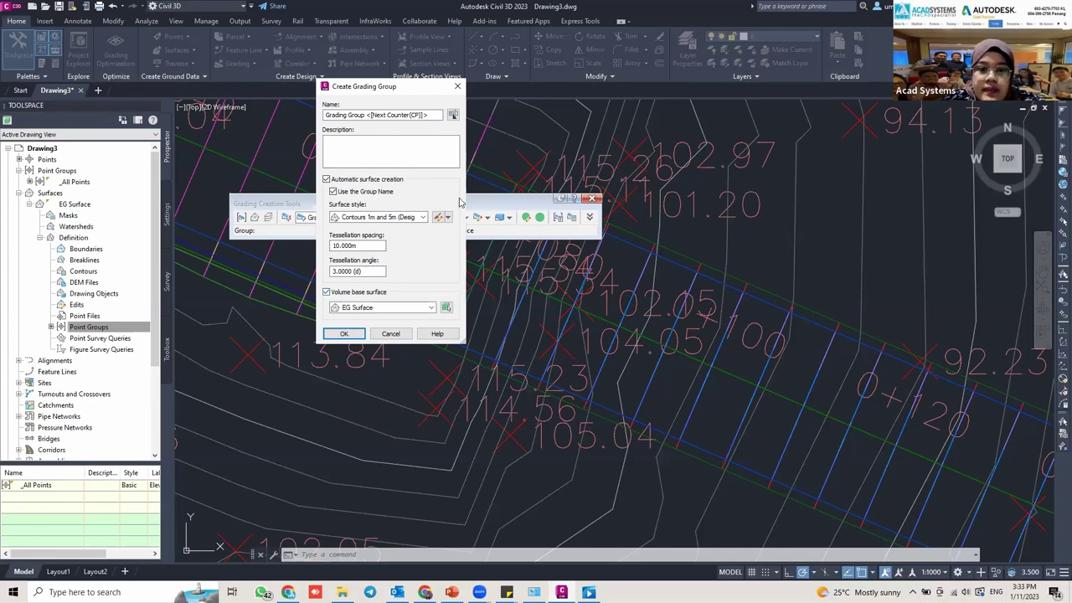
key("Return")
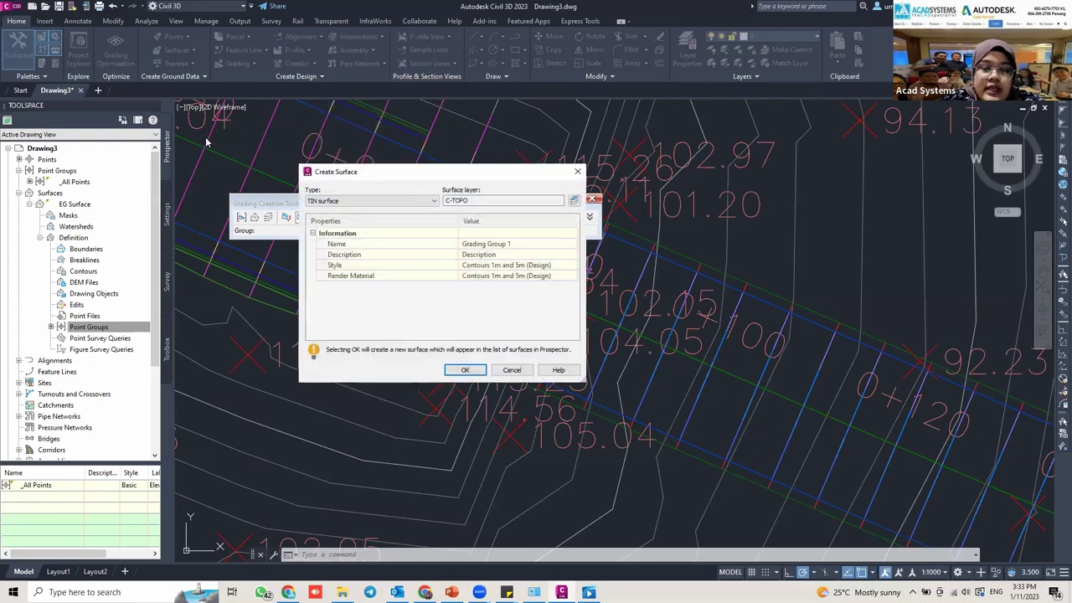
key("Return")
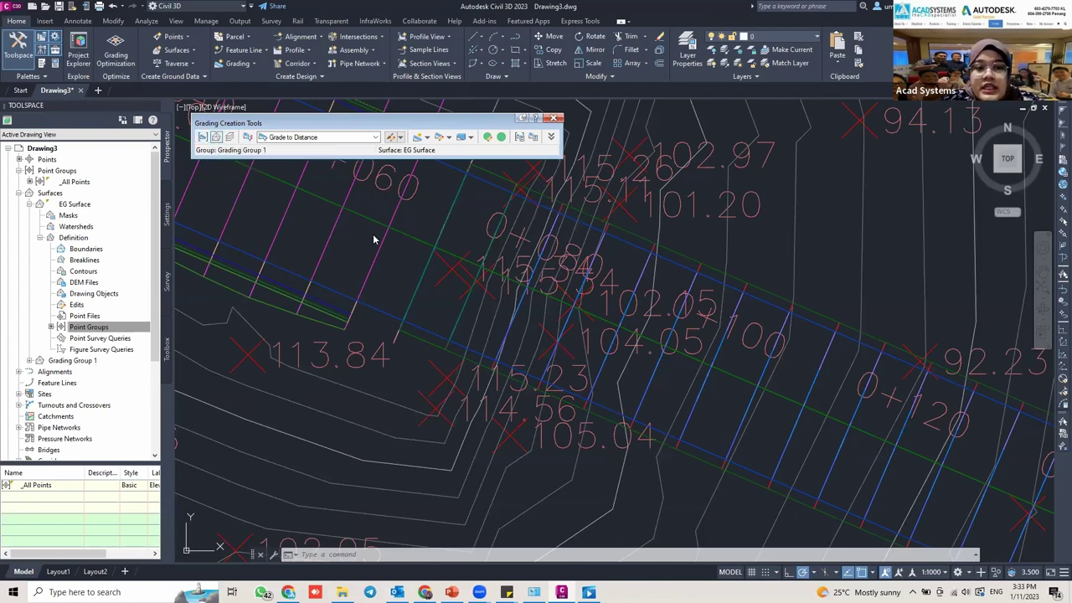
Make EG Surface the grading target and start a Grade to Distance grading.
left_click(417, 136)
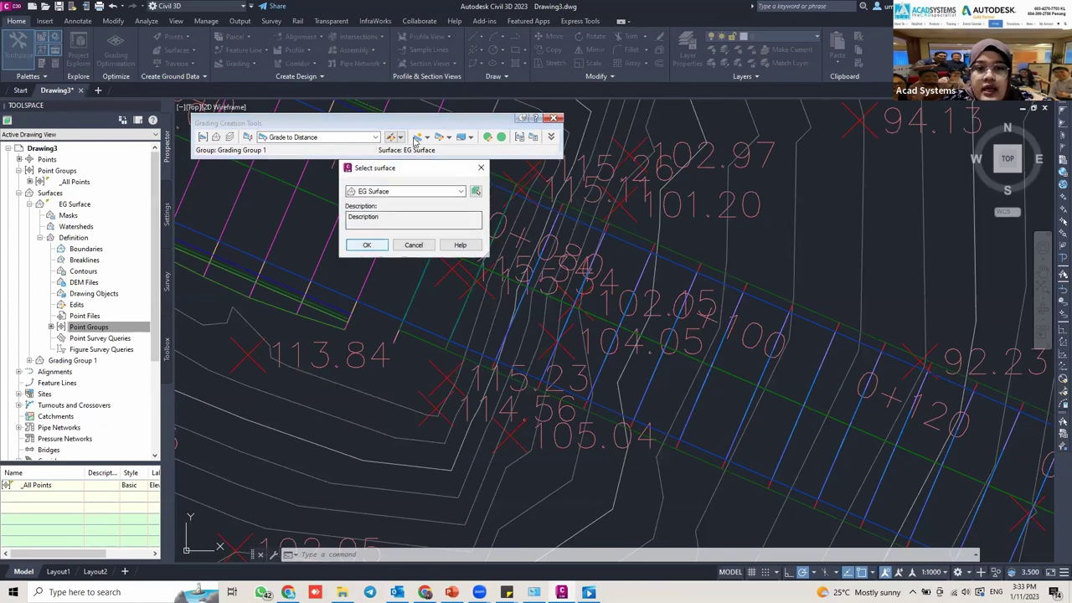
left_click(367, 245)
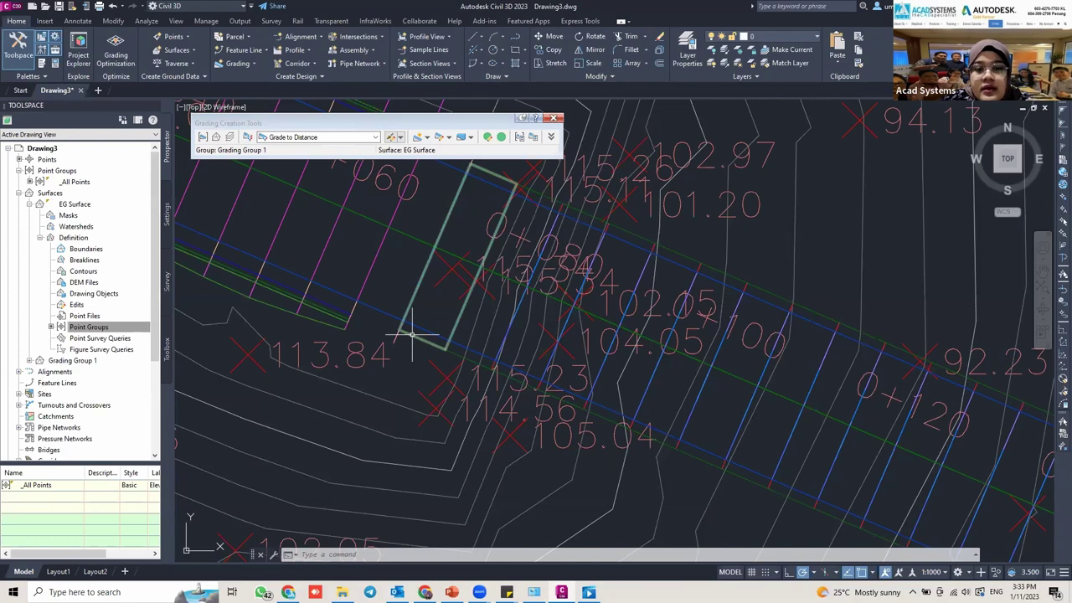
left_click(488, 137)
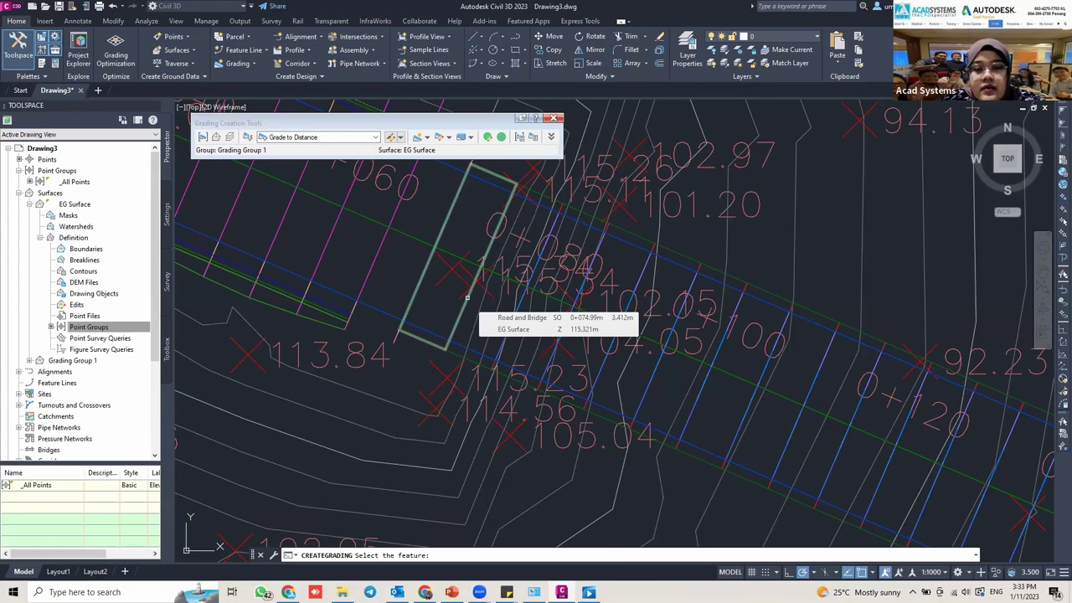
Pick the abutment rectangle, grade its outward side, and set partial start and end points.
left_click(467, 296)
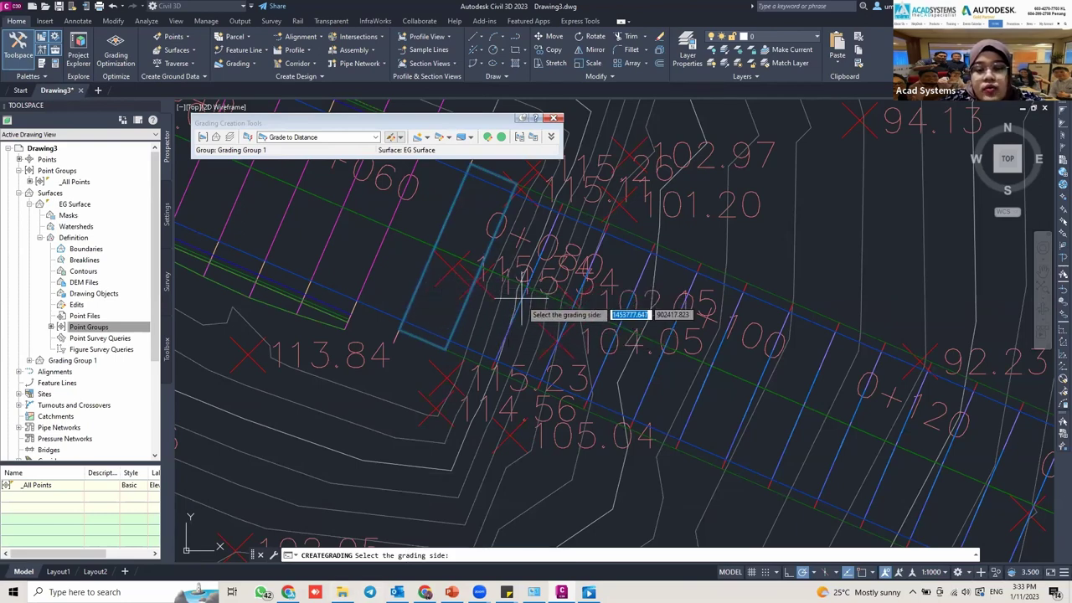
left_click(485, 335)
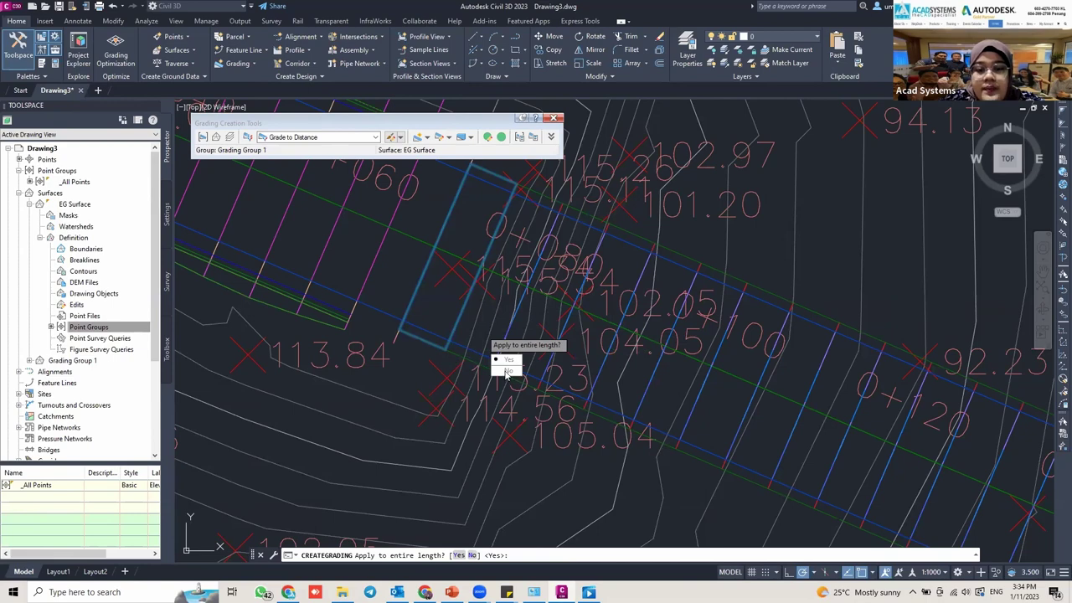
left_click(506, 359)
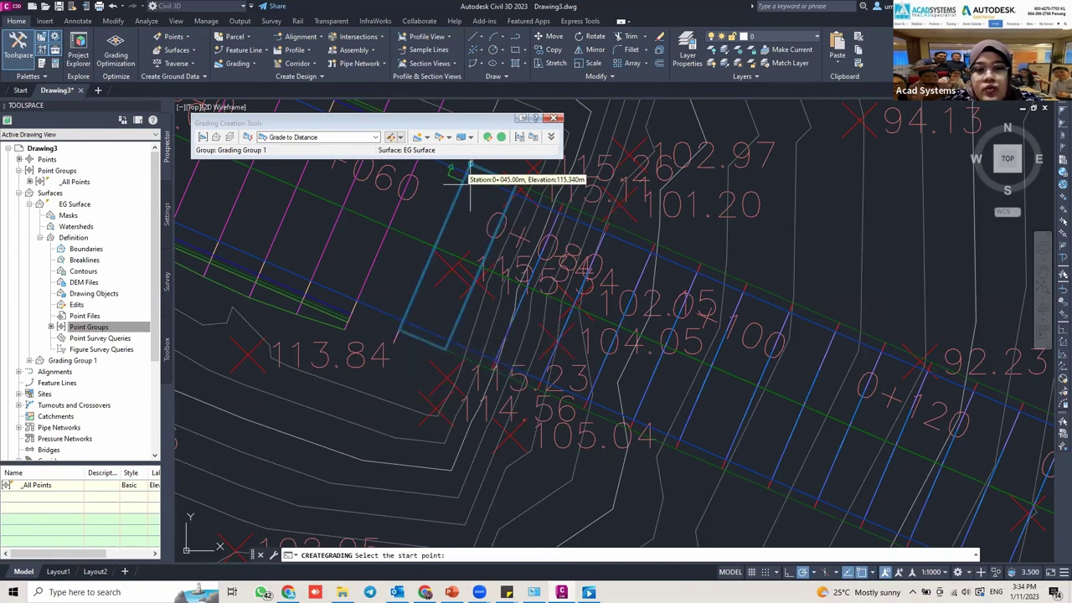
mouse_move(473, 176)
middle_mouse_down()
mouse_move(465, 302)
mouse_move(550, 402)
mouse_move(606, 234)
mouse_move(572, 285)
mouse_move(590, 226)
mouse_move(615, 201)
mouse_move(579, 311)
mouse_move(603, 237)
mouse_move(475, 464)
mouse_move(521, 270)
mouse_move(545, 239)
mouse_move(545, 369)
mouse_move(567, 261)
mouse_move(524, 367)
mouse_move(556, 295)
middle_mouse_up()
scroll(465, 277, "up", 2)
left_click(467, 269)
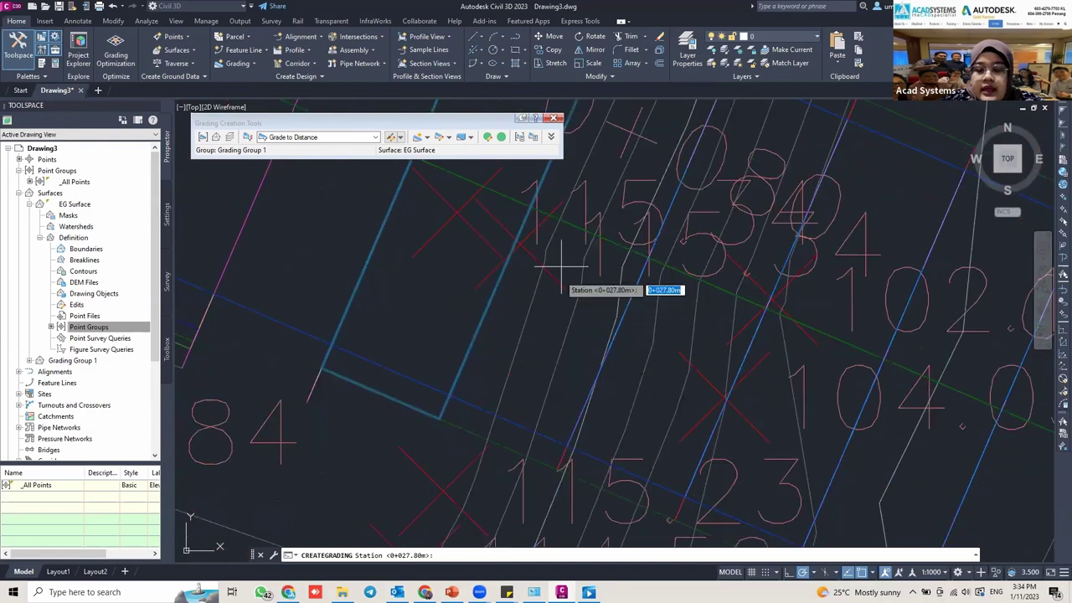
left_click(411, 406)
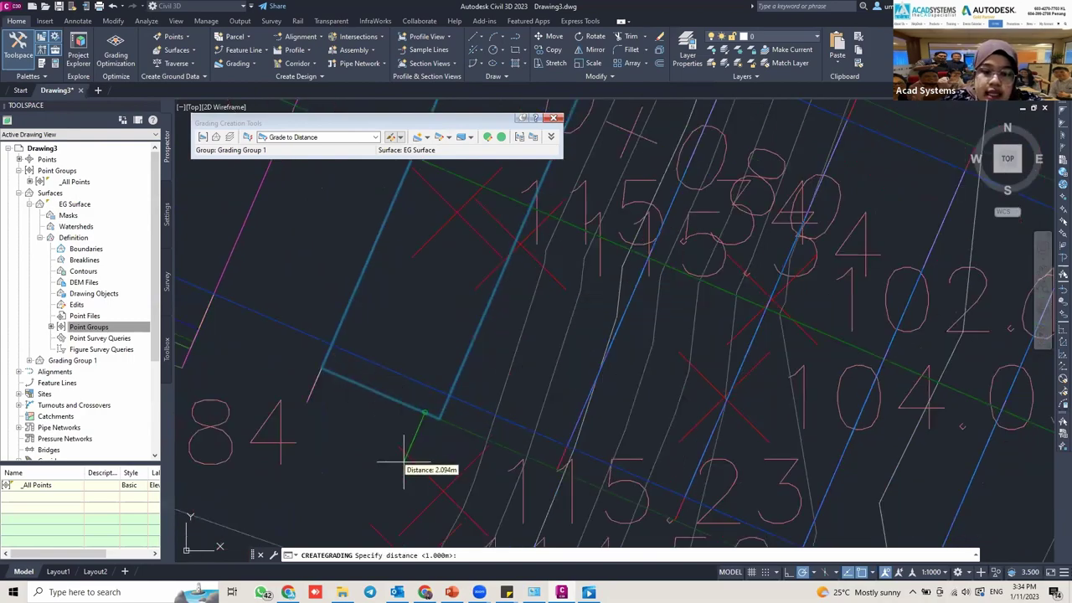
Zoom out to show the terrain south of the rectangle.
scroll(405, 462, "down", 1)
scroll(404, 463, "down", 1)
middle_click_drag(394, 455, 421, 353)
scroll(421, 383, "down", 1)
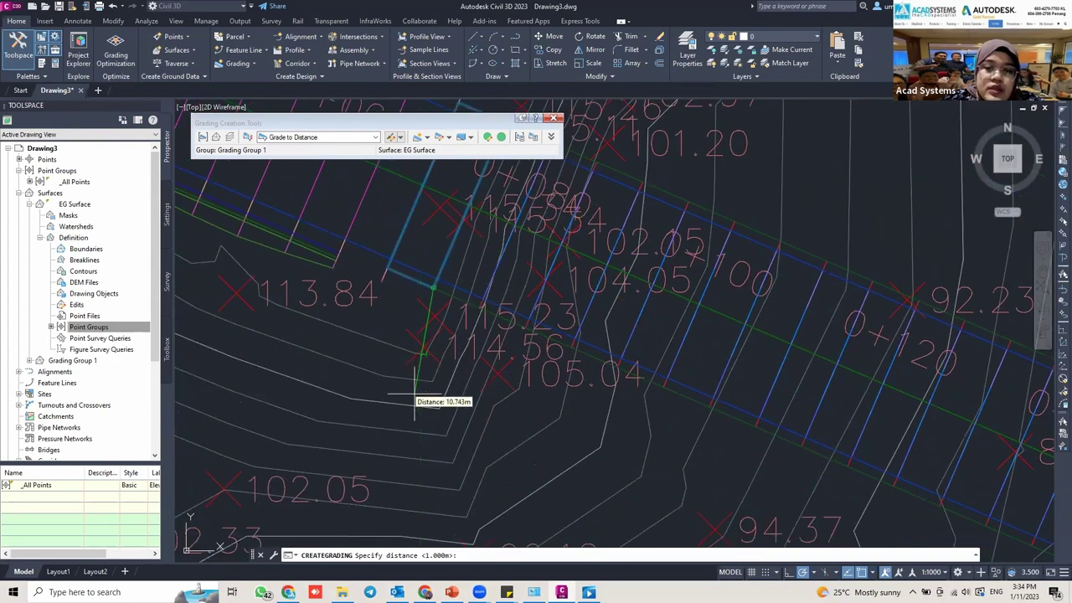
middle_click_drag(414, 402, 460, 299)
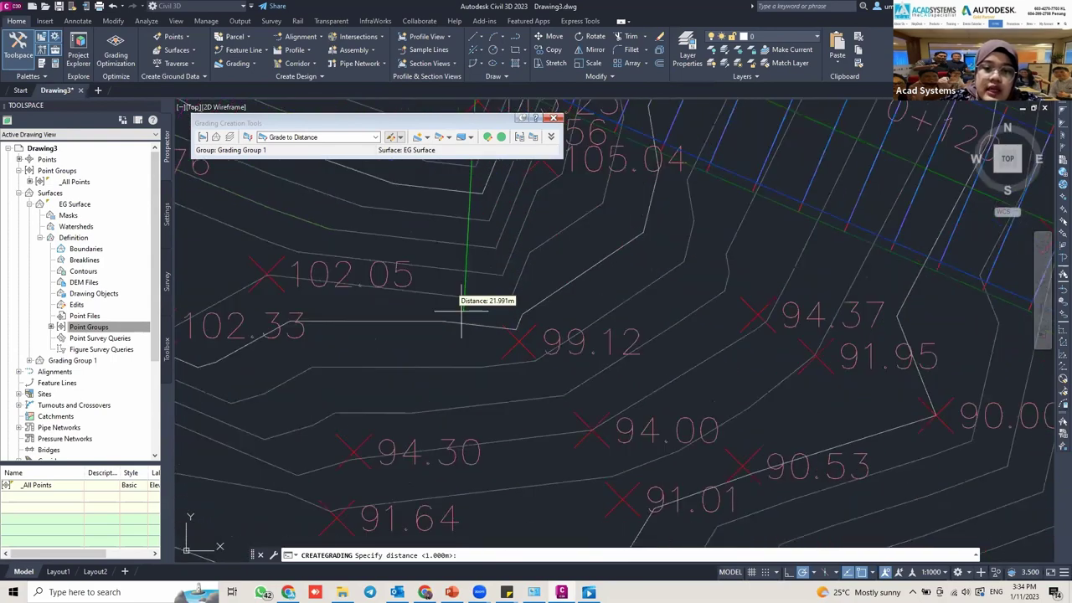
scroll(469, 350, "down", 1)
middle_click_drag(472, 338, 477, 297)
scroll(477, 335, "down", 1)
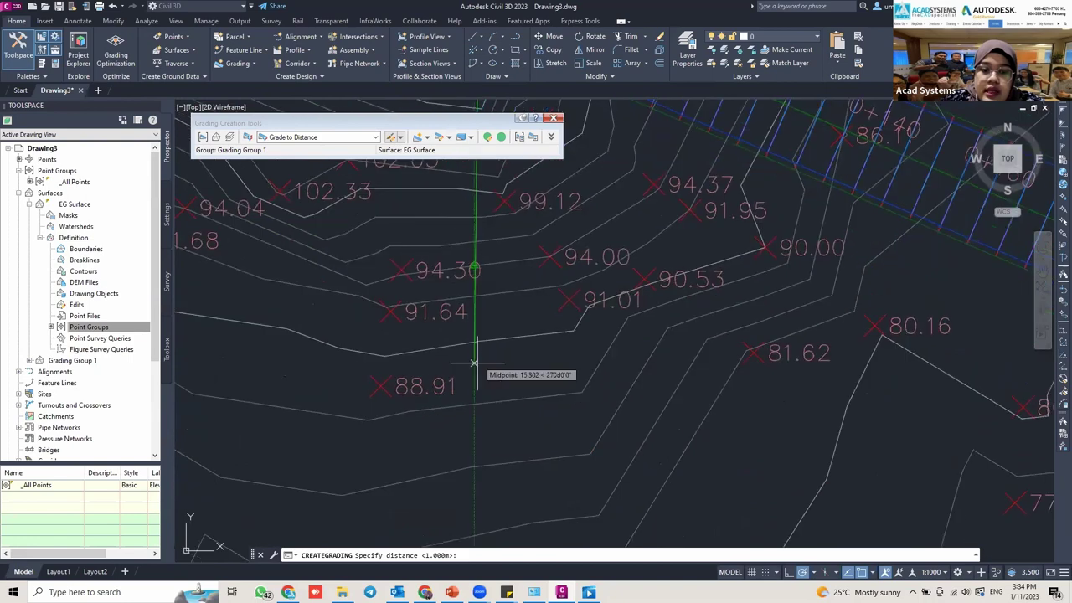
scroll(476, 367, "down", 5)
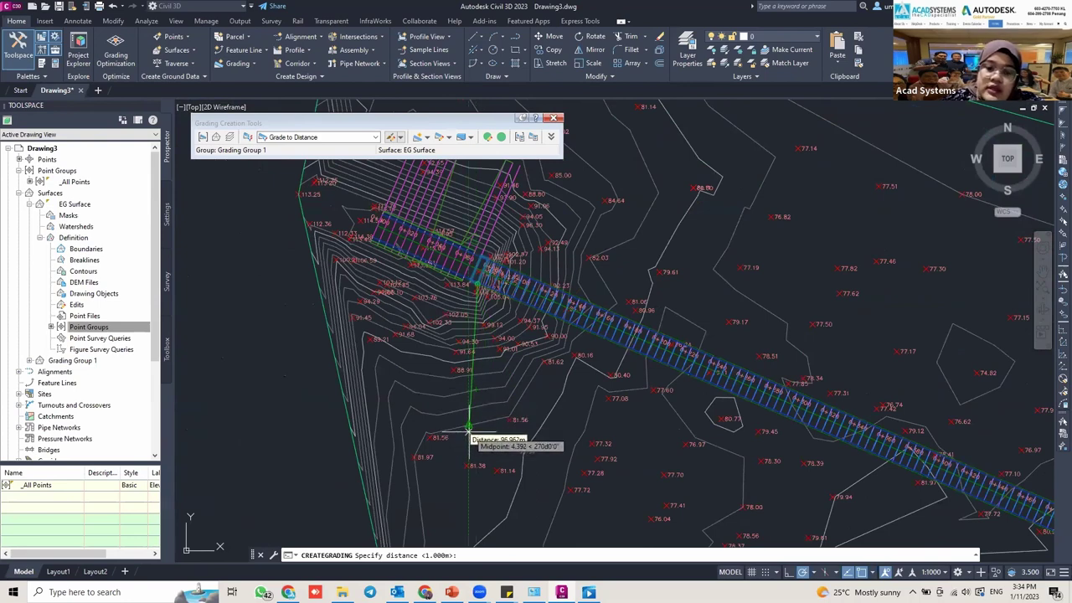
Grade 100 m out at a -2:1 slope and finish the grading command.
type("100")
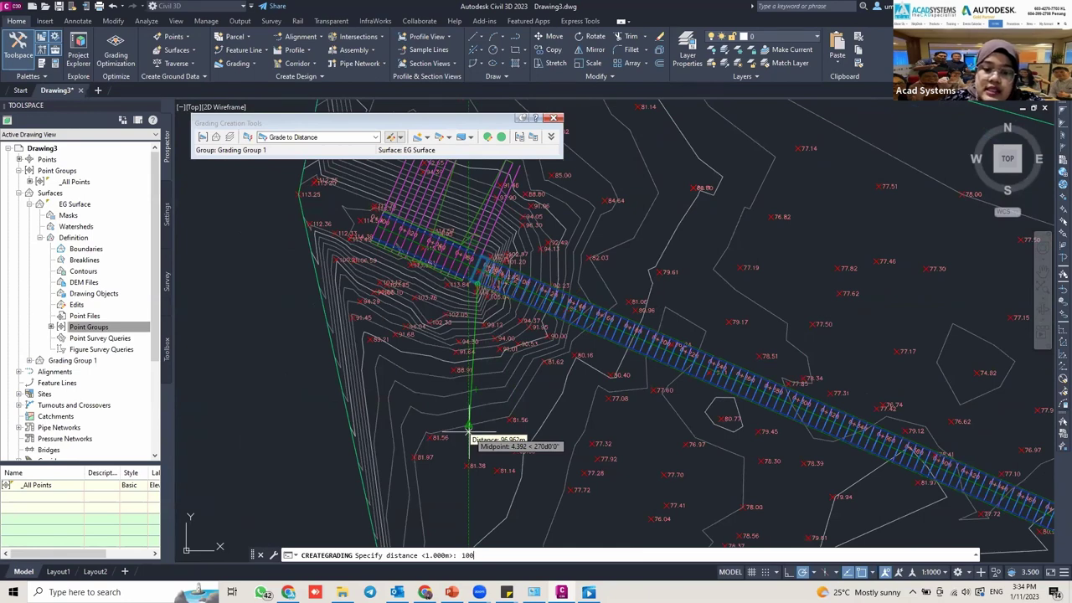
key("Return")
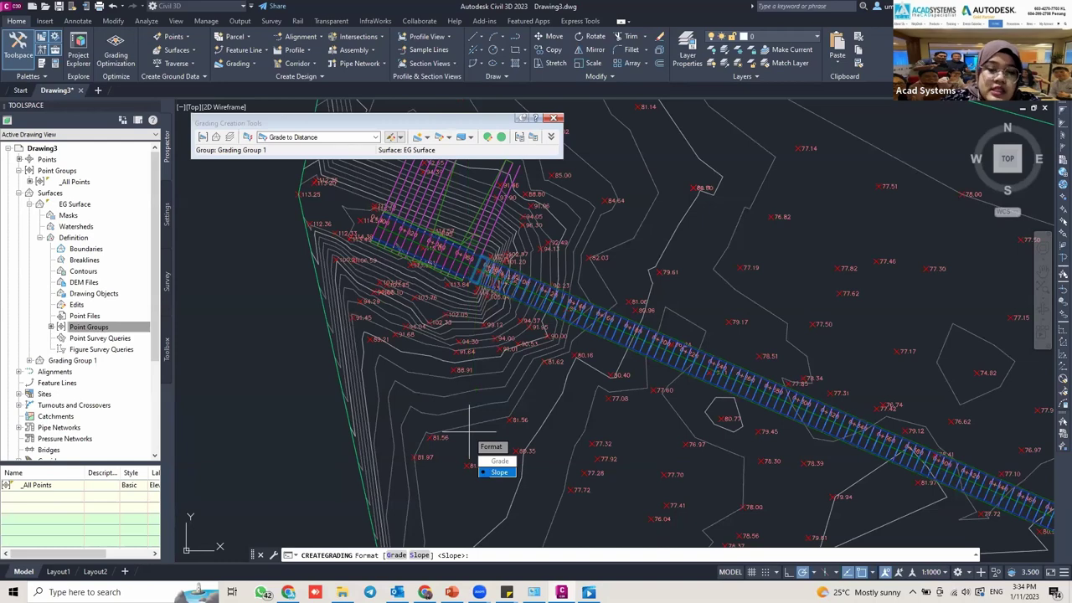
key("Return")
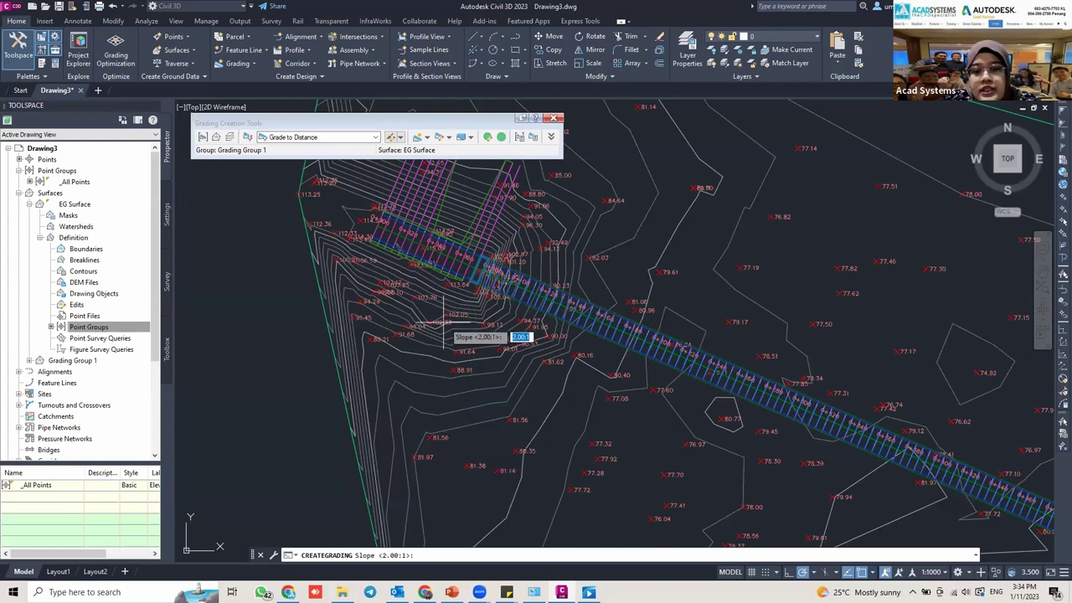
scroll(444, 325, "up", 2)
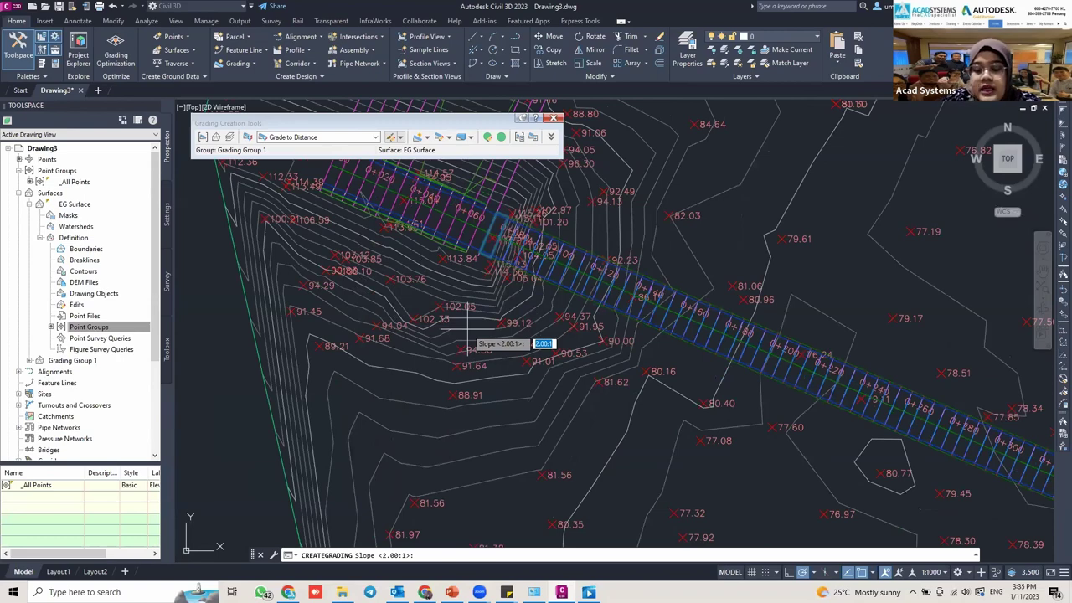
type("3")
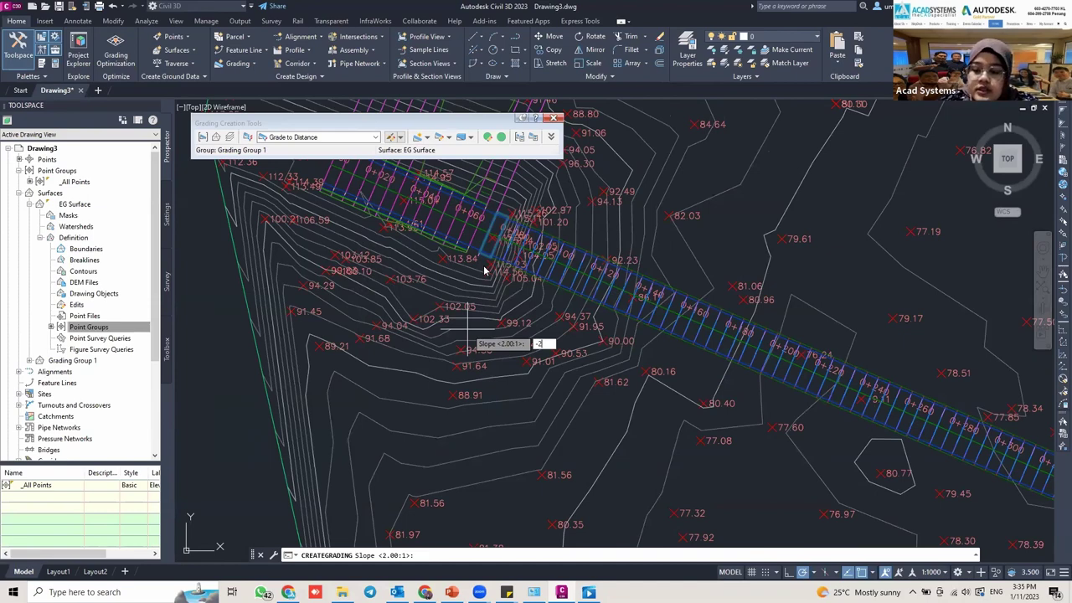
key("Return")
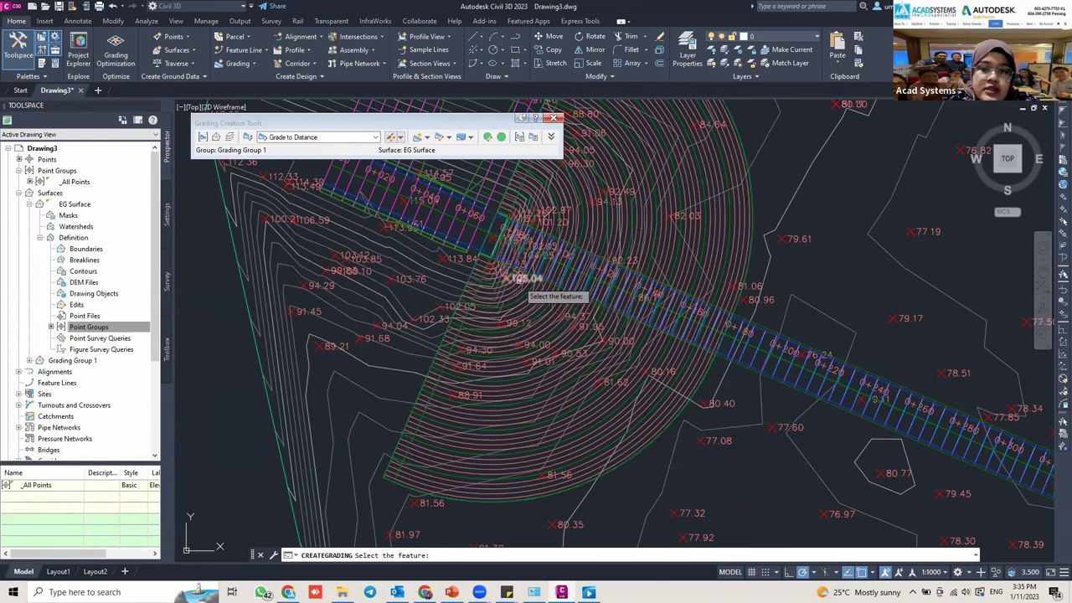
key("Return")
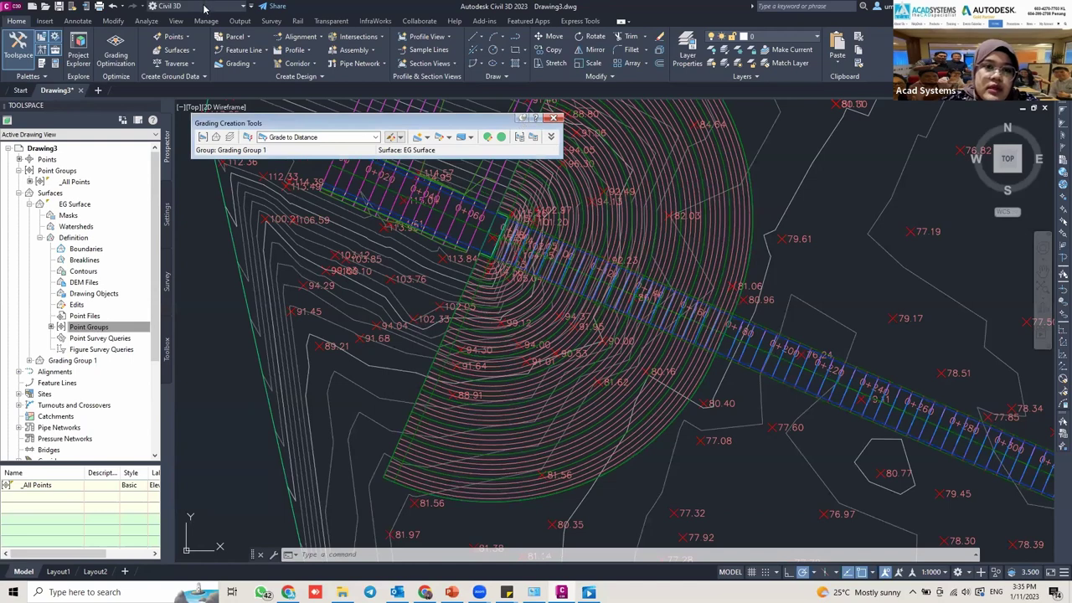
Show the left viewport as a Realistic SW Isometric 3D view of the corridor.
left_click(173, 21)
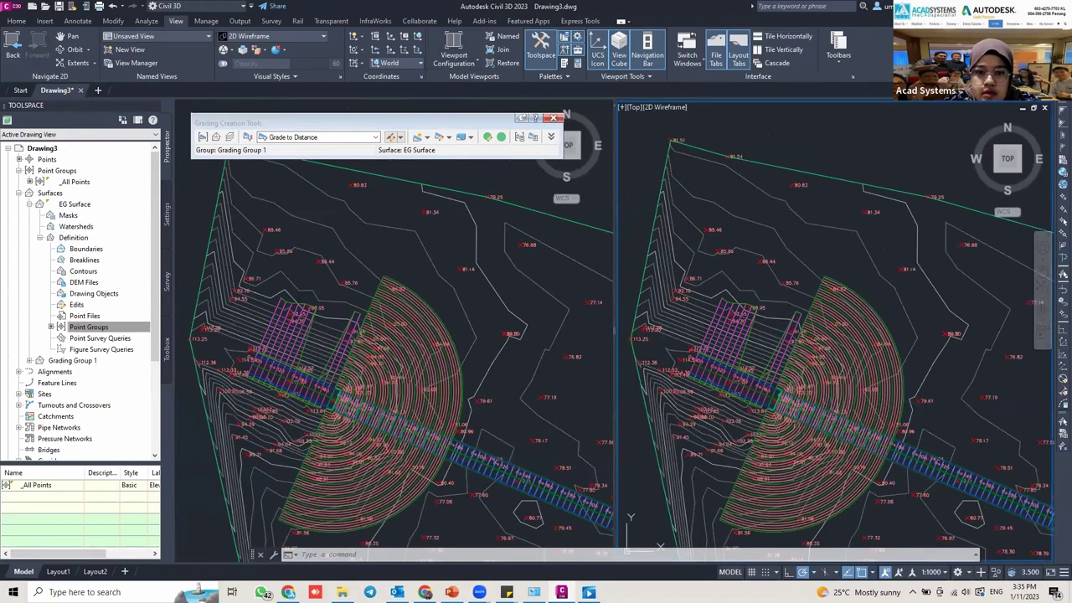
left_click(188, 108)
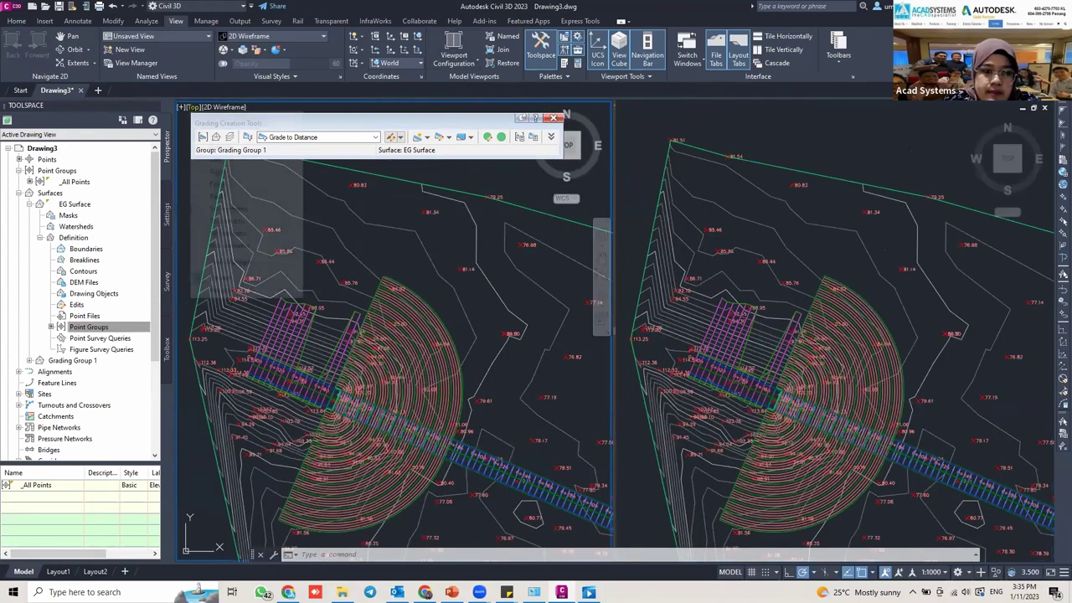
left_click(243, 206)
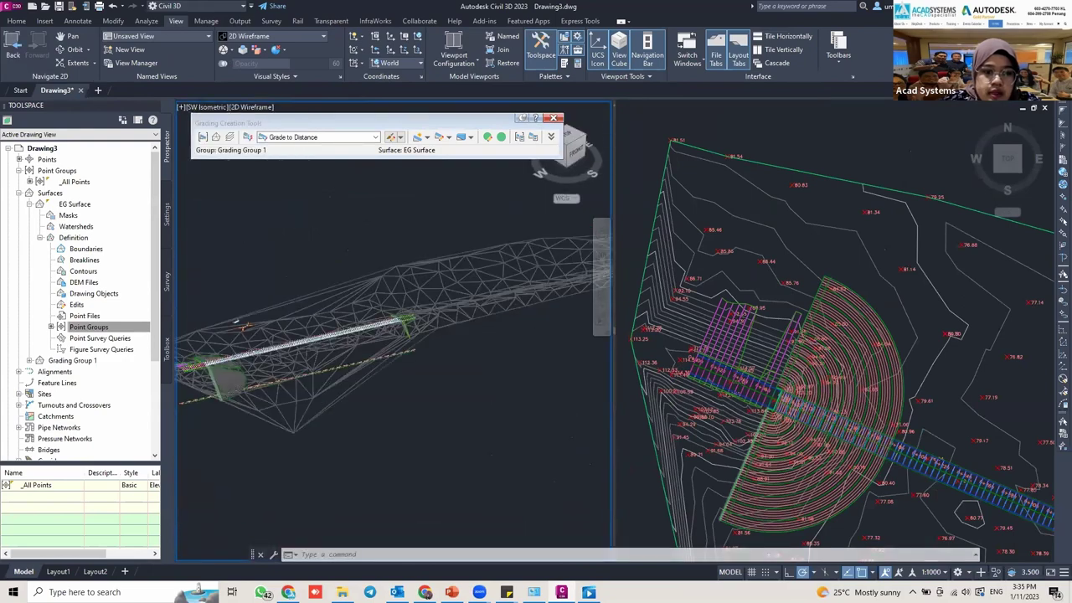
scroll(331, 381, "up", 3)
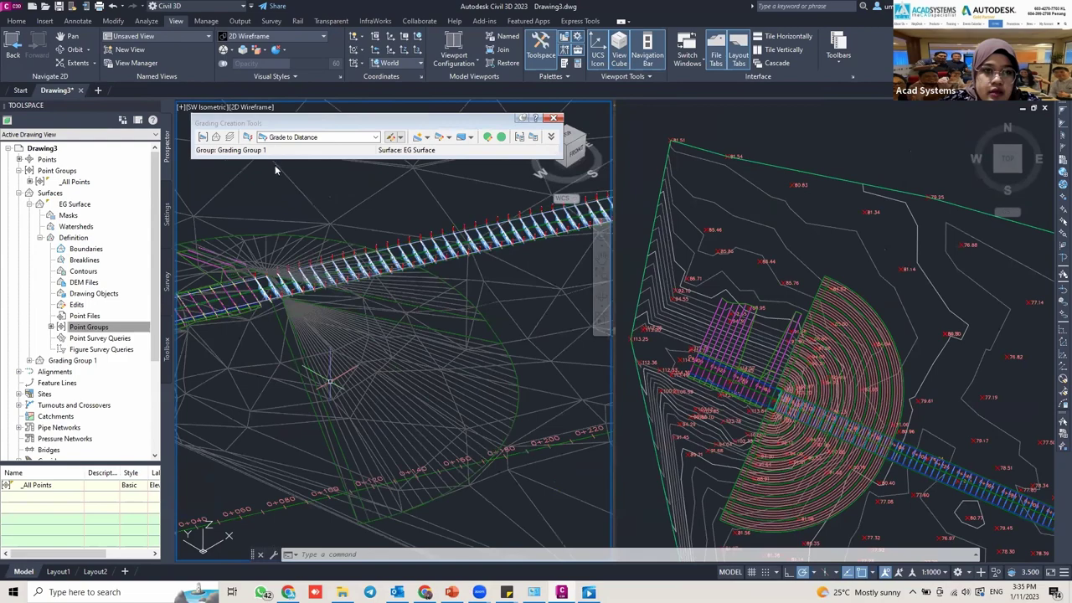
middle_click_drag(439, 185, 464, 351, "shift")
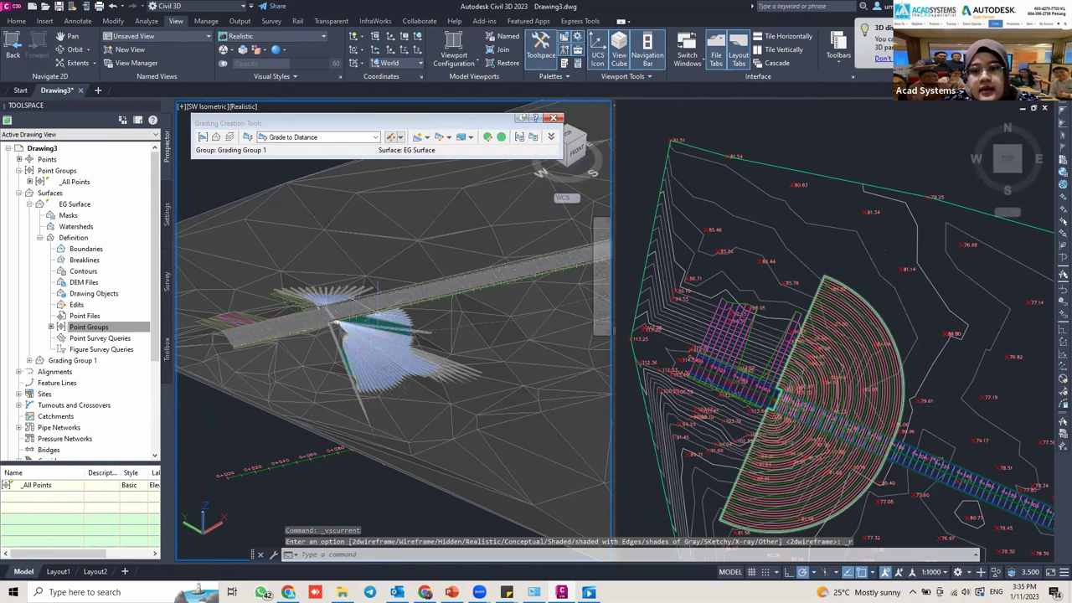
middle_click_drag(517, 352, 517, 293)
key("Escape")
scroll(516, 297, "up", 3)
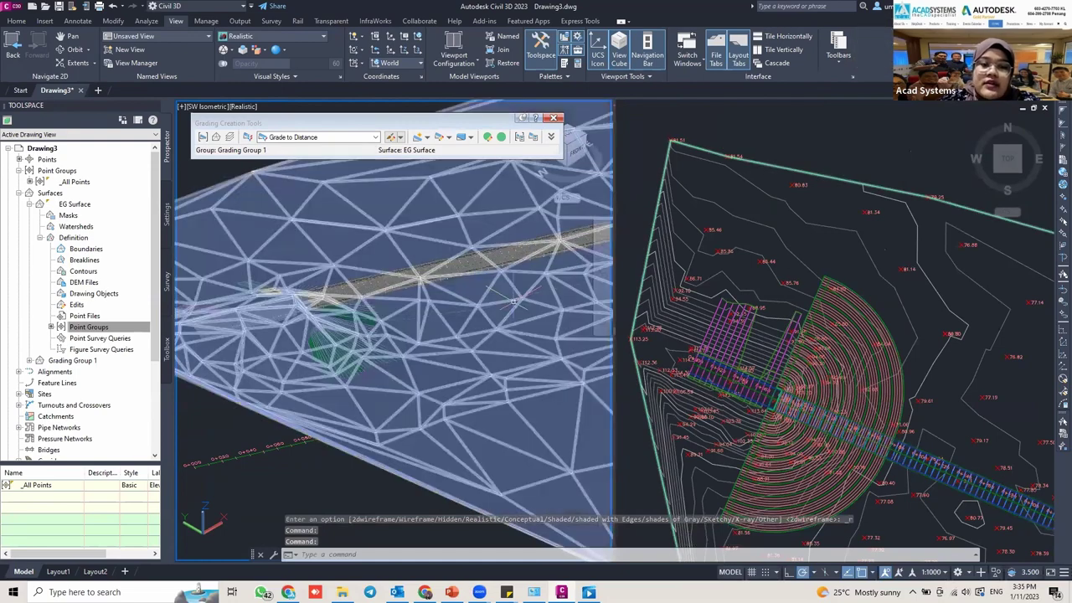
key("Return")
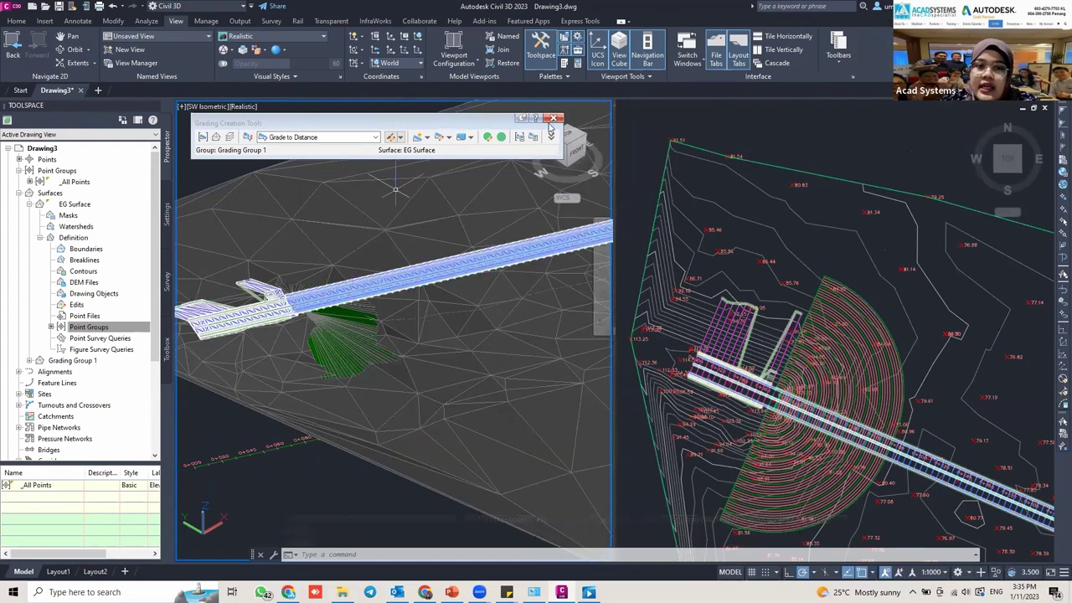
Close the grading creation tools and orbit the 3D view around the corridor.
left_click(552, 119)
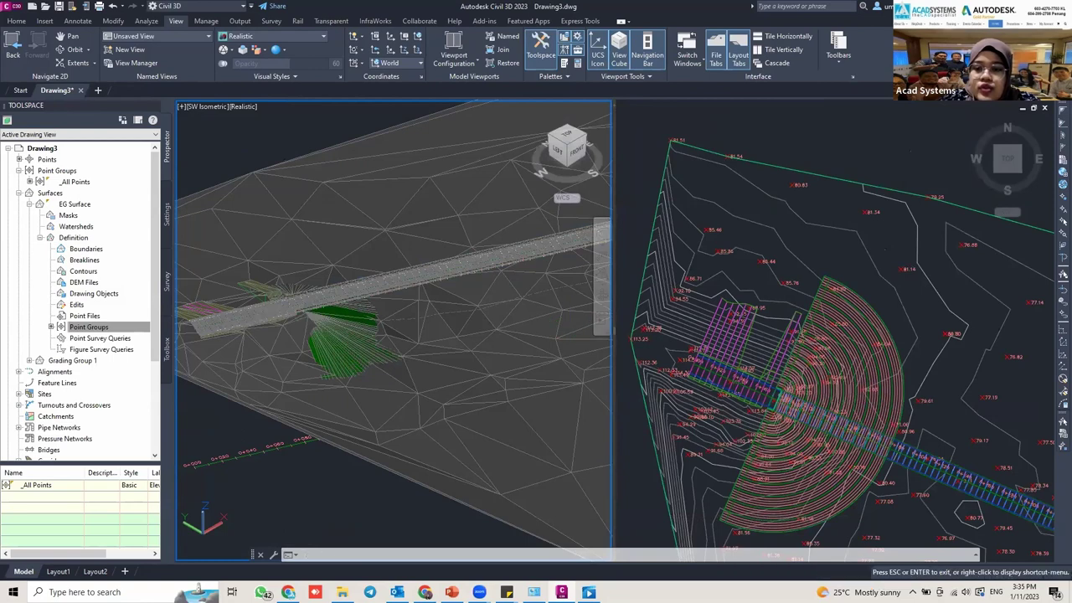
left_click_drag(402, 319, 461, 243)
scroll(461, 216, "up", 5)
key("Escape")
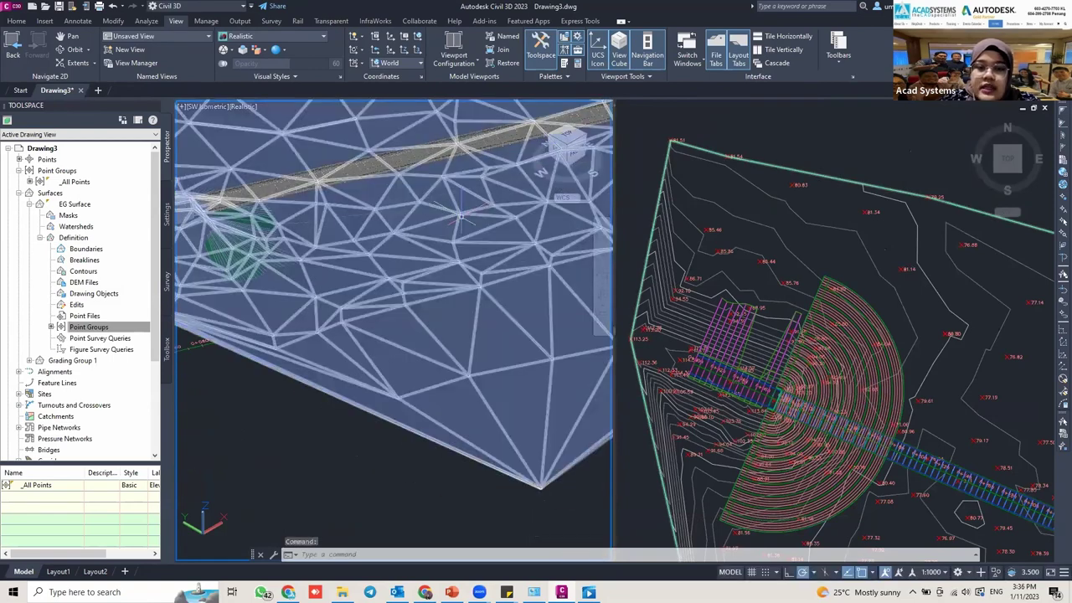
scroll(452, 295, "down", 5)
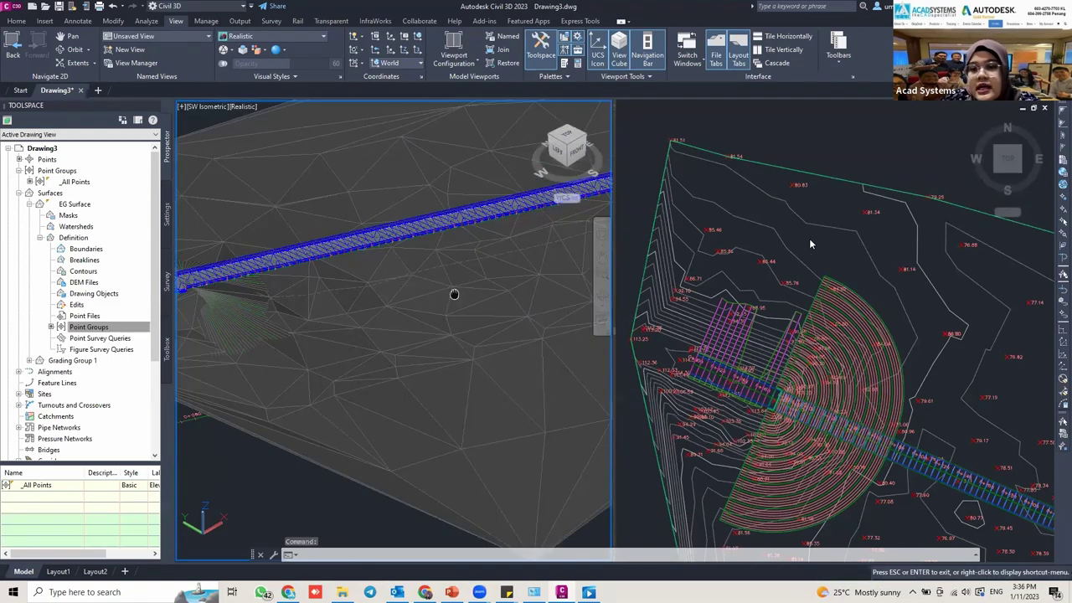
middle_click_drag(452, 295, 452, 315)
key("Escape")
key("Escape")
Widen the plan viewport and zoom to the corridor's far end near station 0+260.
left_click(810, 238)
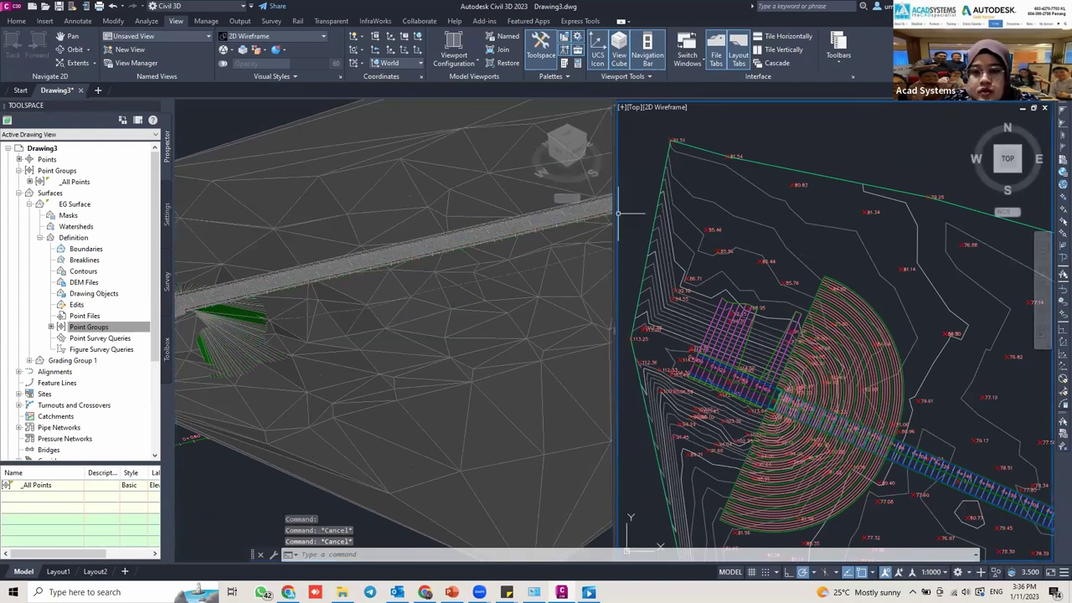
middle_click_drag(886, 297, 796, 175)
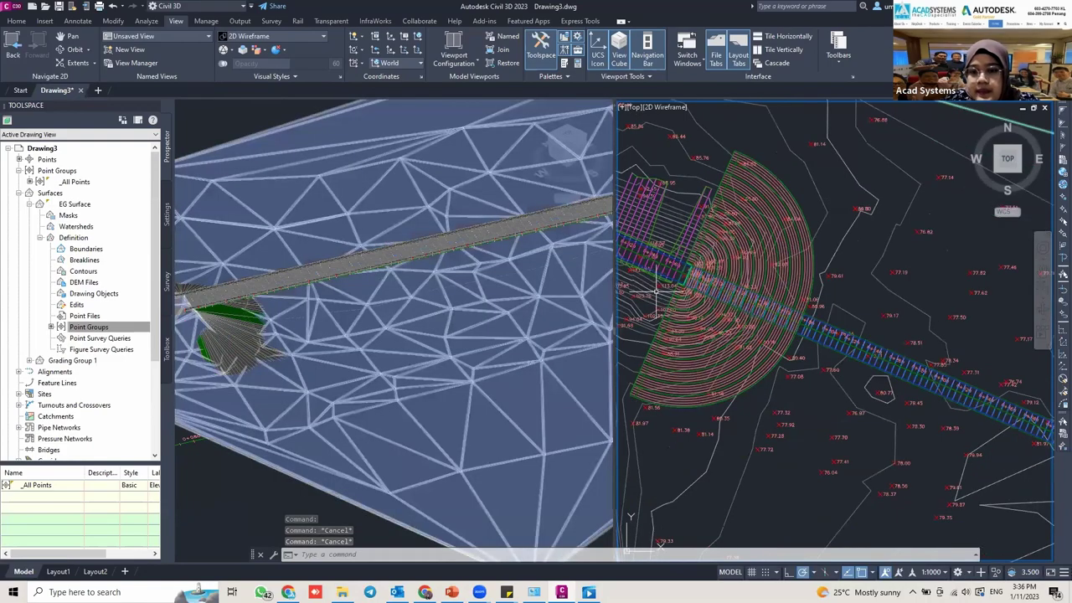
left_click_drag(616, 318, 507, 319)
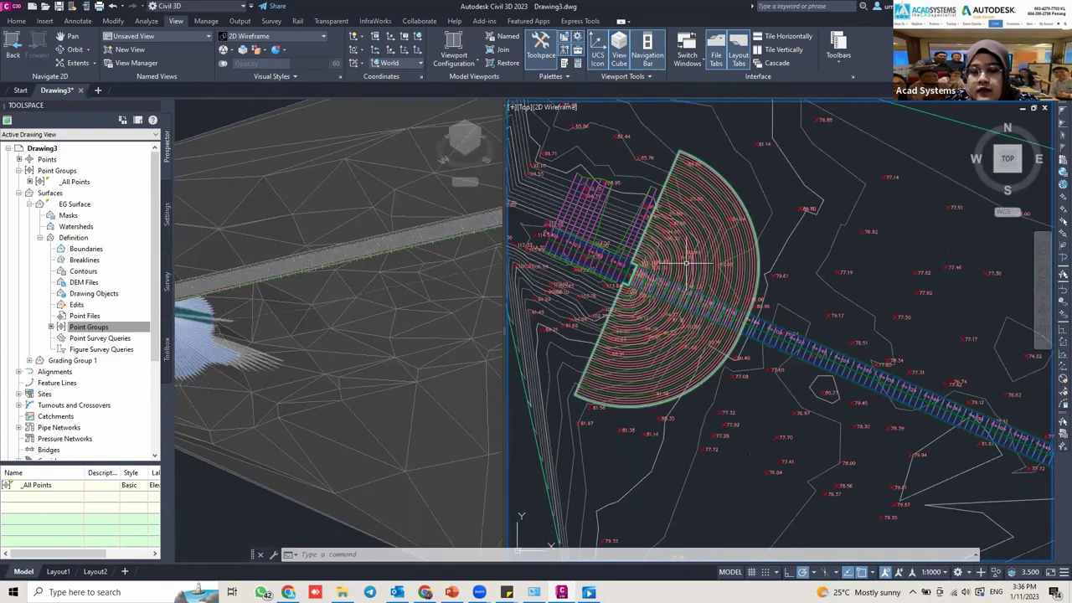
middle_click_drag(687, 263, 651, 238)
scroll(662, 243, "up", 7)
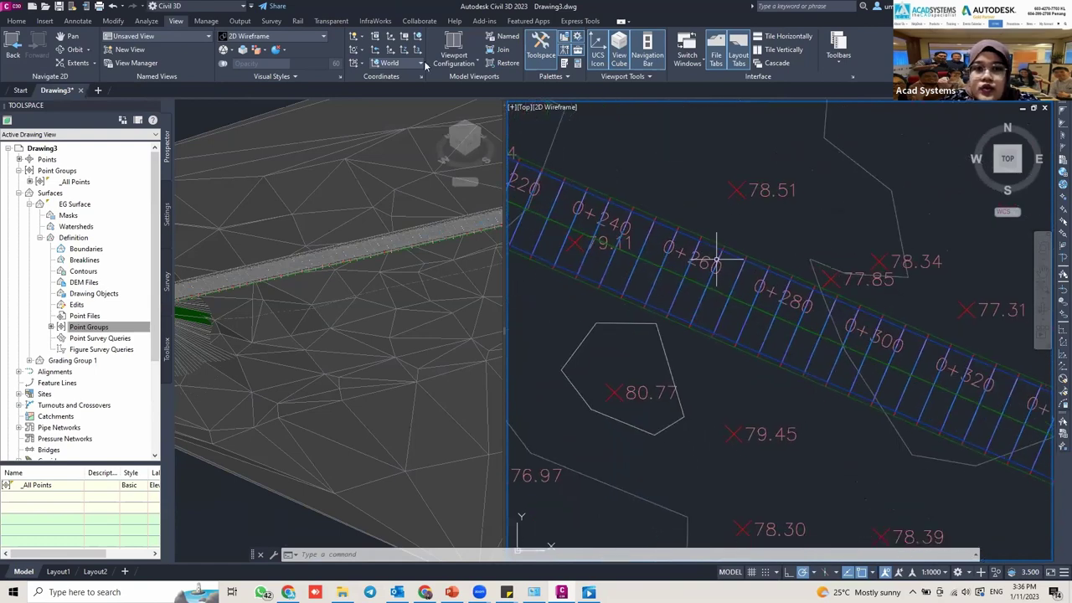
scroll(729, 261, "up", 2)
Draw a rectangle spanning the corridor near station 0+260 and select it.
left_click(17, 21)
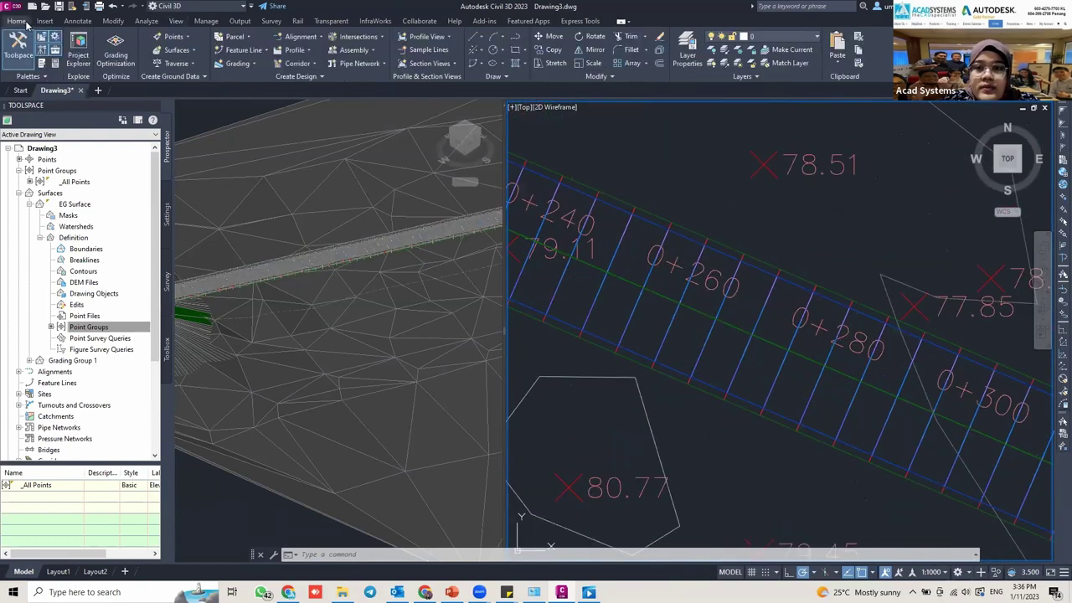
left_click(515, 50)
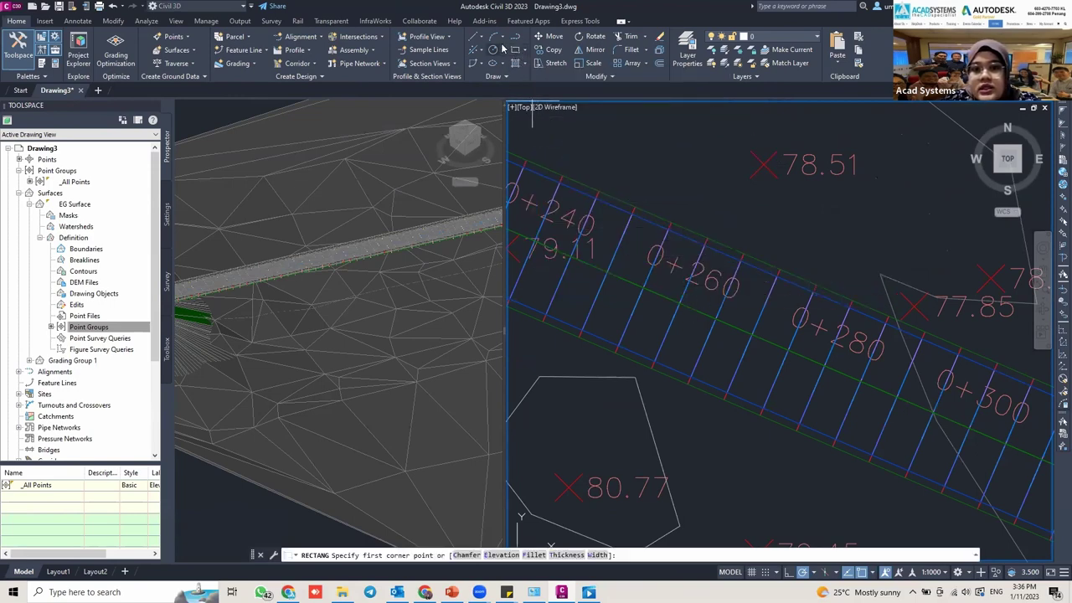
scroll(647, 225, "up", 2)
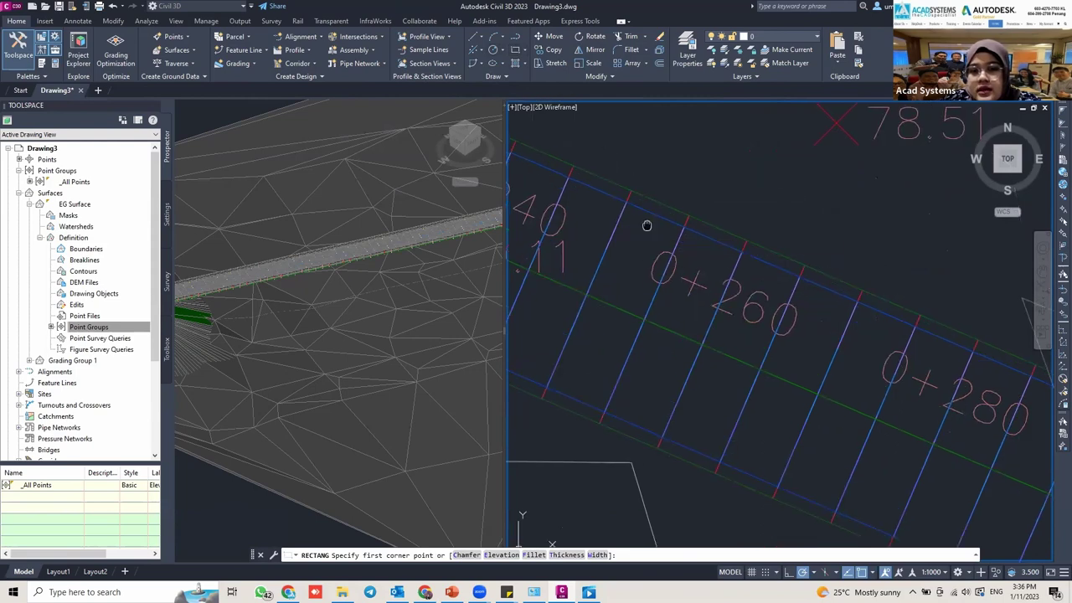
middle_click_drag(647, 225, 667, 196)
left_click(647, 173)
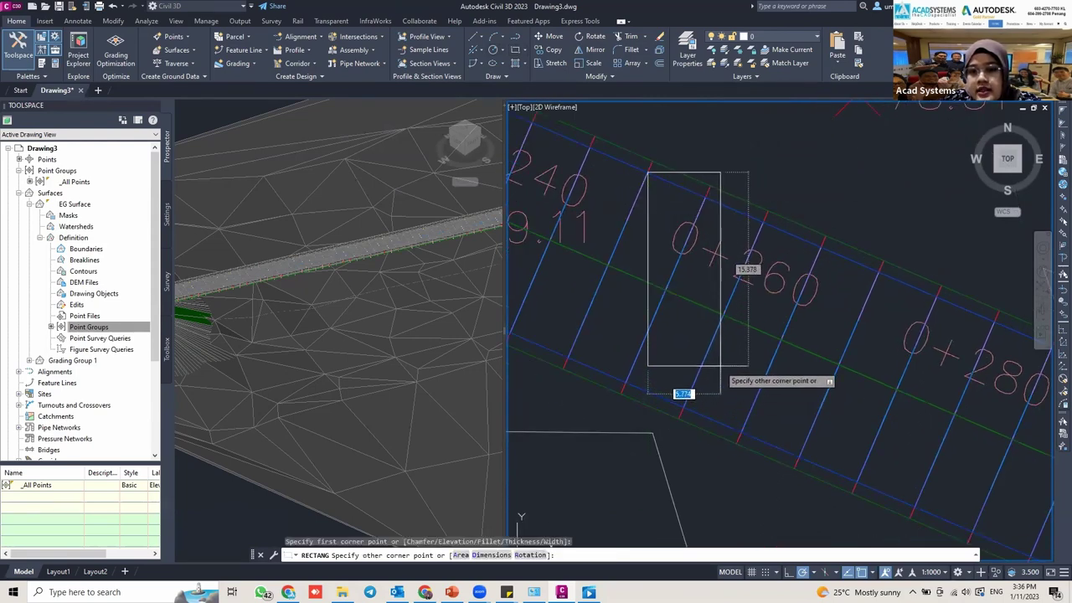
left_click(716, 362)
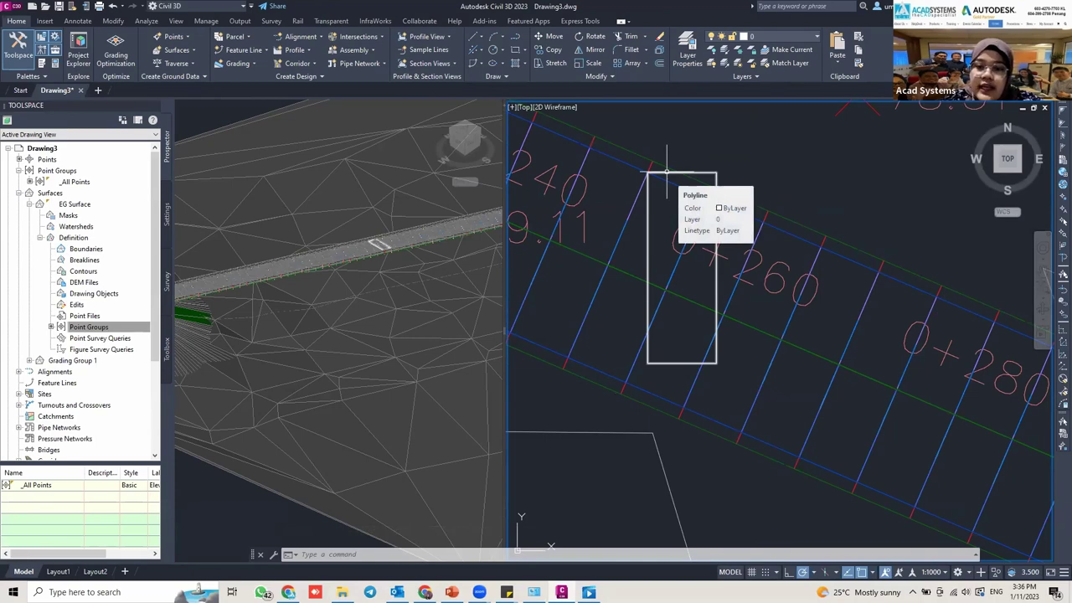
left_click(667, 173)
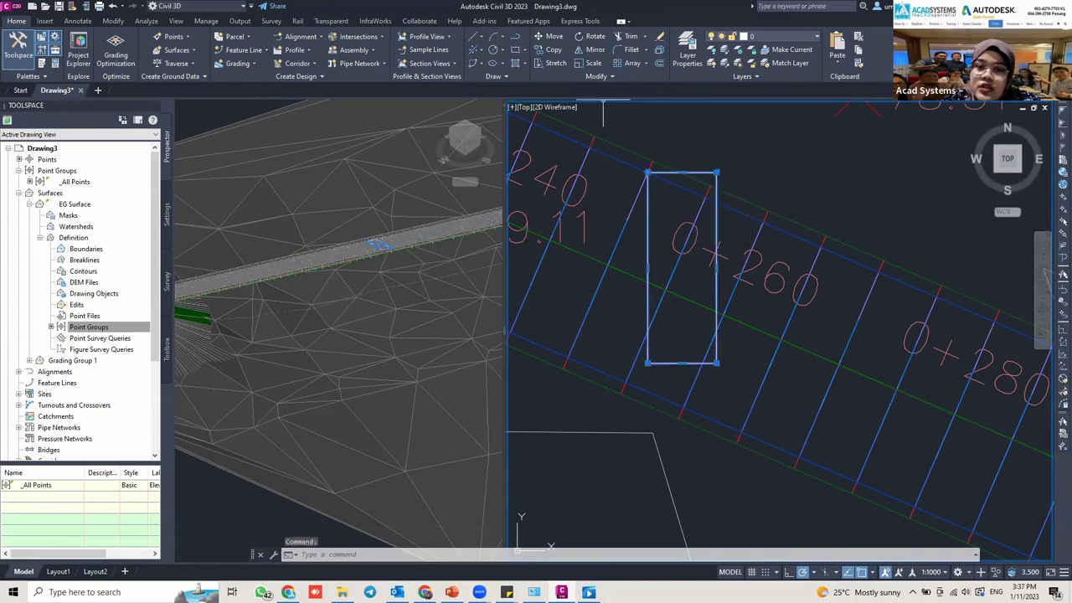
Rotate the rectangle about its top-left corner parallel to the station lines.
left_click(589, 36)
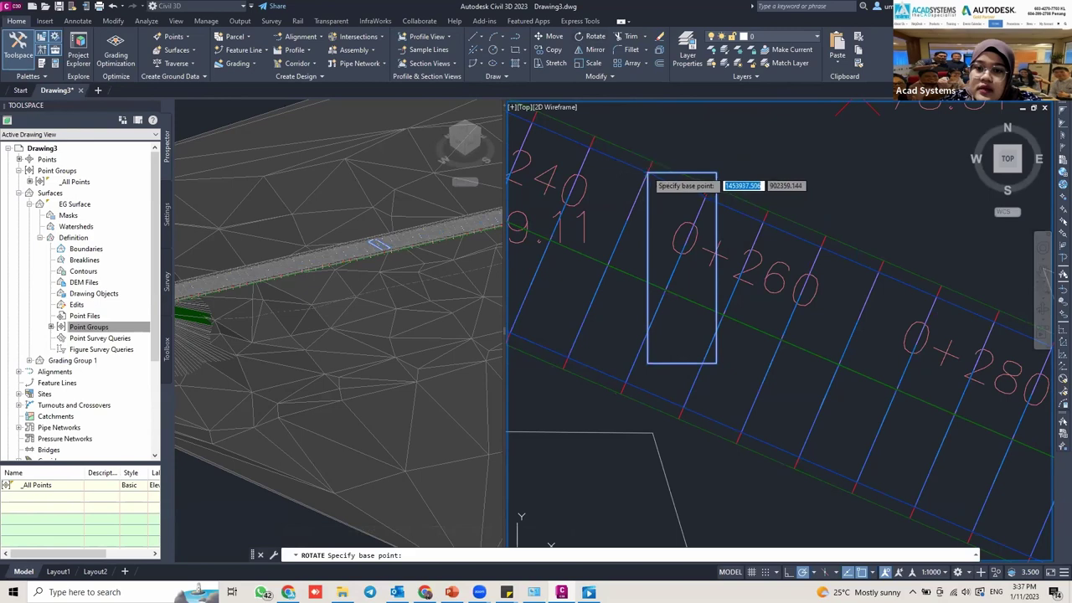
left_click(648, 173)
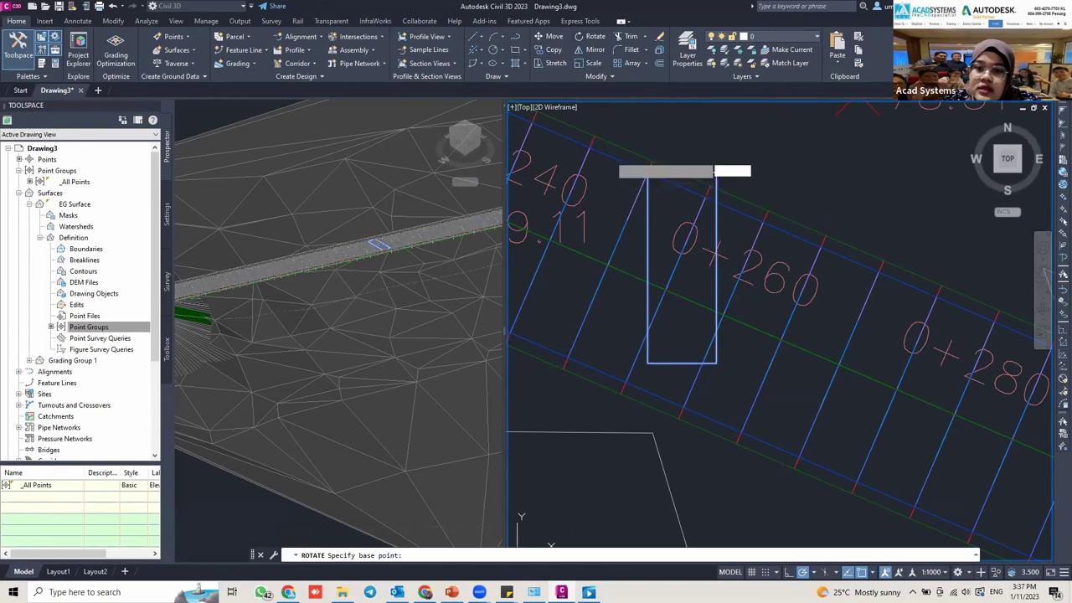
left_click(762, 224)
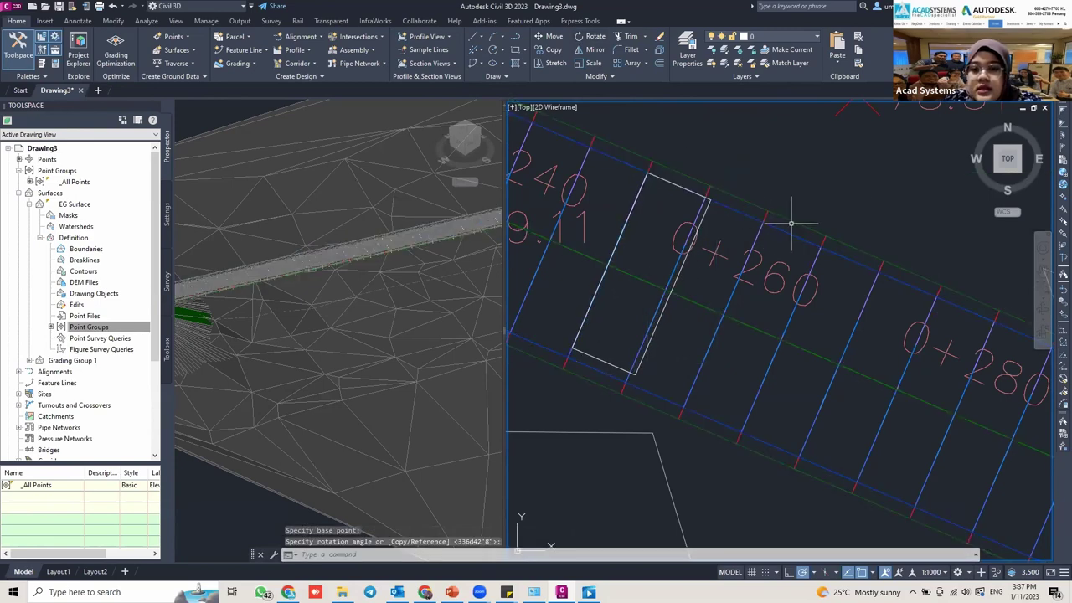
key("Escape")
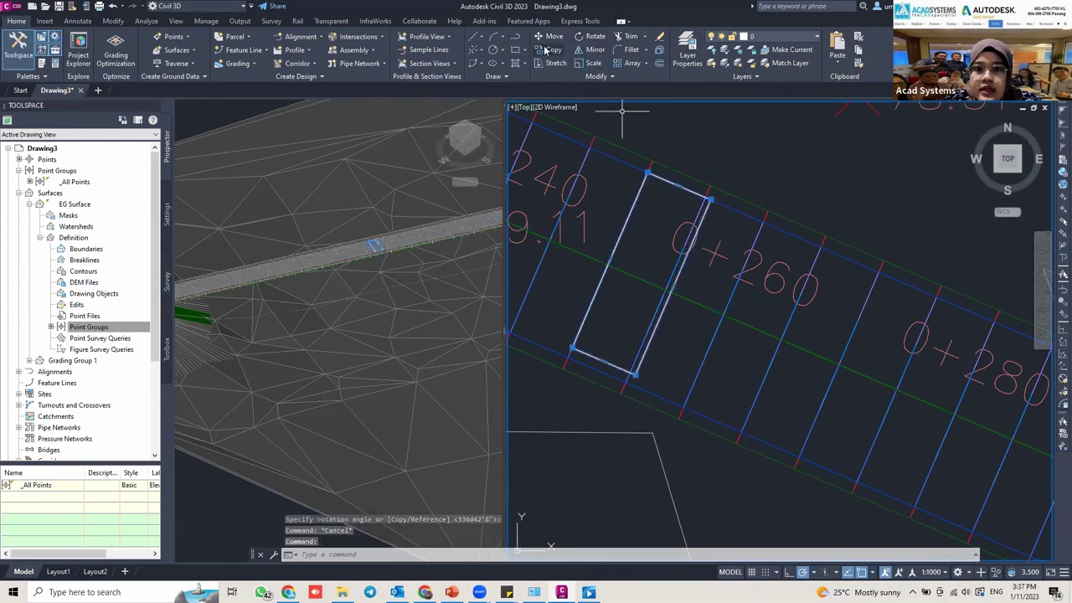
Move the rectangle onto a midpoint snap on the corridor.
left_click(550, 36)
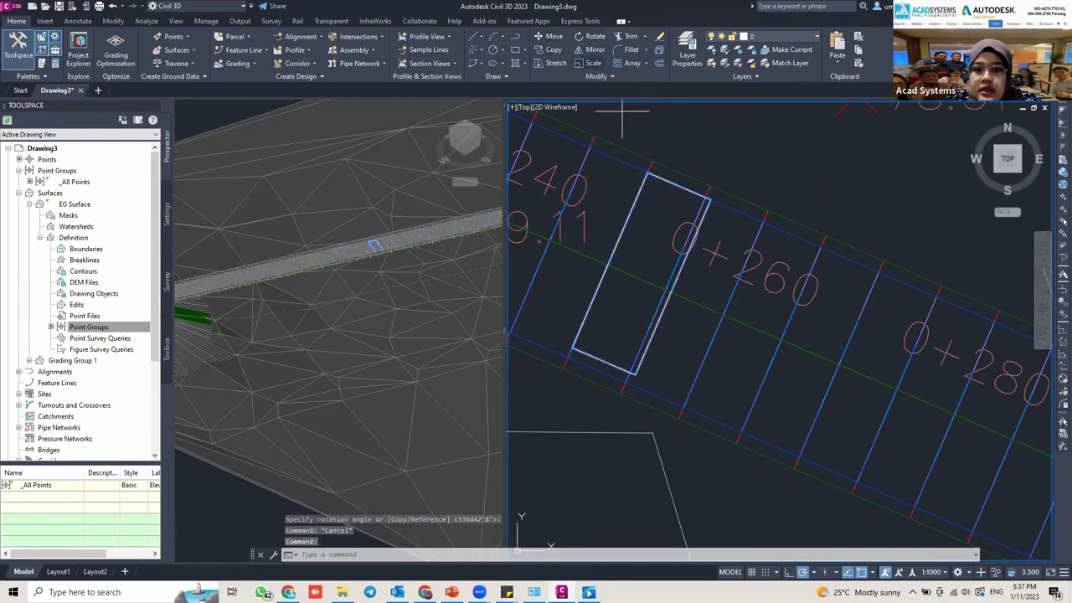
left_click(672, 287)
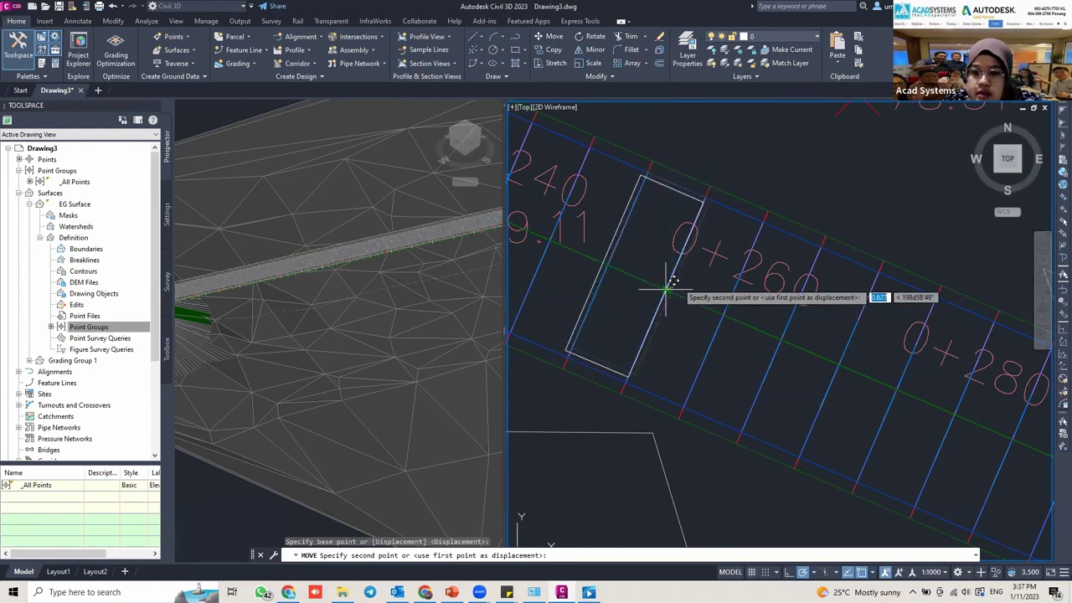
right_click(686, 273, "shift")
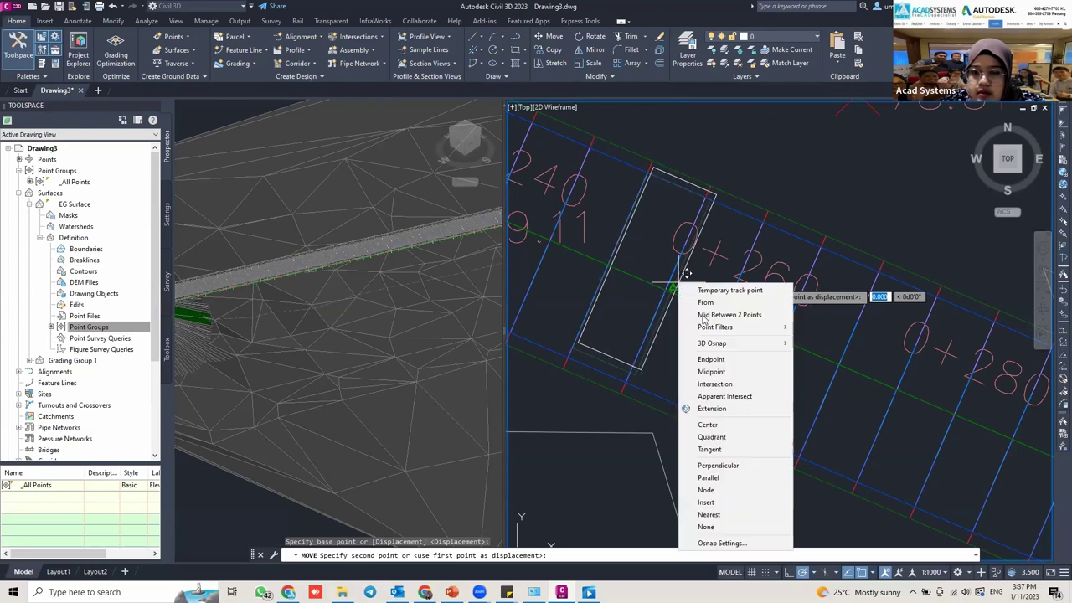
left_click(712, 372)
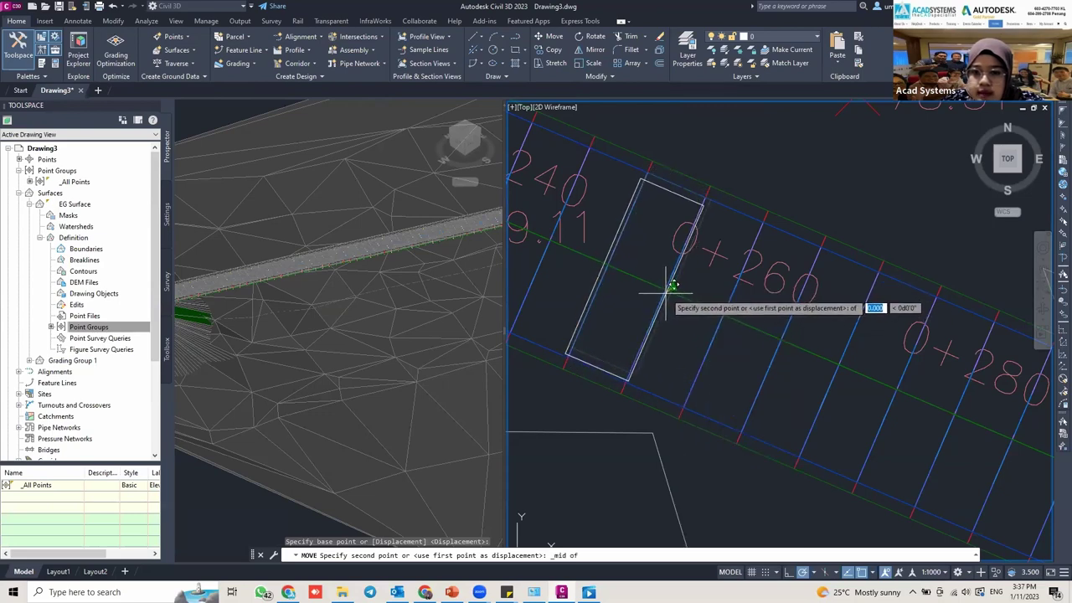
left_click(717, 290)
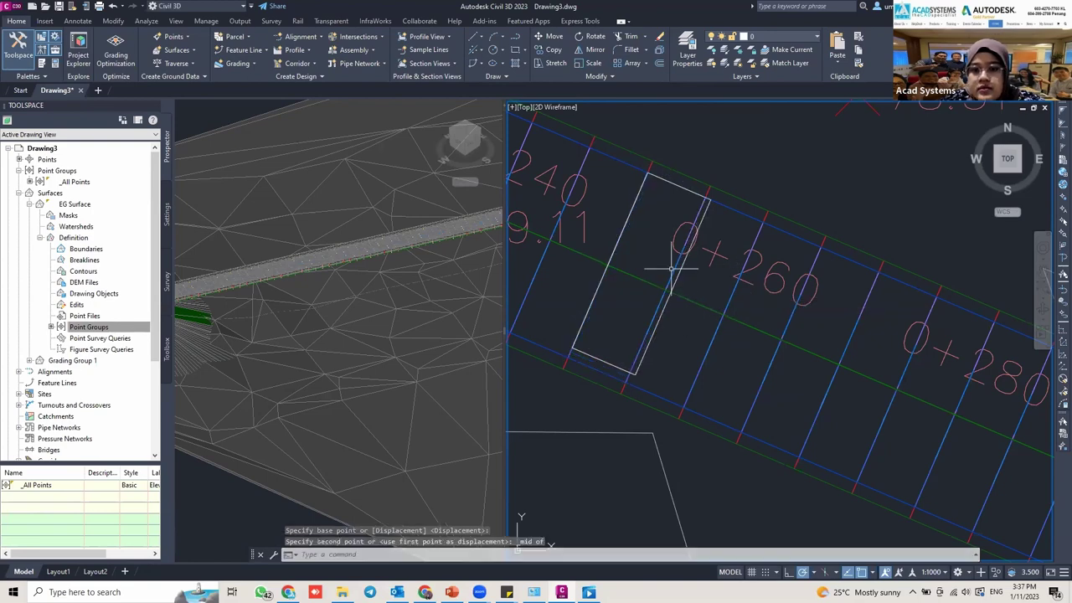
Reselect the rectangle and move it to centre it across the corridor.
scroll(720, 270, "up", 3)
left_click(714, 253)
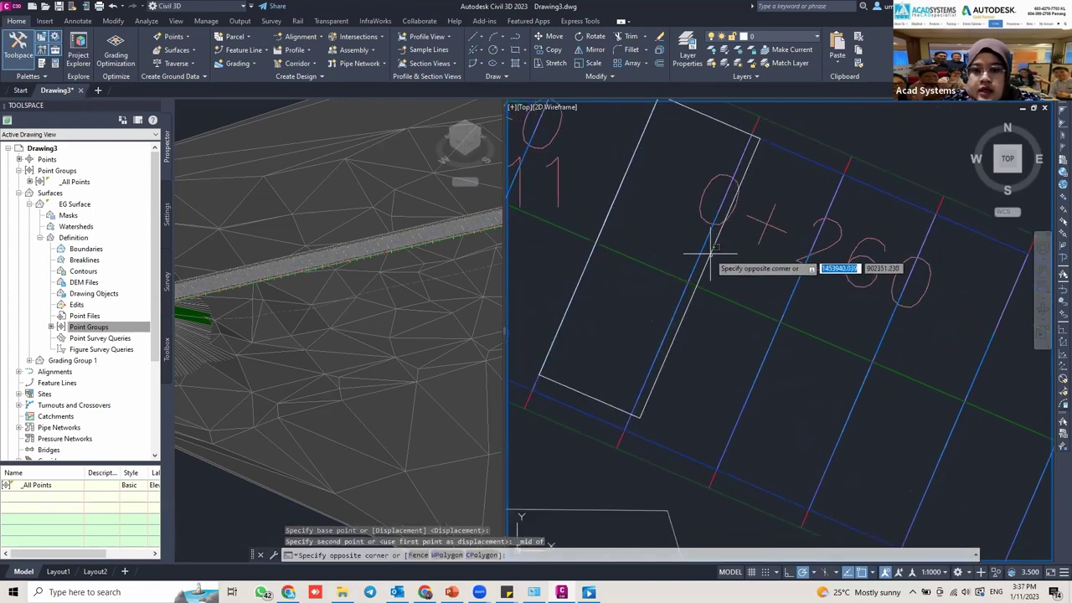
left_click(616, 133)
type("m")
key("Return")
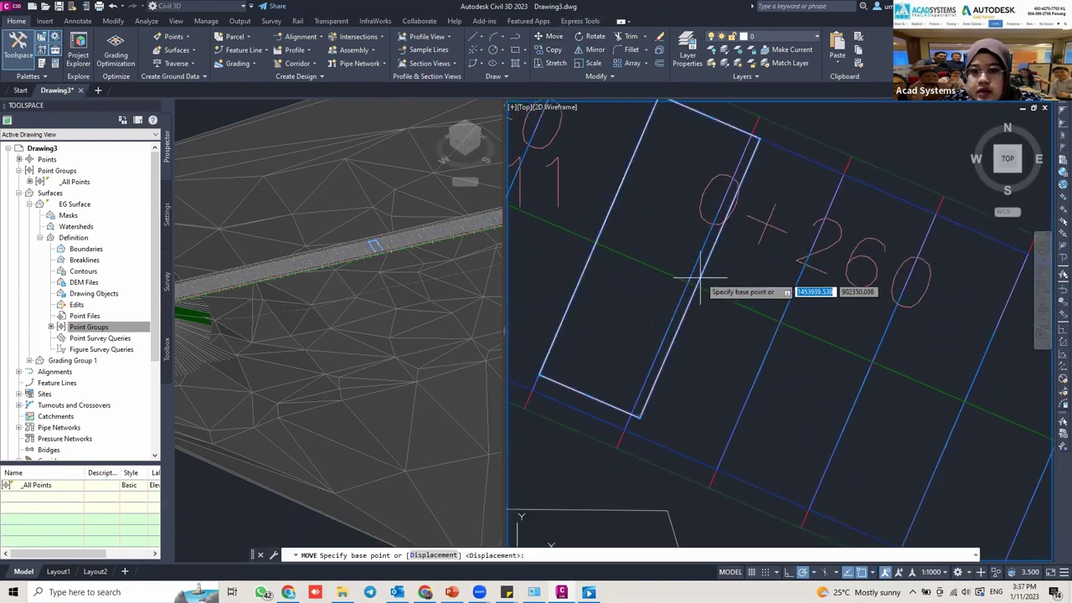
left_click(700, 287)
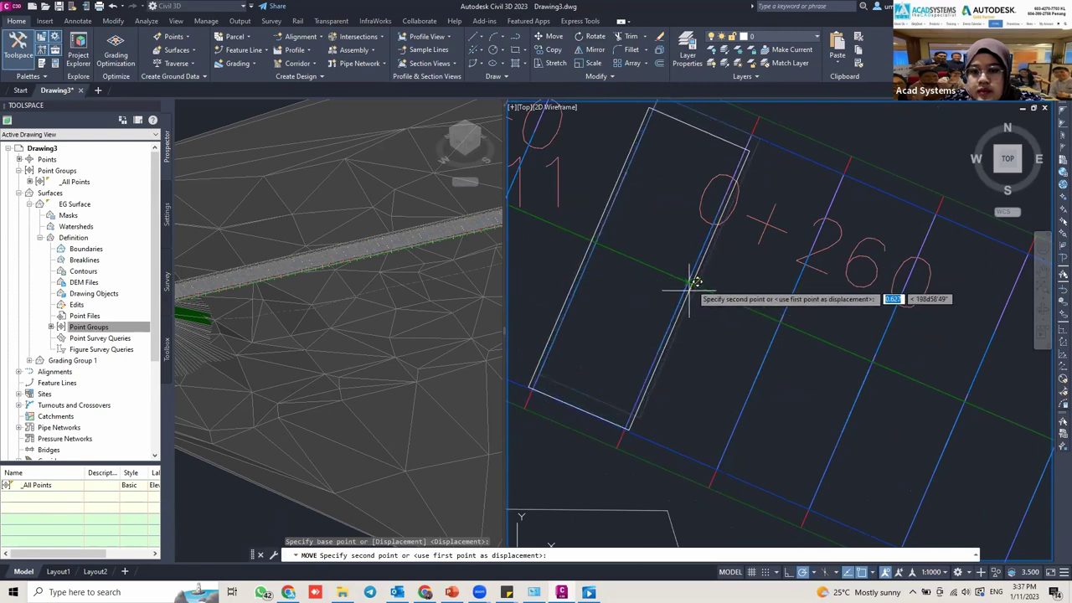
left_click(692, 283)
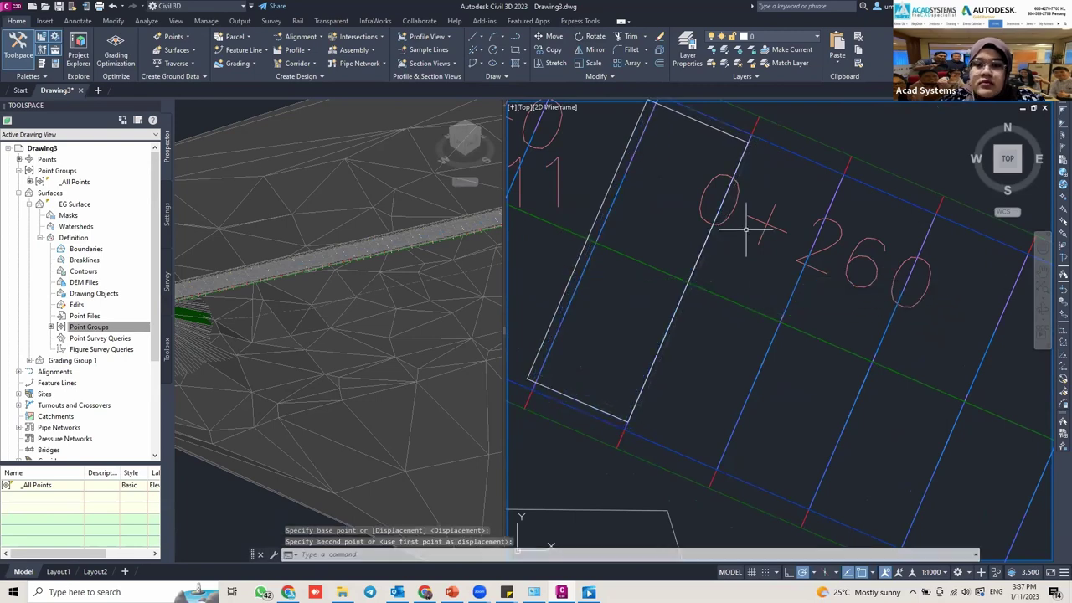
key("Escape")
key("Escape")
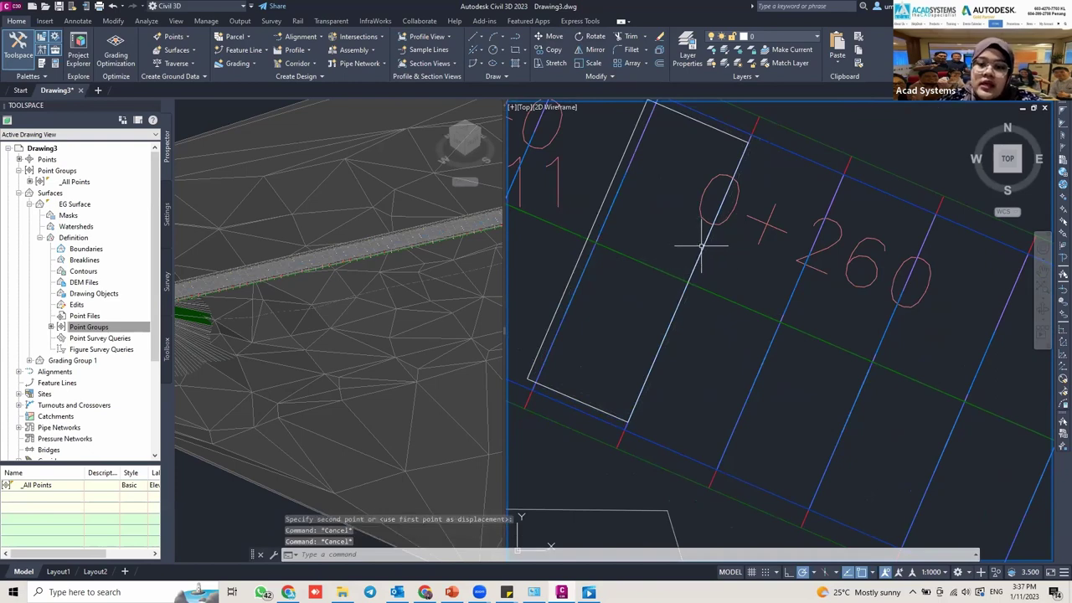
Zoom in on the rectangle at station 0+260 and select the EG surface.
scroll(694, 266, "down", 2)
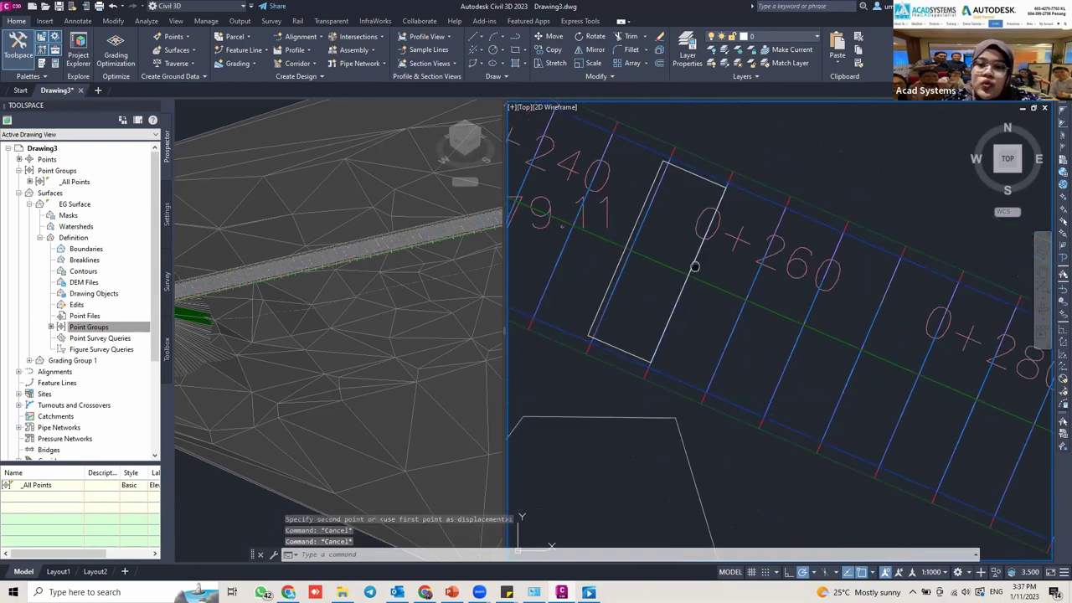
mouse_move(656, 178)
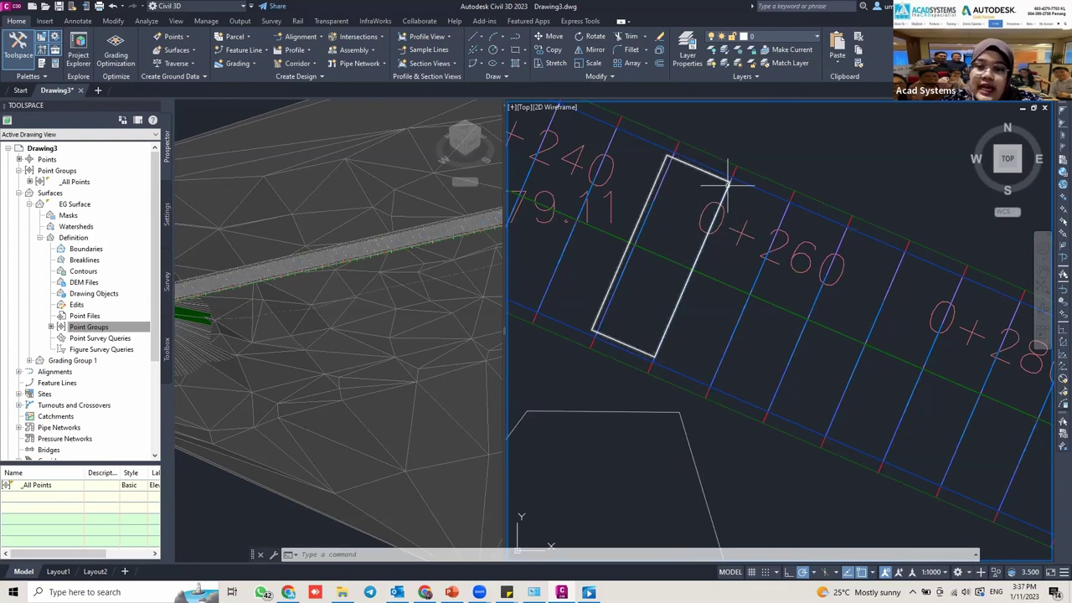
scroll(727, 181, "down", 4)
scroll(718, 149, "up", 1)
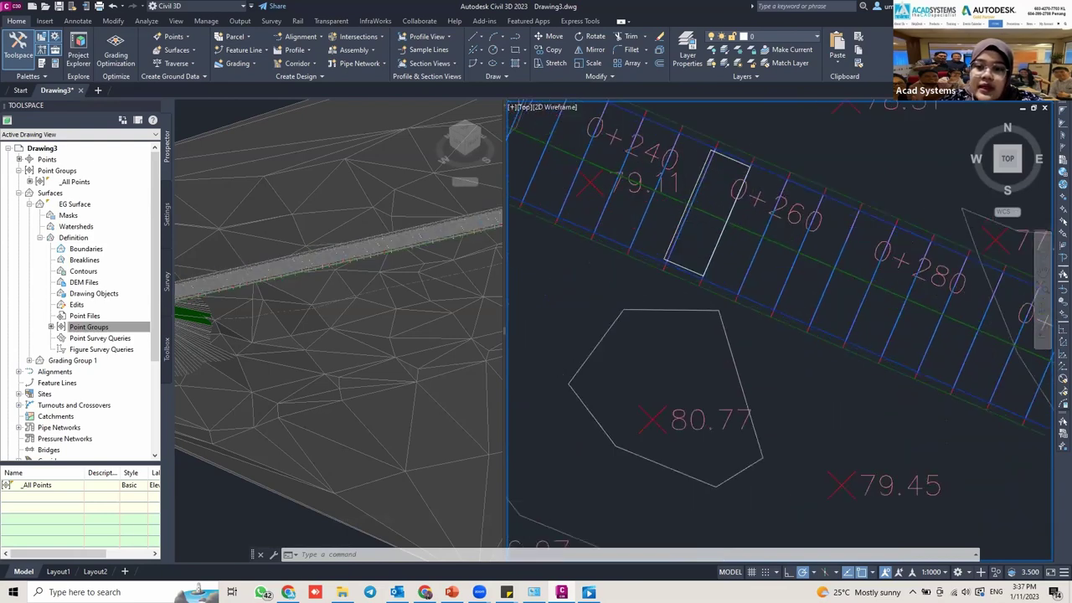
scroll(712, 155, "up", 3)
scroll(695, 176, "down", 1)
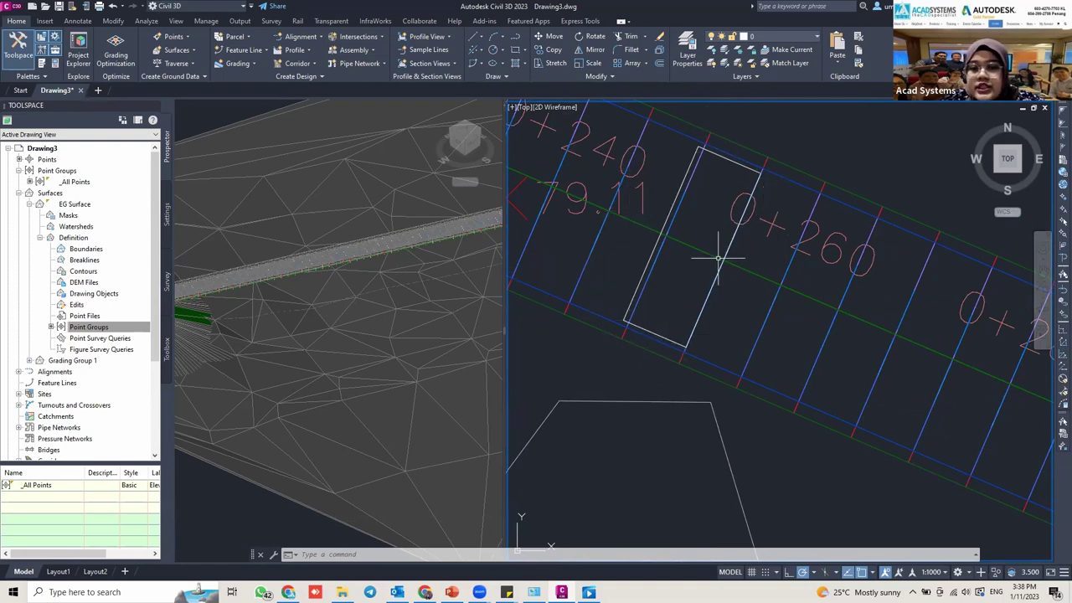
scroll(658, 356, "down", 4)
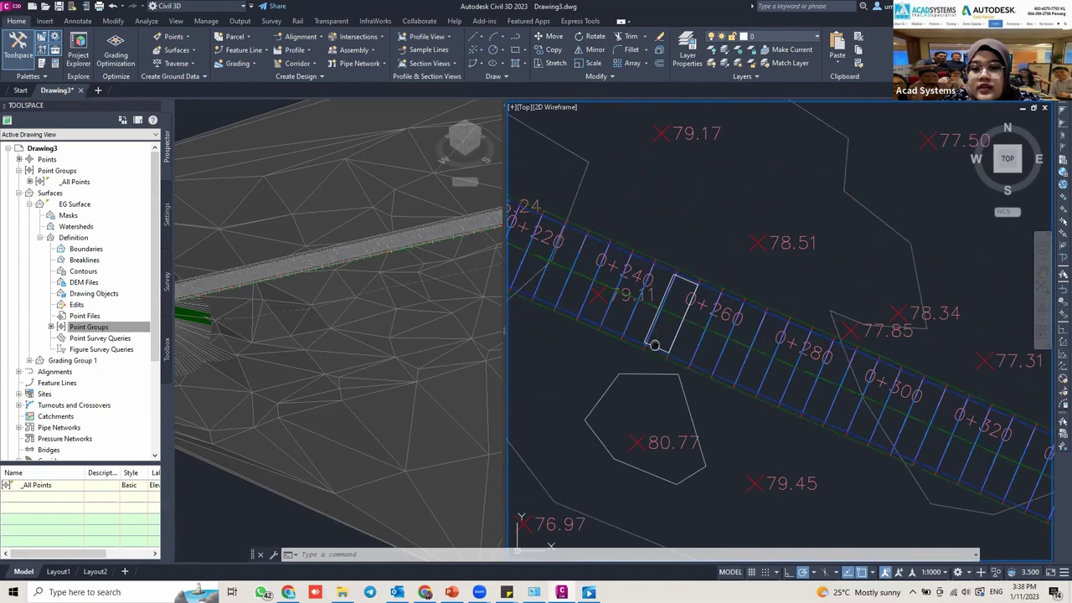
middle_click_drag(654, 345, 643, 293)
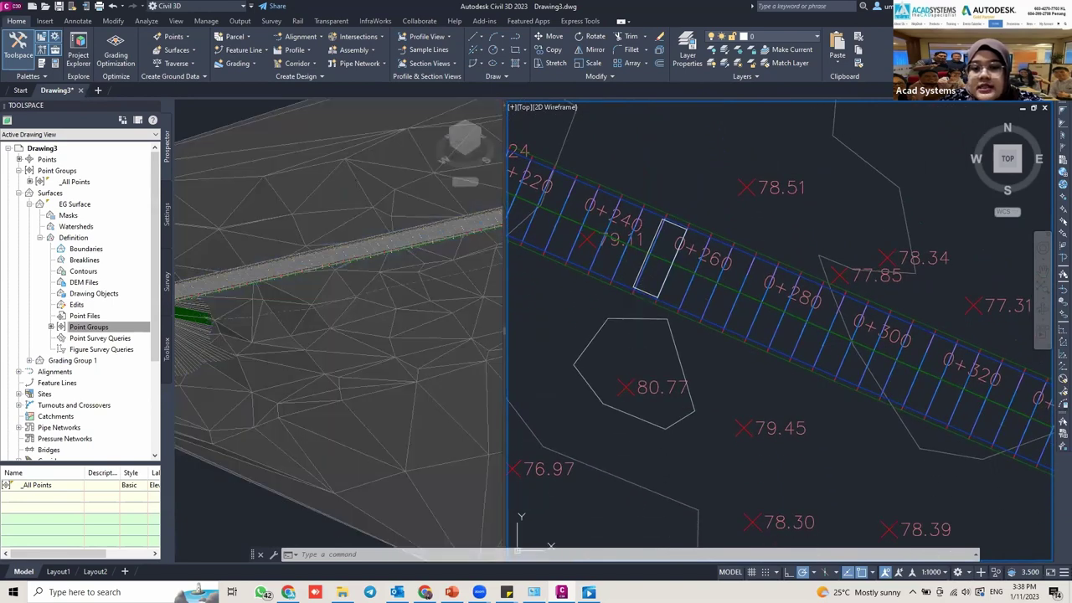
left_click(587, 345)
scroll(637, 363, "down", 4)
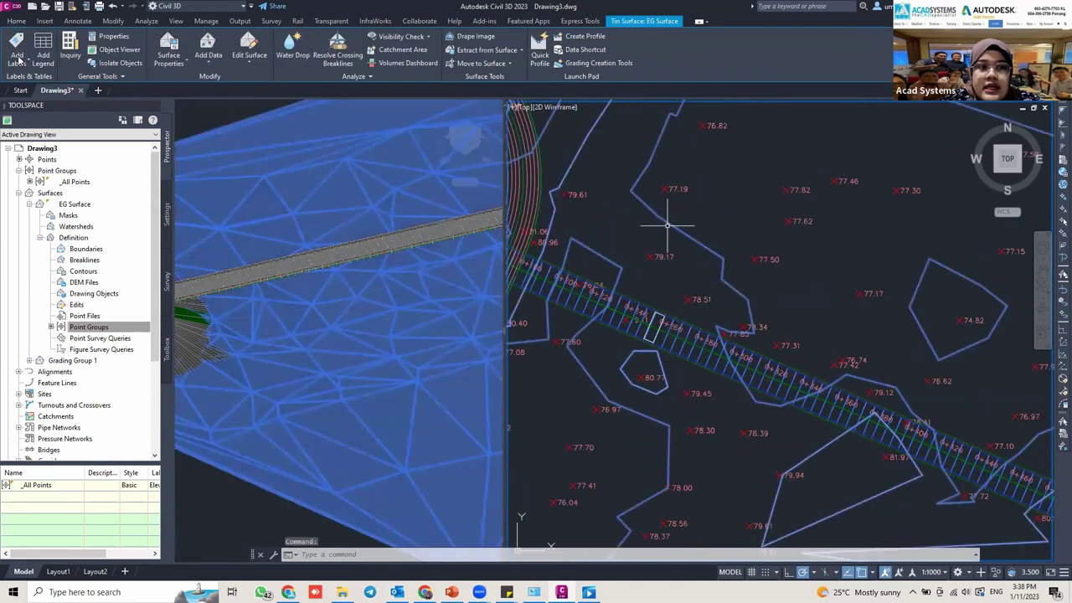
Place an EG spot elevation label at the rectangle's corner, reading EL: 79.71.
scroll(667, 224, "down", 2)
scroll(670, 238, "up", 4)
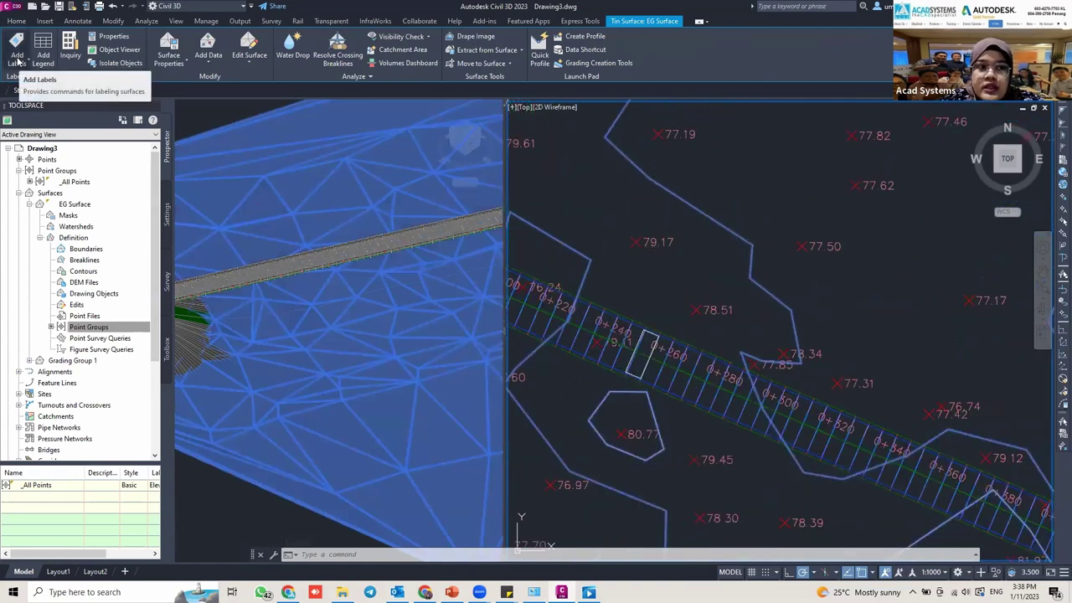
left_click(17, 60)
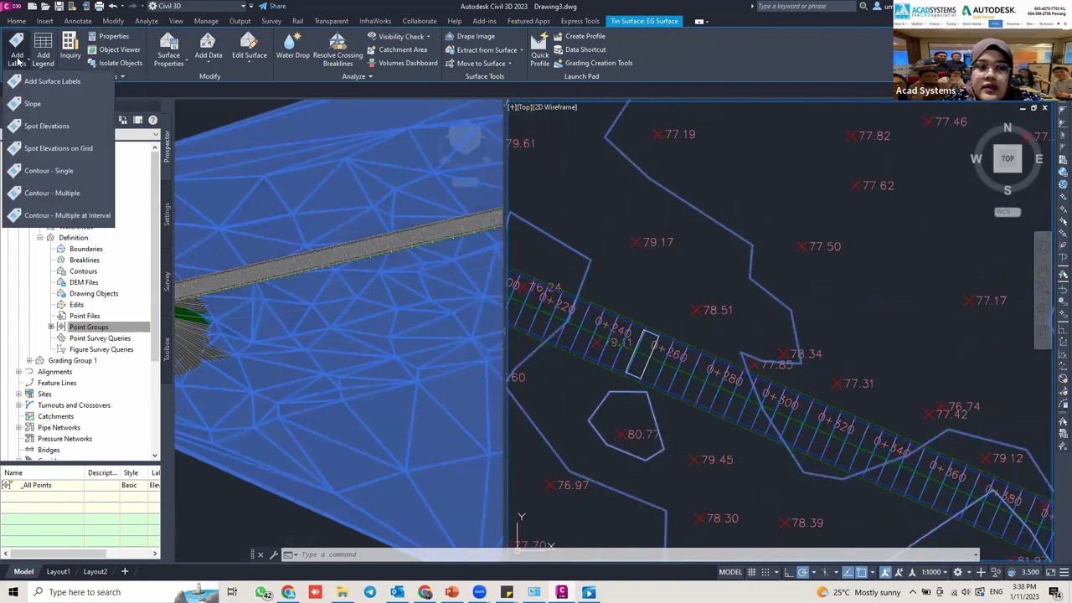
left_click(52, 131)
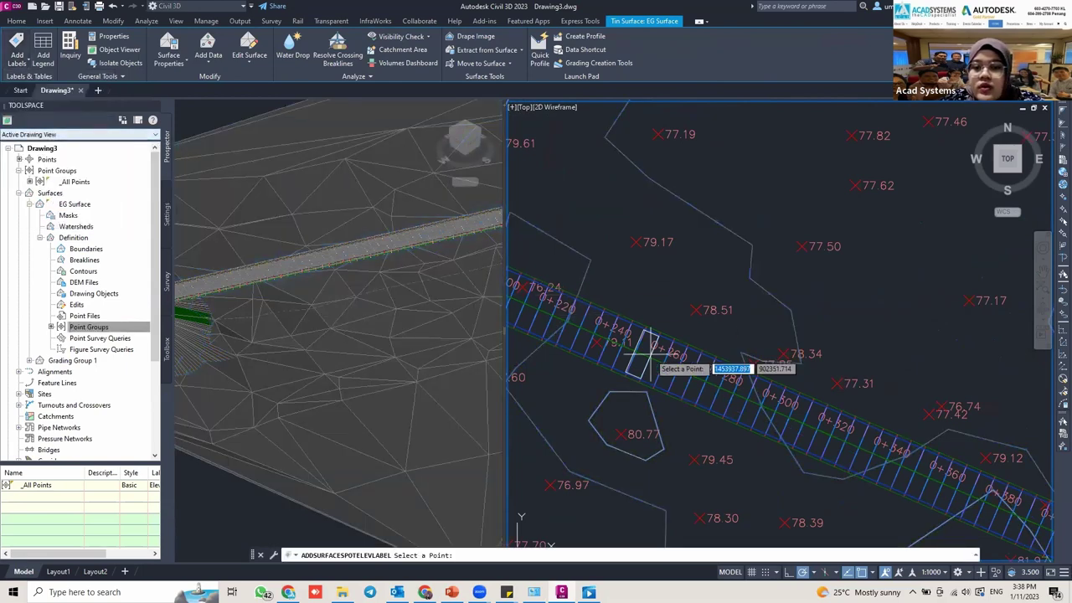
scroll(648, 356, "up", 4)
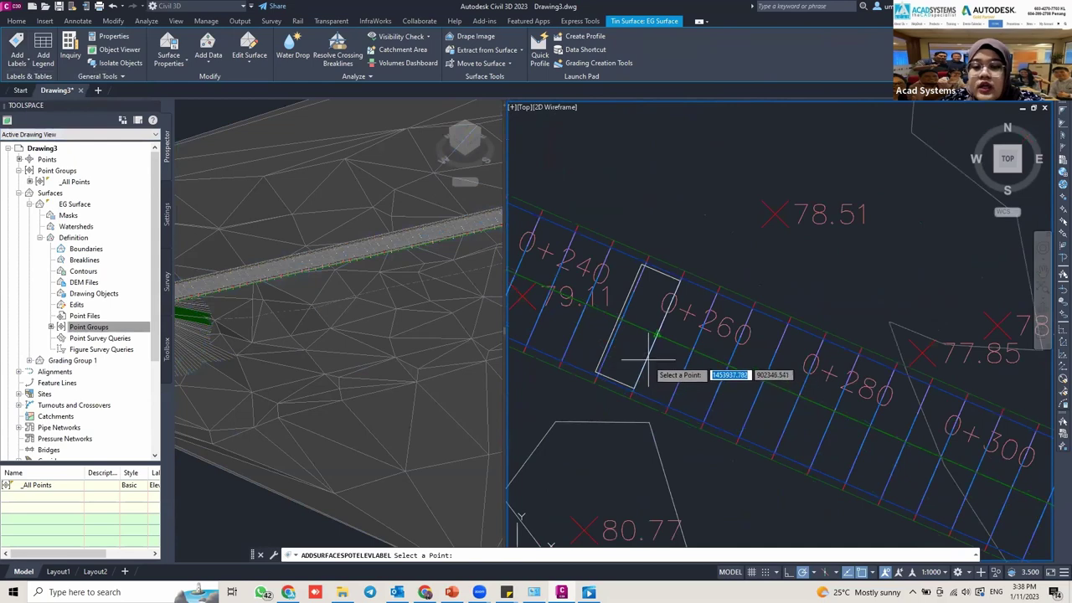
scroll(650, 366, "up", 2)
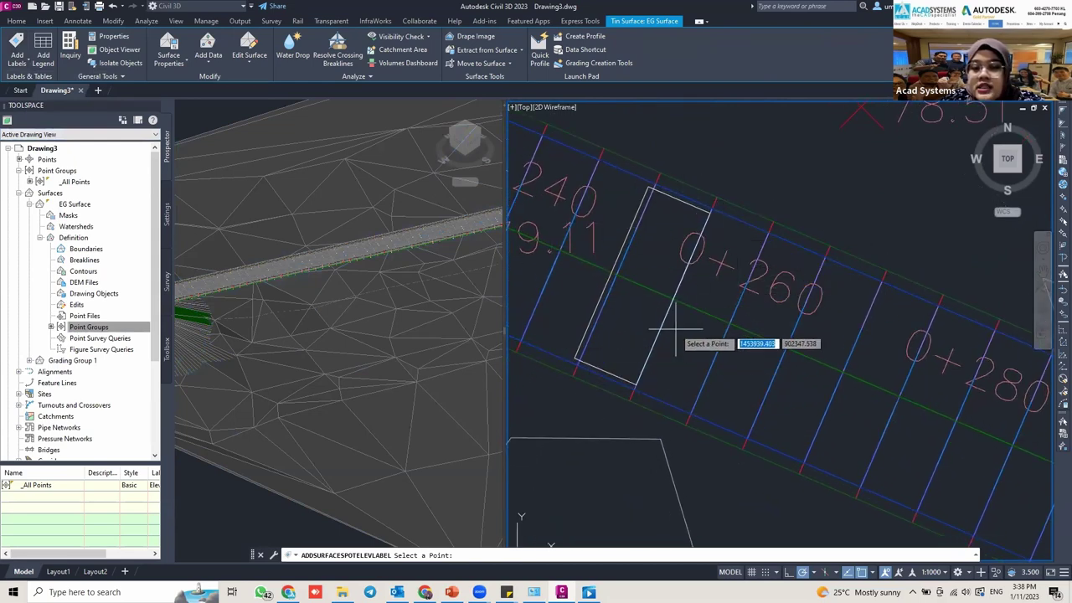
left_click(654, 374)
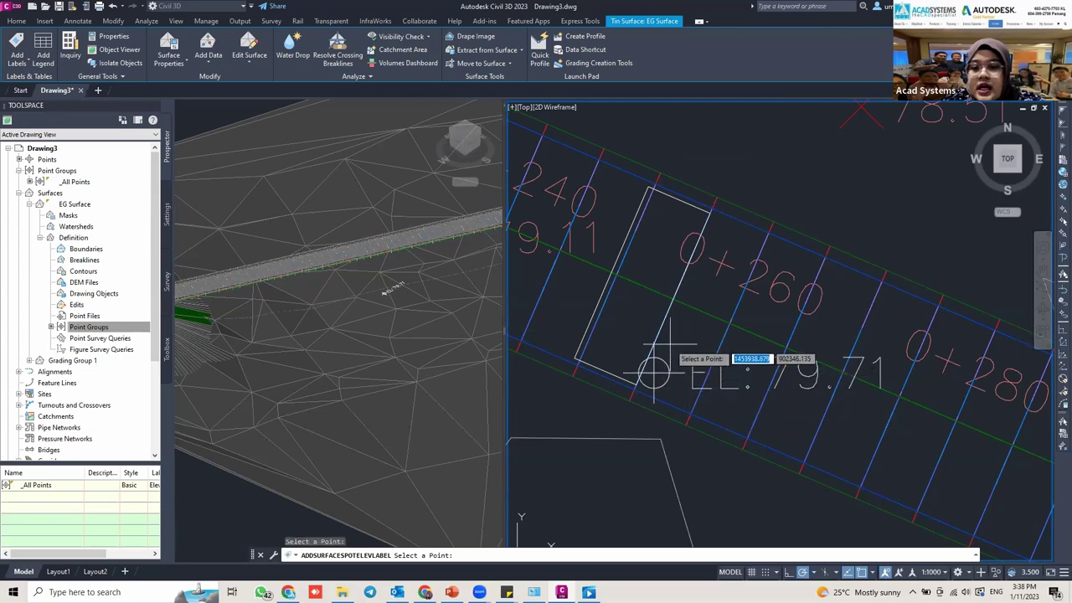
middle_click_drag(665, 318, 624, 301)
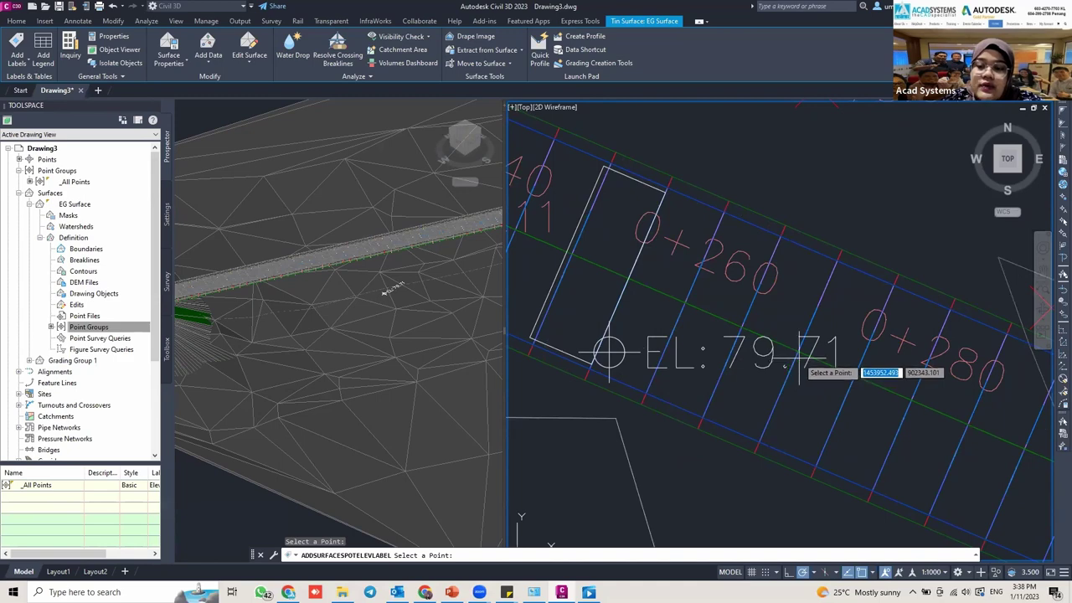
key("Escape")
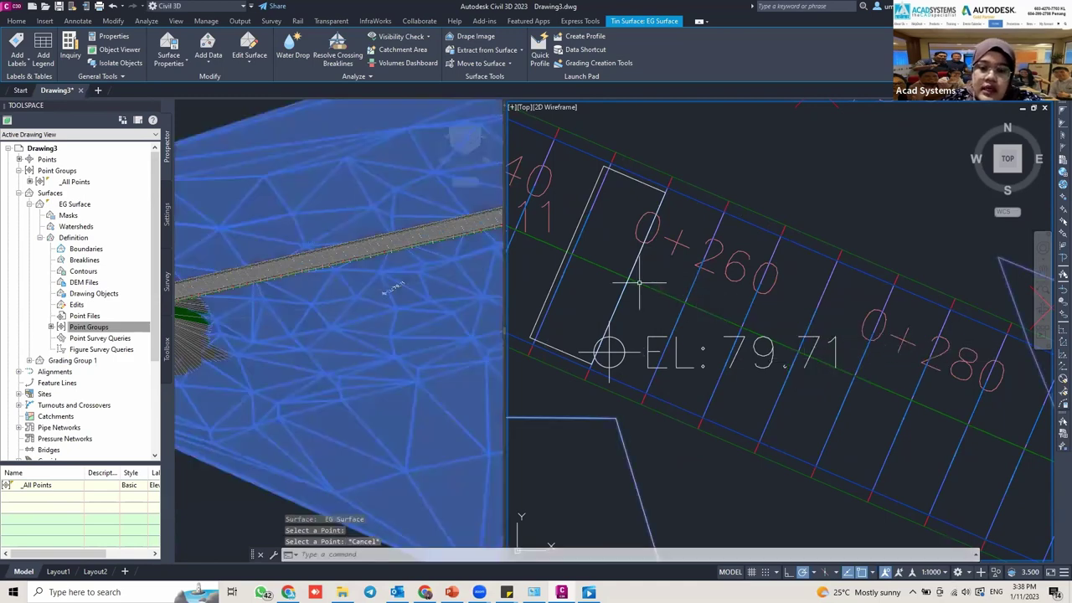
key("Escape")
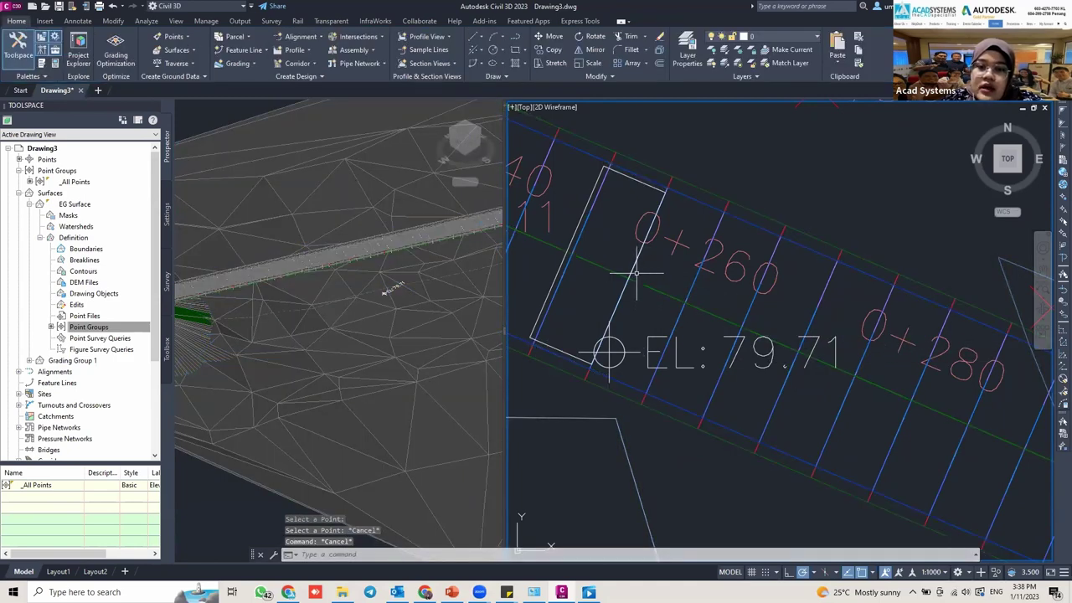
Set the abutment rectangle's elevation to 79.71 in the Properties palette.
left_click(634, 272)
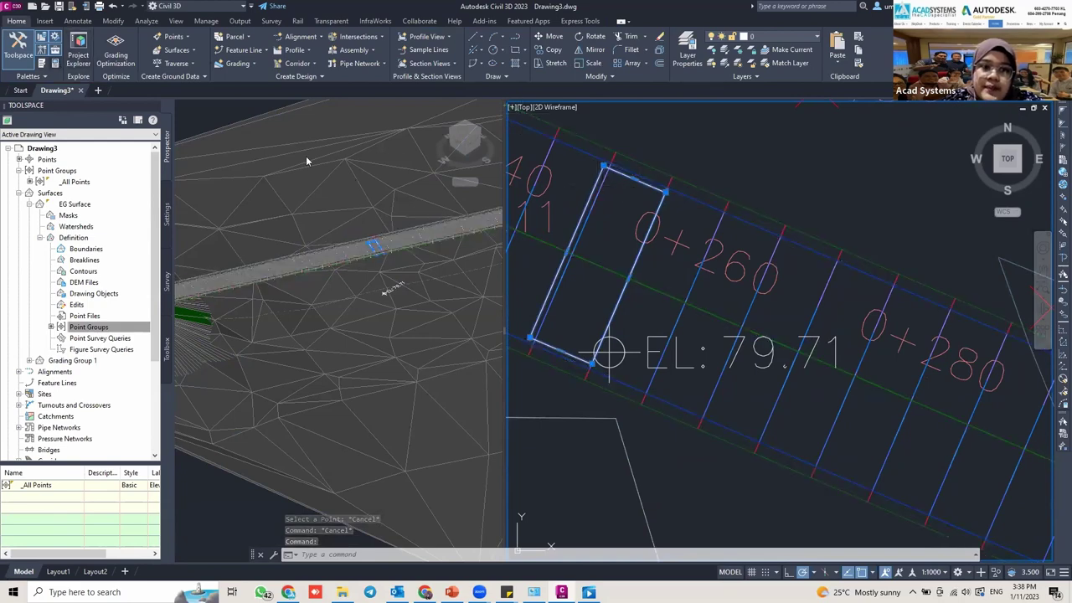
key("ctrl+1")
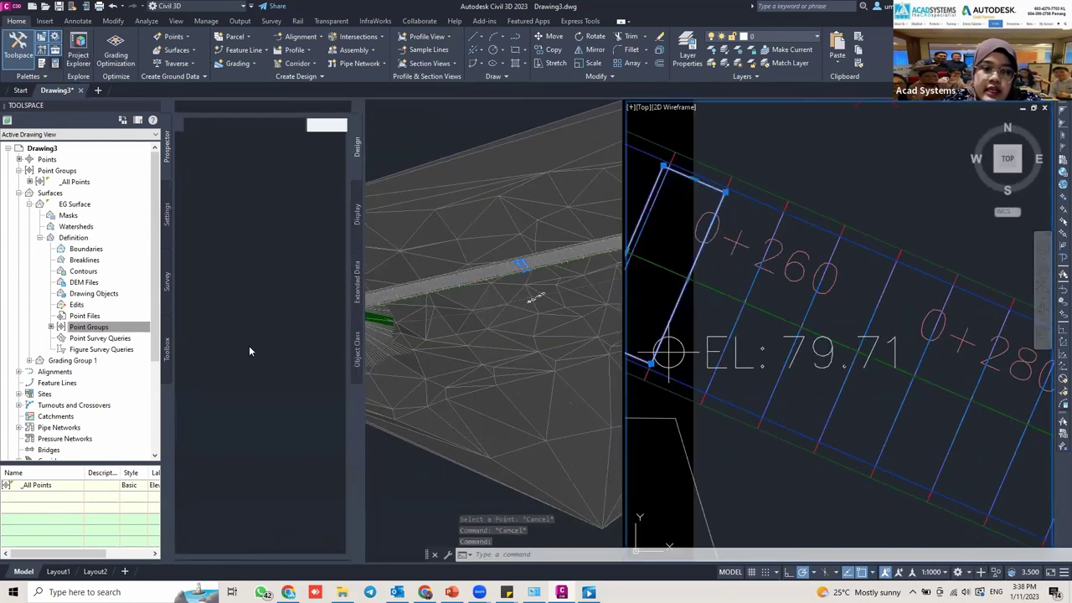
left_click(347, 347)
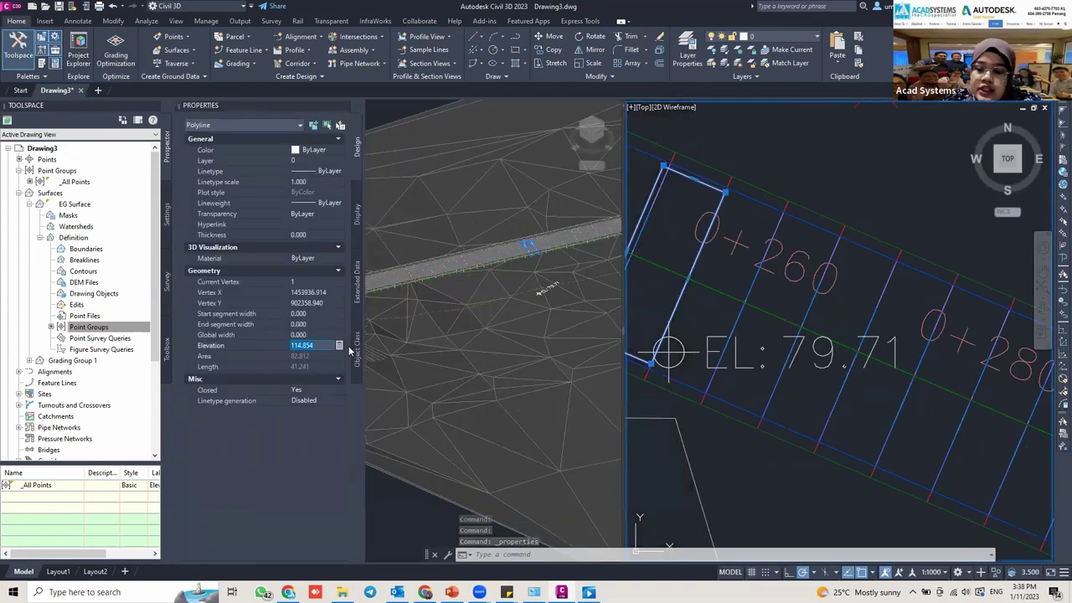
type("79")
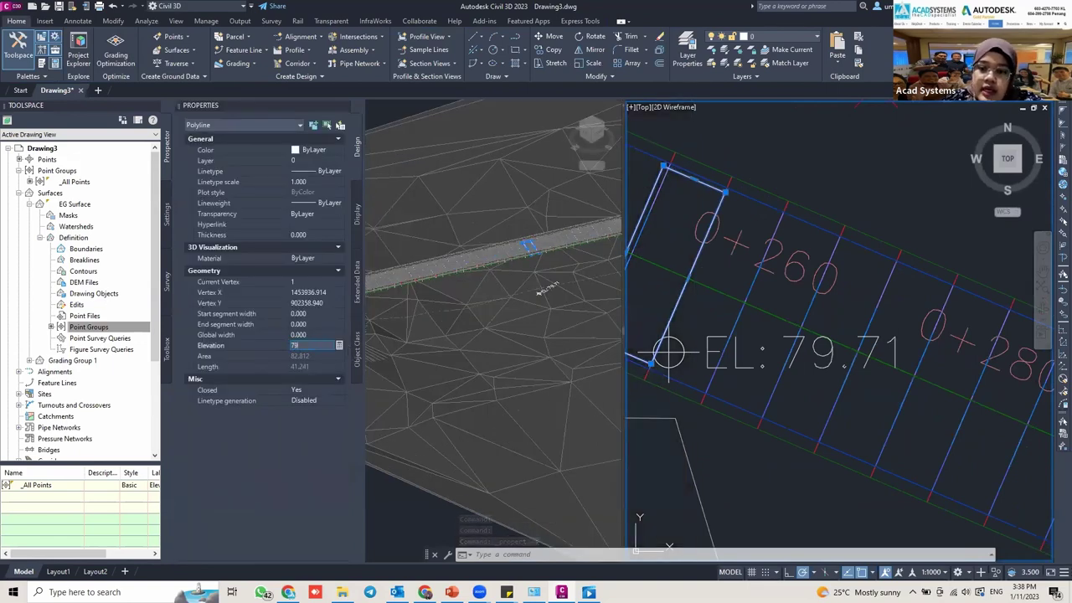
type(".710")
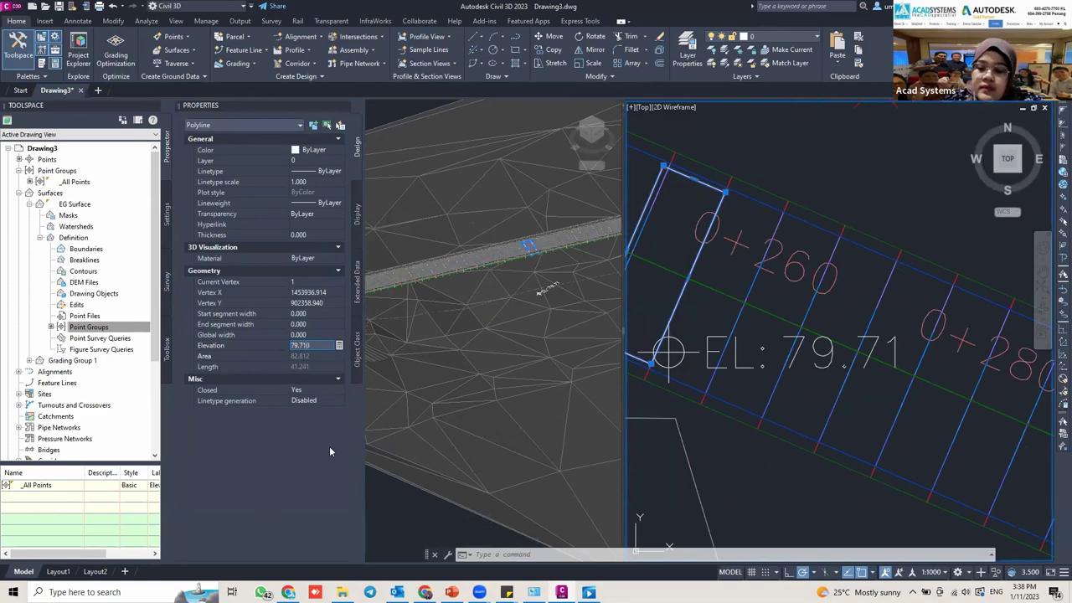
key("Return")
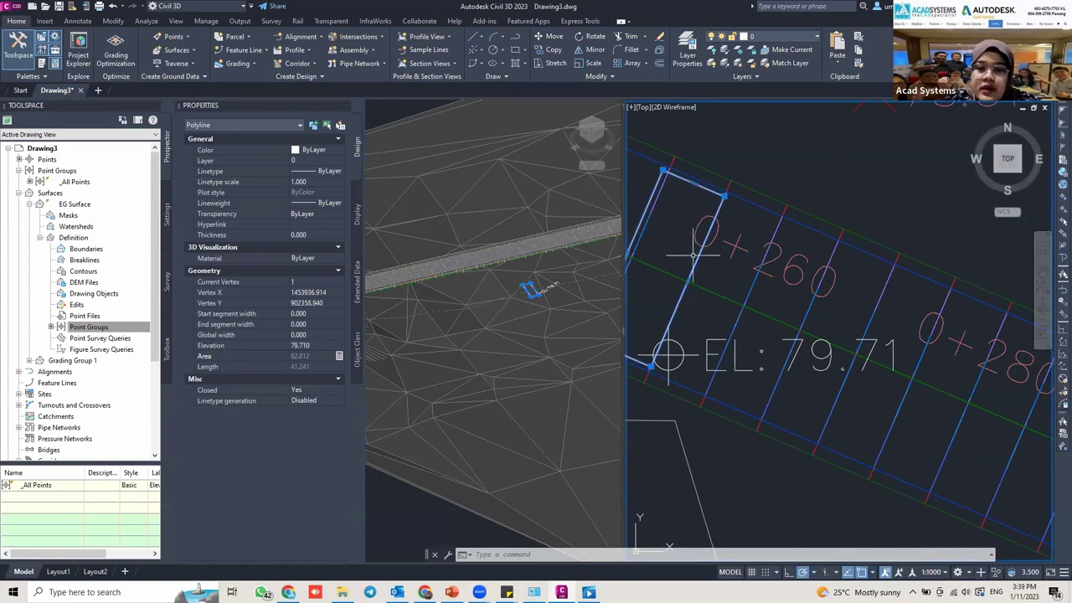
left_click(345, 108)
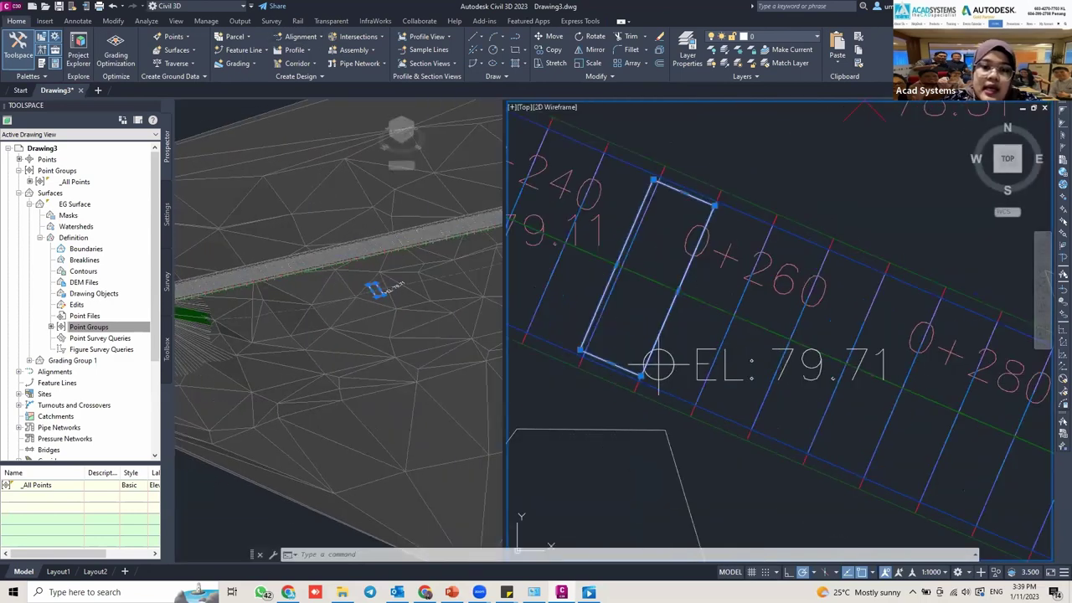
Select the abutment rectangle and start EXTRUDE on it with EXT.
left_click(642, 271)
left_click(635, 244)
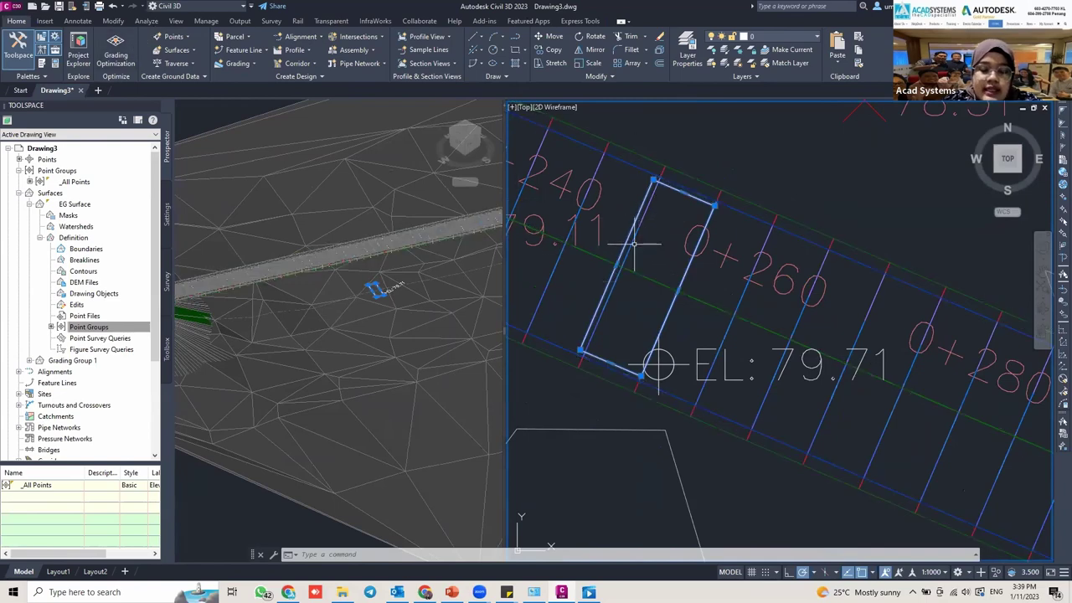
left_click(617, 264)
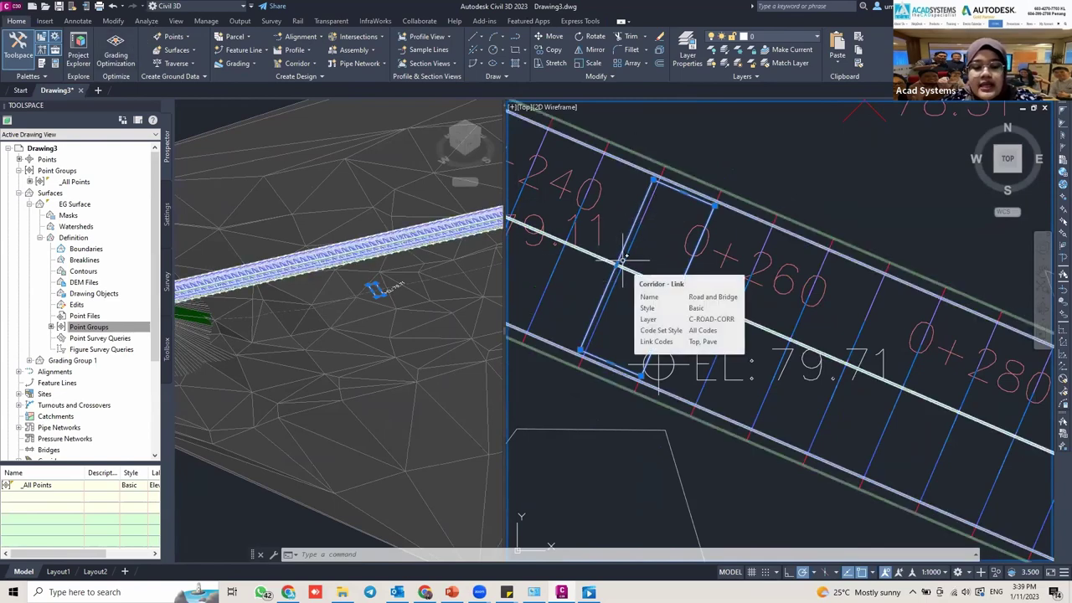
type("ext")
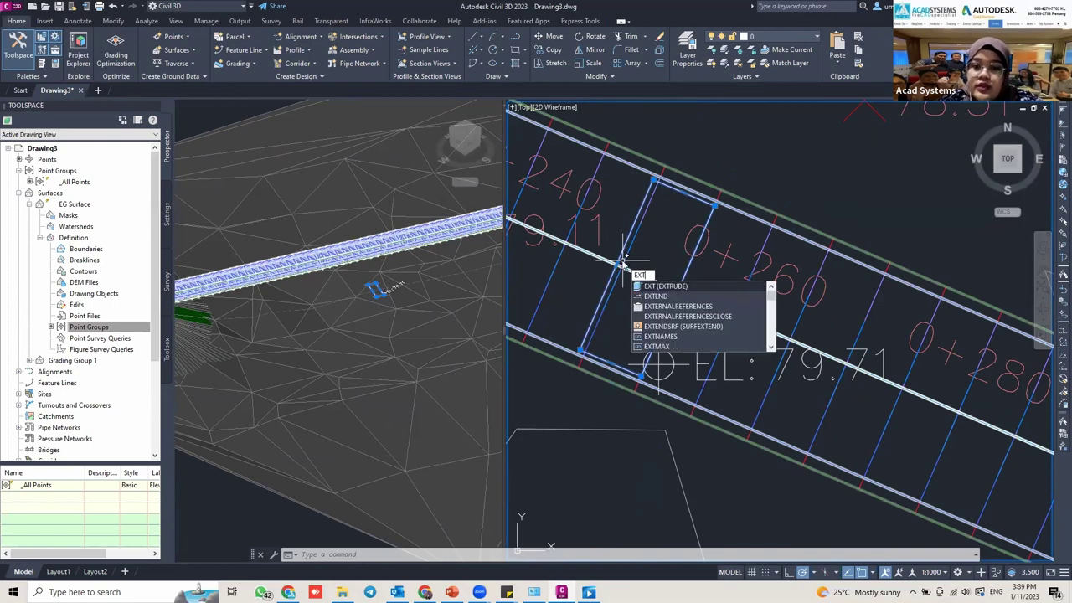
key("Return")
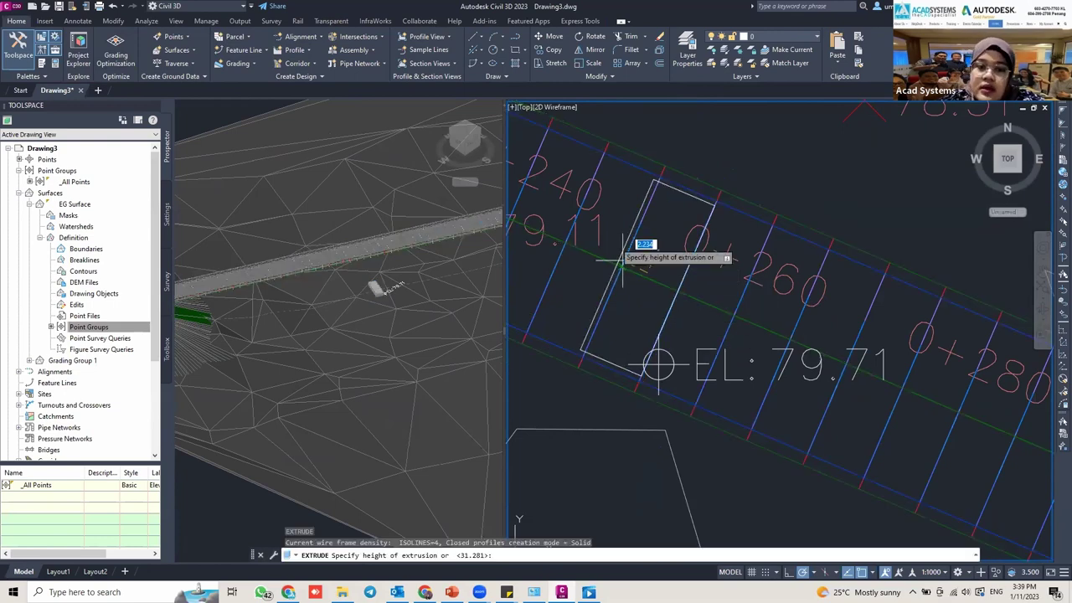
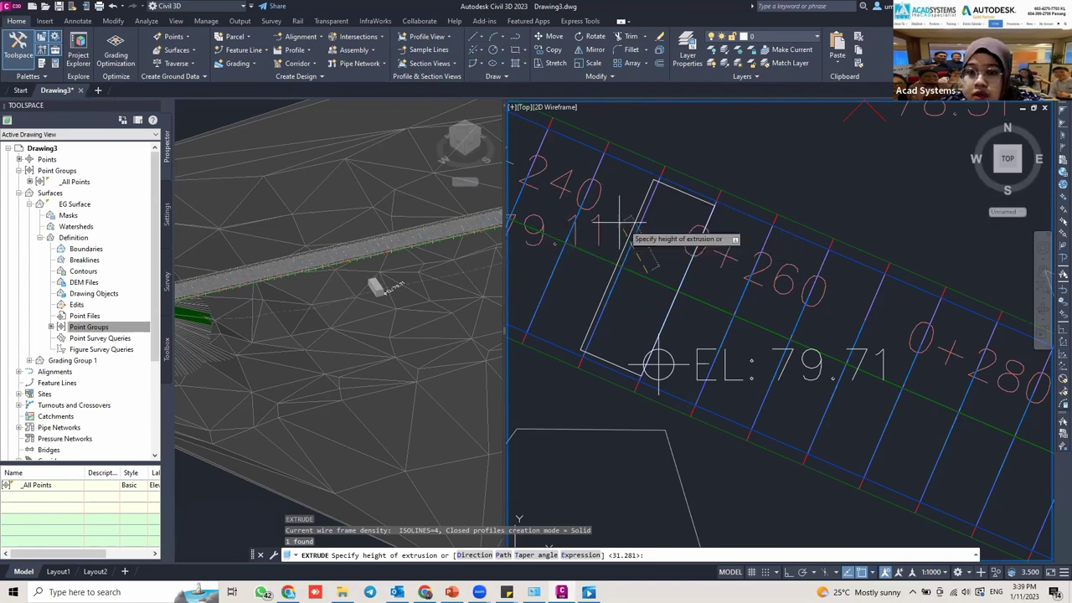
Enter 5 as the extrusion height for the footing rectangle.
type("5")
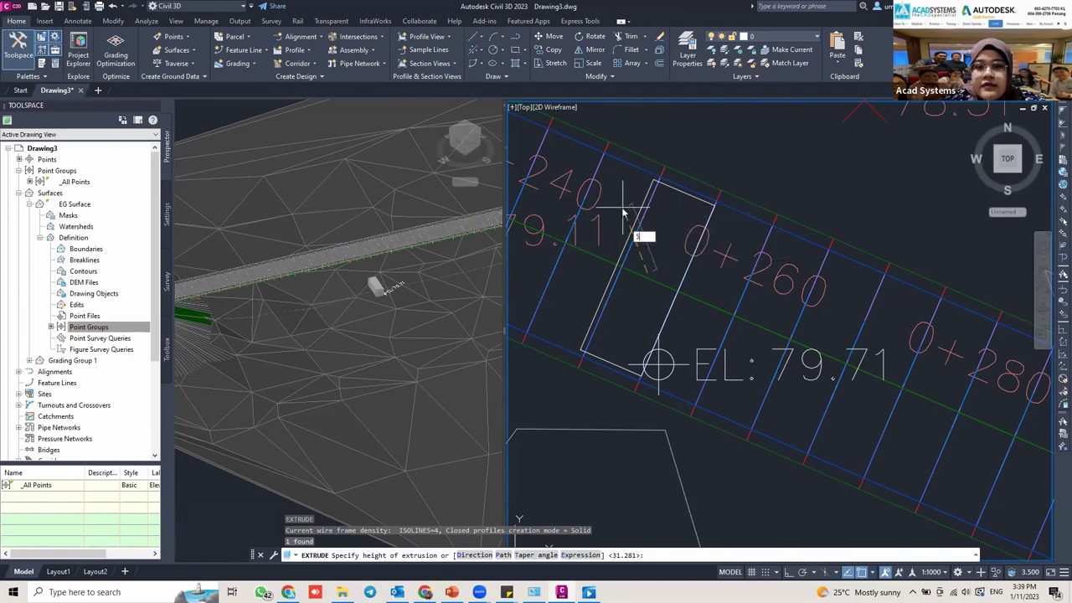
key("Return")
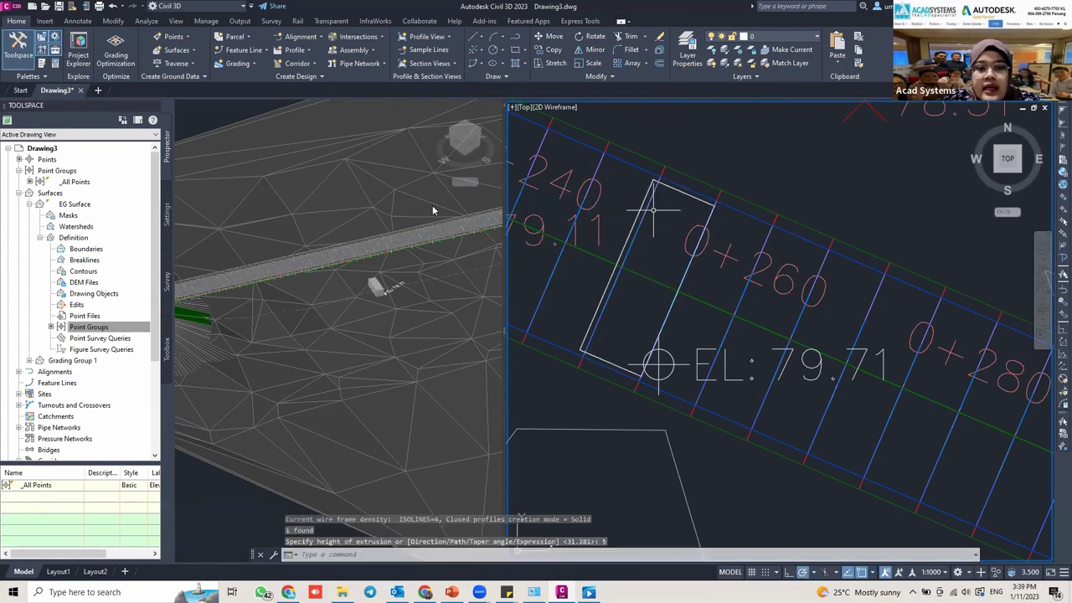
Draw the upper pier circle with Tan, Tan, Tan, tangent to three footing edges.
left_click(502, 50)
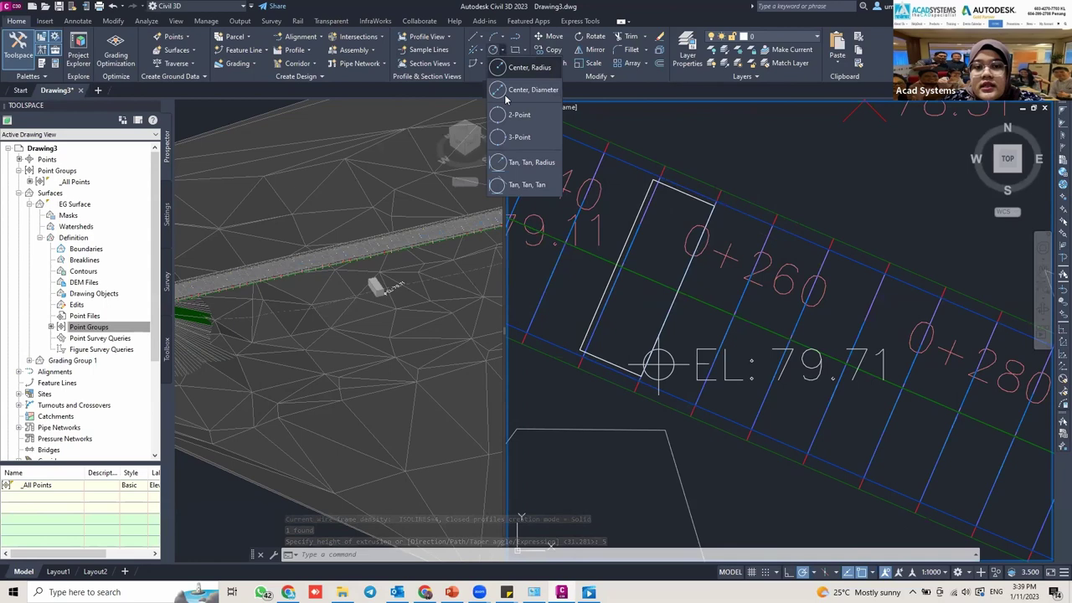
left_click(513, 188)
left_click(699, 243)
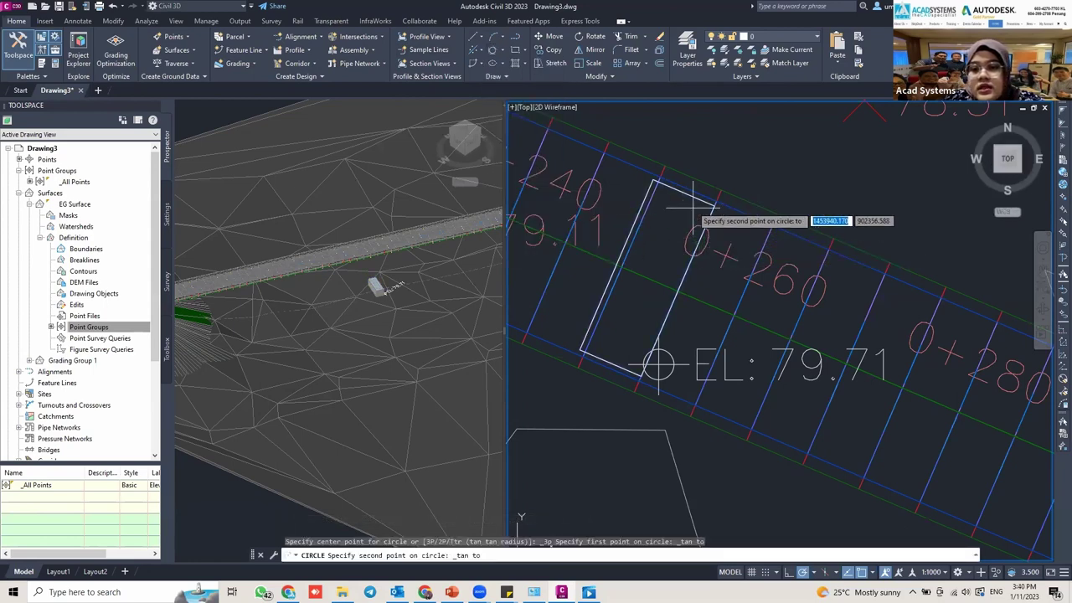
left_click(666, 186)
left_click(639, 212)
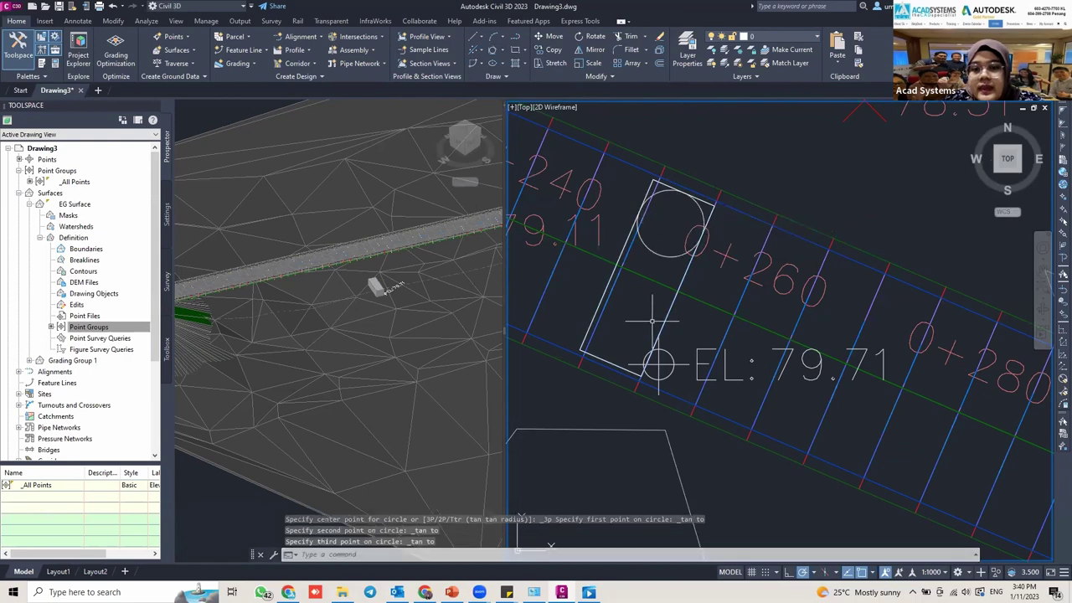
Draw the lower pier circle tangent to three edges at the rectangle's other end.
key("Return")
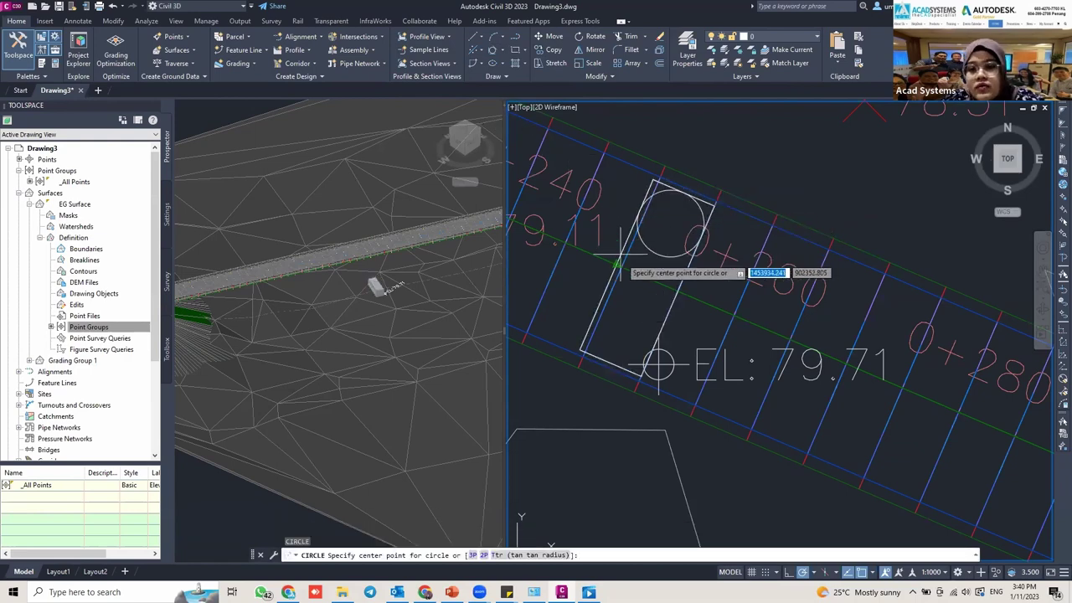
left_click(491, 49)
left_click(669, 318)
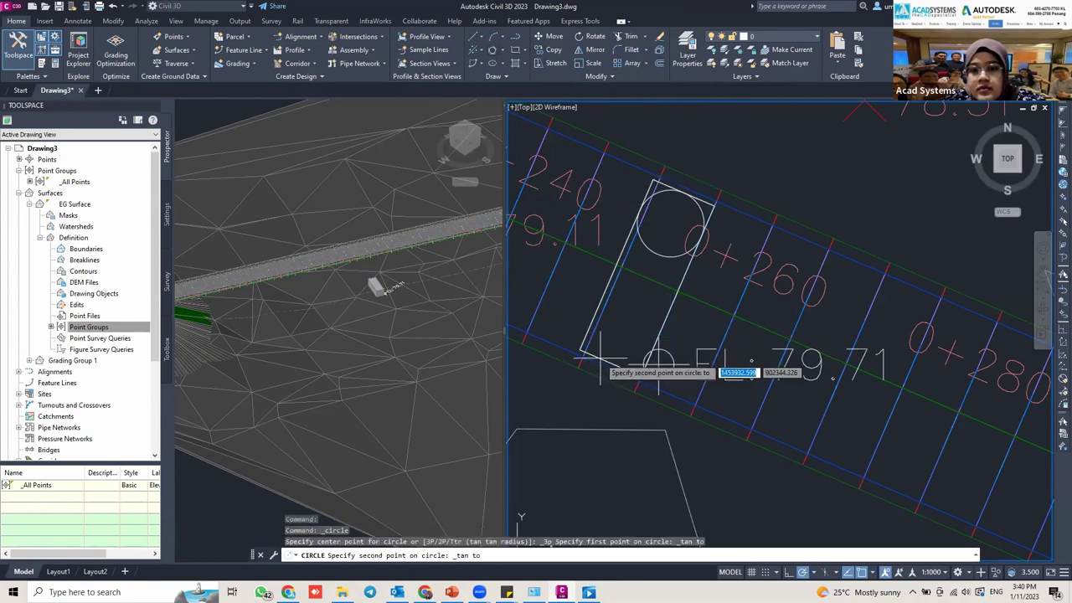
left_click(600, 355)
left_click(591, 314)
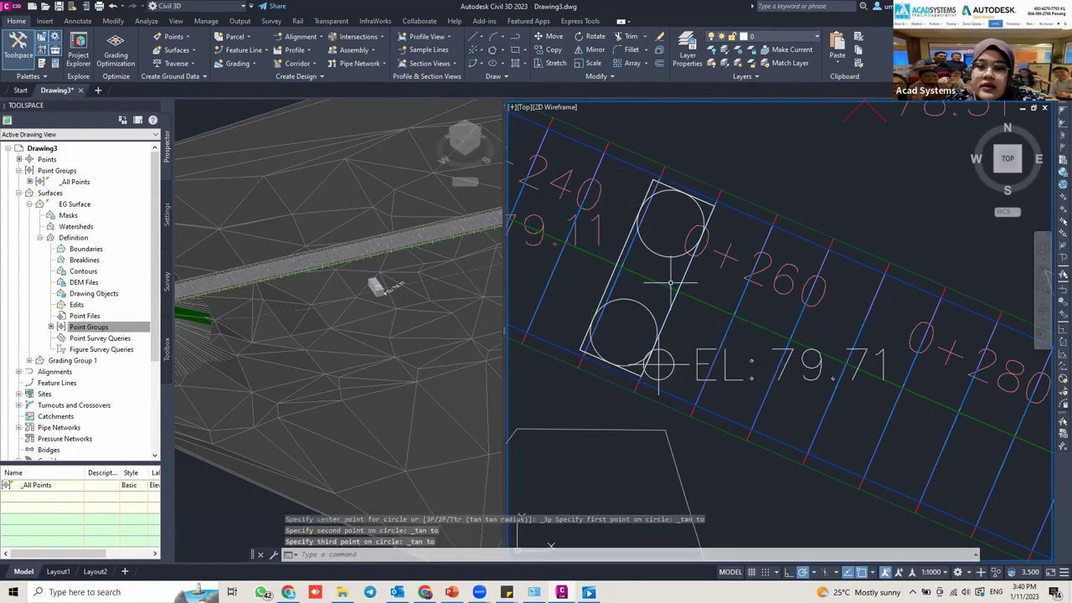
Exit the circle command and select the lower pier circle.
middle_click_drag(647, 287, 647, 254)
scroll(646, 254, "up", 2)
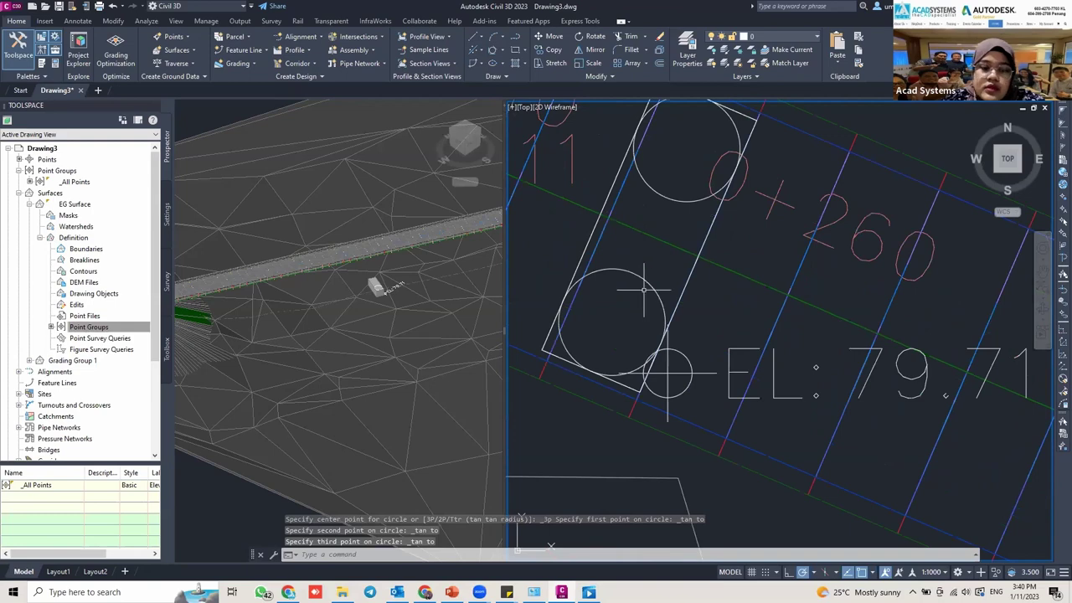
key("Escape")
scroll(651, 259, "down", 4)
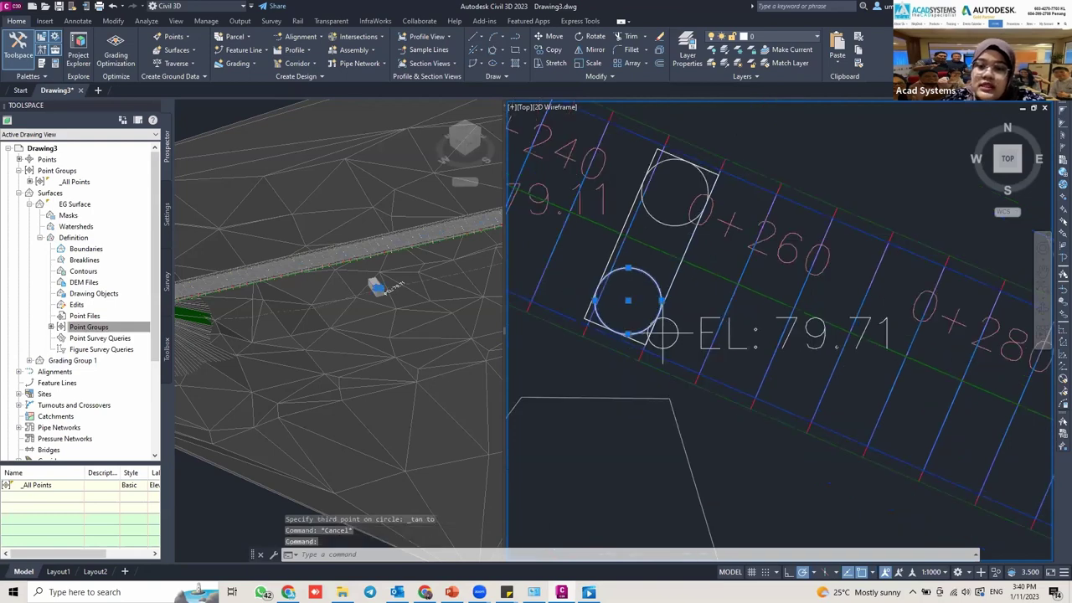
left_click(673, 261)
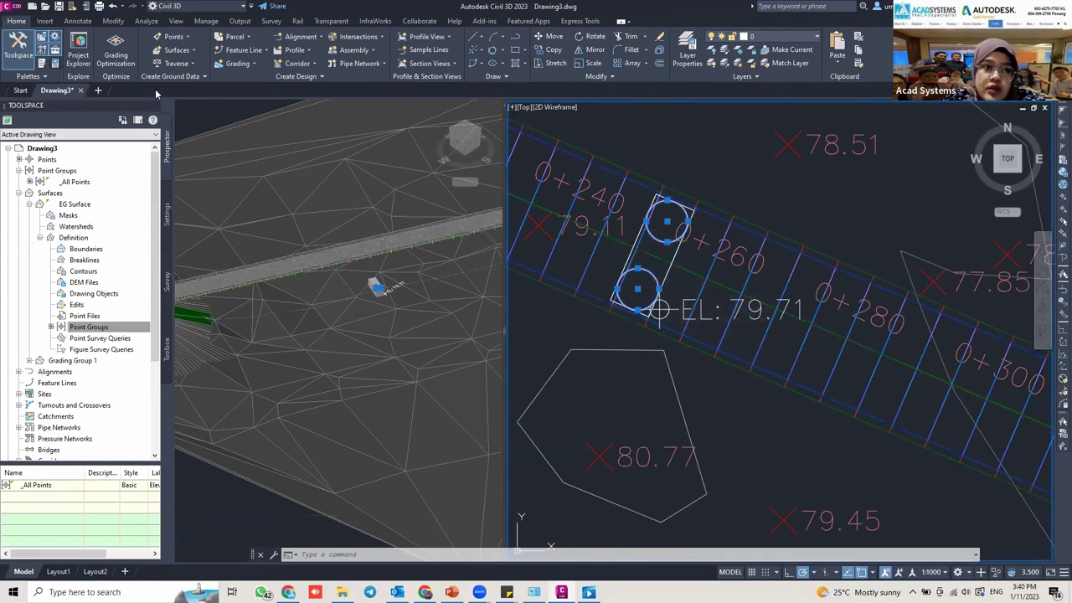
key("ctrl+1")
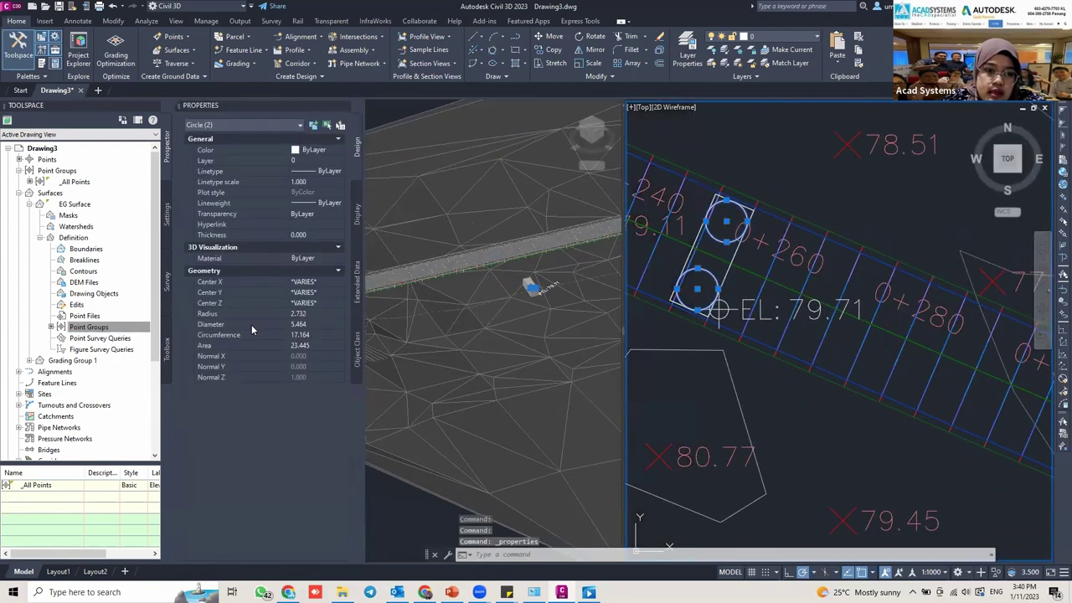
left_click(318, 304)
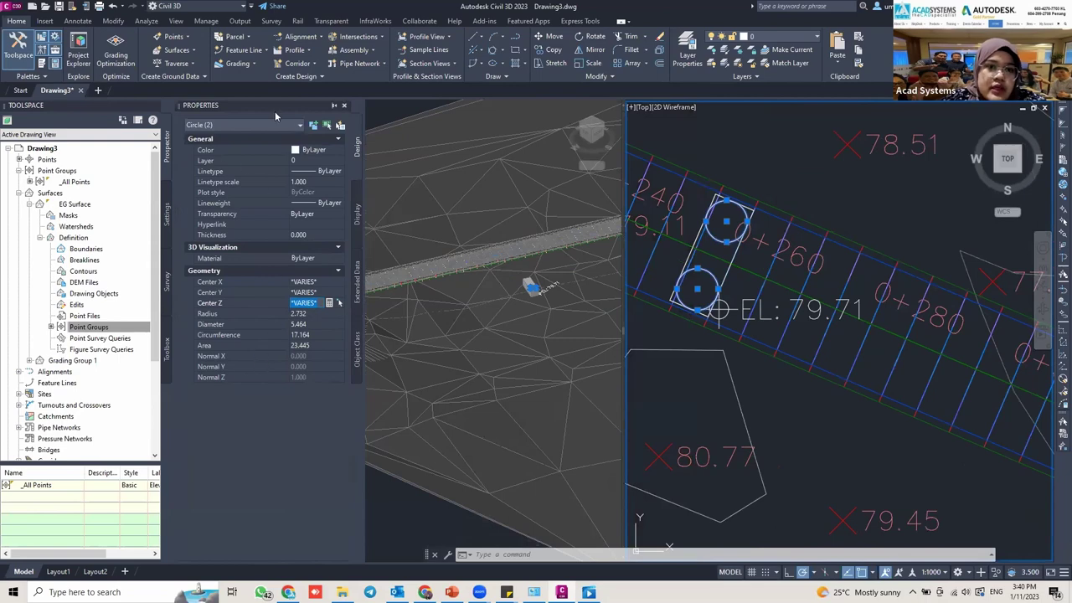
key("ctrl+1")
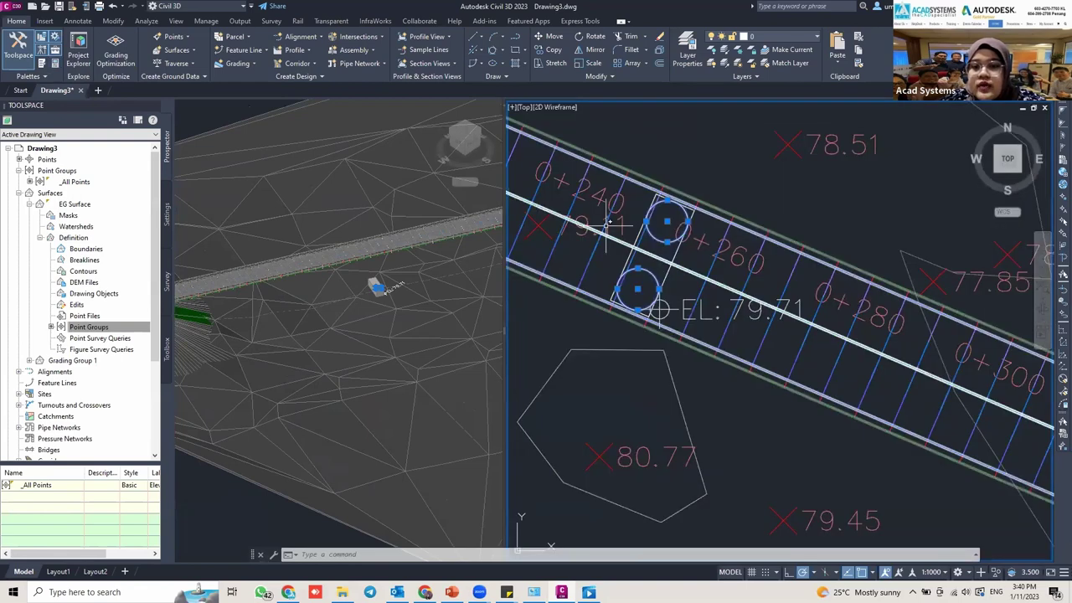
scroll(651, 281, "up", 2)
middle_click_drag(651, 282, 643, 321)
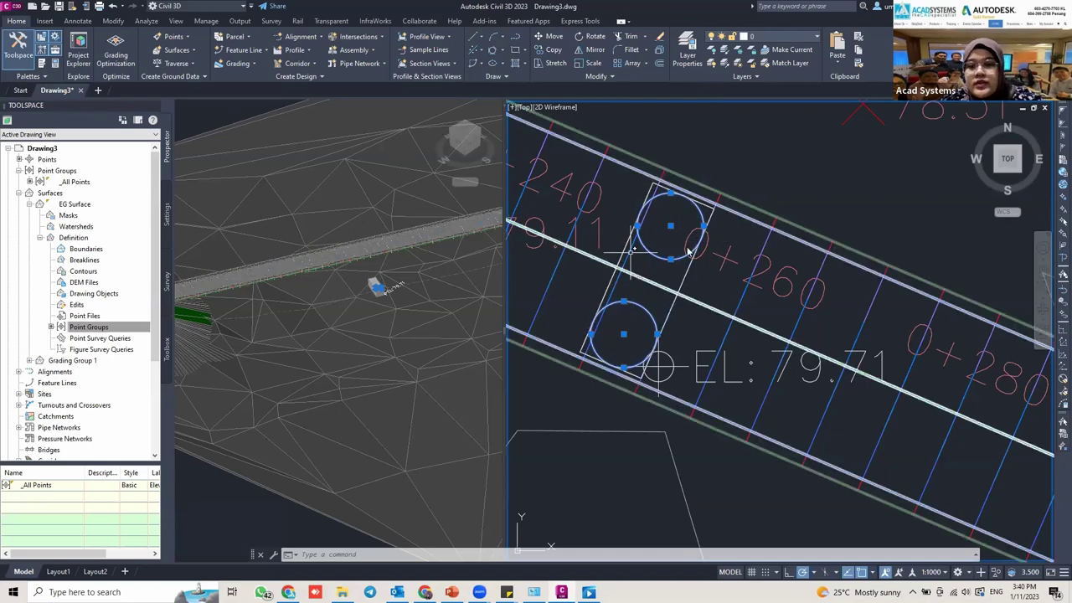
Extrude both selected pier circles with EXT into a tall column above the footing.
left_click(675, 307)
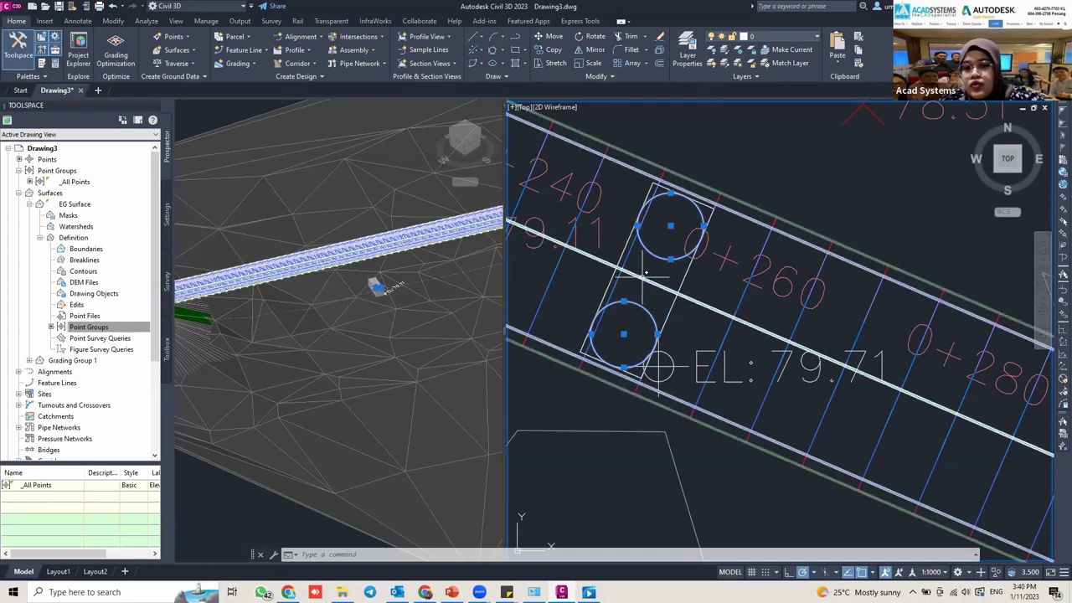
type("ext")
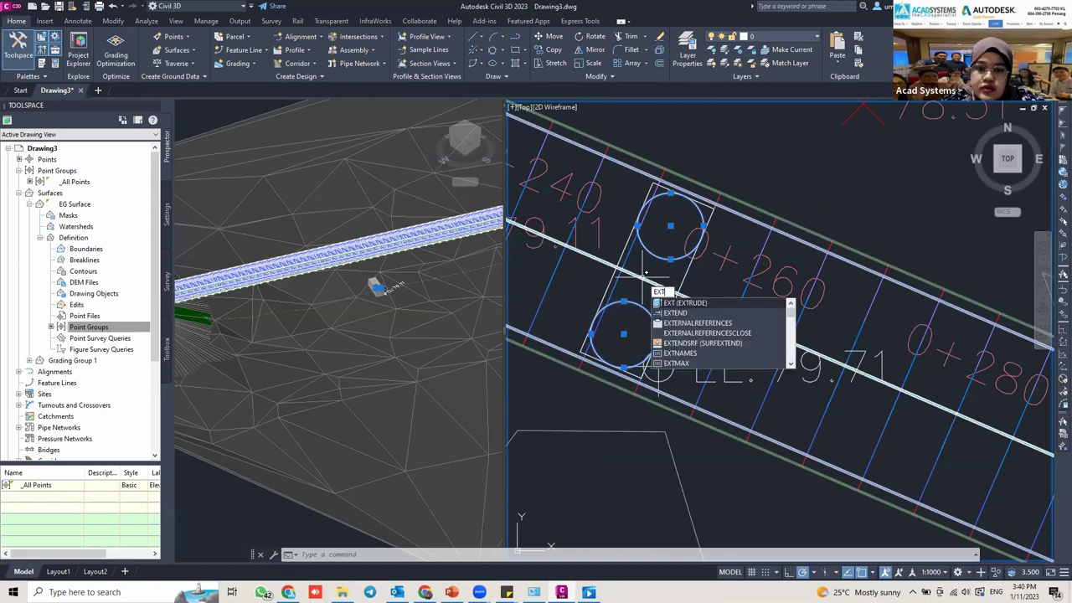
key("Return")
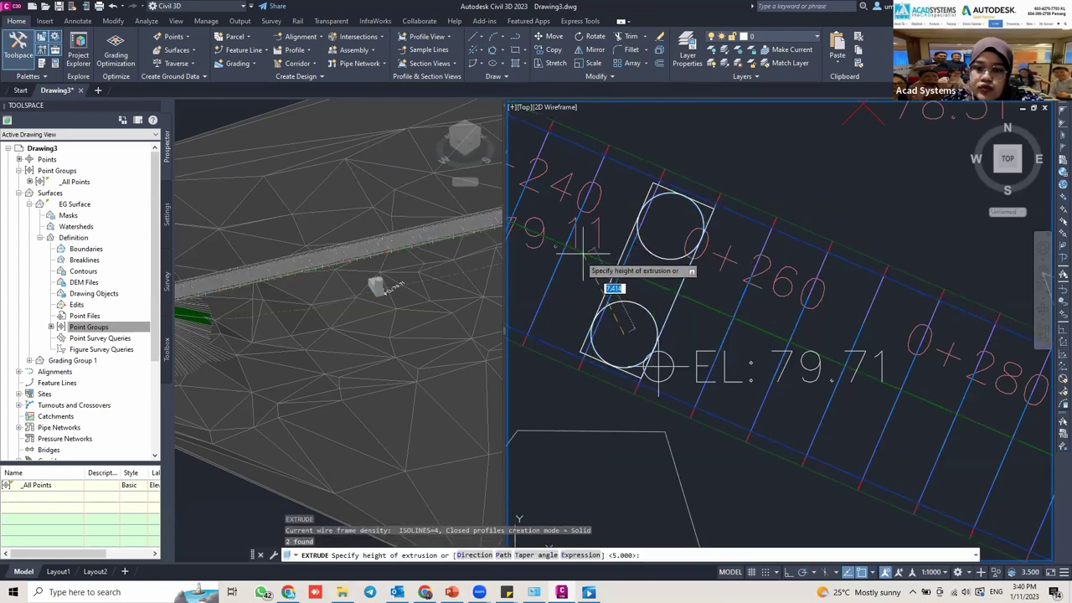
key("Escape")
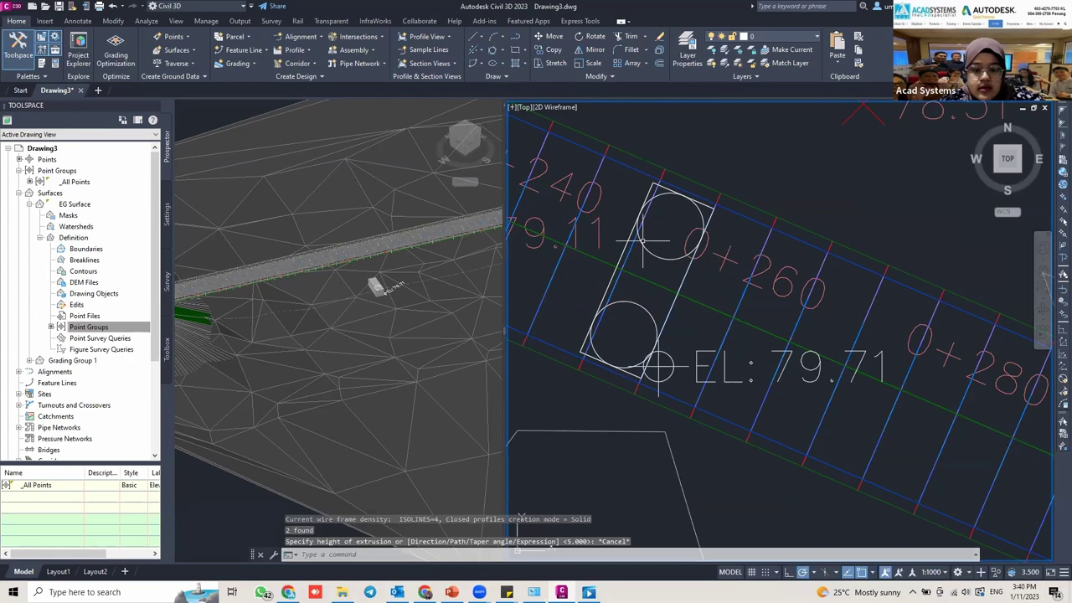
type("c")
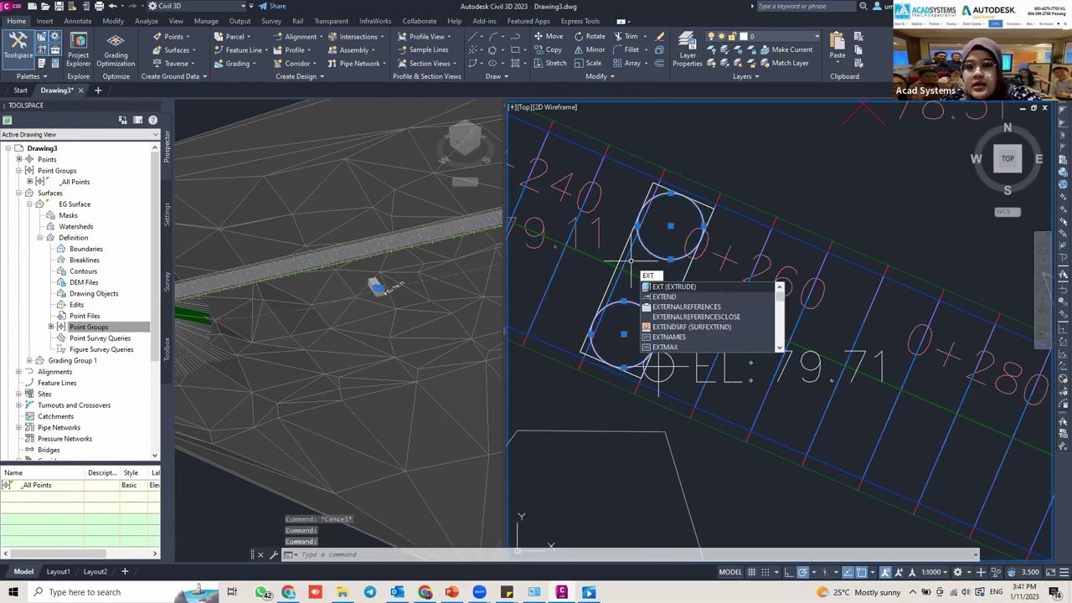
type("xt")
key("Return")
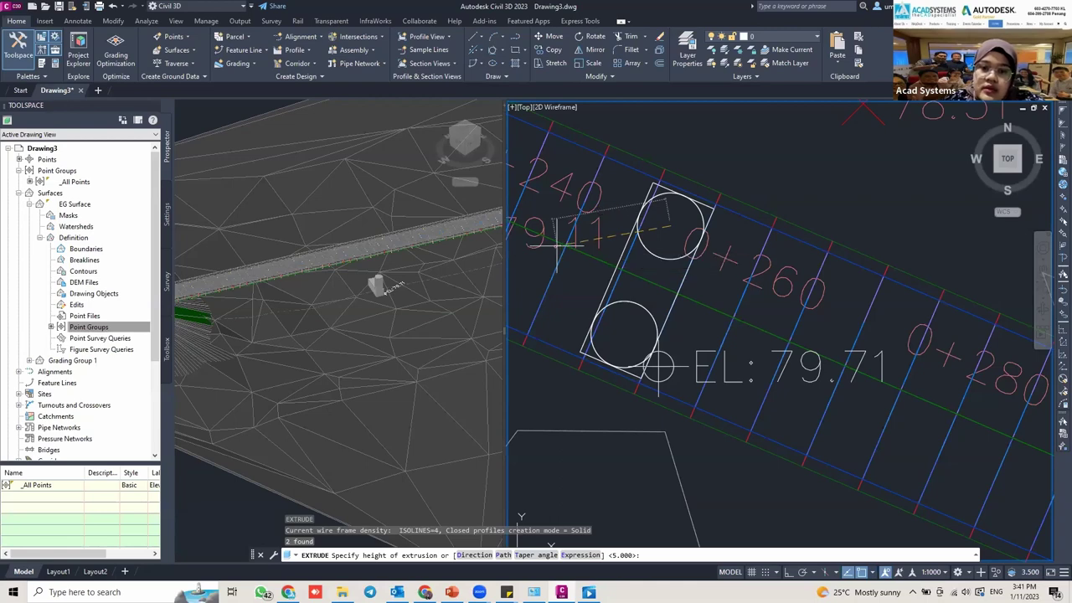
key("Escape")
key("Escape")
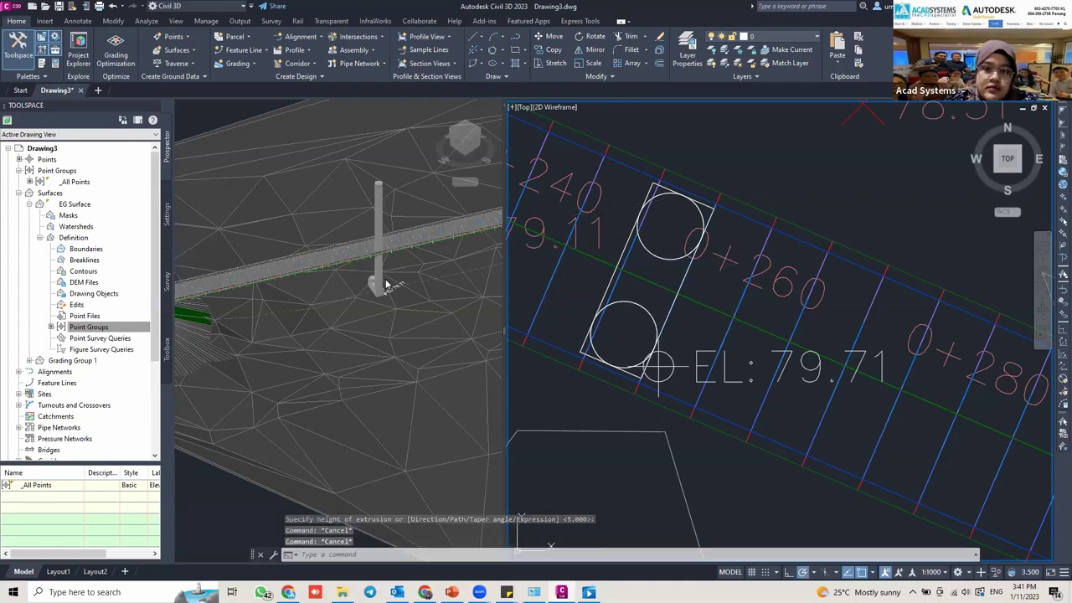
scroll(390, 265, "down", 6)
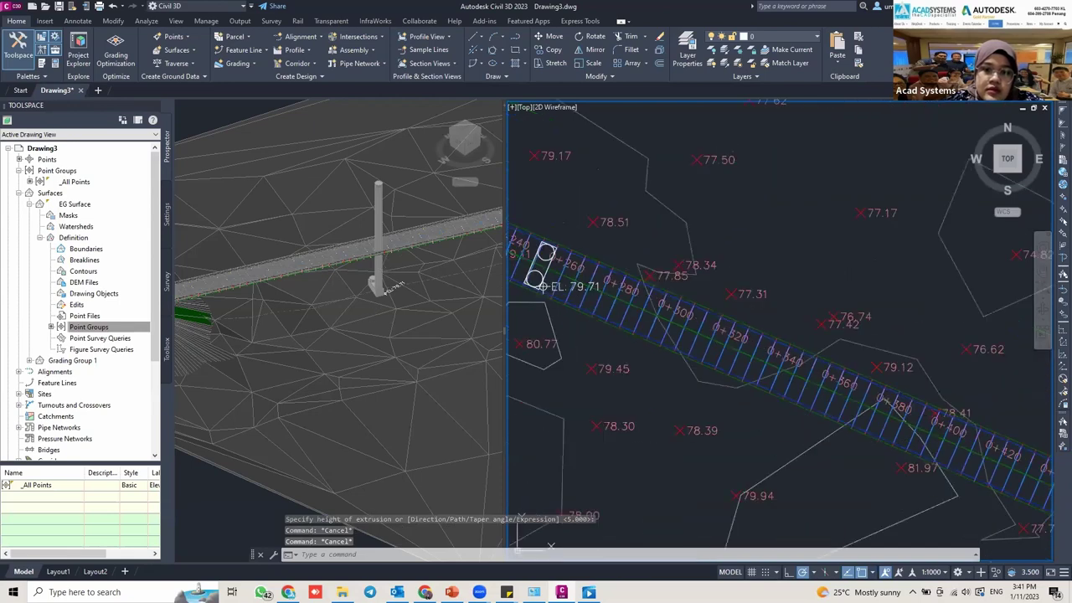
Undo back through the pier EXTRUDE with repeated Ctrl+Z, leaving only the flat circles.
scroll(379, 265, "up", 2)
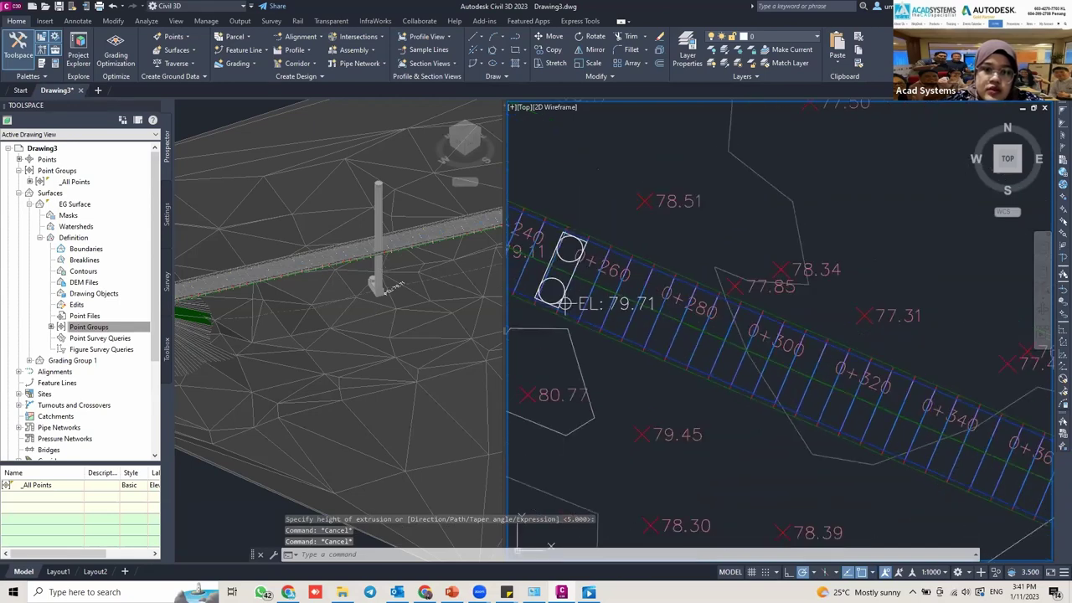
scroll(481, 263, "down", 2)
left_click(379, 186)
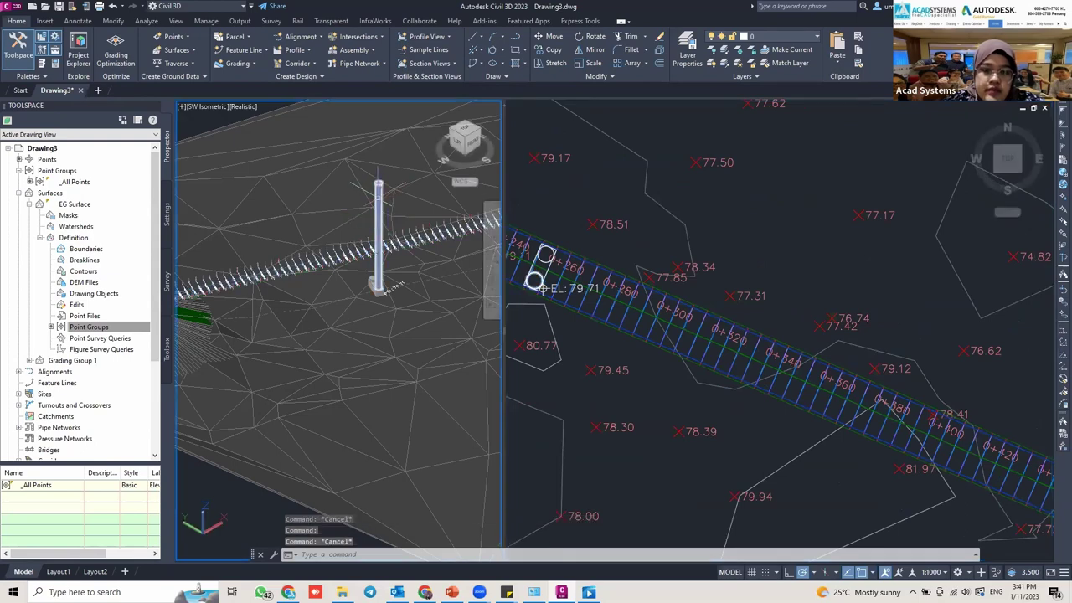
key("ctrl+z")
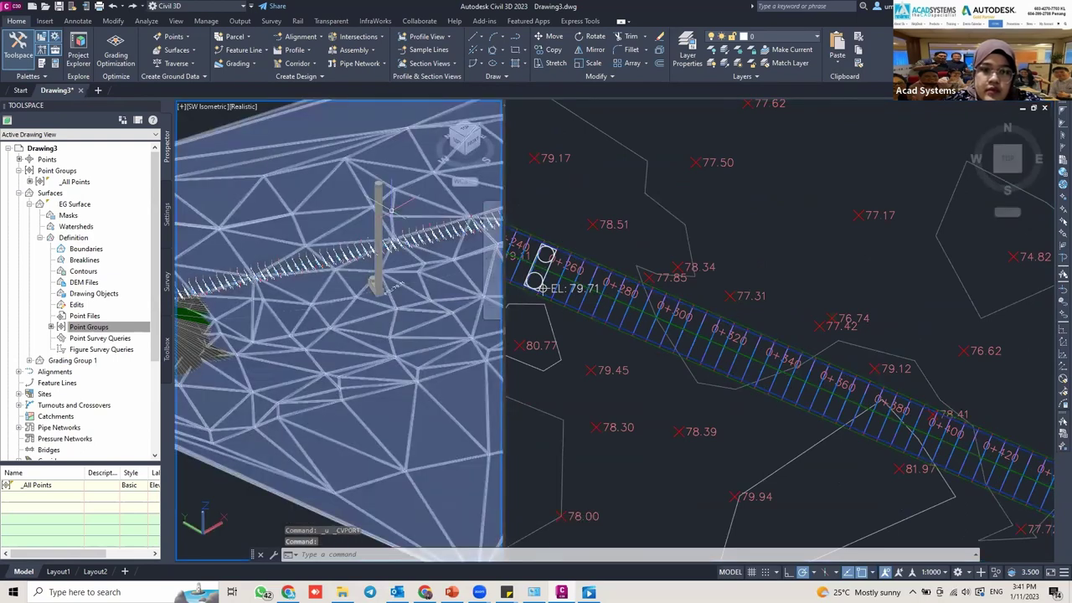
key("Escape")
key("Escape")
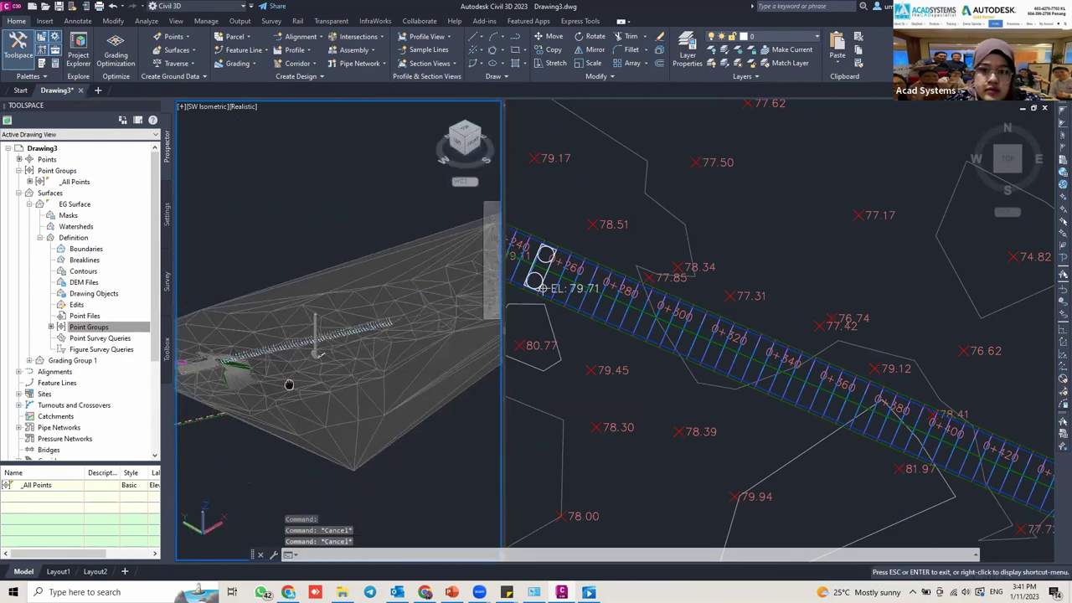
left_click(607, 247)
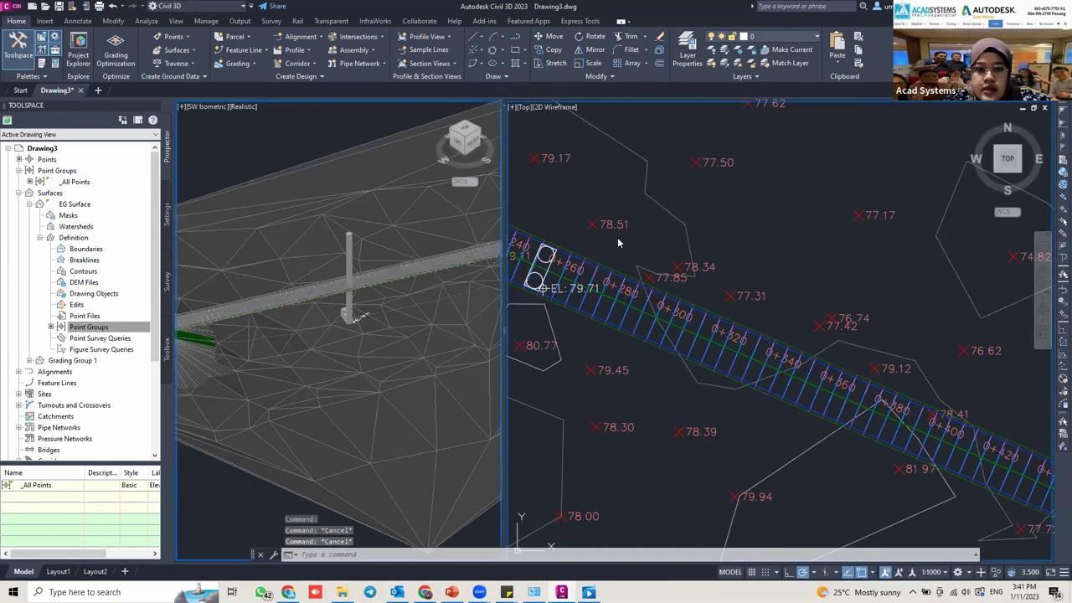
key("ctrl+r")
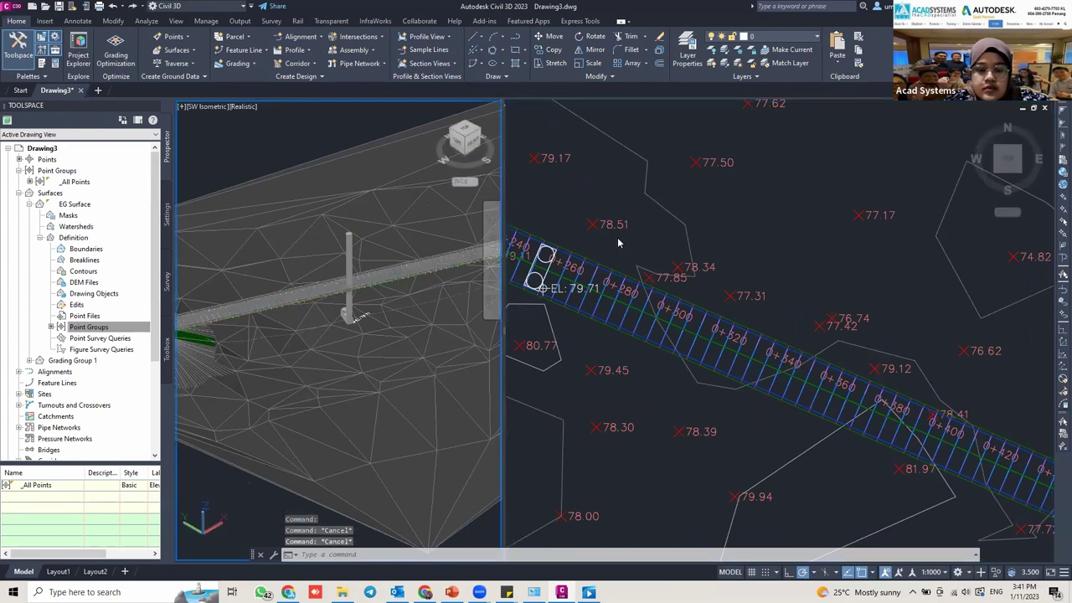
key("ctrl+z")
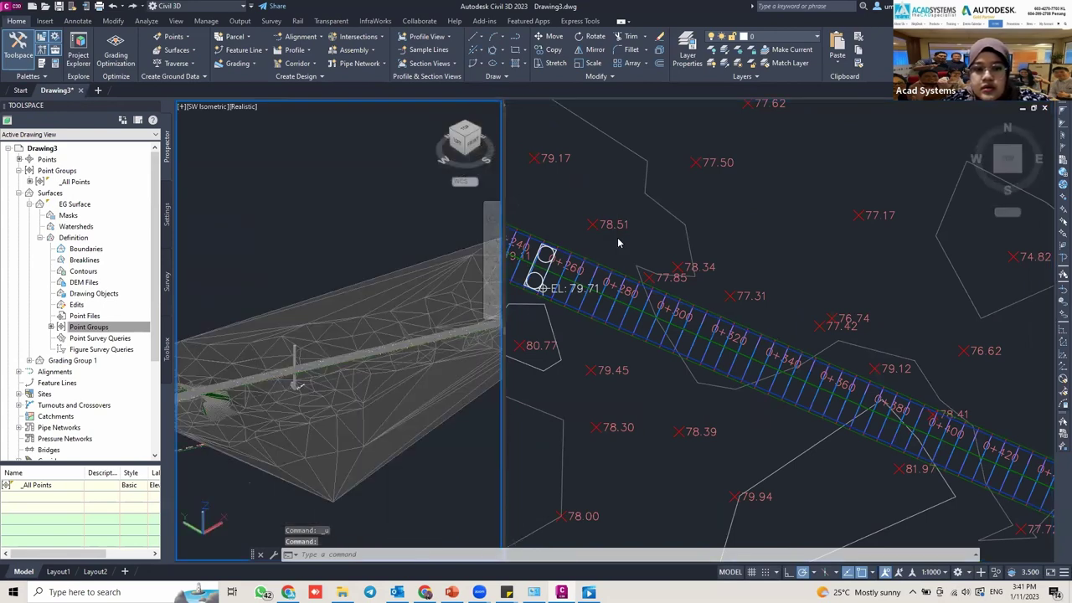
key("ctrl+z")
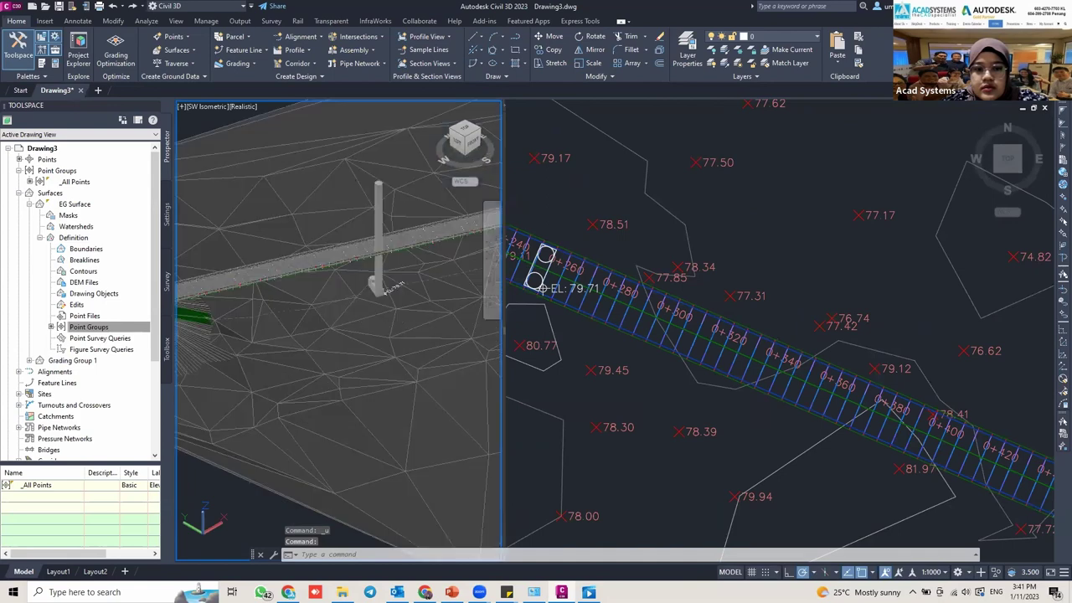
left_click(617, 237)
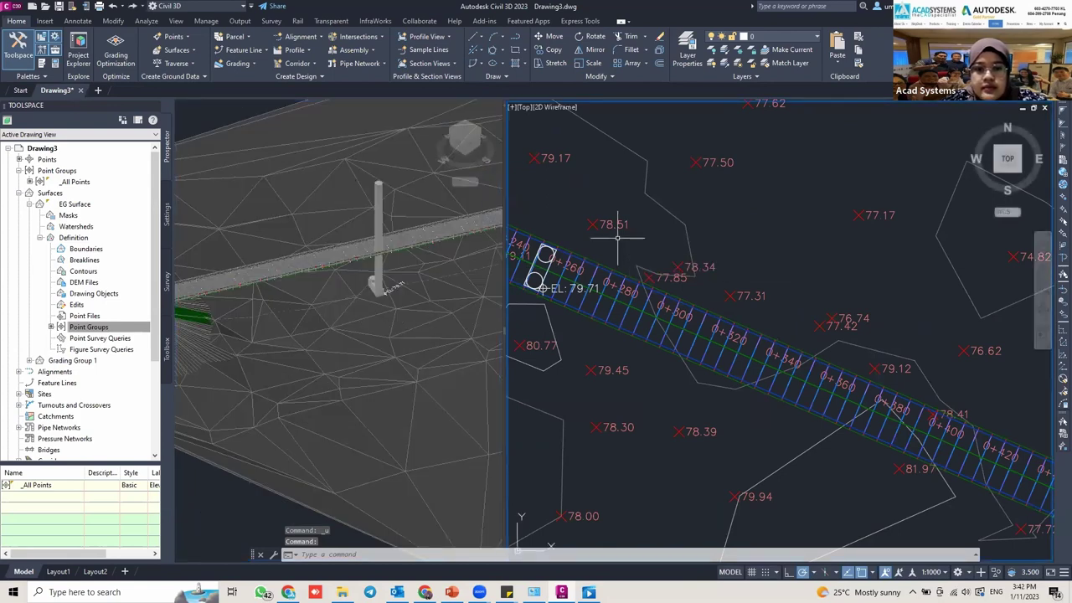
scroll(618, 237, "up", 5)
key("ctrl+z")
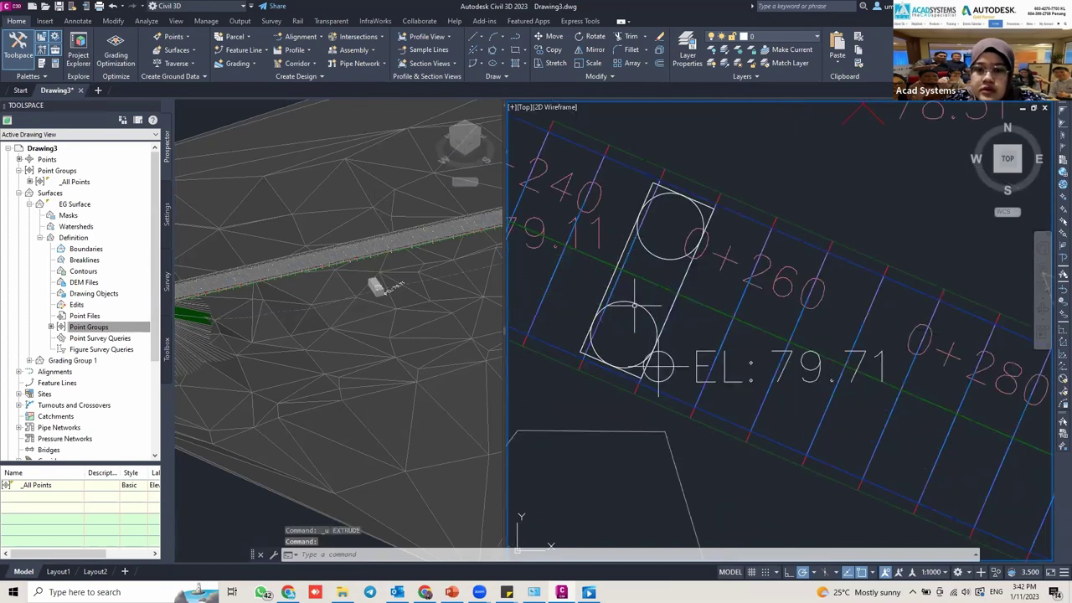
Set the upper pier circle's Center Z to 79.71 in Properties.
left_click(634, 299)
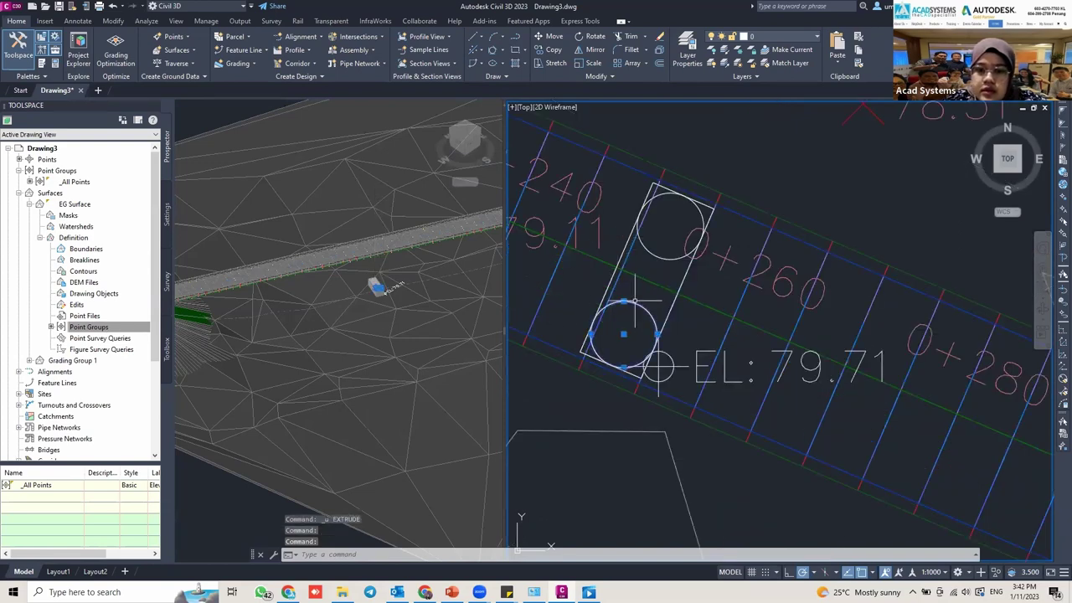
key("Escape")
left_click(650, 253)
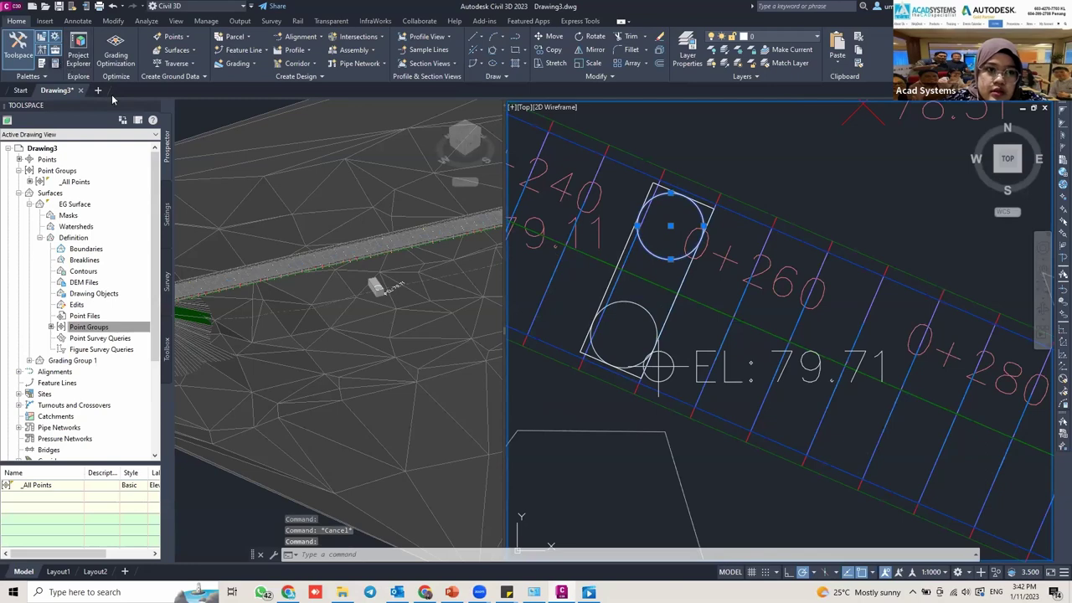
key("ctrl+1")
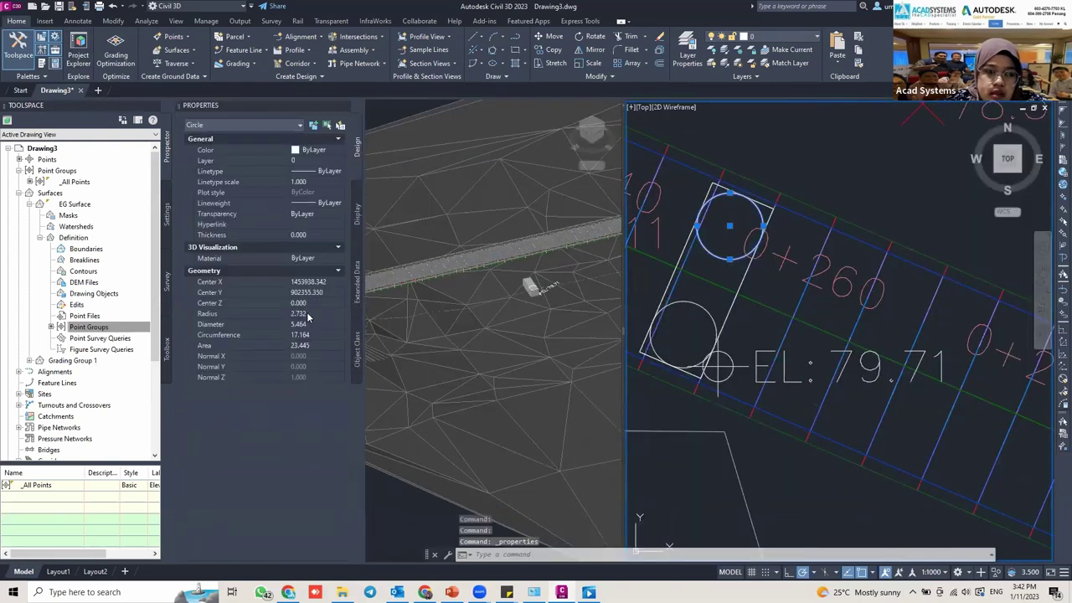
left_click(309, 303)
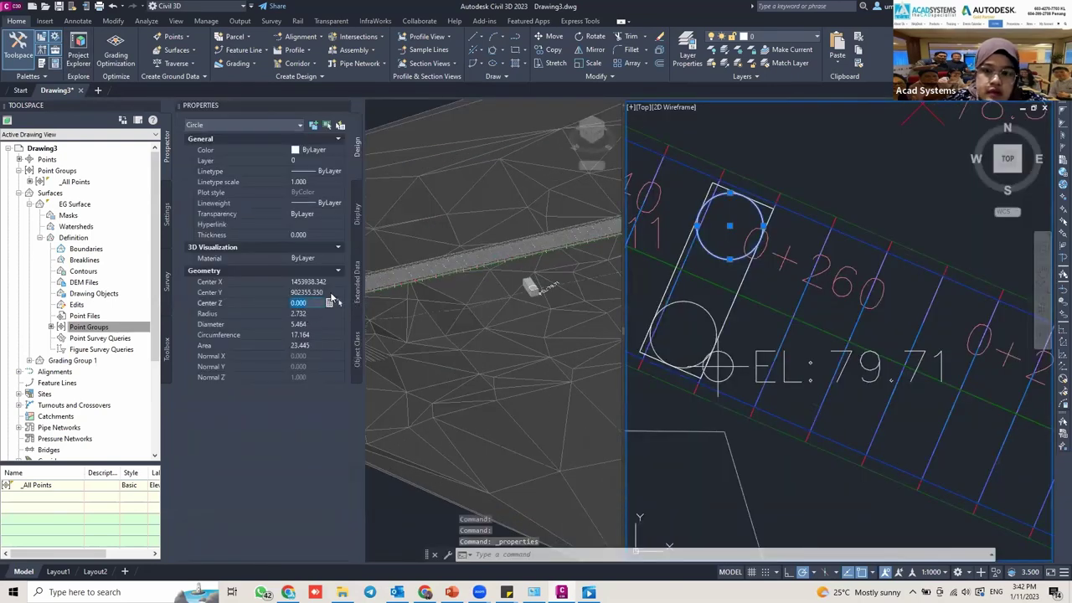
type("79.")
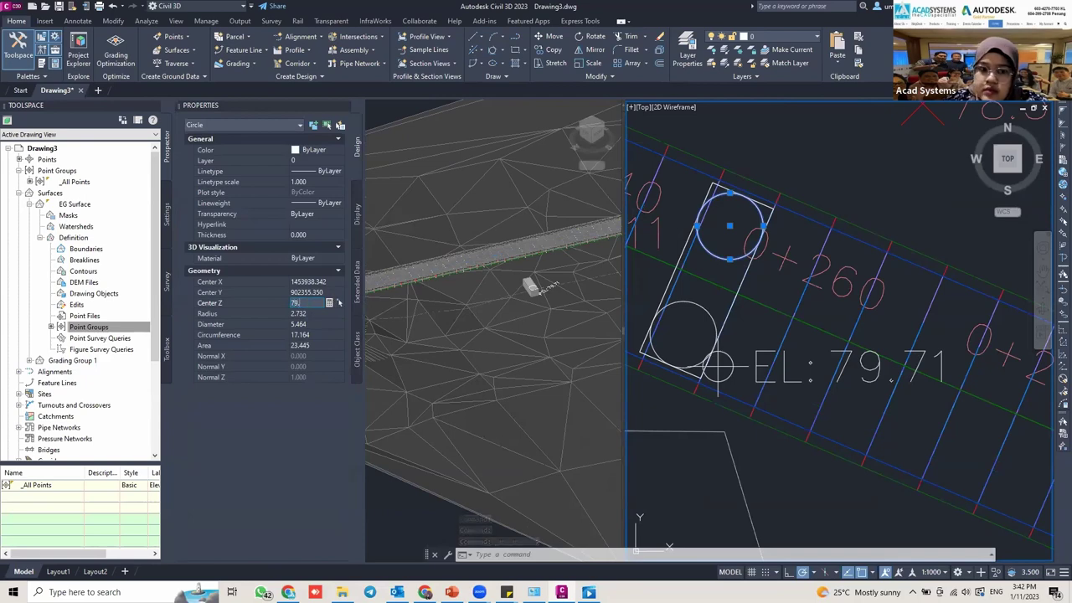
type("71")
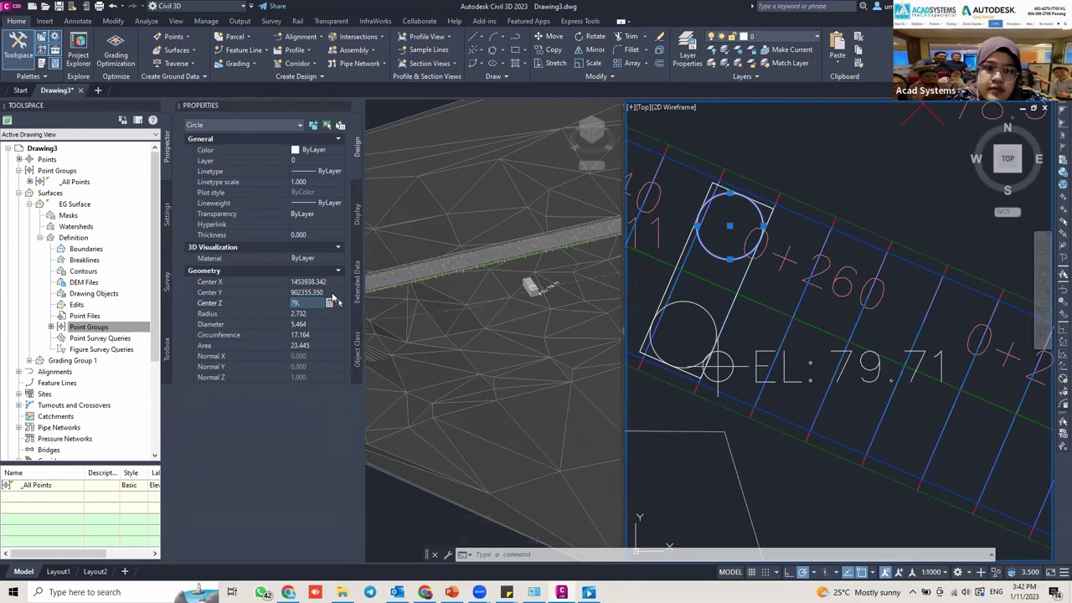
key("Tab")
left_click(686, 276)
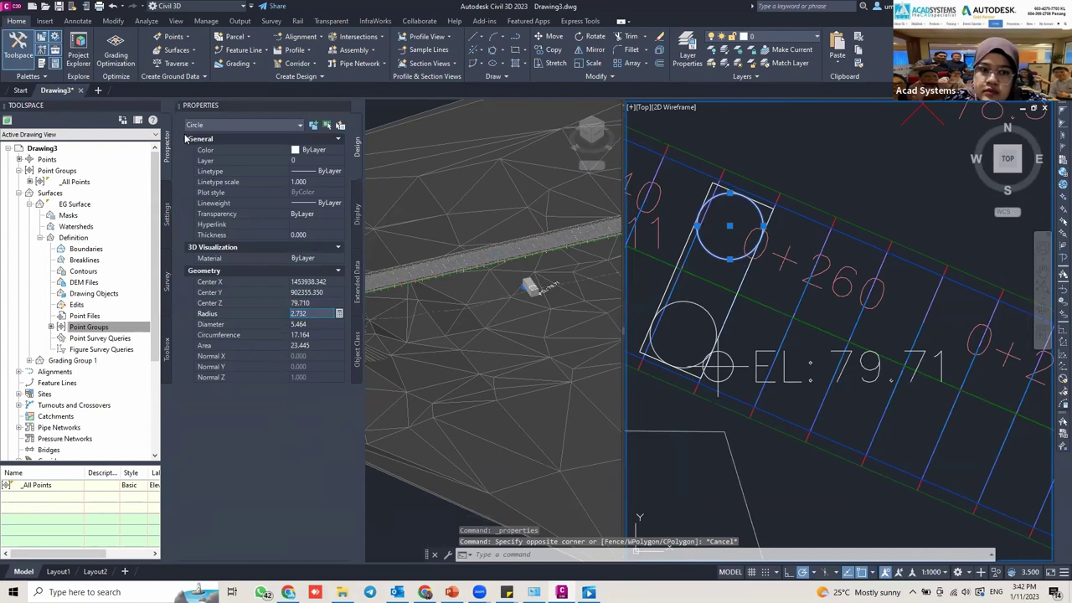
Set the lower pier circle's Center Z to 79.71 as well.
left_click(550, 355)
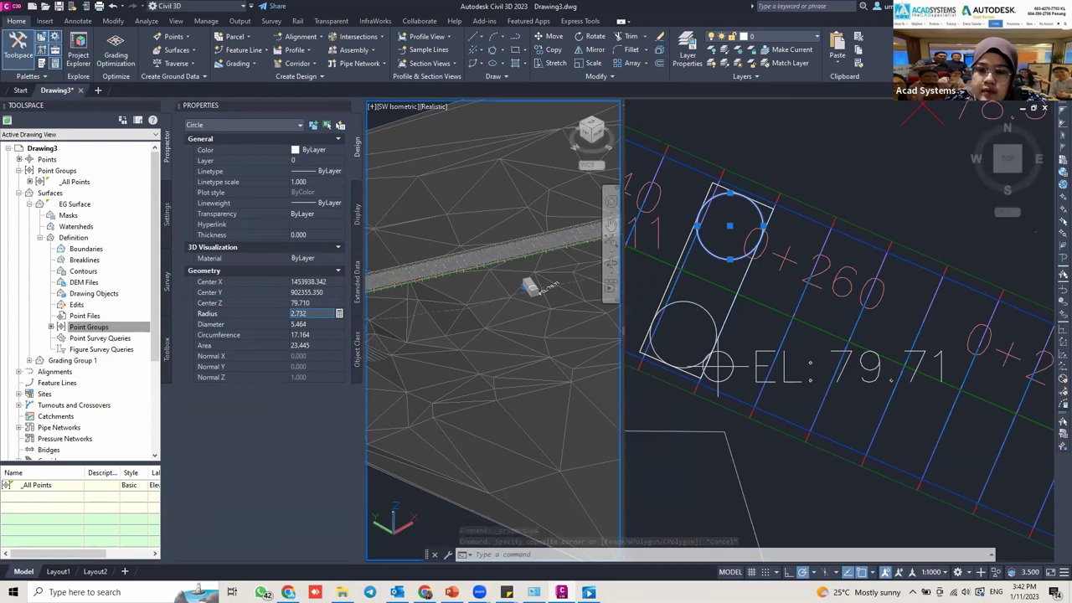
left_click(662, 352)
left_click(650, 333)
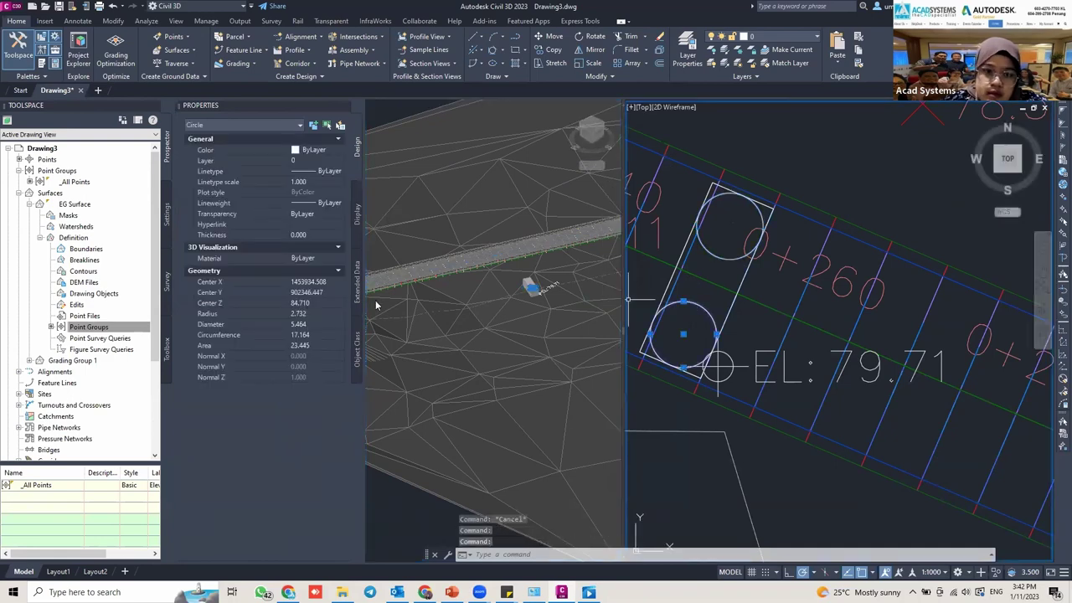
left_click(315, 302)
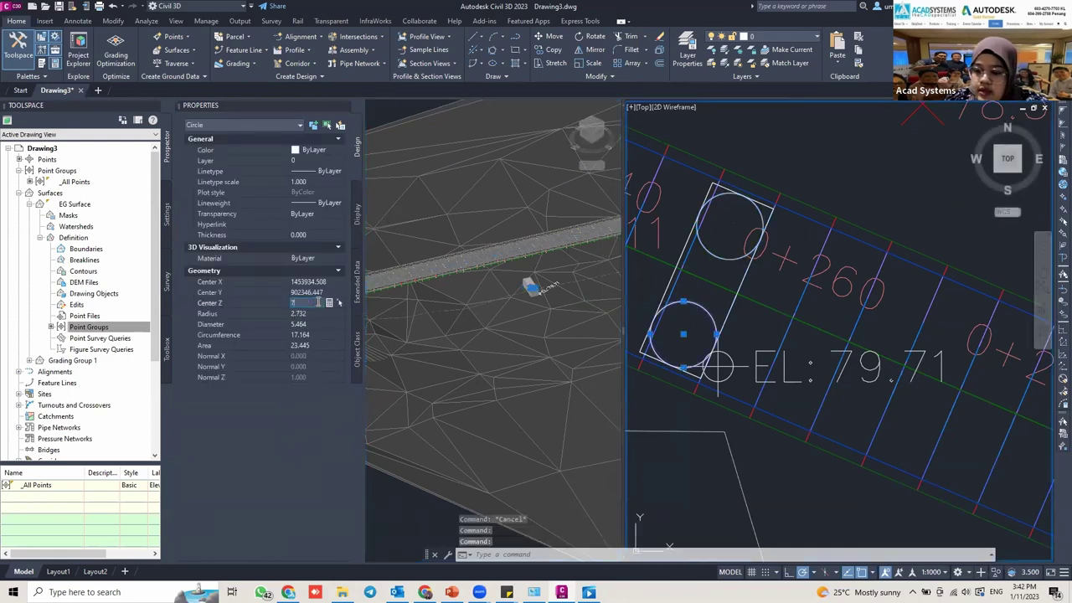
type("79.71")
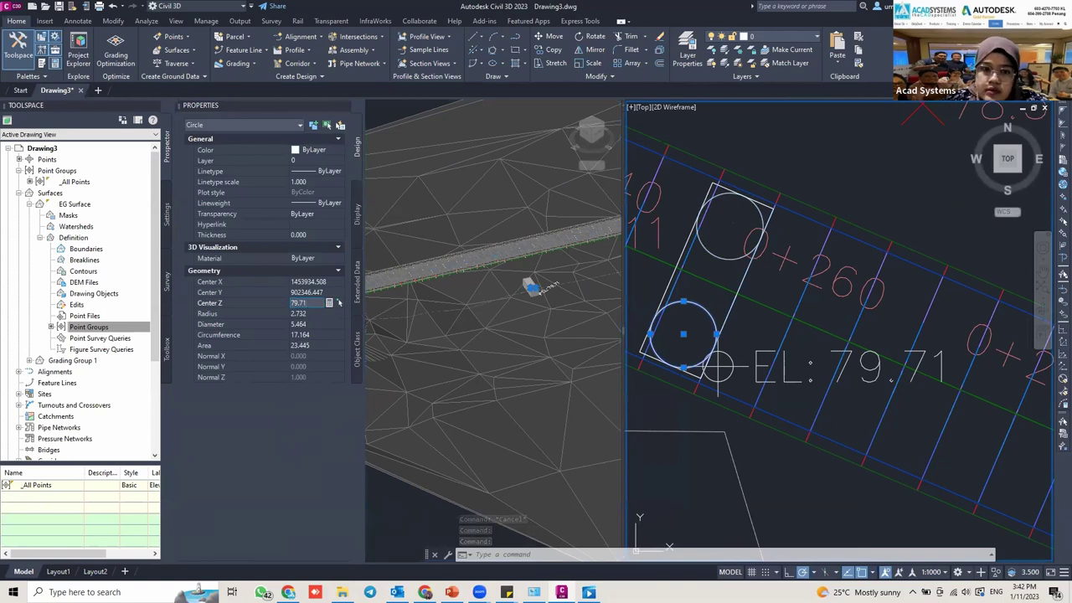
key("Tab")
Select both pier circles and enter the extrude command alias.
key("Escape")
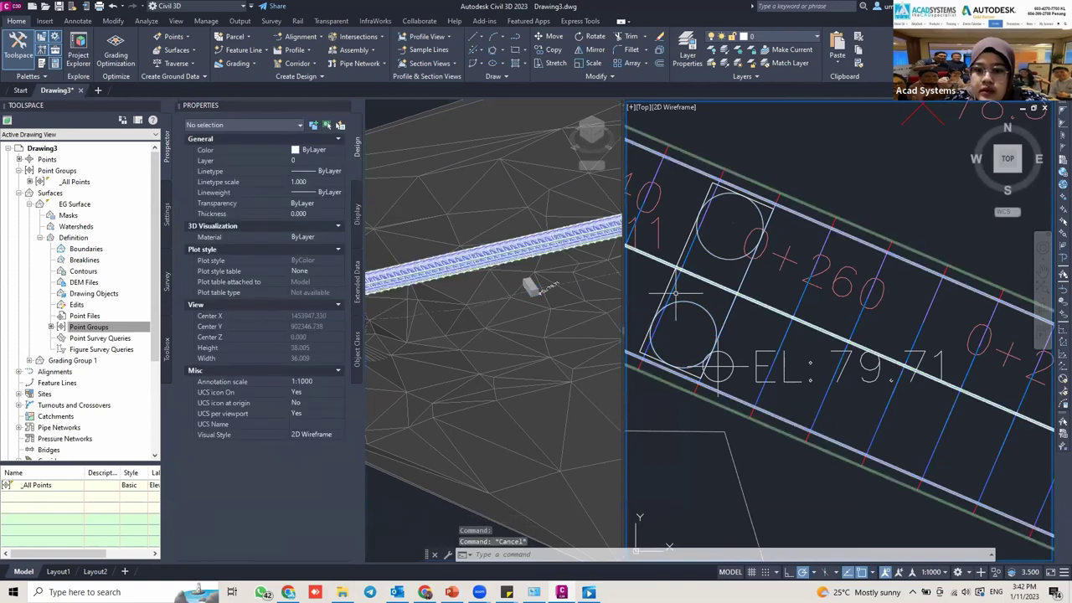
left_click(710, 243)
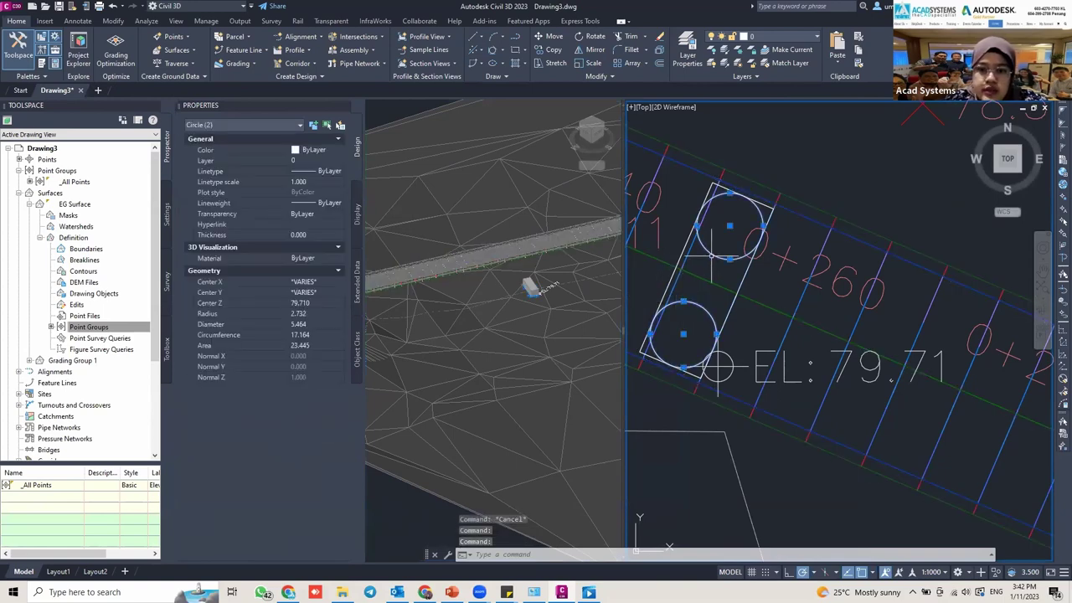
type("c")
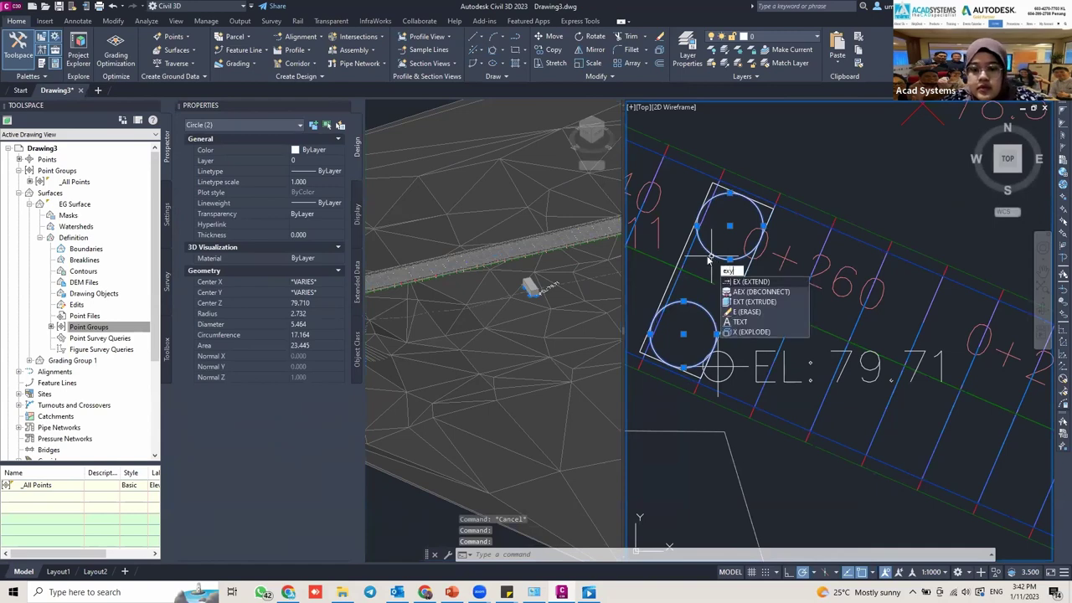
type("x")
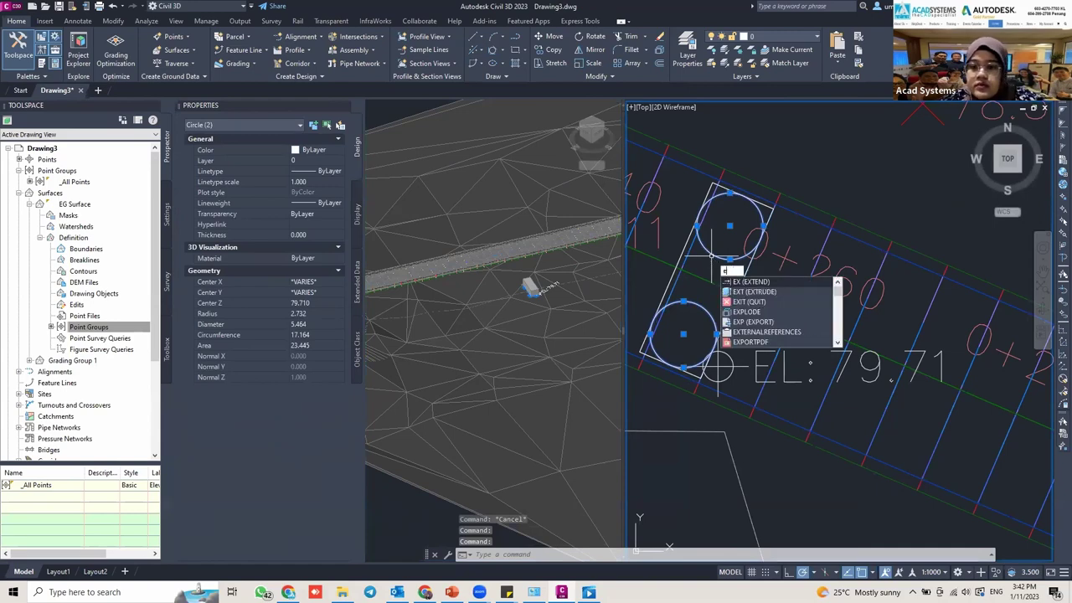
type("t")
Close the Properties palette, reselect both pier circles and start EXTRUDE on them.
key("Return")
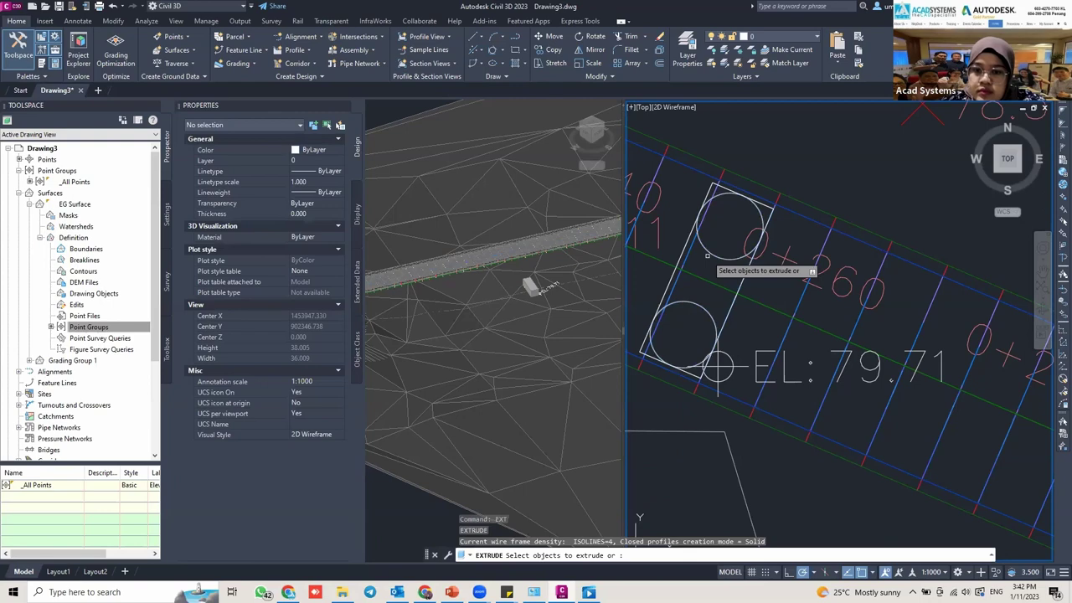
scroll(712, 256, "up", 2)
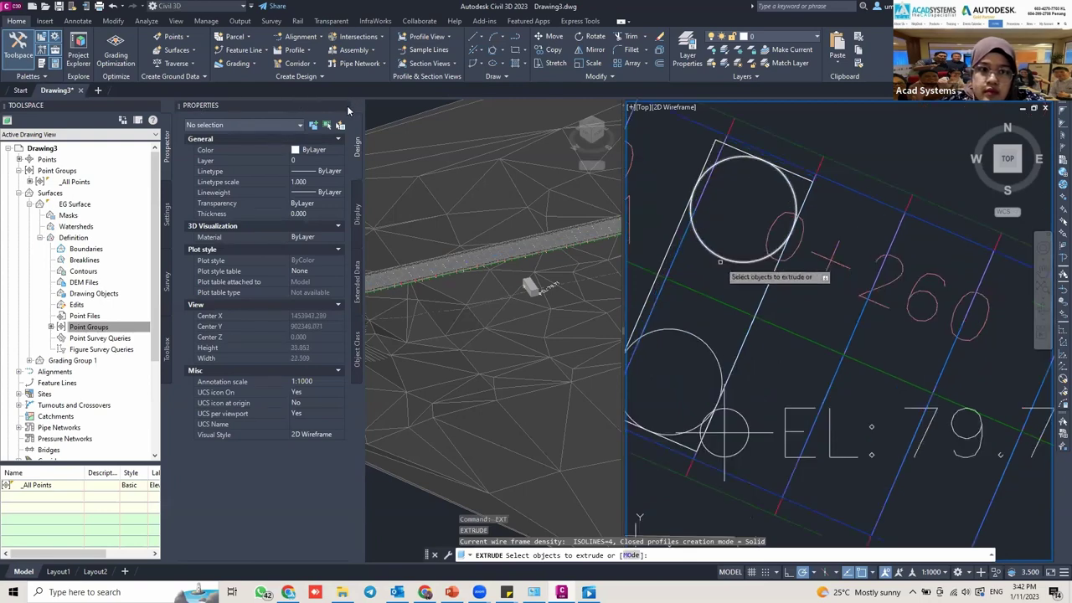
scroll(722, 263, "down", 4)
key("Escape")
key("Escape")
key("ctrl+1")
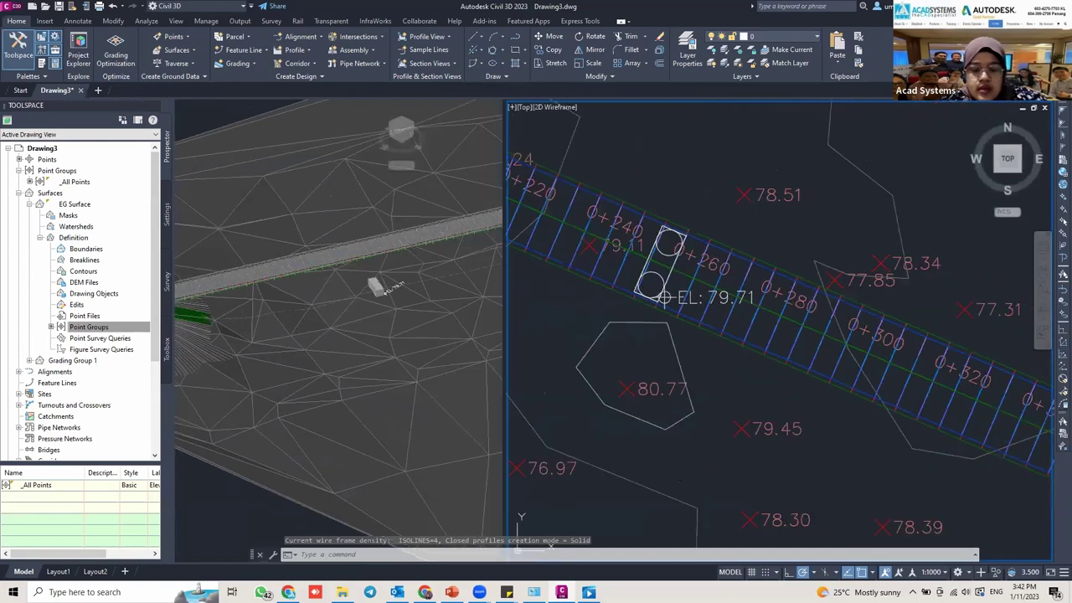
left_click(667, 260)
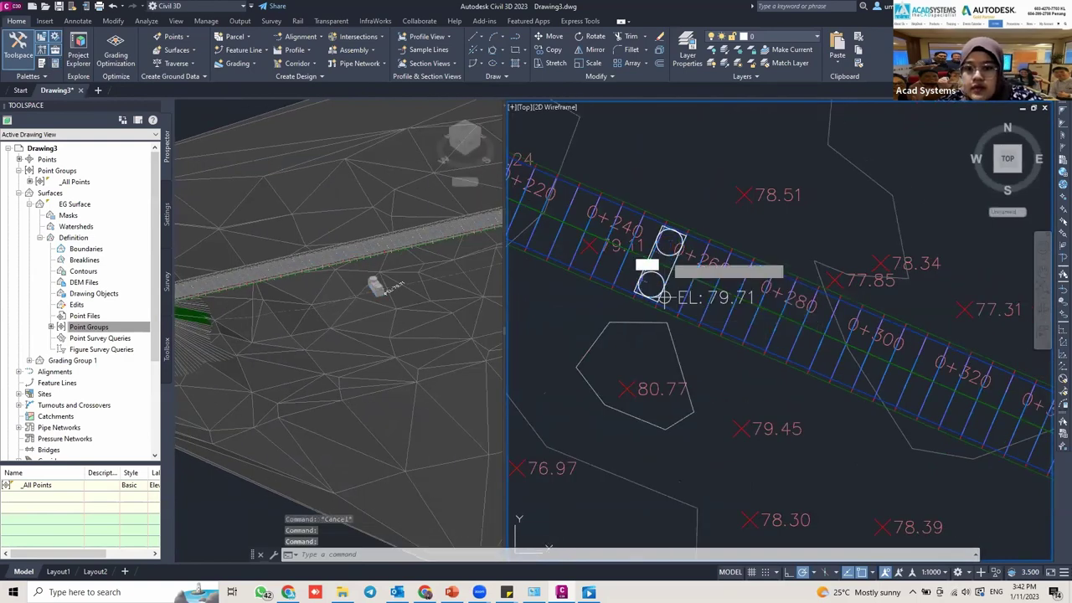
key("Return")
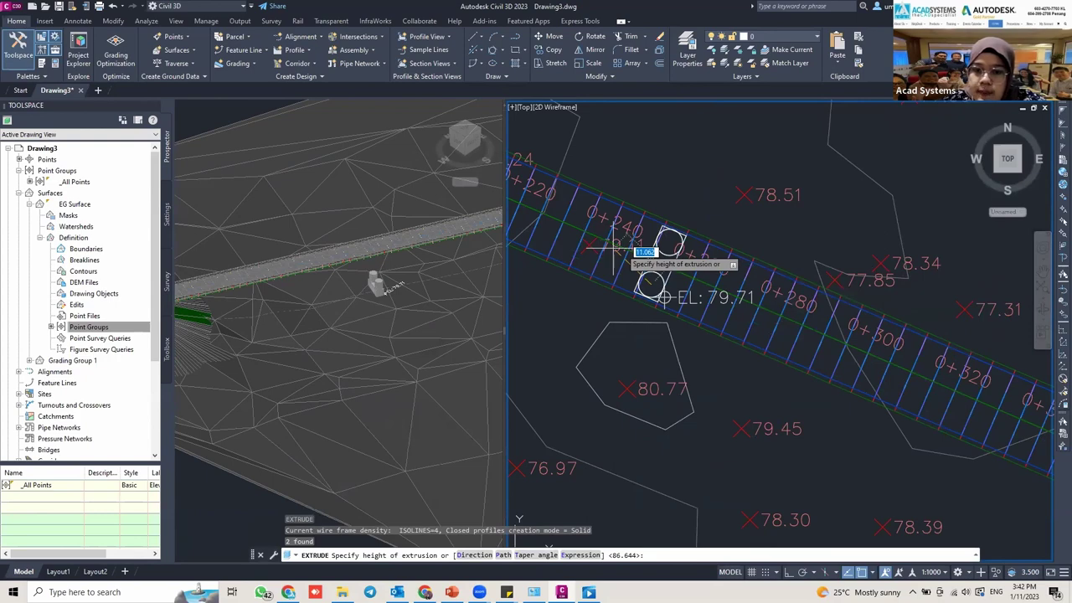
Extrude the circles into short cylinders and select the solids in the 3D view to check.
scroll(616, 252, "up", 2)
scroll(645, 264, "up", 2)
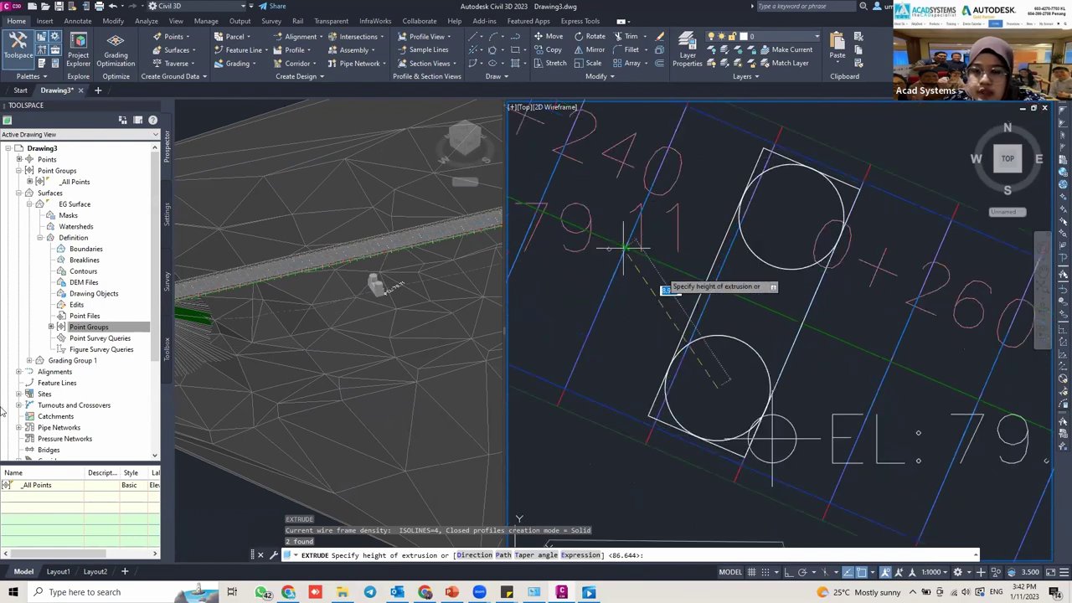
scroll(624, 247, "up", 3)
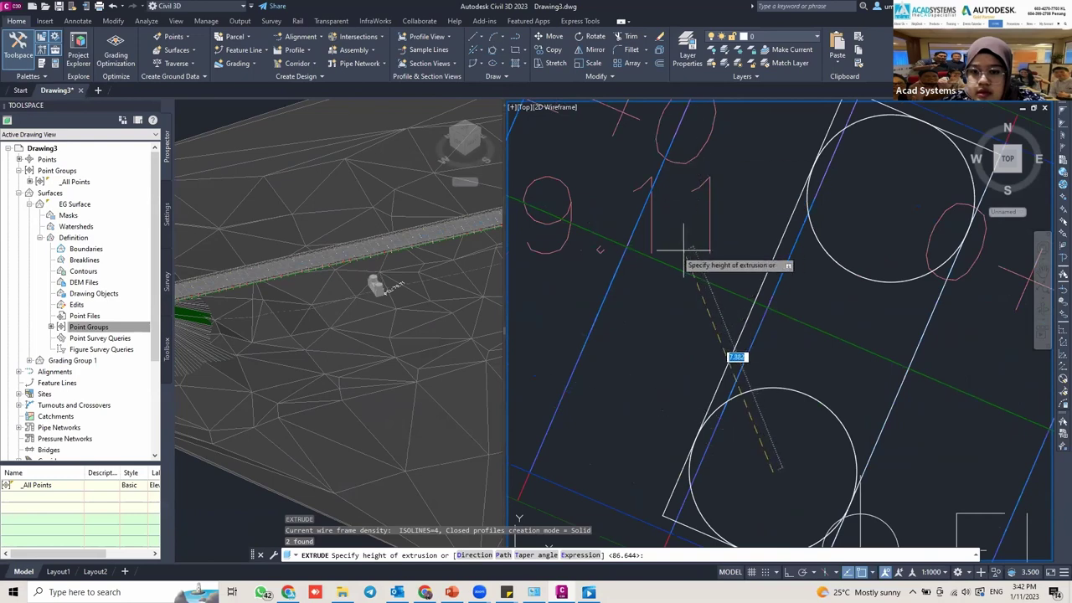
left_click(658, 245)
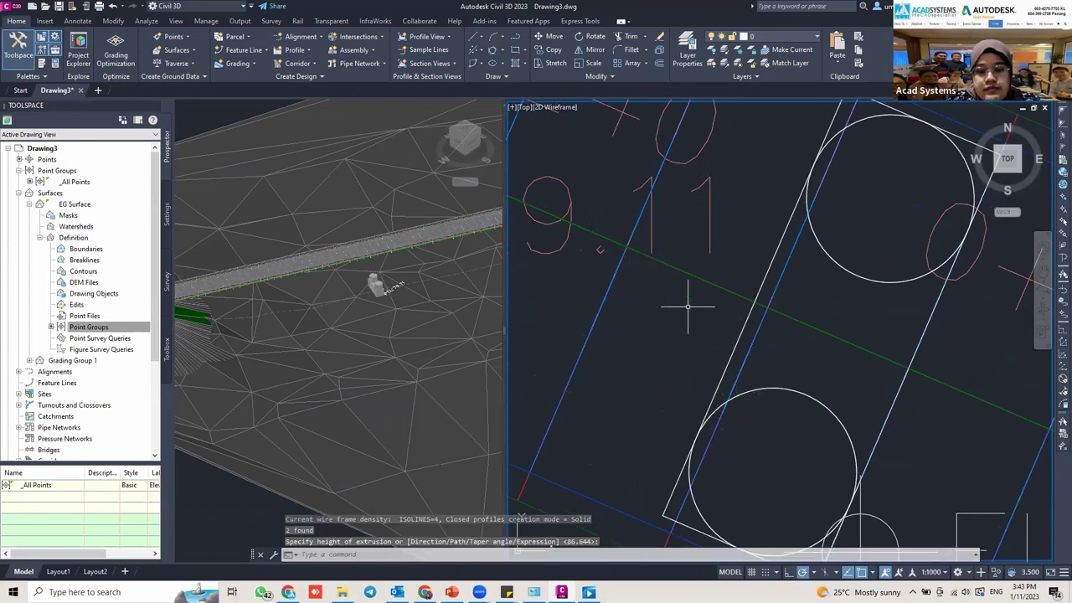
scroll(687, 307, "down", 2)
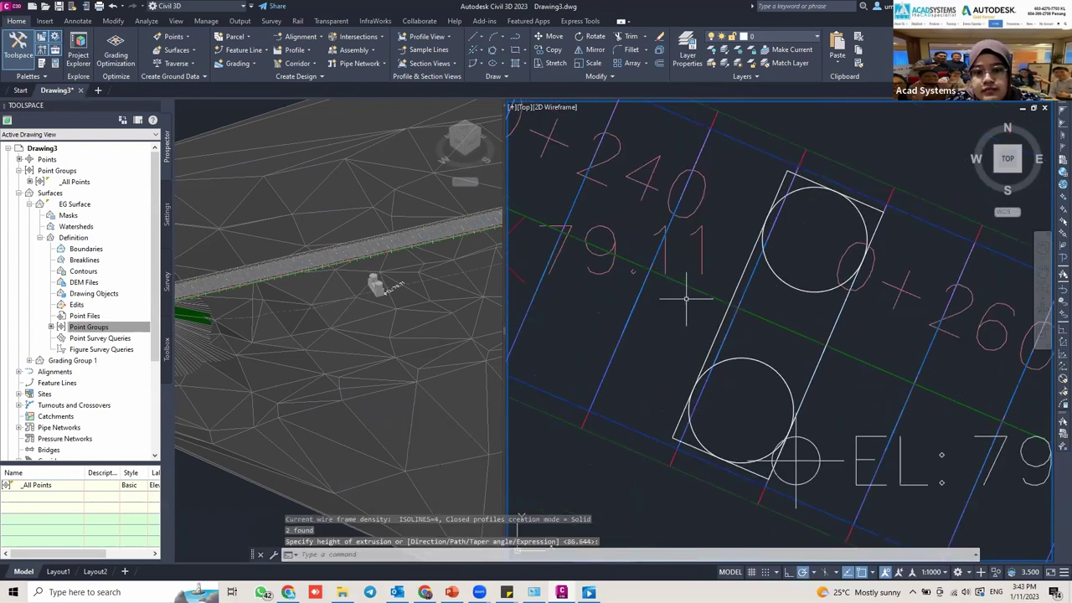
left_click(372, 282)
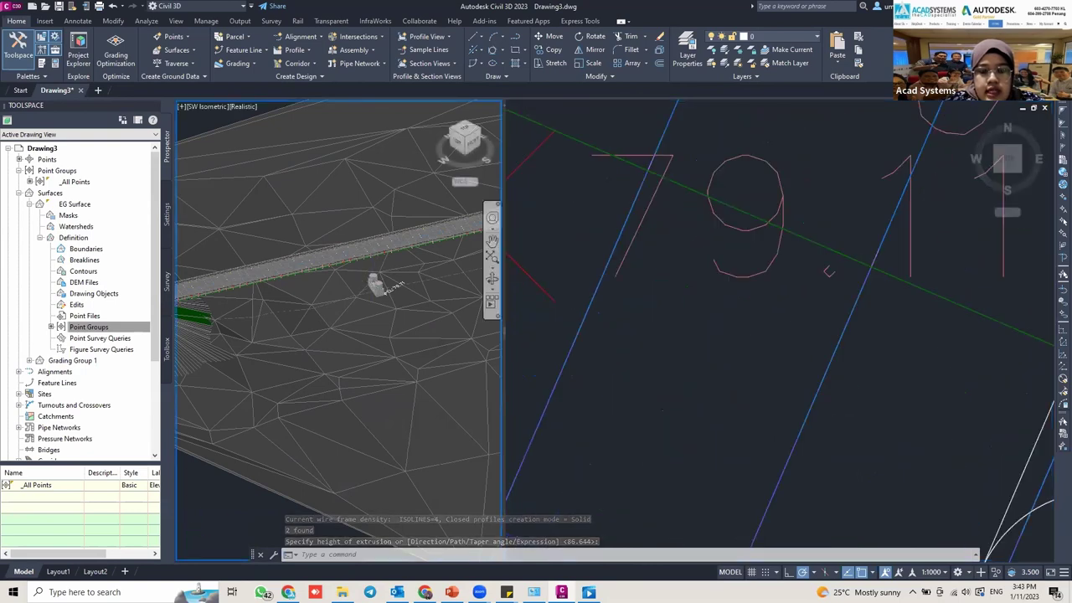
scroll(373, 281, "up", 6)
left_click(384, 285)
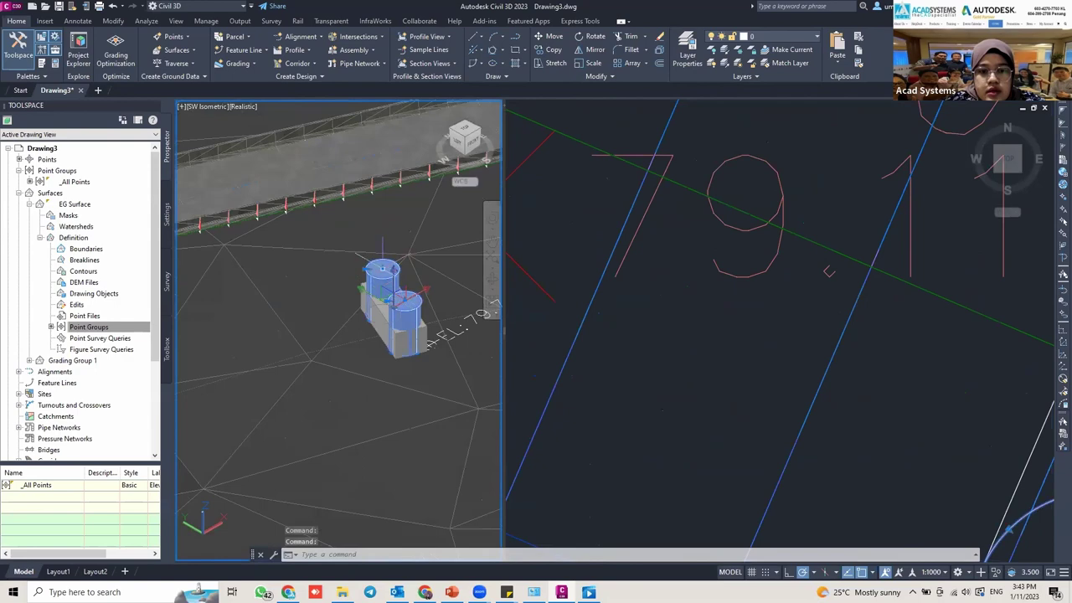
Stretch the first pier cylinder's top grip up near the bridge deck.
left_click(382, 267)
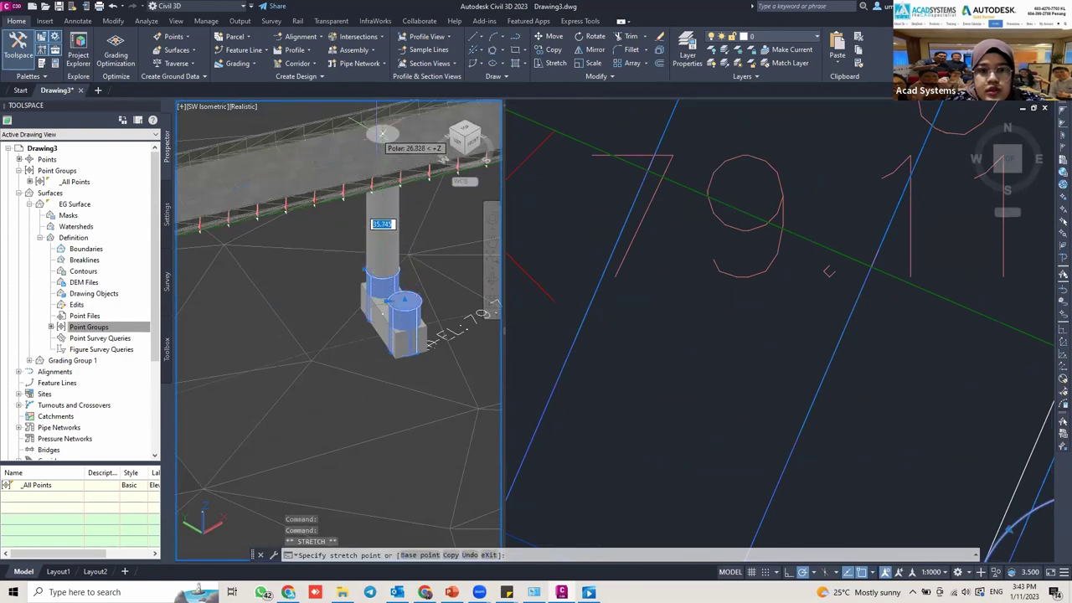
left_click(382, 134)
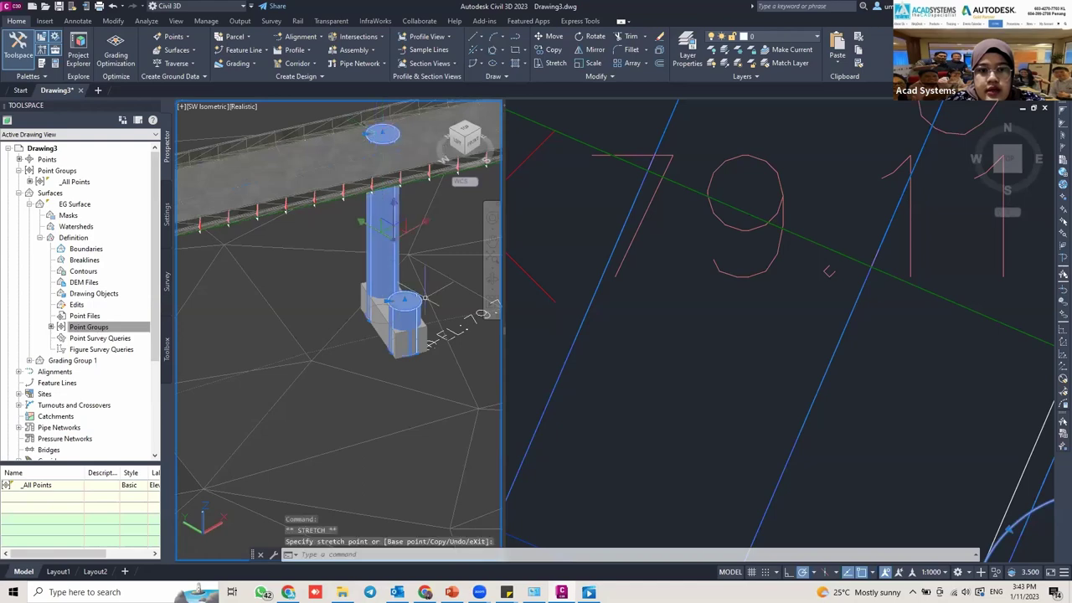
key("Escape")
Stretch the second pier cylinder upward toward the deck and view the columns from the side.
left_click(404, 302)
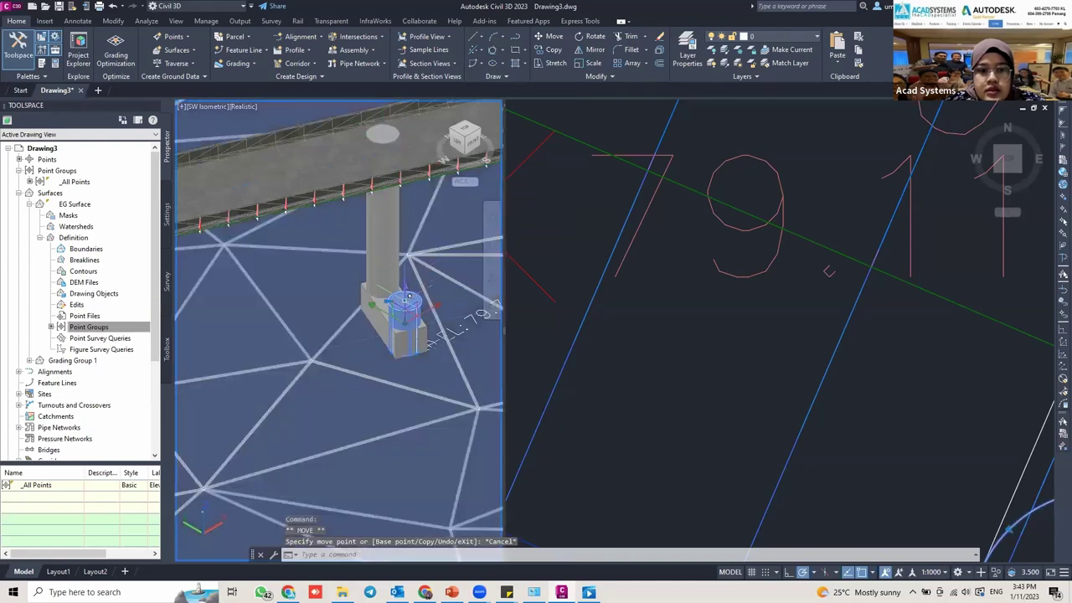
left_click(406, 285)
key("Escape")
right_click(407, 303, "shift")
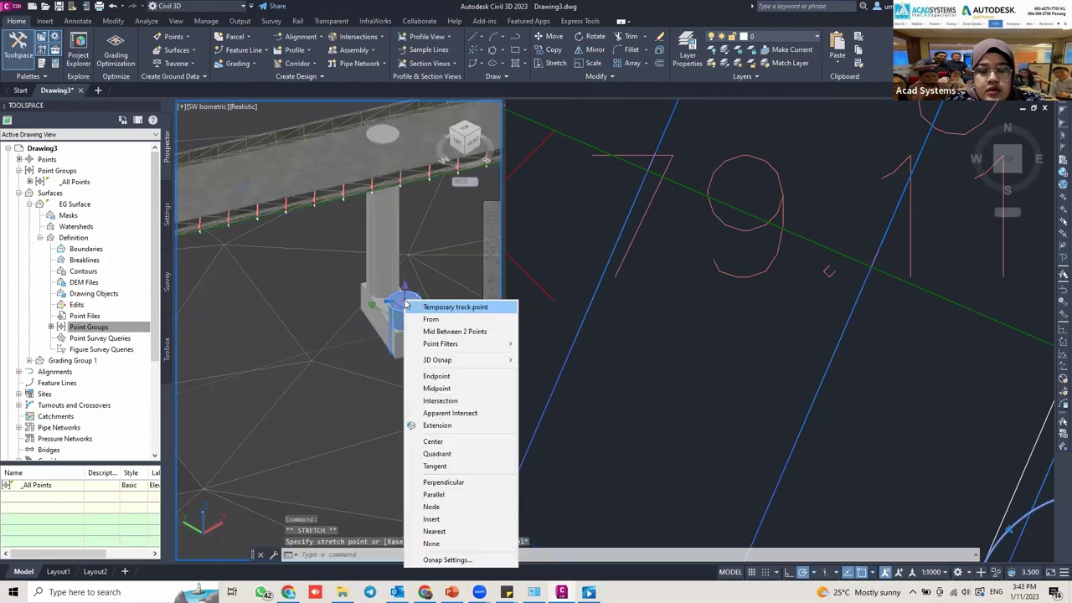
key("Escape")
key("Escape")
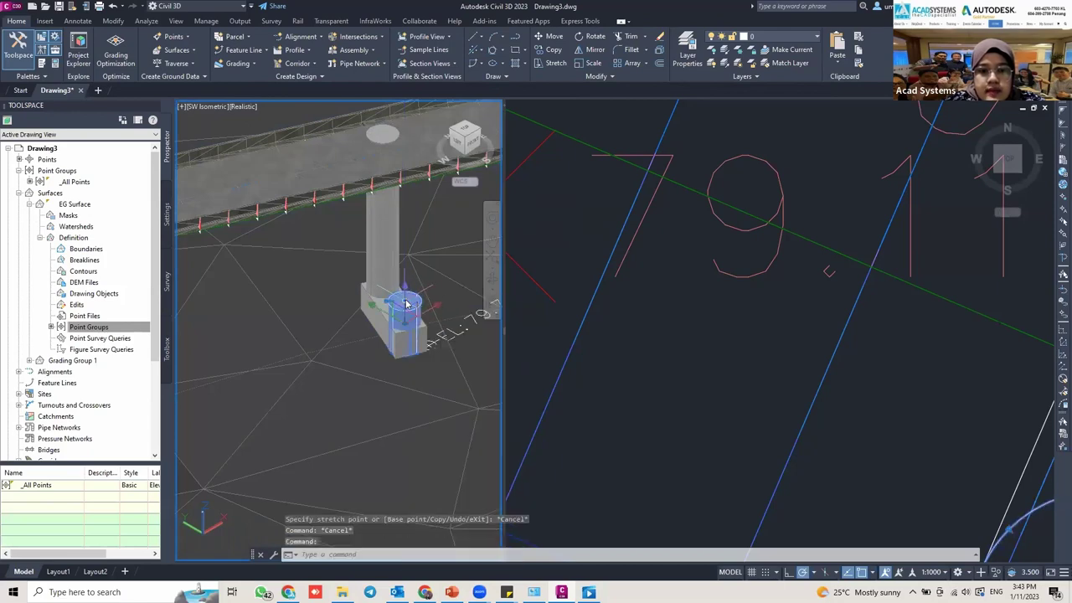
left_click(408, 303)
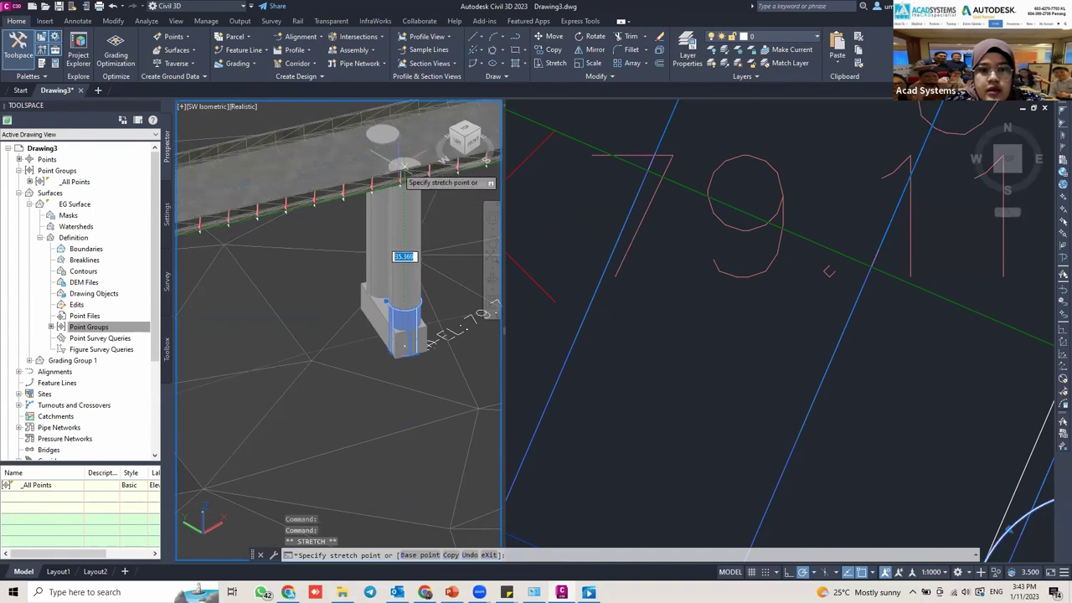
key("Escape")
key("Escape")
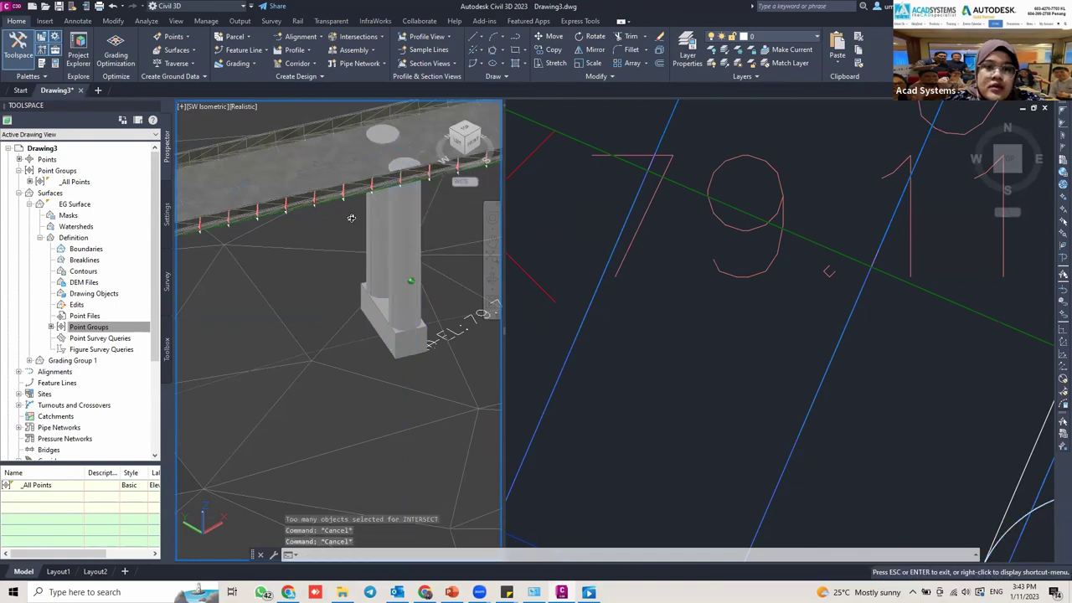
middle_click_drag(351, 218, 367, 174, "shift")
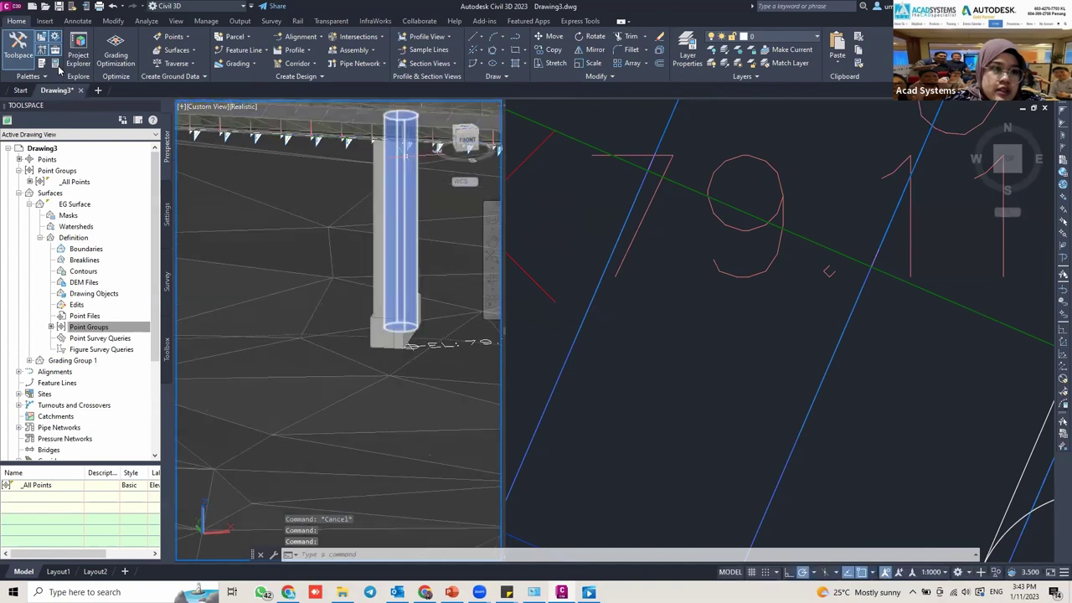
Change the pier column's Geometry Height from 35.590 to 35, then close Properties.
double_click(394, 234)
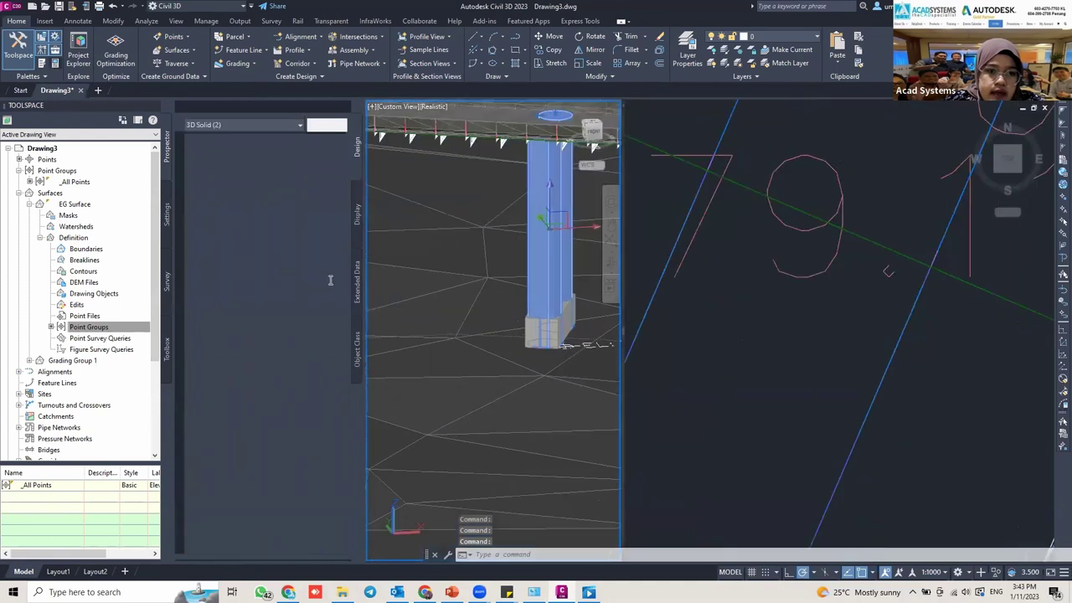
key("Escape")
key("Escape")
left_click(545, 164)
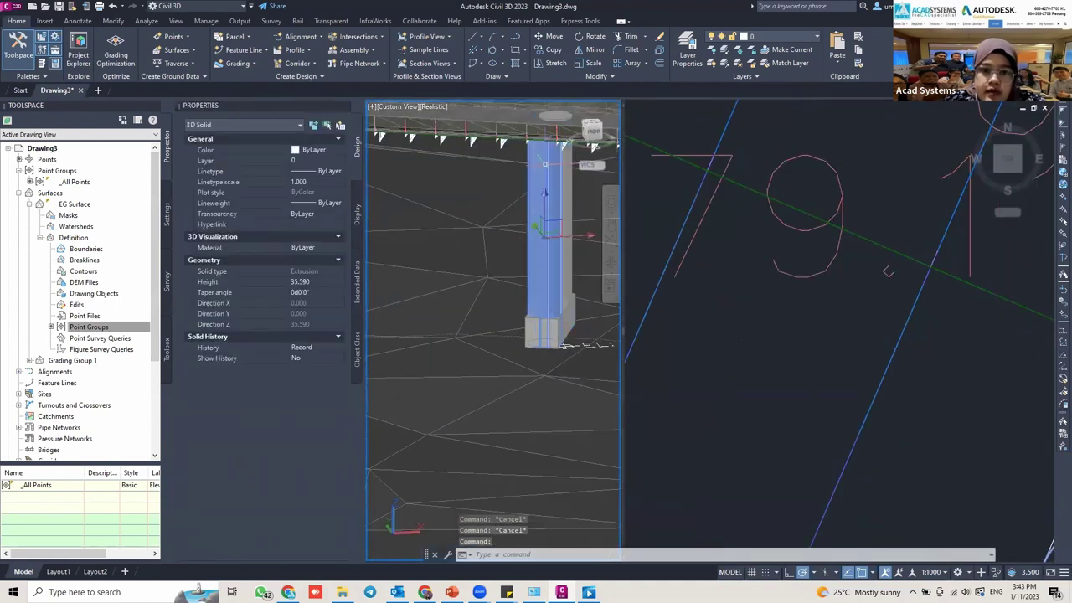
left_click(314, 282)
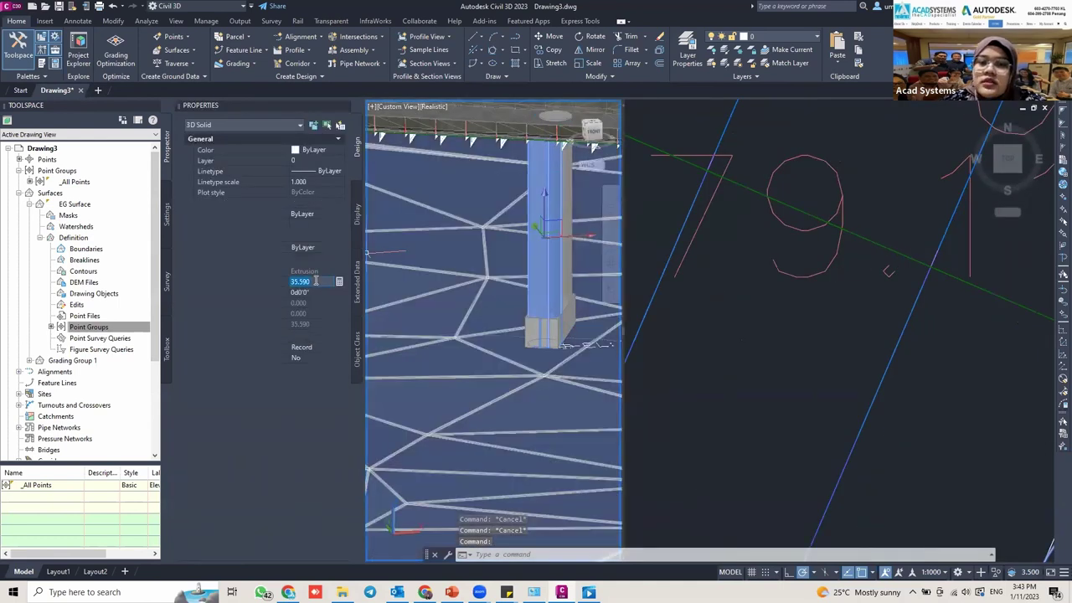
type("35")
key("Tab")
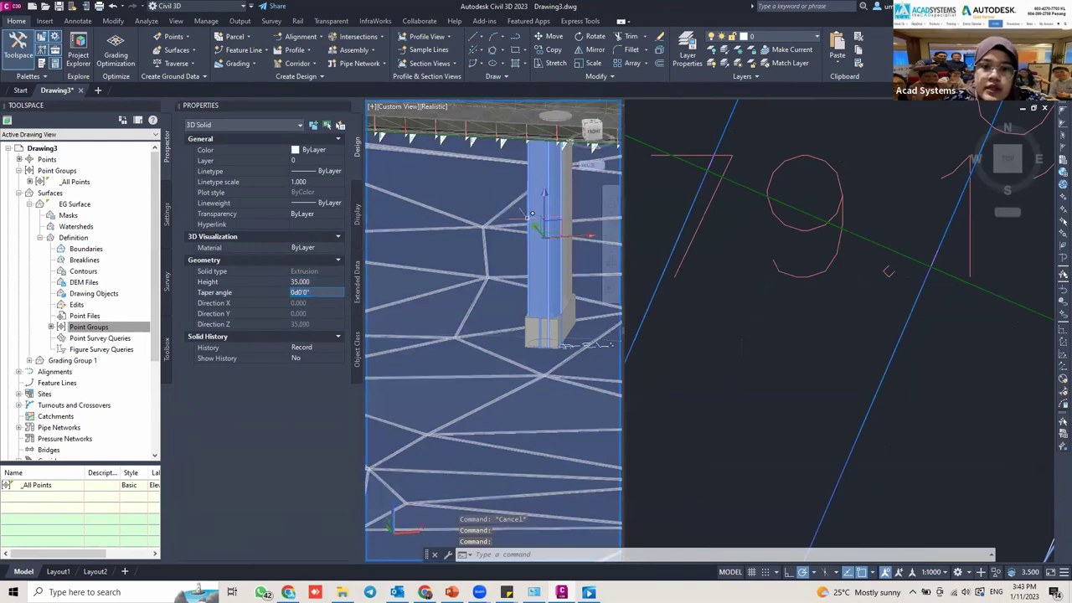
key("Escape")
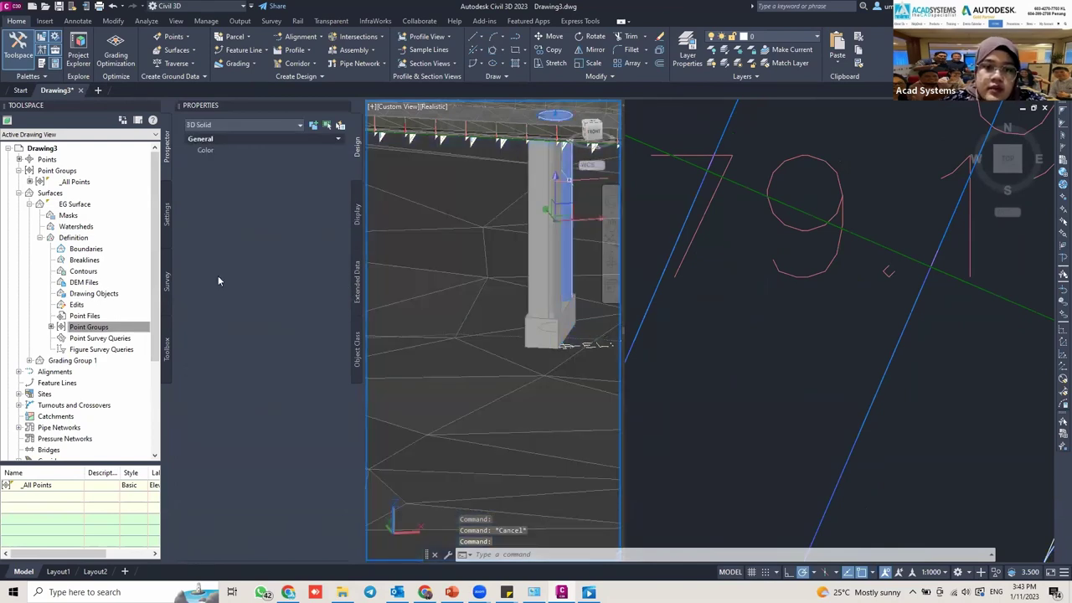
left_click(312, 281)
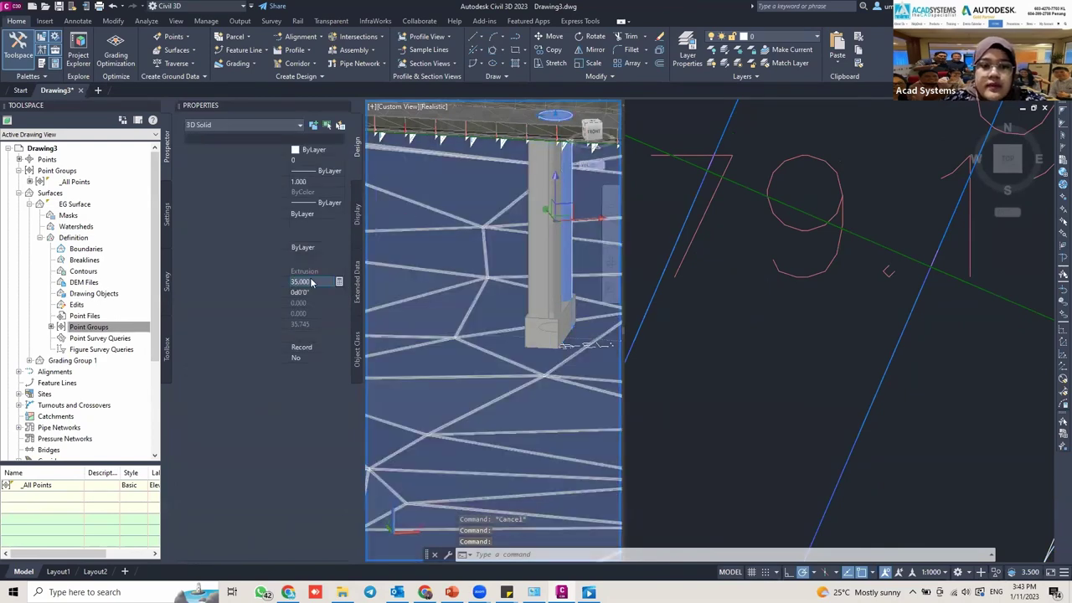
key("Escape")
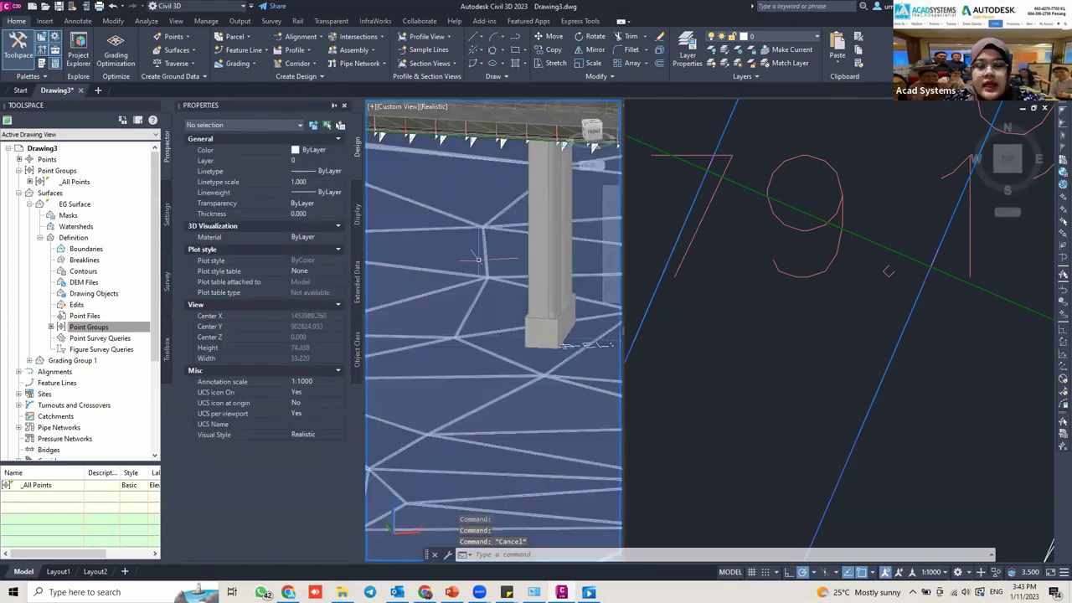
key("ctrl+1")
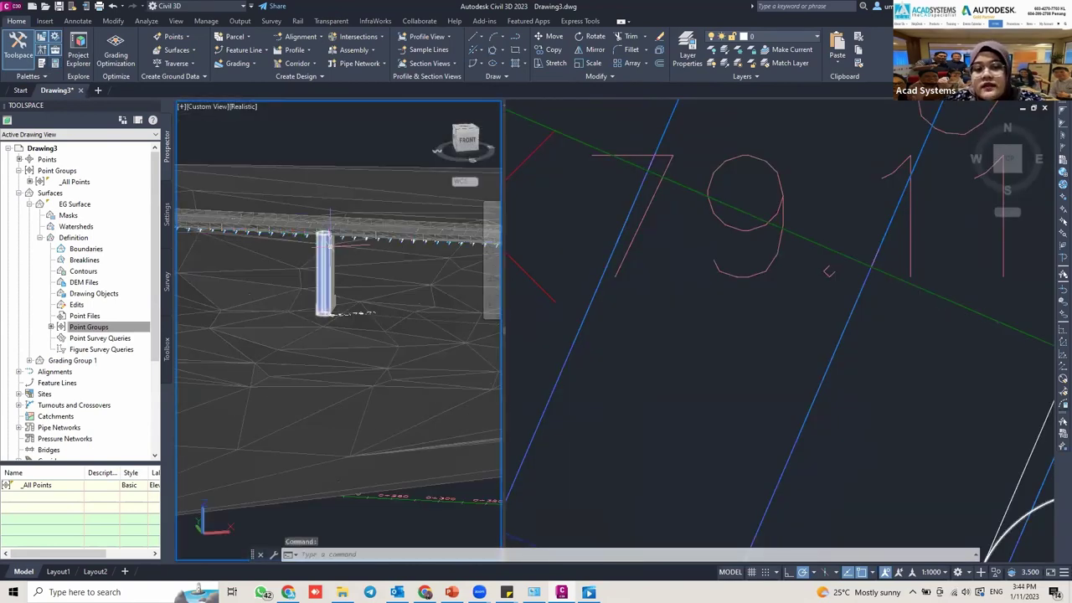
Inspect the column, deck and ground surface in 3D, then activate the Top plan viewport.
key("Escape")
key("Escape")
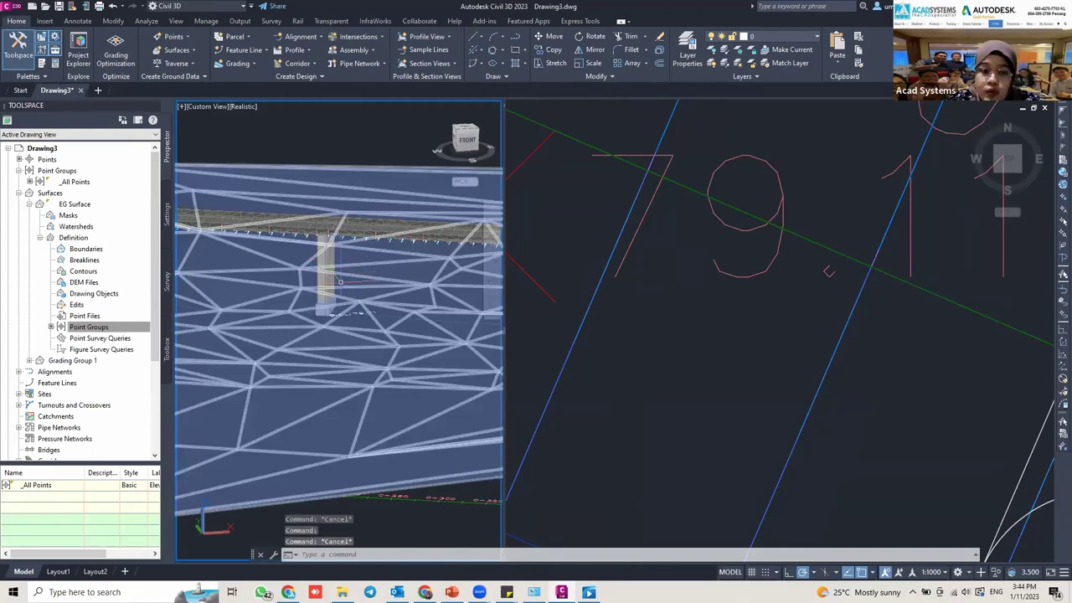
key("Escape")
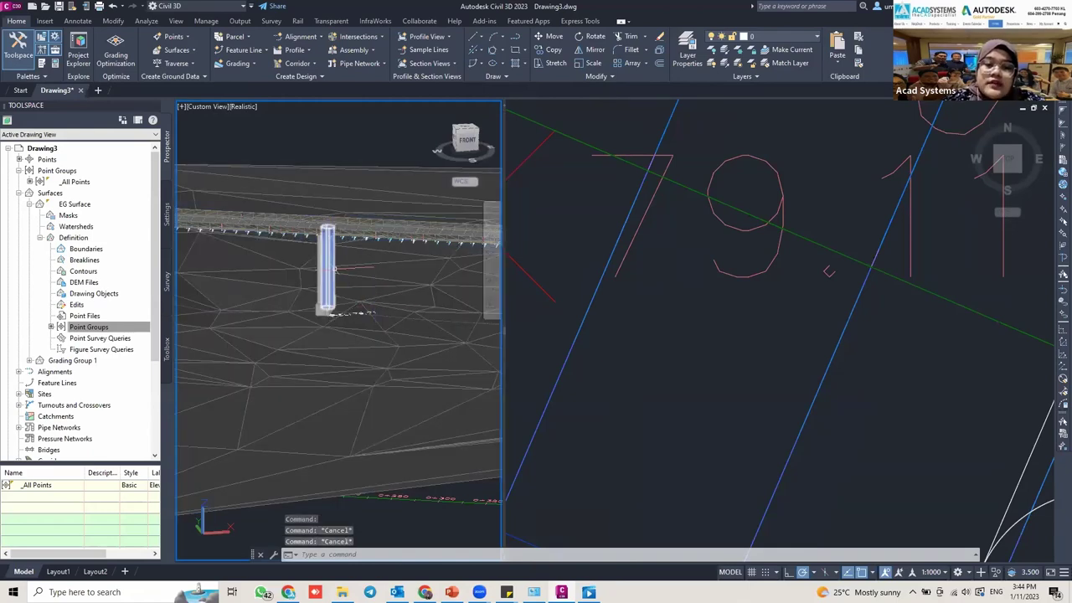
left_click(348, 243)
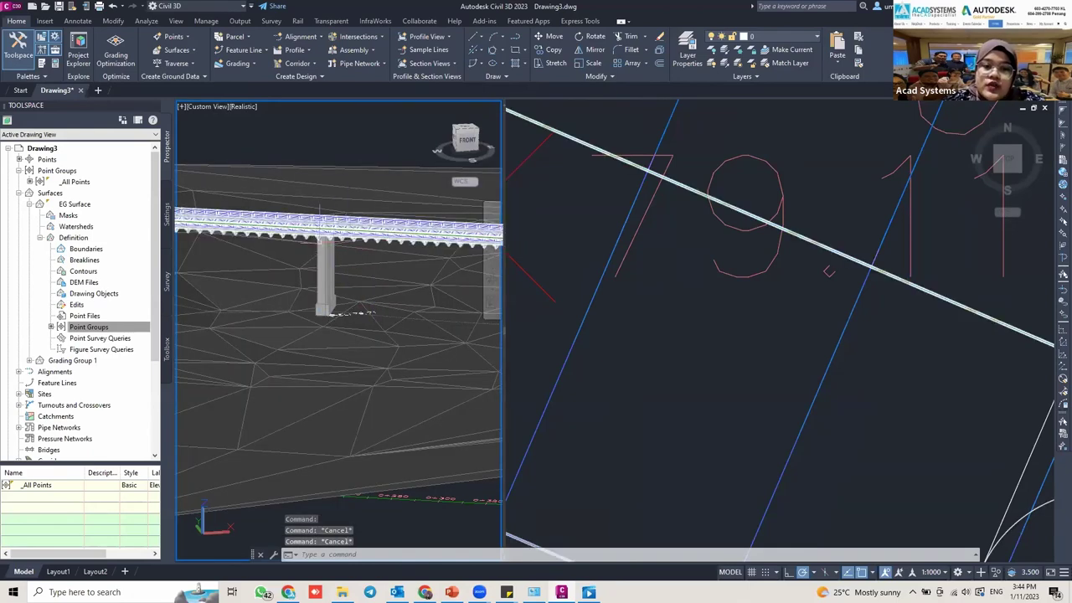
key("Escape")
scroll(326, 302, "up", 3)
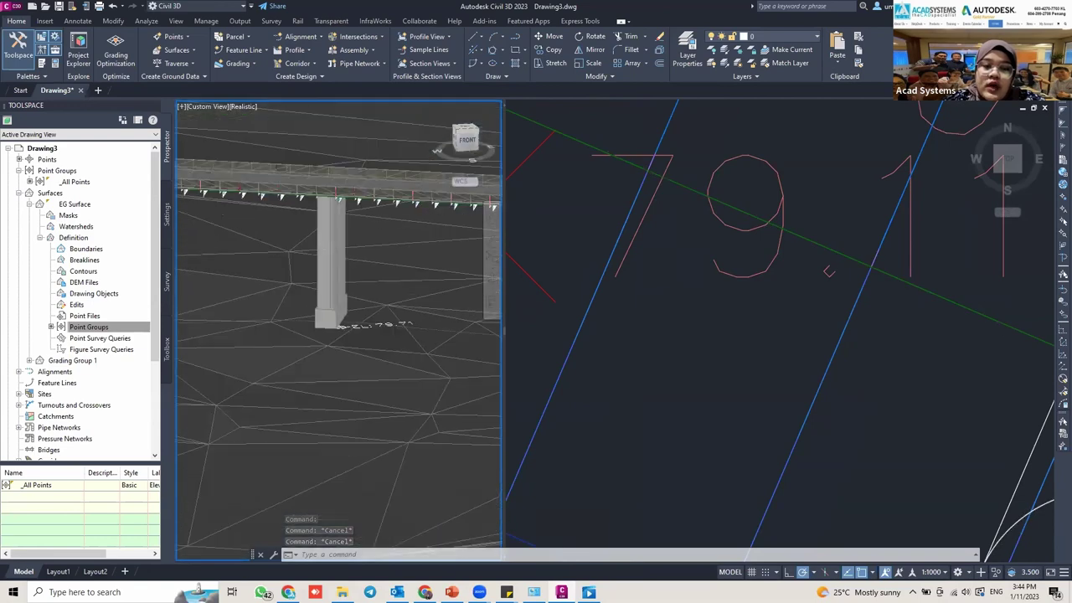
scroll(390, 253, "down", 4)
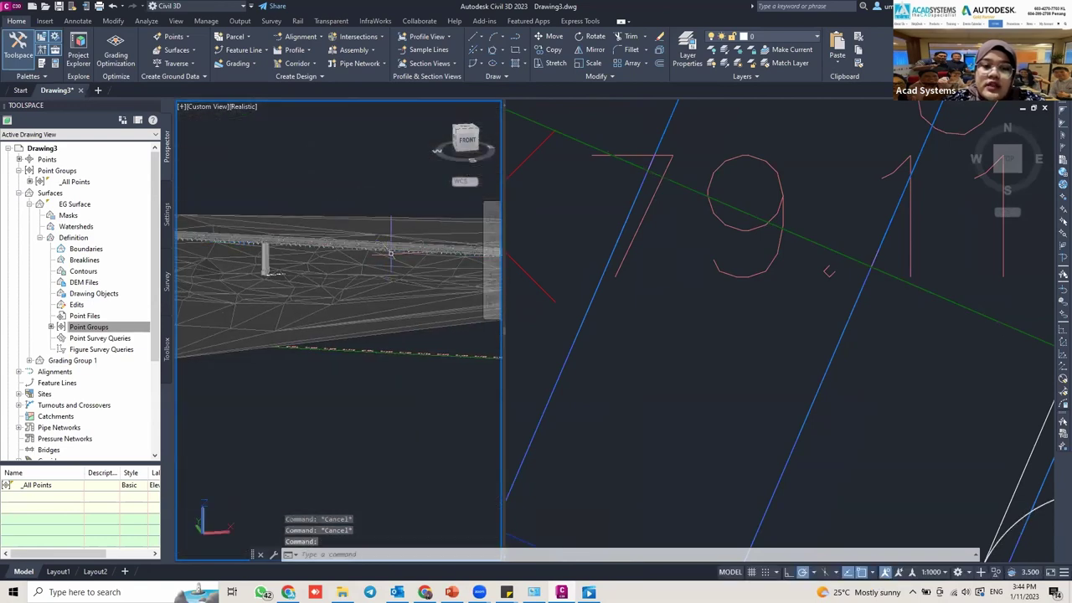
scroll(277, 252, "up", 3)
left_click(270, 249)
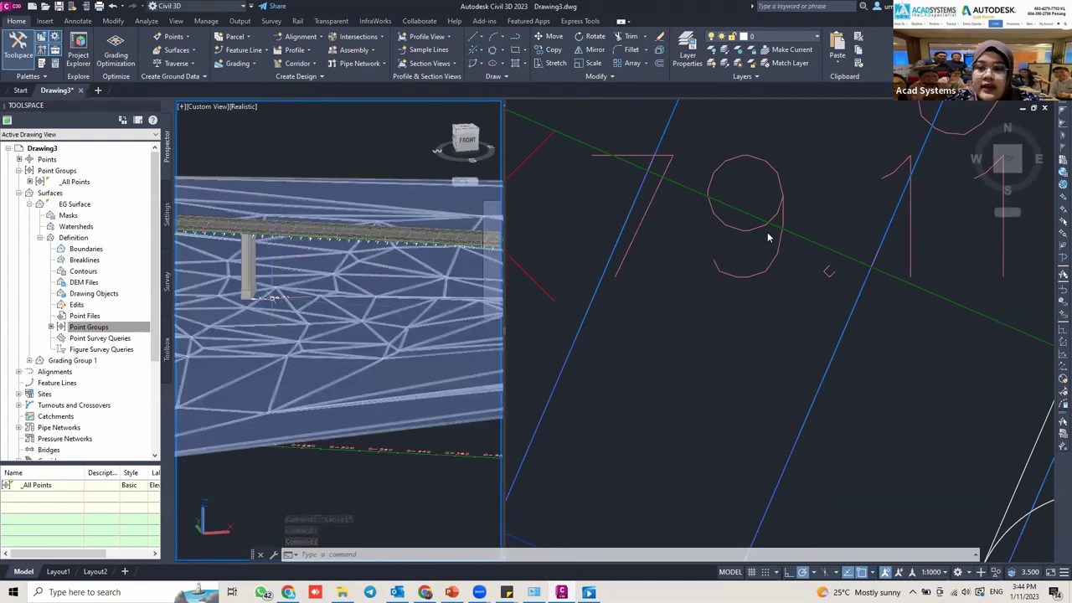
middle_click_drag(281, 239, 386, 278, "shift")
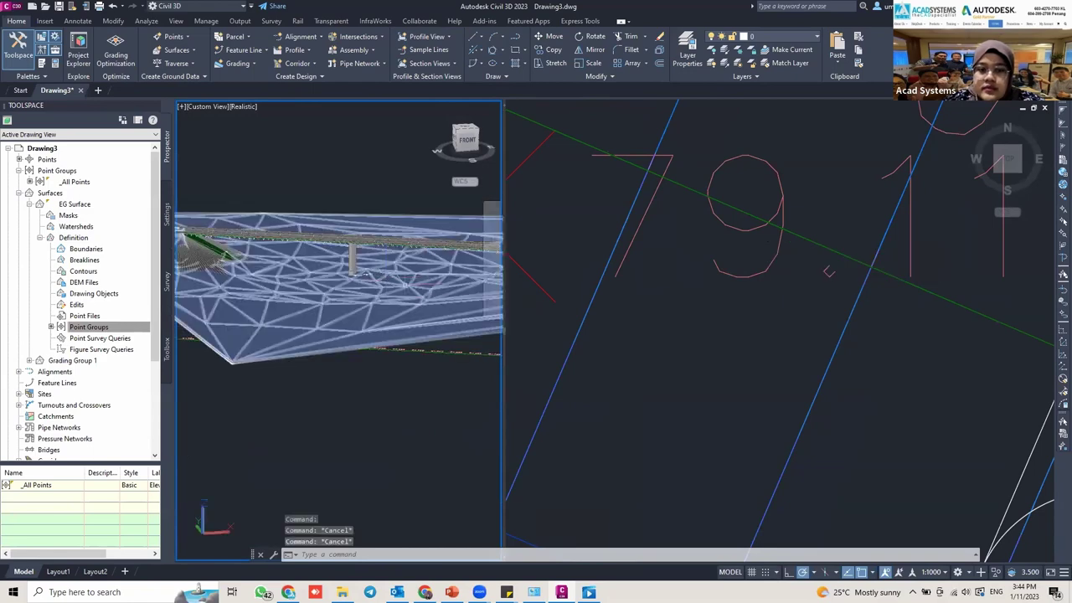
key("Escape")
key("Escape")
left_click(660, 319)
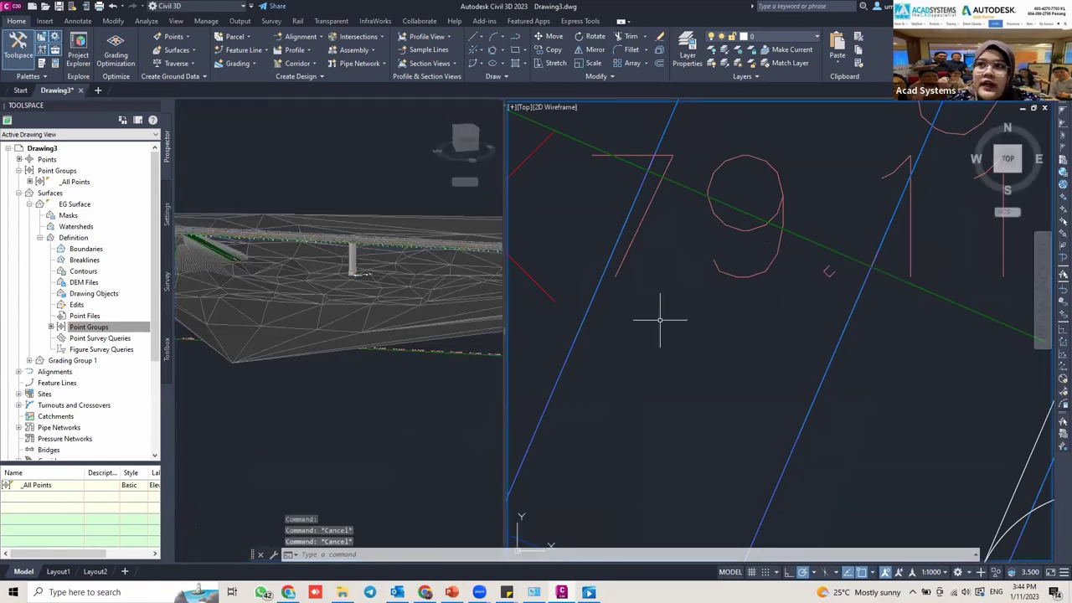
scroll(721, 260, "down", 4)
middle_click_drag(720, 259, 669, 285)
scroll(634, 259, "down", 2)
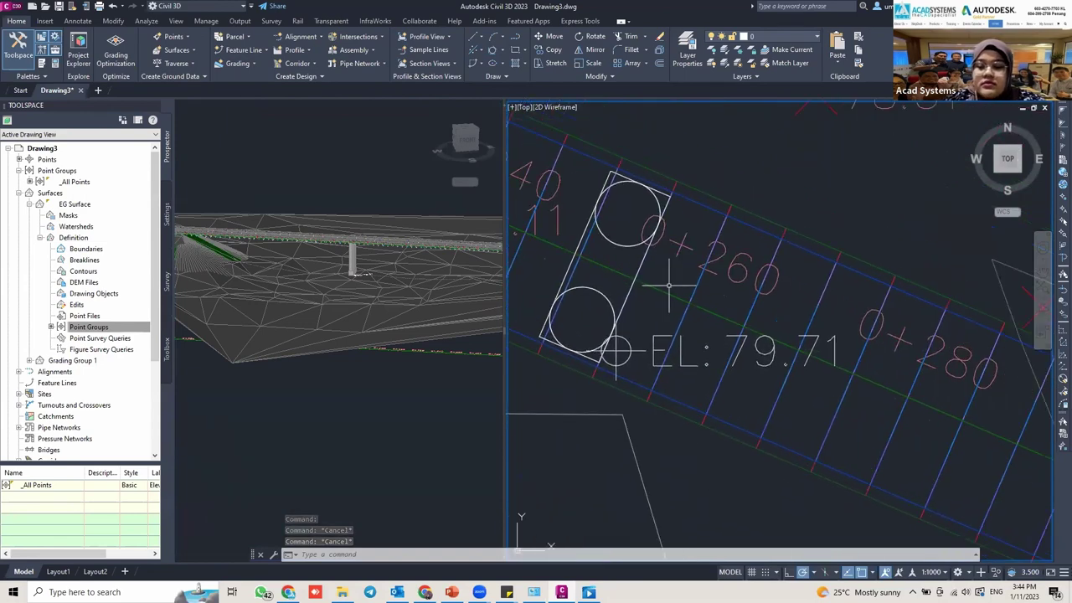
left_click(668, 285)
key("Delete")
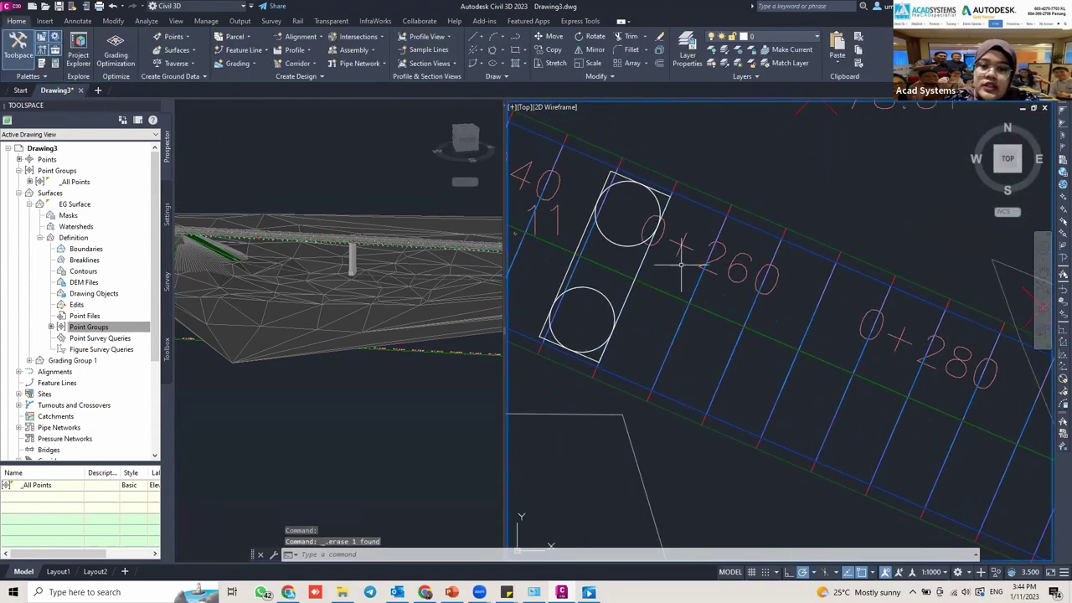
mouse_move(660, 266)
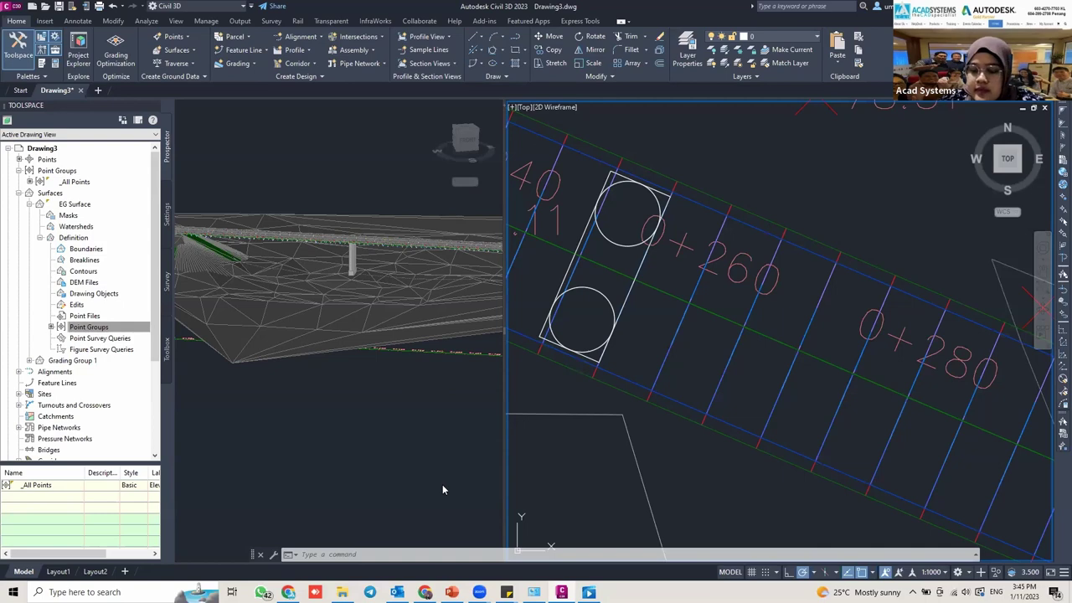
mouse_move(425, 592)
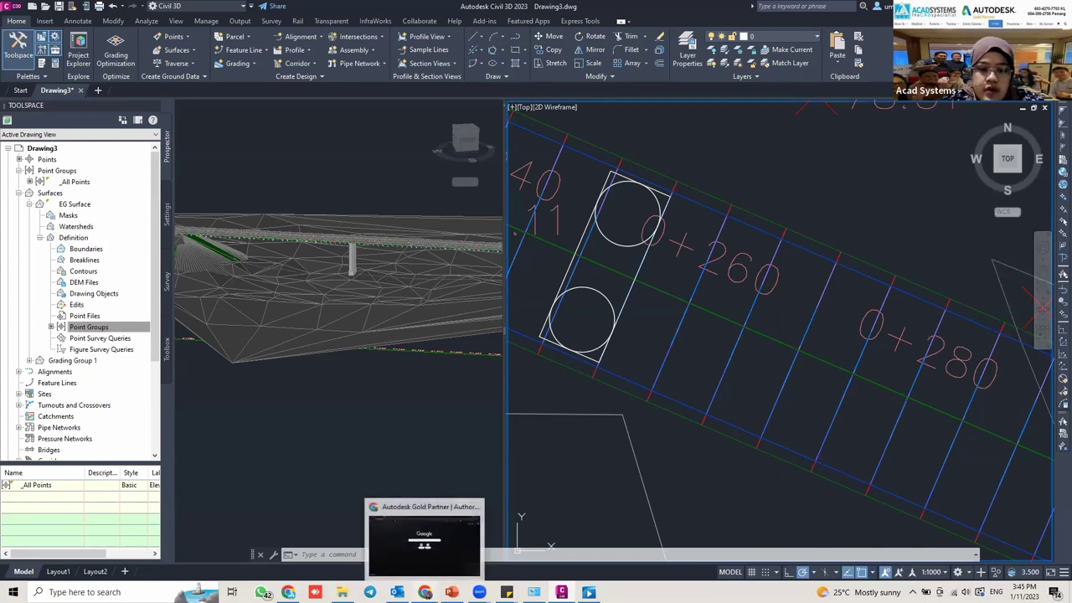
Bring the Acad Systems site forward in Chrome and dismiss the customer review card.
left_click(425, 540)
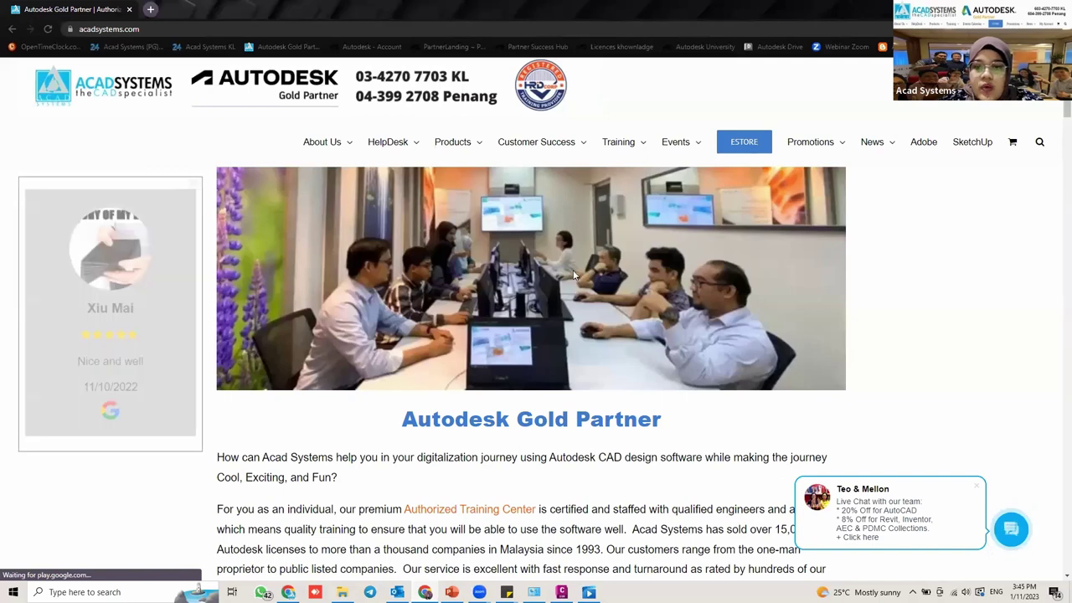
left_click(192, 191)
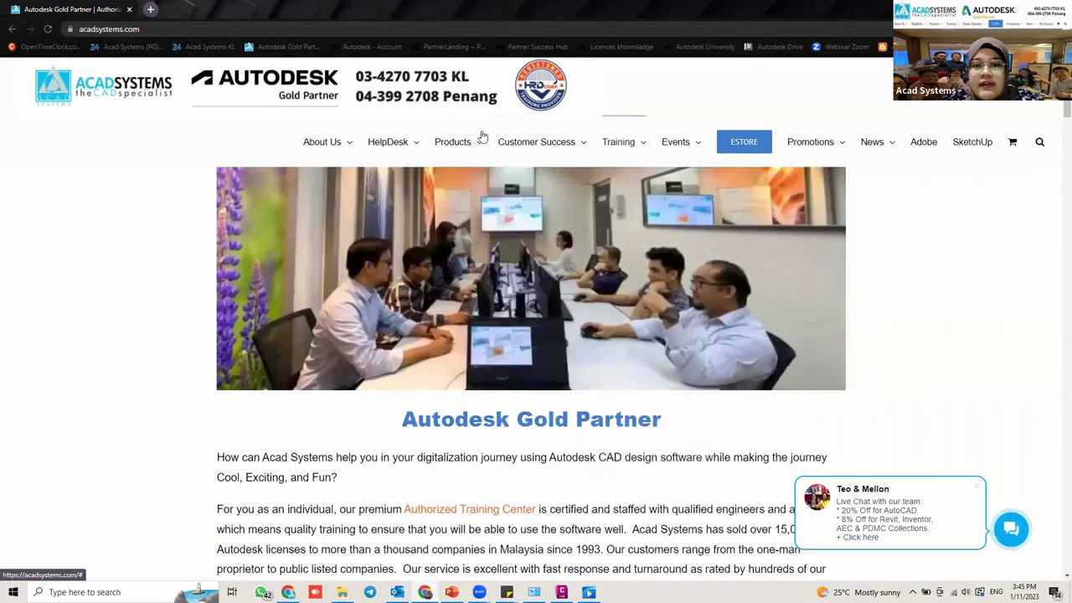
mouse_move(455, 141)
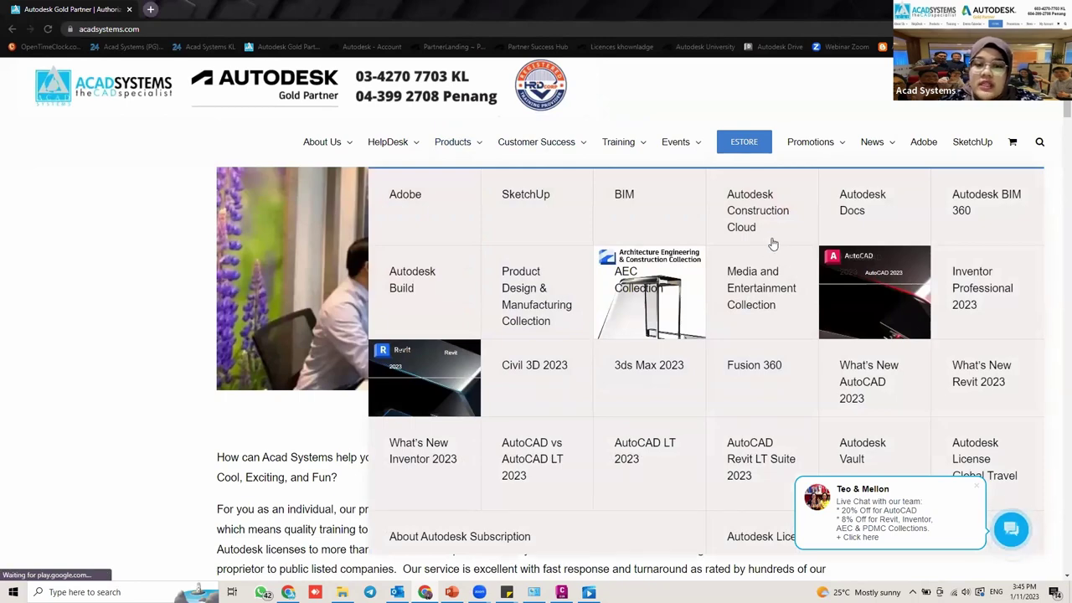
Scroll down to the Latest Autodesk Online Lessons list, led by Basic Bridge Design in Civil 3D.
scroll(779, 243, "down", 4)
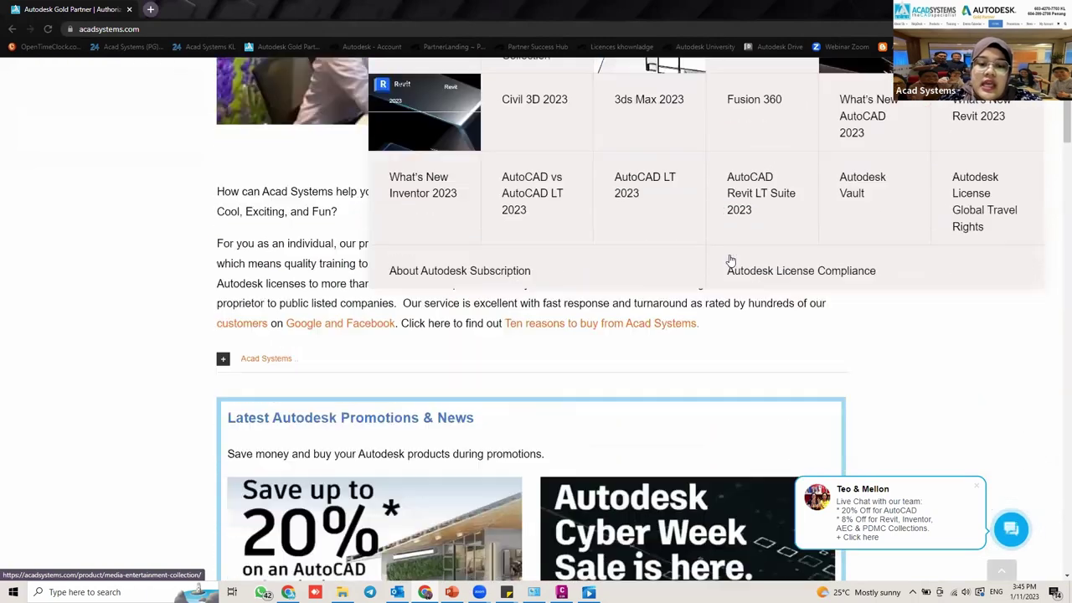
scroll(734, 260, "down", 3)
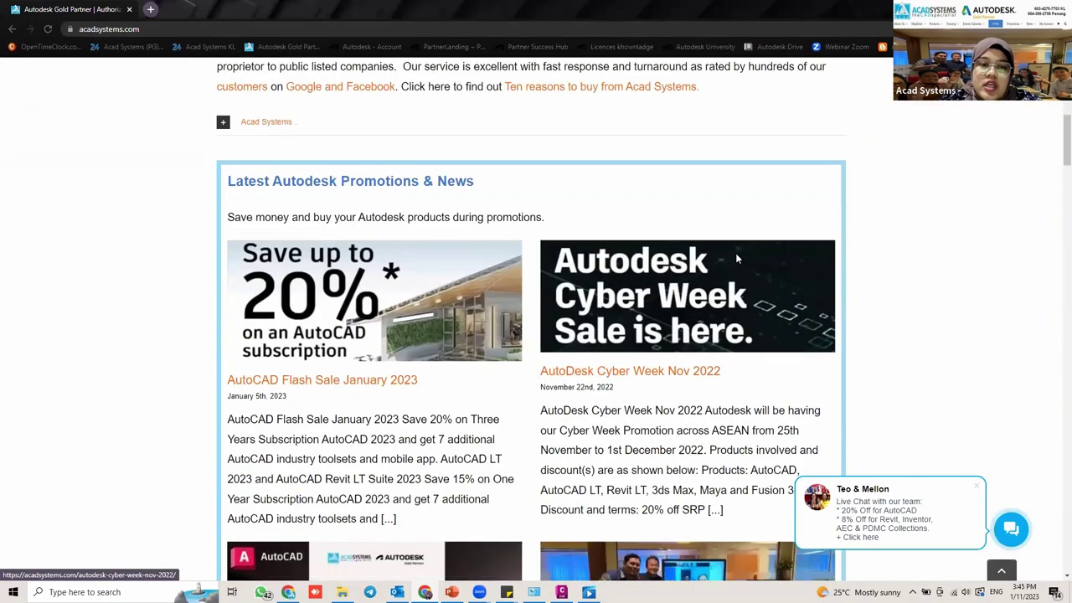
scroll(547, 185, "down", 2)
scroll(645, 214, "up", 1)
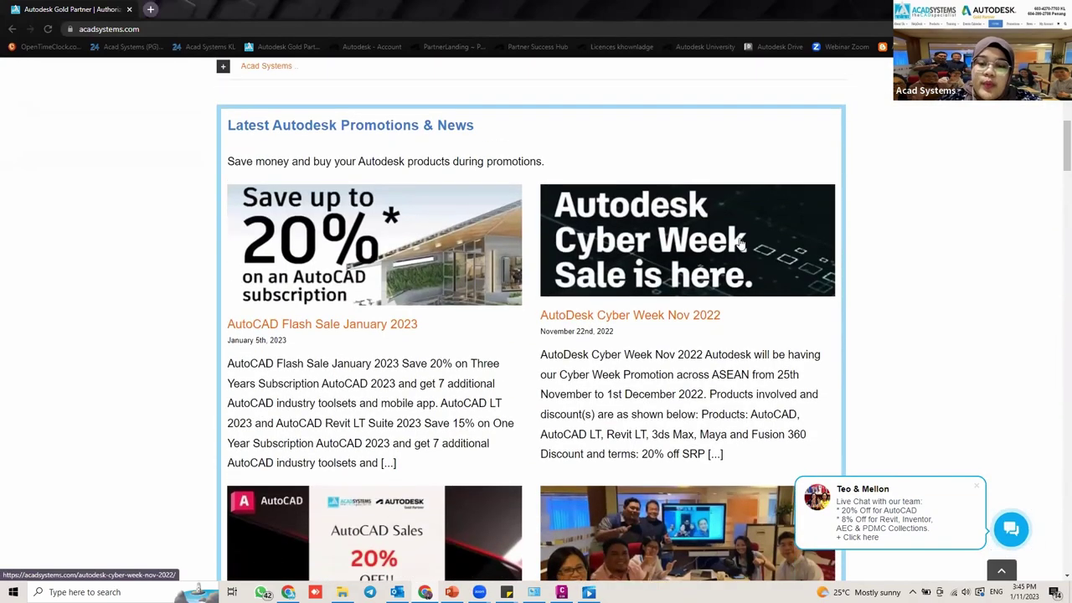
scroll(742, 242, "down", 2)
scroll(742, 242, "down", 2)
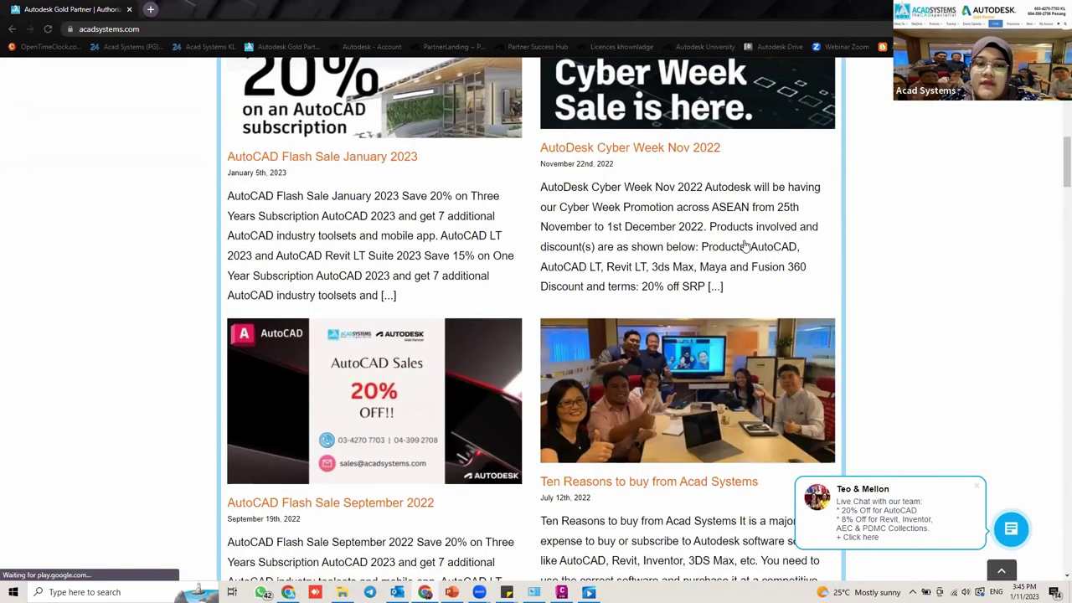
scroll(745, 247, "down", 1)
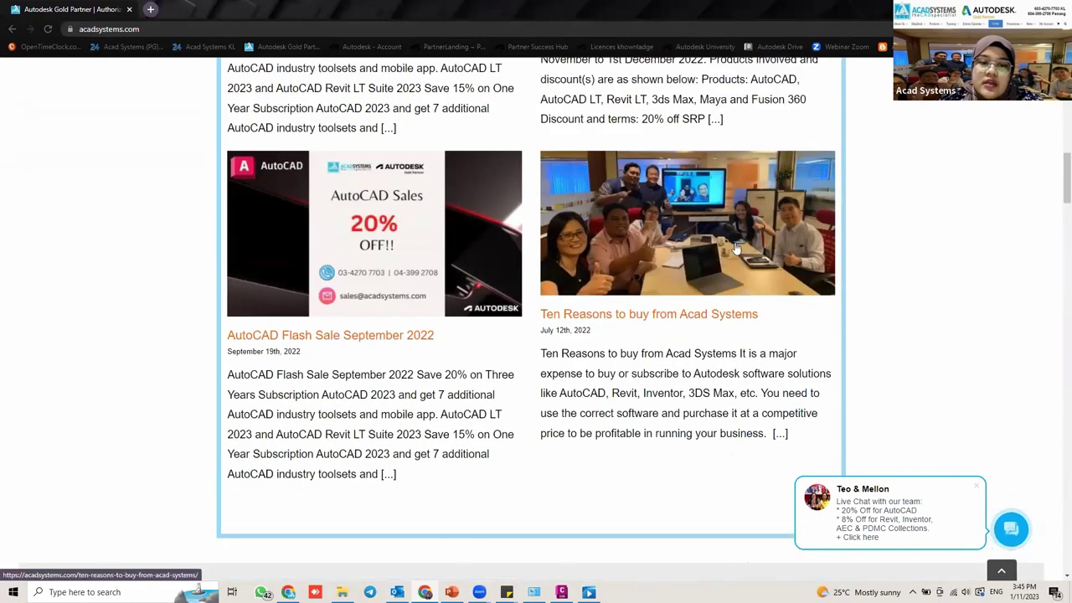
scroll(692, 276, "down", 5)
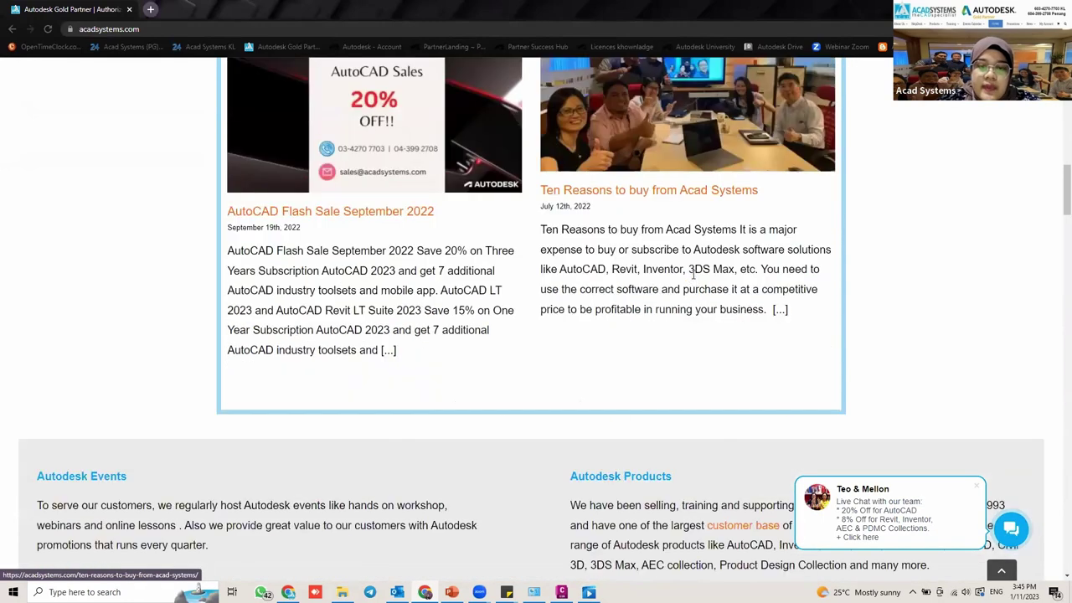
scroll(693, 278, "down", 13)
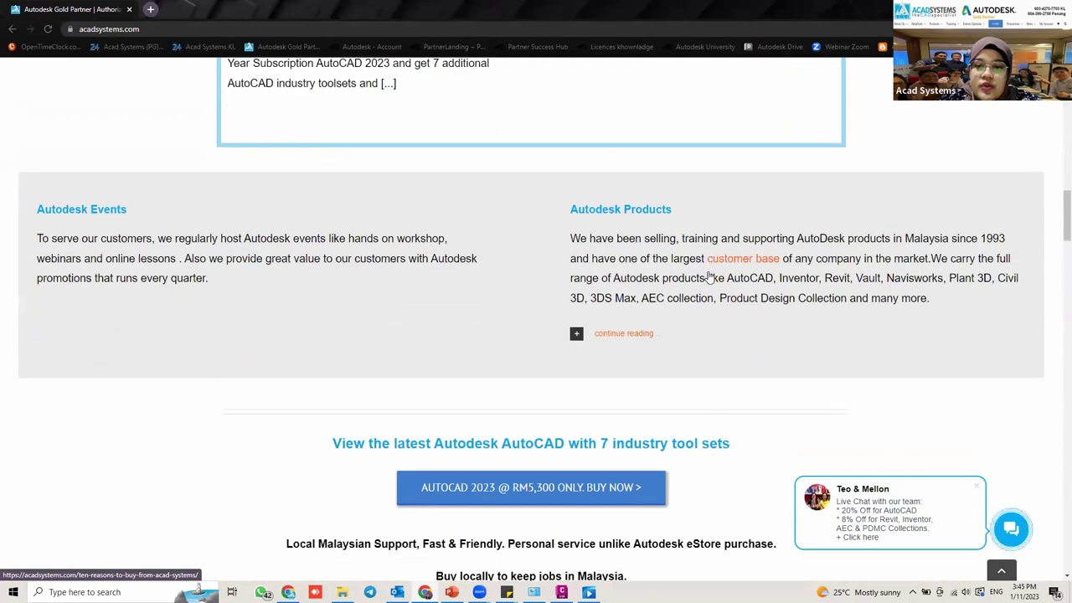
scroll(713, 305, "down", 6)
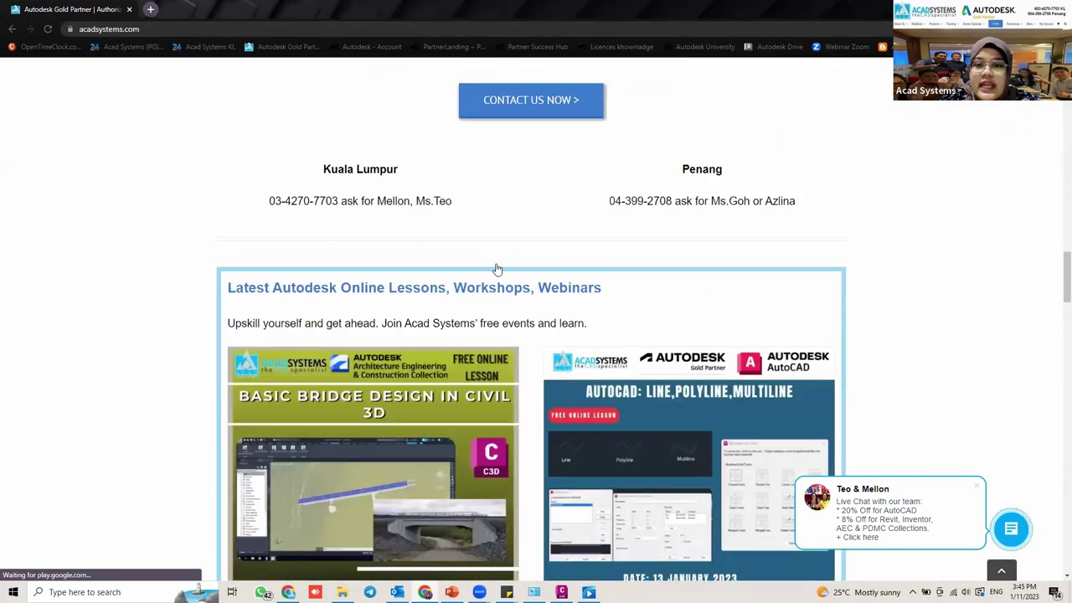
scroll(643, 297, "down", 3)
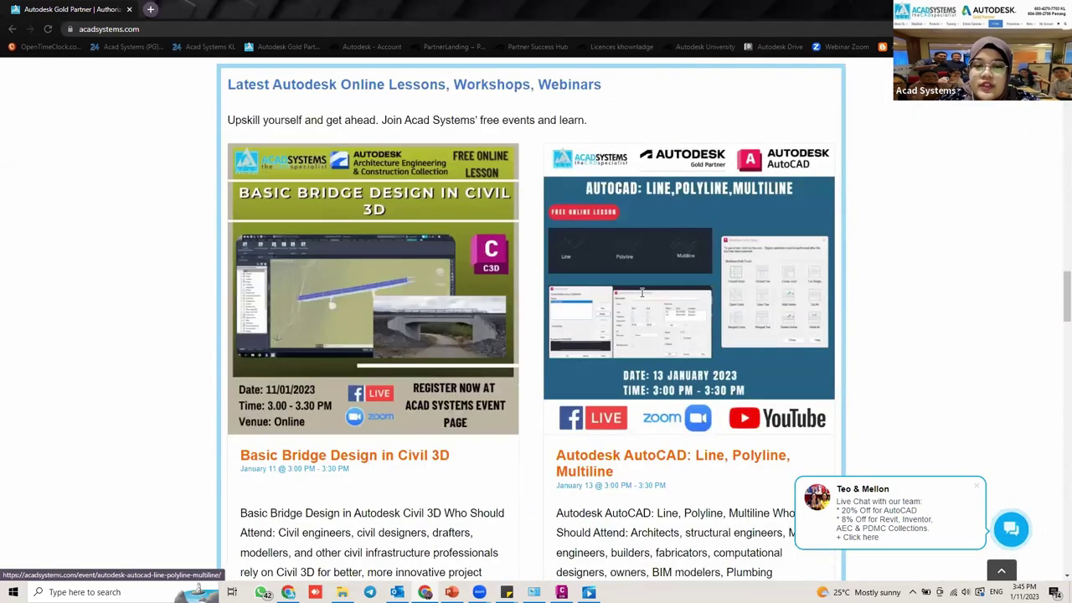
scroll(644, 288, "down", 1)
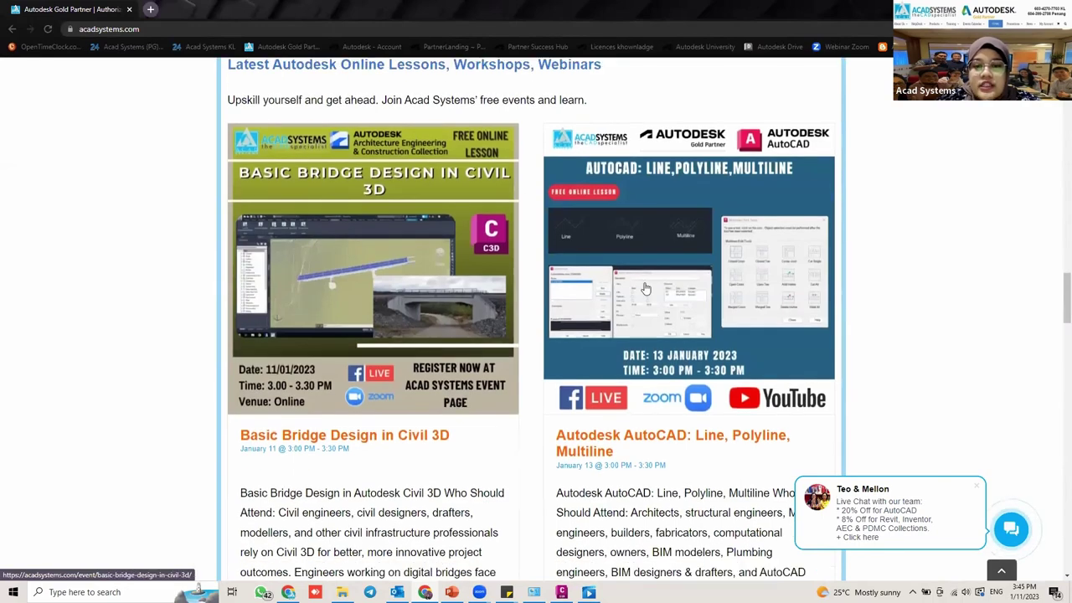
scroll(646, 289, "down", 7)
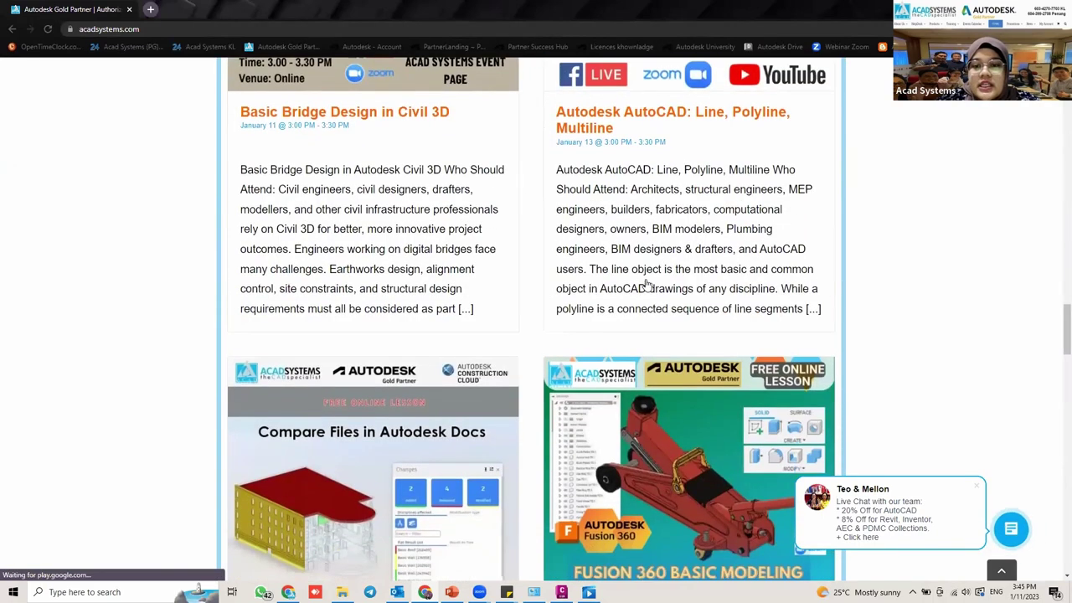
scroll(646, 286, "down", 10)
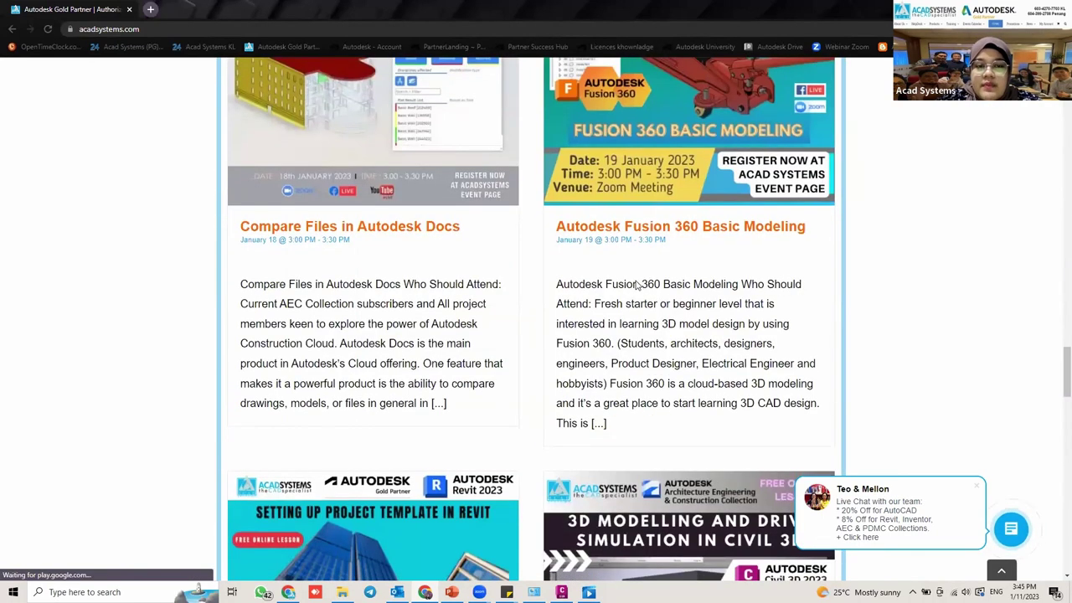
scroll(636, 286, "down", 2)
scroll(636, 286, "down", 3)
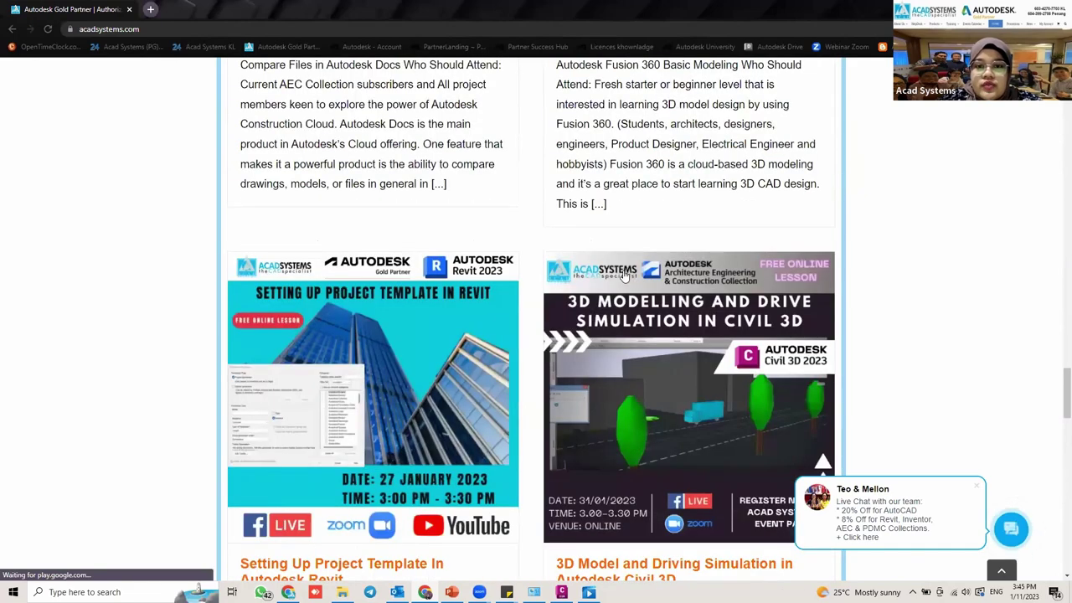
scroll(624, 277, "up", 15)
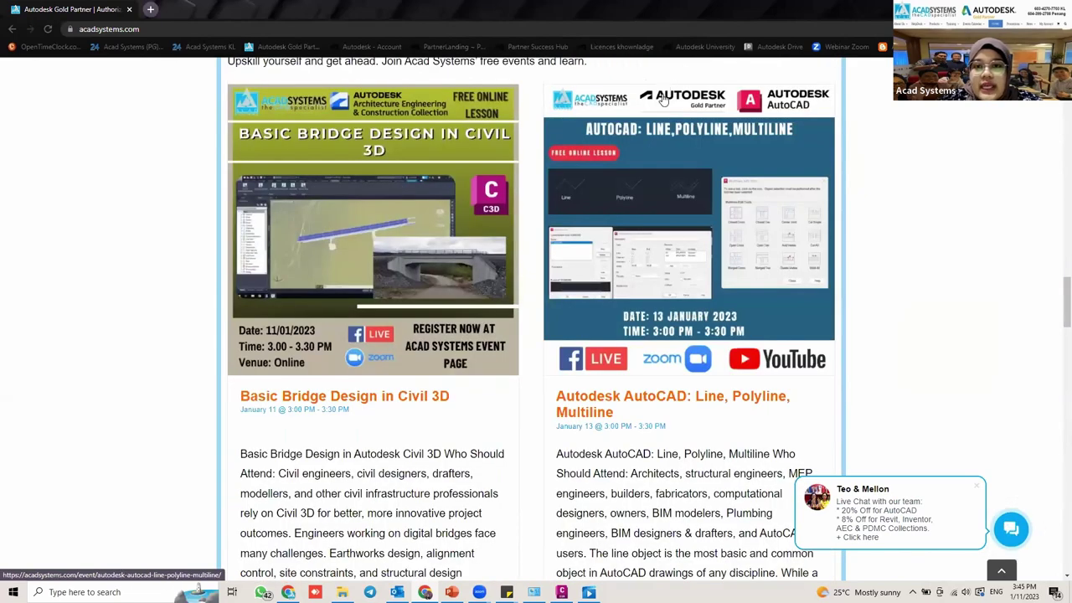
scroll(666, 109, "down", 7)
scroll(670, 125, "up", 7)
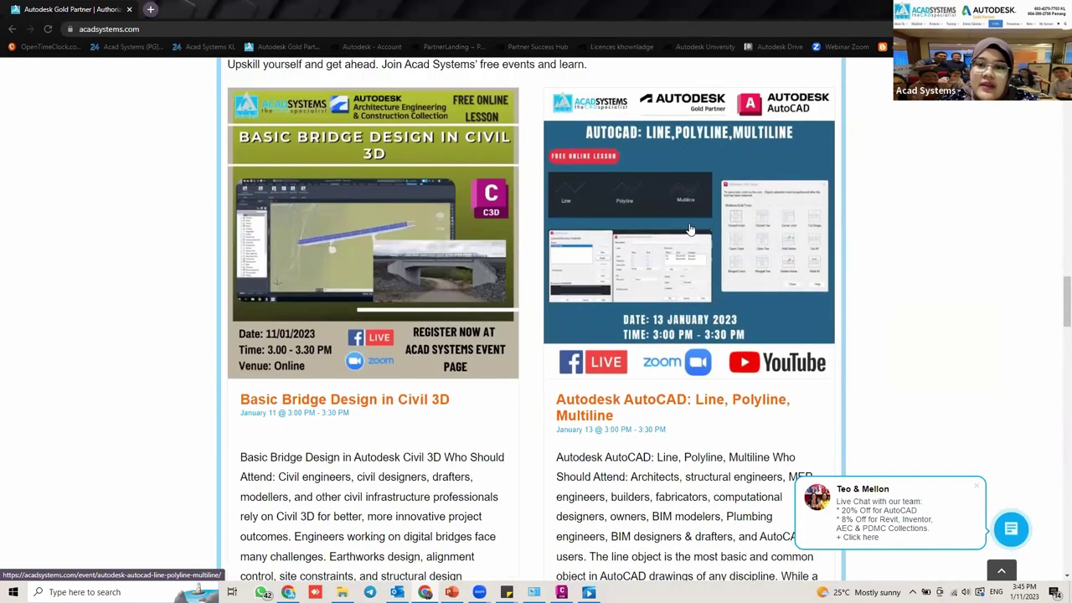
View the AutoCAD: Line, Polyline, Multiline event page, reading the RSVP form, description and training schedule.
left_click(752, 232)
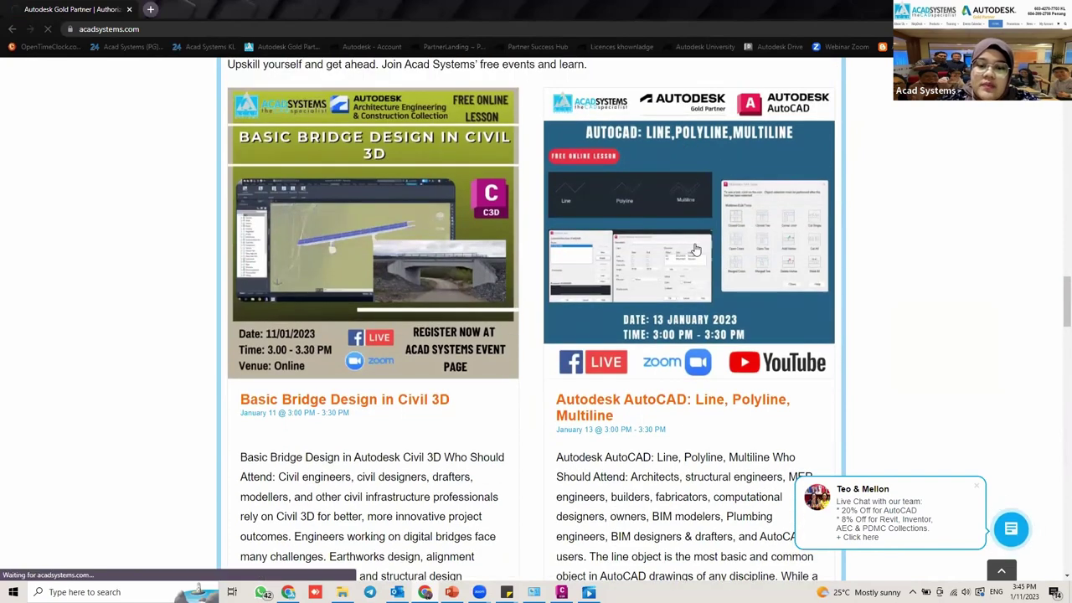
scroll(489, 330, "down", 7)
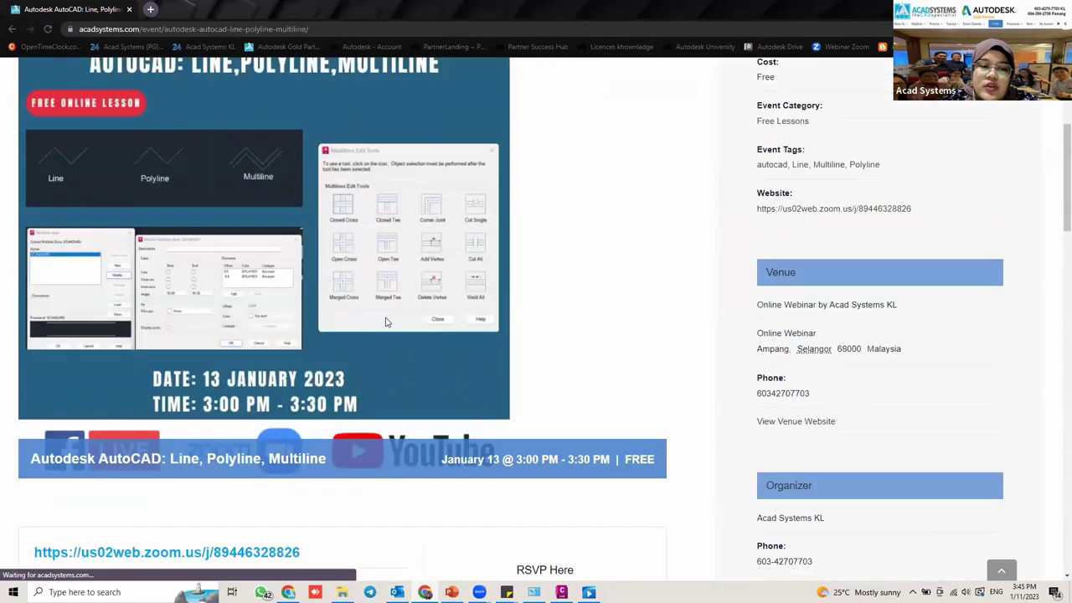
scroll(164, 242, "down", 2)
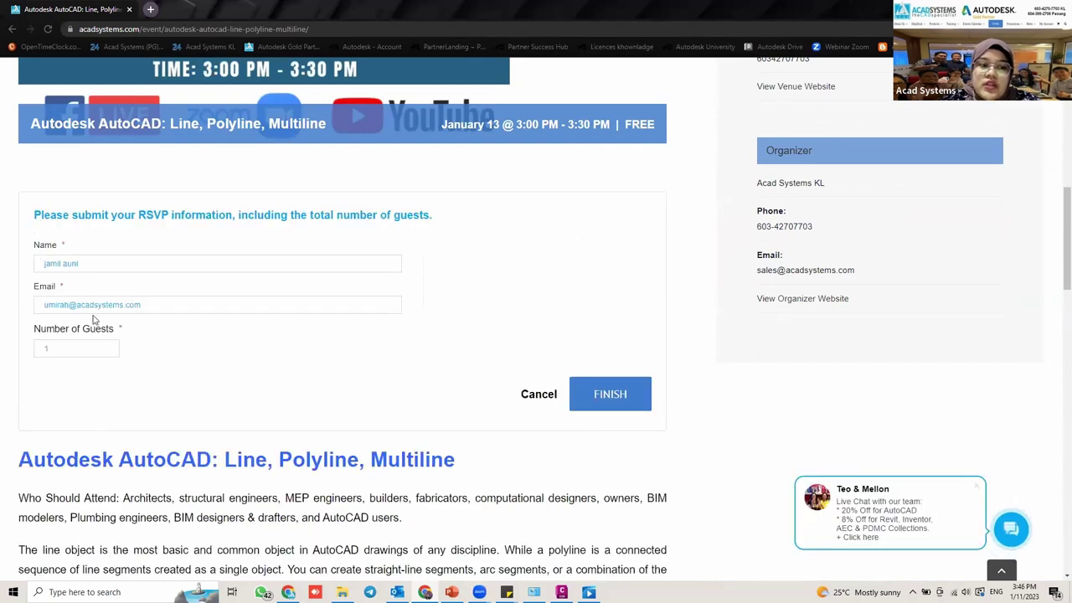
scroll(198, 293, "down", 2)
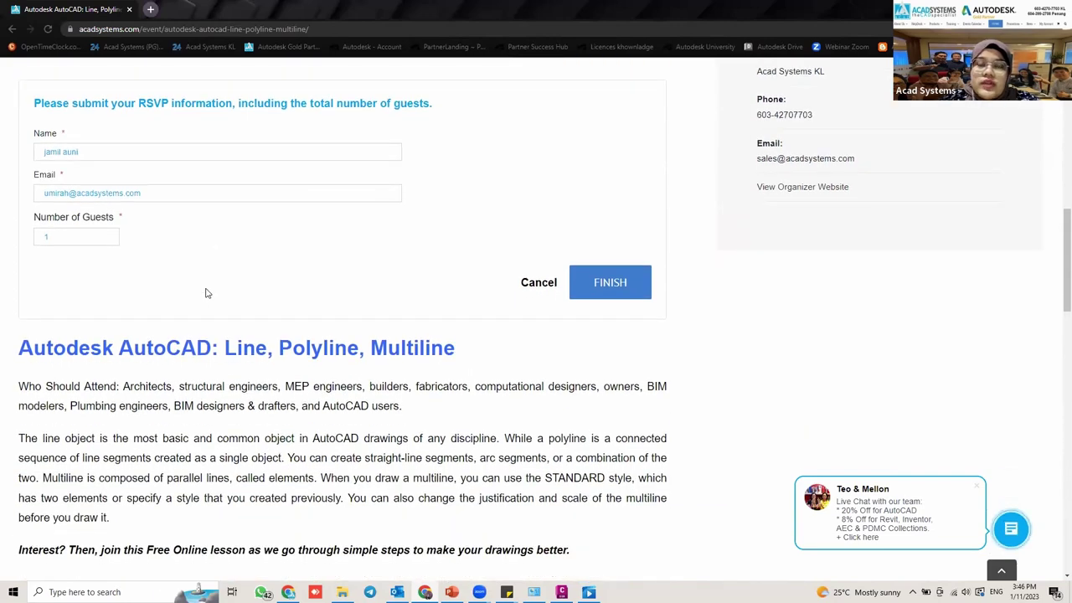
scroll(312, 338, "up", 2)
scroll(315, 336, "up", 1)
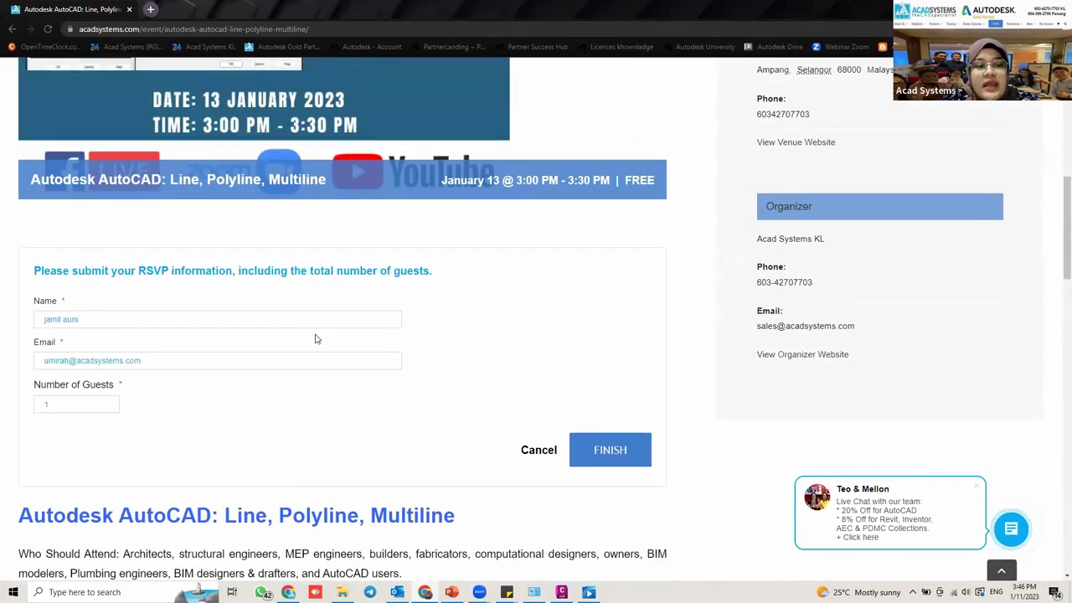
scroll(315, 339, "down", 3)
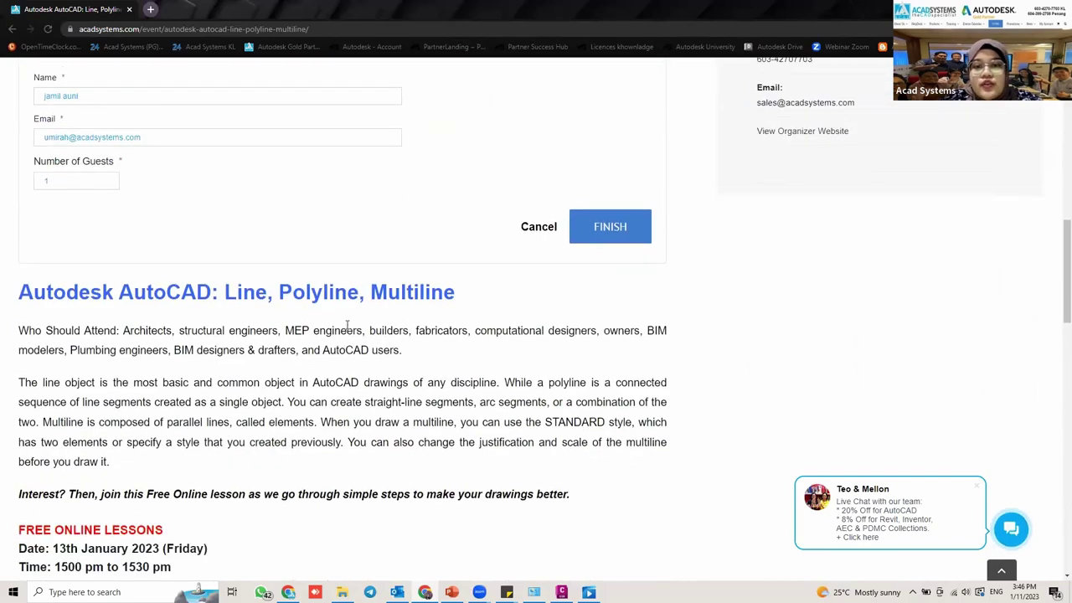
scroll(347, 327, "down", 1)
scroll(362, 324, "down", 1)
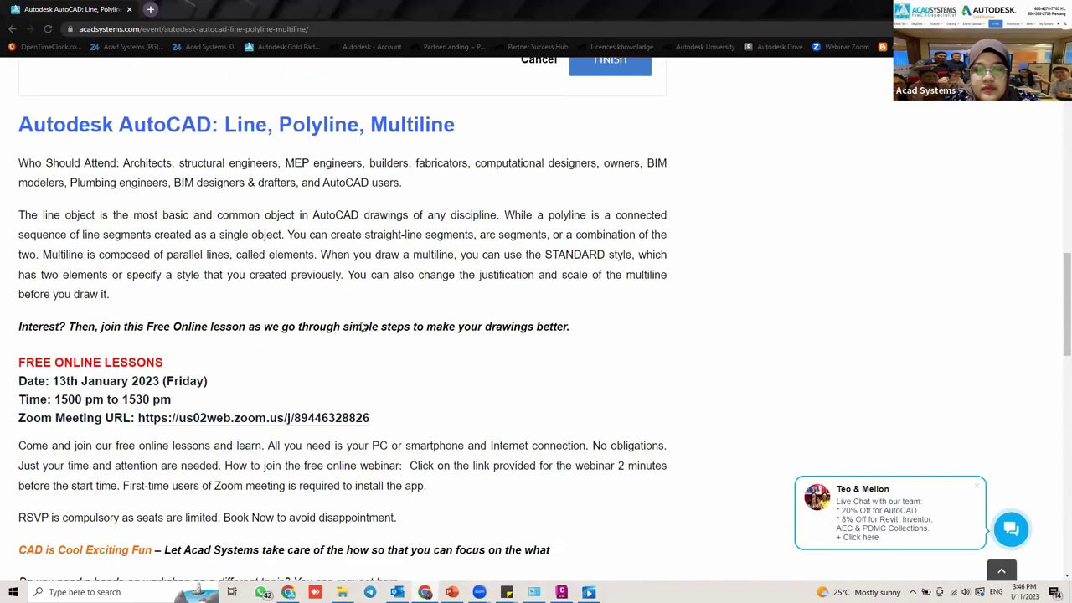
scroll(603, 294, "up", 2)
scroll(661, 228, "down", 10)
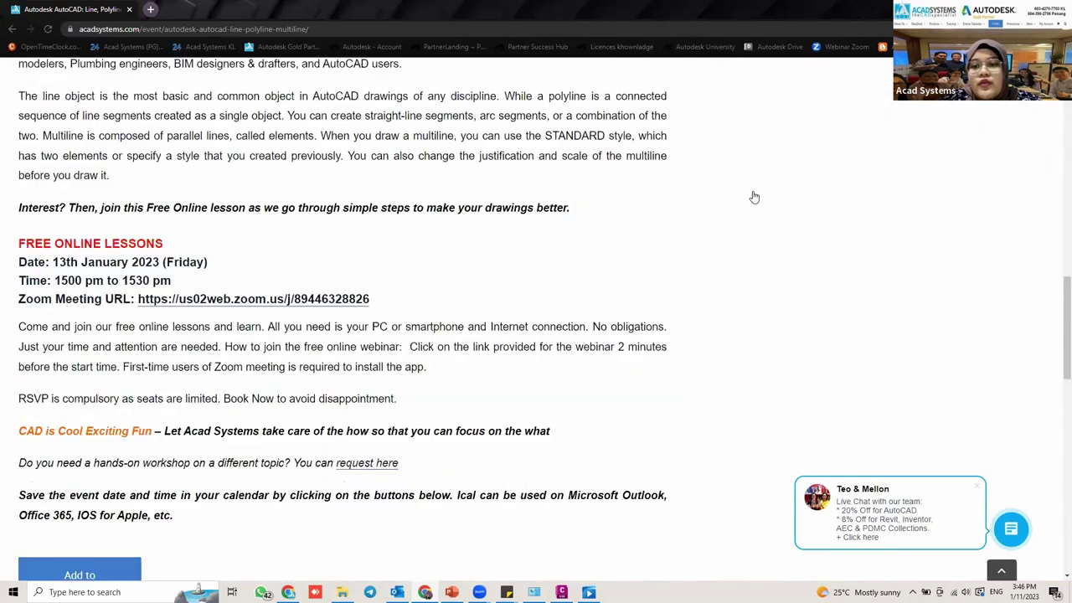
scroll(512, 231, "down", 5)
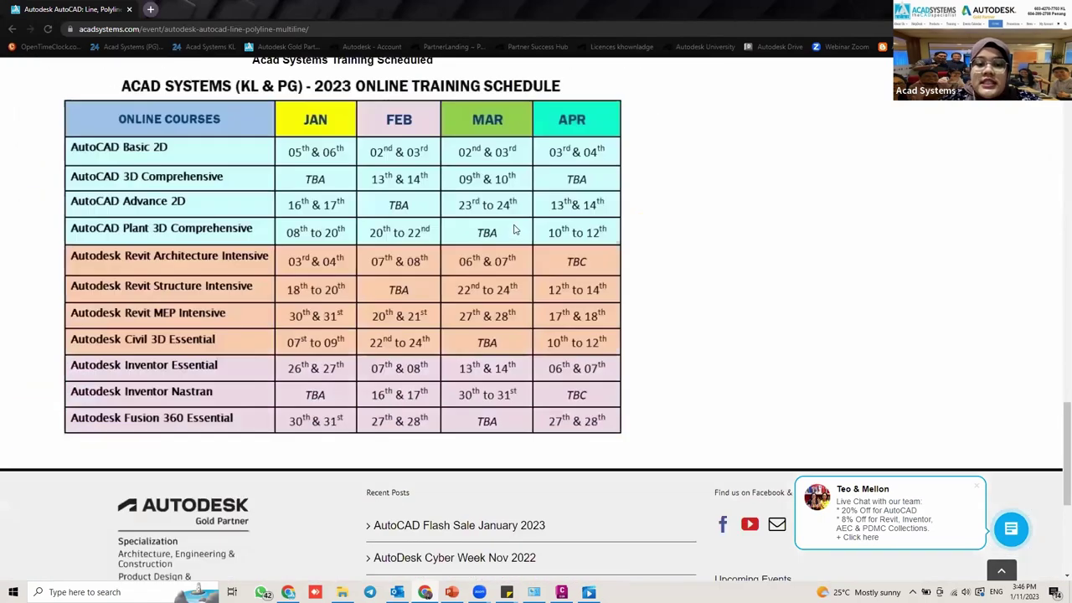
scroll(529, 230, "down", 1)
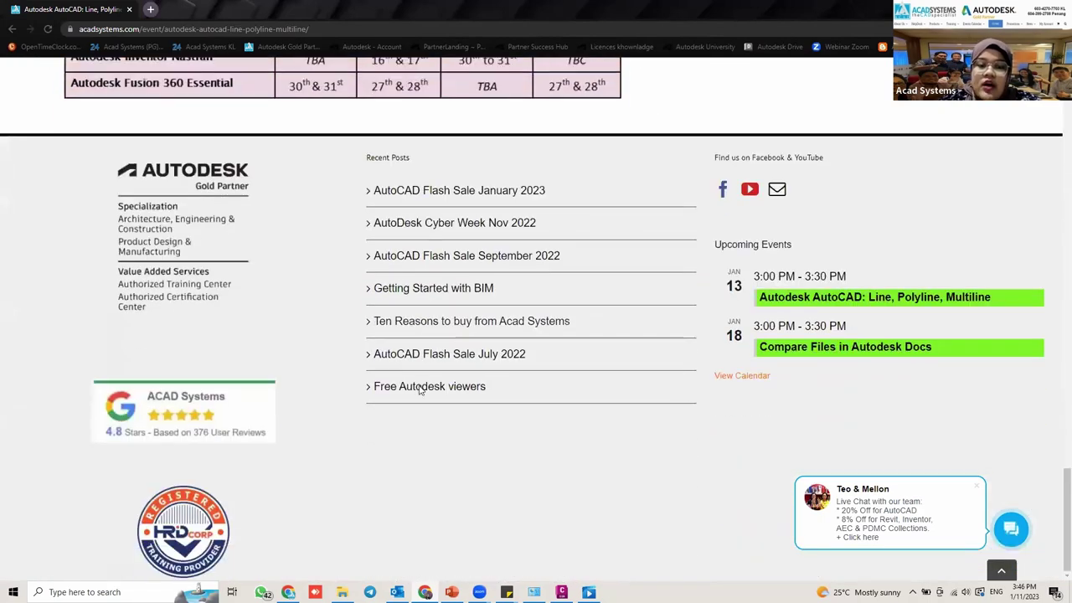
Open the Acad Systems YouTube channel page in a new tab.
left_click(469, 377)
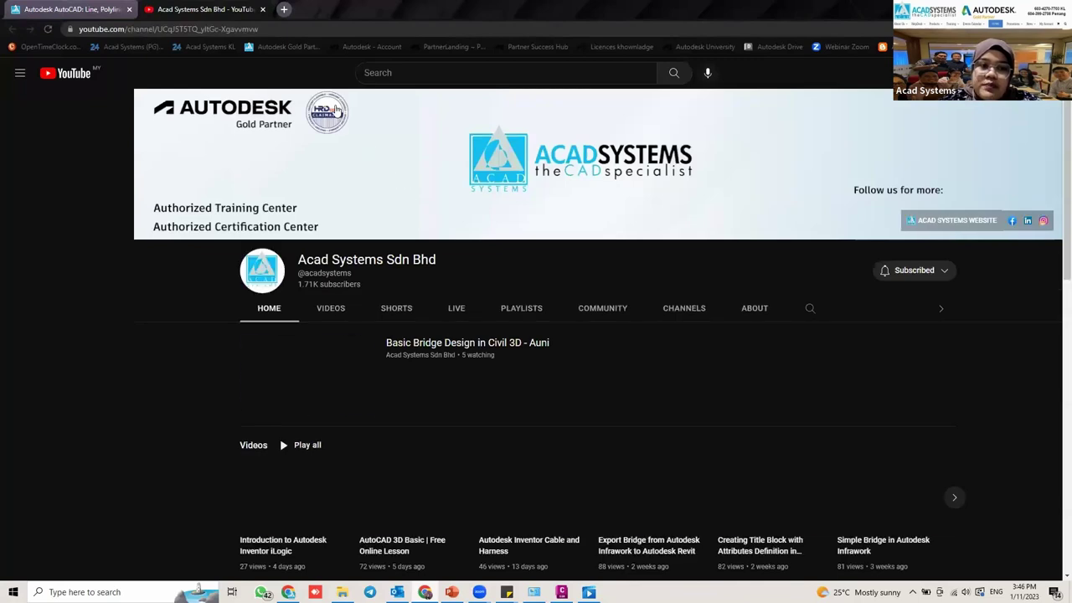
scroll(281, 171, "down", 2)
scroll(151, 148, "down", 1)
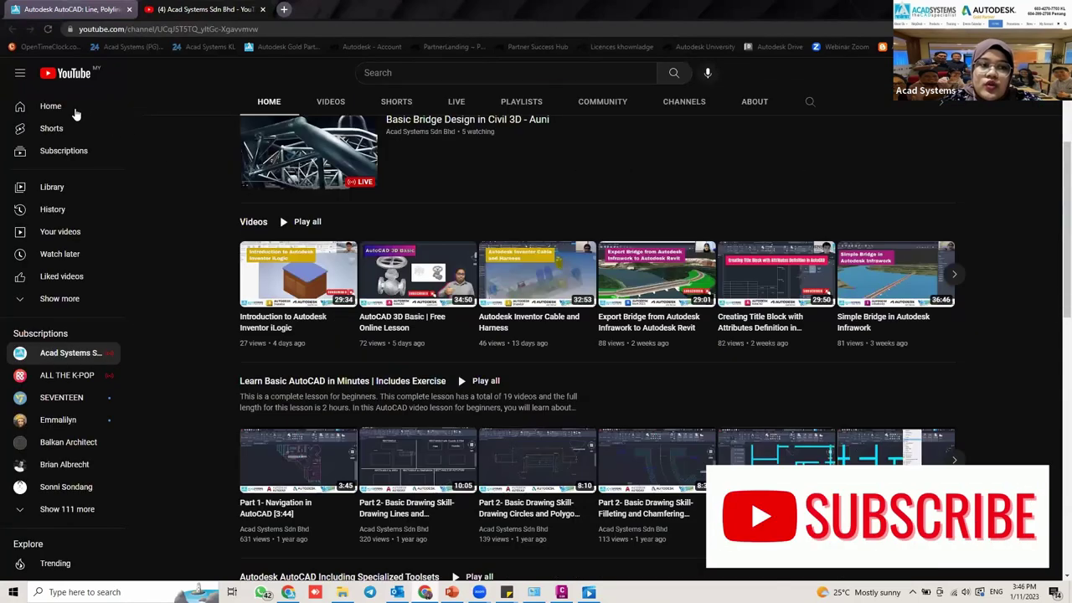
scroll(502, 148, "up", 3)
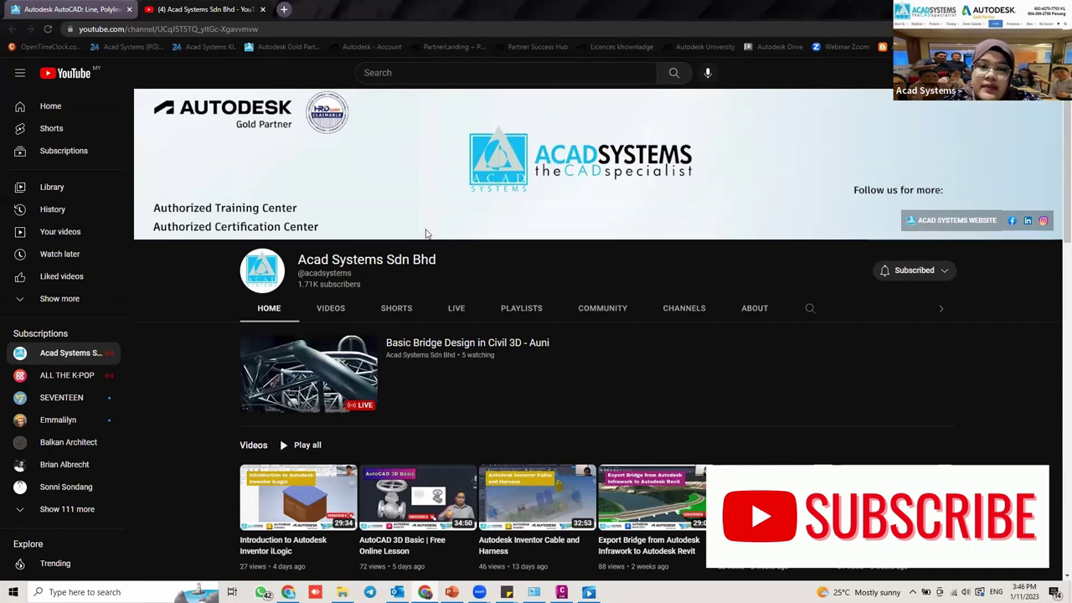
Browse through the channel's list of uploaded videos.
left_click(338, 310)
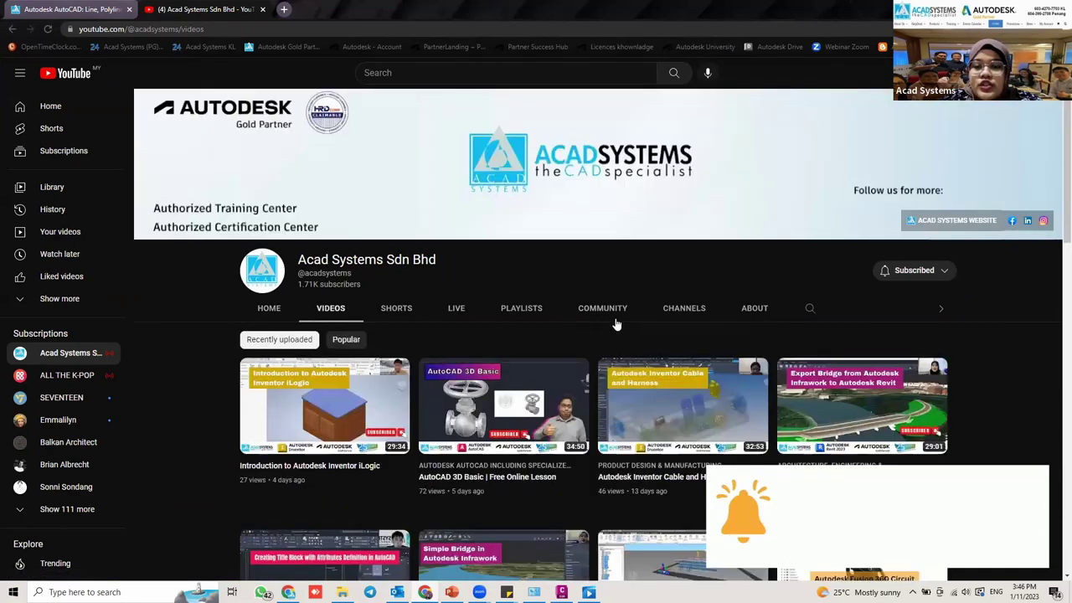
scroll(586, 325, "down", 1)
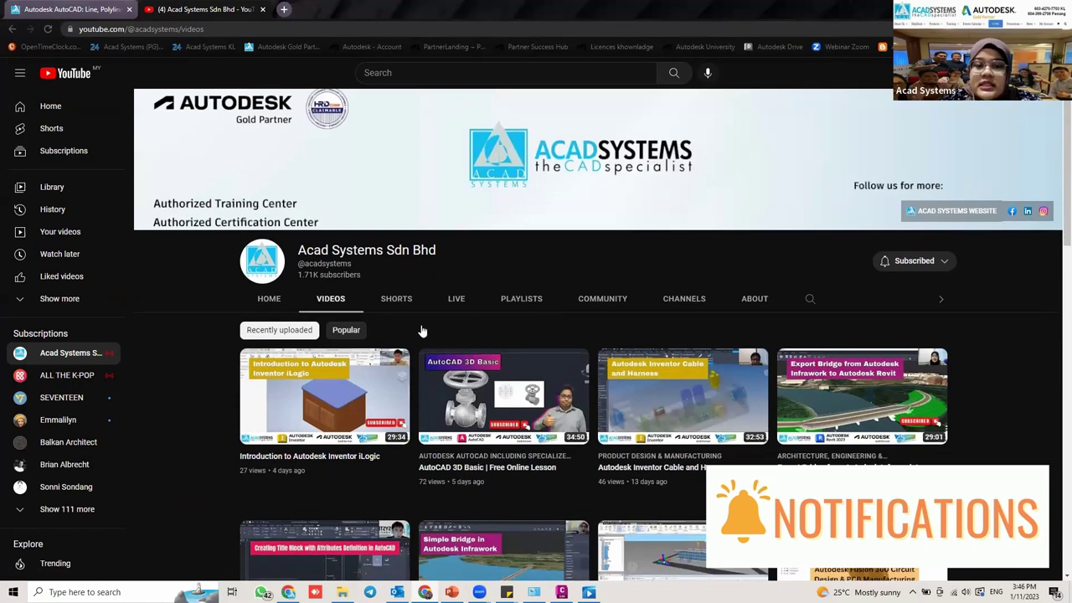
scroll(422, 332, "down", 1)
scroll(588, 325, "down", 2)
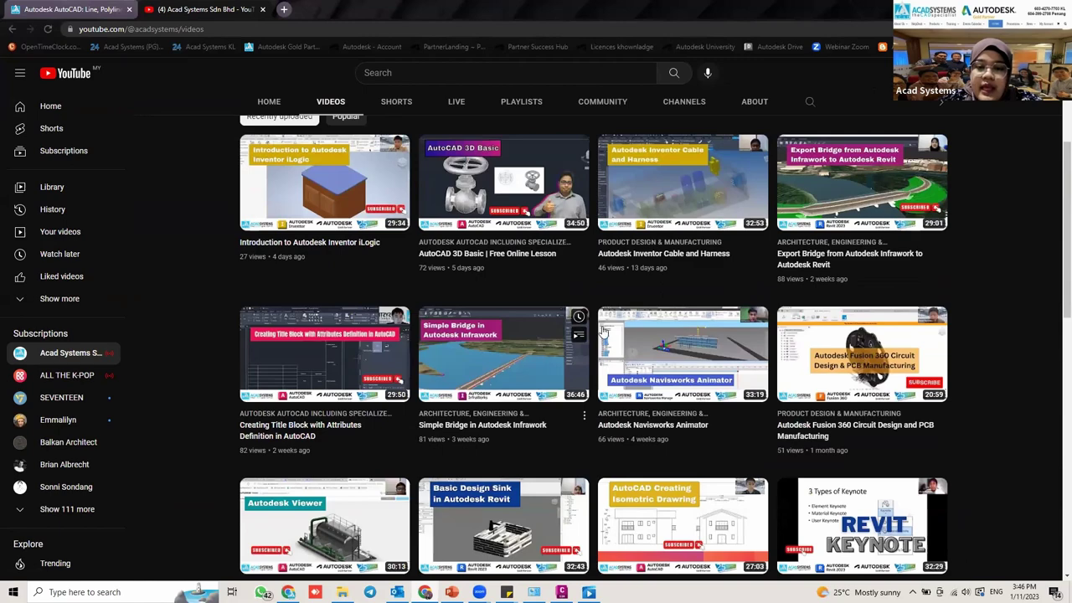
scroll(604, 331, "down", 7)
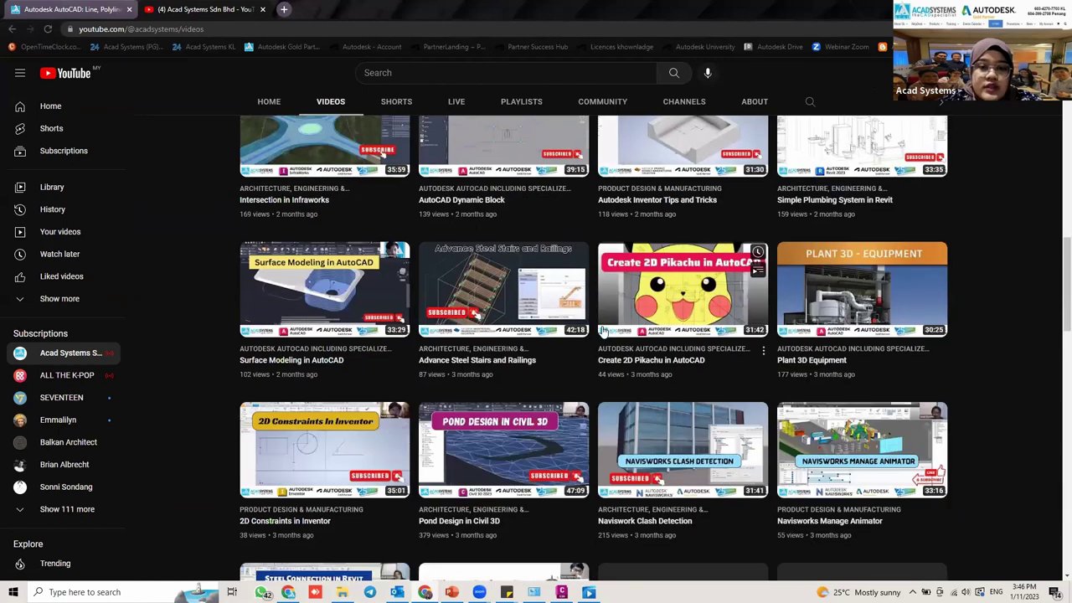
scroll(541, 318, "down", 3)
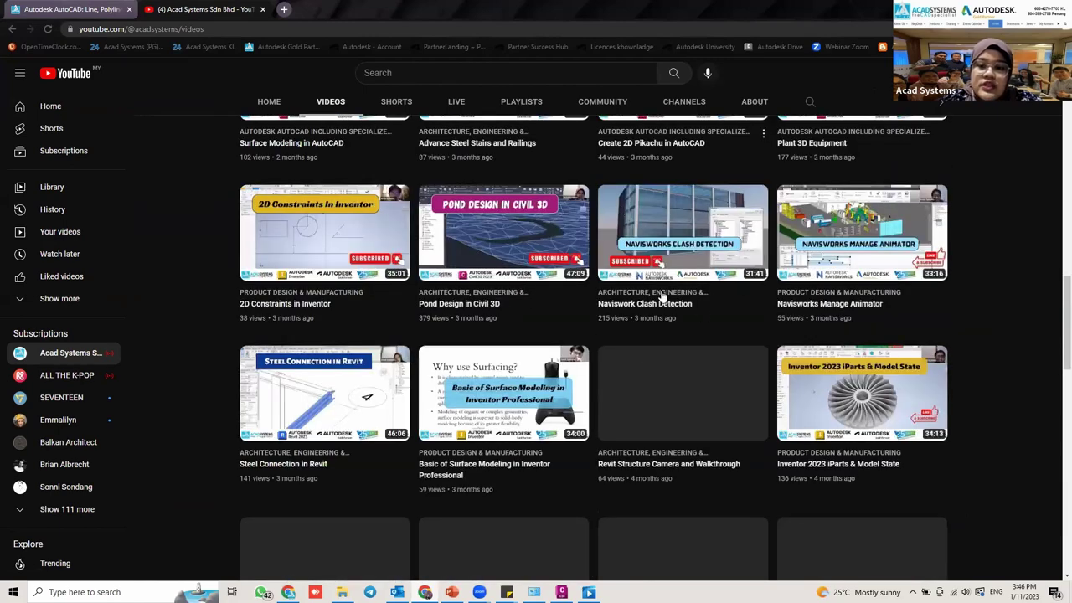
scroll(699, 344, "up", 4)
scroll(618, 328, "up", 1)
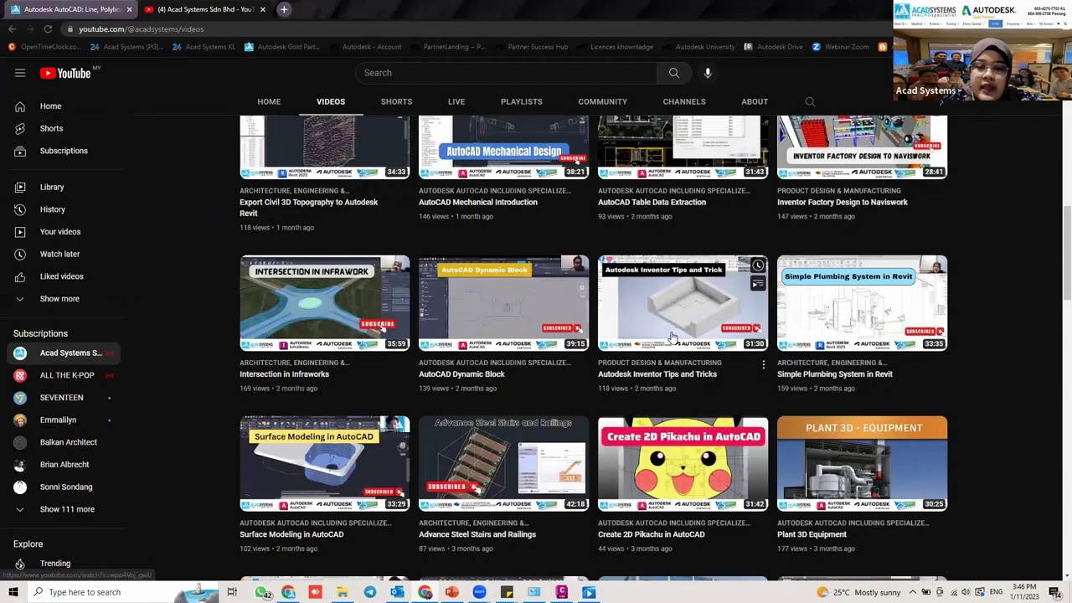
scroll(645, 323, "up", 5)
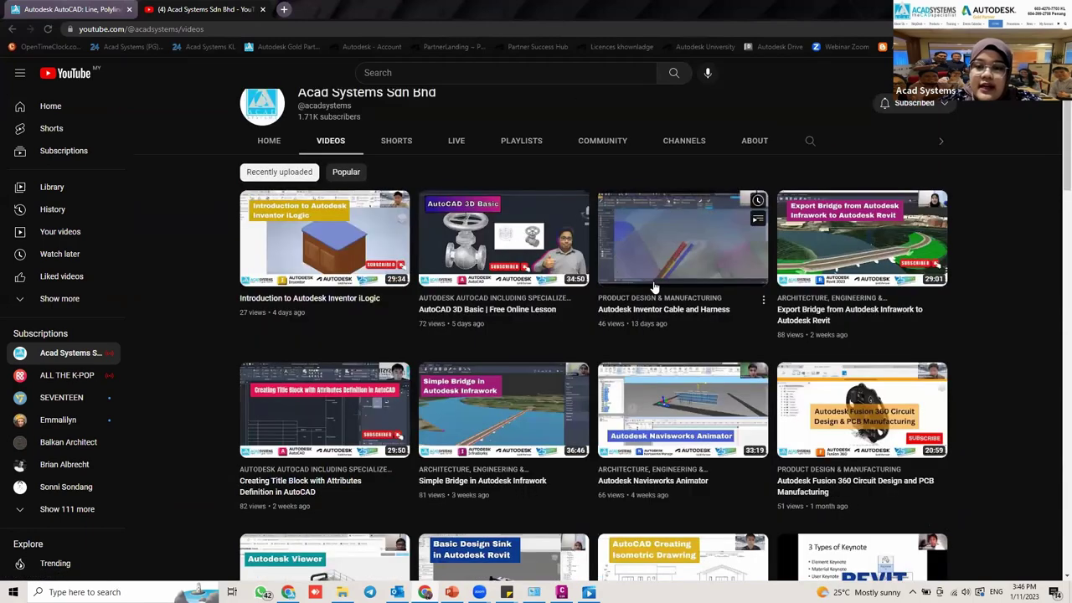
scroll(657, 288, "down", 3)
scroll(658, 289, "down", 3)
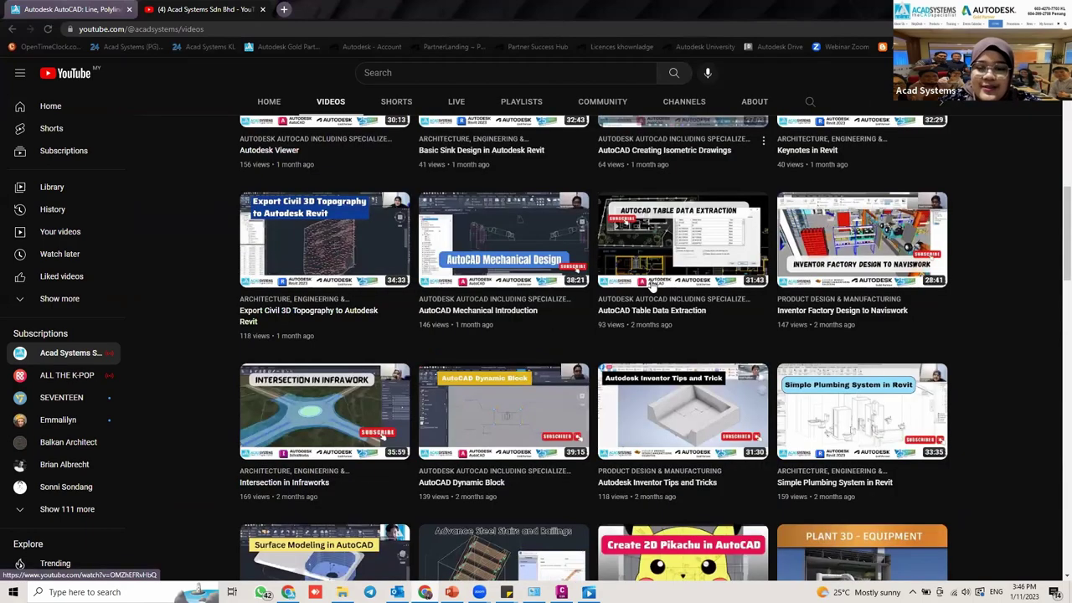
scroll(632, 303, "down", 2)
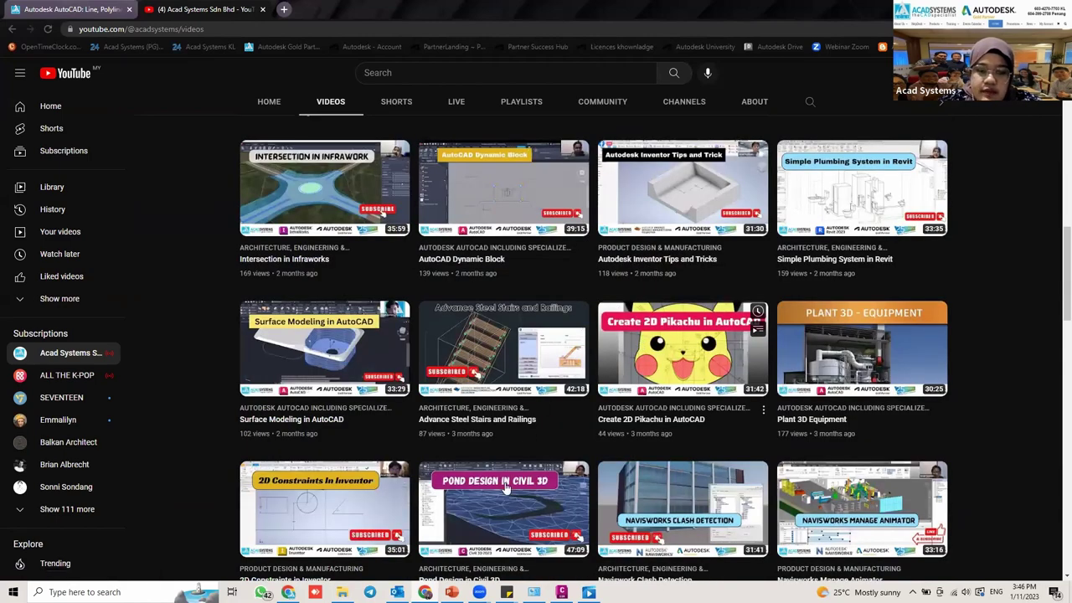
scroll(506, 488, "up", 5)
scroll(506, 488, "up", 2)
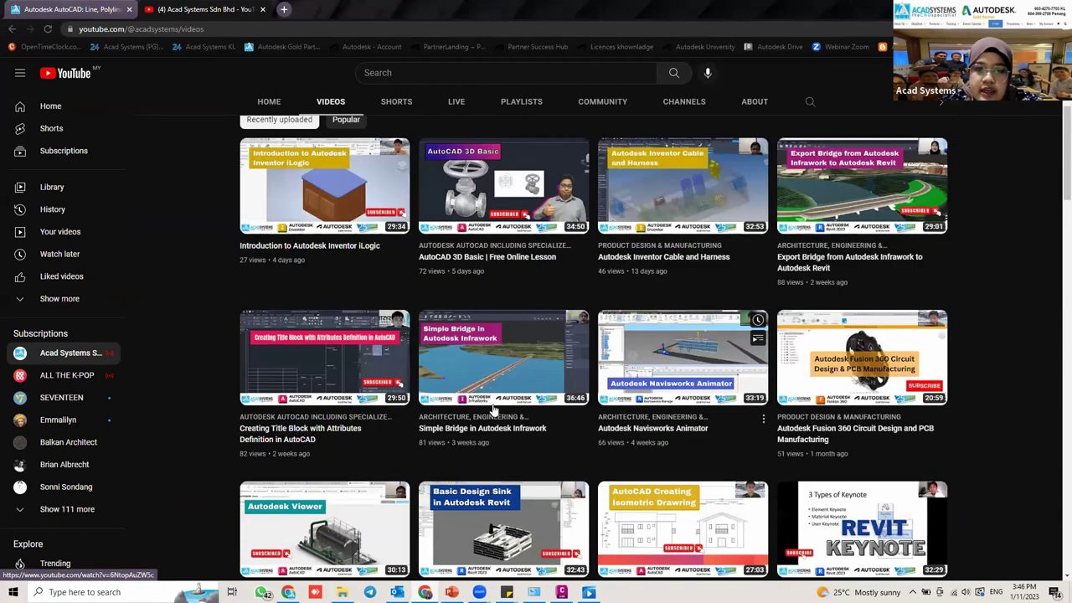
scroll(493, 411, "up", 2)
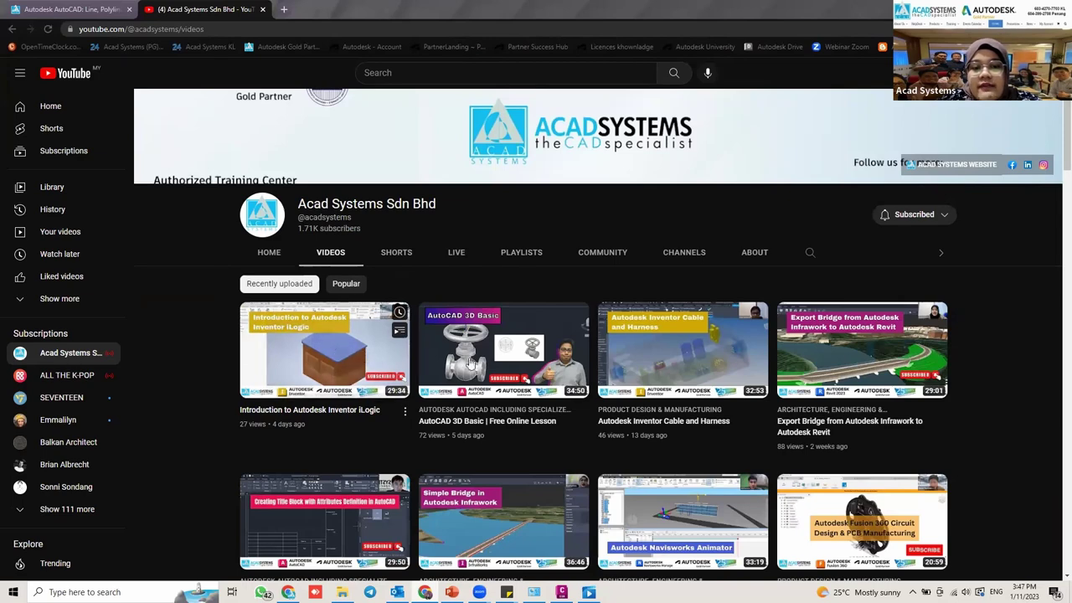
mouse_move(468, 339)
mouse_move(368, 344)
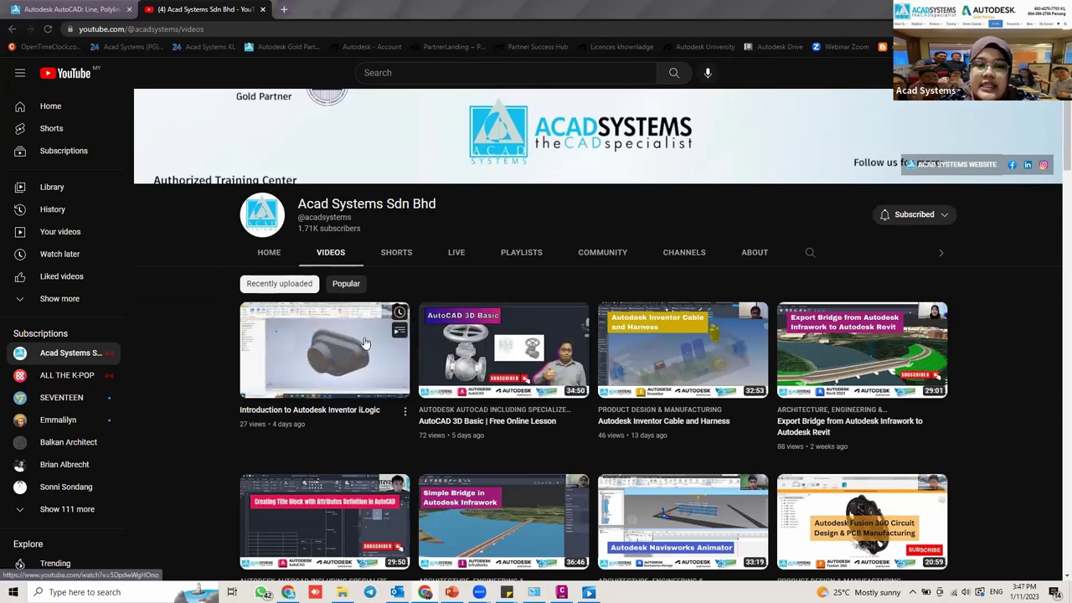
scroll(461, 351, "down", 2)
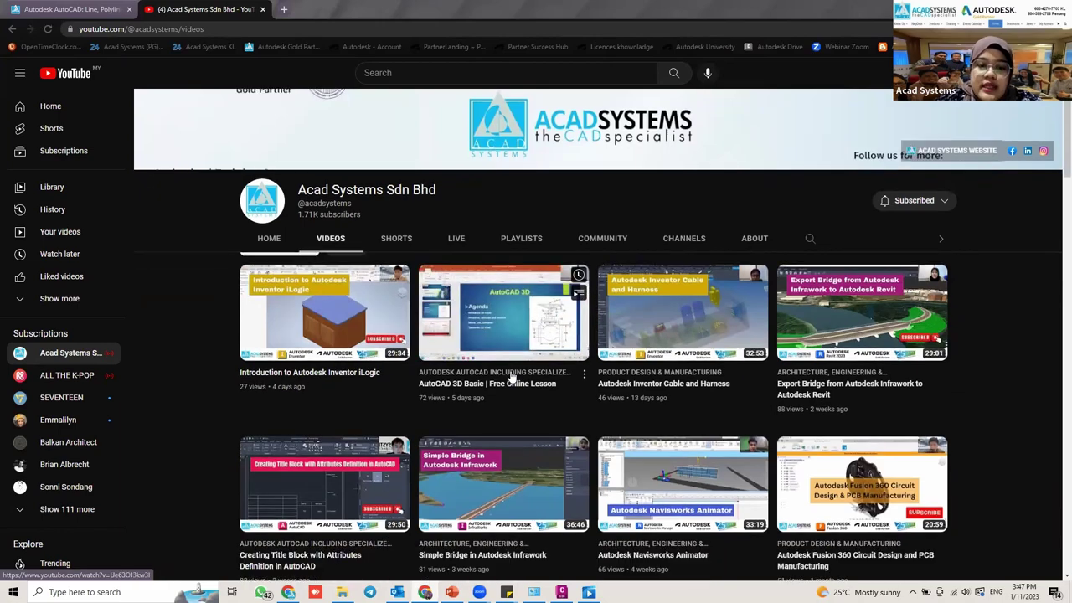
scroll(455, 362, "down", 2)
scroll(465, 362, "down", 3)
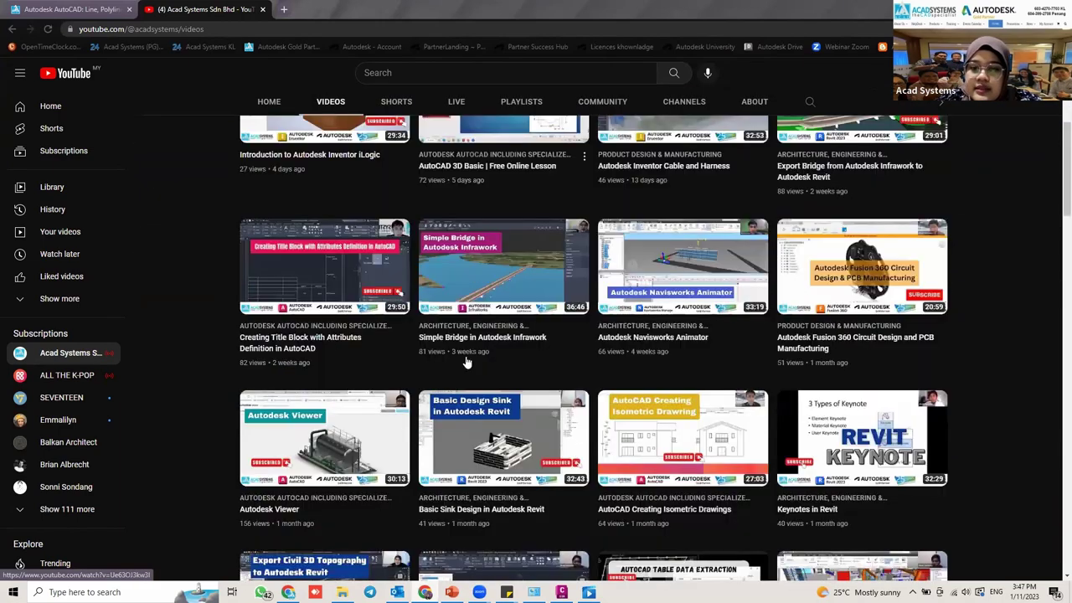
scroll(467, 362, "down", 1)
scroll(463, 344, "down", 2)
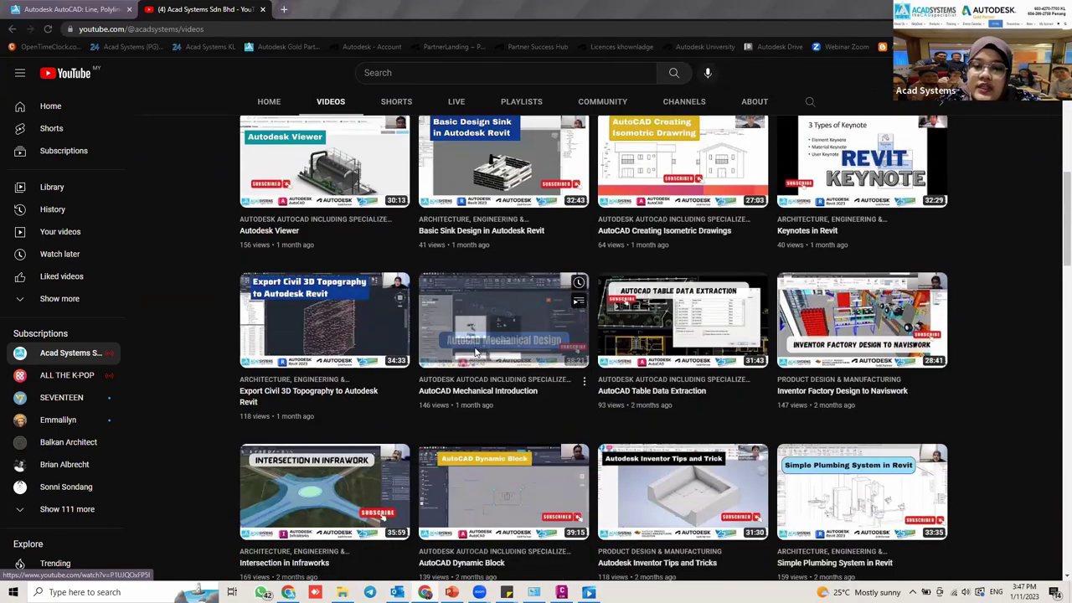
scroll(463, 348, "up", 1)
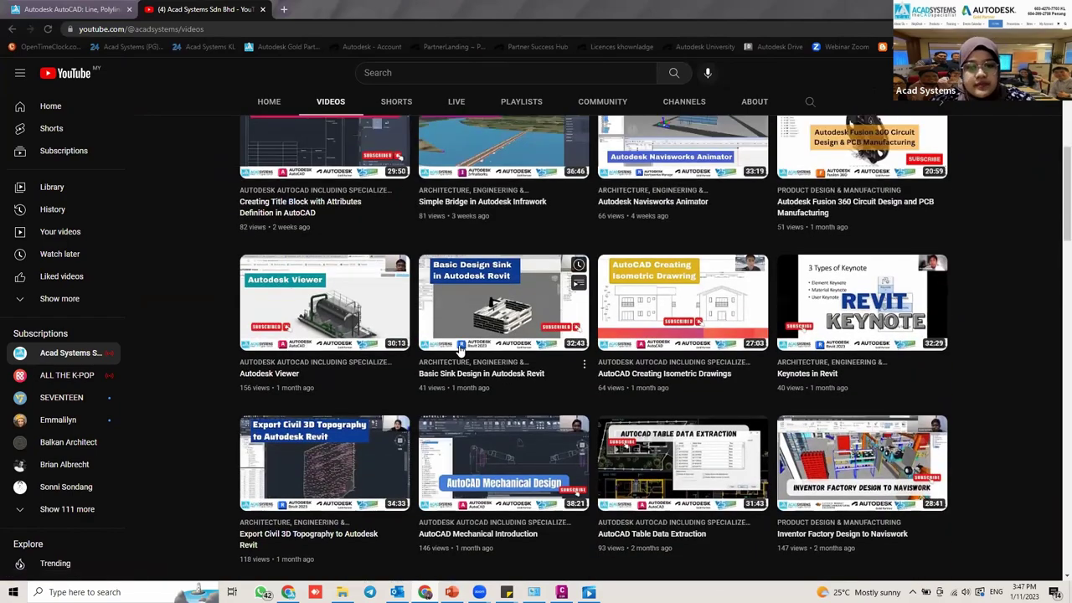
scroll(368, 356, "down", 3)
scroll(280, 358, "down", 1)
scroll(291, 356, "down", 5)
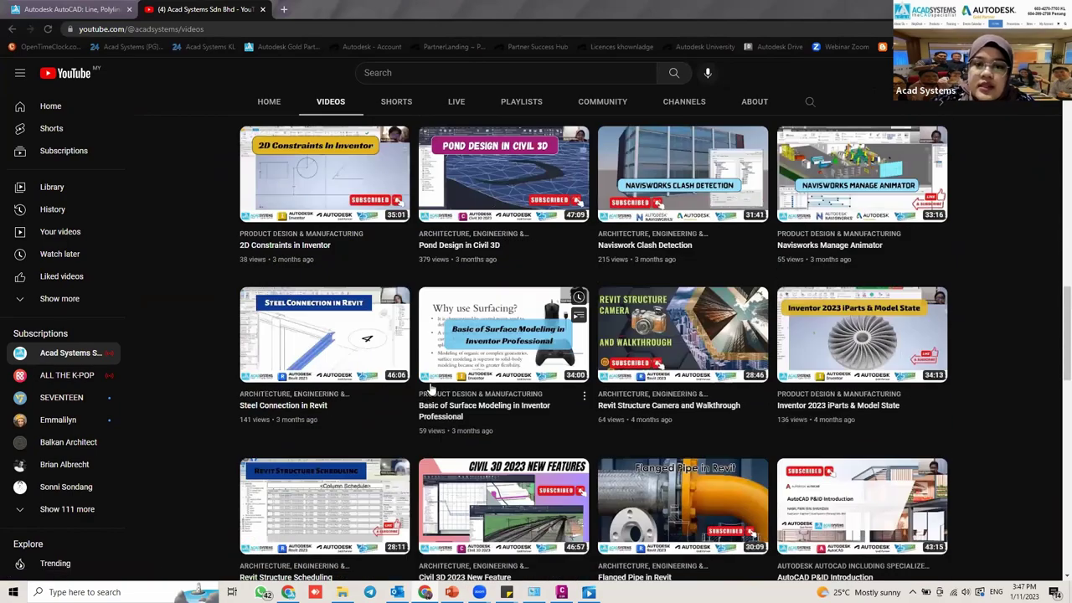
mouse_move(321, 300)
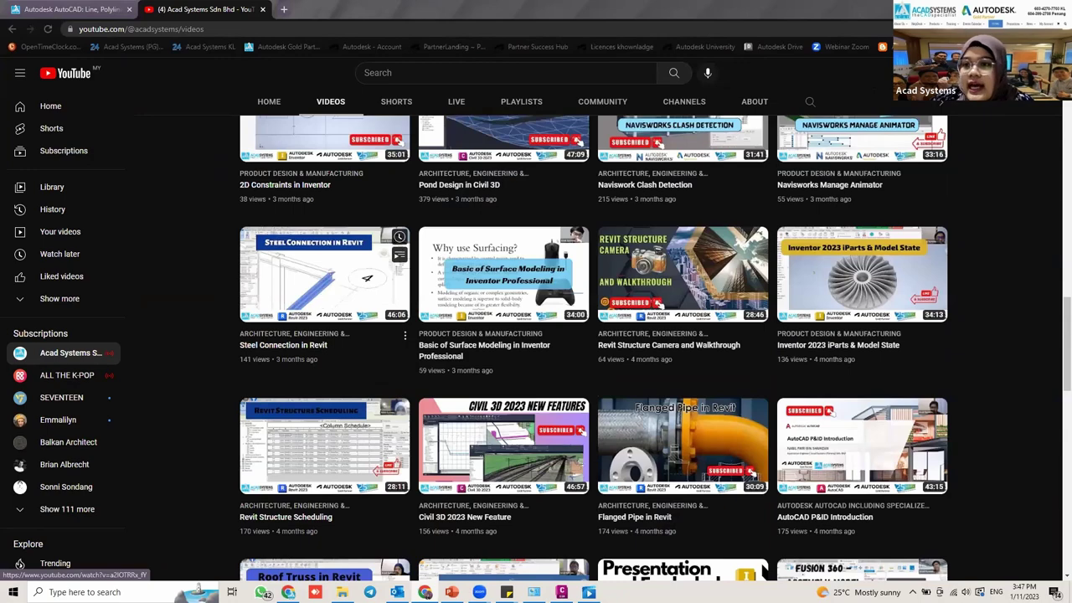
scroll(321, 300, "down", 1)
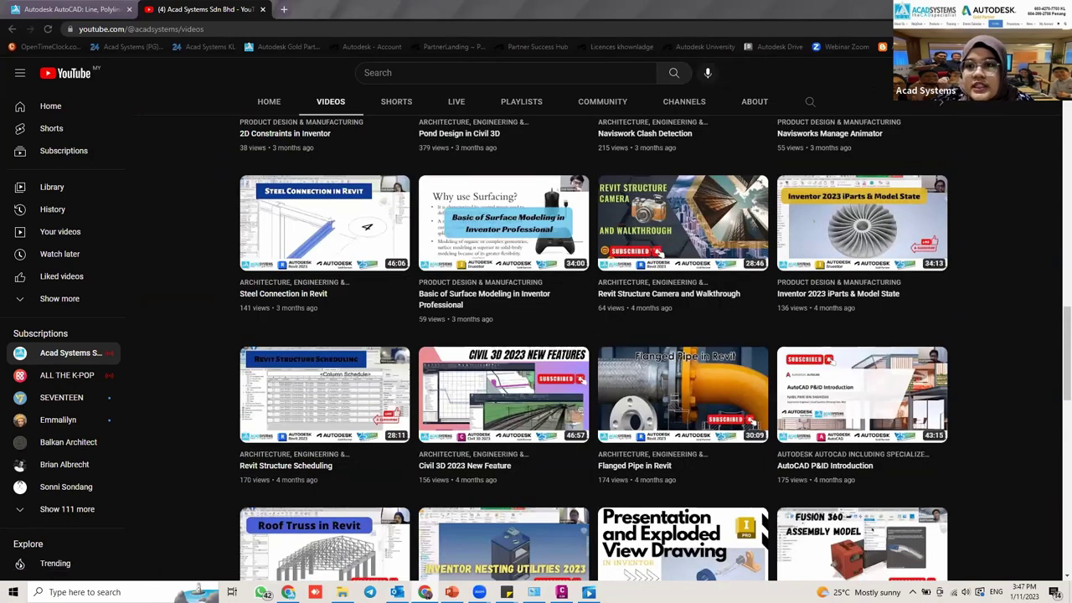
Switch to the Bridge in Civil 3D deck and present the Thank you slide full screen.
key("alt+Tab")
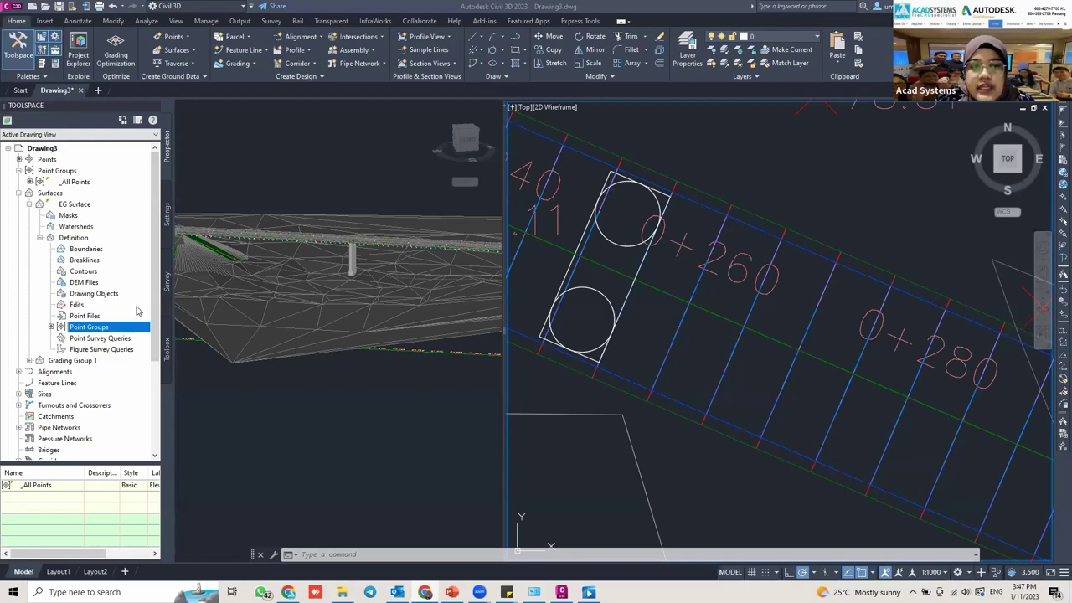
key("alt+Tab")
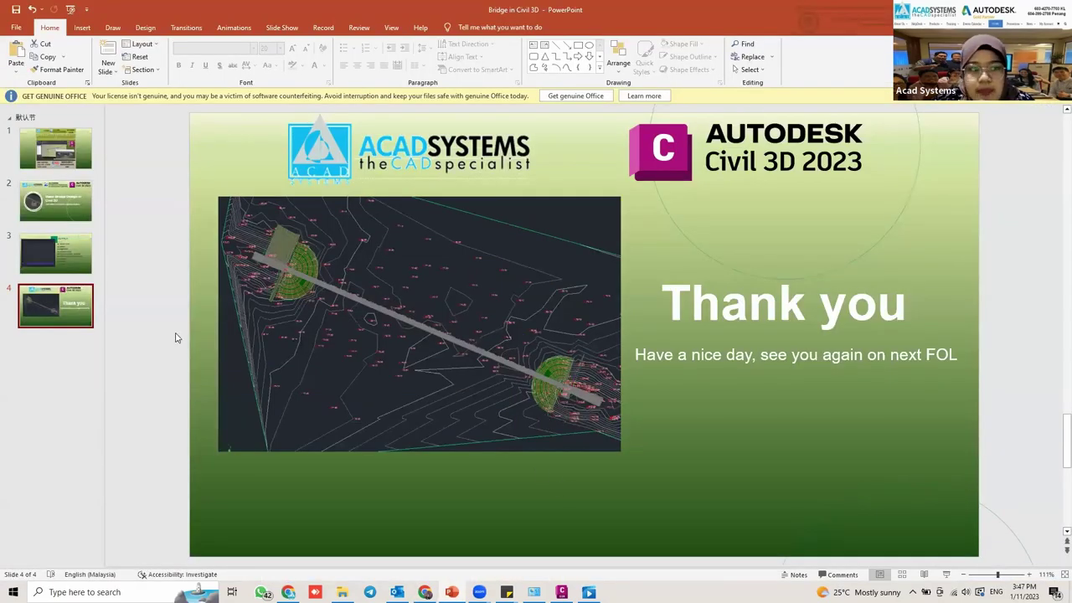
left_click(947, 576)
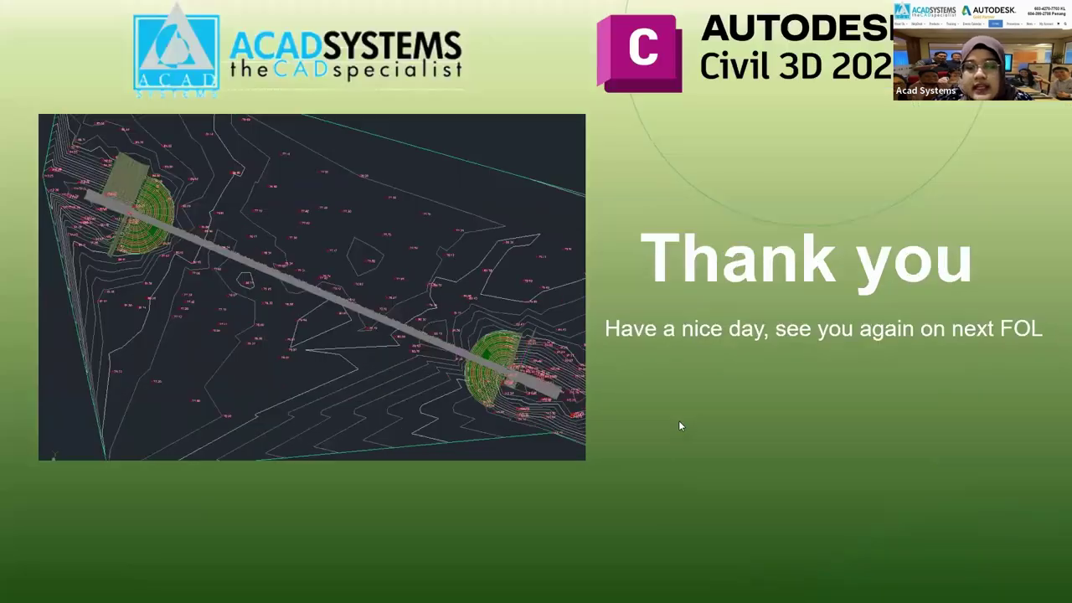